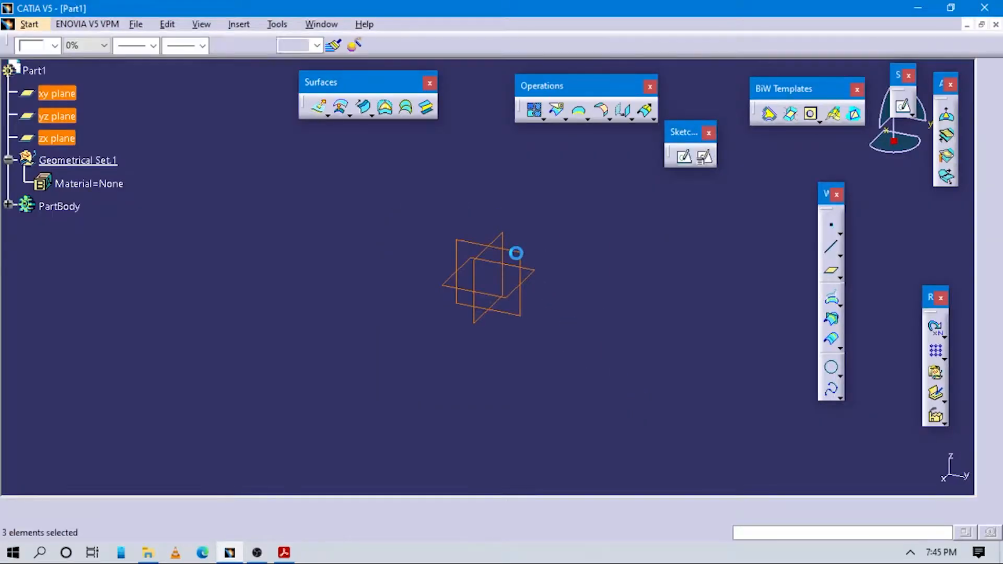
Hide the xy, yz and zx reference planes and make Geometrical Set.1 the active work object
right_click(518, 242)
click(554, 286)
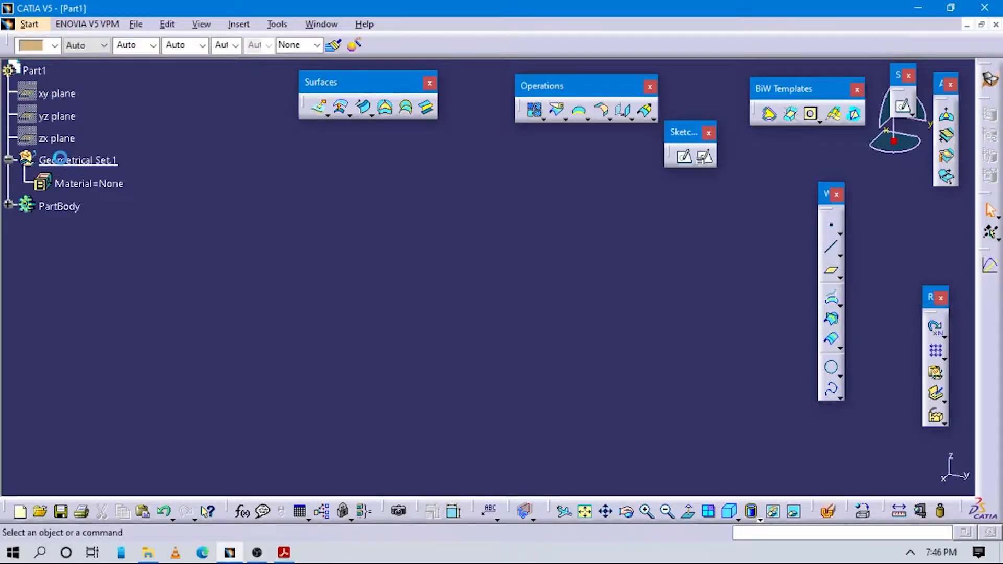
right_click(60, 158)
click(131, 260)
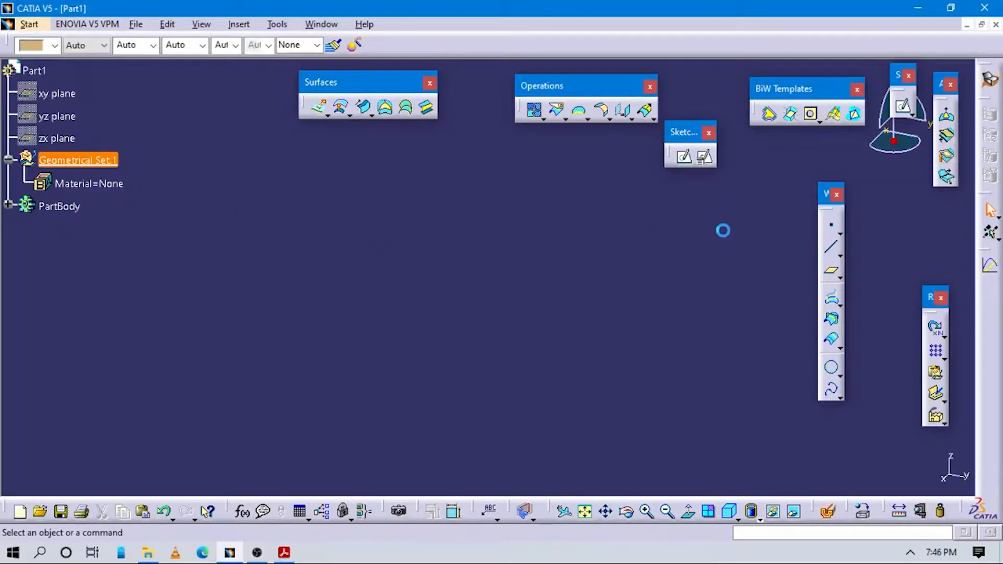
Create a point by coordinates at the default origin, with X, Y and Z at 0 mm
click(839, 233)
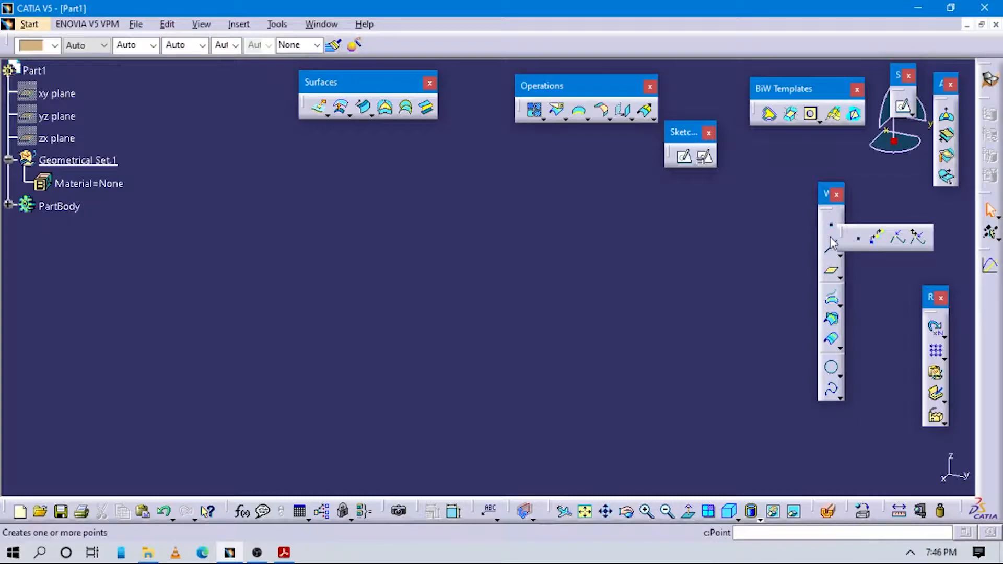
click(749, 248)
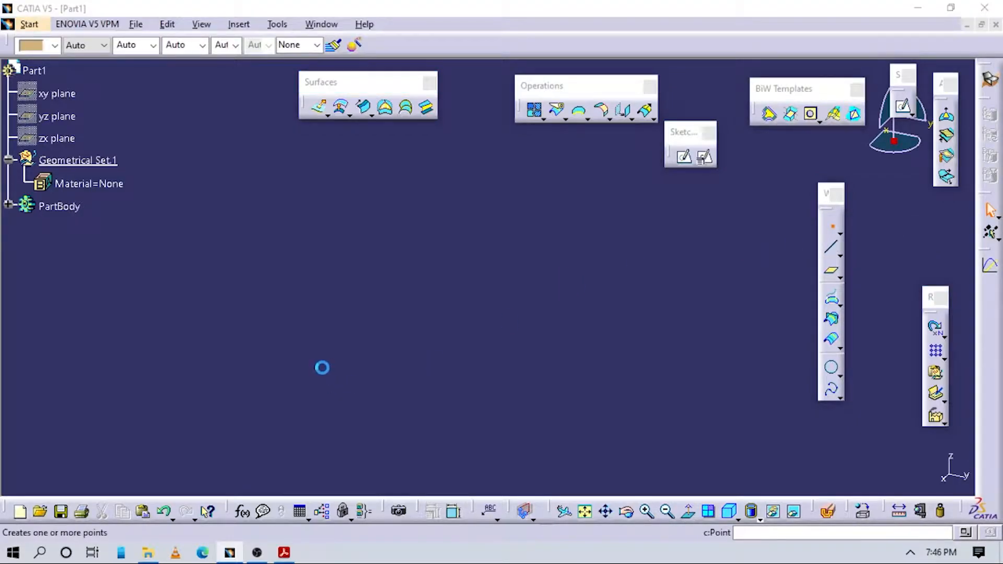
click(339, 207)
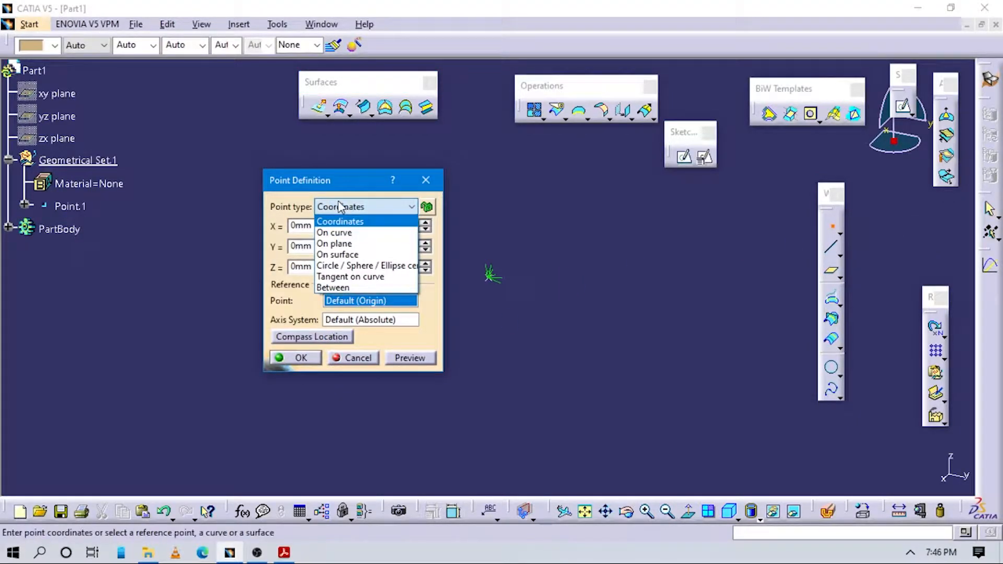
click(339, 205)
drag(327, 228, 218, 262)
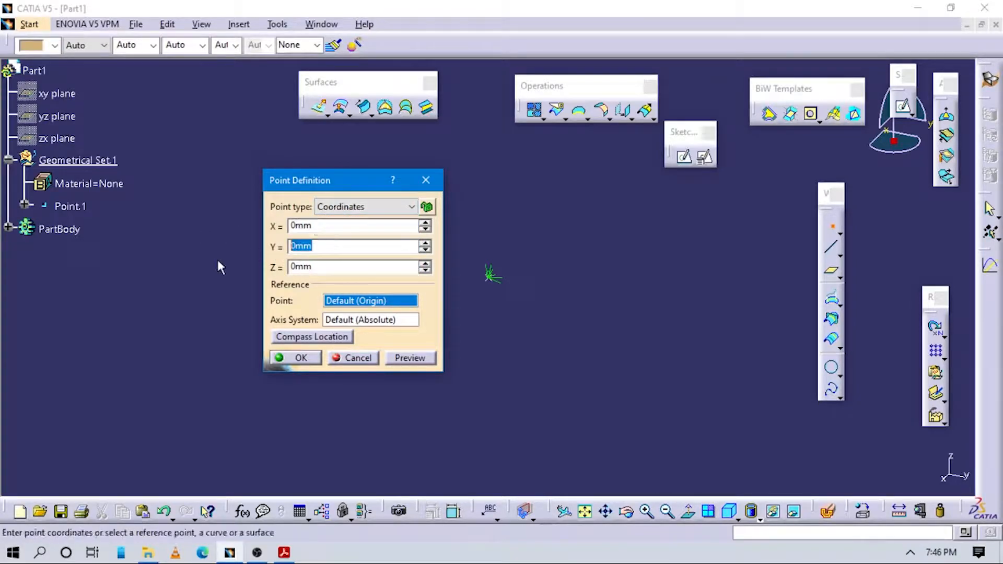
click(292, 357)
Insert a standard axis system with its origin at Point.1
click(239, 24)
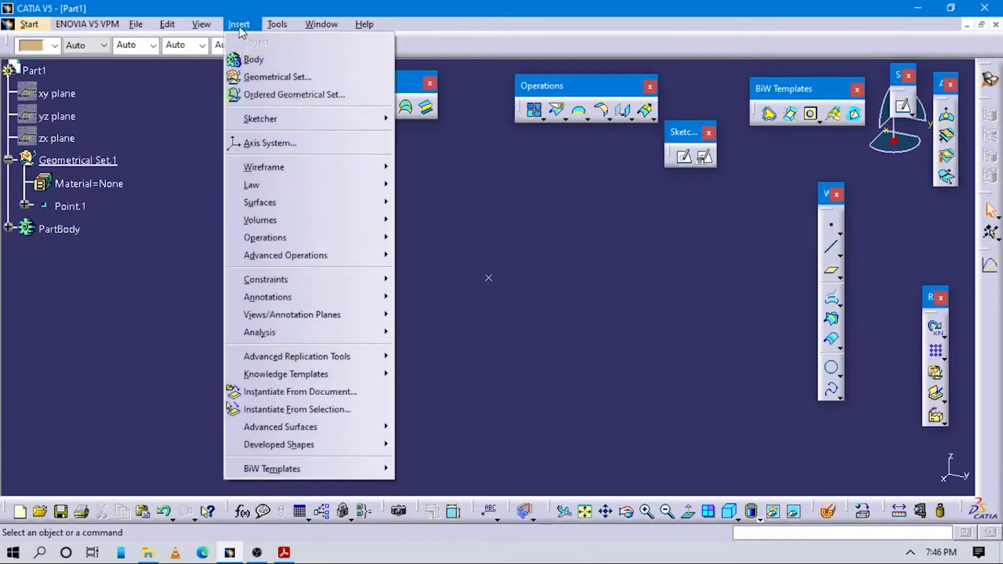
click(257, 144)
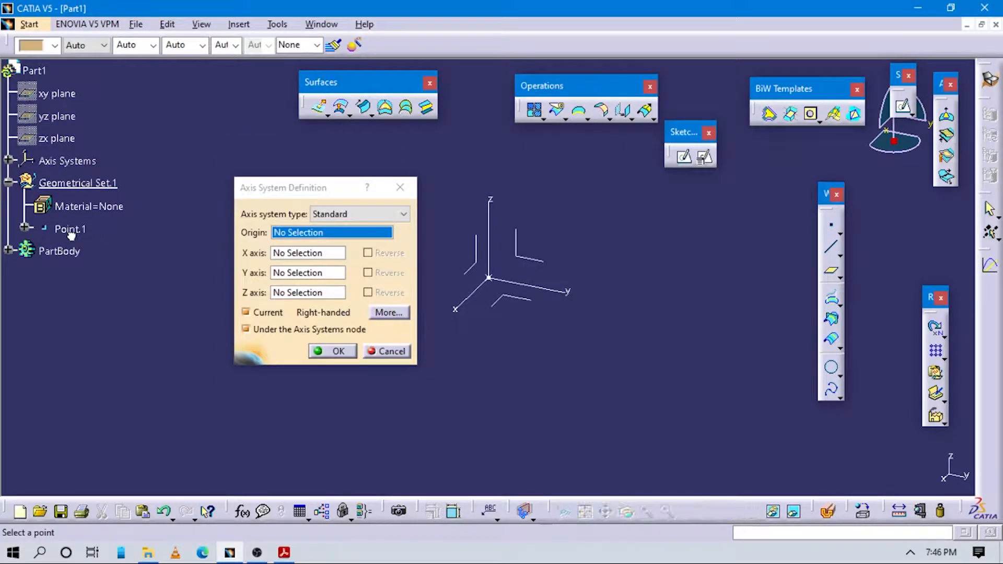
click(71, 231)
click(334, 351)
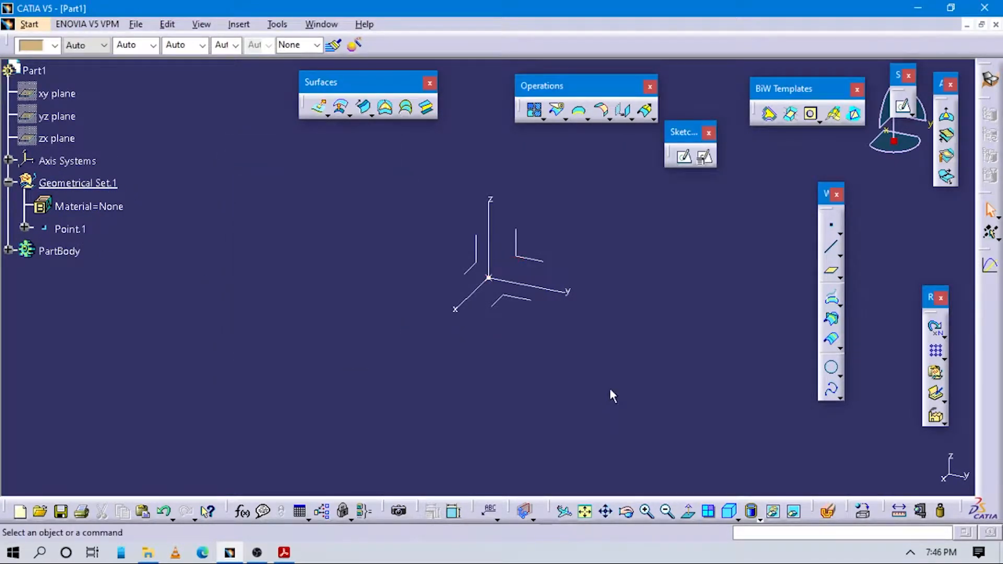
Switch to the tutorial PDF in Acrobat Reader and examine the hair dryer cover's model figure, orthographic views, dimensions and section radius table
click(286, 554)
scroll(528, 368, up, 3)
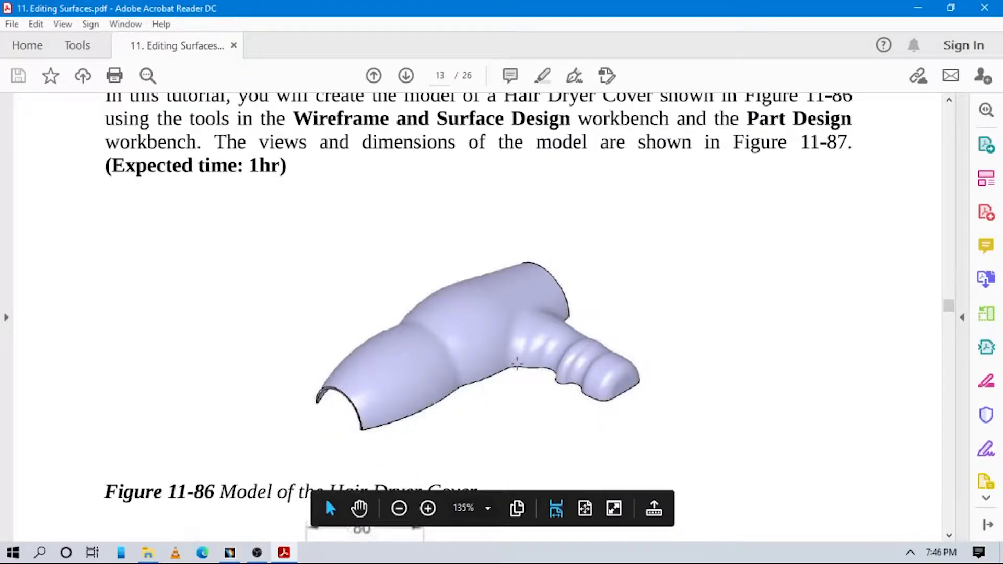
scroll(522, 353, down, 5)
scroll(521, 345, down, 2)
scroll(469, 291, down, 1)
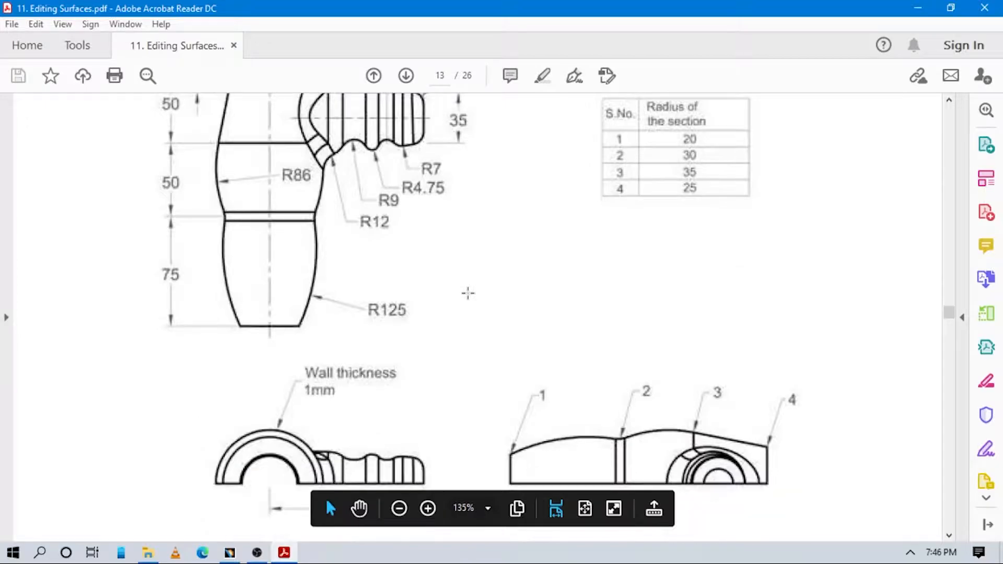
scroll(518, 284, up, 1)
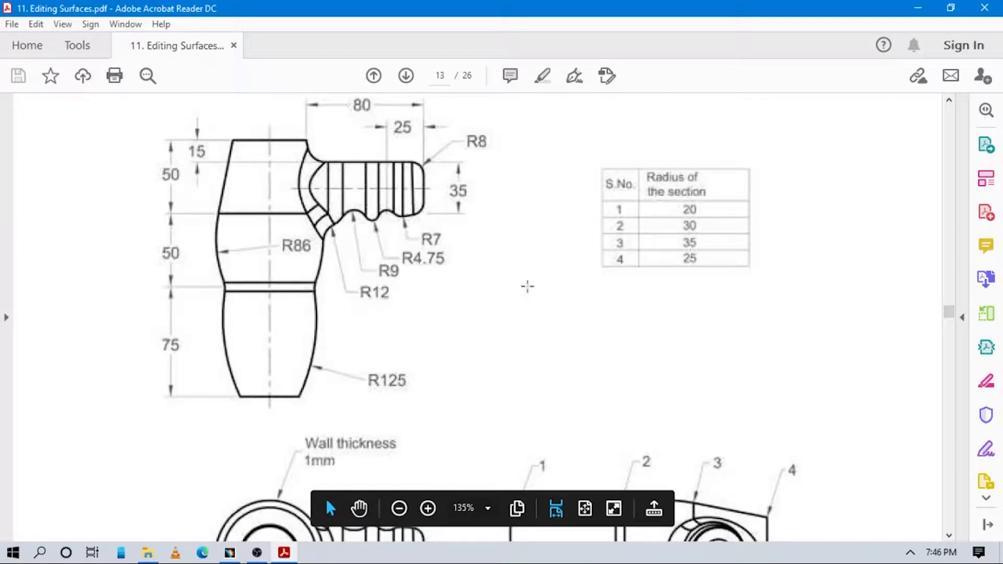
scroll(527, 286, down, 1)
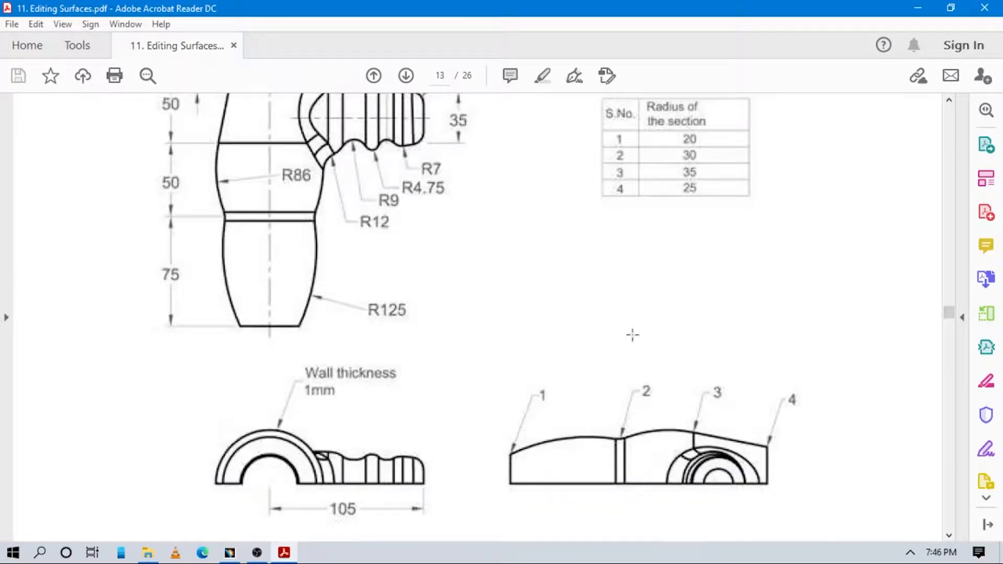
scroll(676, 307, up, 1)
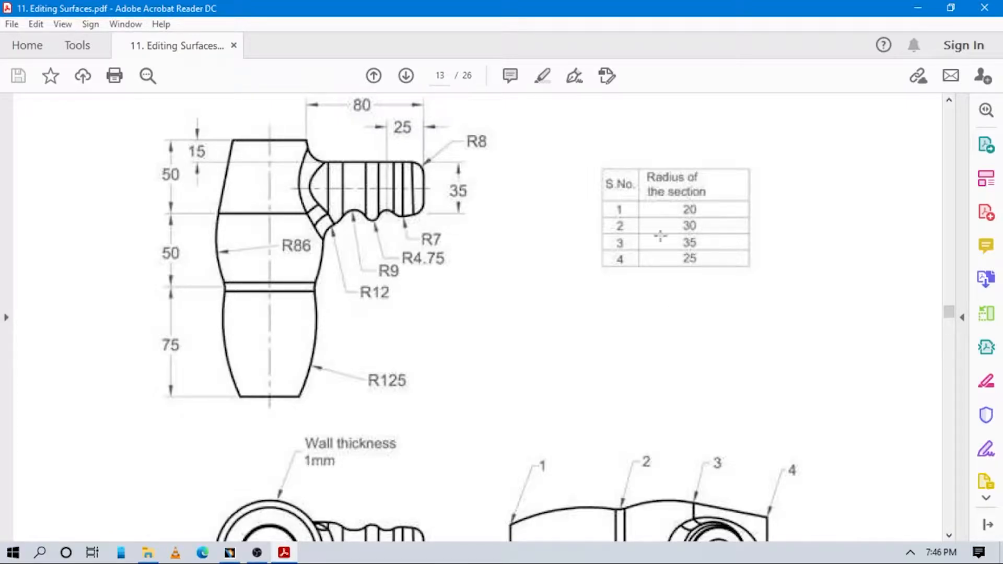
scroll(646, 335, down, 2)
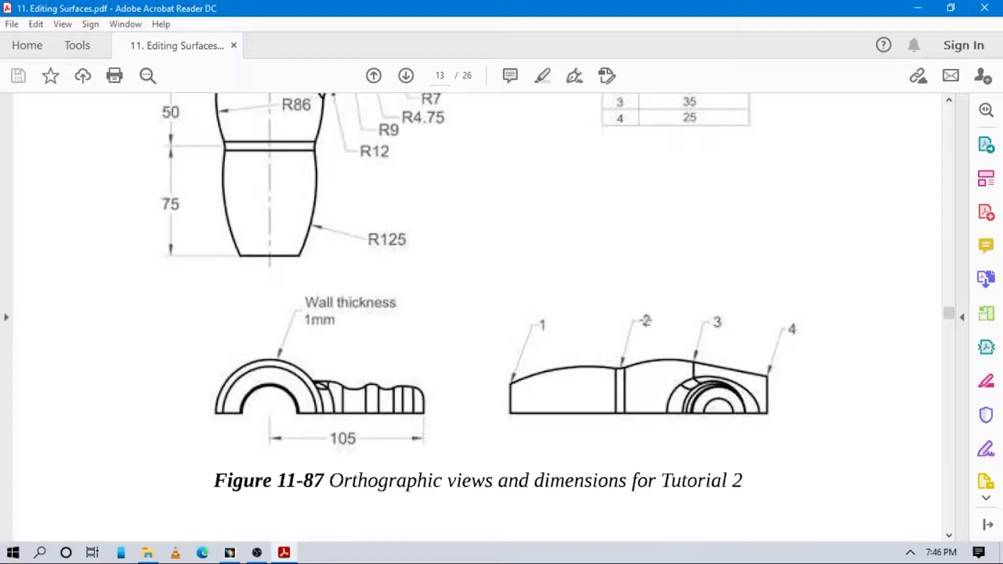
scroll(684, 337, down, 1)
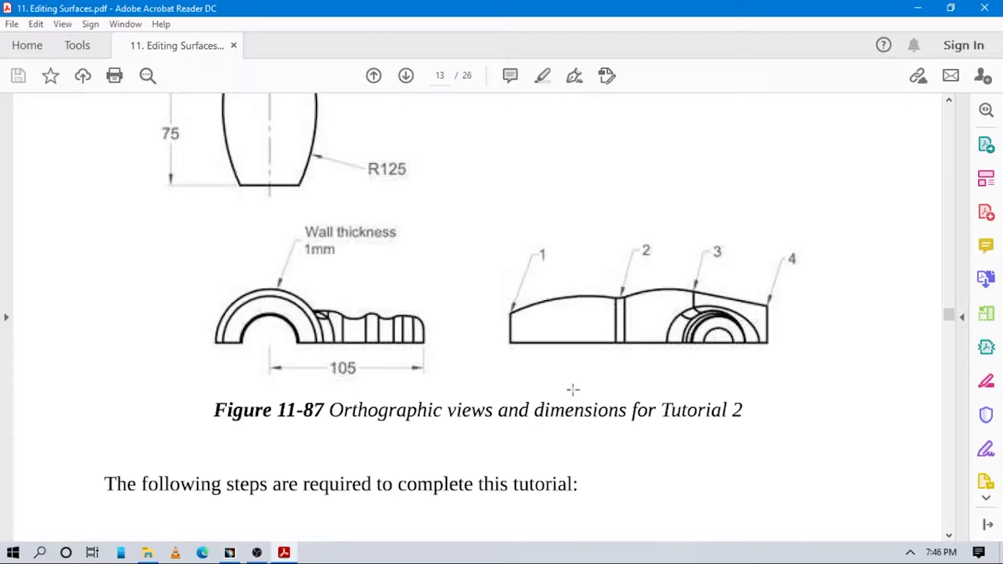
scroll(574, 398, up, 2)
scroll(572, 396, down, 3)
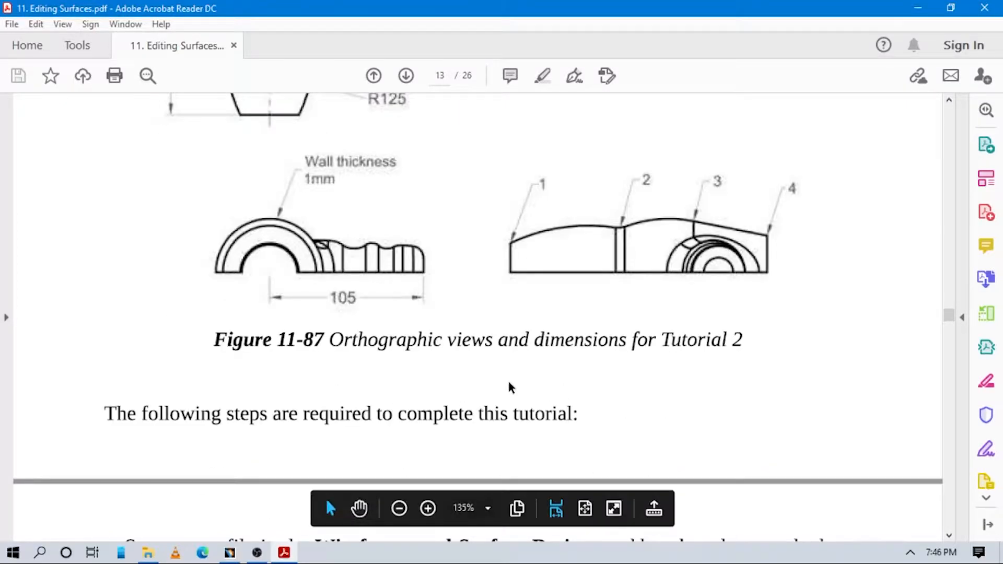
scroll(511, 381, up, 5)
scroll(512, 379, down, 1)
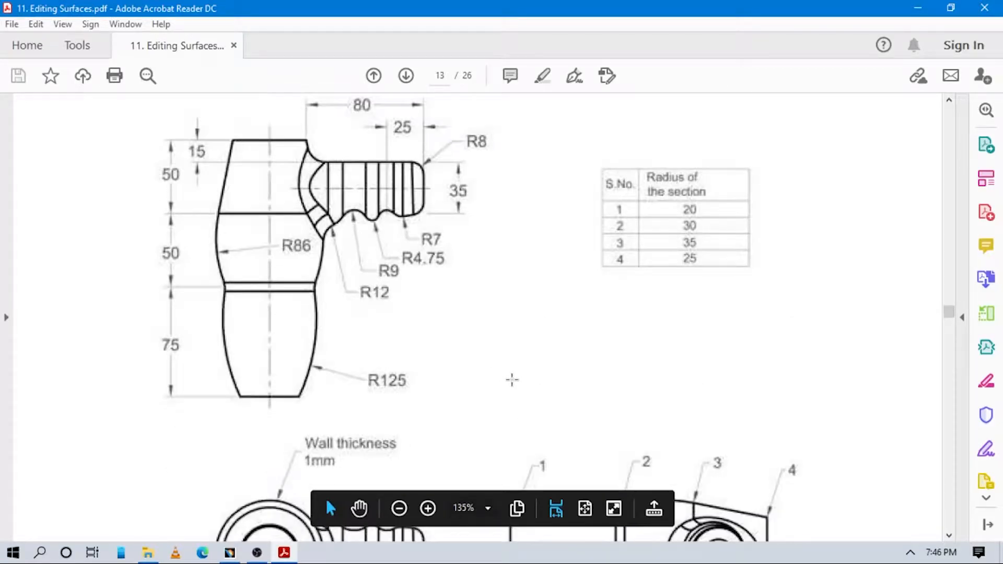
scroll(514, 382, down, 1)
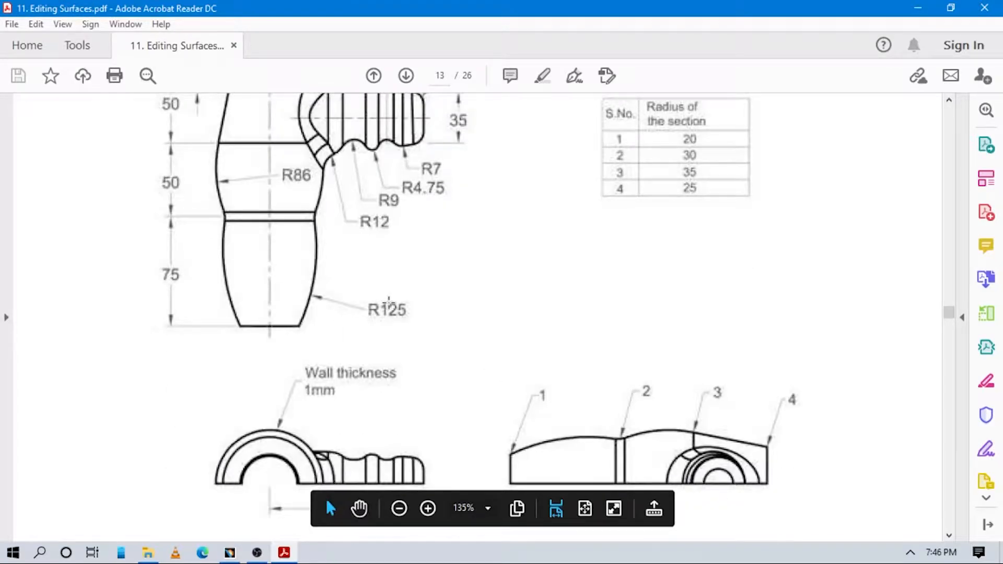
scroll(388, 303, down, 1)
scroll(670, 373, up, 2)
scroll(670, 373, down, 2)
scroll(615, 317, up, 1)
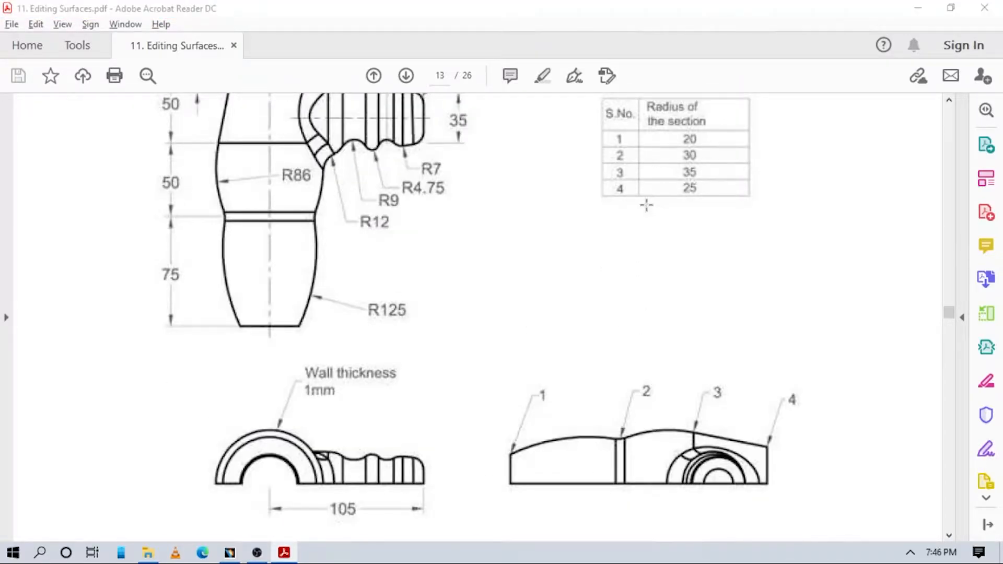
Switch back to CATIA and start a positioned sketch on the axis system's YZ plane, origin projected from Point.1, H direction parallel to the Y axis
key(alt+Tab)
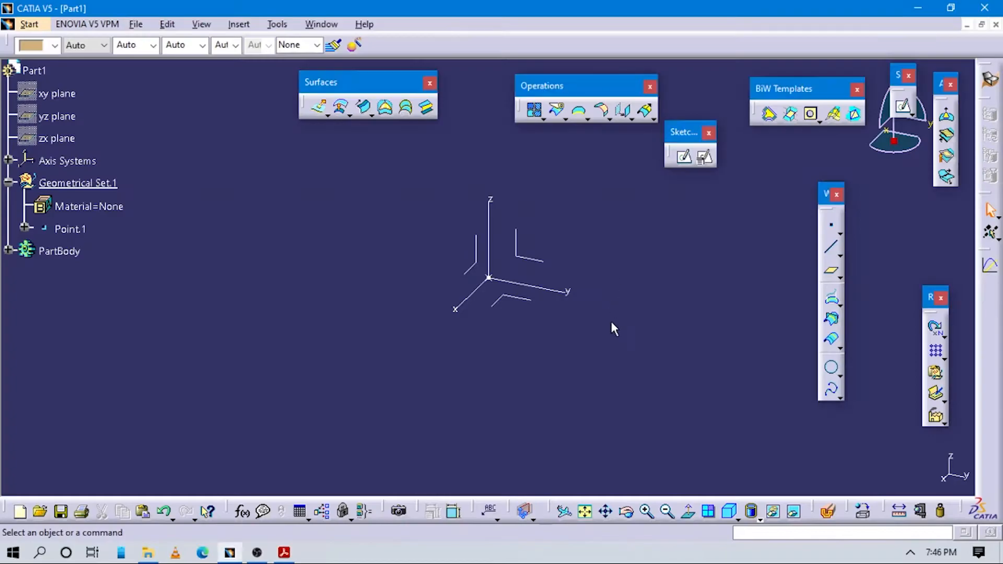
click(706, 158)
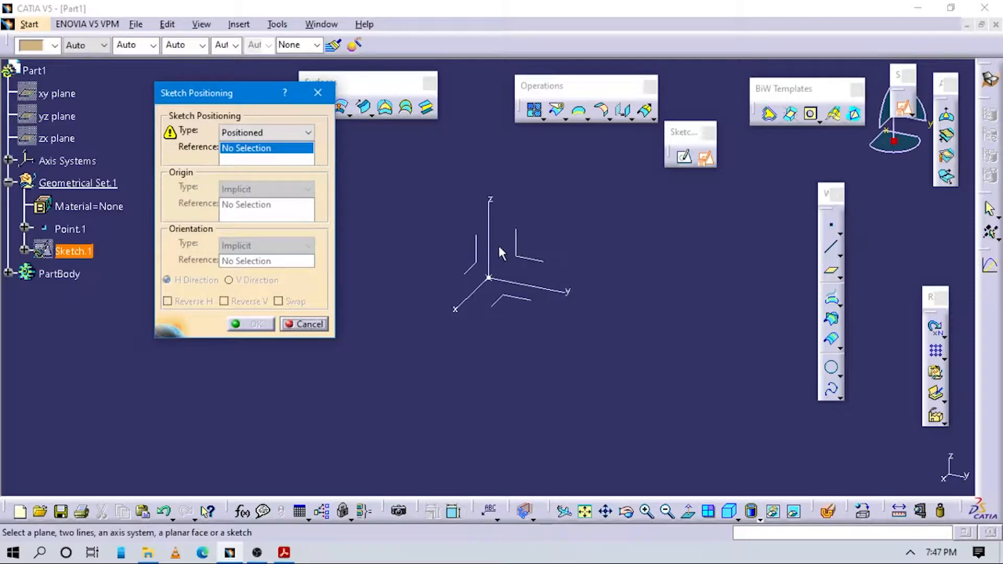
click(528, 240)
click(266, 188)
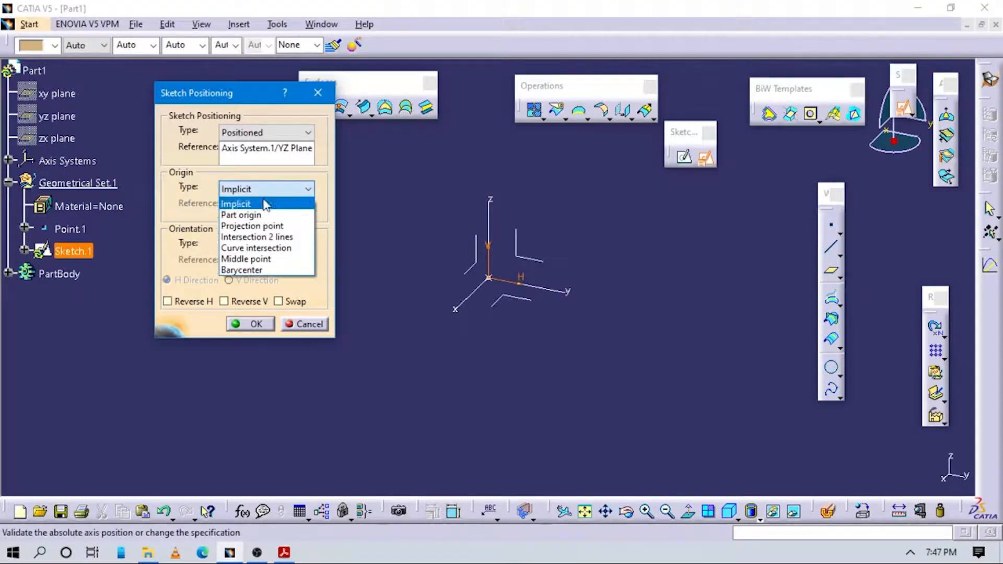
click(254, 226)
click(69, 229)
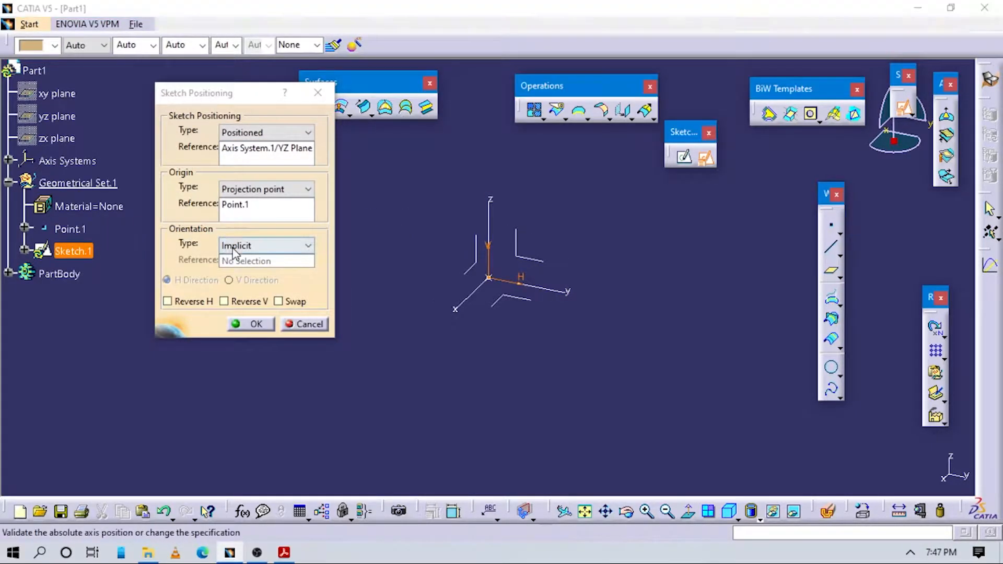
click(285, 245)
click(250, 326)
click(532, 284)
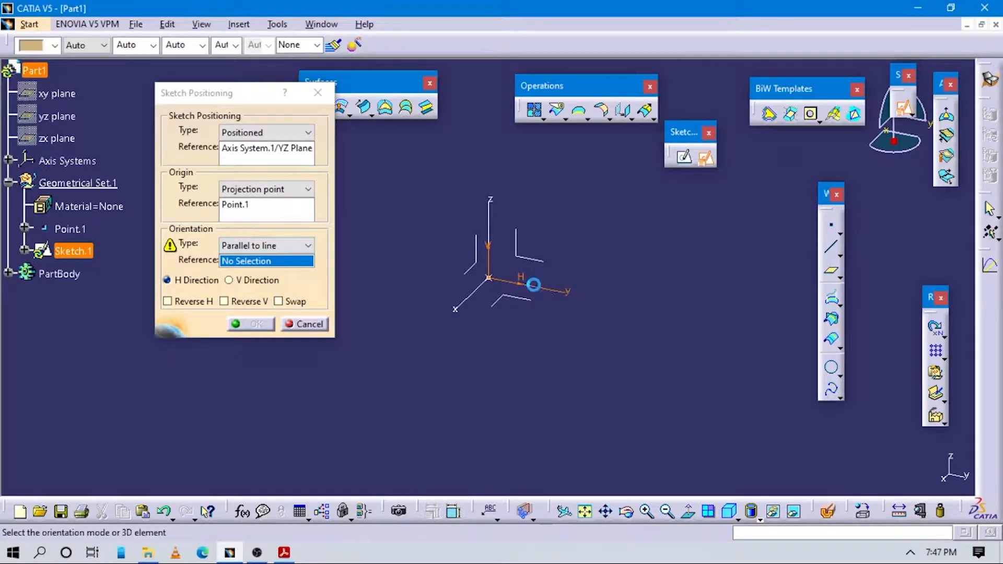
click(252, 325)
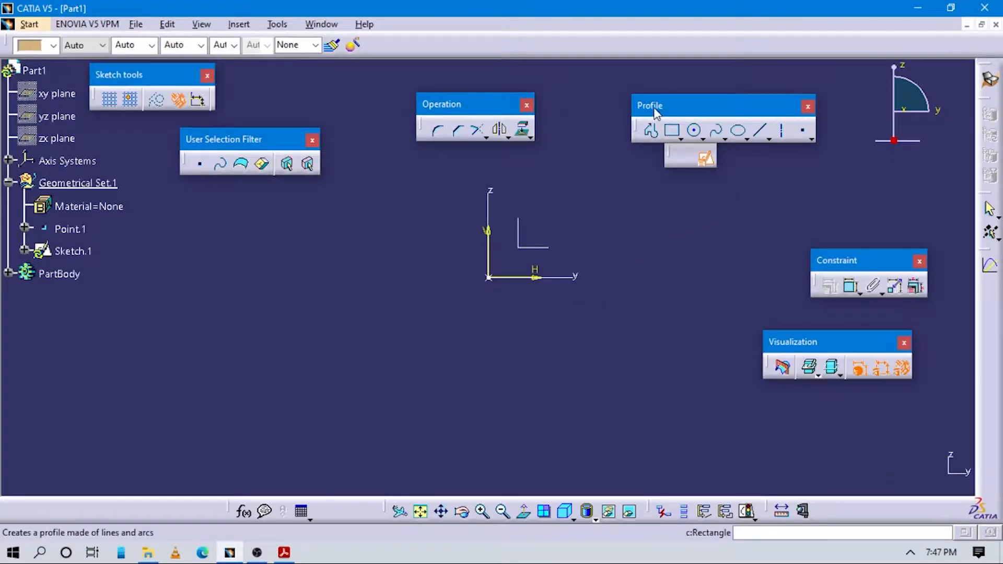
Sketch an upper semicircular arc centred on the sketch origin, about 90.7 mm in radius, with both endpoints on the horizontal axis
click(702, 139)
click(846, 159)
click(489, 278)
middle_drag(570, 254, 552, 392)
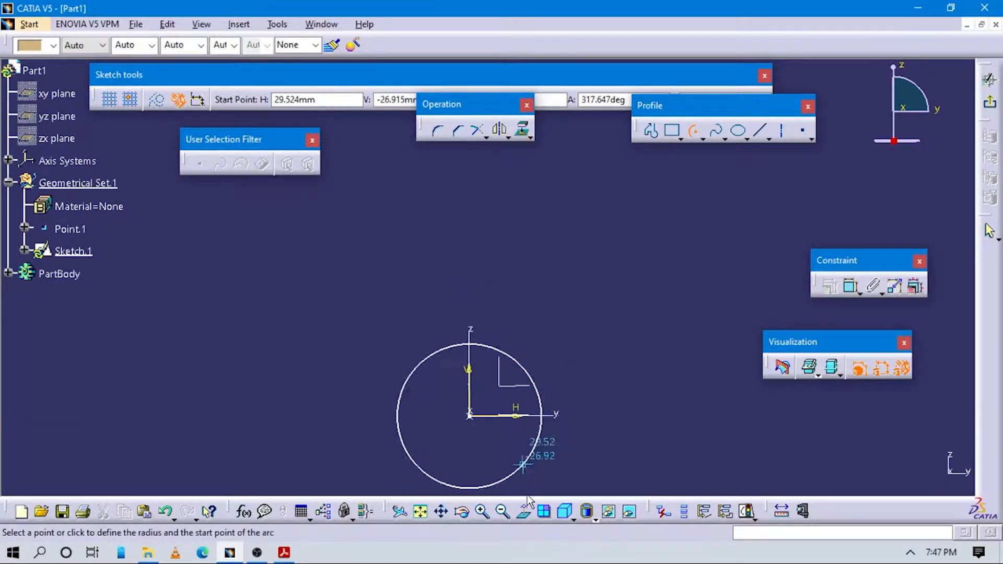
click(633, 418)
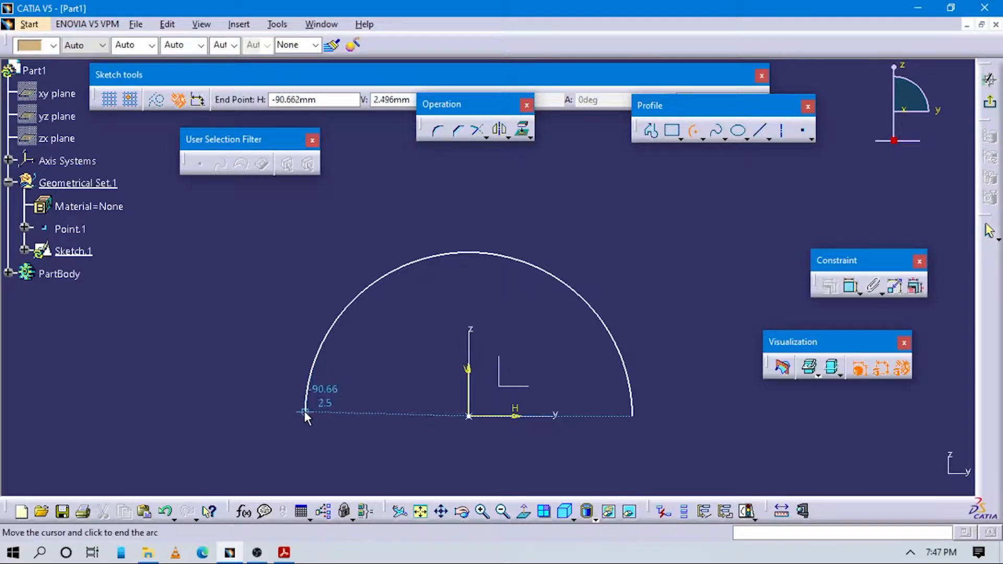
click(303, 415)
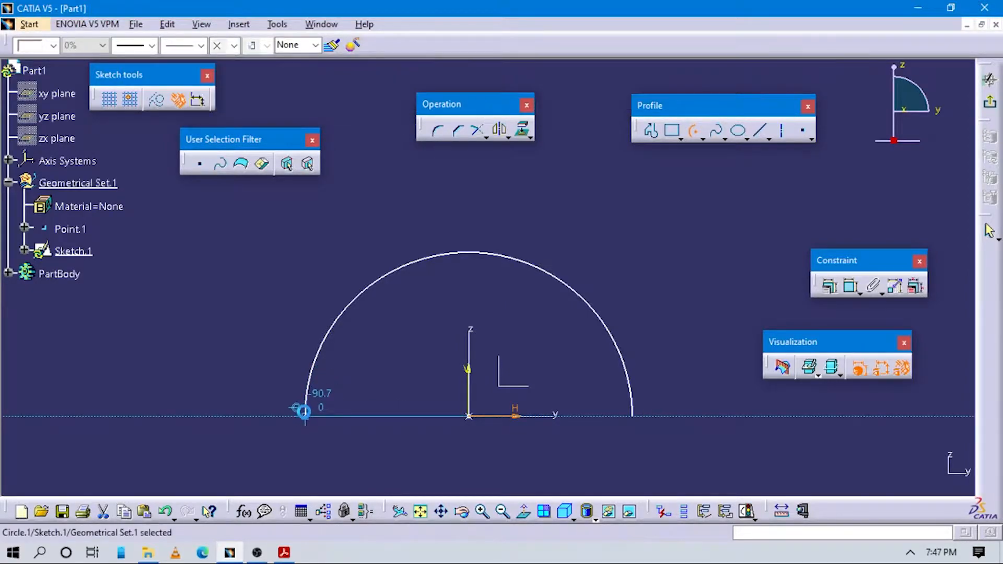
middle_drag(511, 429, 524, 389)
click(503, 413)
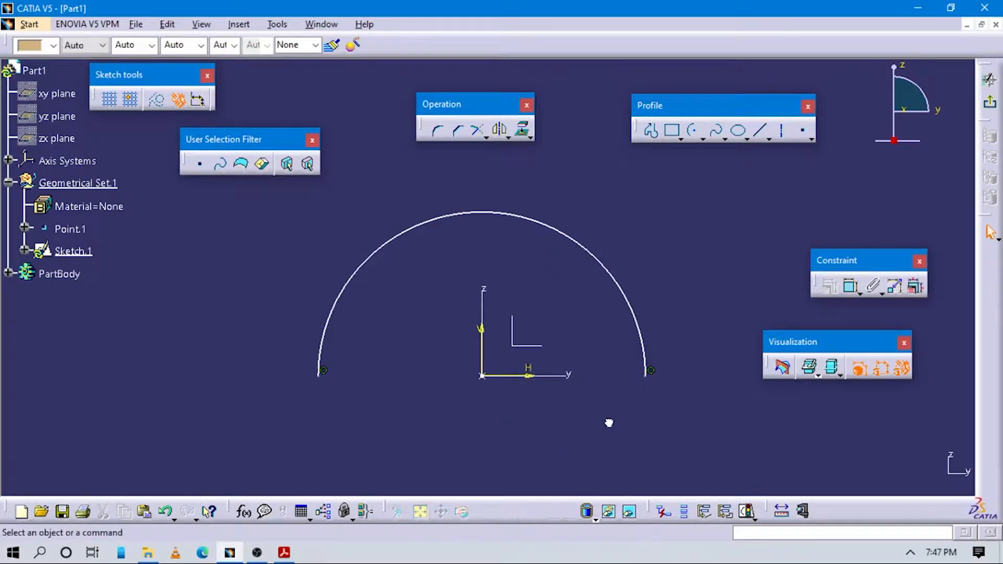
Switch to the tutorial PDF and examine the numbered sections in the side view and their radii in the section table
key(alt+Tab)
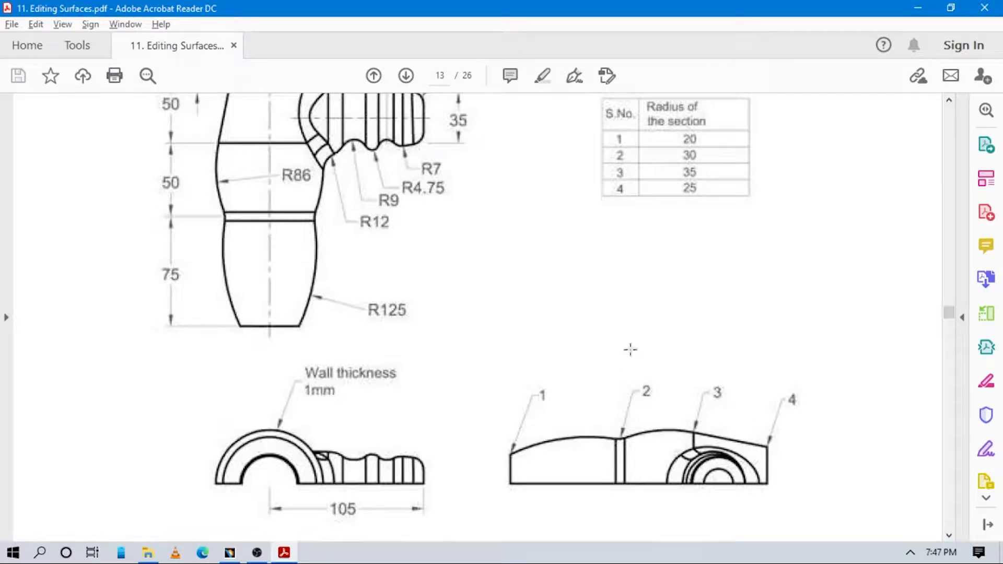
scroll(656, 334, up, 3)
scroll(649, 306, down, 3)
scroll(622, 335, up, 6)
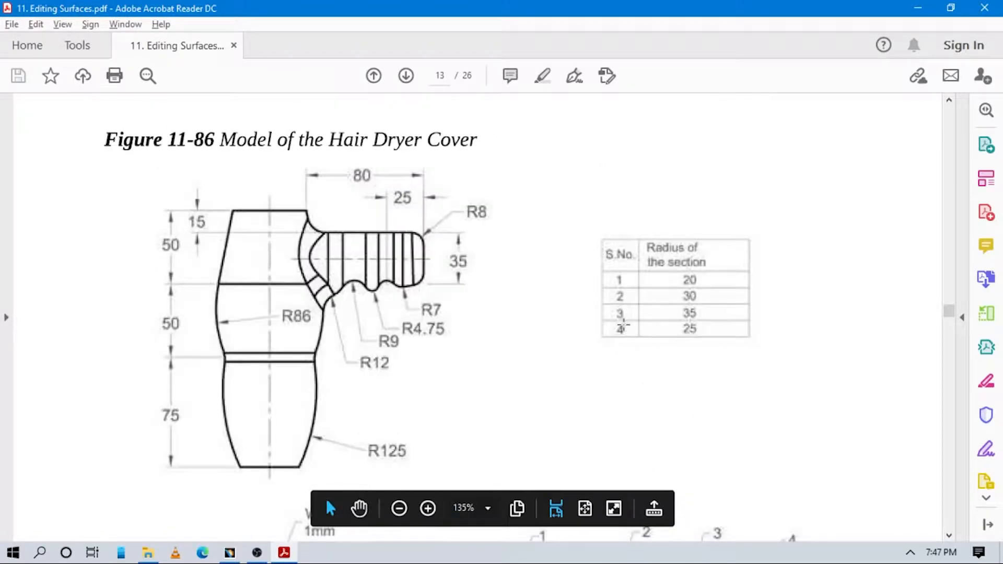
scroll(648, 326, down, 9)
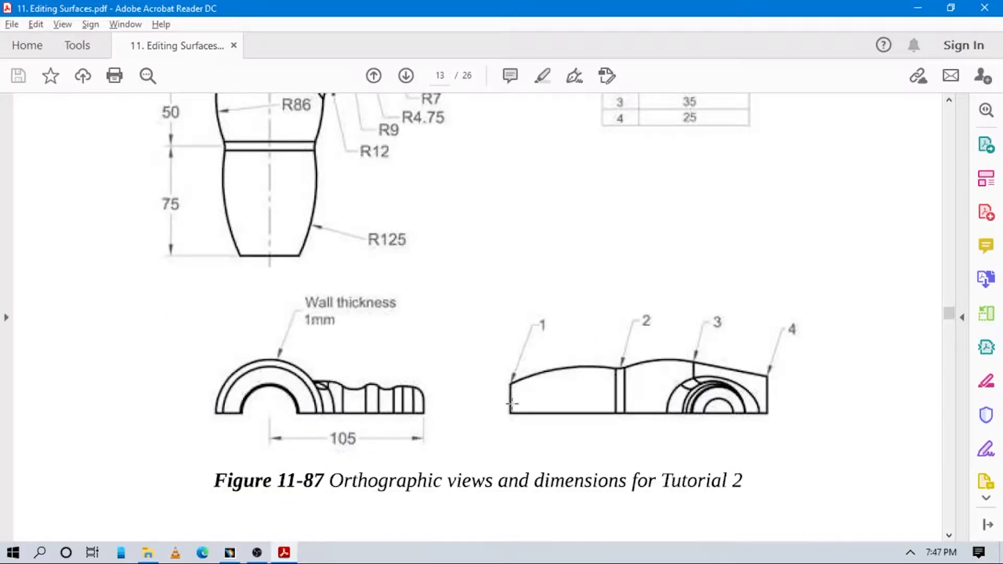
scroll(632, 313, up, 3)
scroll(679, 319, up, 3)
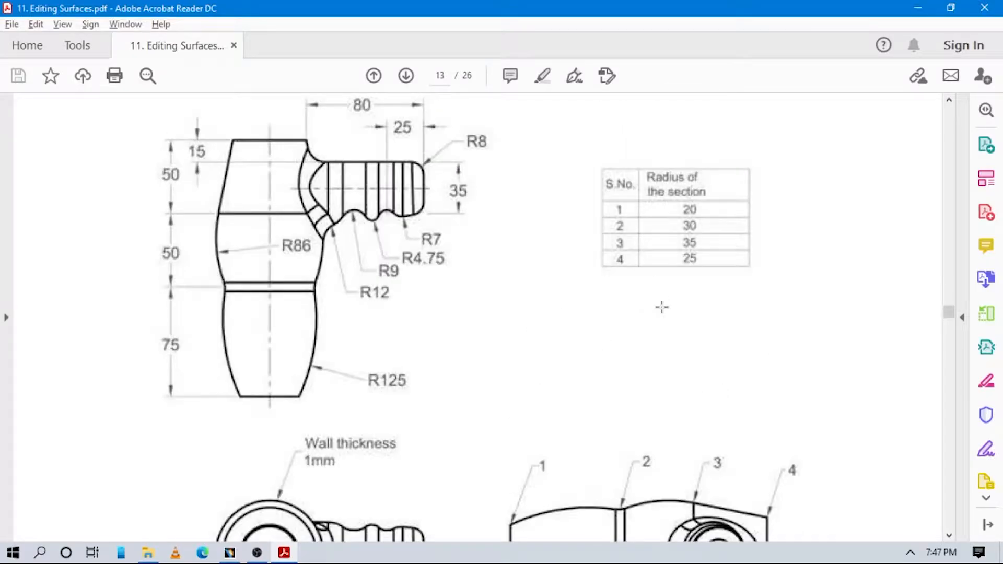
scroll(664, 308, up, 3)
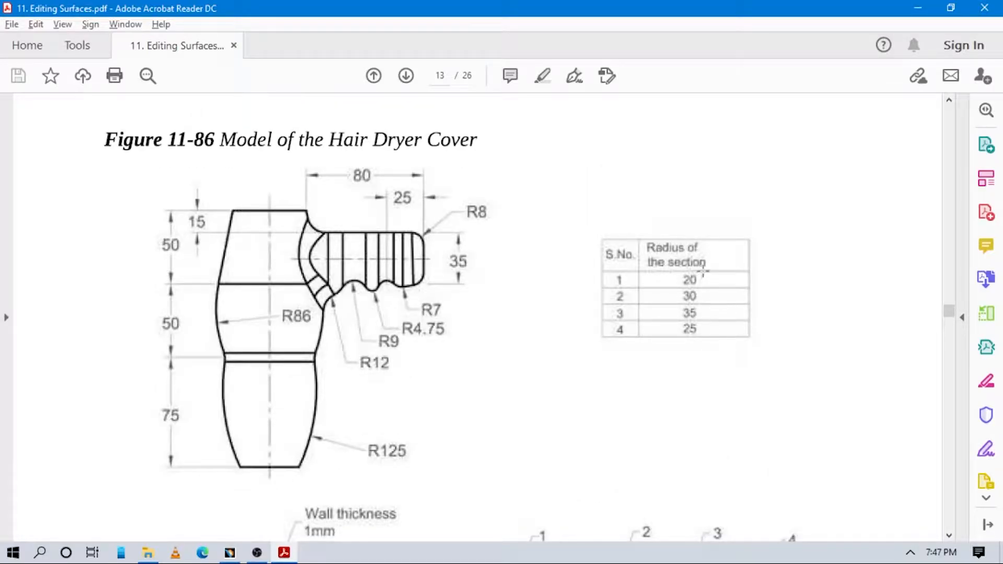
Switch back to CATIA and dimension the semicircular arc's radius at 20 mm
scroll(660, 290, down, 3)
key(alt+Tab)
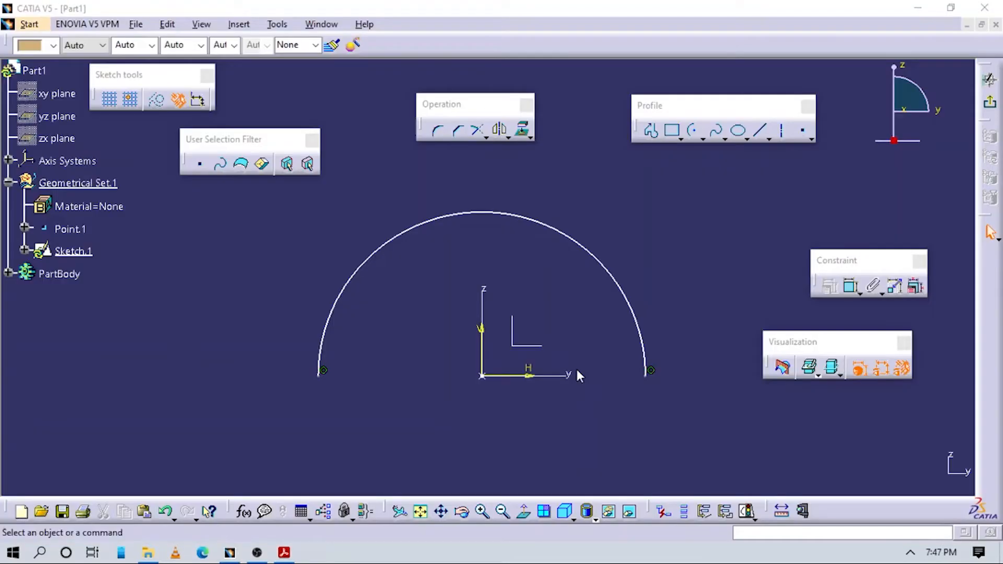
click(851, 287)
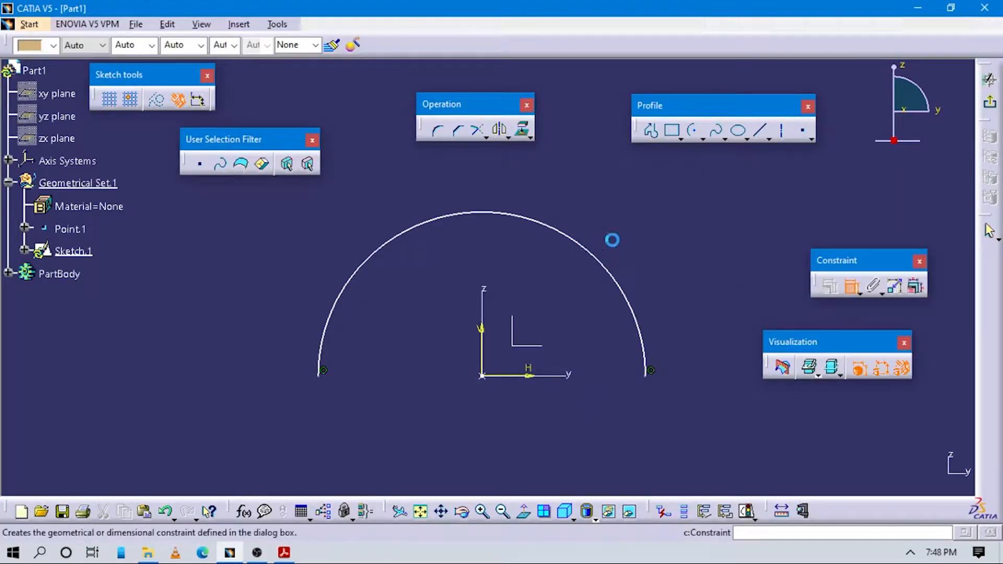
click(608, 243)
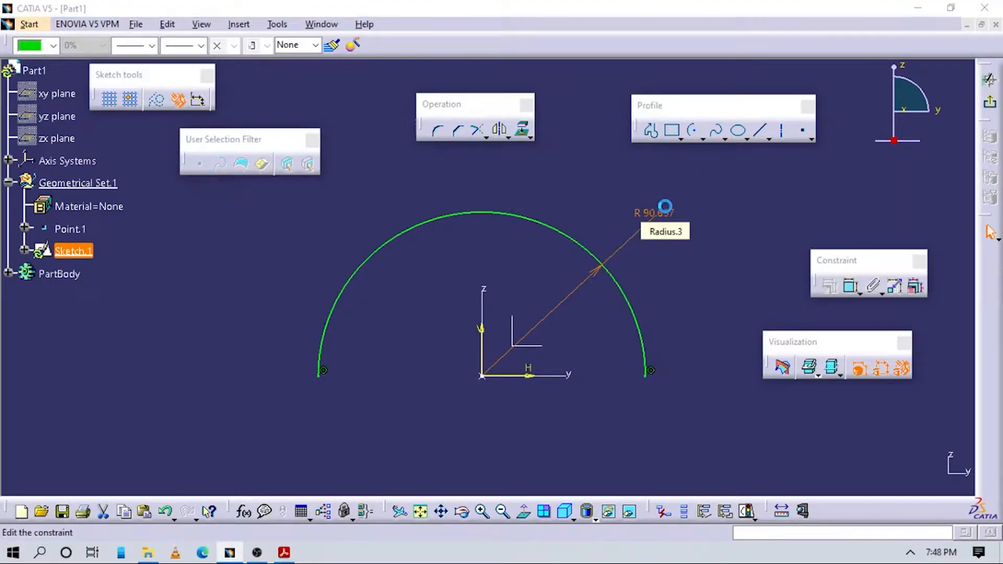
text(20)
key(Return)
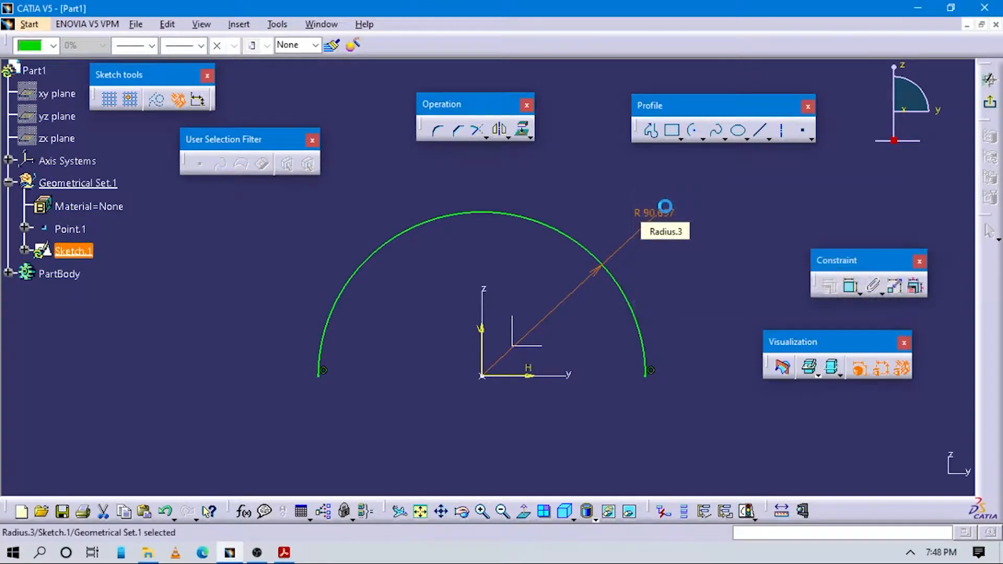
click(575, 383)
middle_drag(563, 405, 574, 358)
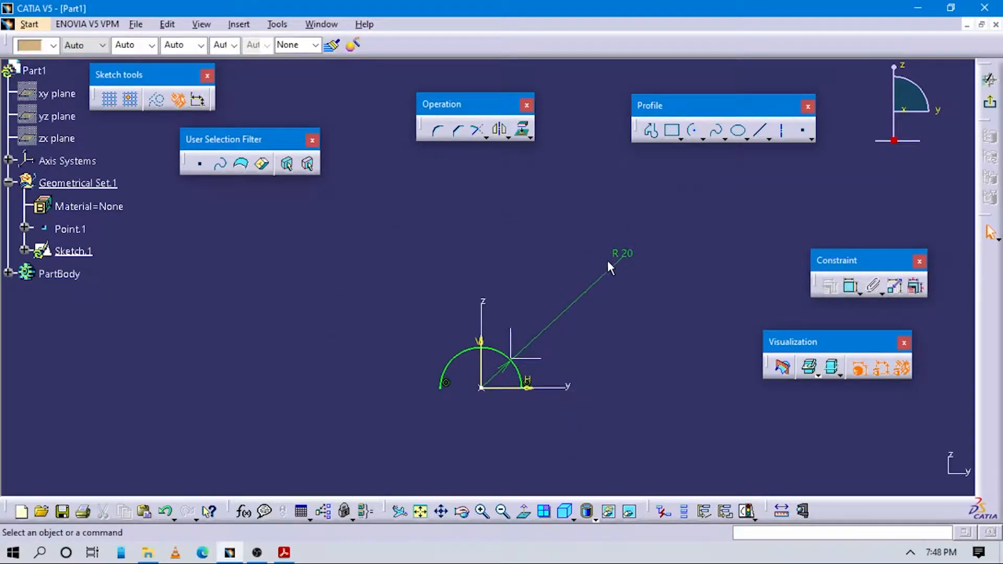
Move the radius dimension close to the arc and exit the sketch
click(619, 252)
drag(618, 252, 526, 343)
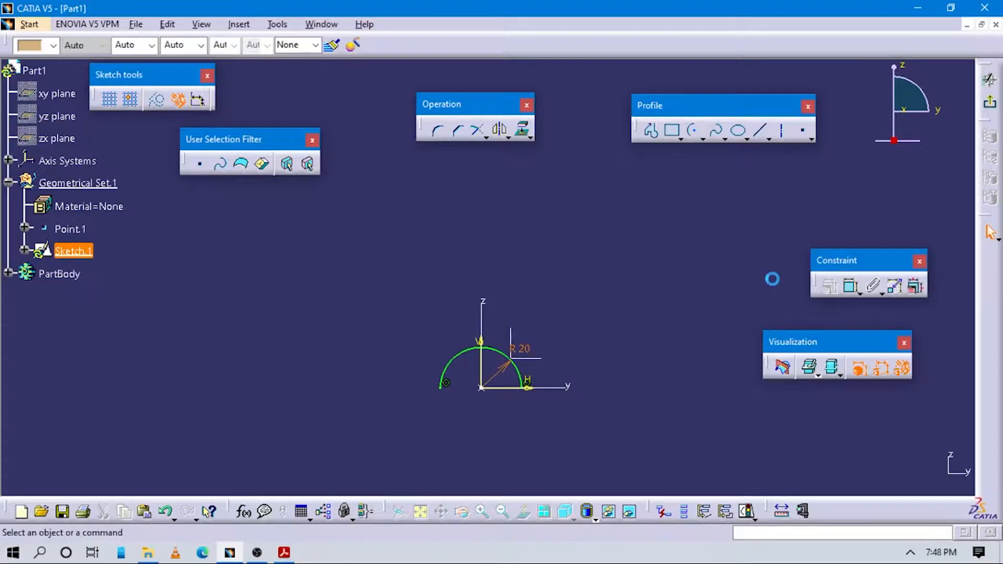
click(990, 103)
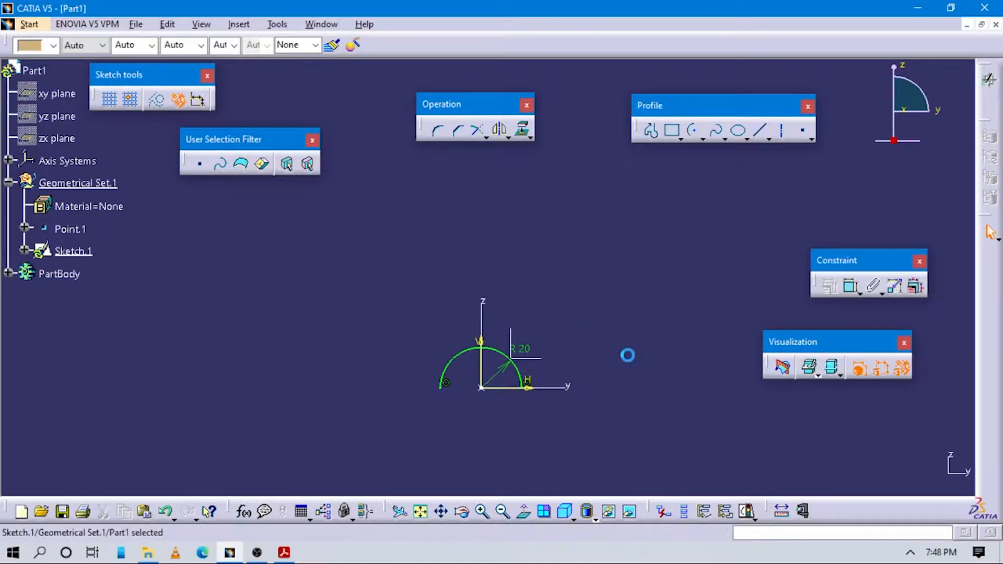
Switch to the tutorial PDF and examine the orthographic views, section radius table and instructions for the planes and semicircular sketches
key(alt+Tab)
scroll(627, 320, down, 3)
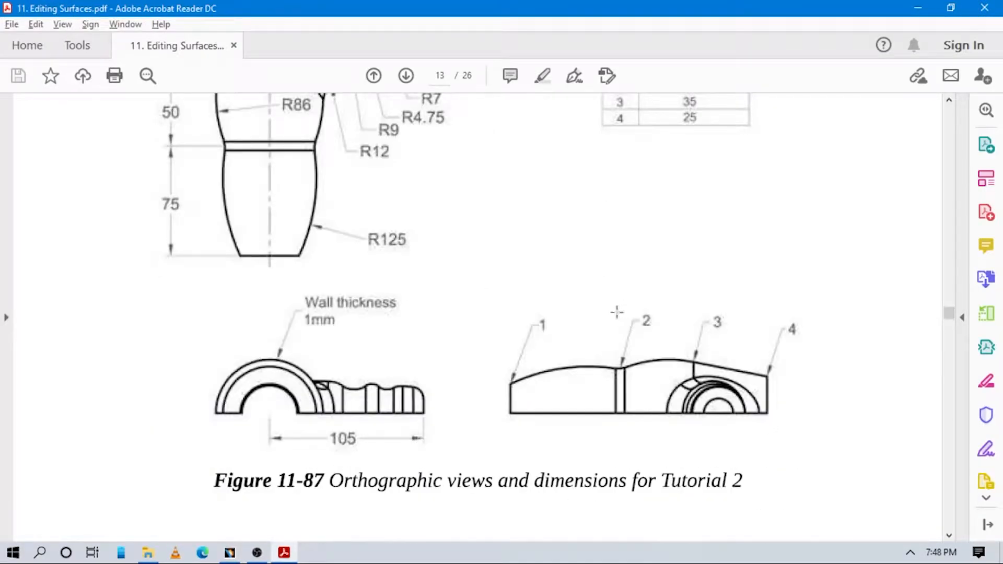
scroll(575, 335, up, 3)
scroll(532, 345, down, 3)
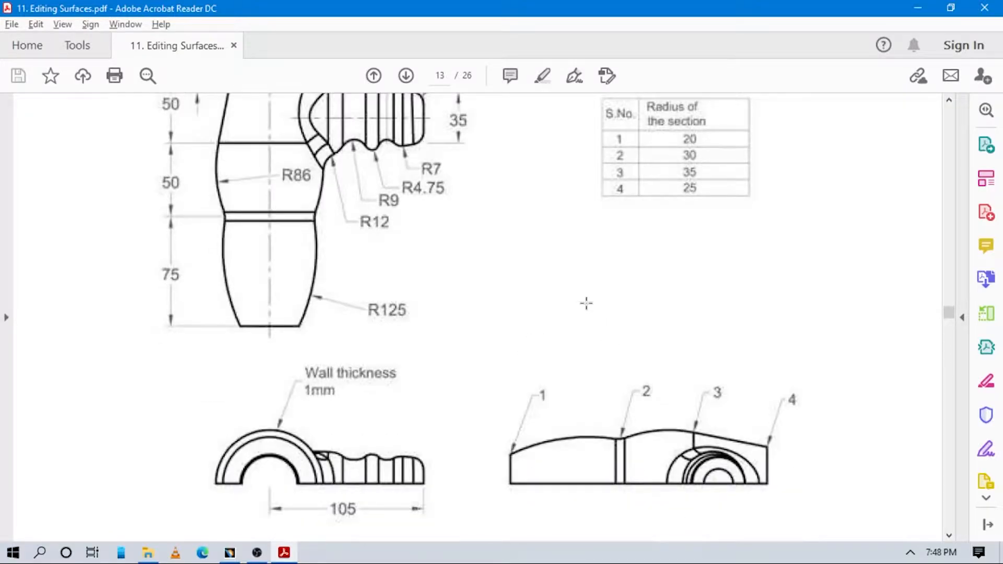
scroll(587, 302, up, 3)
scroll(587, 303, down, 6)
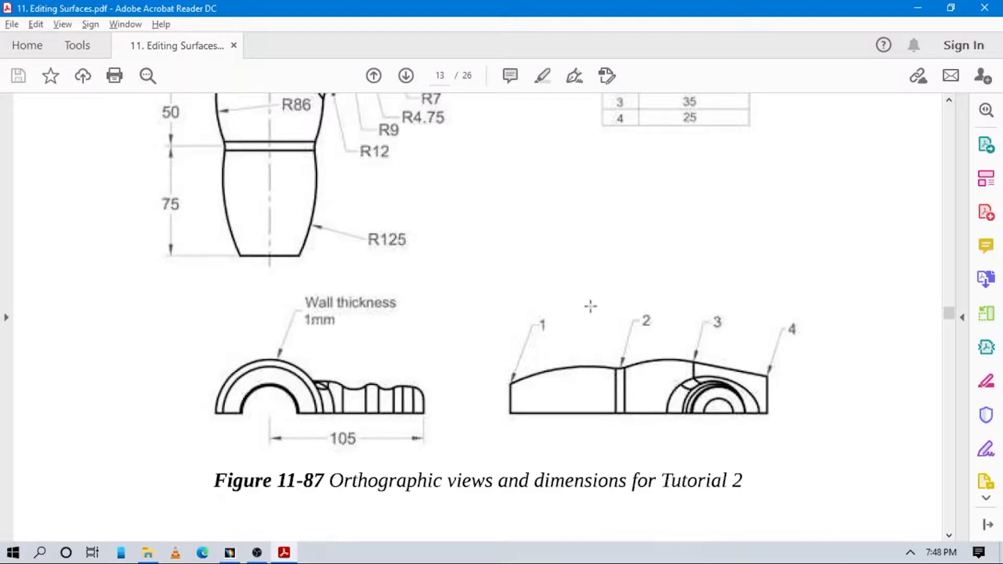
scroll(590, 310, down, 20)
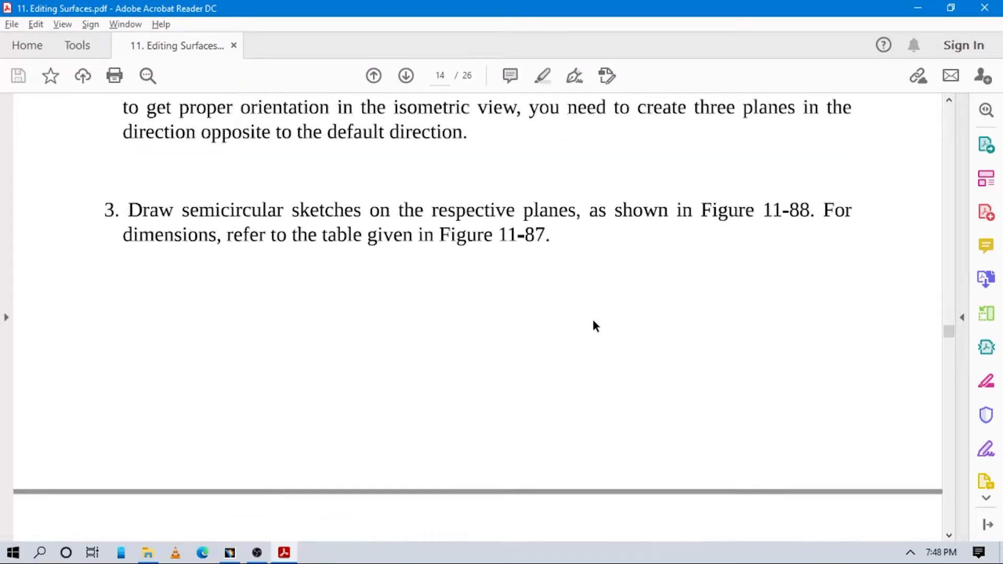
scroll(594, 321, up, 18)
scroll(593, 319, up, 20)
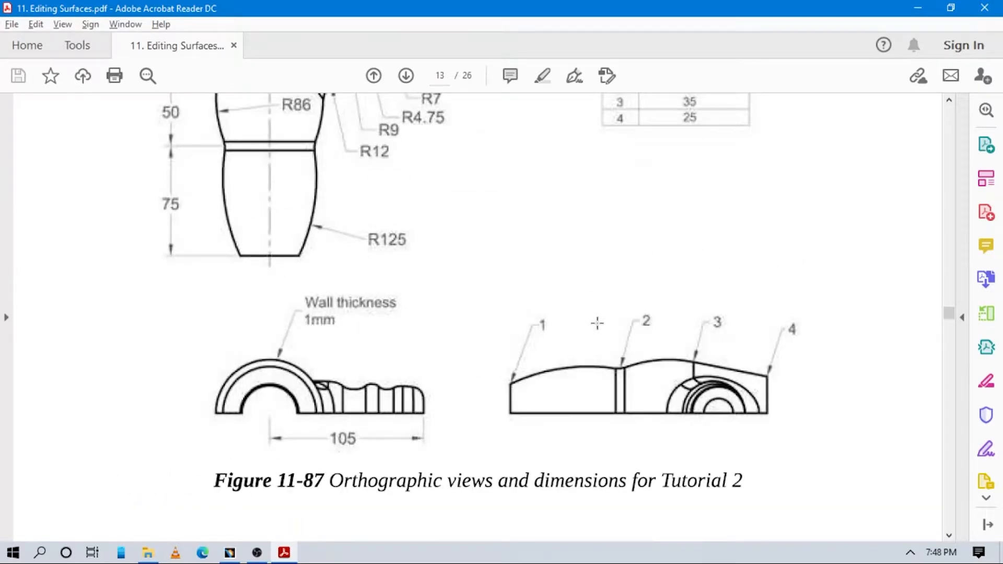
scroll(597, 323, up, 3)
Switch back to CATIA and start a plane offset from the axis system's YZ plane, with its direction reversed
key(alt+Tab)
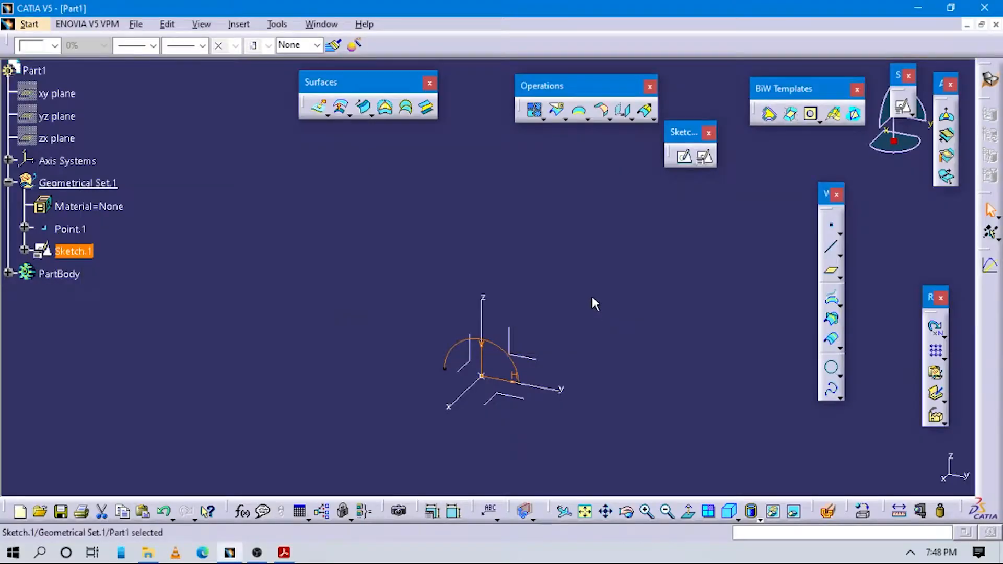
click(601, 334)
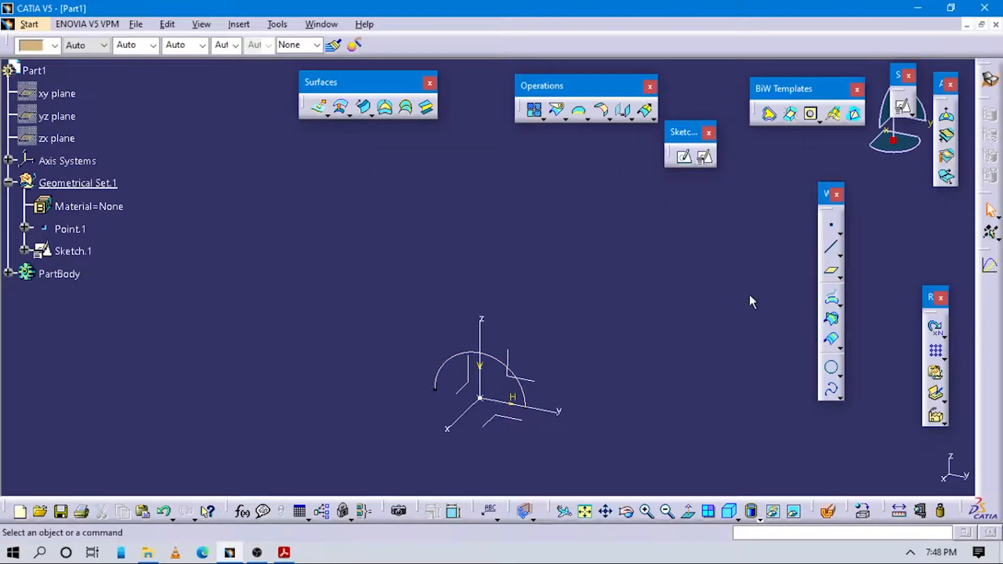
click(834, 276)
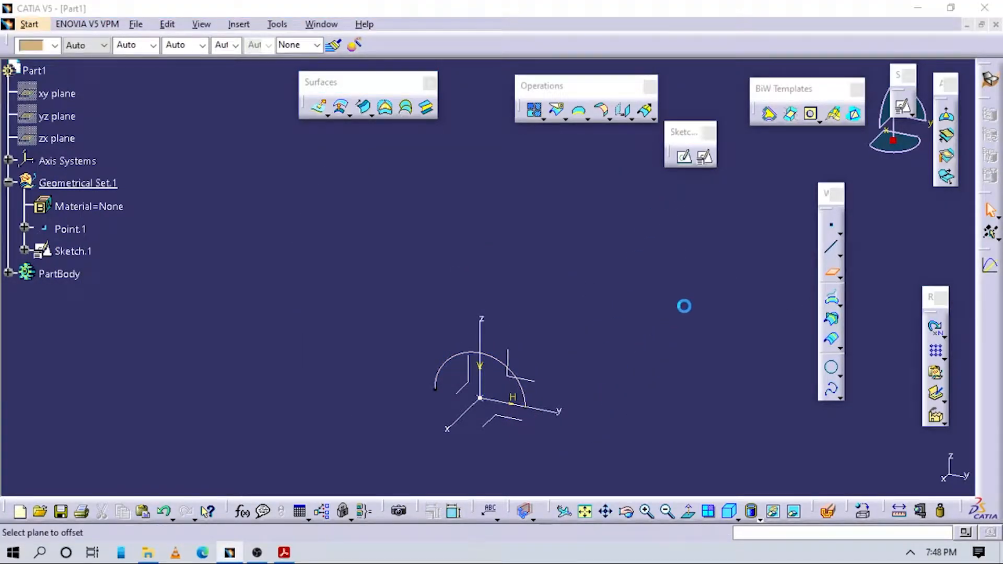
click(715, 240)
click(721, 231)
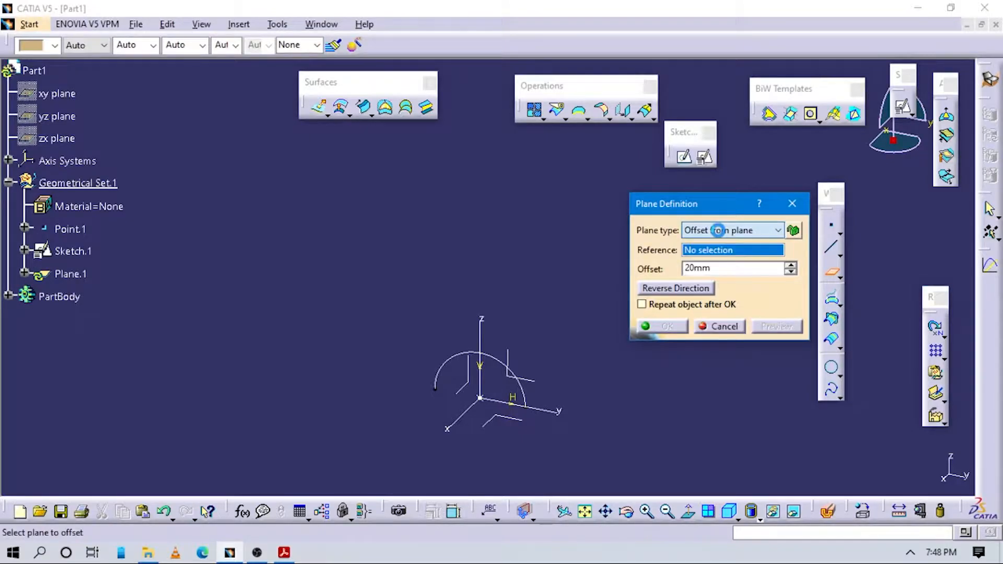
click(525, 381)
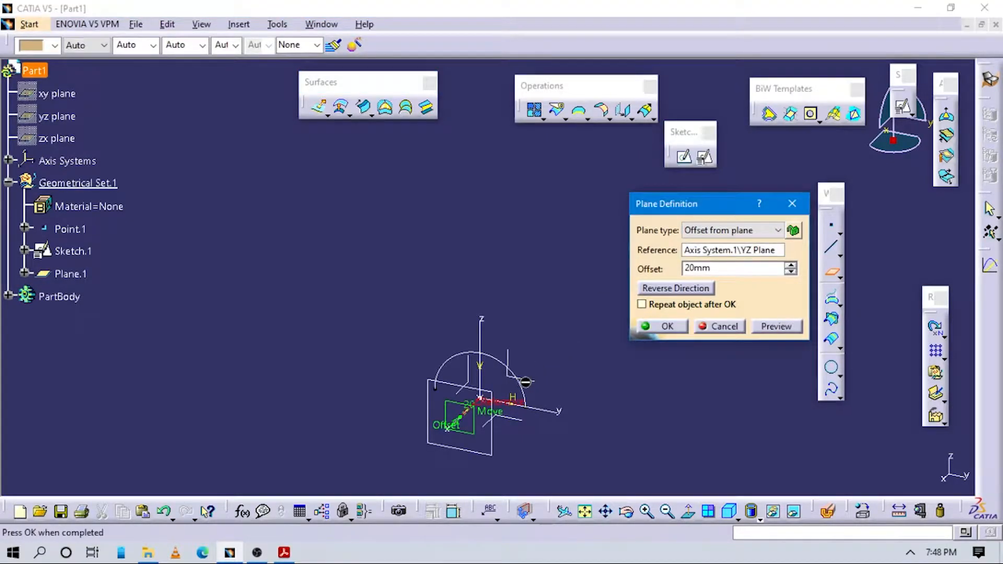
middle_drag(543, 355, 502, 339)
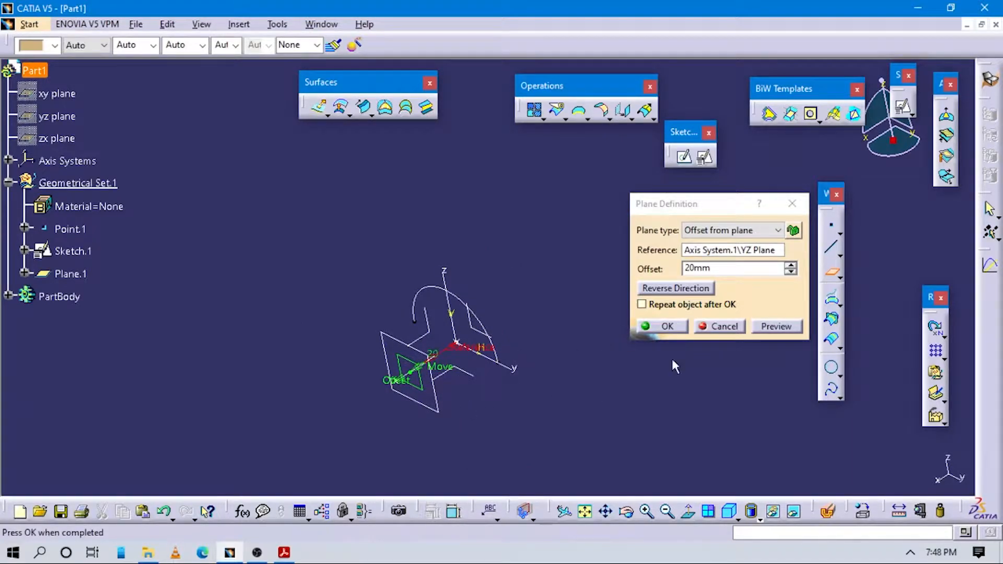
click(688, 288)
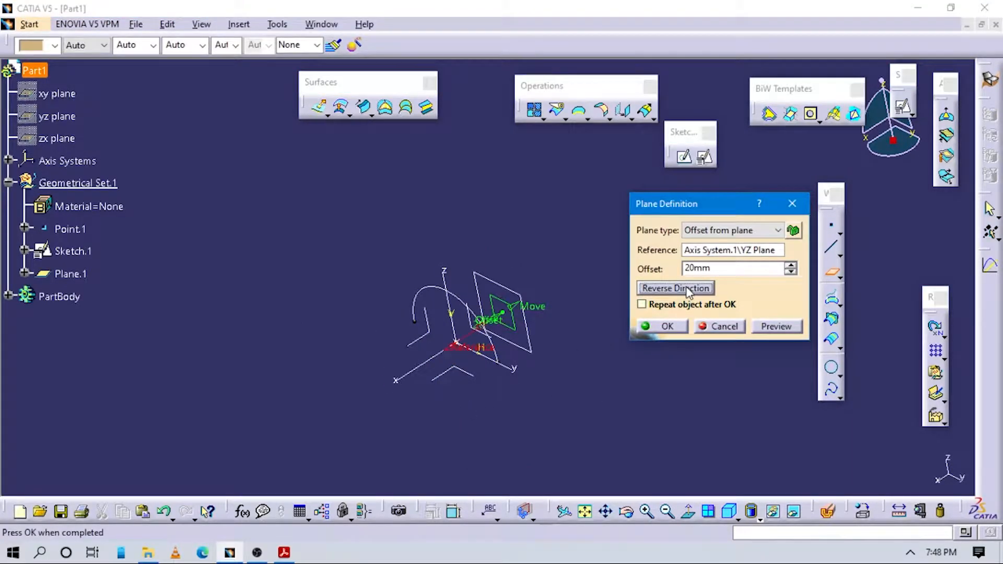
Check the section spacing in the tutorial PDF and create the offset plane at 75 mm in CATIA
double_click(698, 268)
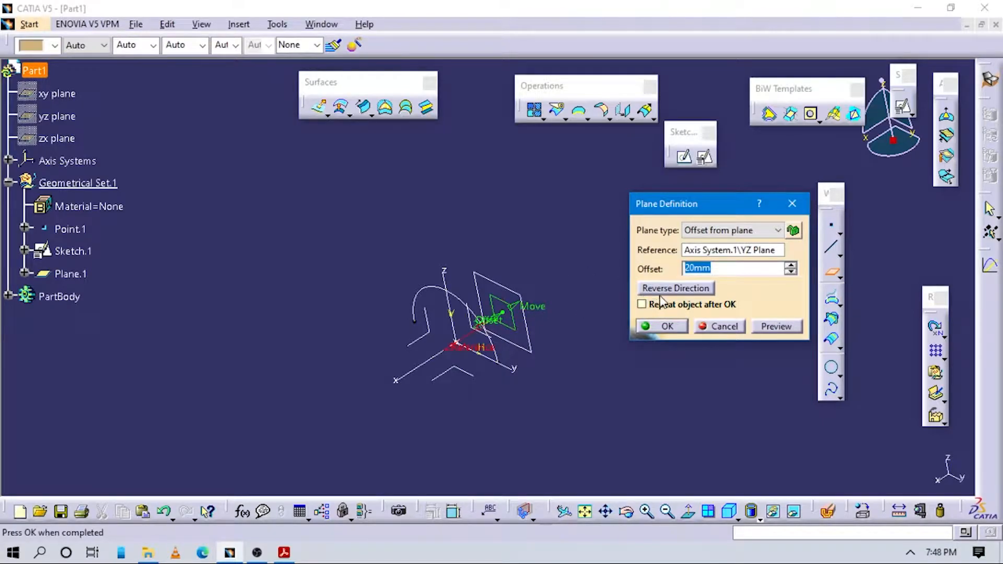
key(alt+Tab)
scroll(636, 365, up, 2)
scroll(632, 354, down, 3)
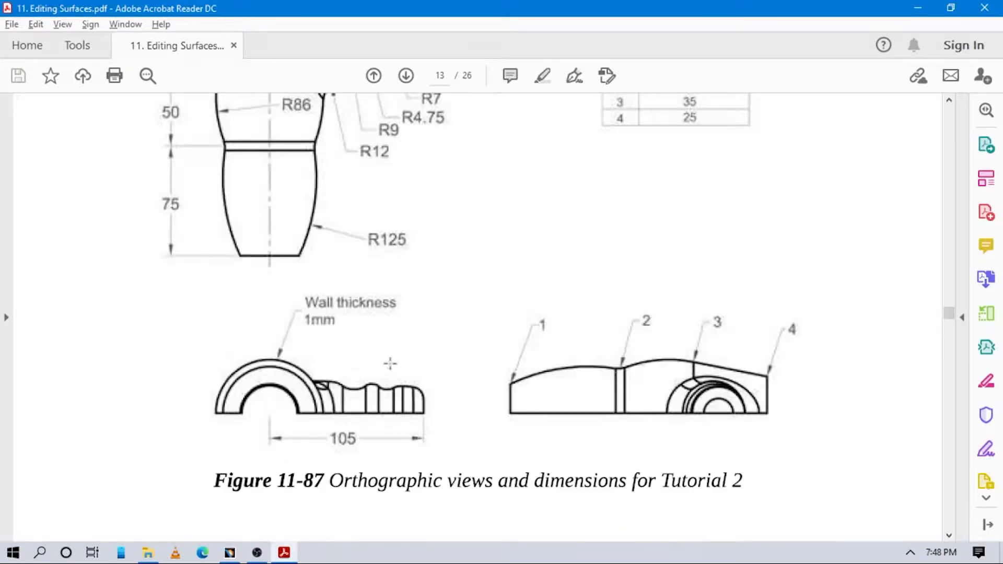
scroll(331, 284, up, 2)
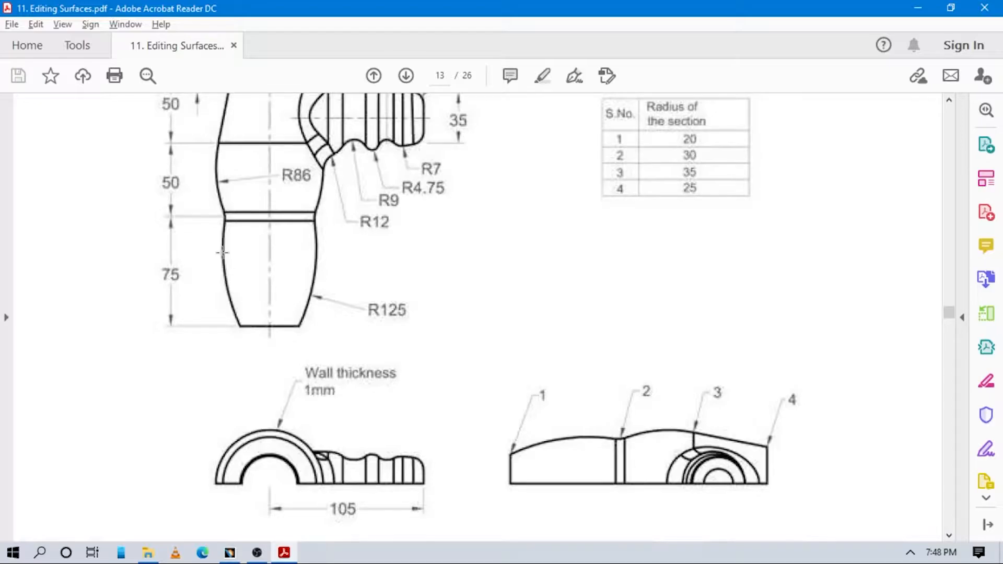
key(alt+Tab)
text(75)
key(Return)
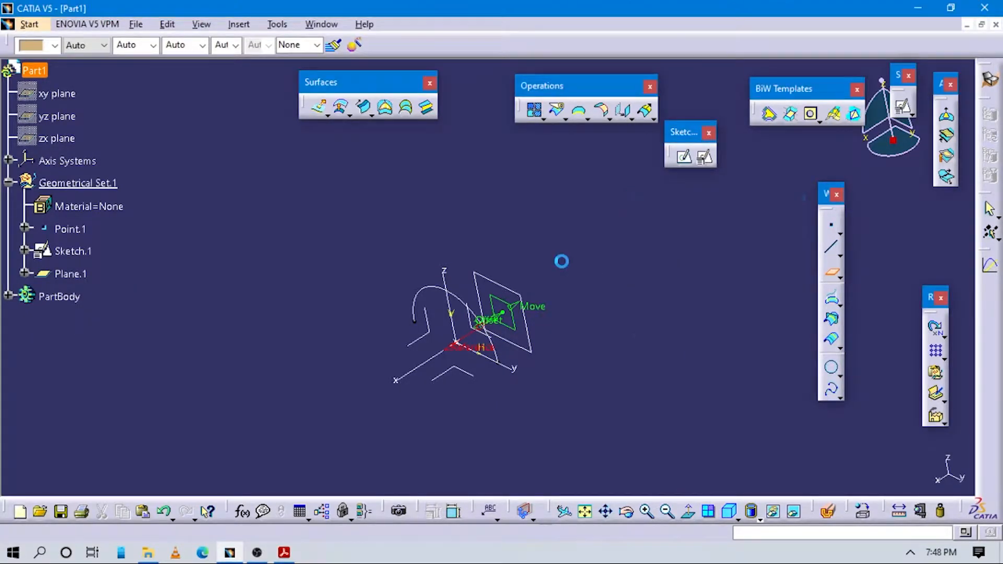
Start a positioned sketch on Plane.1, with its origin projected from Point.1 and orientation parallel to the Y axis
click(704, 157)
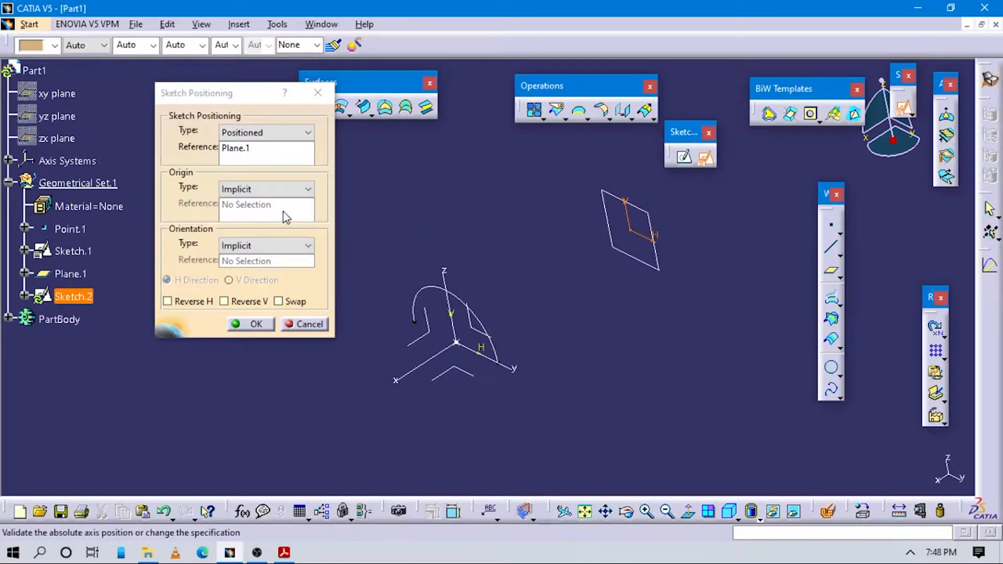
click(277, 191)
click(240, 226)
click(70, 229)
click(282, 245)
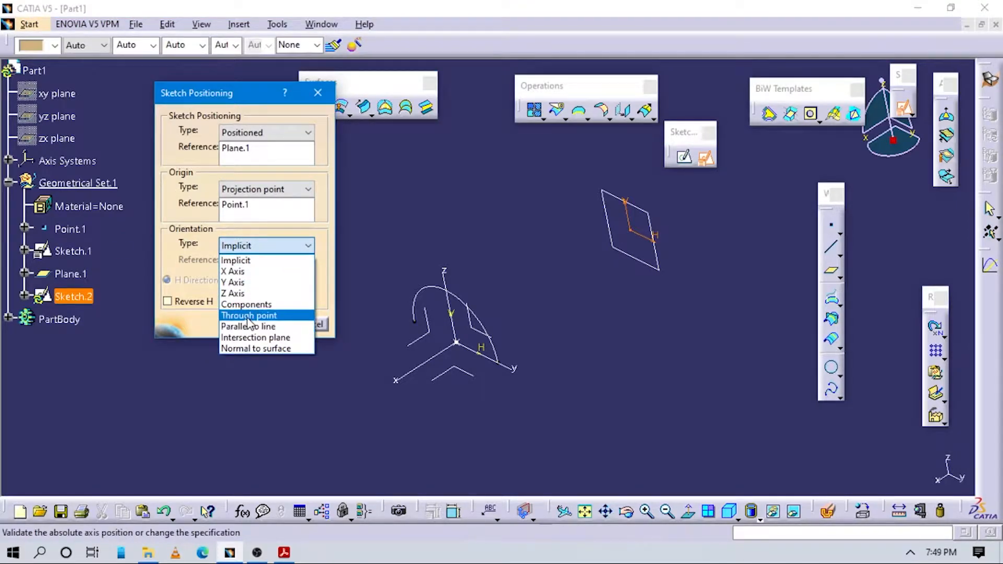
click(248, 326)
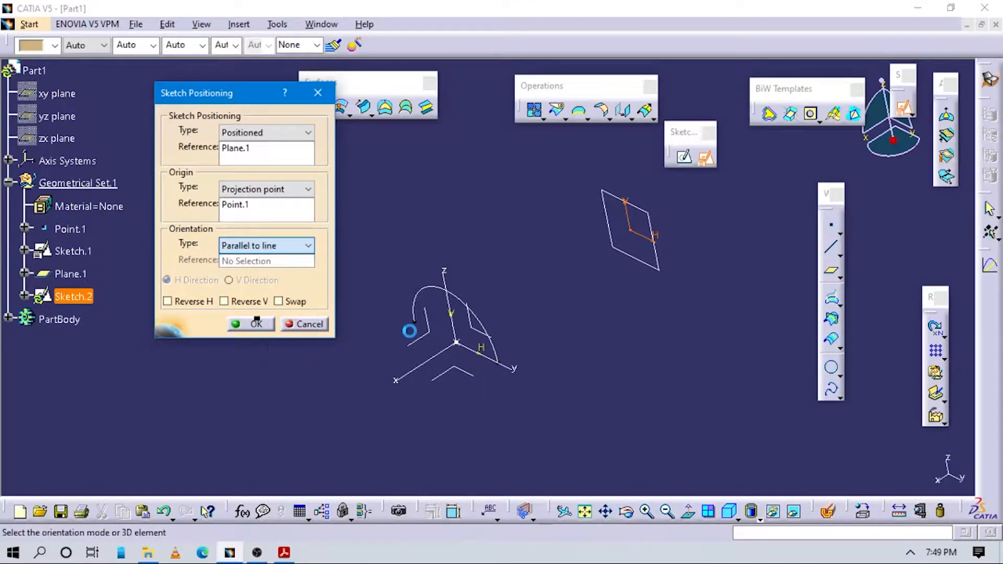
click(509, 366)
click(250, 324)
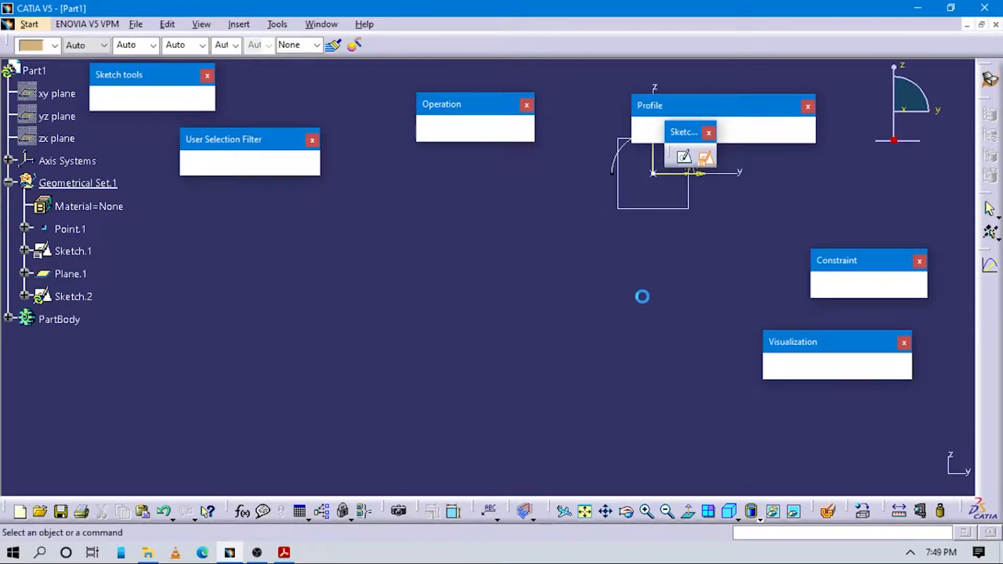
Sketch an upper semicircular arc centred on the sketch origin, about 39.5 mm in radius, with both endpoints on the horizontal axis
mouse_move(637, 267)
middle_down()
mouse_move(539, 369)
mouse_move(494, 398)
middle_up()
click(494, 398)
mouse_move(494, 398)
middle_down()
mouse_move(508, 331)
mouse_move(660, 260)
mouse_move(712, 161)
middle_up()
click(693, 130)
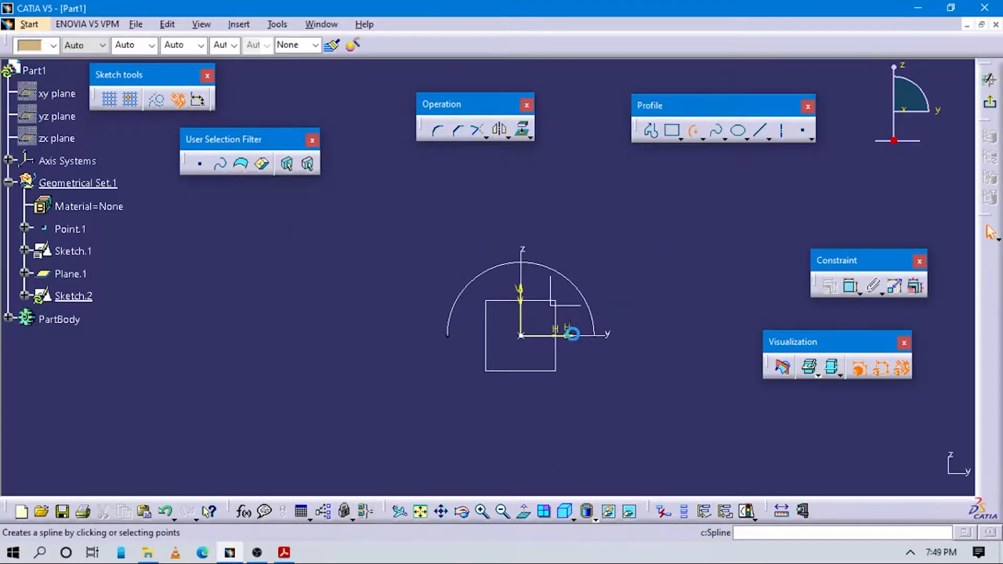
click(519, 335)
click(665, 335)
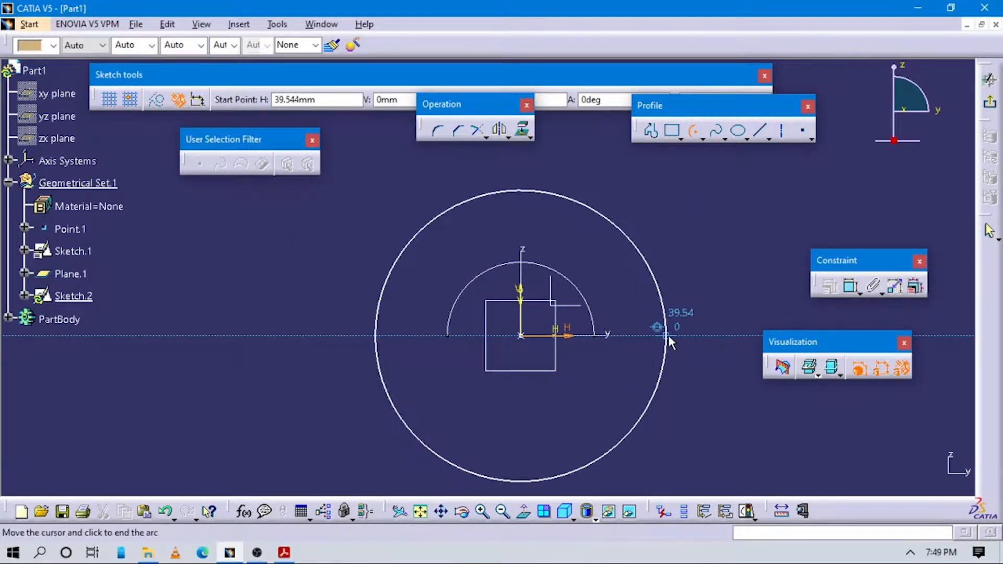
click(368, 337)
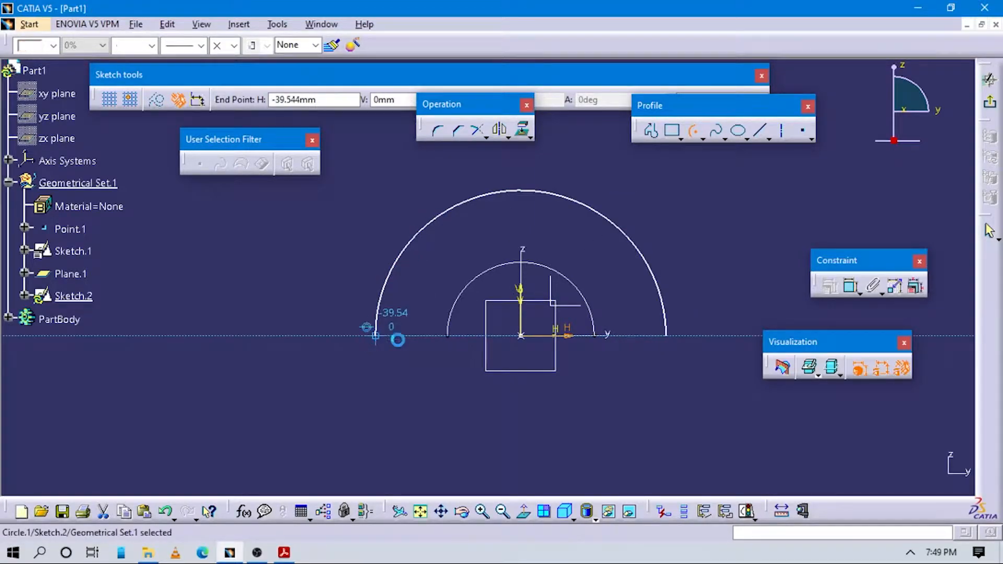
click(670, 370)
Look up section 2's radius in the tutorial PDF, constrain the arc in CATIA to a 30 mm radius, and exit the sketch
key(alt+Tab)
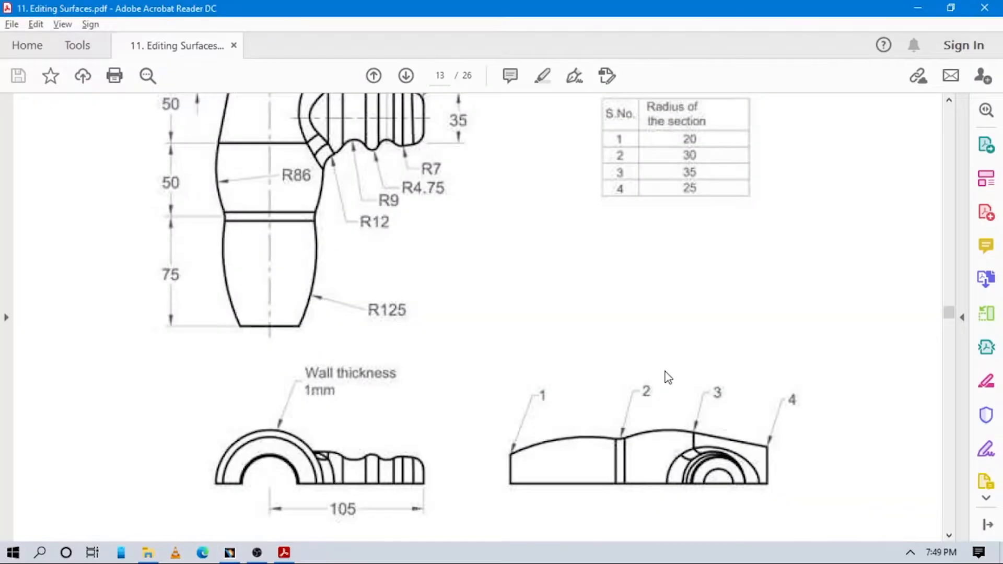
scroll(642, 369, up, 3)
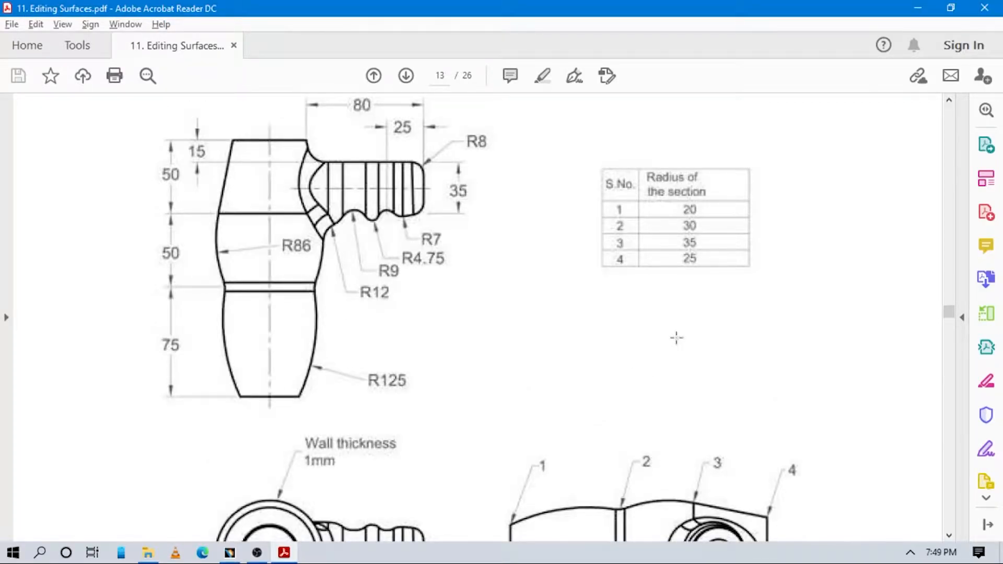
key(alt+Tab)
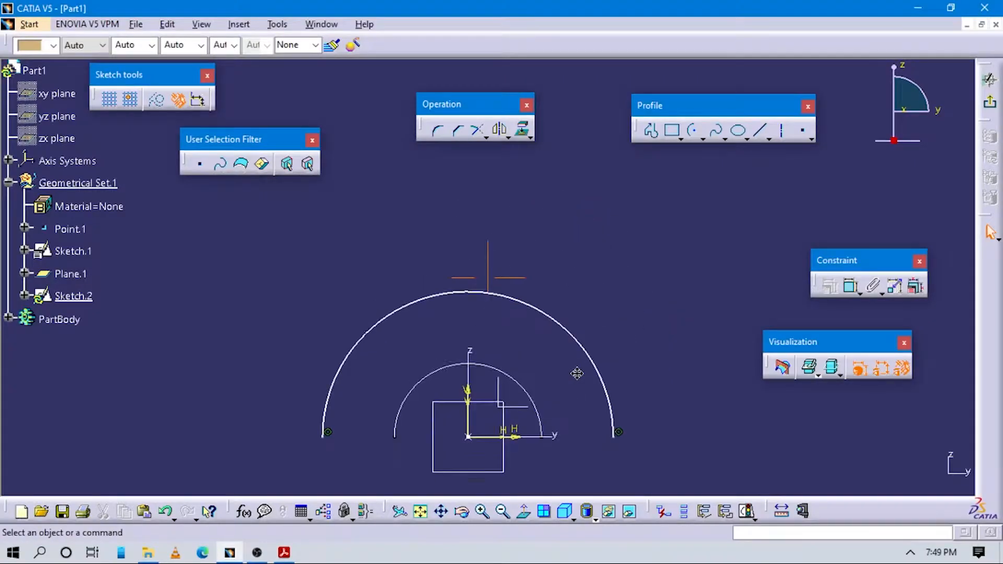
key(alt+Tab)
key(alt+Tab)
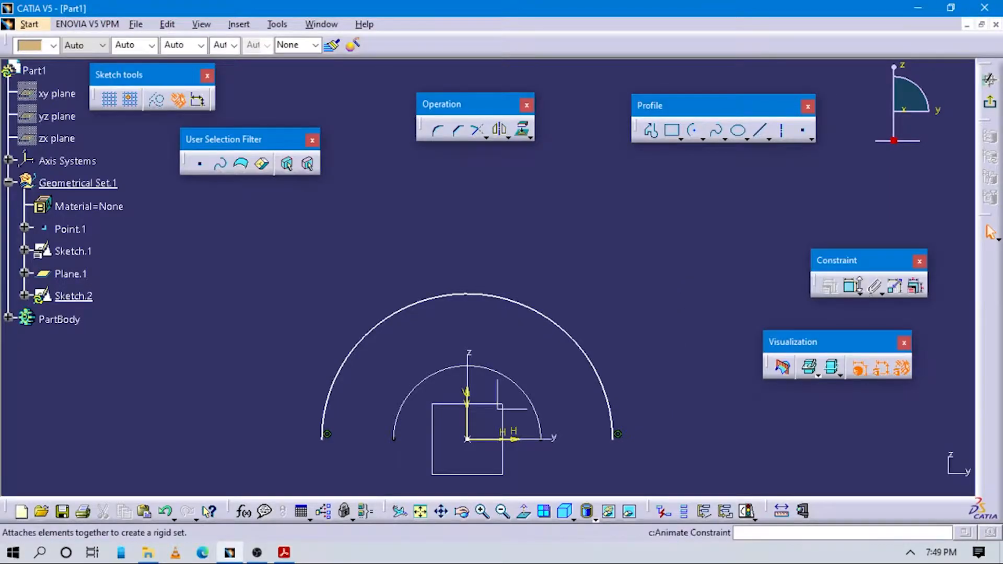
click(571, 334)
click(611, 285)
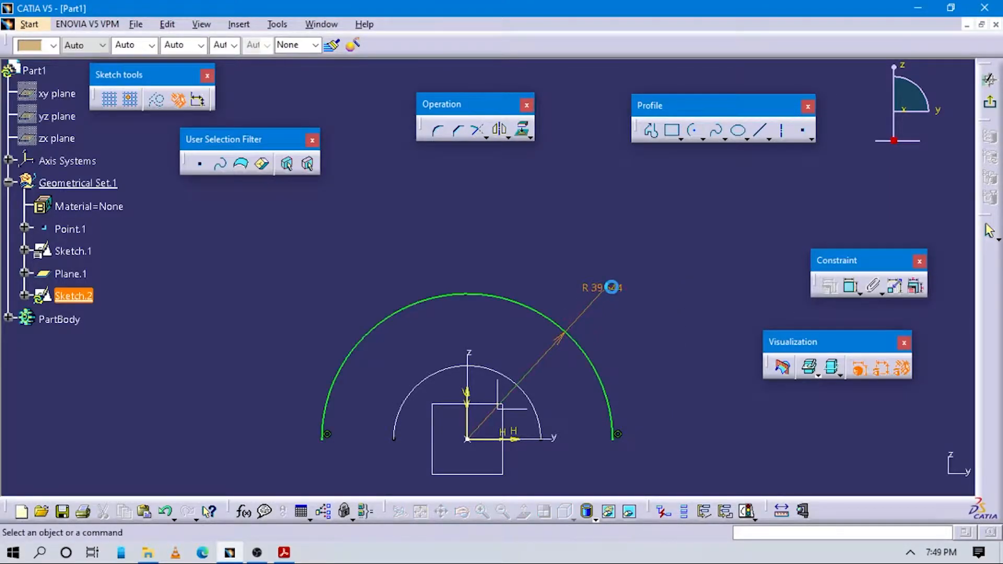
double_click(613, 288)
text(30)
key(Return)
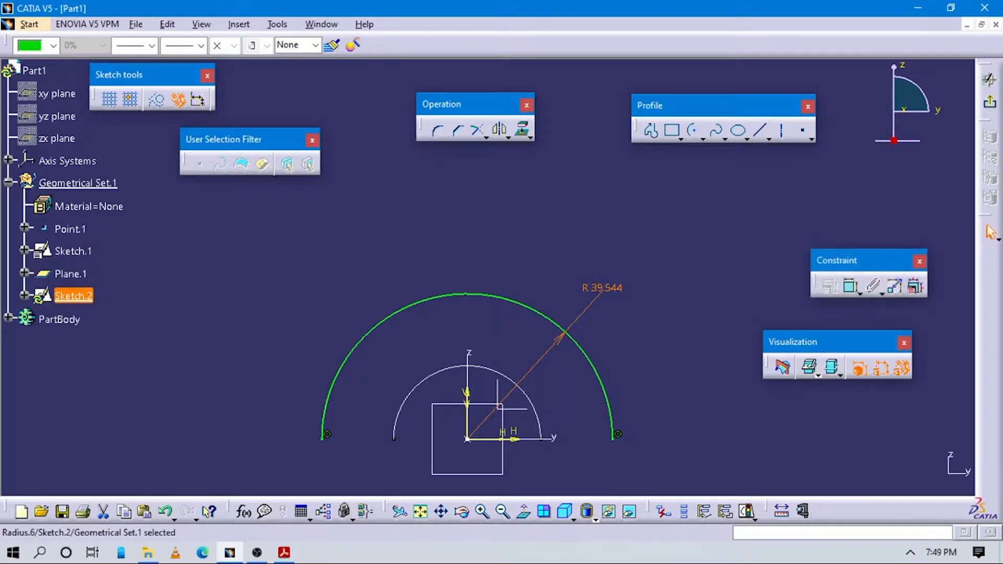
click(988, 104)
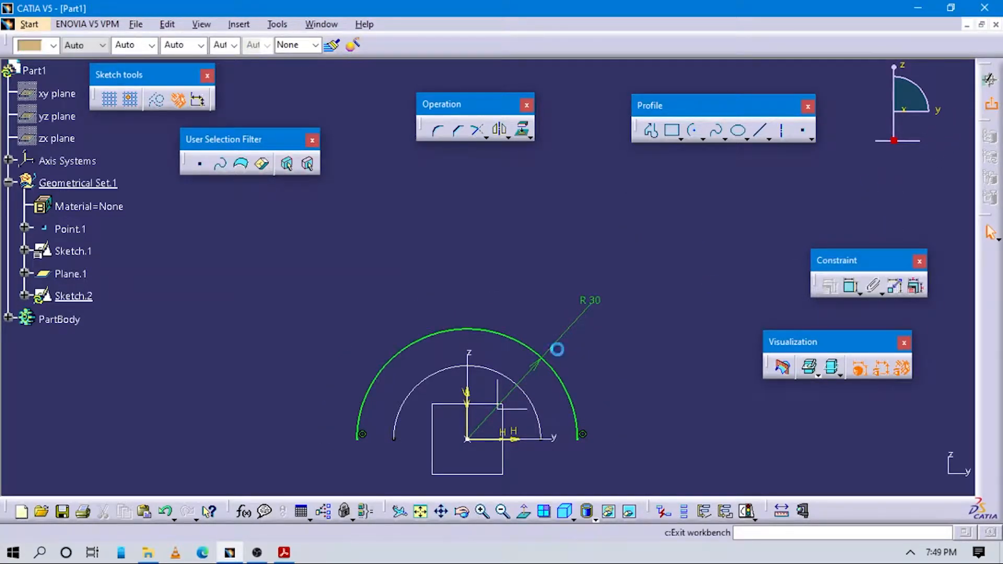
Check the next section spacing in the tutorial PDF and create a plane in CATIA offset 50 mm from Plane.1 in the reversed direction
key(alt+Tab)
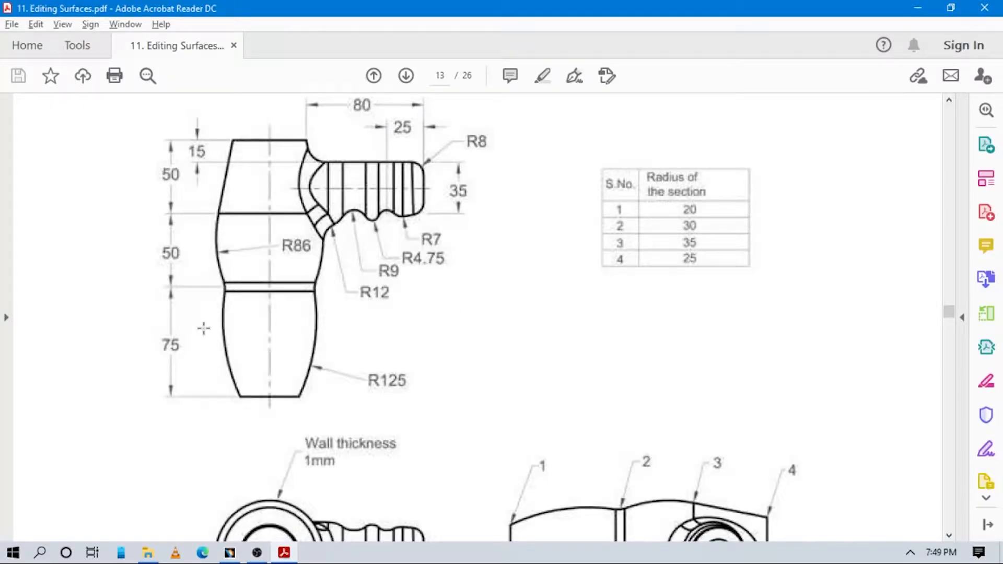
key(alt+Tab)
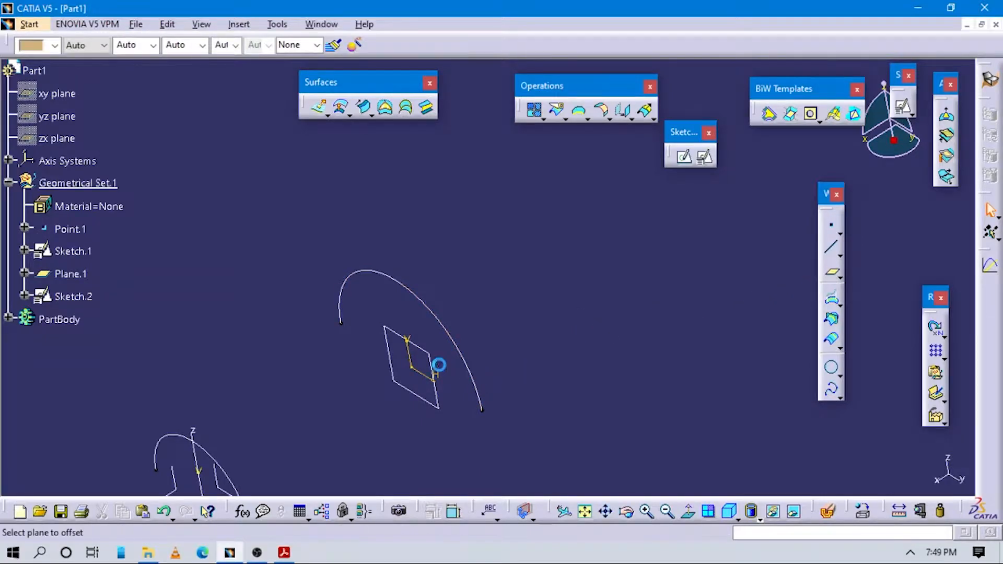
click(392, 336)
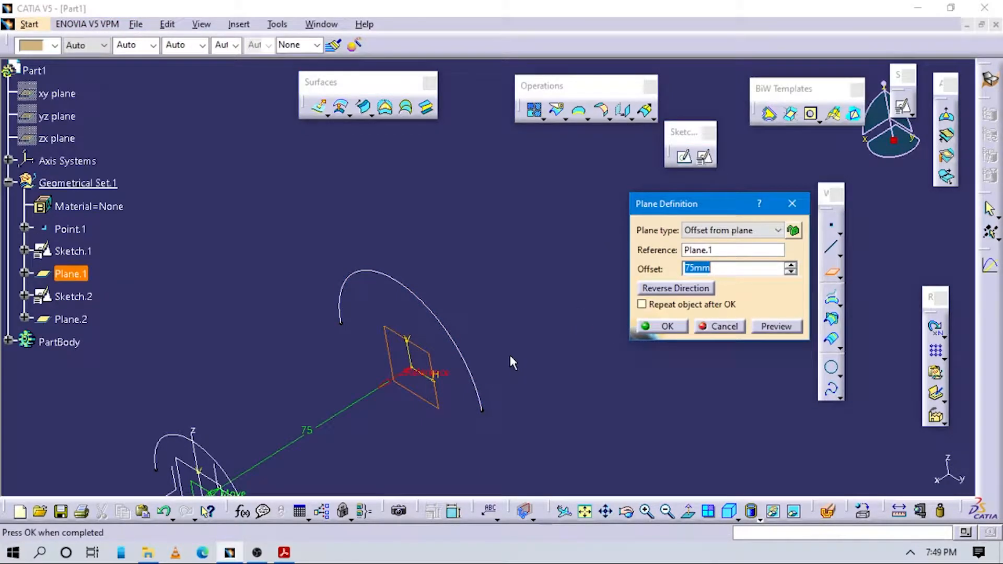
click(674, 291)
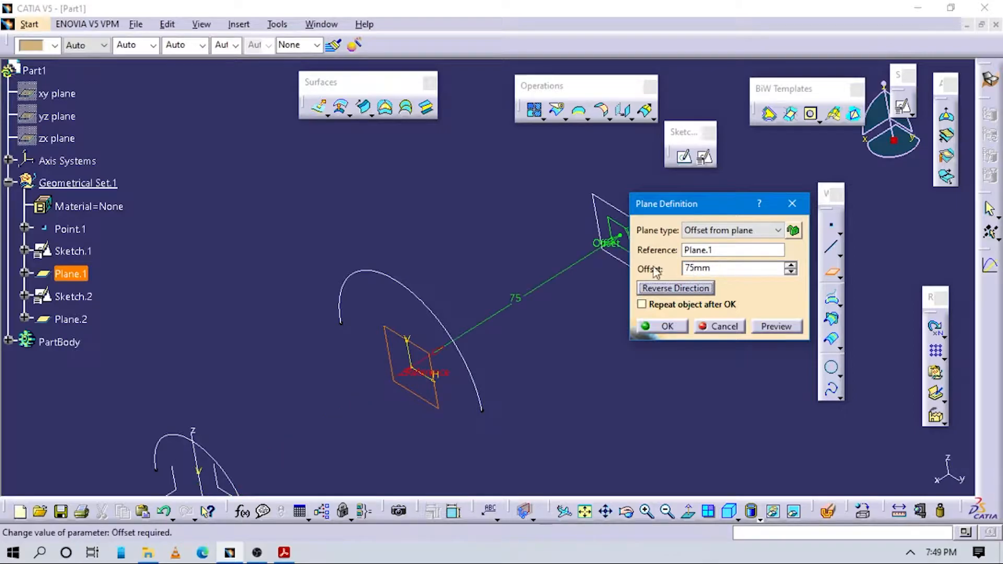
drag(686, 260, 582, 259)
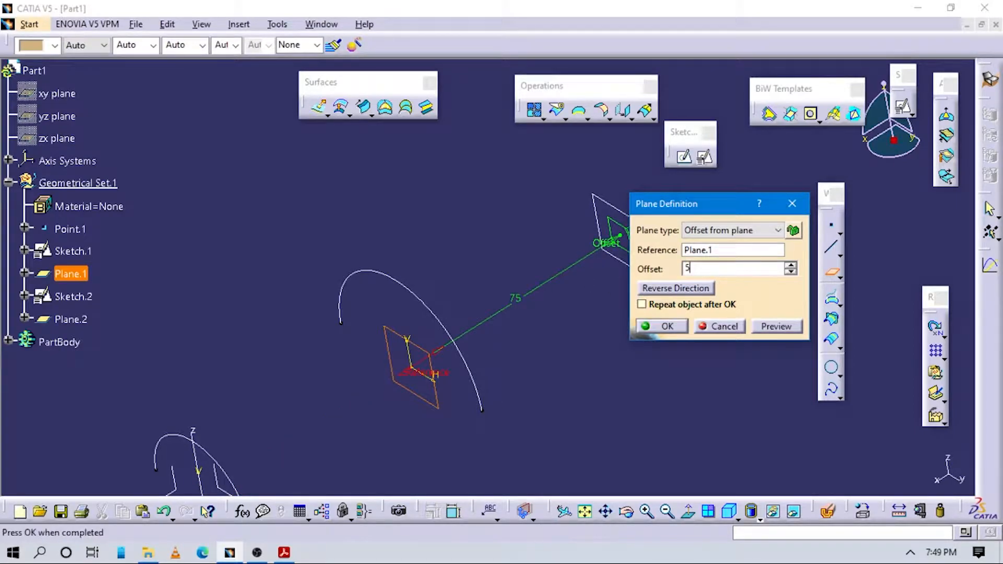
text(50)
key(Return)
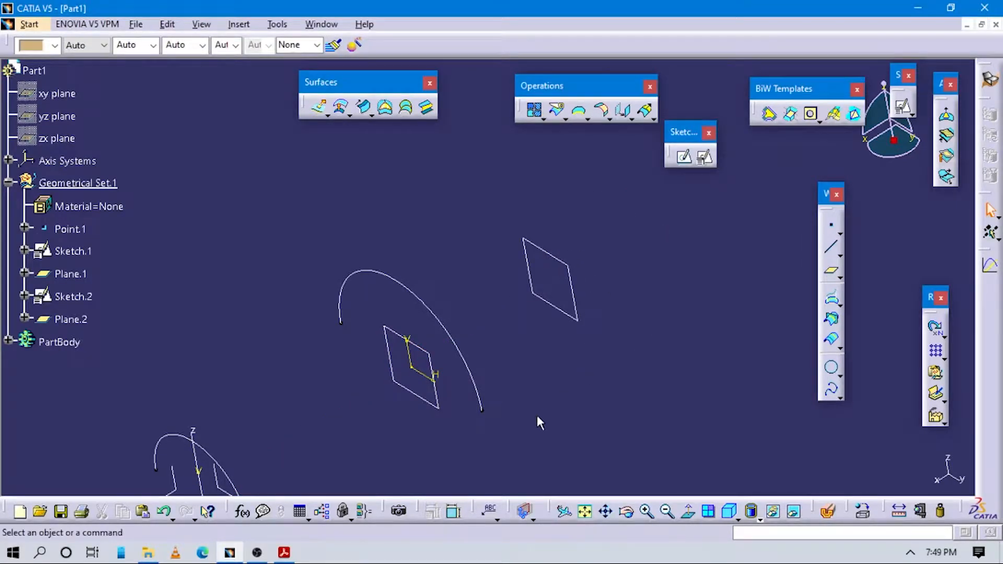
Start a positioned sketch on Plane.2, with its origin projected from Point.1 and its orientation parallel to the Y axis
middle_drag(537, 417, 536, 419)
click(704, 156)
click(526, 250)
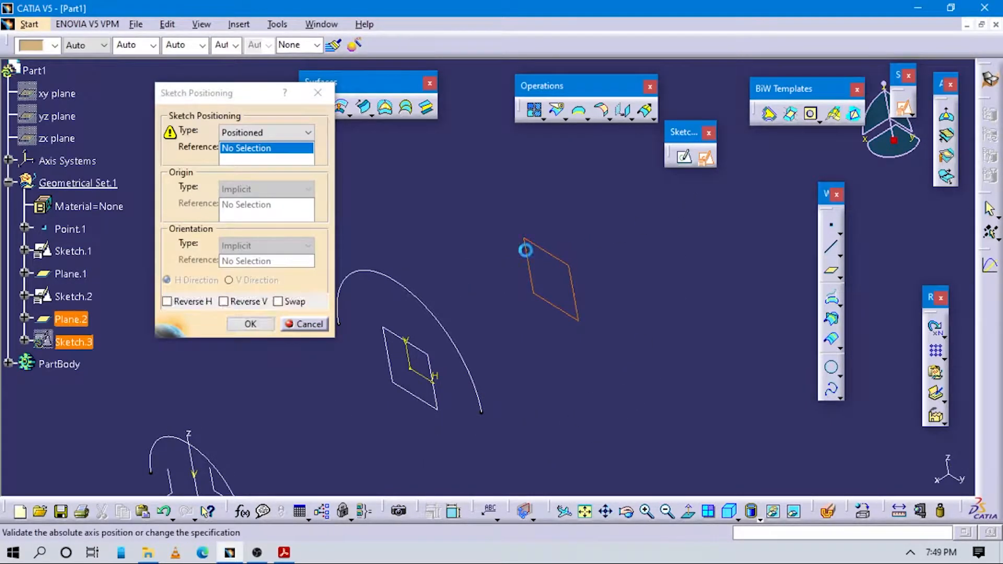
click(267, 189)
click(245, 217)
click(68, 230)
click(266, 246)
click(259, 329)
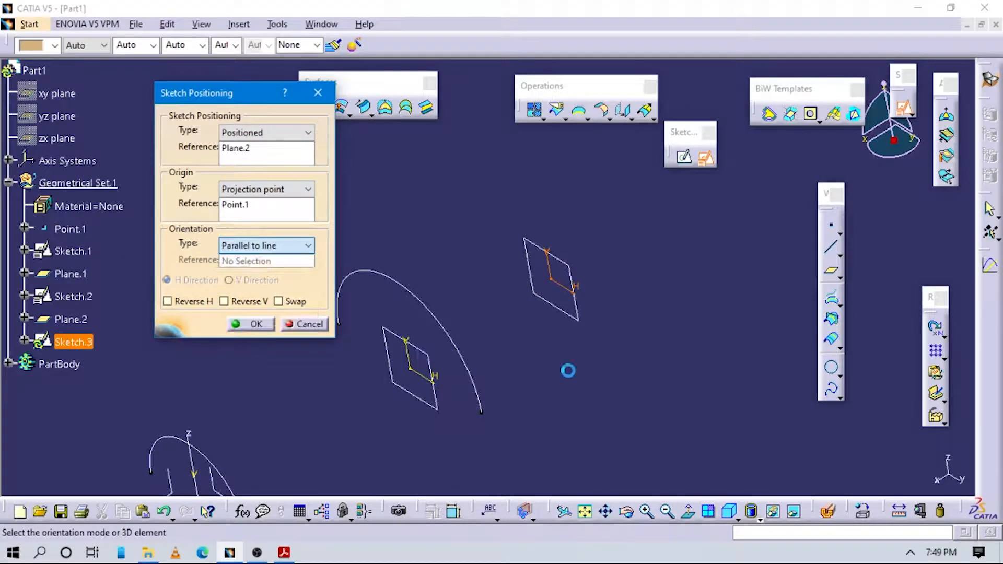
middle_drag(437, 377, 520, 218)
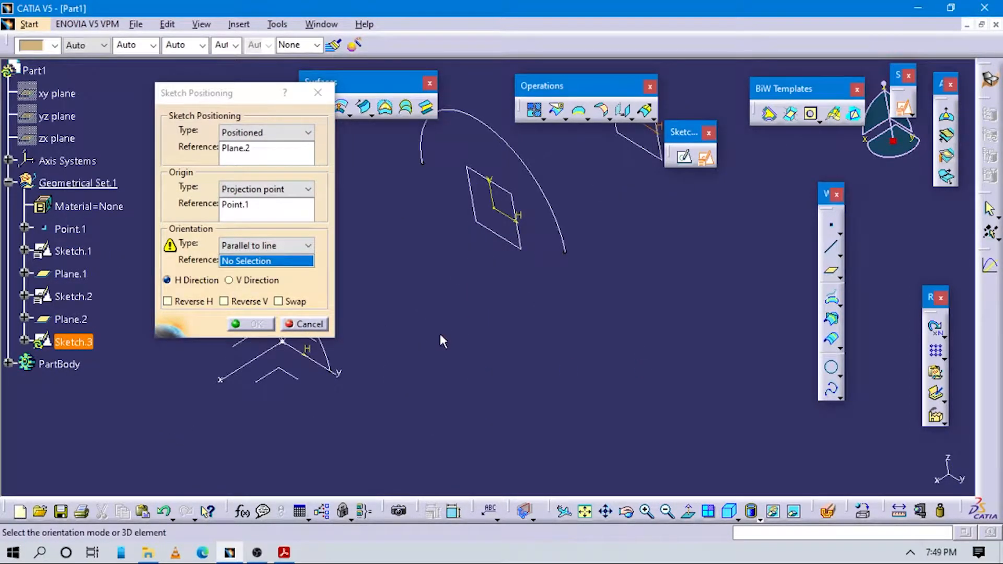
click(333, 373)
click(250, 324)
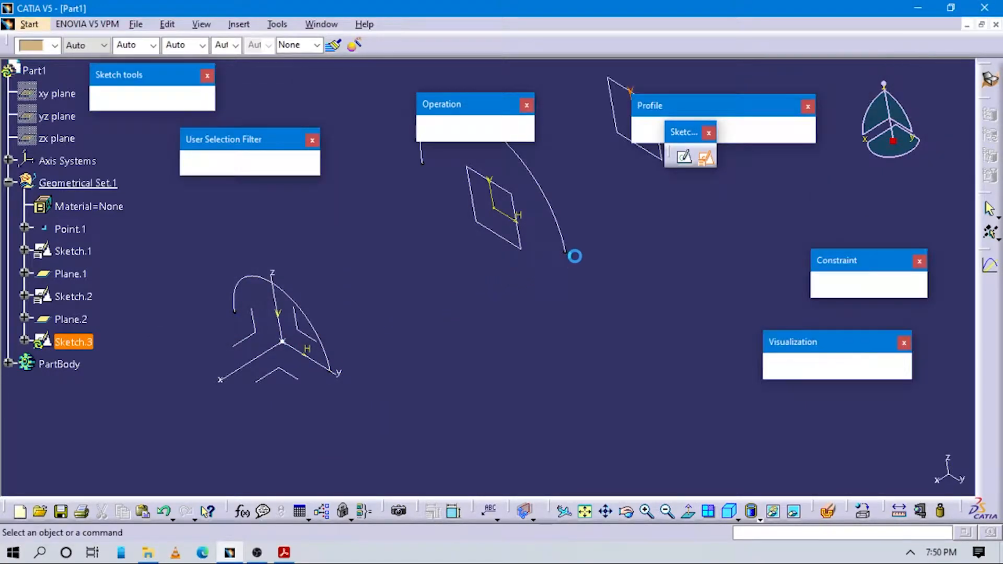
Sketch an upper semicircular arc about 47 mm in radius, centred on the sketch origin with both endpoints on the horizontal axis
middle_drag(464, 385, 583, 318)
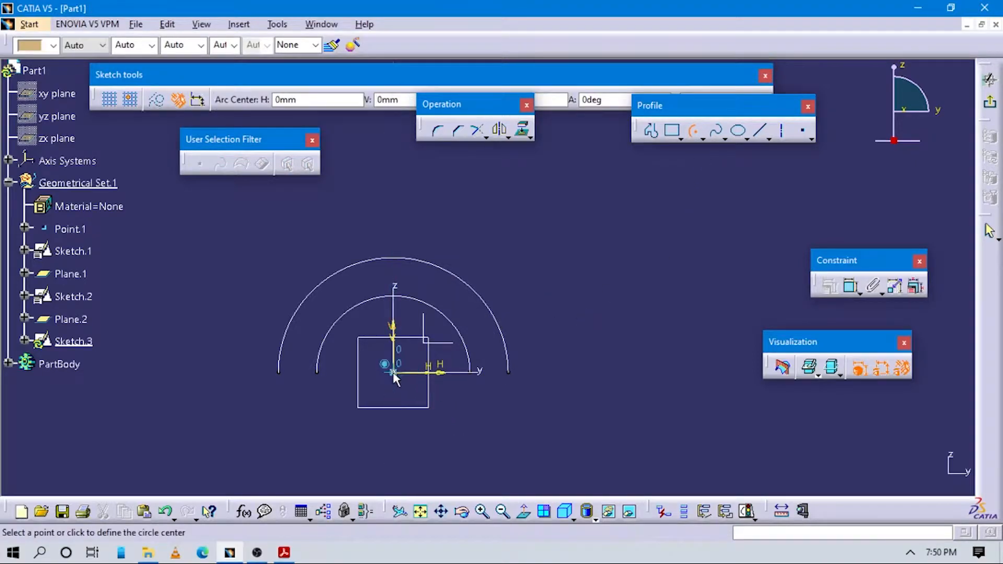
click(574, 372)
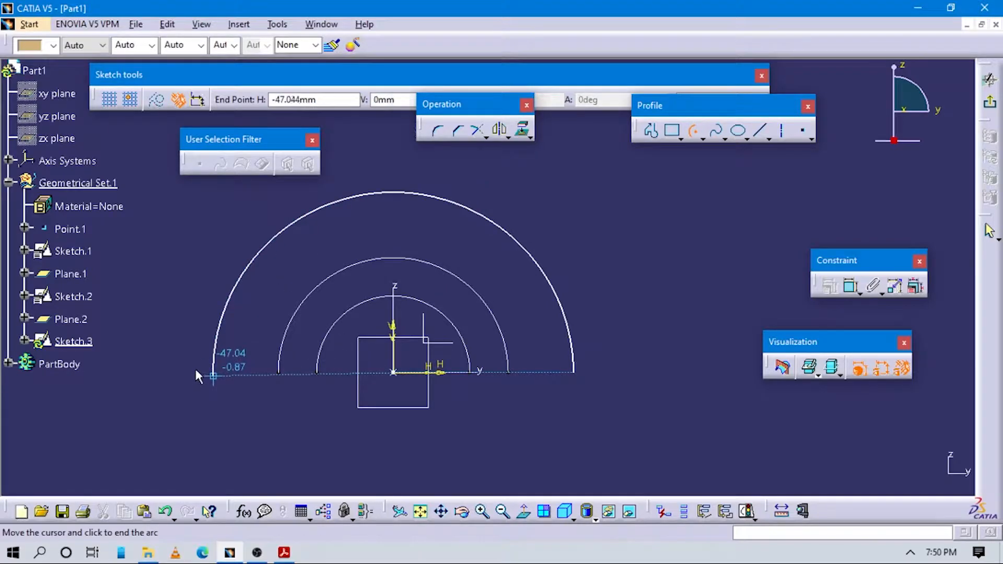
click(195, 368)
Constrain the arc's radius to 35 mm, as the tutorial PDF's table gives for section 3, and exit the sketch
click(851, 286)
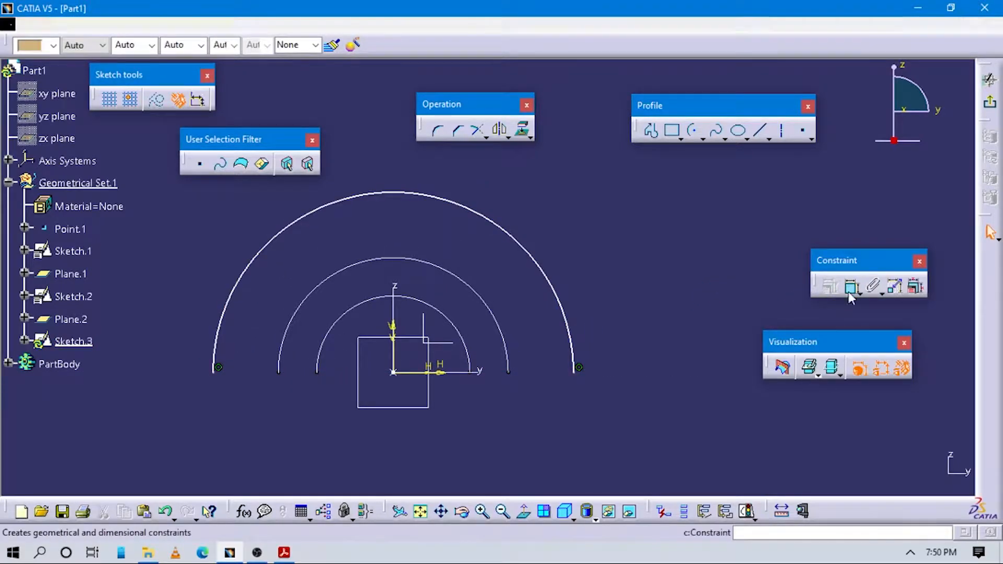
click(550, 287)
click(578, 265)
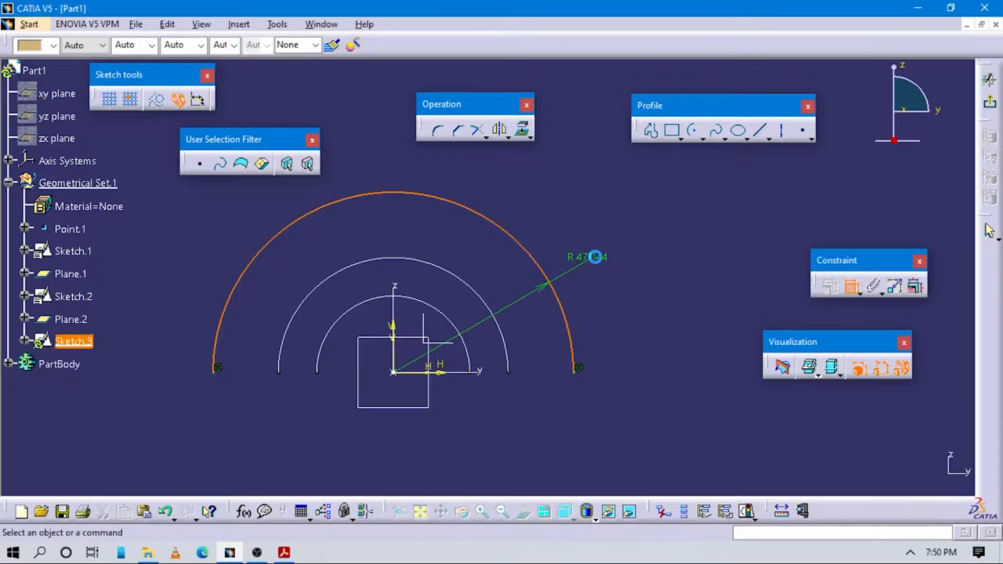
key(alt+Tab)
scroll(685, 335, down, 4)
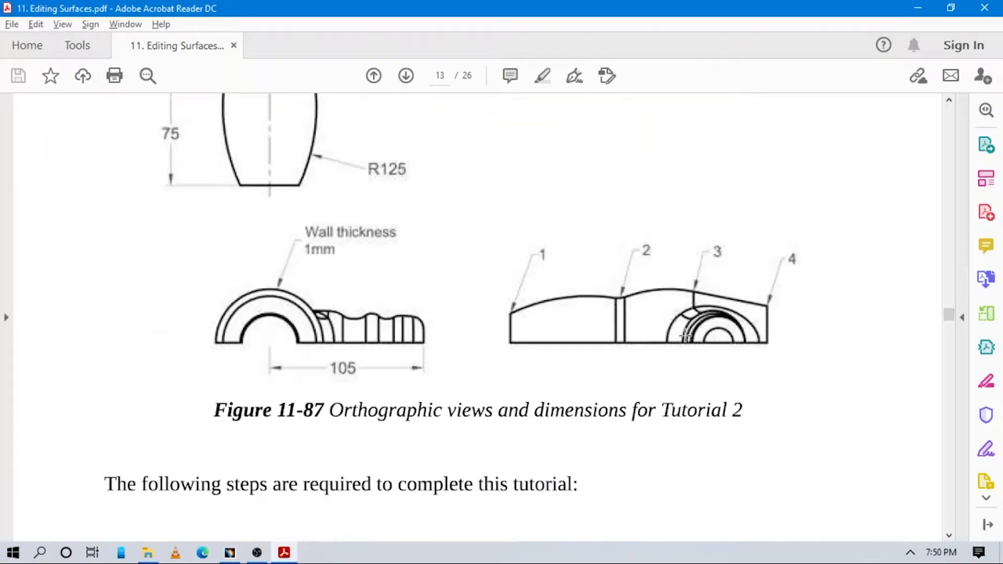
scroll(686, 334, up, 3)
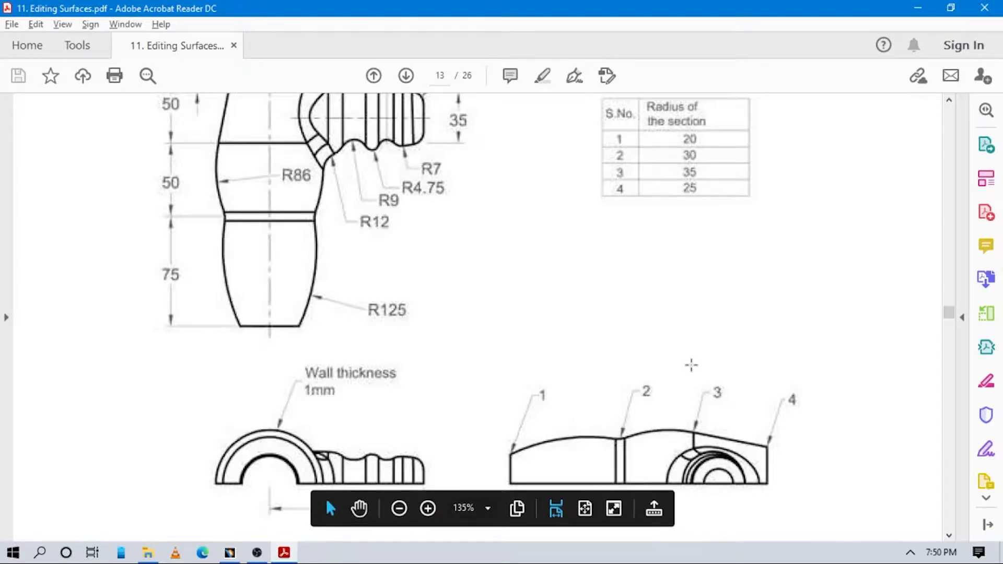
scroll(404, 325, up, 1)
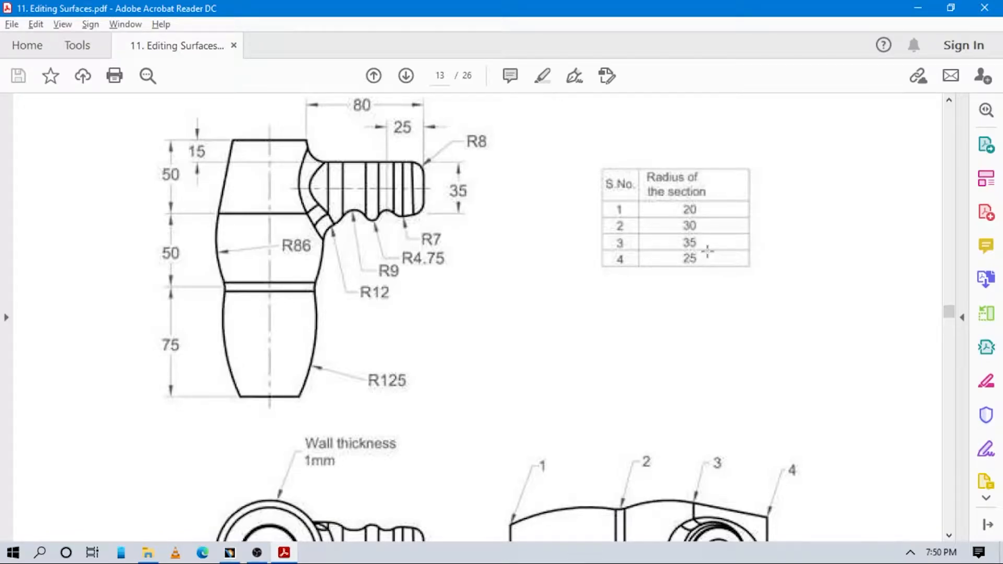
key(alt+Tab)
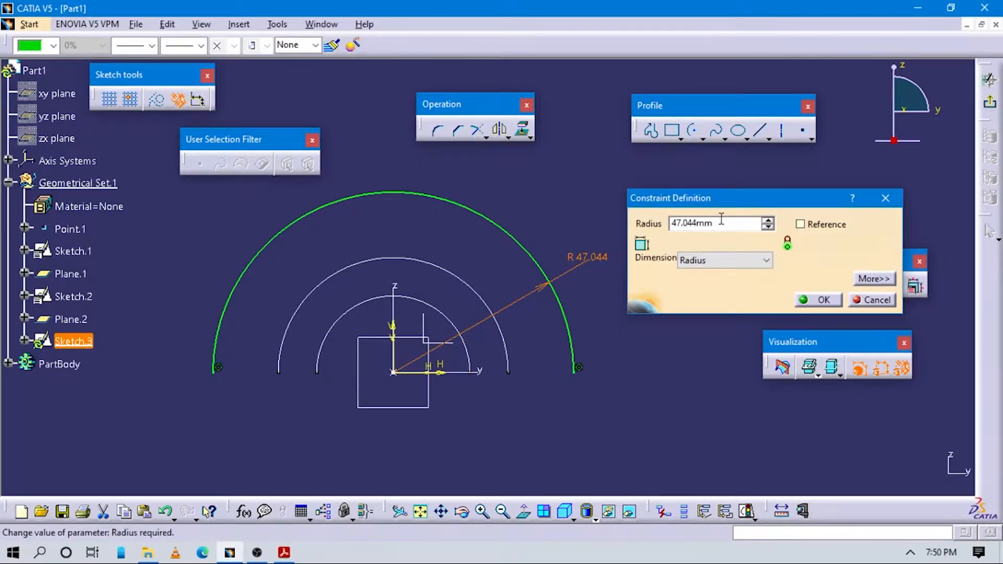
text(95)
key(Return)
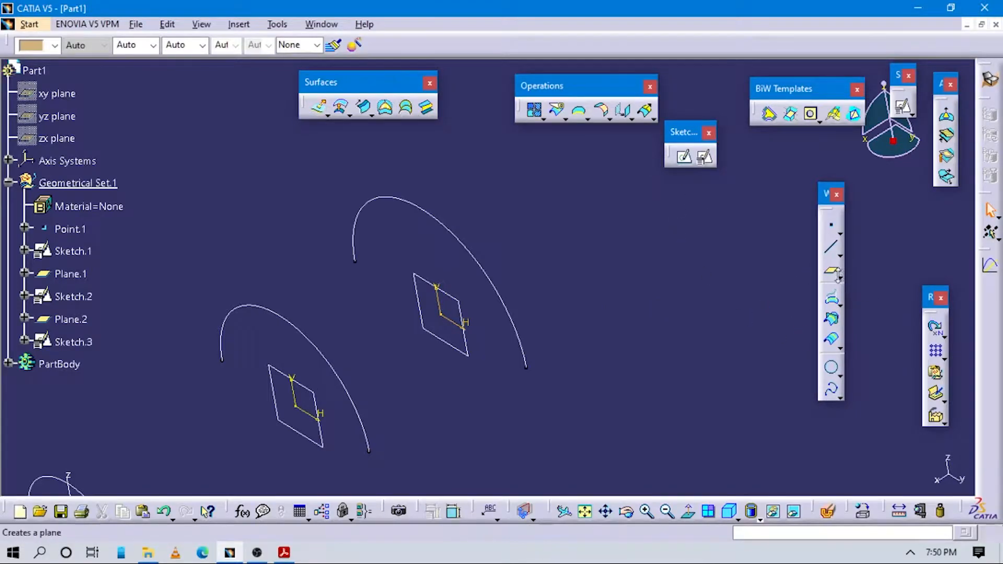
Create a plane offset 50 mm from Plane.2 in the reversed direction, checking the spacing in the tutorial PDF
click(831, 270)
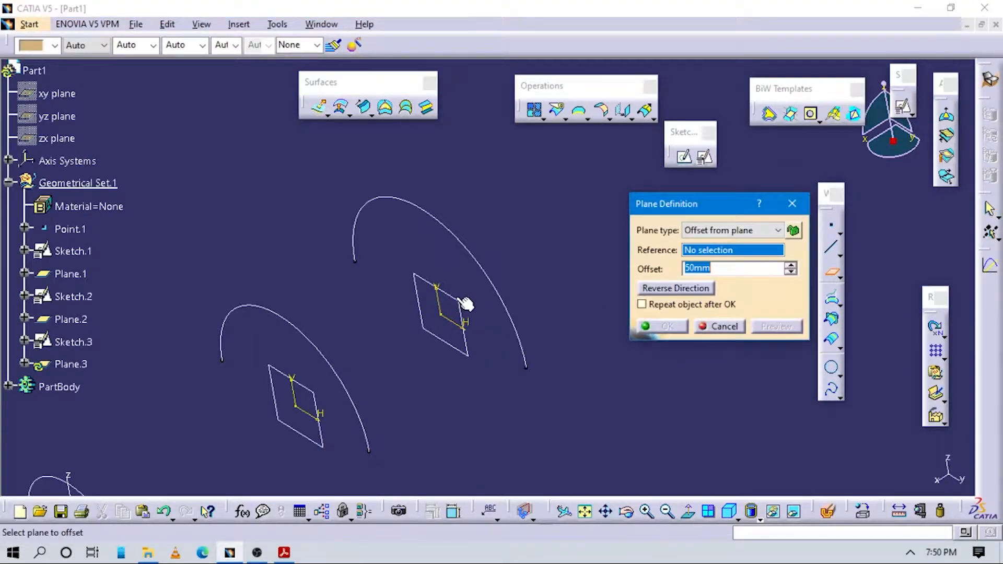
click(454, 298)
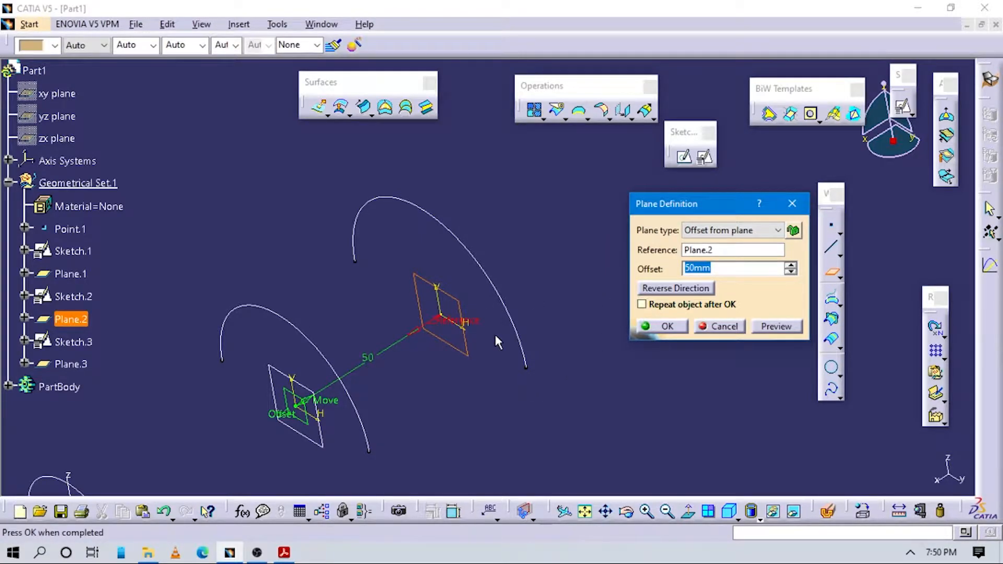
click(675, 288)
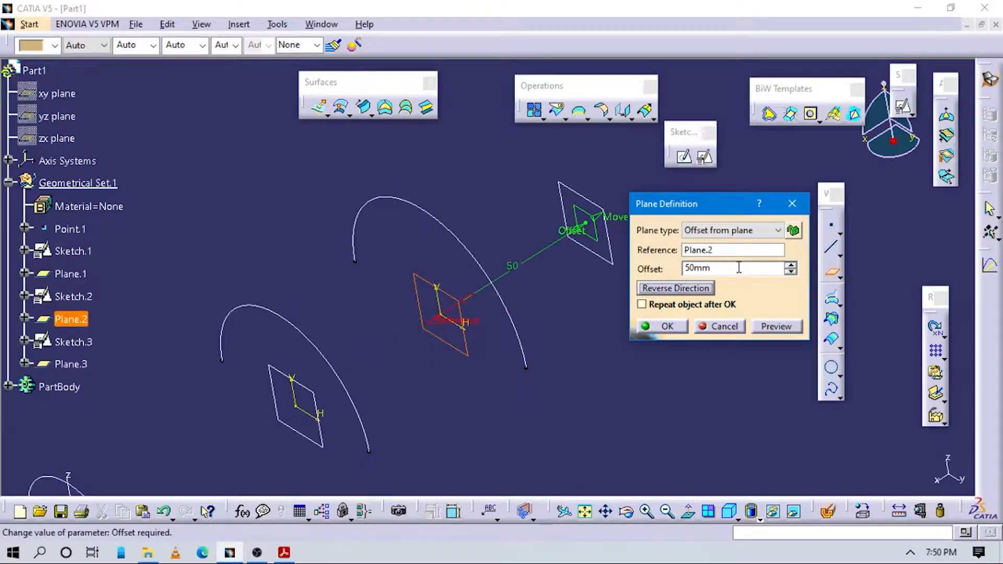
key(alt+Tab)
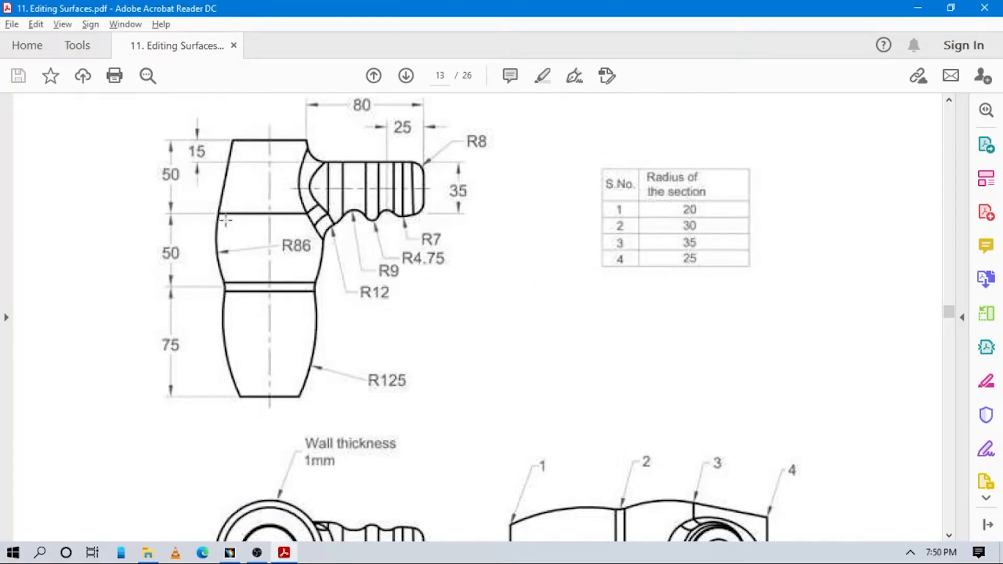
key(alt+Tab)
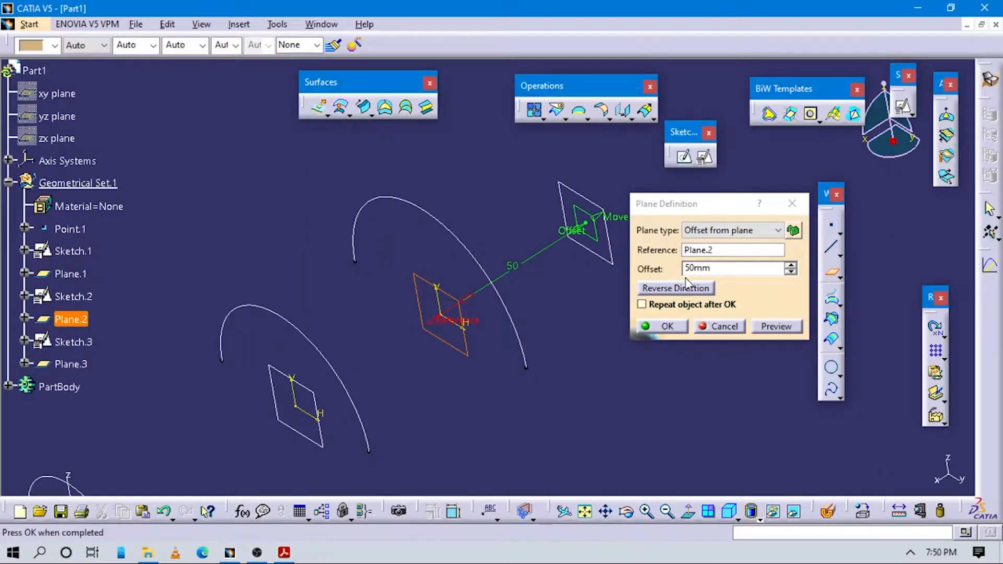
click(668, 326)
Start a positioned sketch on Plane.3, with its origin projected from Point.1 and its orientation parallel to the Y axis
click(705, 157)
click(591, 200)
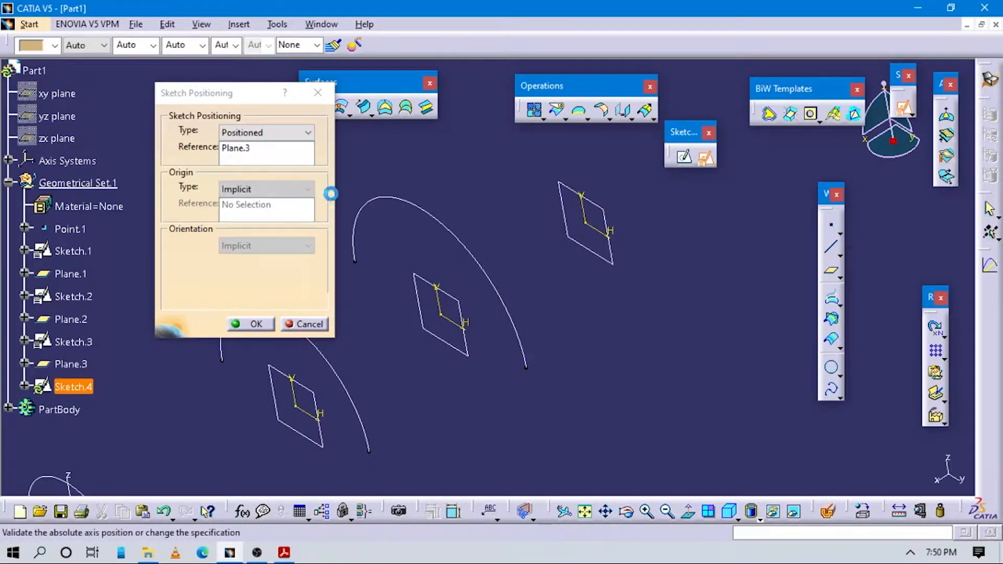
click(248, 192)
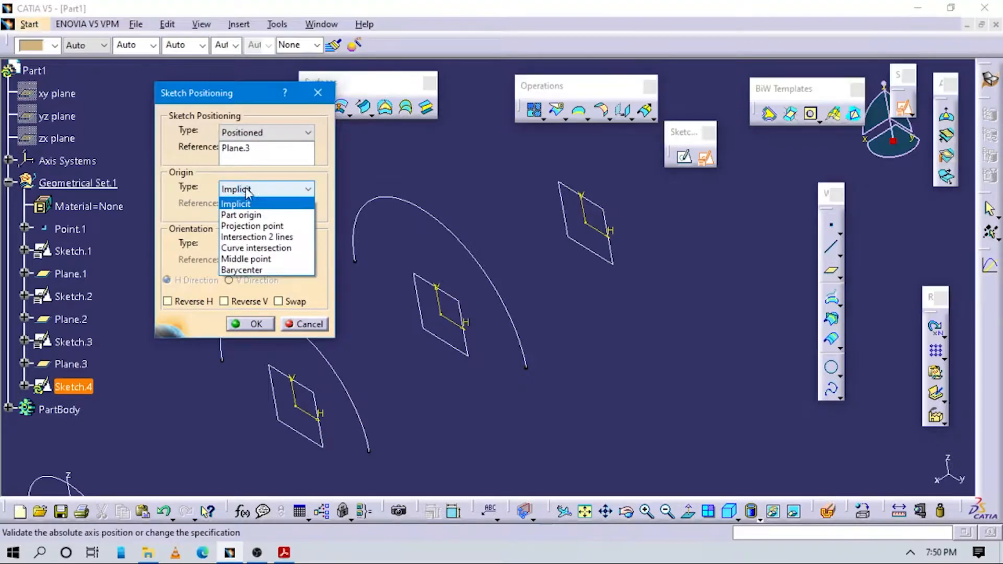
click(258, 233)
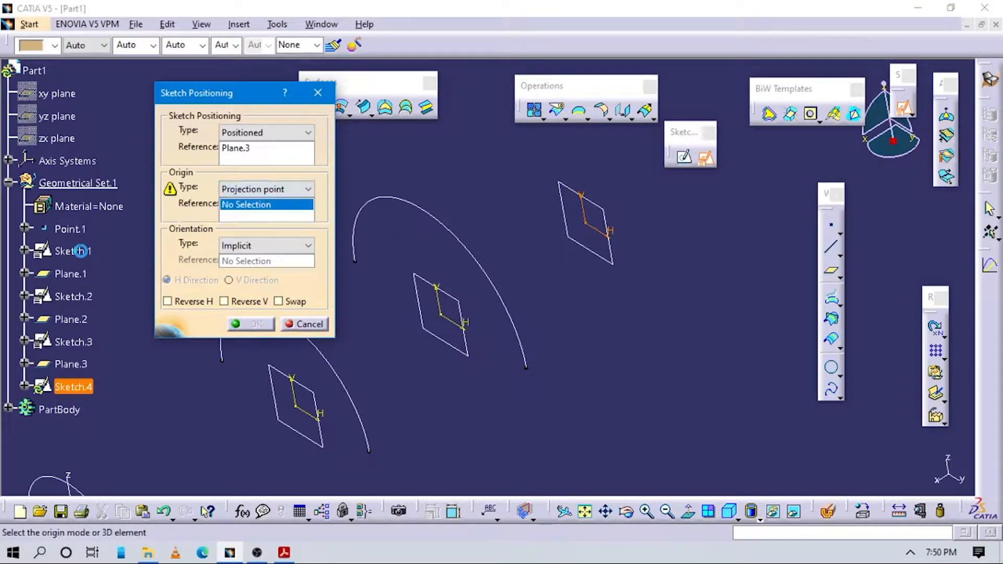
click(69, 228)
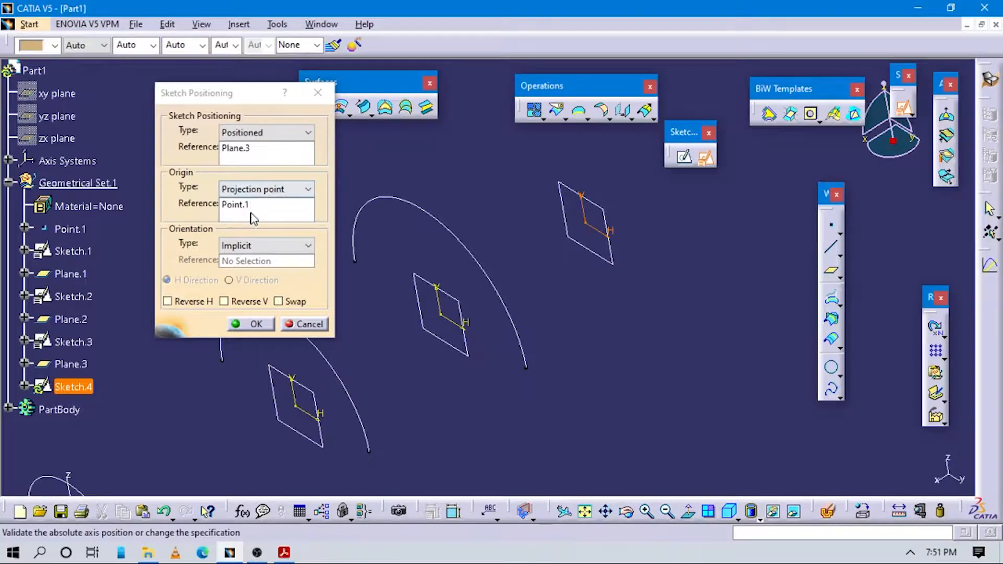
click(267, 245)
click(261, 329)
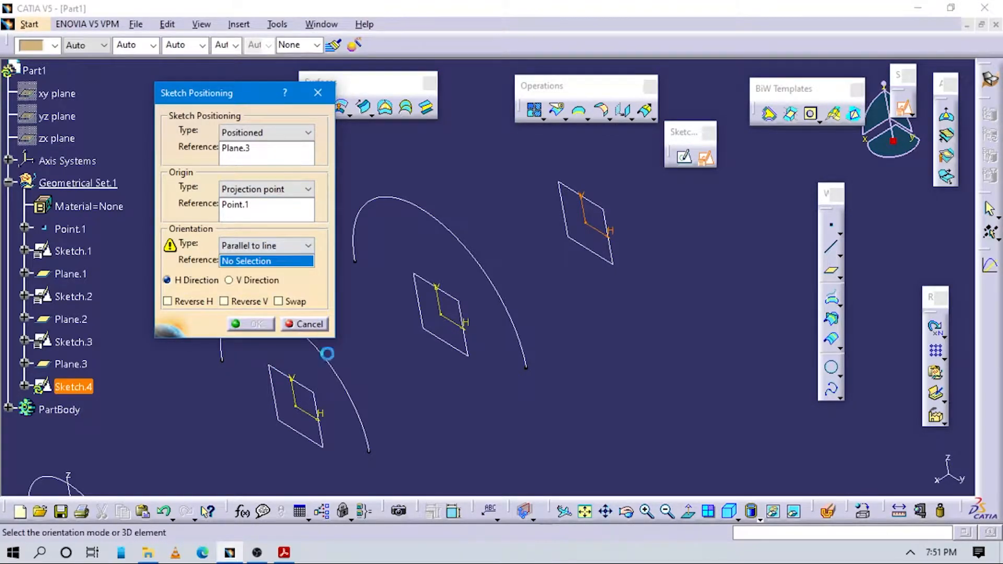
middle_drag(416, 418, 616, 250)
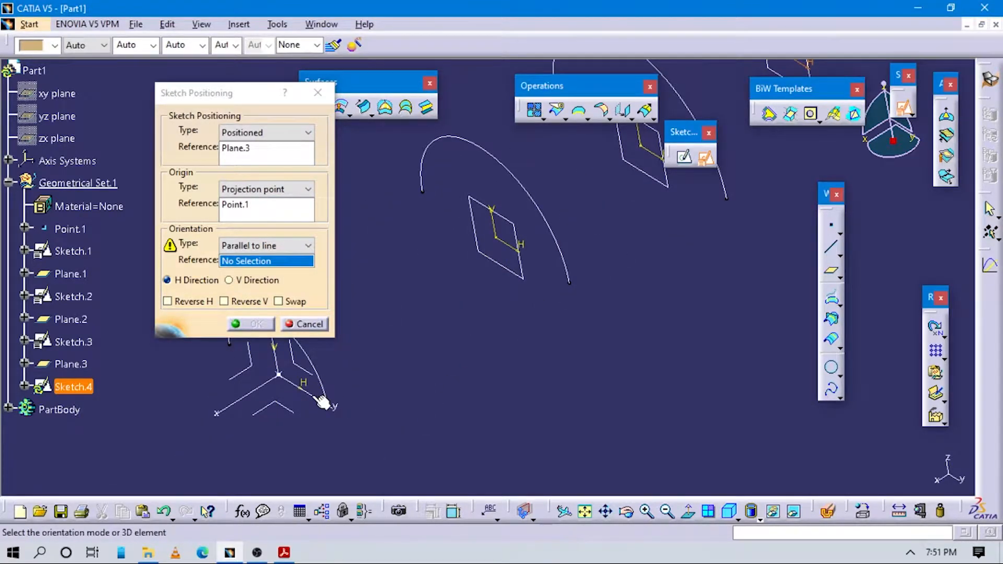
click(322, 402)
click(252, 324)
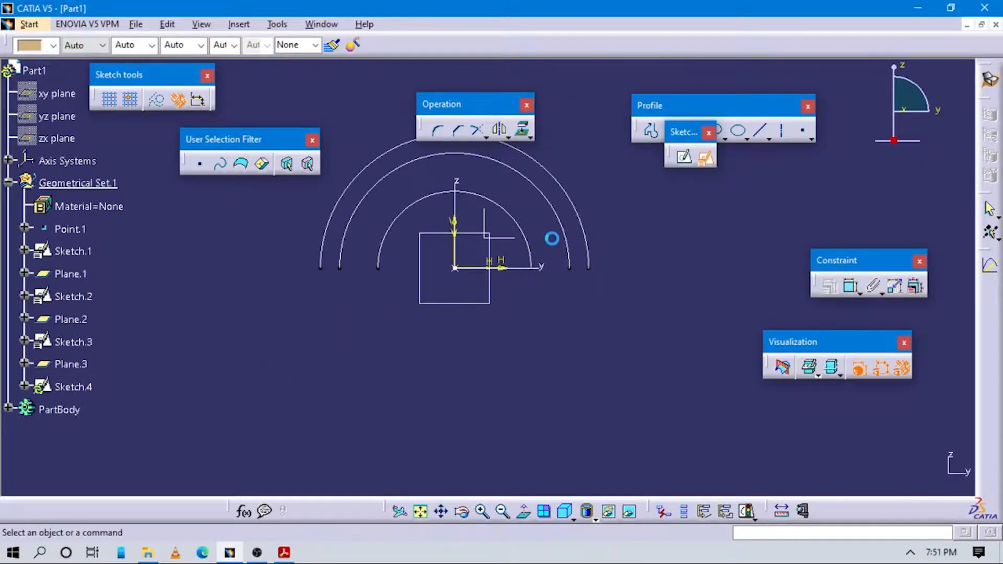
Sketch an upper semicircular arc about 49.5 mm in radius, centred on the sketch origin with both endpoints on the horizontal axis
click(693, 130)
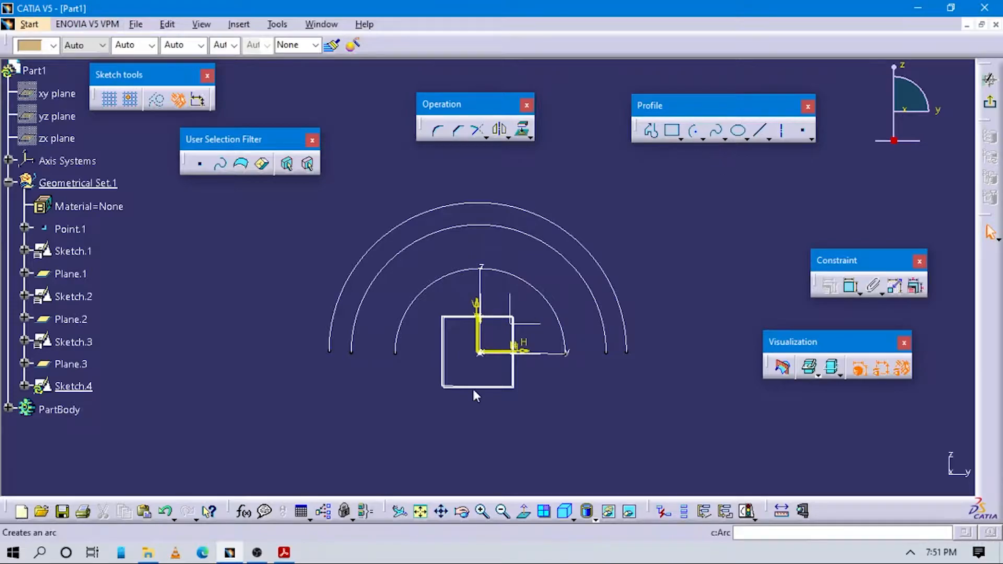
click(477, 351)
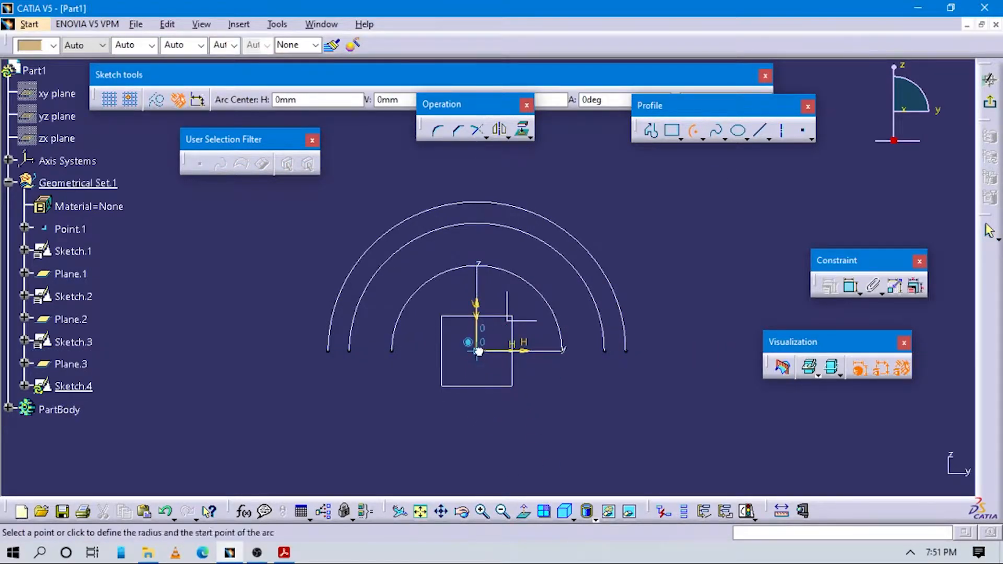
click(687, 351)
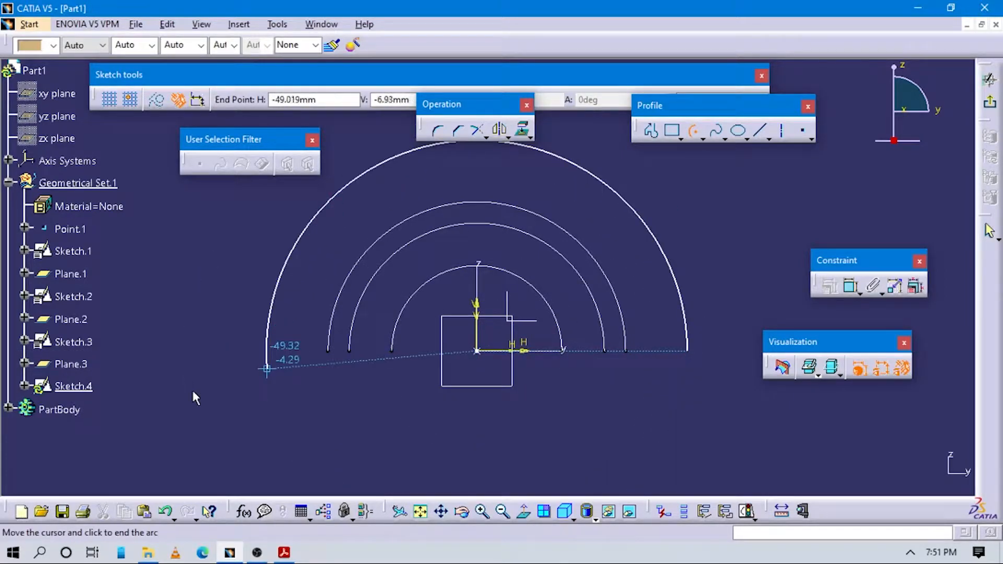
click(219, 353)
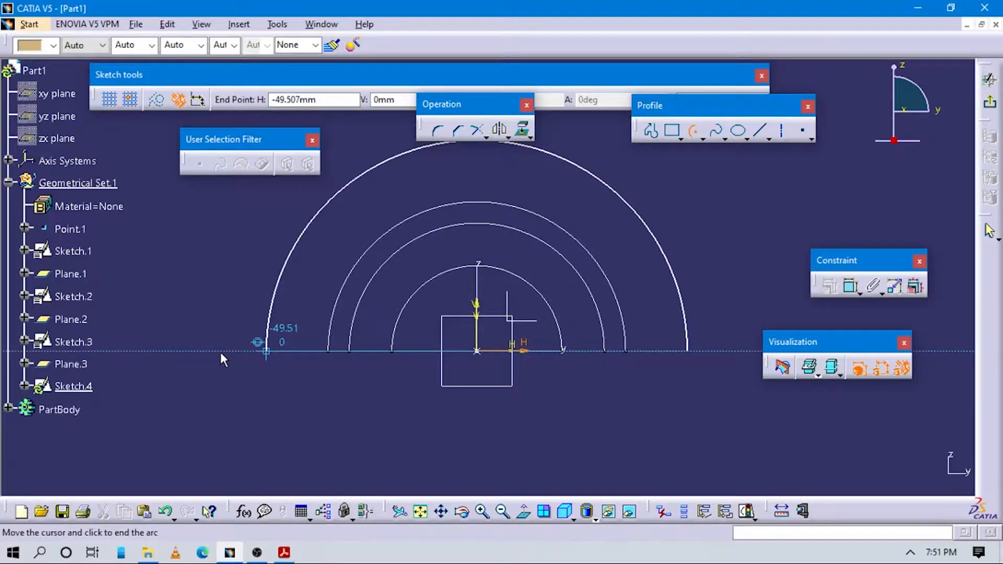
Constrain the arc's radius to 25 mm, as the tutorial PDF's table gives for section 4, and exit the sketch
click(843, 289)
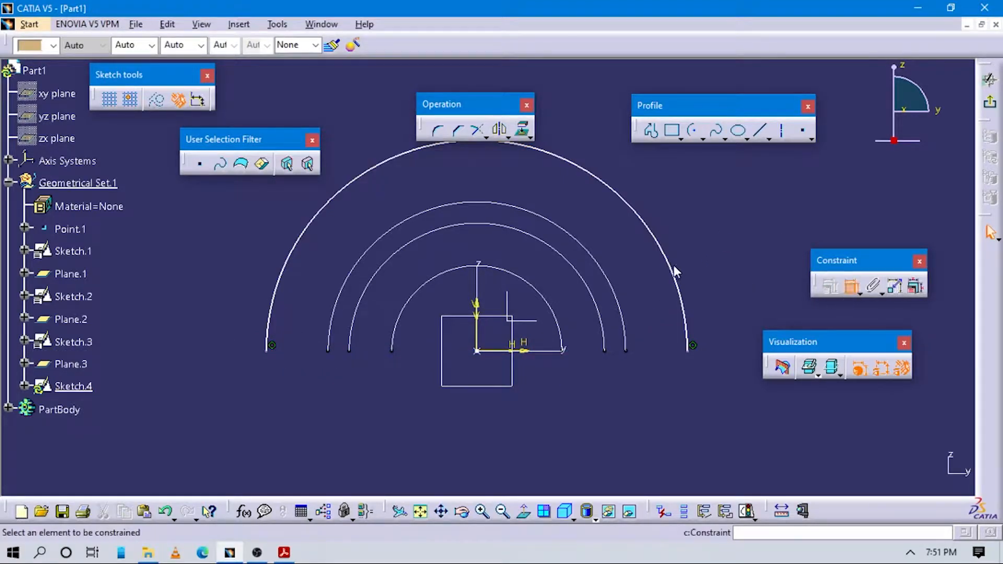
click(675, 265)
click(713, 230)
key(alt+Tab)
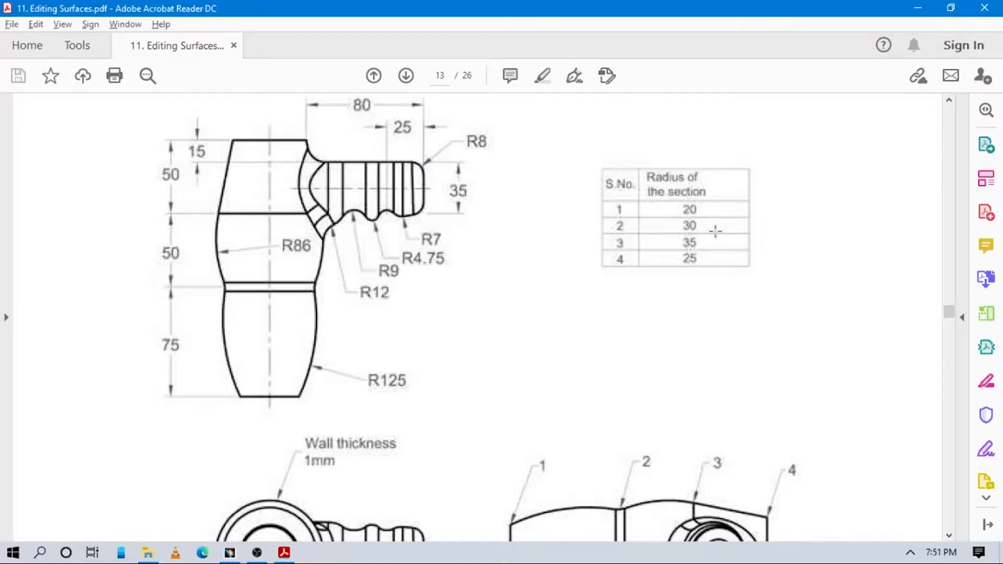
key(alt+Tab)
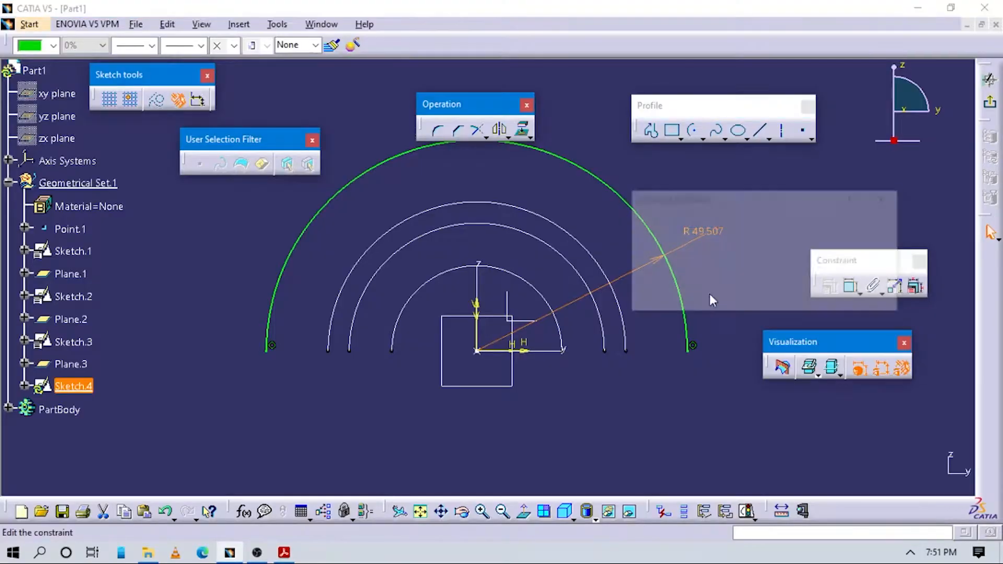
double_click(699, 232)
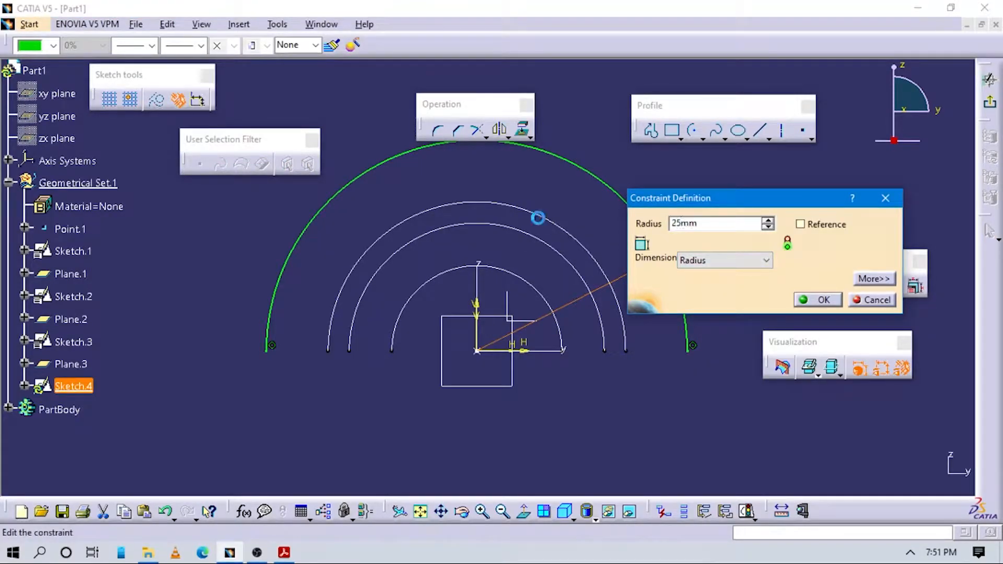
text(25mm)
key(Return)
click(989, 107)
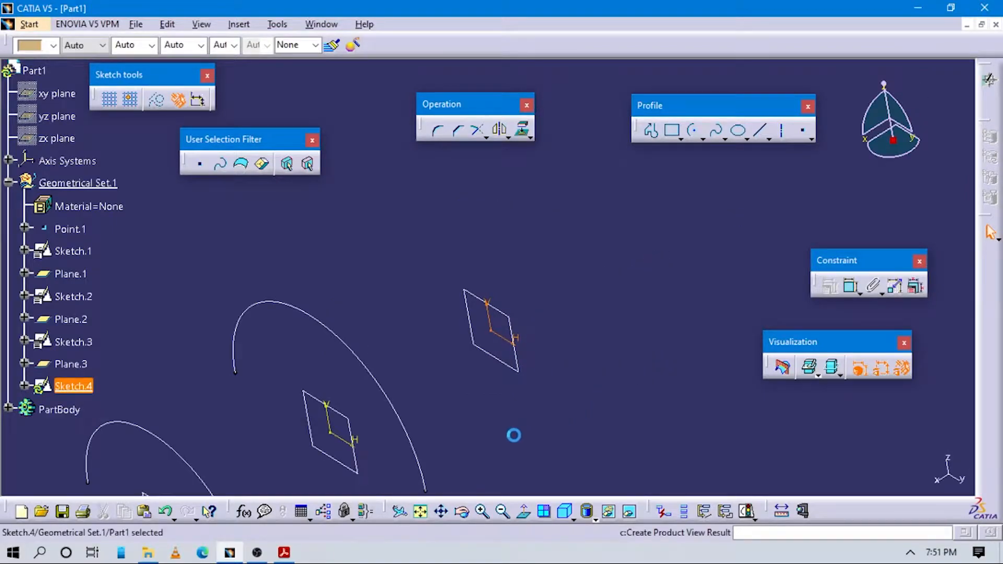
mouse_move(648, 347)
middle_down()
mouse_move(676, 340)
mouse_move(679, 355)
middle_up()
middle_drag(635, 289, 563, 384)
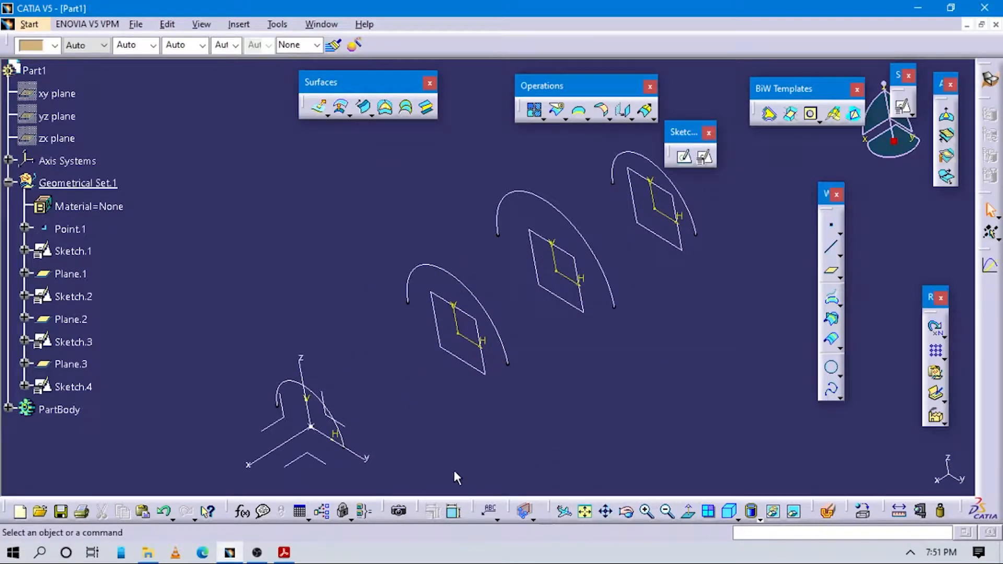
Review the tutorial PDF's dimensioned views, and hide Plane.1, Plane.2 and Plane.3 with the H and V axes of Sketch.2, Sketch.3 and Sketch.4
click(284, 553)
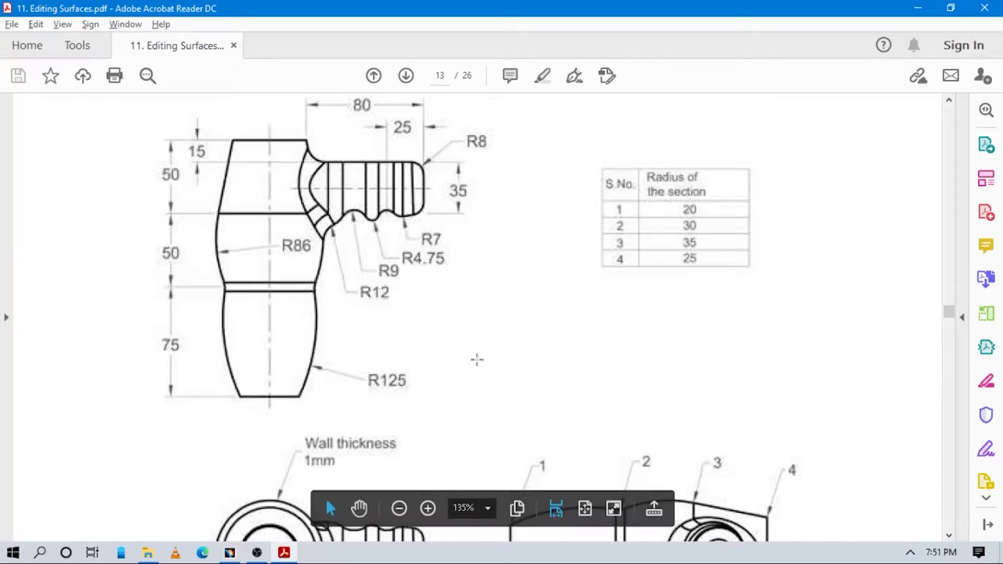
scroll(313, 349, down, 3)
scroll(239, 218, down, 5)
scroll(242, 251, up, 5)
click(233, 555)
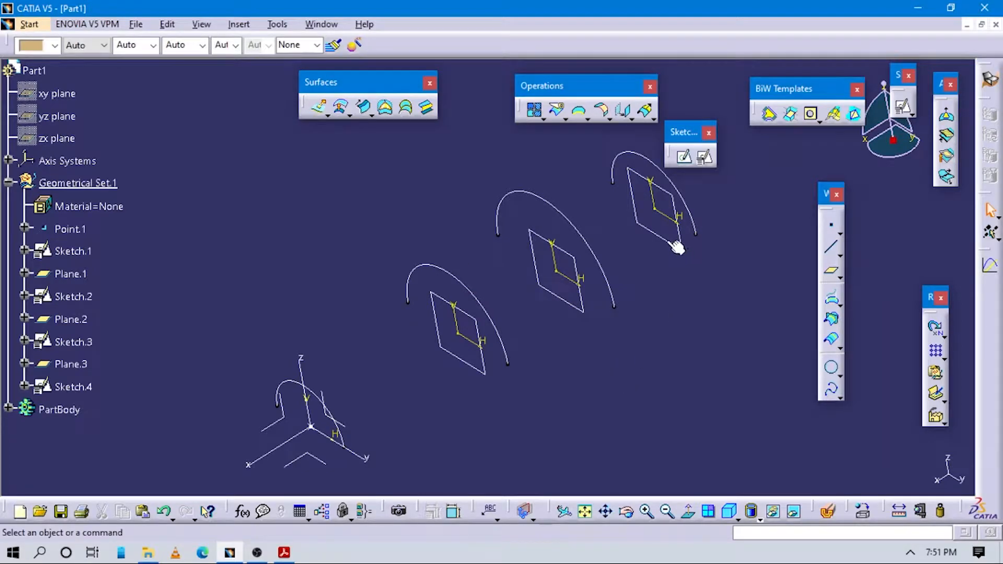
click(676, 244)
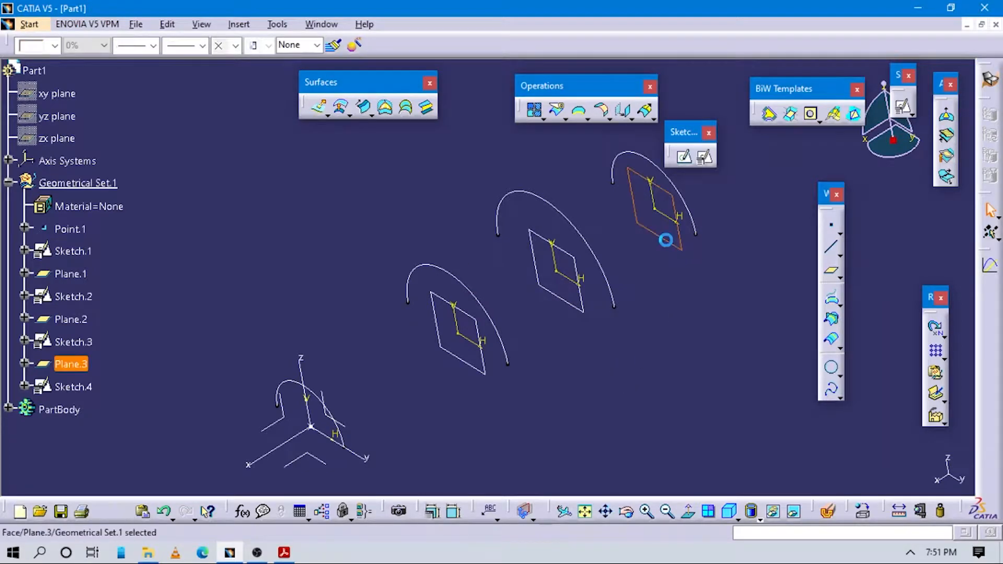
ctrl+click(578, 280)
ctrl+click(546, 242)
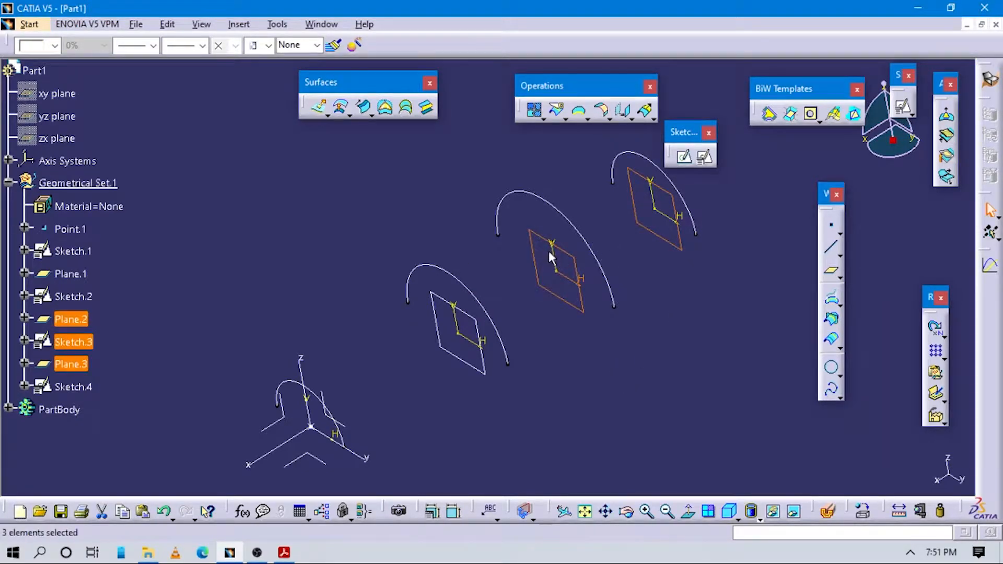
ctrl+click(658, 209)
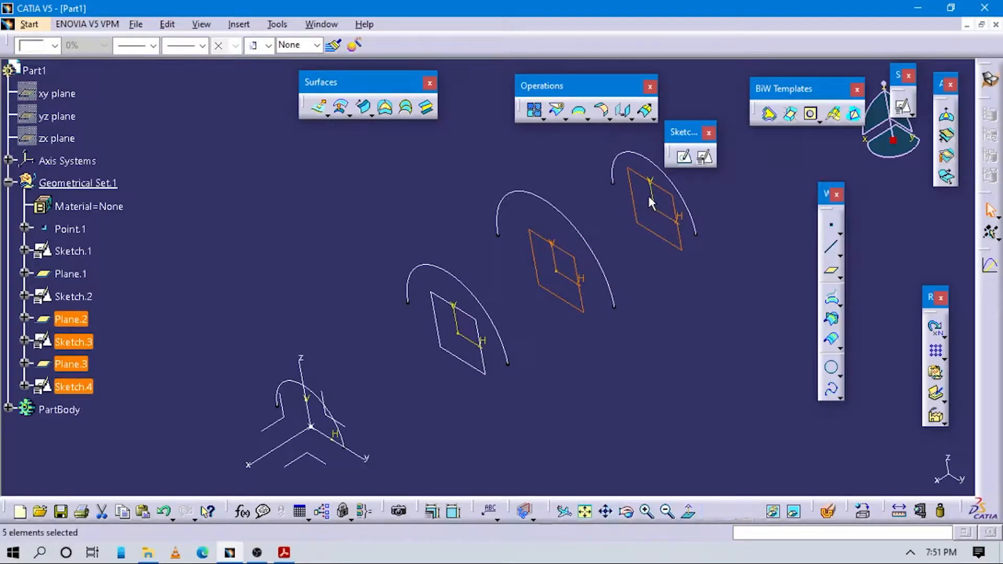
ctrl+click(468, 327)
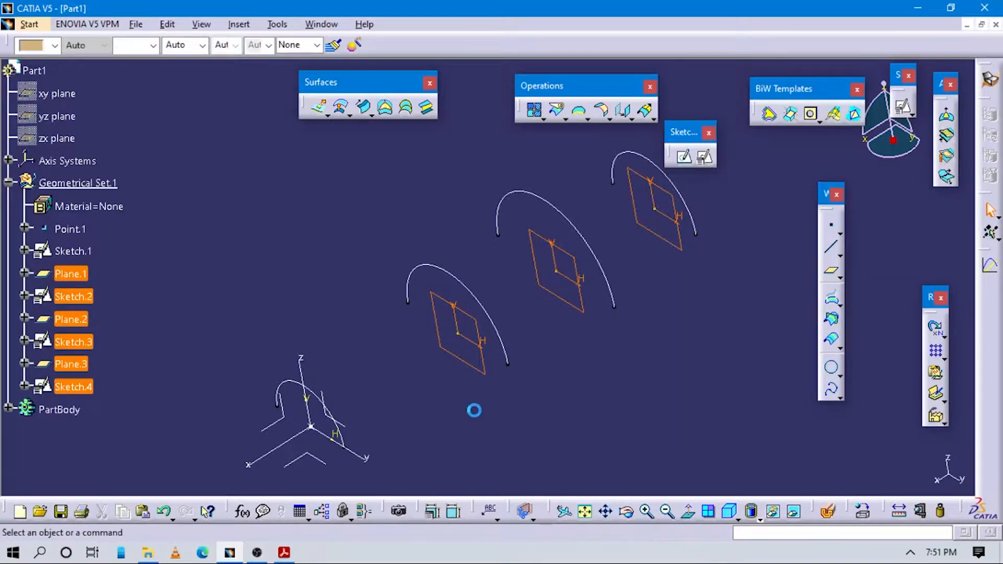
click(433, 510)
Hide the remaining origin points of Sketch.2, Sketch.3 and Sketch.4
click(557, 270)
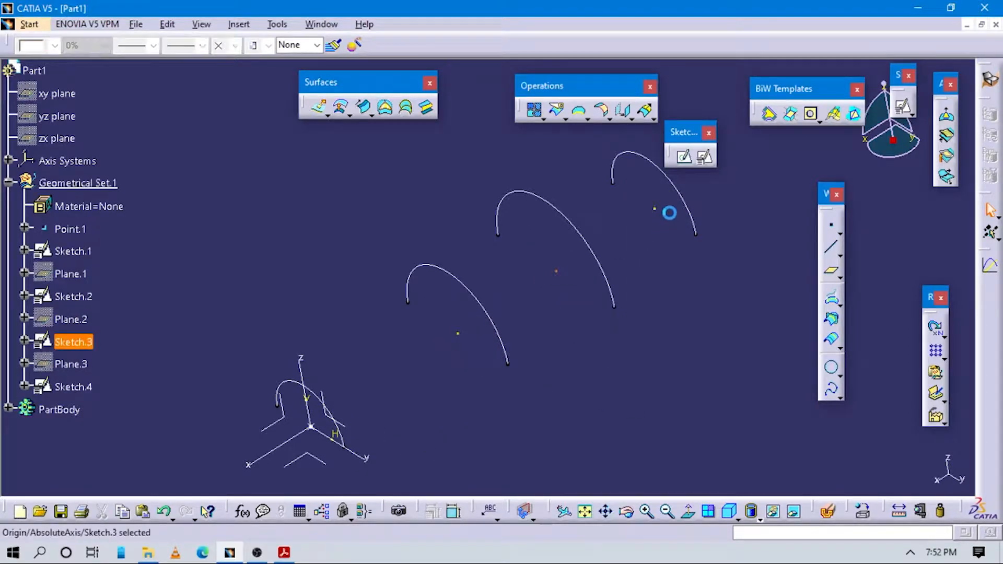
ctrl+click(654, 208)
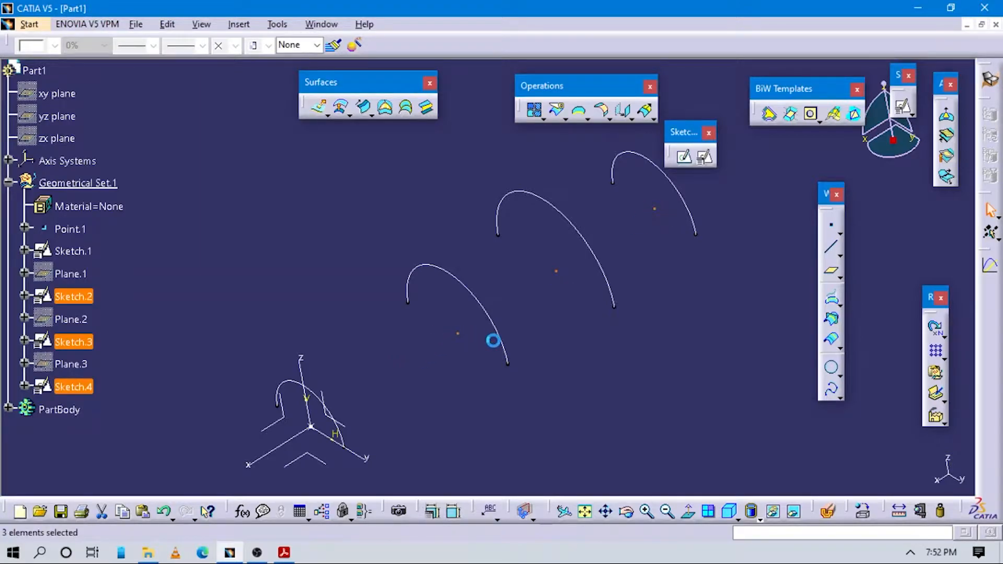
click(575, 419)
Start a positioned sketch on the axis system's XY plane, with its origin projected from Point.1 and its orientation parallel to the Y axis
click(704, 157)
click(309, 454)
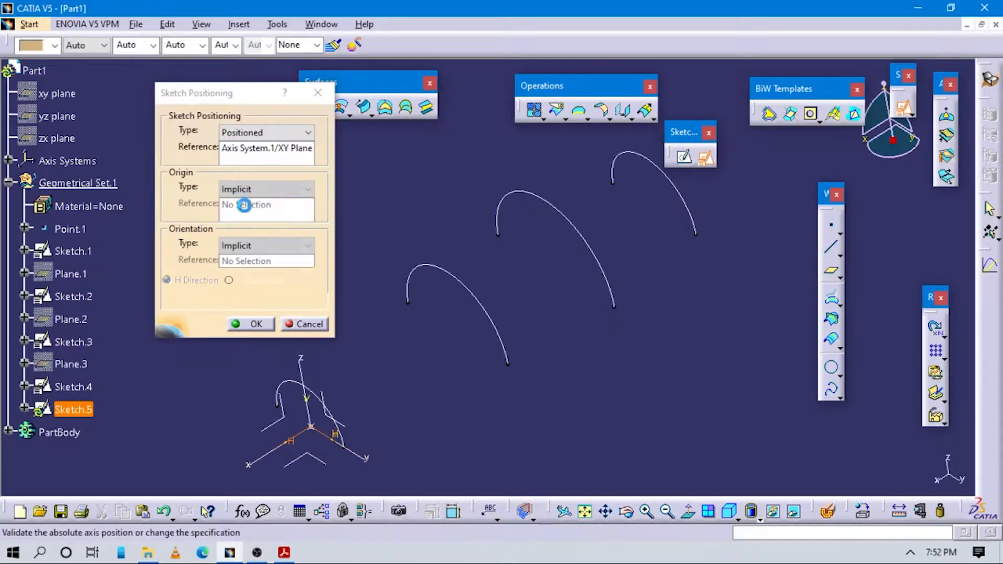
click(246, 189)
click(251, 225)
click(70, 229)
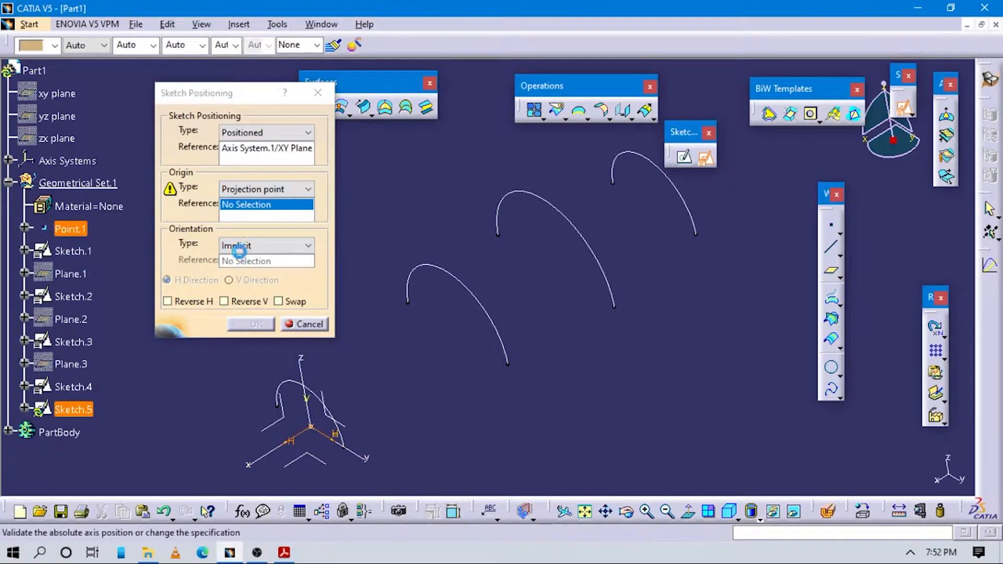
click(264, 246)
click(260, 326)
click(360, 454)
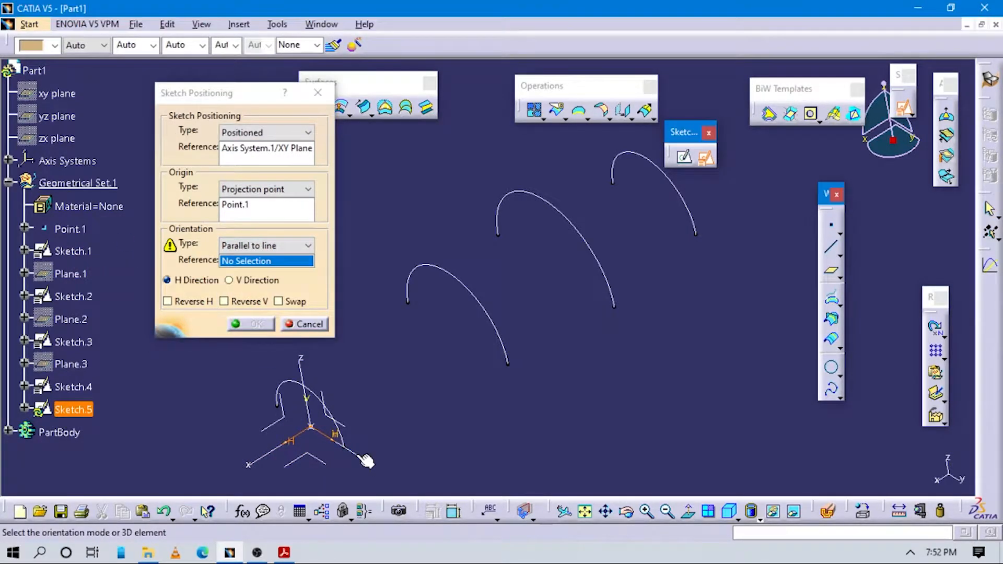
click(251, 324)
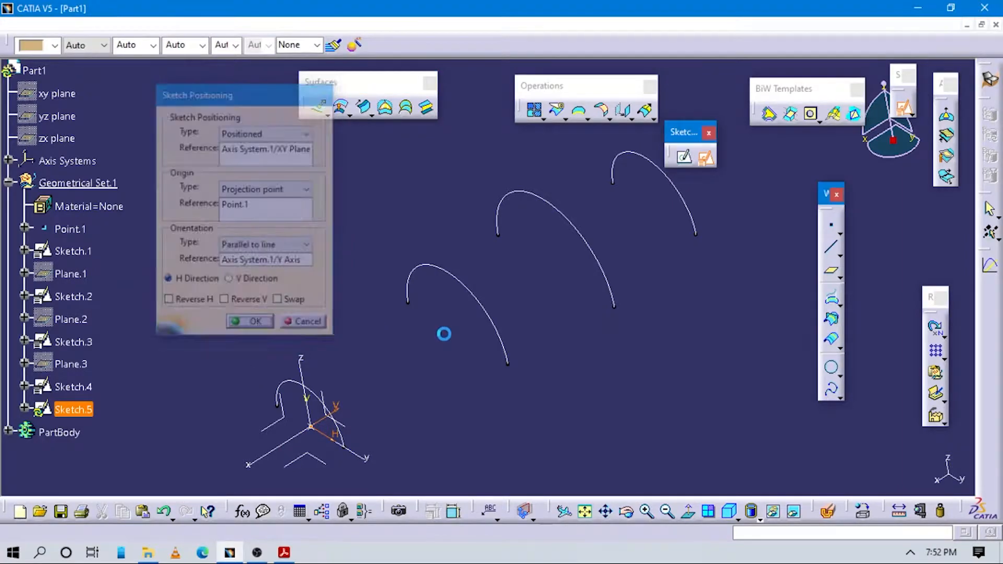
Check the tutorial PDF's top view and try a three-point arc joining the left ends of the semicircular profiles in Sketch.2 and Sketch.3
key(alt+Tab)
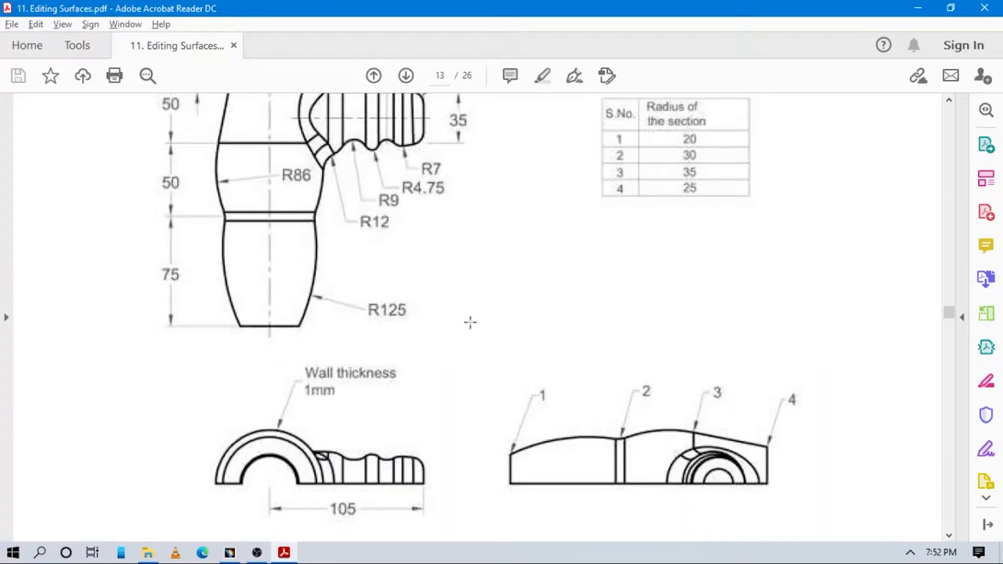
scroll(439, 343, up, 3)
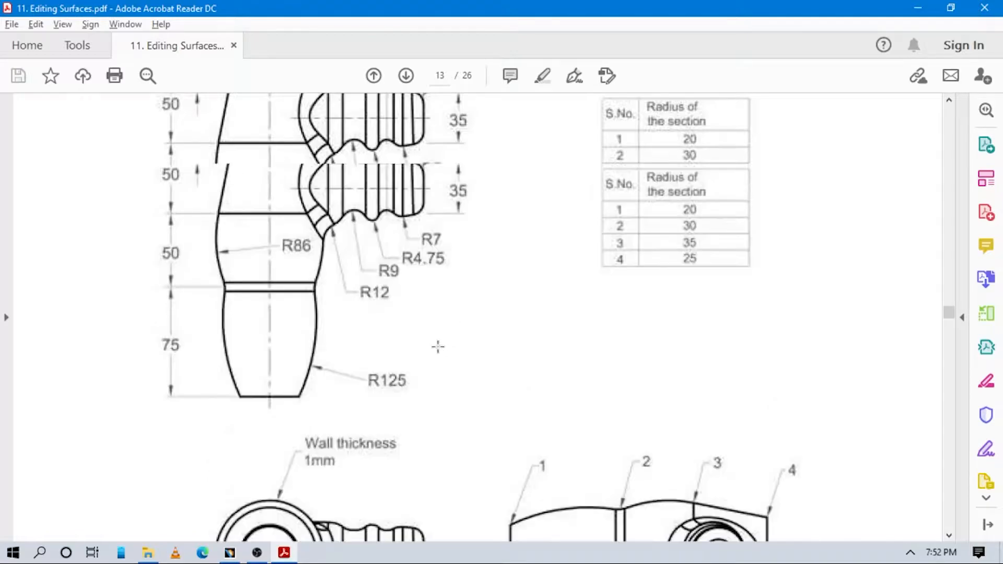
key(alt+Tab)
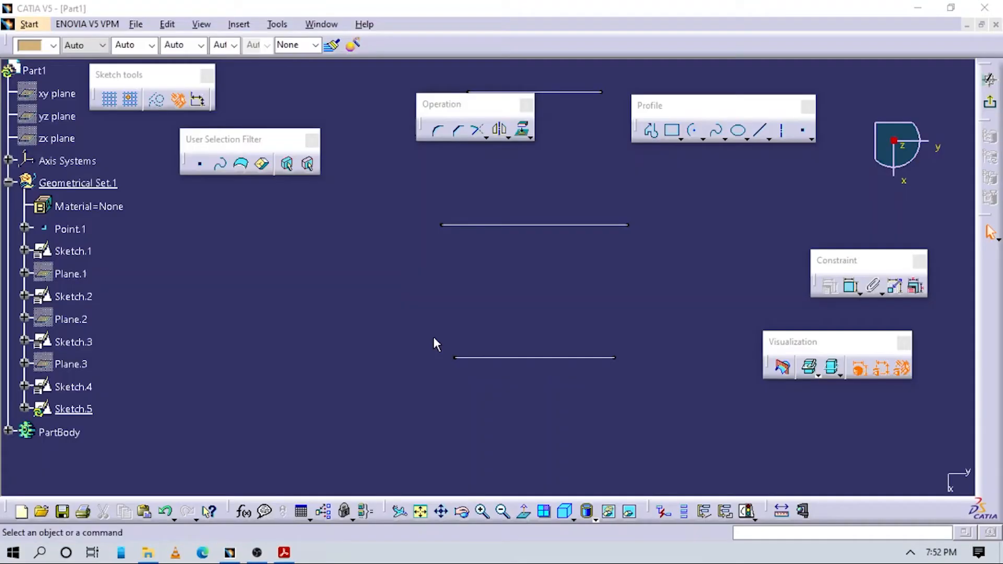
mouse_move(536, 321)
middle_down()
mouse_move(541, 340)
mouse_move(580, 321)
middle_up()
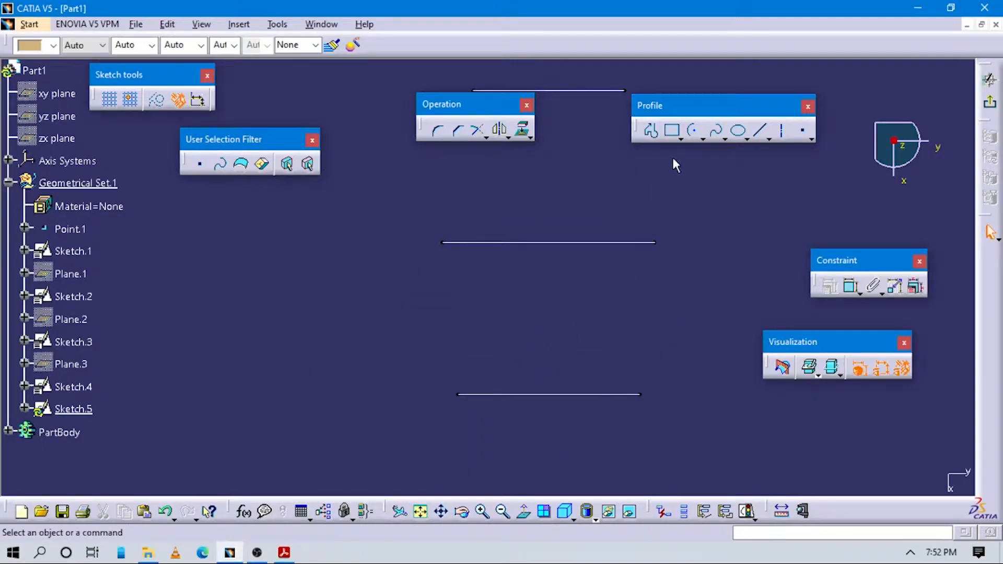
click(705, 138)
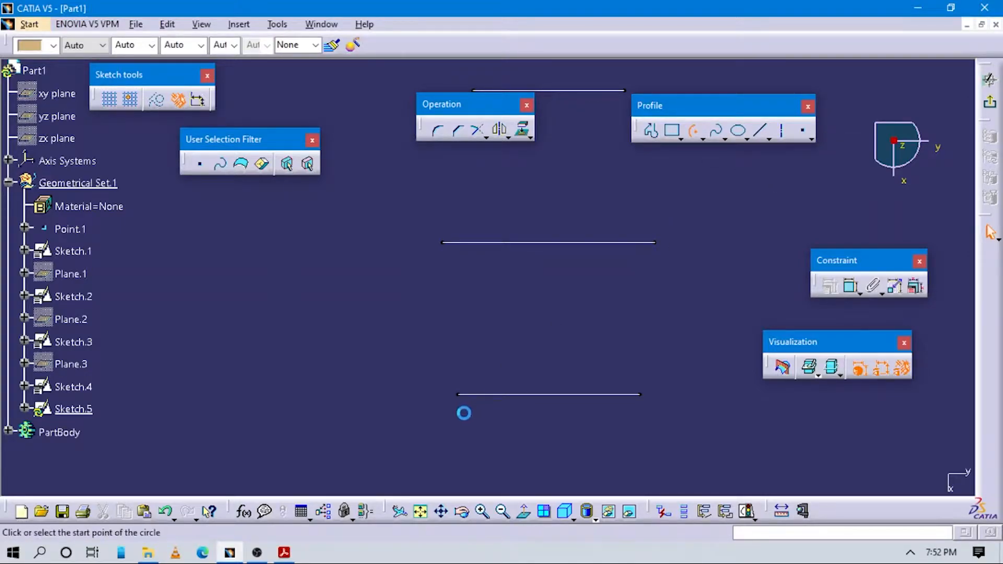
click(455, 391)
click(425, 329)
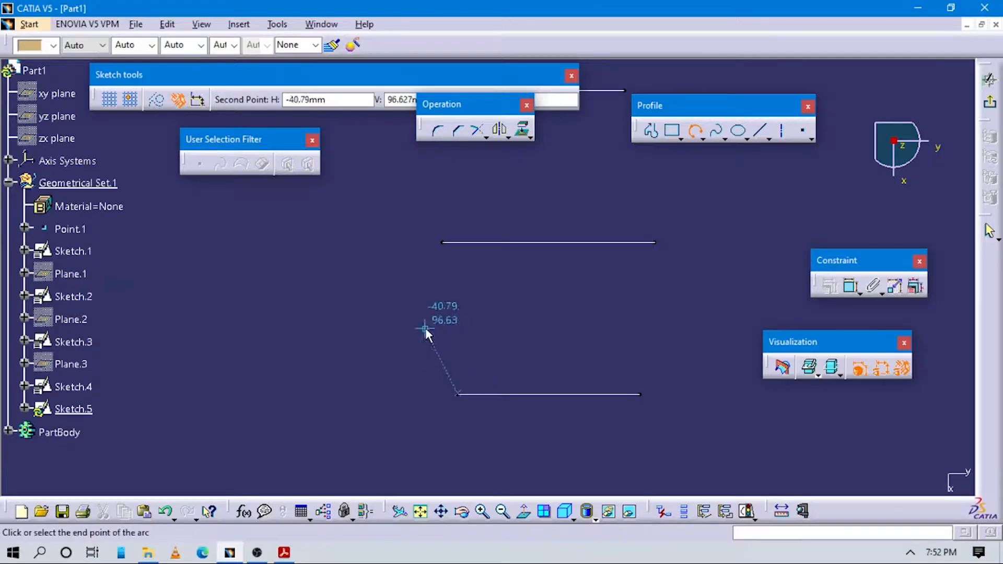
click(442, 242)
middle_drag(561, 289, 563, 354)
click(562, 356)
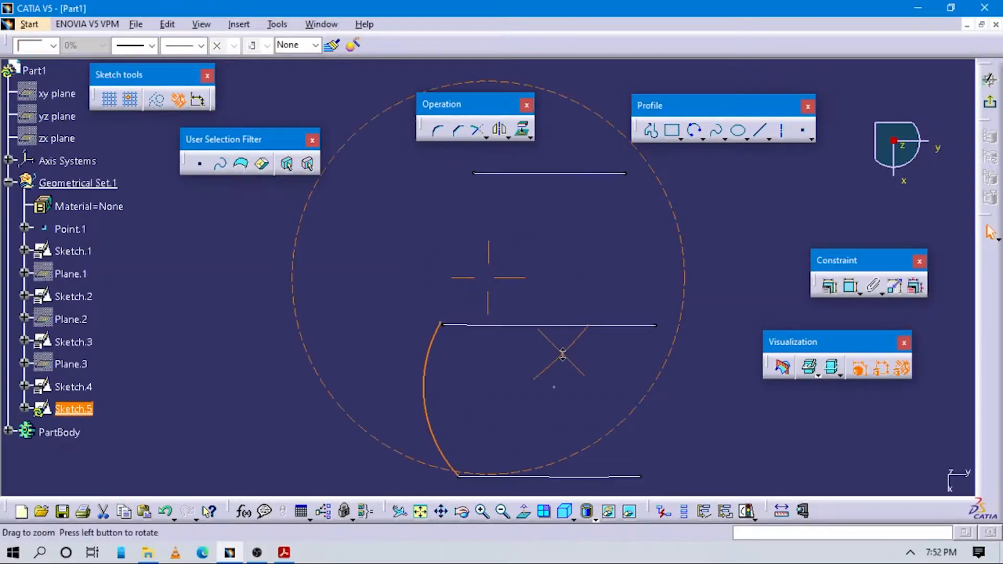
Try a second three-point arc from just above Sketch.3's left end to the left end of Sketch.4
click(683, 204)
click(695, 130)
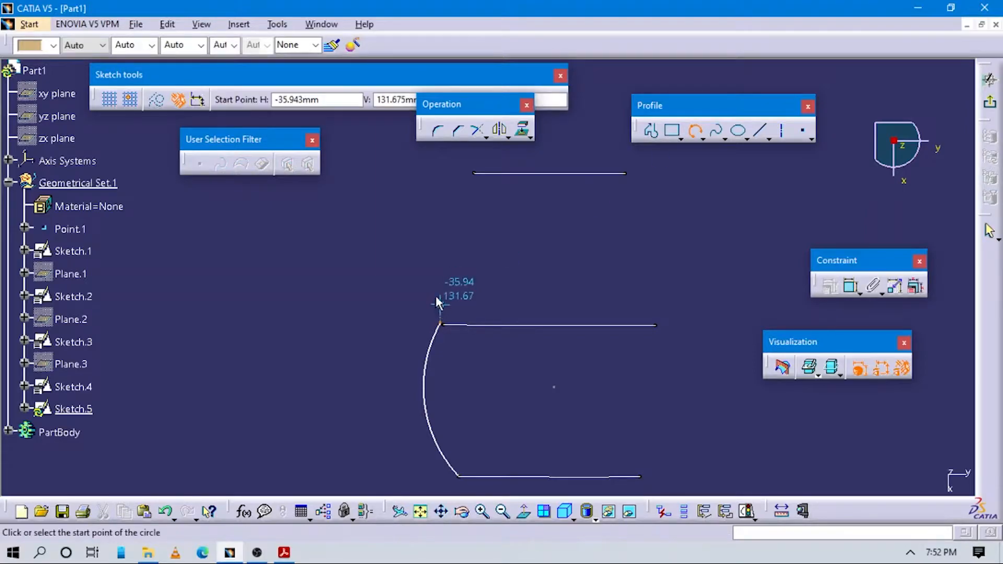
click(438, 302)
click(412, 219)
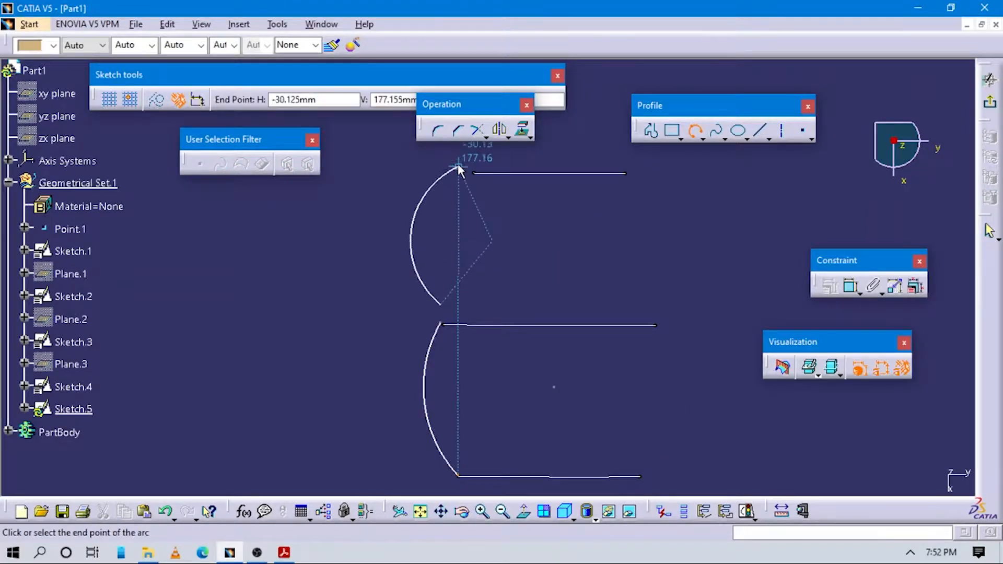
click(471, 170)
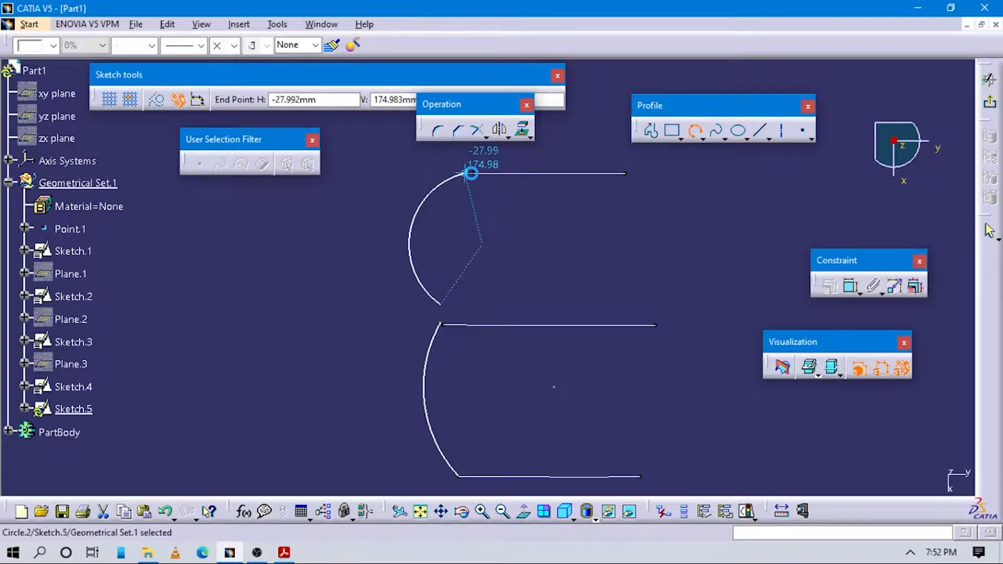
Compare the side curves with the tutorial PDF's top view and delete both arcs from the sketch
key(alt+Tab)
key(alt+Tab)
mouse_move(550, 222)
middle_down()
mouse_move(528, 367)
mouse_move(506, 403)
middle_up()
key(alt+Tab)
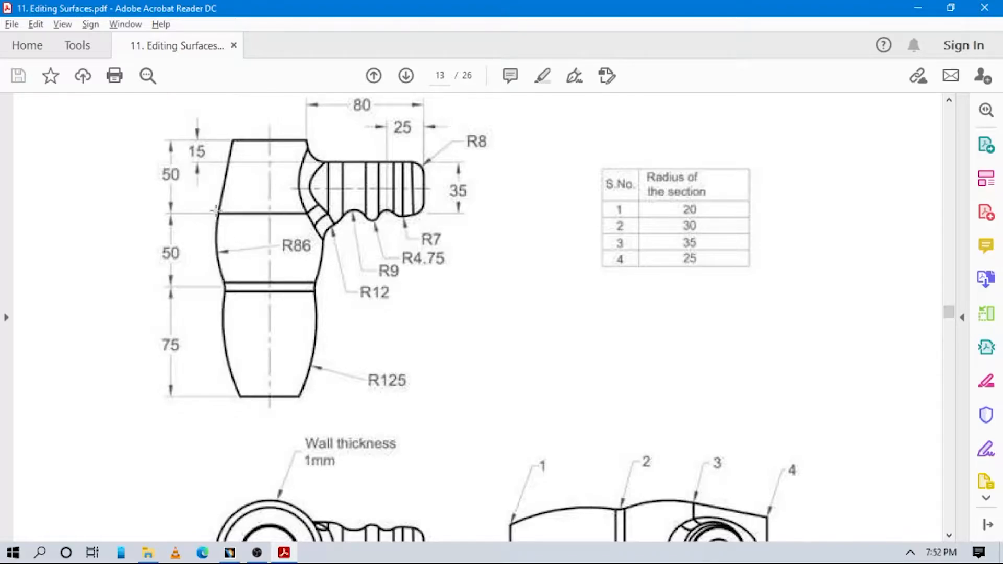
key(alt+Tab)
middle_drag(454, 316, 471, 380)
mouse_move(477, 420)
middle_down()
mouse_move(479, 331)
mouse_move(522, 410)
middle_up()
mouse_move(513, 348)
middle_down()
mouse_move(477, 274)
mouse_move(474, 286)
middle_up()
click(430, 262)
key(Delete)
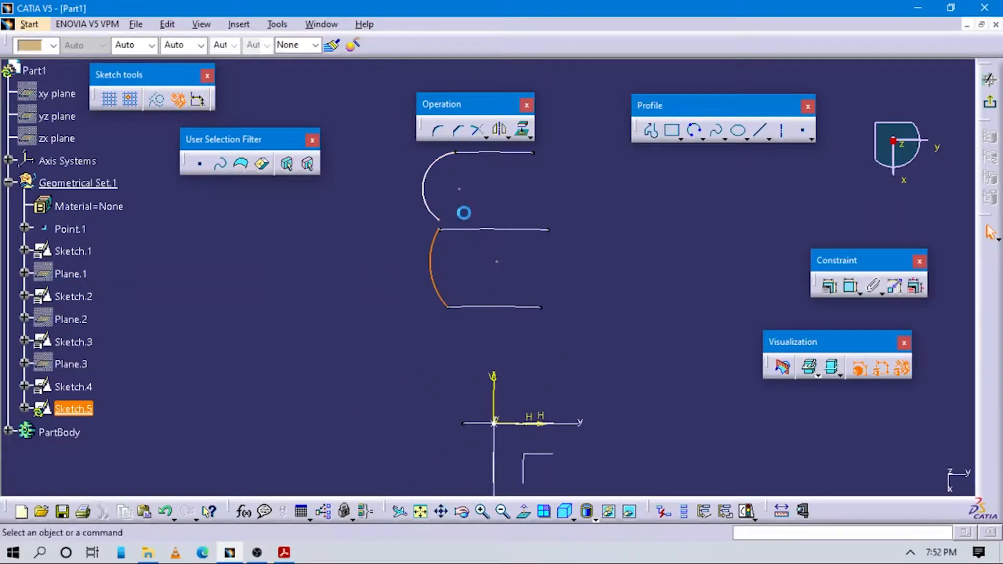
click(424, 180)
key(Delete)
Sketch a three-point arc bulging outward from the left end of section 1 to the left end of section 2
middle_drag(527, 424, 554, 303)
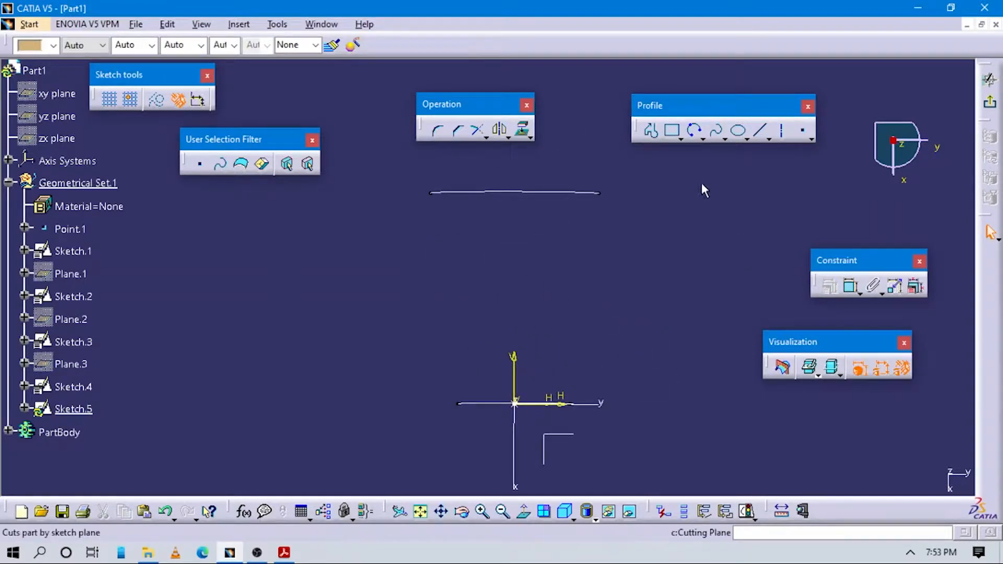
click(694, 130)
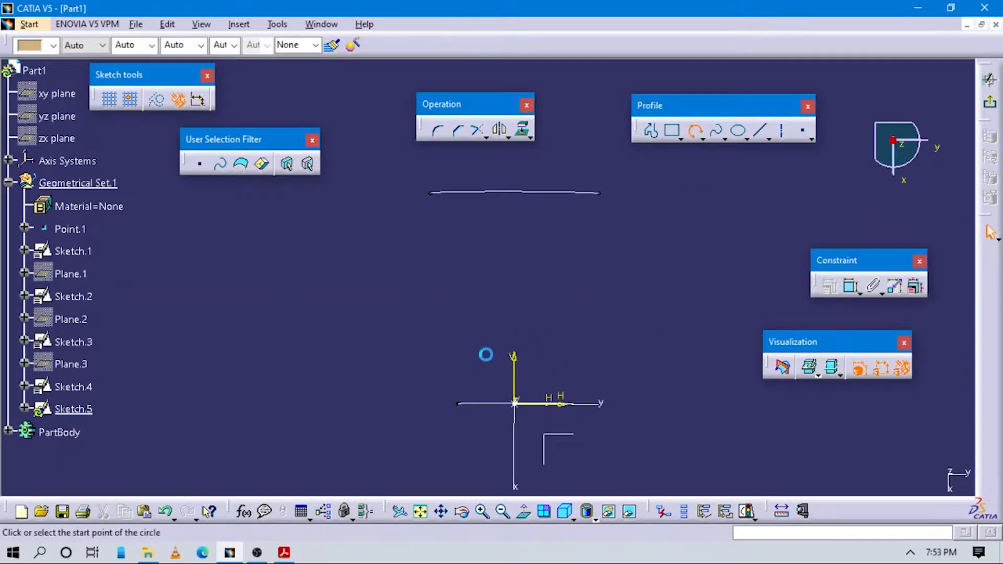
click(453, 404)
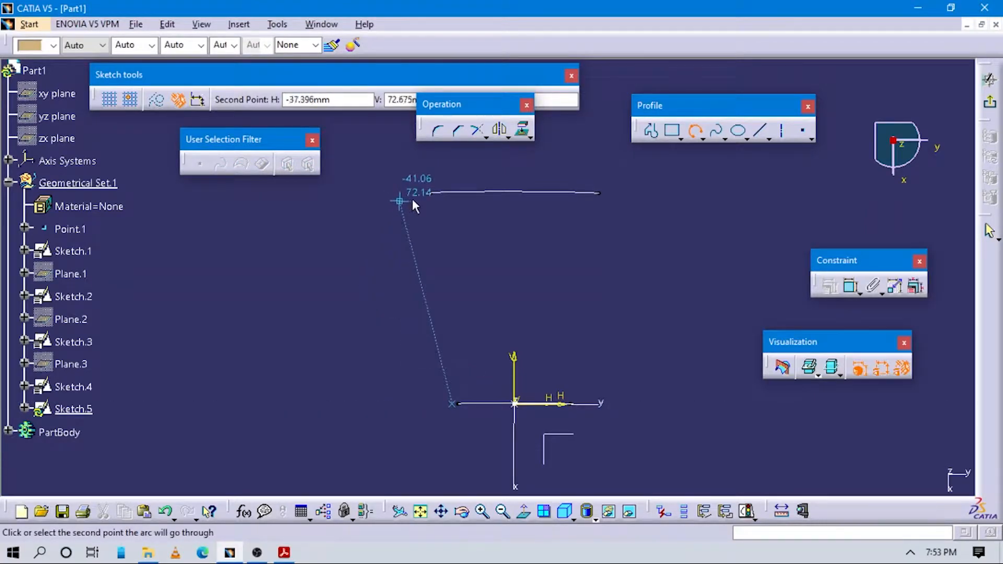
click(374, 340)
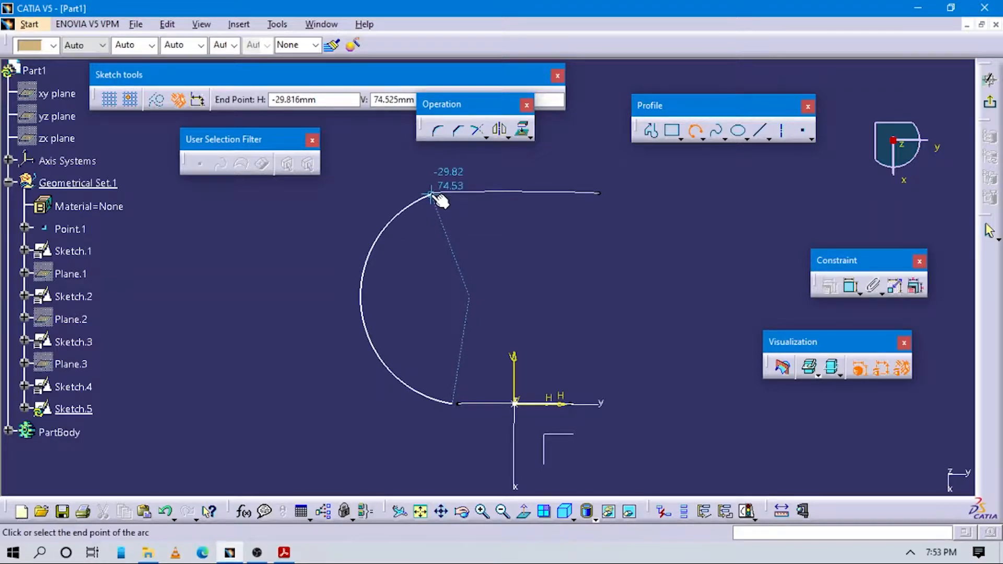
key(alt+Tab)
key(alt+Tab)
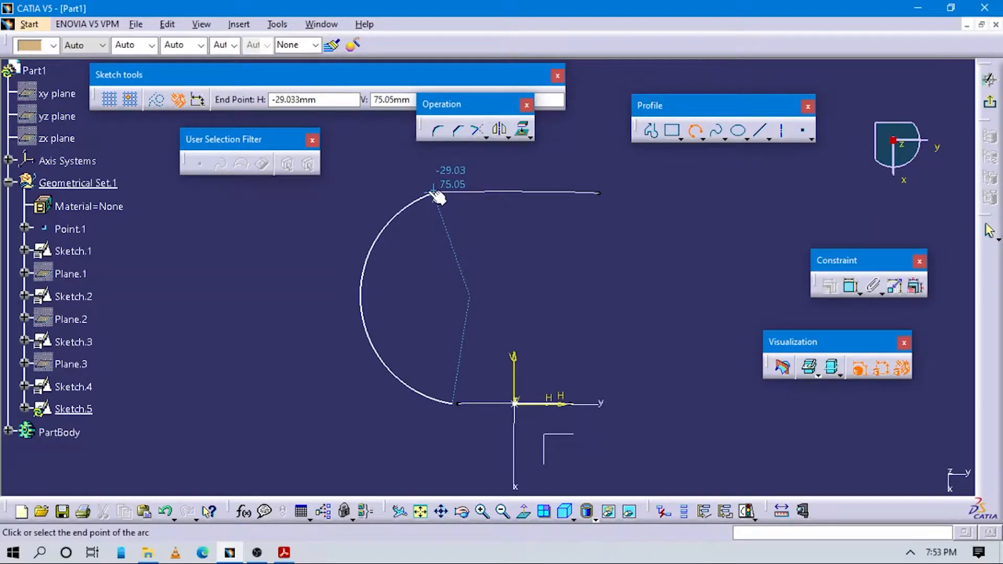
click(432, 193)
Constrain the side arc's radius to 125 mm, as given in the tutorial PDF
click(851, 286)
click(359, 257)
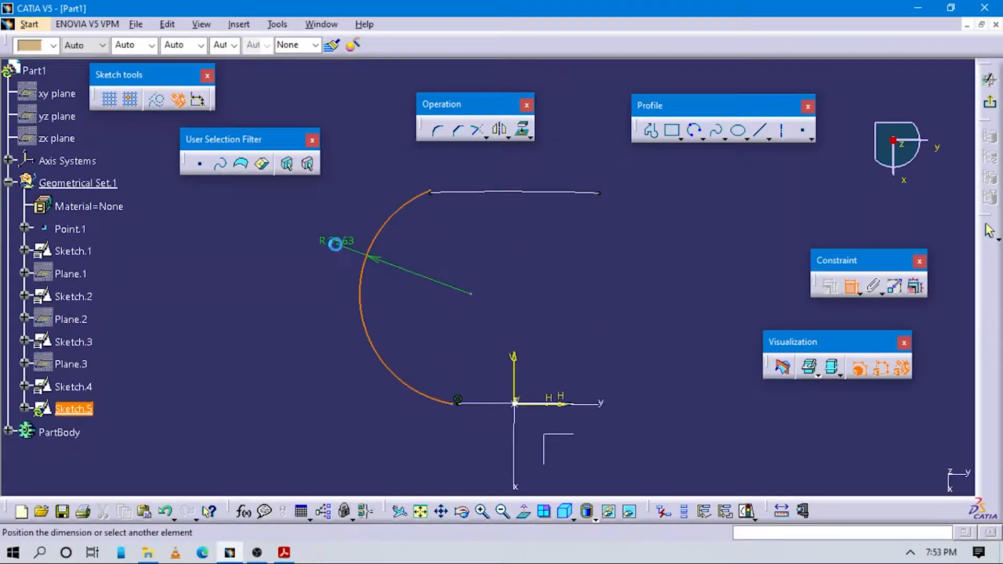
click(324, 242)
key(alt+Tab)
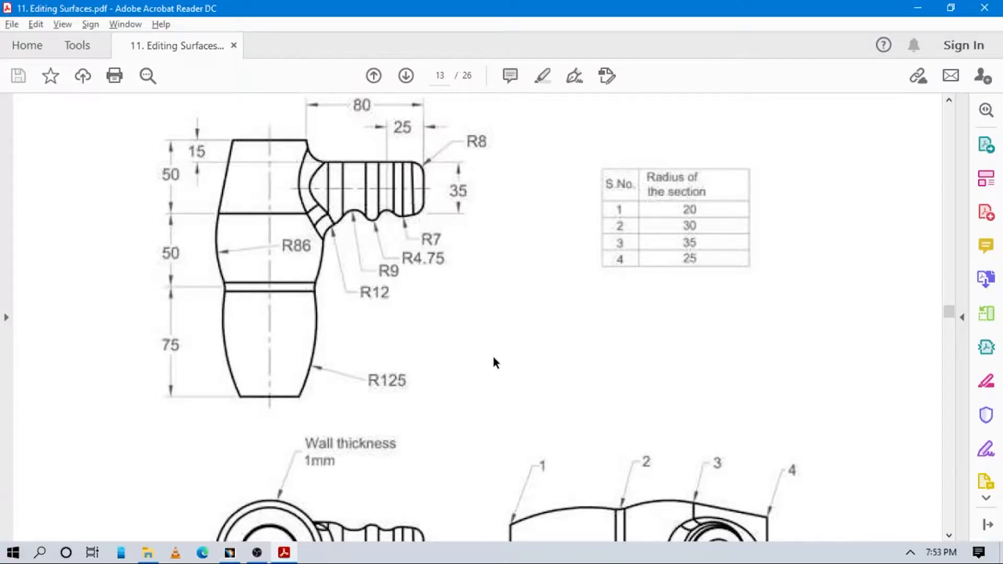
key(alt+Tab)
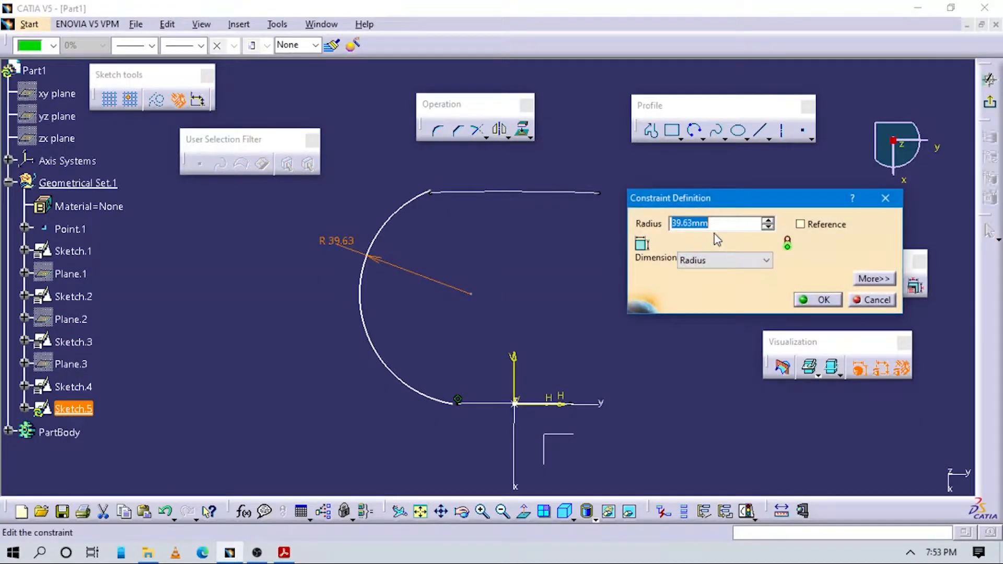
text(105)
key(Return)
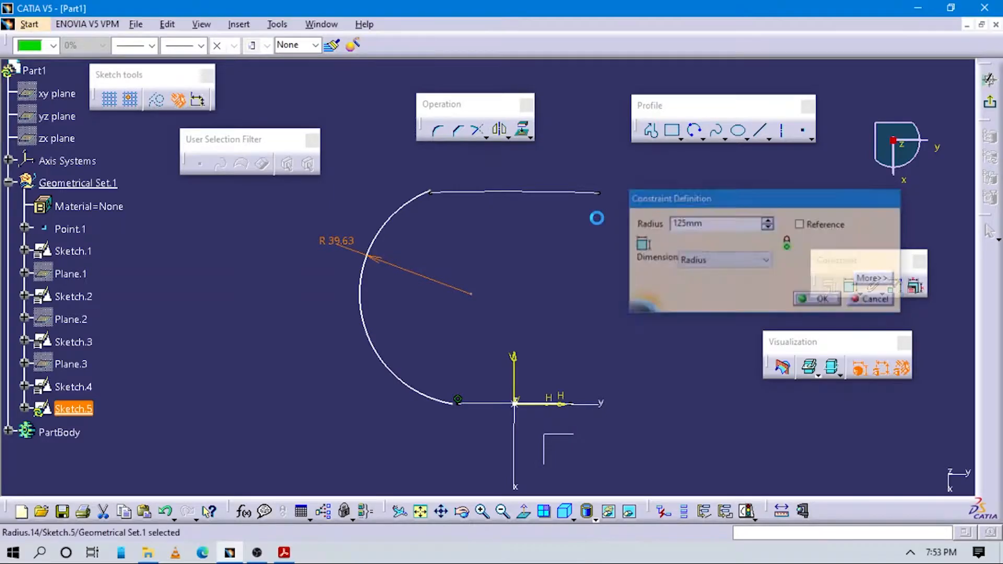
Move the arc's upper endpoint close to section 2 and constrain its distance from the H axis to 75 mm
mouse_move(596, 297)
middle_down()
mouse_move(575, 267)
mouse_move(577, 335)
middle_up()
drag(468, 194, 473, 337)
middle_drag(526, 369, 532, 287)
middle_drag(544, 385, 542, 268)
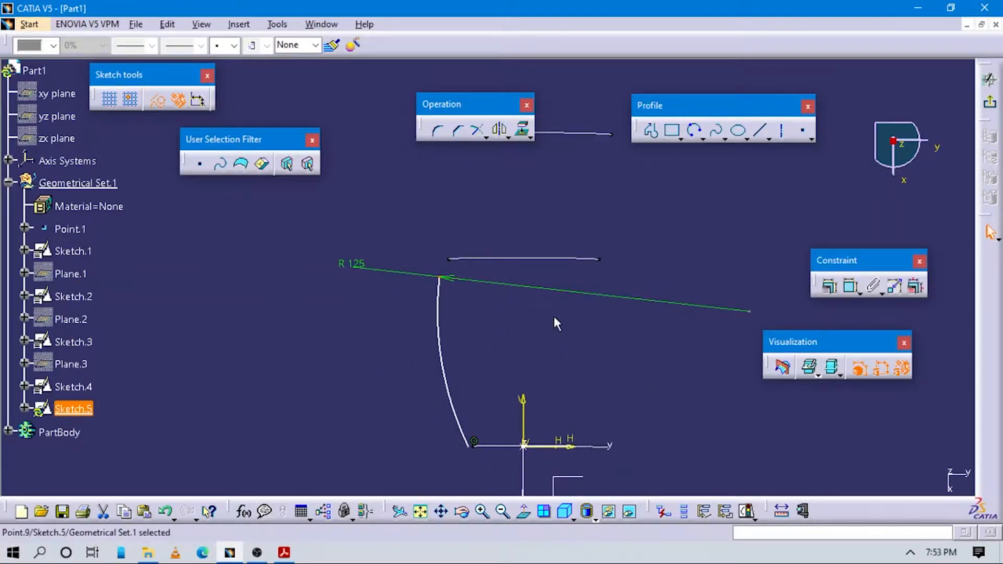
click(556, 323)
click(851, 286)
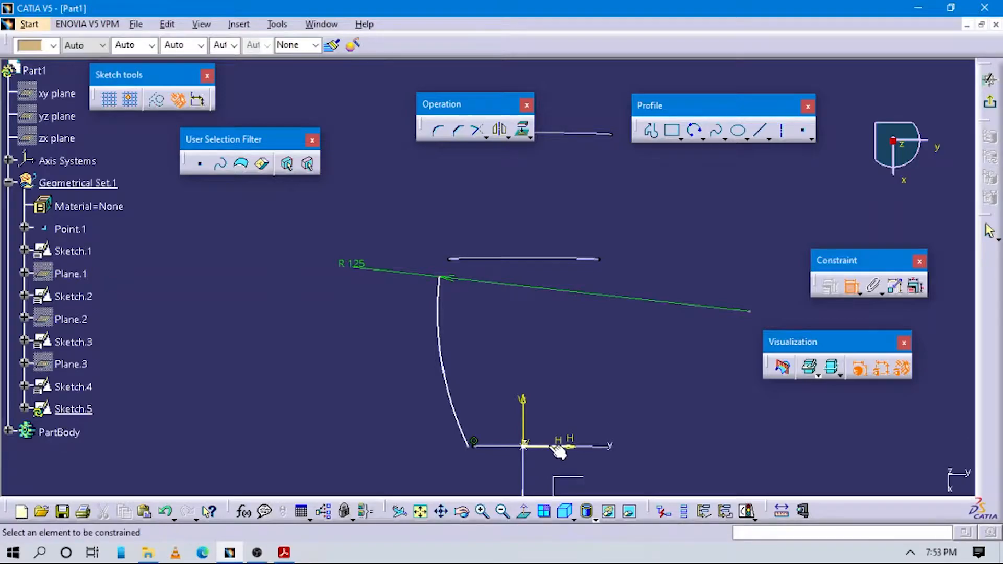
click(555, 447)
click(442, 278)
click(380, 347)
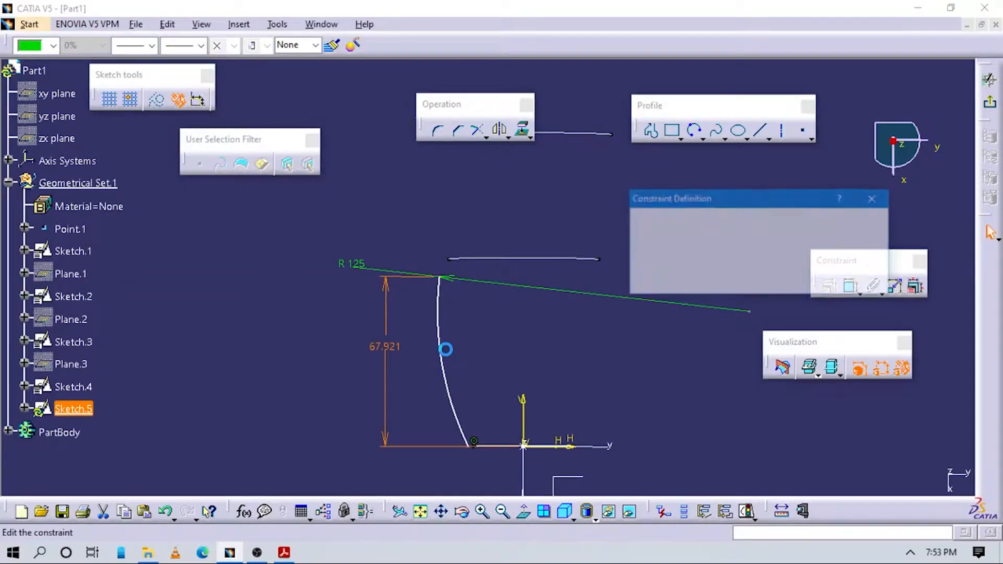
text(75)
key(Return)
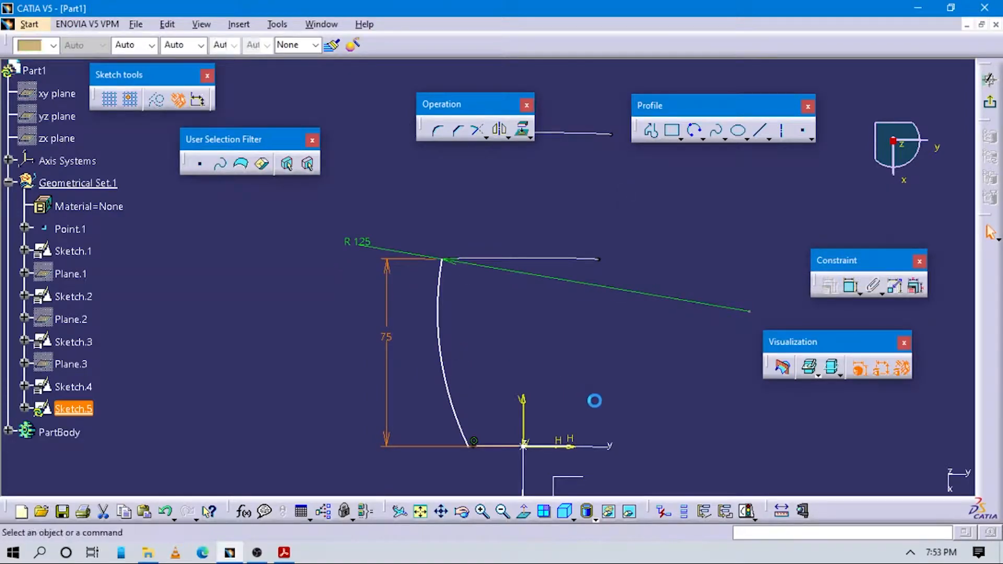
Constrain the arc's lower endpoint 20 mm from the V axis, matching the PDF table's radius for section 1
click(853, 288)
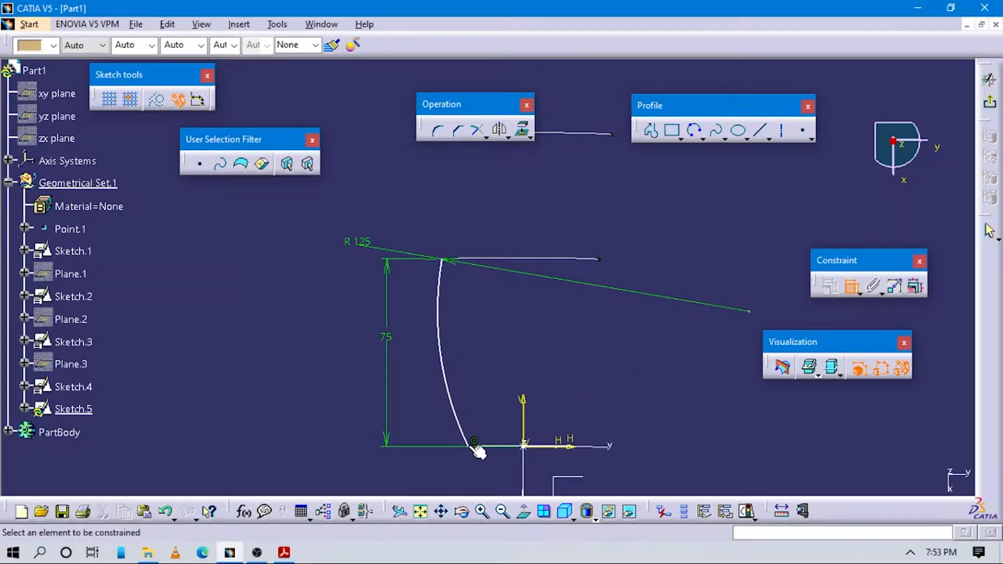
click(526, 444)
click(525, 432)
click(491, 404)
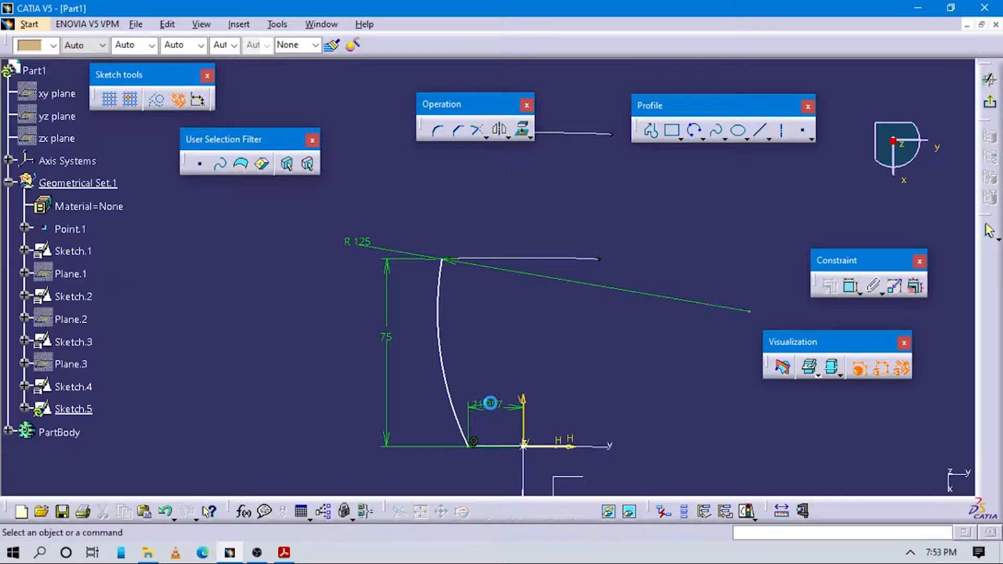
double_click(491, 404)
key(alt+Tab)
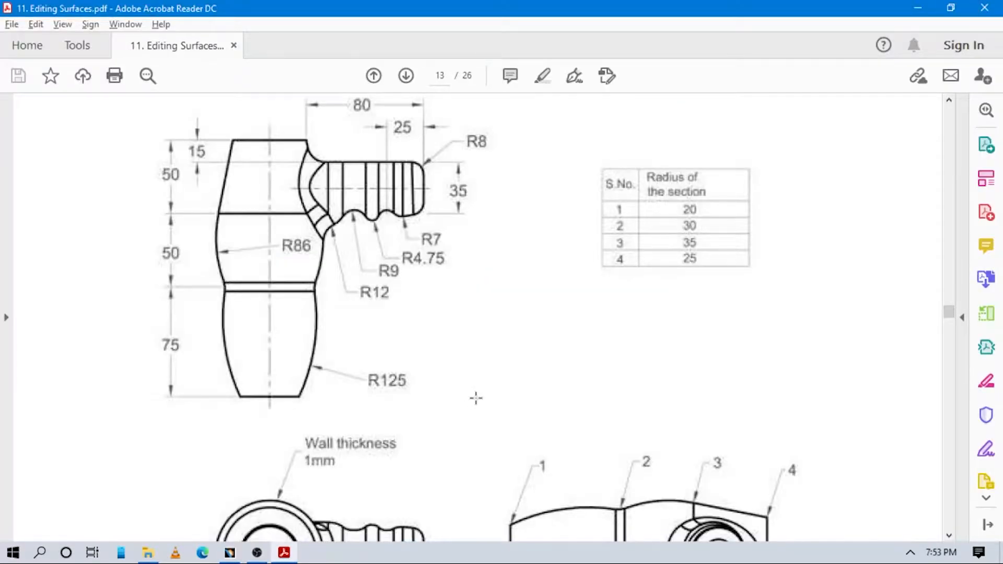
scroll(569, 355, down, 3)
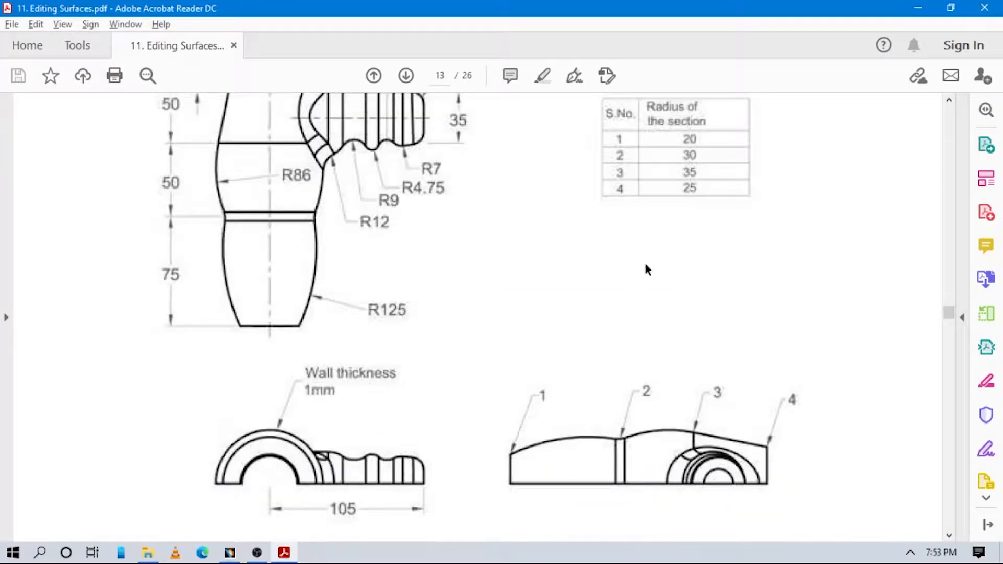
key(alt+Tab)
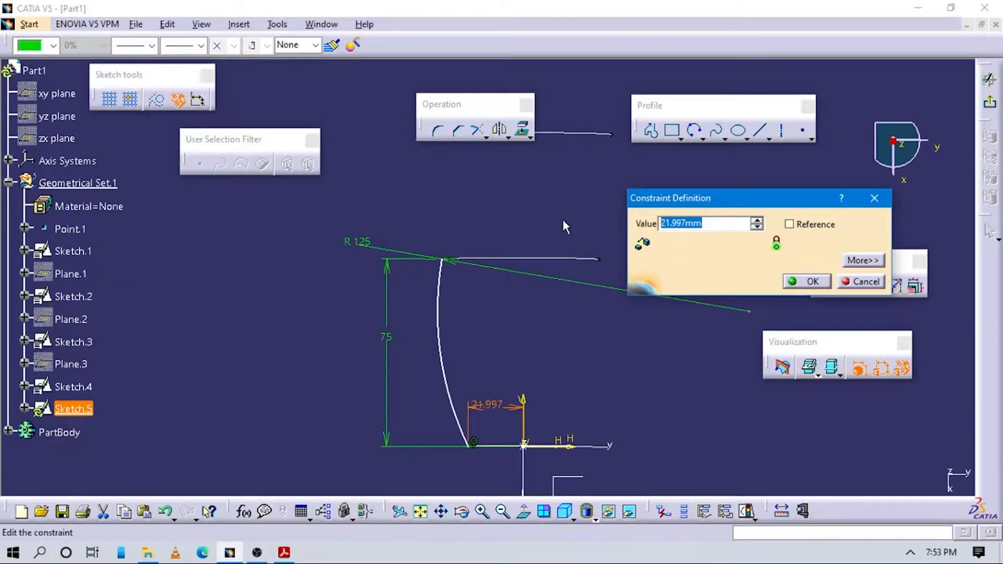
text(20)
key(Return)
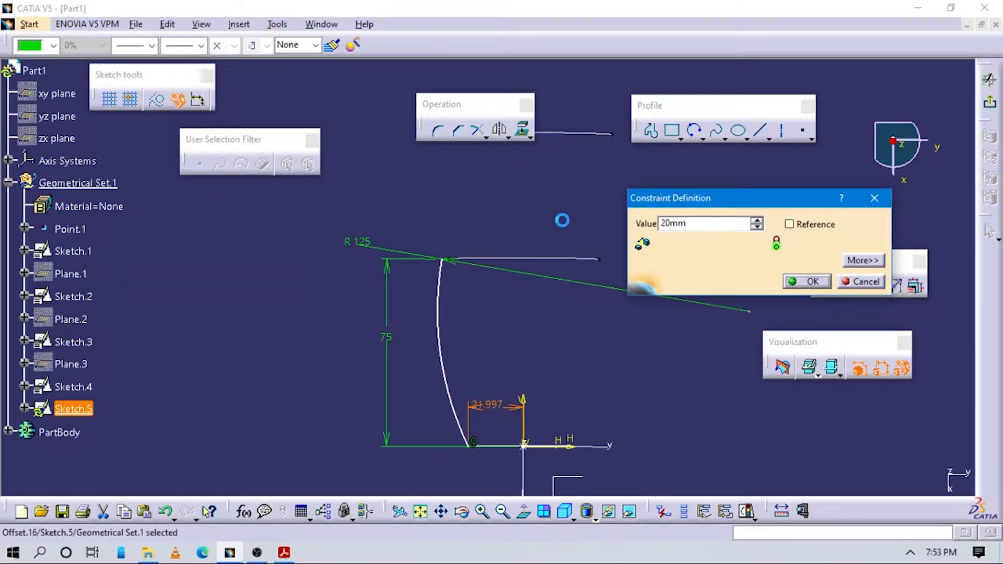
Constrain the first side arc's upper endpoint to 30 mm from the V axis
ctrl+middle_drag(615, 421, 619, 407)
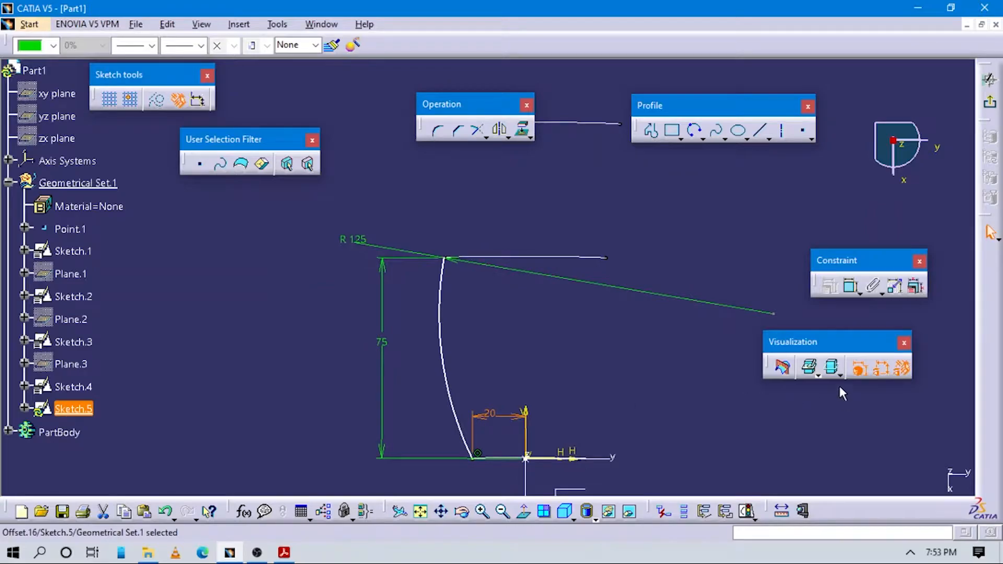
click(851, 291)
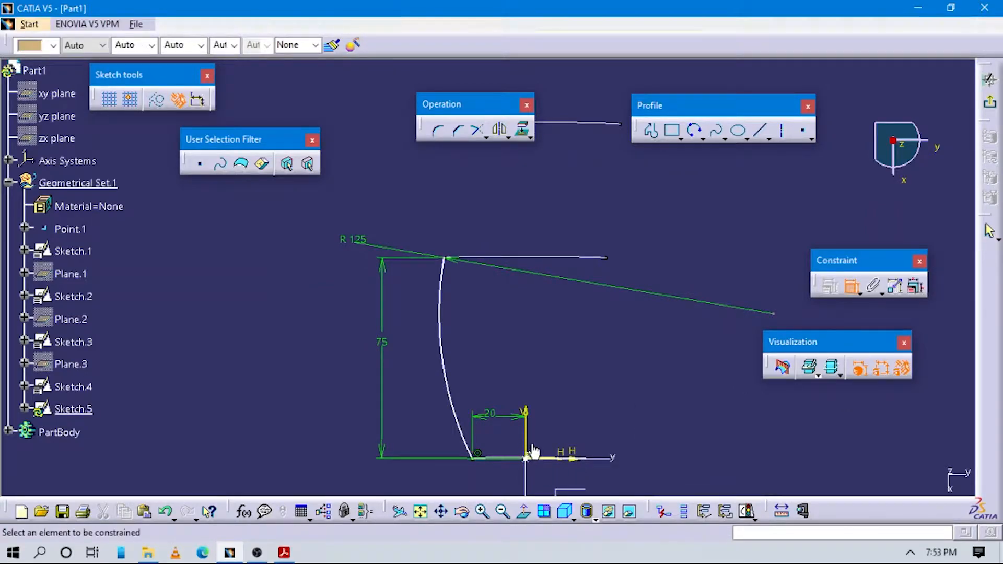
click(447, 257)
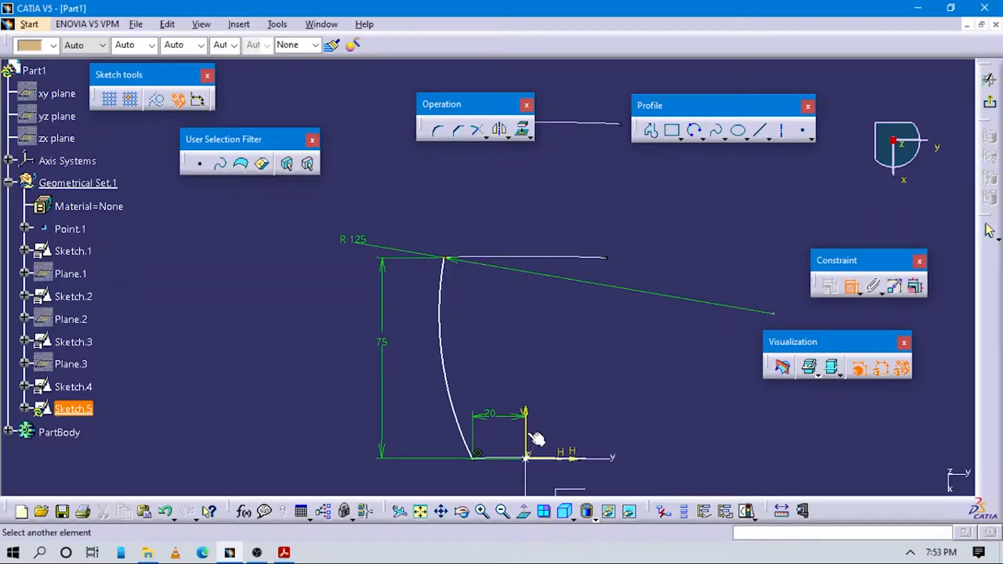
click(502, 213)
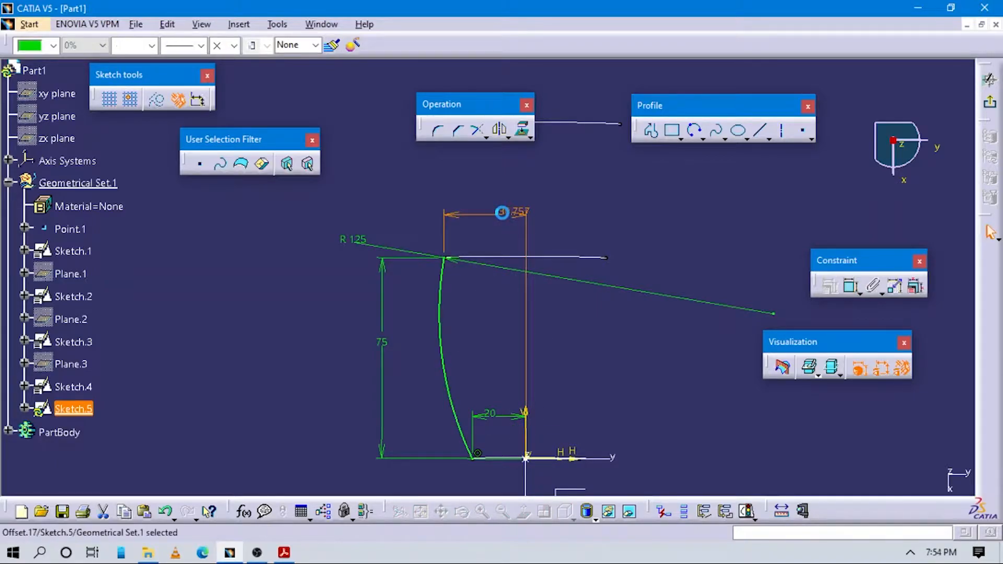
key(alt+Tab)
key(alt+Tab)
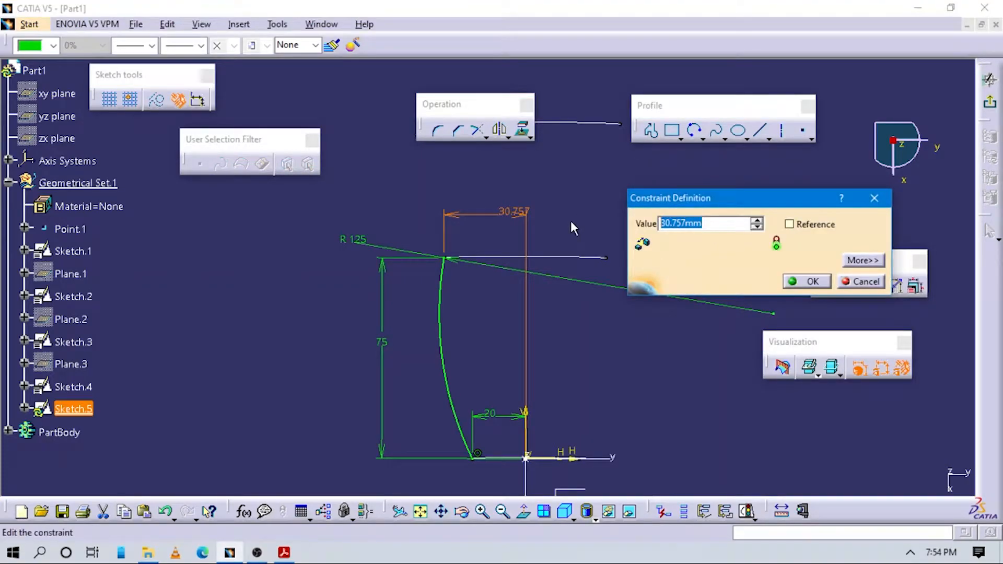
text(30)
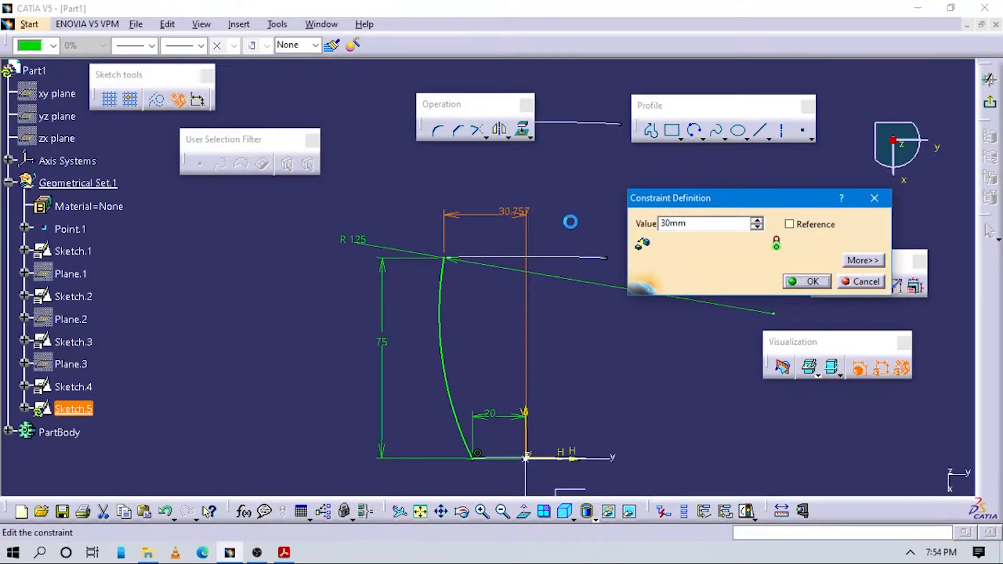
mouse_move(468, 336)
middle_down()
mouse_move(485, 305)
mouse_move(466, 359)
mouse_move(472, 337)
middle_up()
click(554, 280)
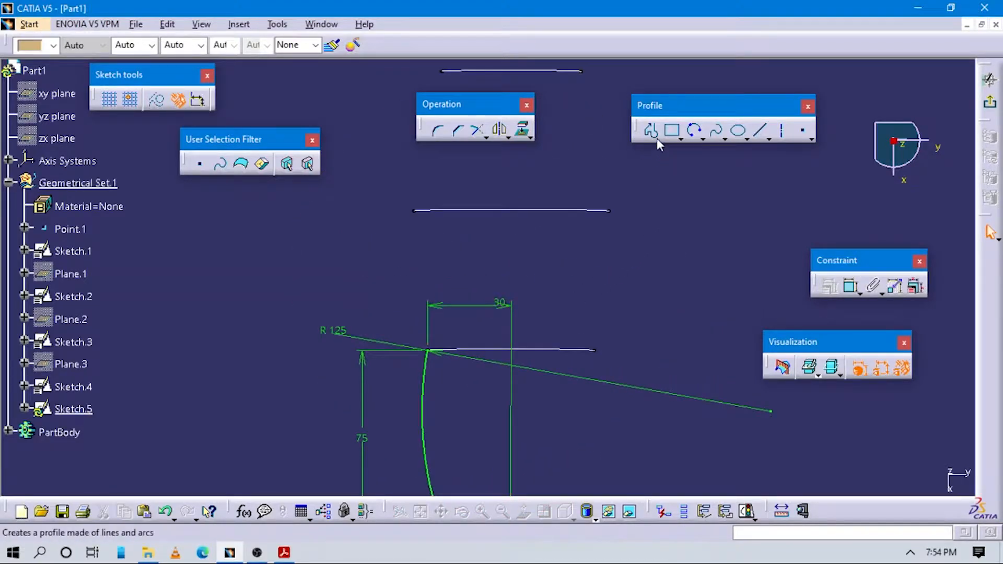
Sketch a three-point arc bulging outward from the left end of section 2 to the left end of section 3
click(694, 130)
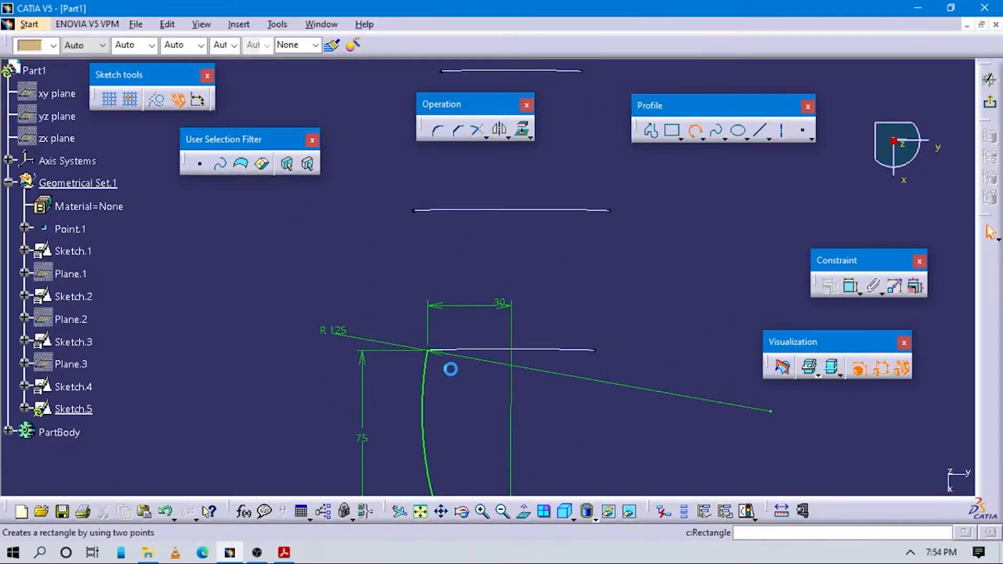
click(428, 350)
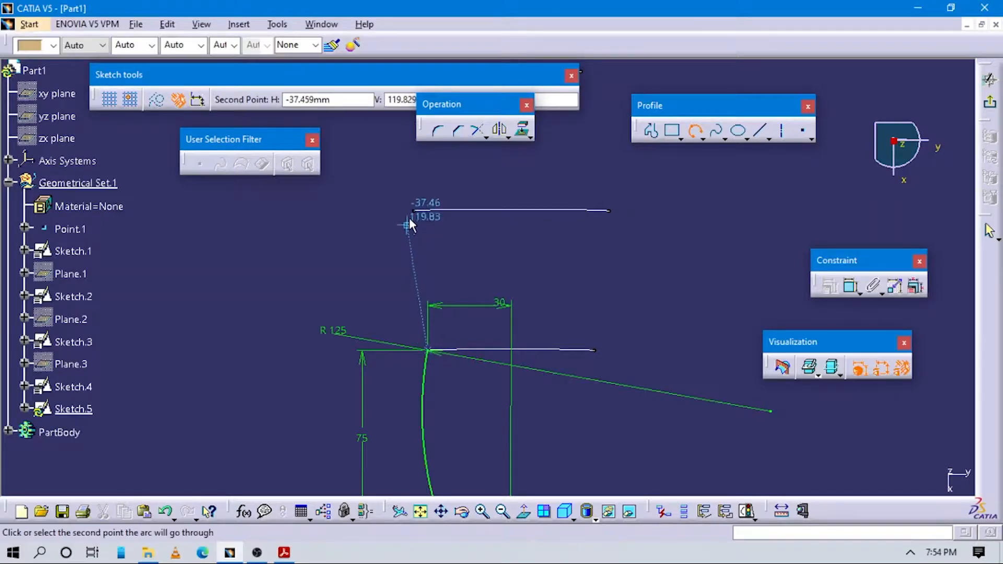
click(400, 264)
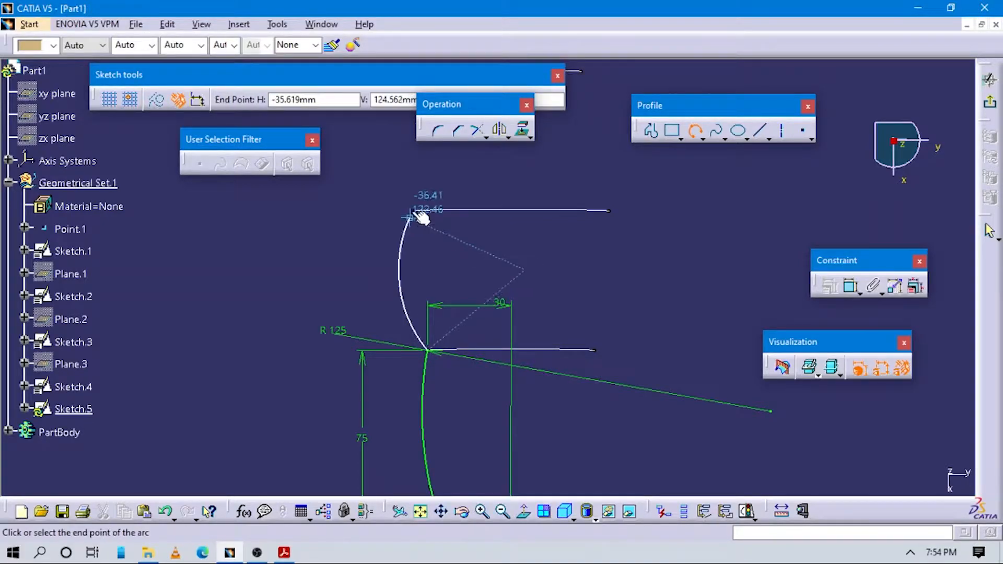
click(413, 210)
Constrain the second side arc's radius to 86 mm, as given in the tutorial PDF
key(alt+Tab)
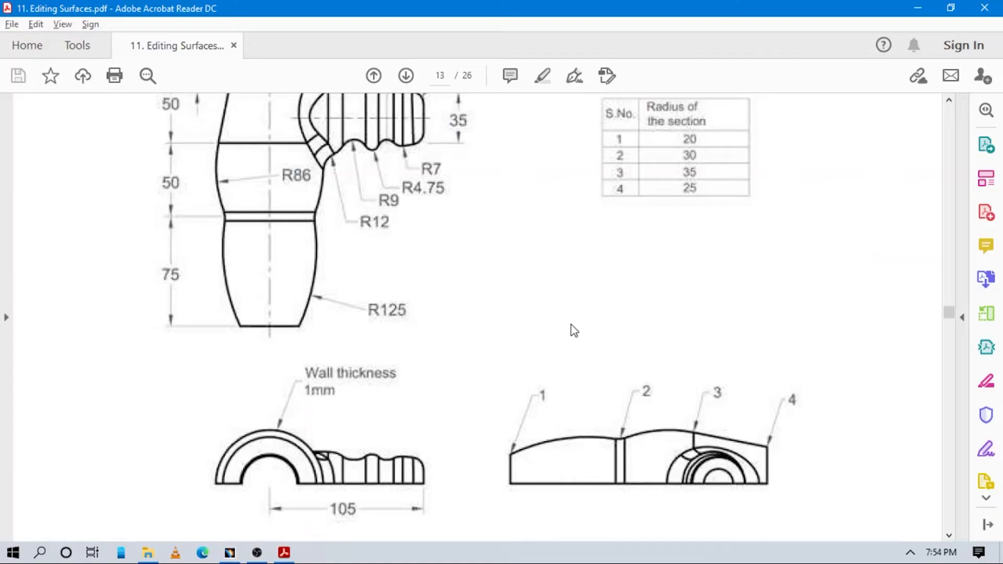
scroll(445, 314, up, 3)
key(alt+Tab)
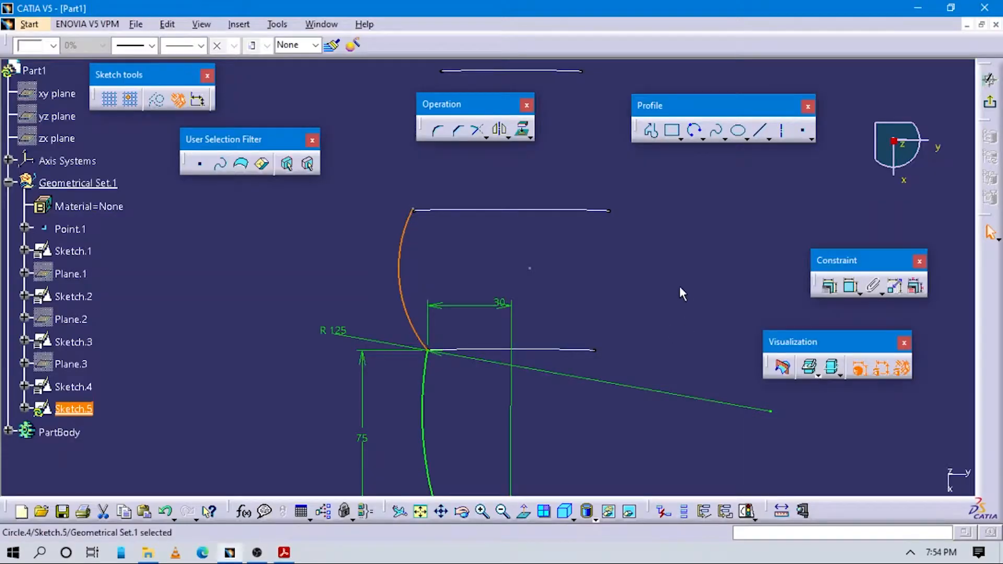
click(830, 287)
click(400, 252)
click(363, 228)
key(Return)
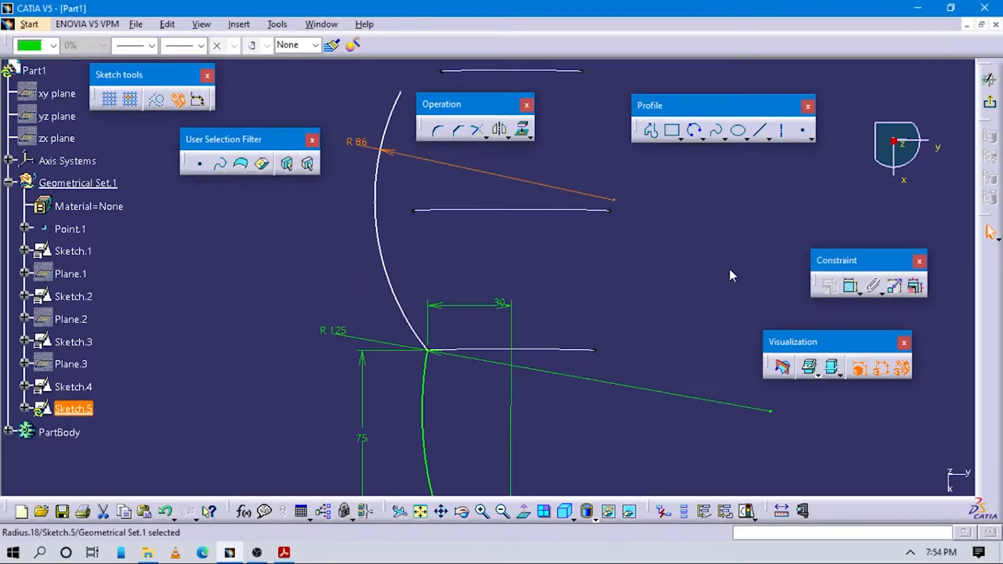
Move the second arc's upper endpoint close to section 3 and constrain its vertical distance from the H axis to 125 mm
drag(401, 94, 412, 213)
click(852, 287)
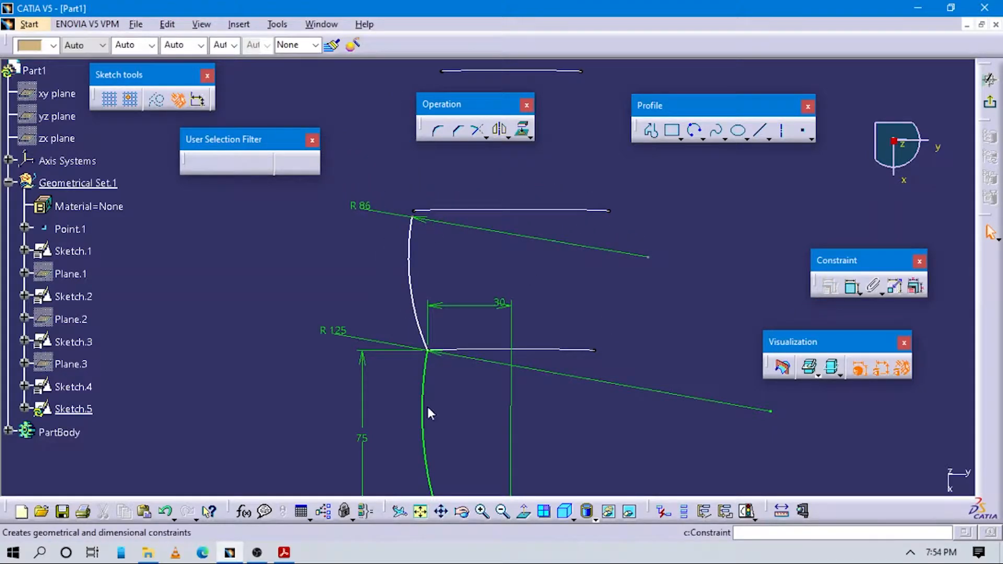
ctrl+middle_drag(594, 396, 600, 486)
click(541, 443)
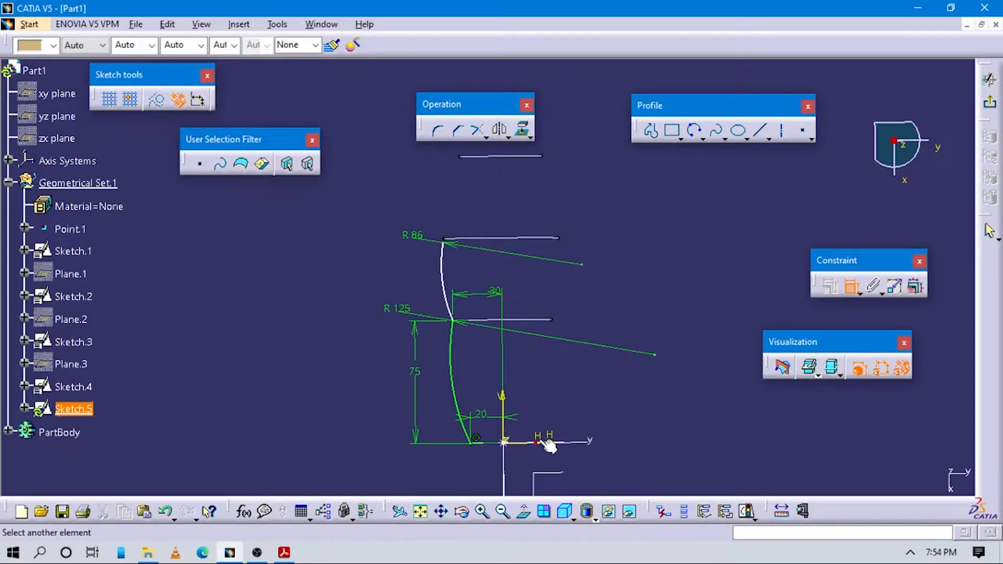
click(449, 246)
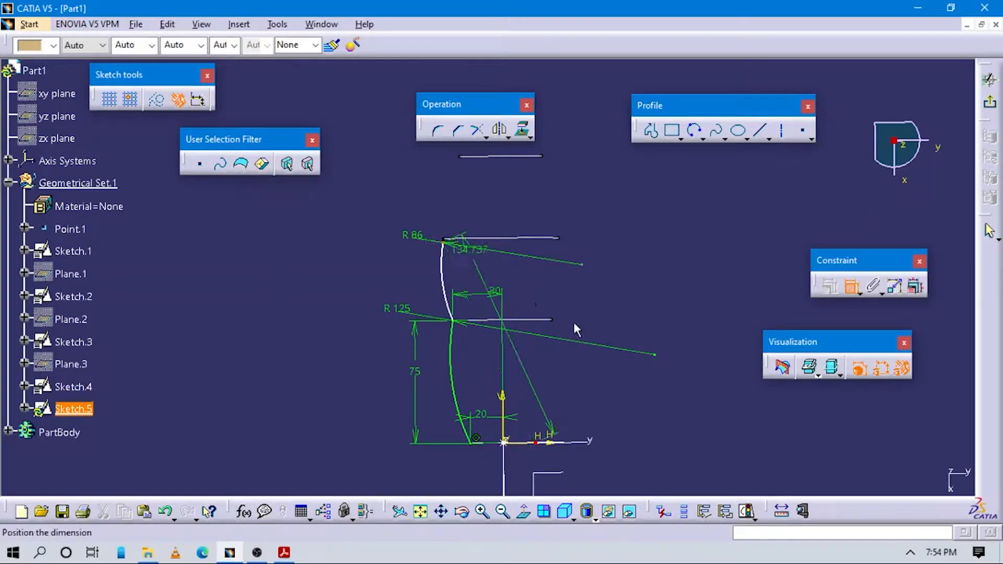
right_click(646, 325)
click(679, 385)
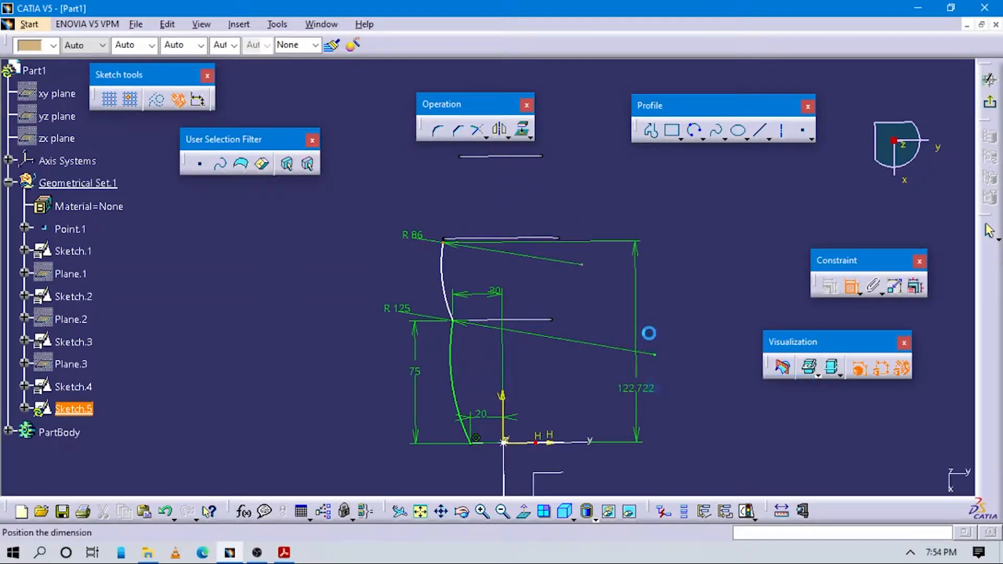
click(656, 326)
double_click(659, 320)
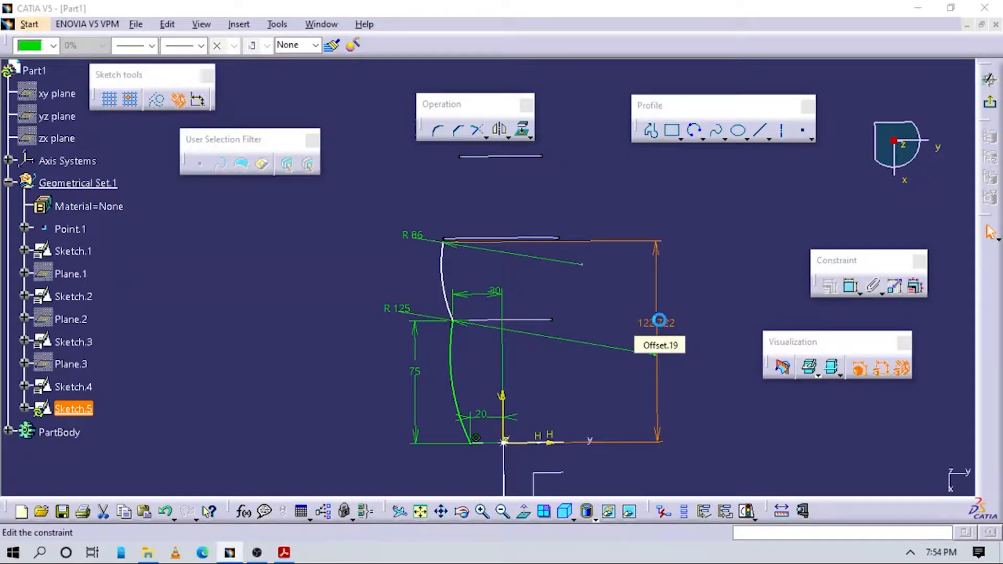
key(Return)
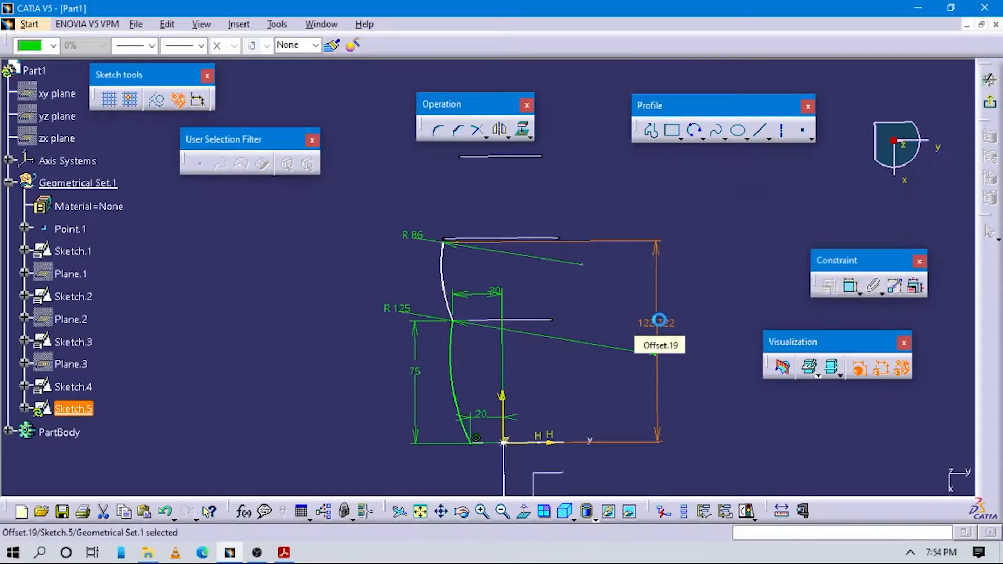
Constrain the second arc's upper endpoint 35 mm from the V axis, matching the PDF table's radius for section 3
click(851, 287)
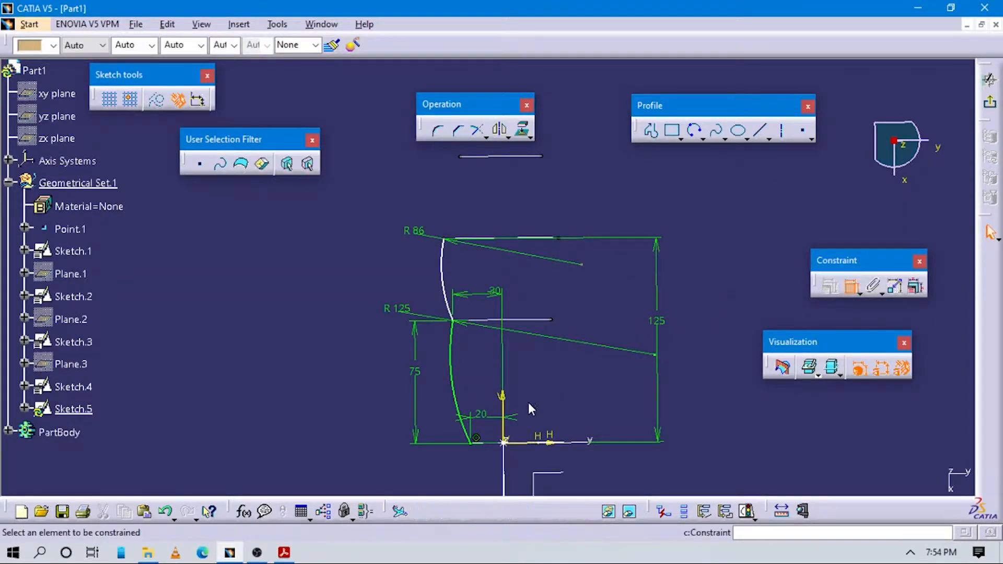
click(503, 410)
click(447, 242)
click(483, 193)
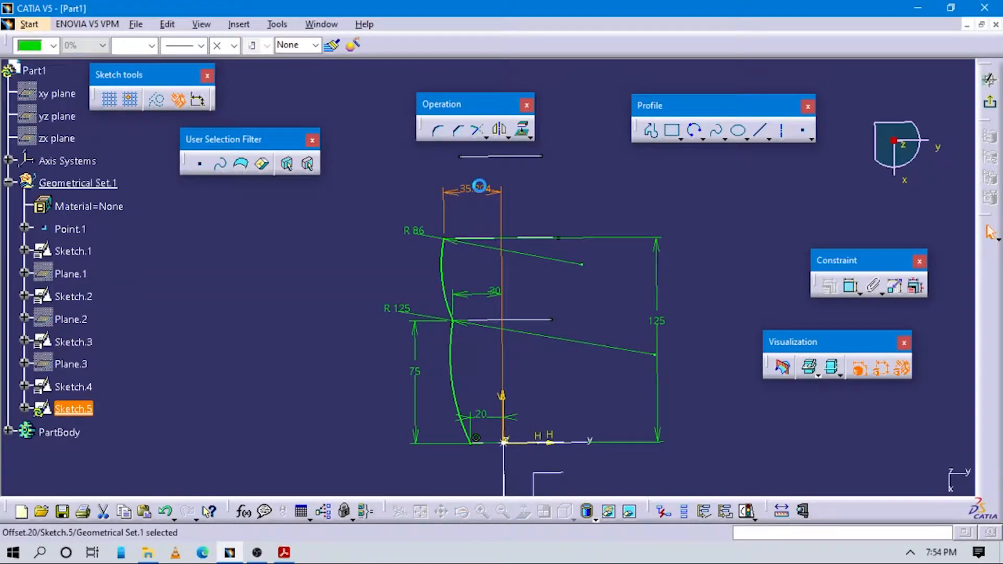
key(alt+Tab)
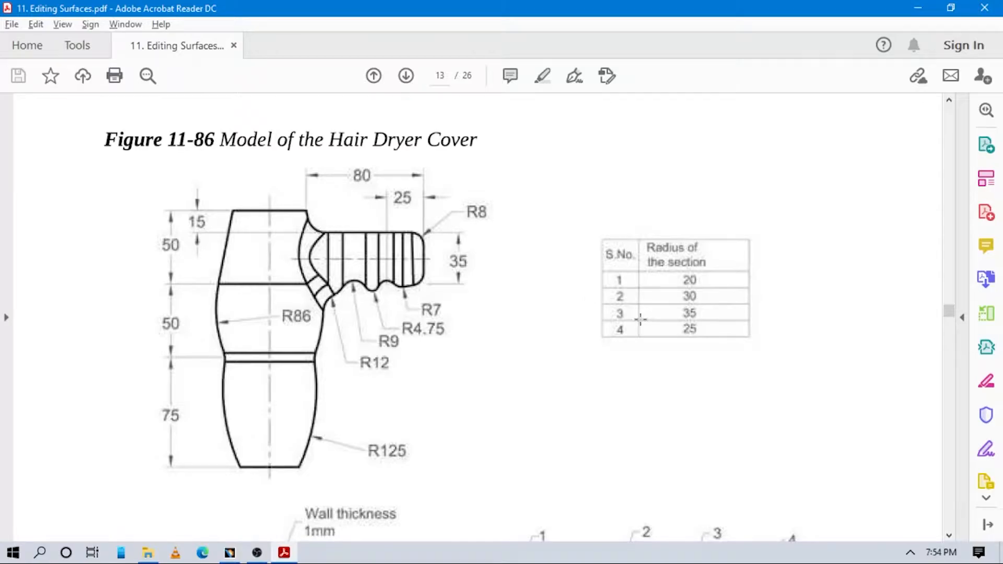
key(alt+Tab)
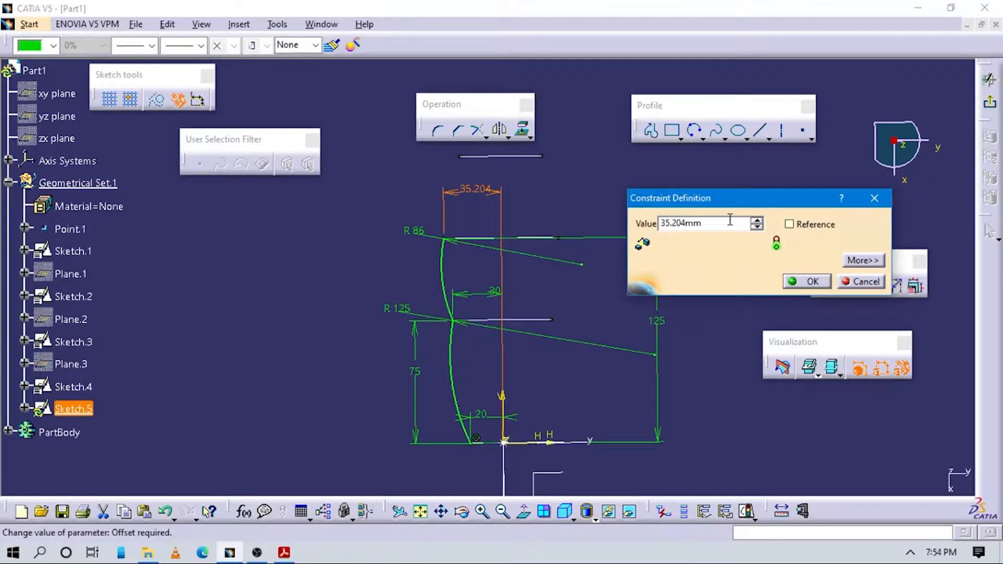
text(35)
key(Return)
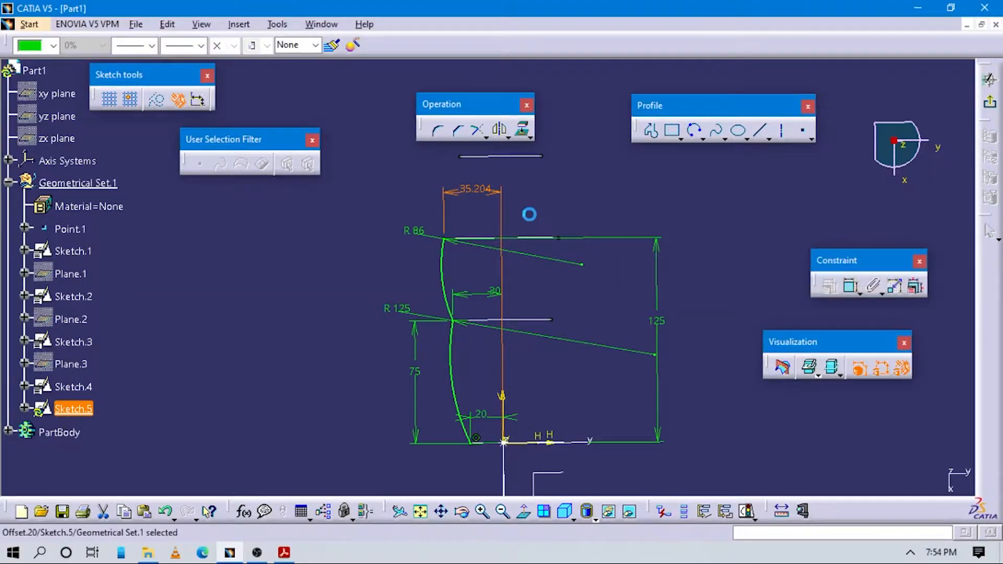
mouse_move(526, 303)
middle_down()
mouse_move(547, 432)
mouse_move(641, 329)
middle_up()
click(546, 432)
click(641, 329)
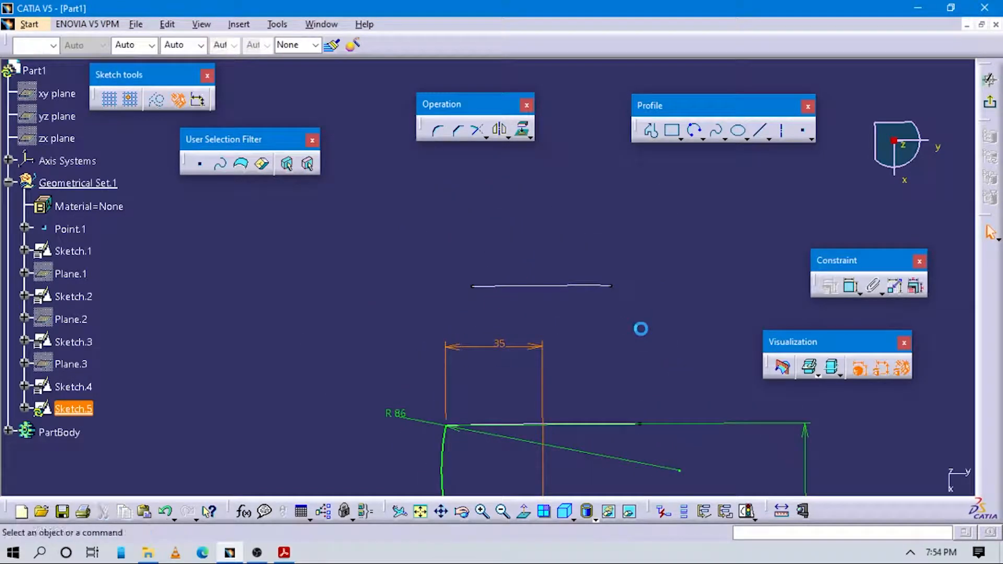
Check the uppermost segment in the PDF drawing and sketch a straight line from the second arc's upper endpoint to the left end of section 4
key(alt+Tab)
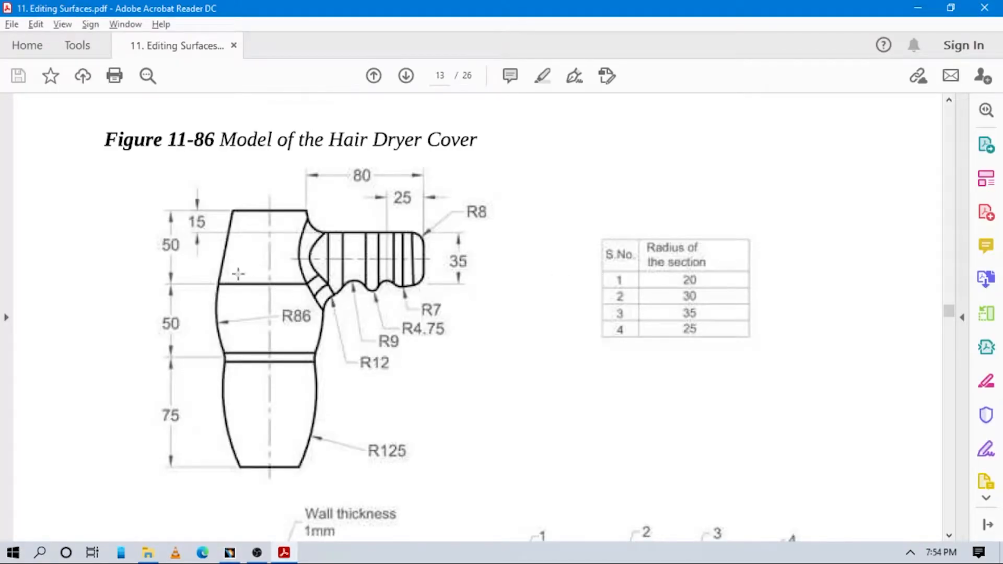
key(alt+Tab)
middle_drag(466, 378, 467, 361)
click(651, 130)
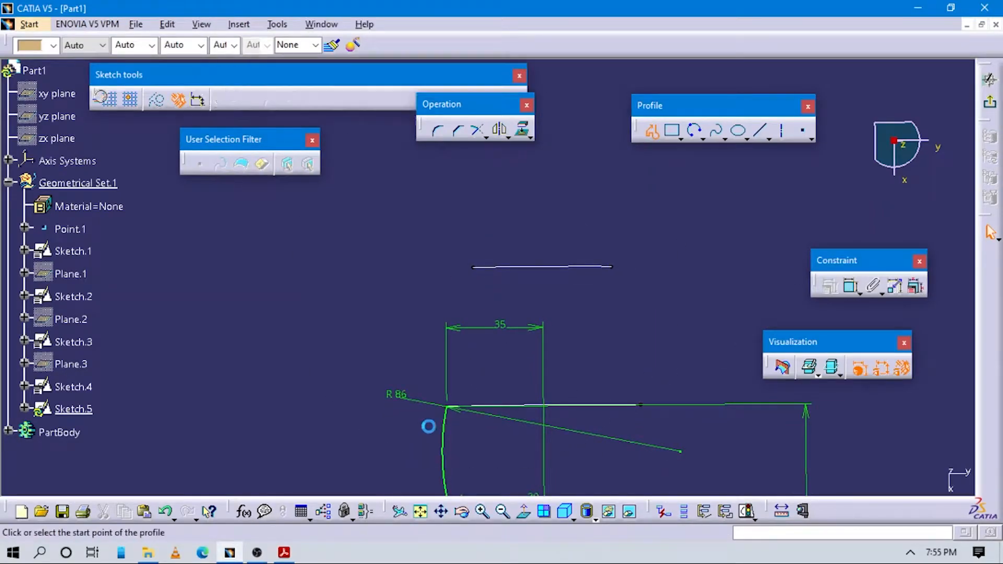
click(448, 407)
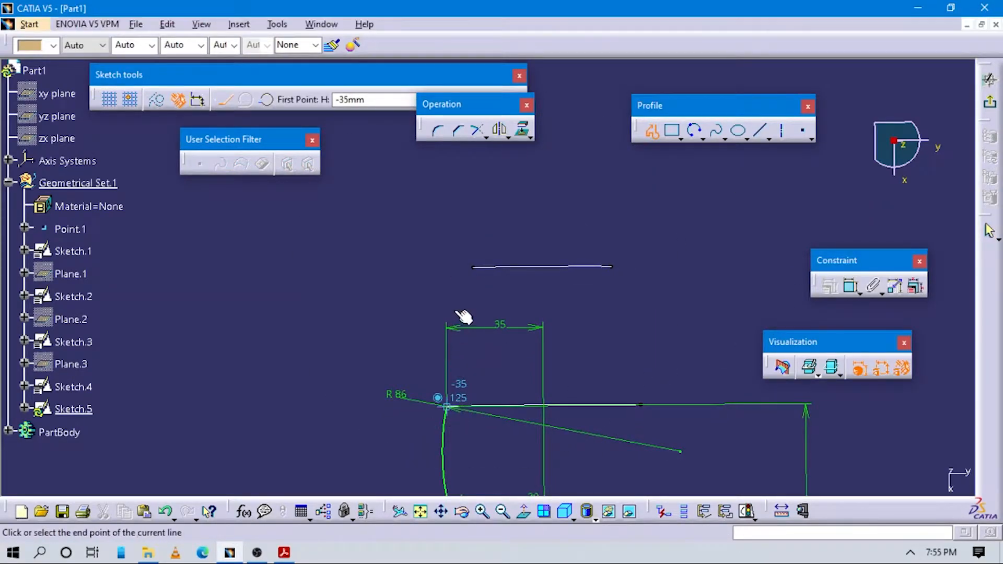
click(473, 267)
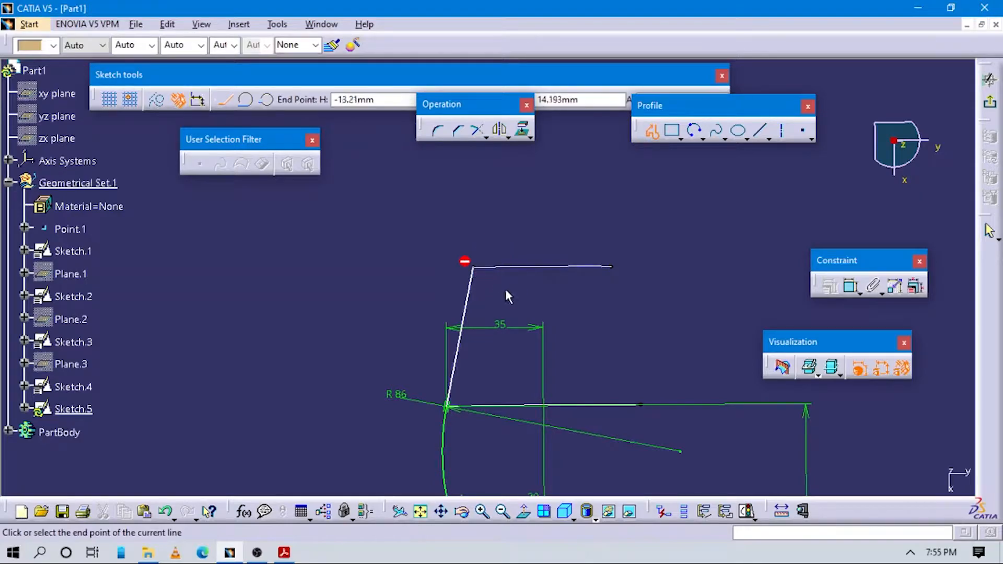
key(Escape)
click(517, 372)
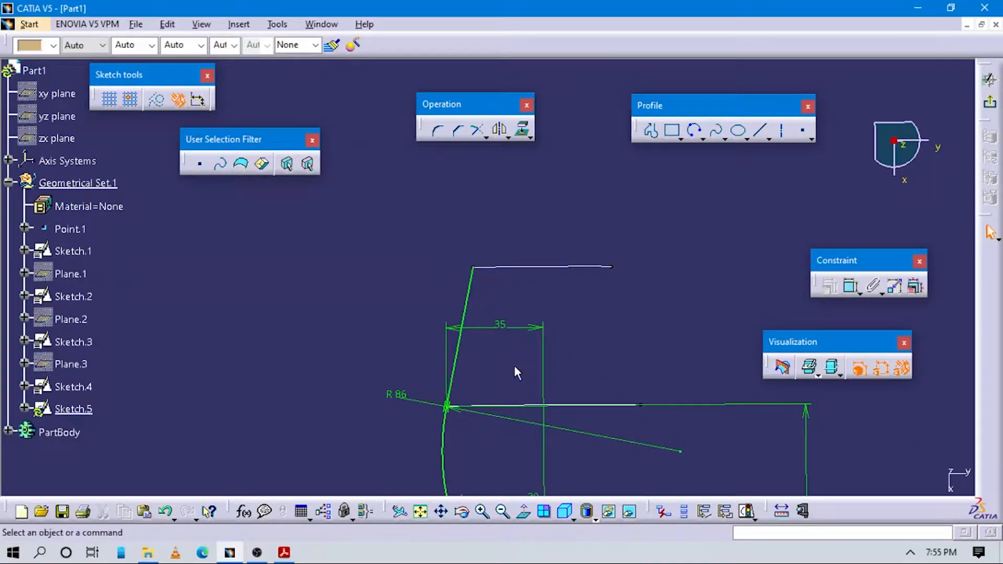
Check section 4's radius in the PDF table and constrain the straight line's upper endpoint 25 mm from the V axis
click(851, 286)
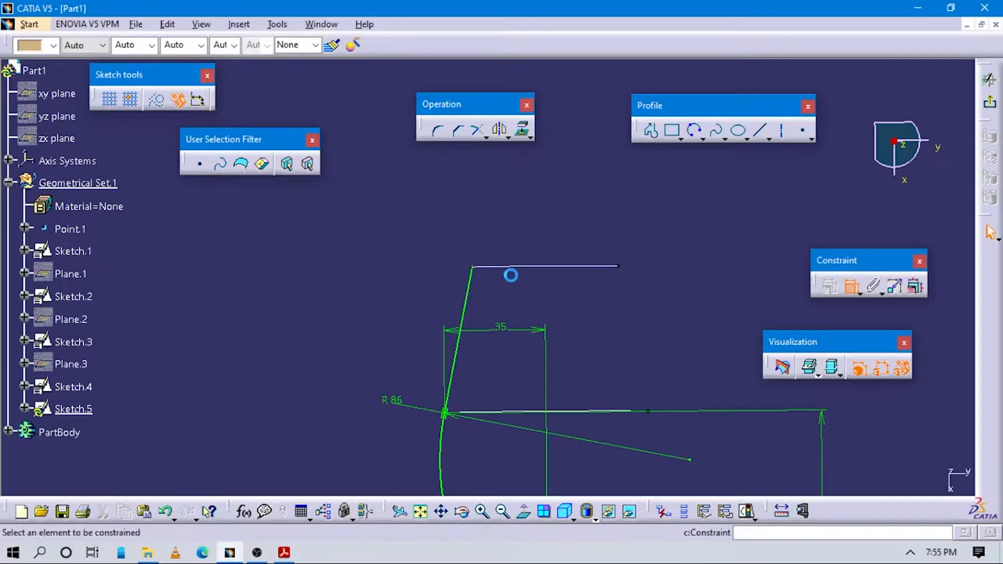
click(473, 267)
middle_drag(514, 355, 523, 358)
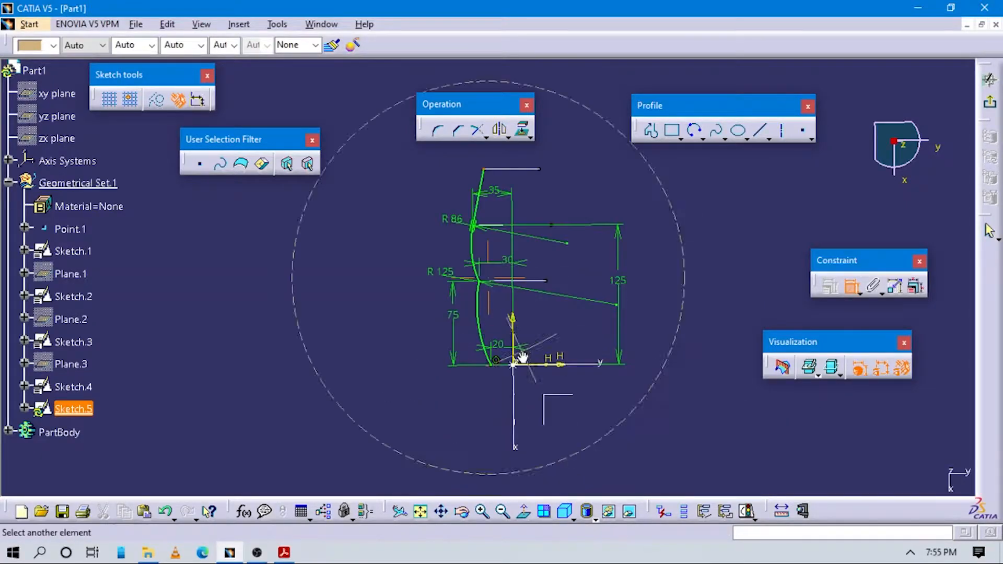
click(518, 349)
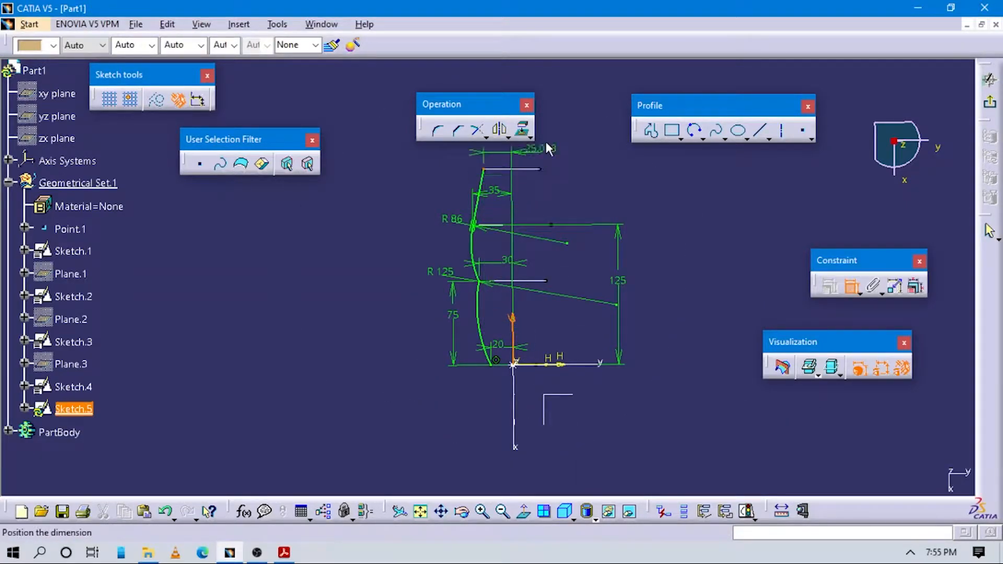
key(alt+Tab)
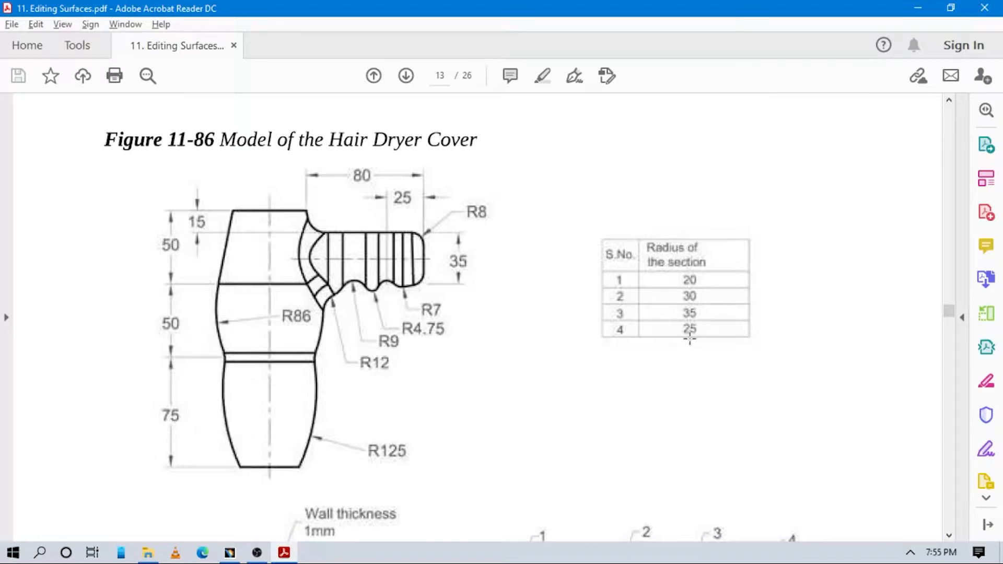
key(alt+Tab)
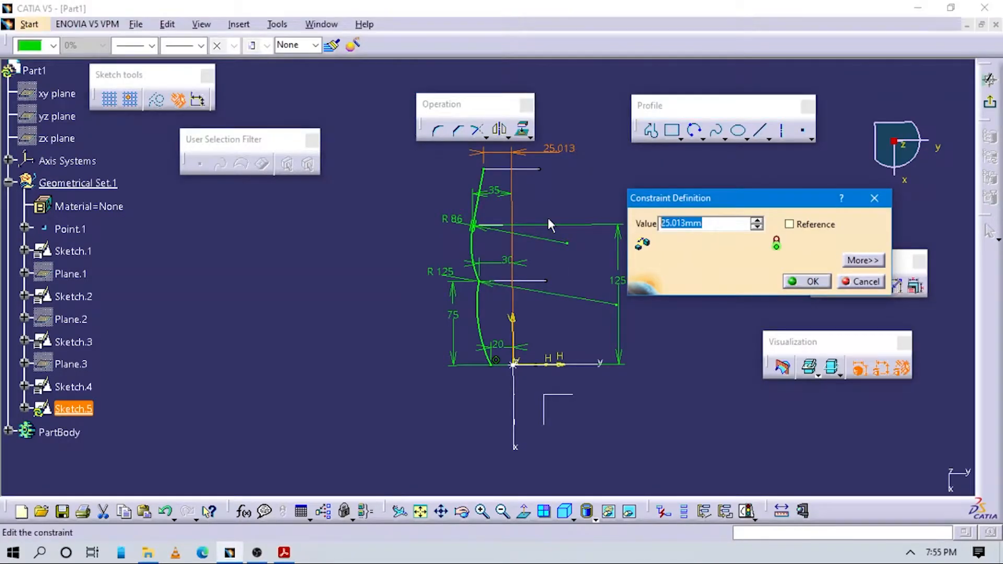
text(25)
key(Return)
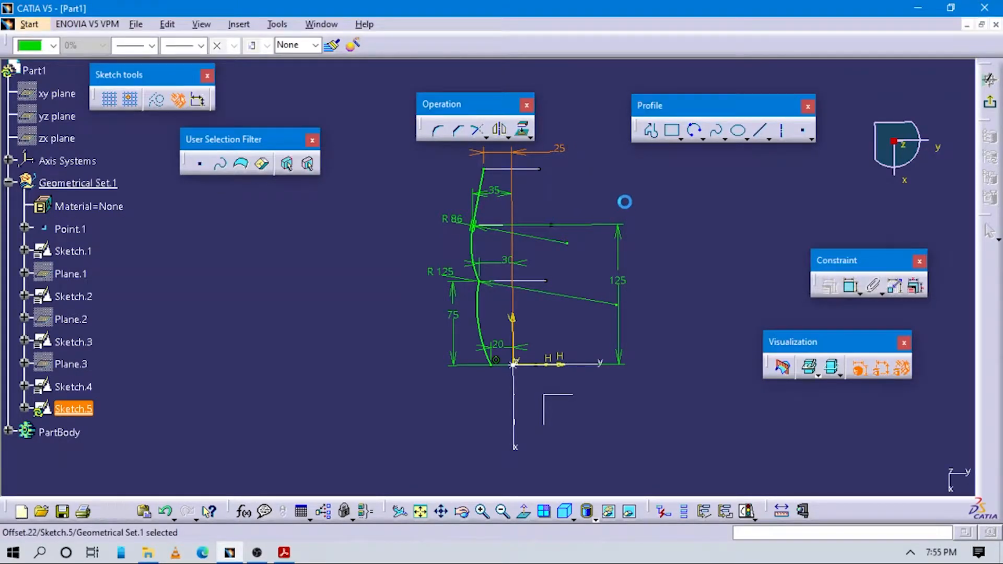
mouse_move(614, 325)
middle_down()
mouse_move(582, 276)
mouse_move(593, 311)
mouse_move(579, 347)
mouse_move(570, 326)
middle_up()
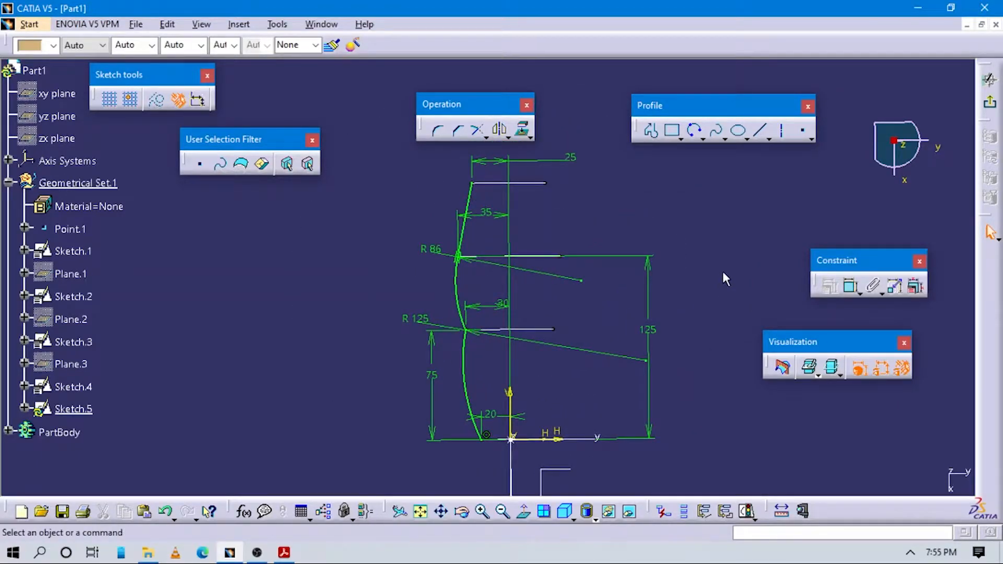
mouse_move(653, 403)
middle_down()
mouse_move(593, 381)
mouse_move(568, 316)
mouse_move(550, 359)
mouse_move(590, 398)
middle_up()
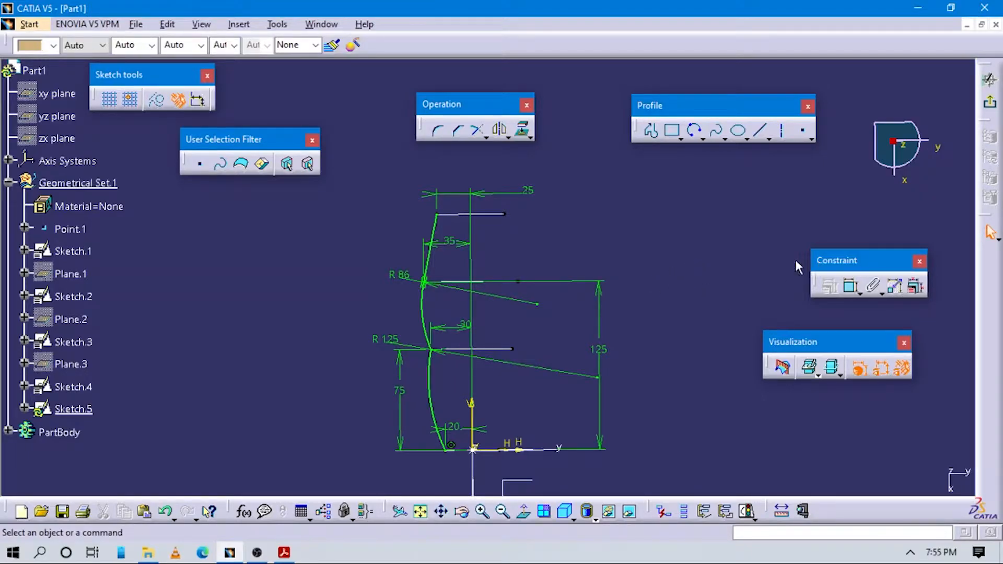
Exit the side guide curve sketch and deselect it in the 3D view
click(989, 103)
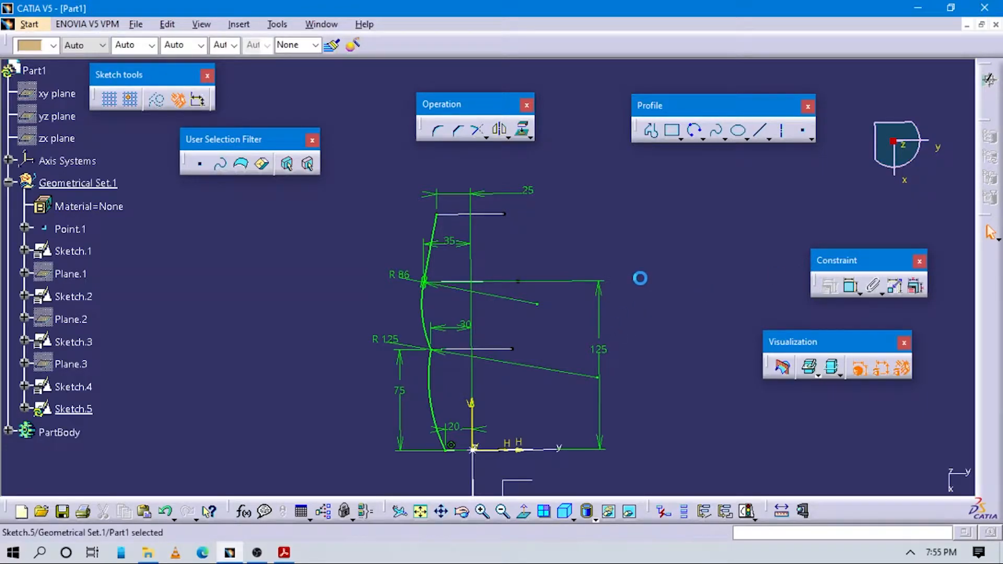
mouse_move(468, 417)
middle_down()
mouse_move(551, 352)
mouse_move(513, 363)
mouse_move(536, 405)
middle_up()
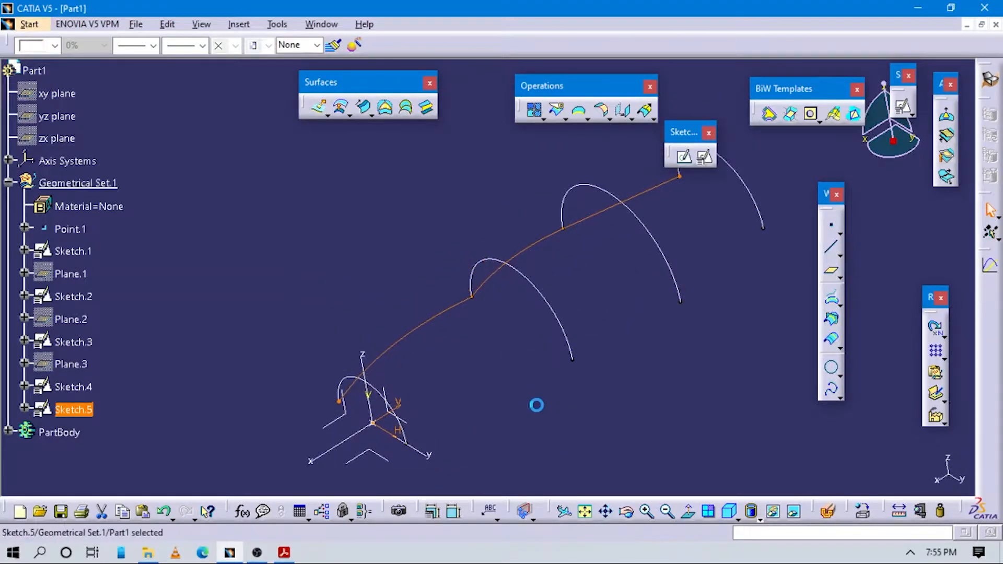
click(536, 405)
Mirror the side guide curve sketch about the zx plane with Symmetry to get the opposite guide curve
click(421, 328)
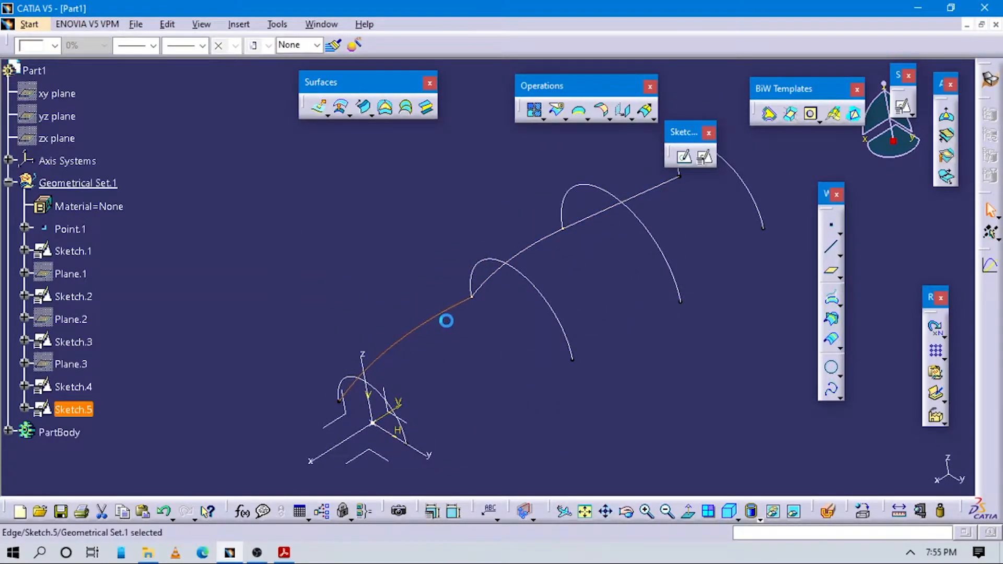
ctrl+click(537, 241)
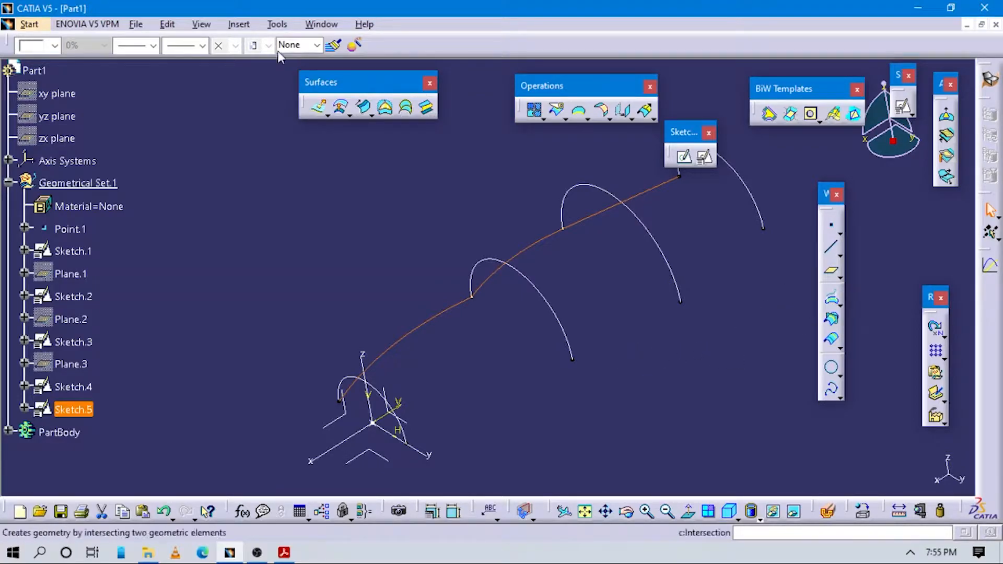
click(239, 24)
mouse_move(263, 204)
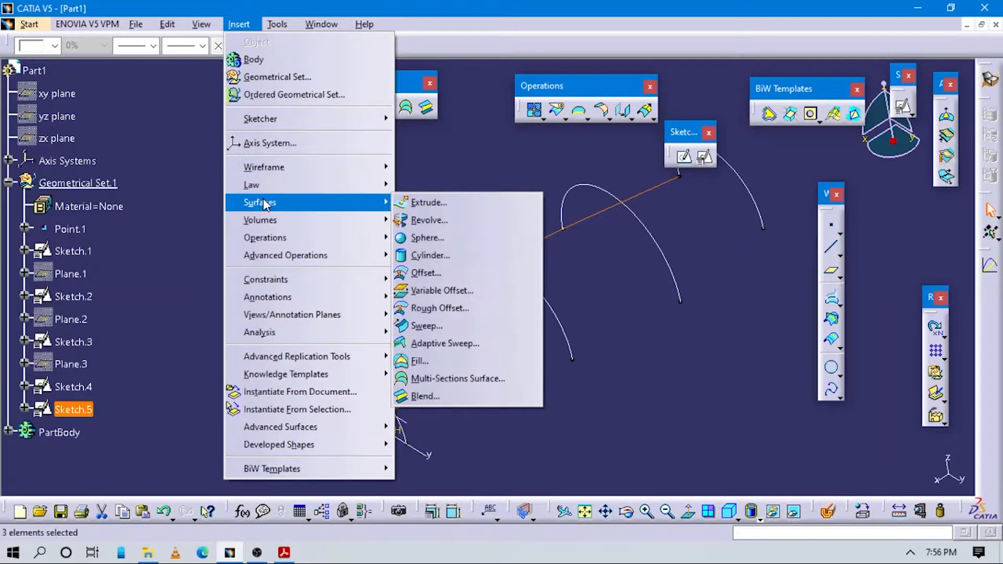
mouse_move(275, 237)
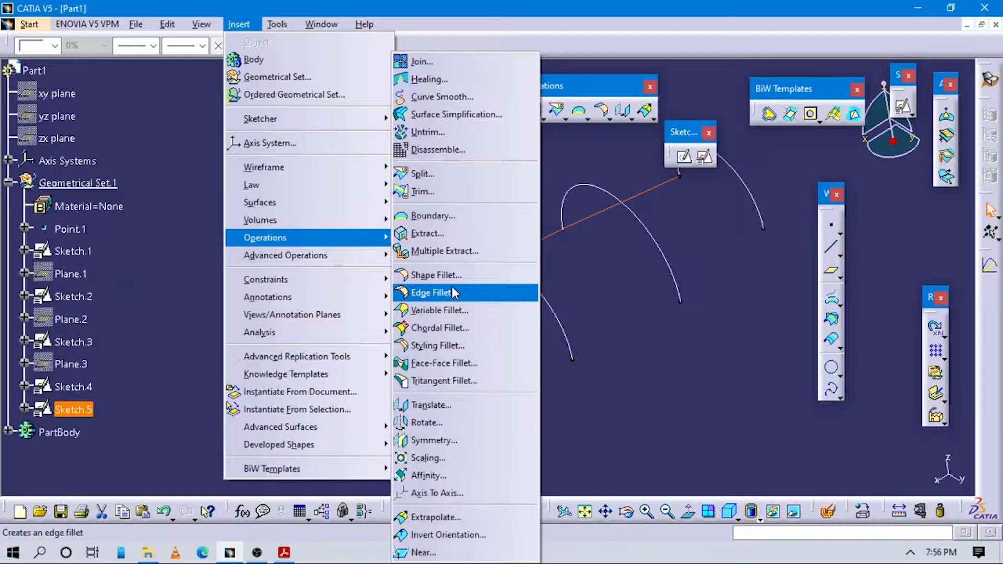
click(436, 440)
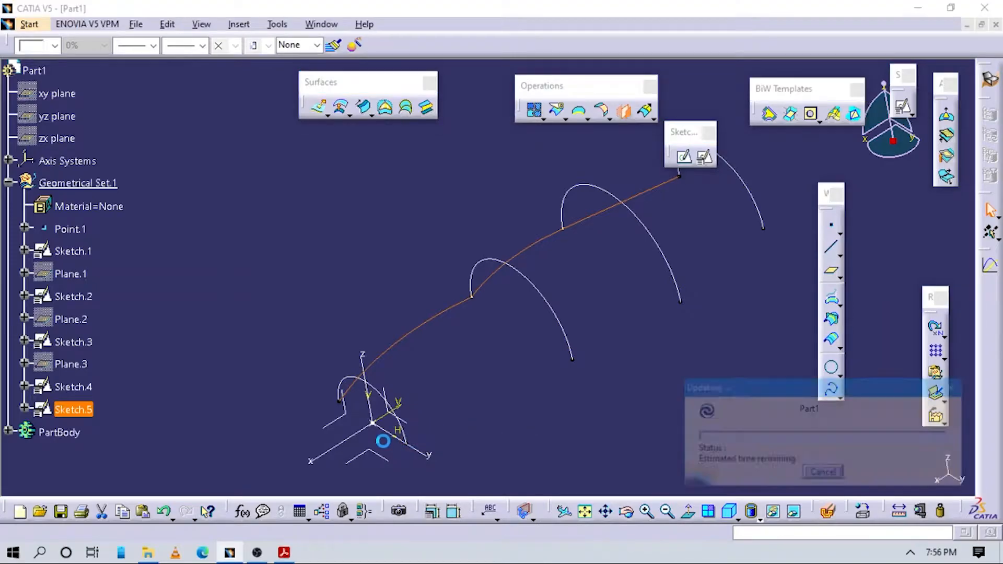
click(349, 416)
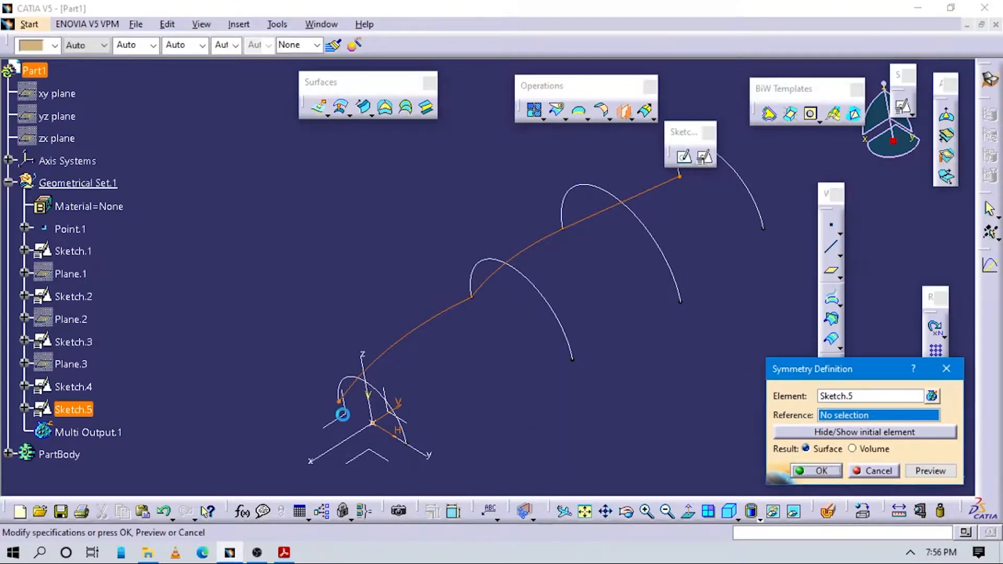
click(819, 471)
mouse_move(564, 404)
middle_down()
mouse_move(566, 412)
mouse_move(616, 354)
mouse_move(768, 301)
middle_up()
mouse_move(542, 272)
middle_down()
mouse_move(562, 390)
mouse_move(486, 302)
mouse_move(413, 261)
middle_up()
middle_drag(364, 238, 589, 483)
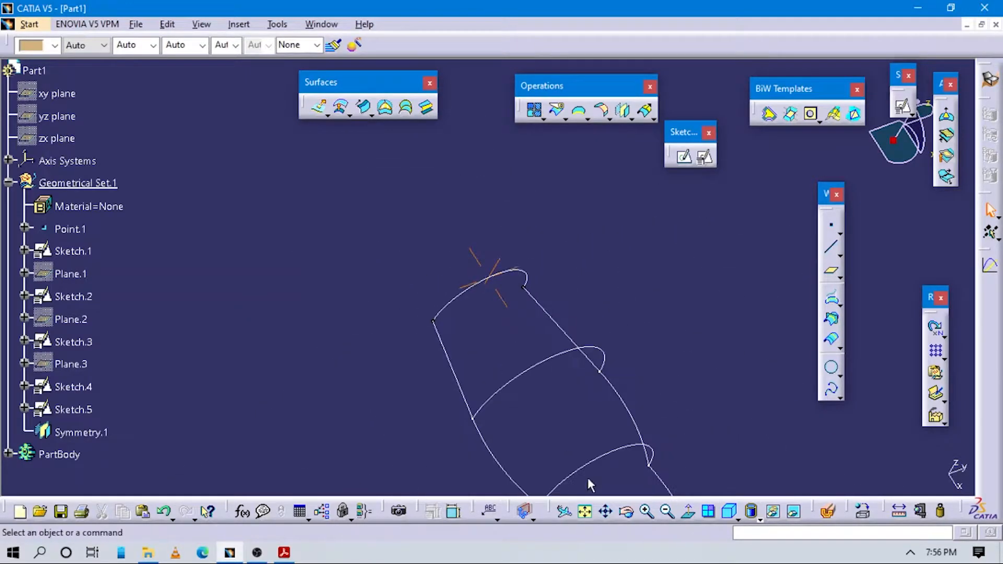
mouse_move(540, 351)
middle_down()
mouse_move(575, 336)
mouse_move(491, 381)
mouse_move(376, 208)
mouse_move(443, 219)
mouse_move(531, 432)
middle_up()
middle_drag(458, 415, 470, 378)
click(328, 368)
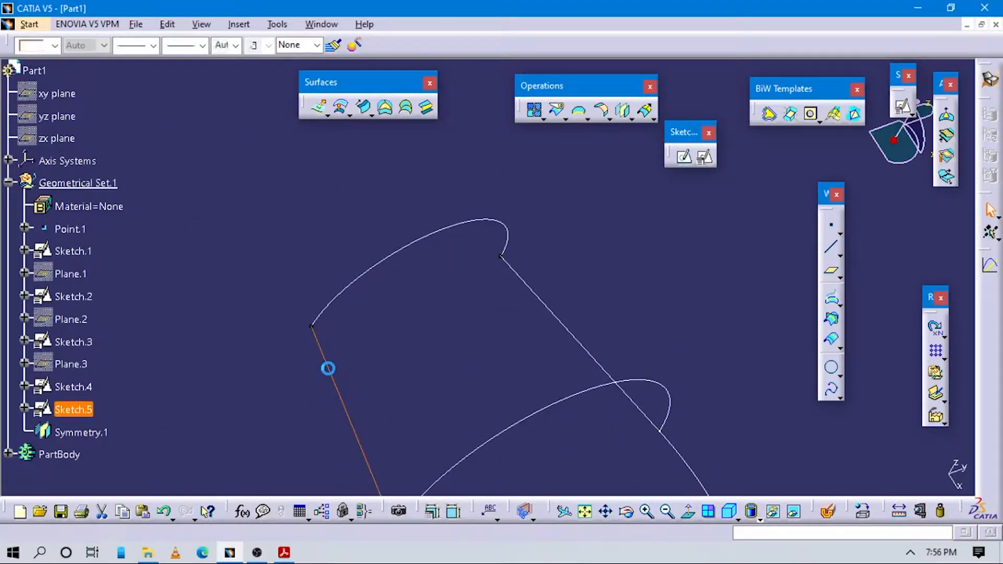
double_click(328, 368)
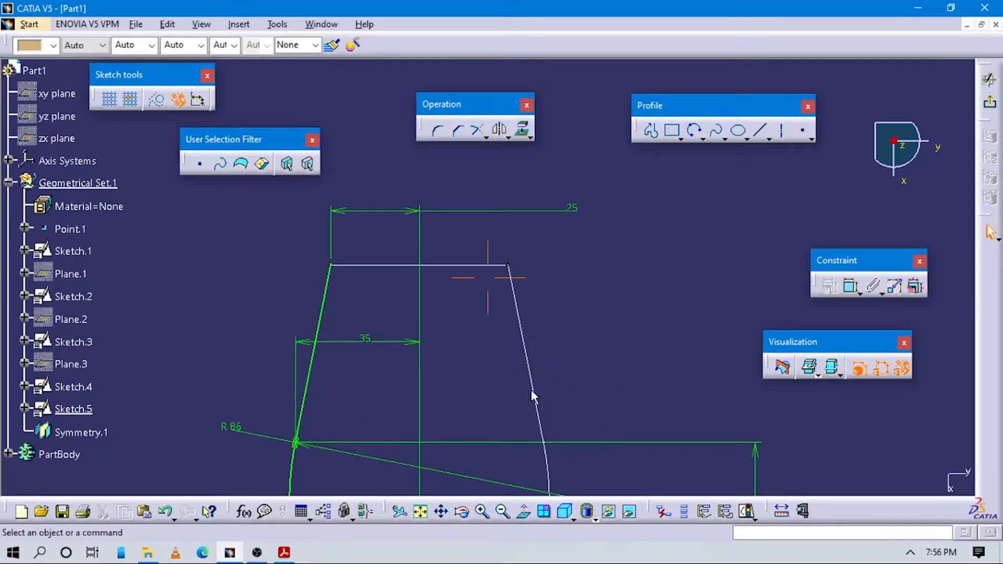
middle_drag(531, 393, 550, 351)
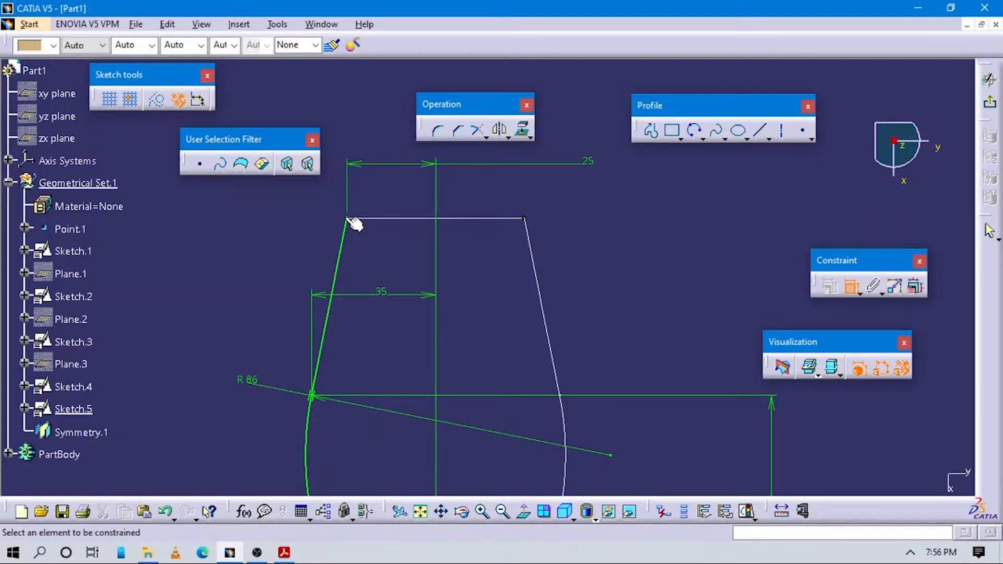
middle_drag(451, 345, 460, 400)
middle_drag(460, 400, 452, 277)
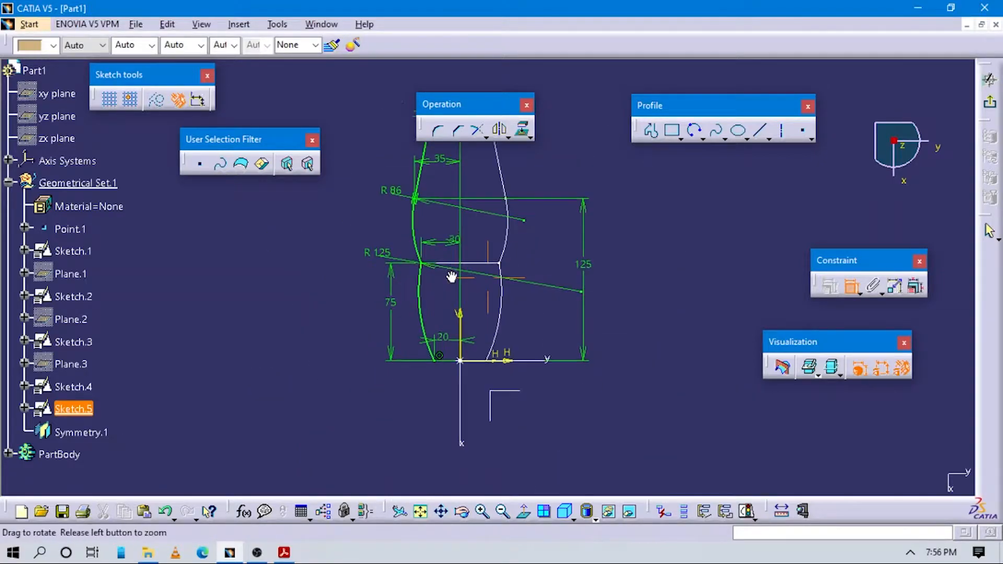
click(491, 365)
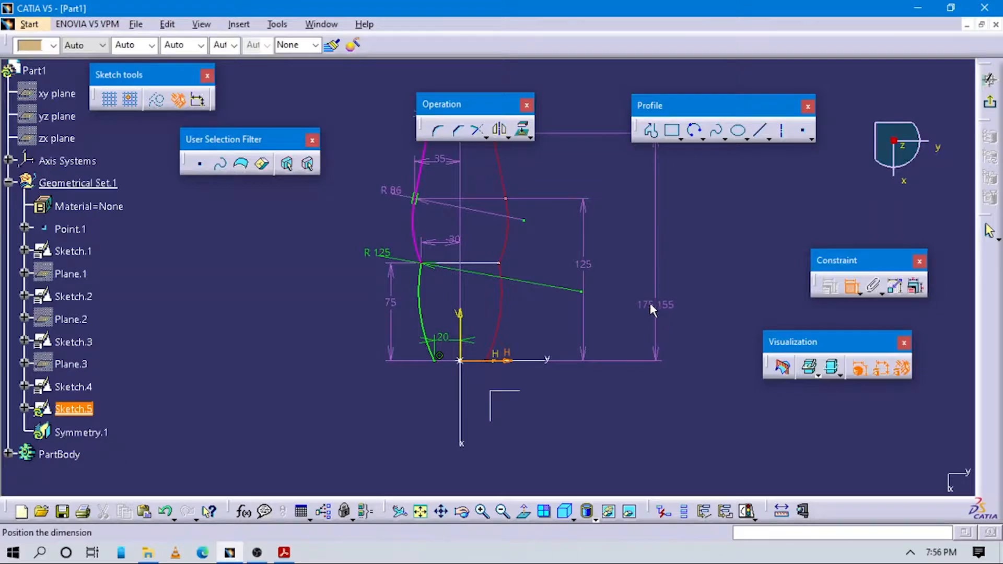
mouse_move(531, 236)
middle_down()
mouse_move(550, 365)
mouse_move(600, 284)
middle_up()
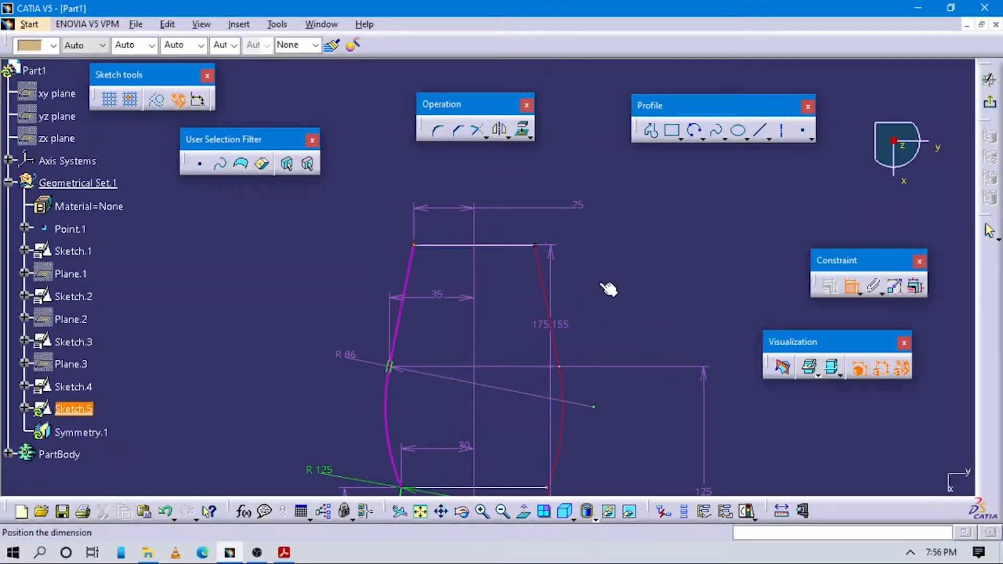
key(Escape)
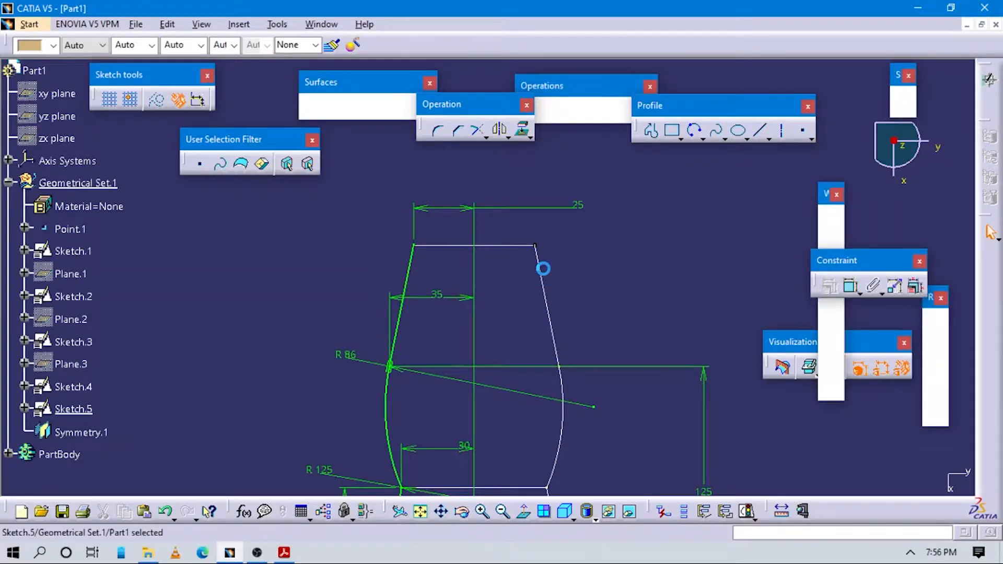
mouse_move(591, 255)
middle_down()
mouse_move(651, 406)
mouse_move(583, 348)
mouse_move(441, 354)
mouse_move(357, 275)
mouse_move(548, 352)
mouse_move(528, 298)
middle_up()
click(517, 383)
Start a multi-sections surface and select the four semicircular sketches as sections, in order from Sketch.1 to Sketch.4
middle_drag(483, 395, 481, 380)
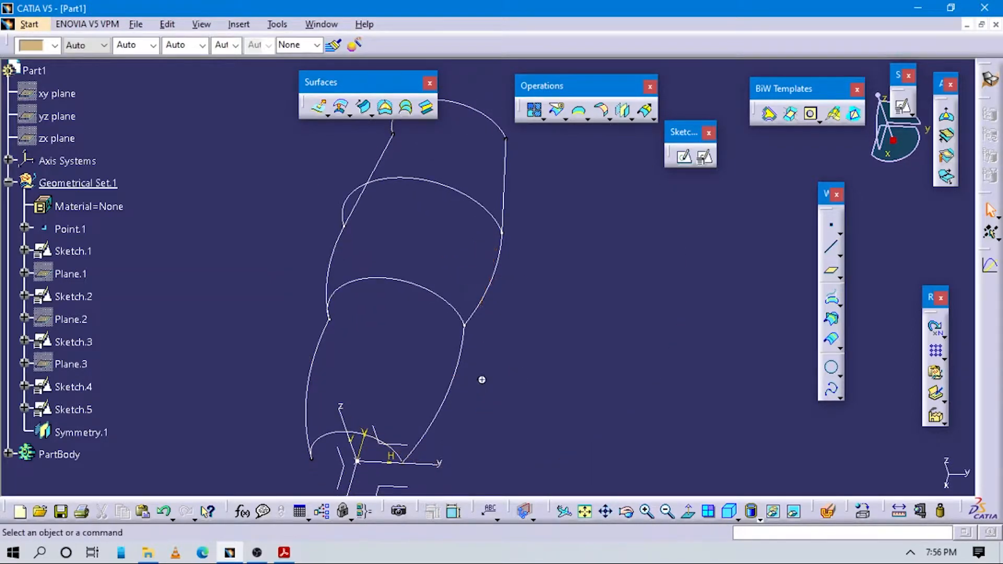
middle_drag(518, 340, 533, 360)
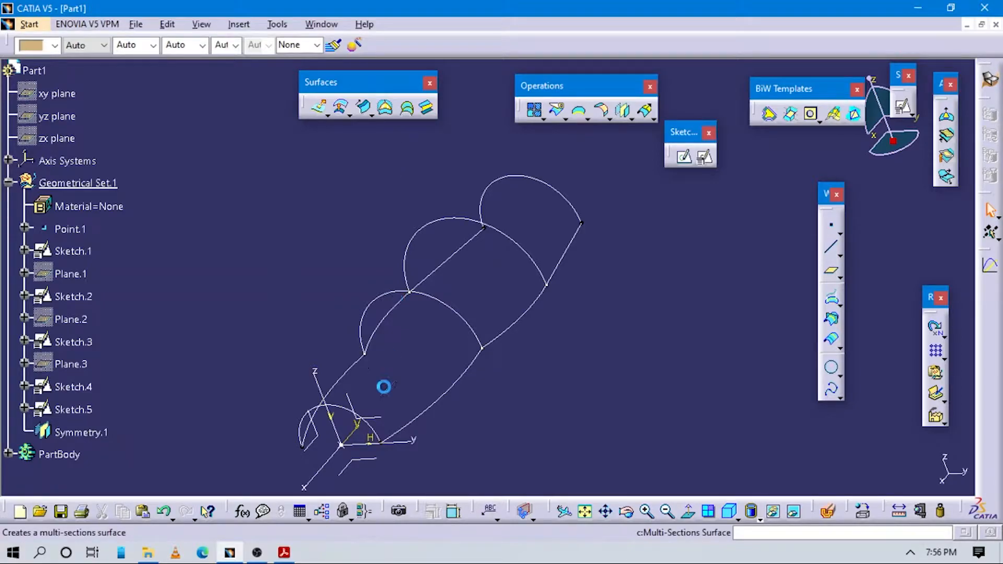
middle_drag(500, 354, 490, 387)
click(384, 365)
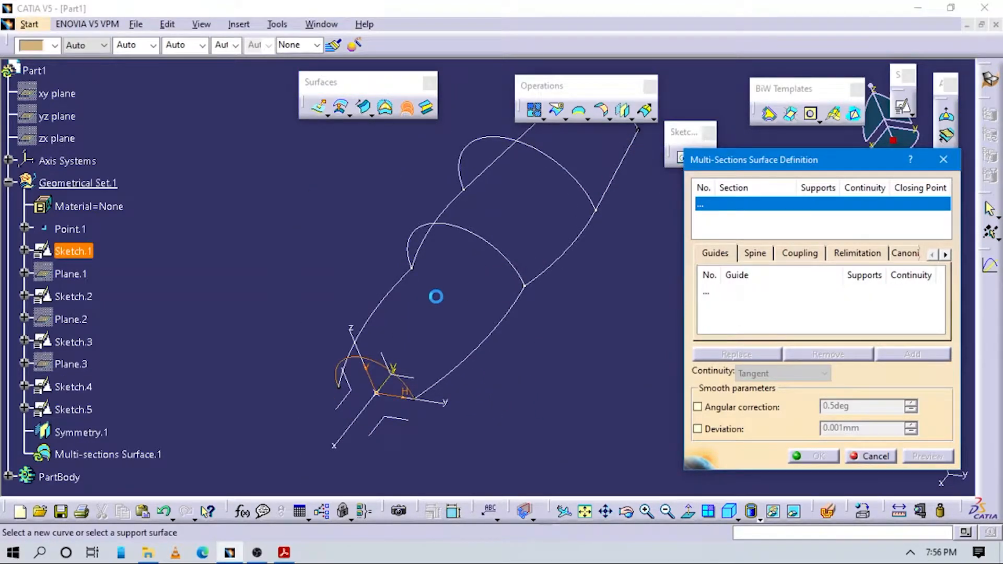
click(473, 233)
middle_drag(537, 126, 536, 177)
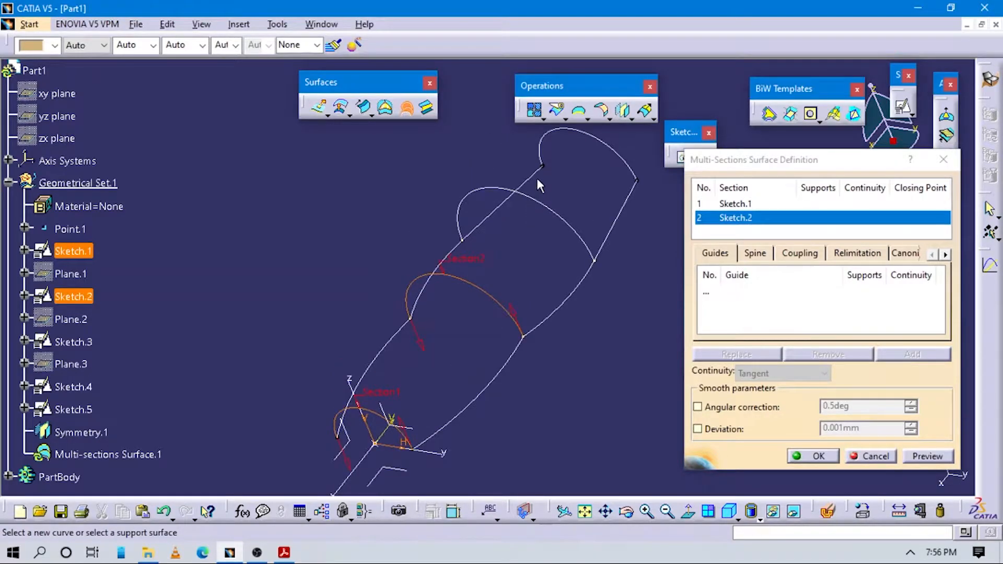
click(528, 198)
click(599, 140)
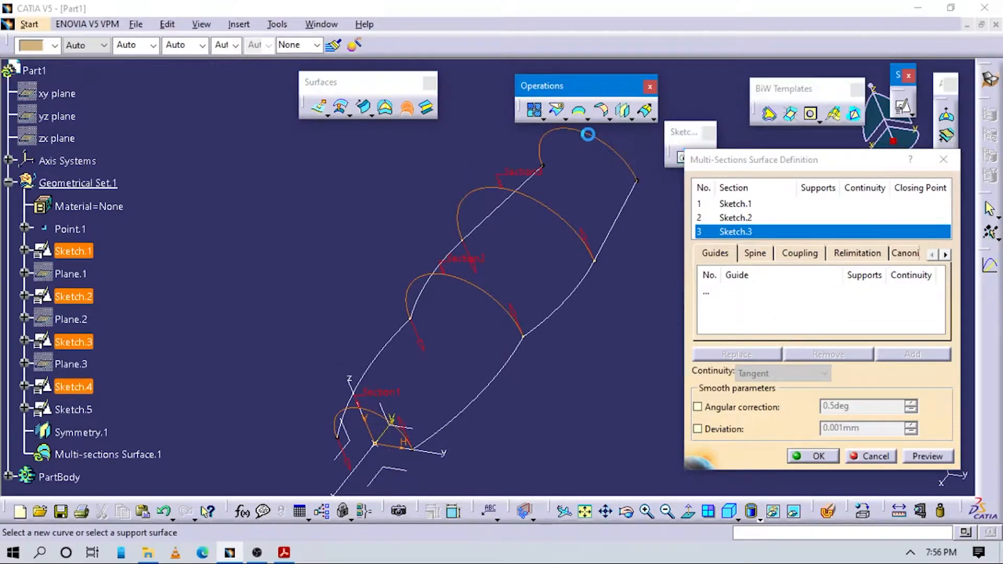
middle_drag(517, 397, 513, 413)
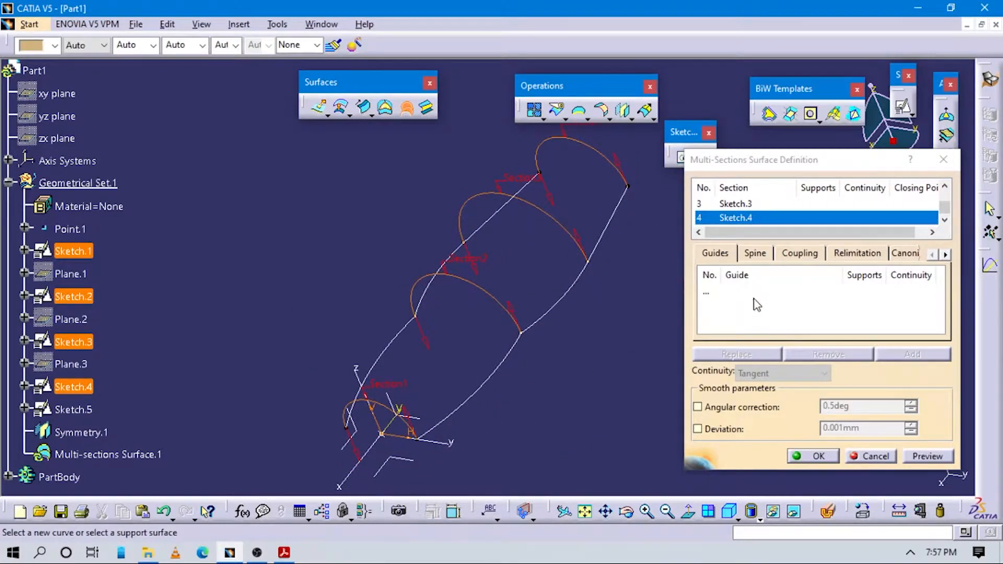
Add Sketch.5 and Symmetry.1 as guides of the multi-sections surface and try to generate it
click(708, 292)
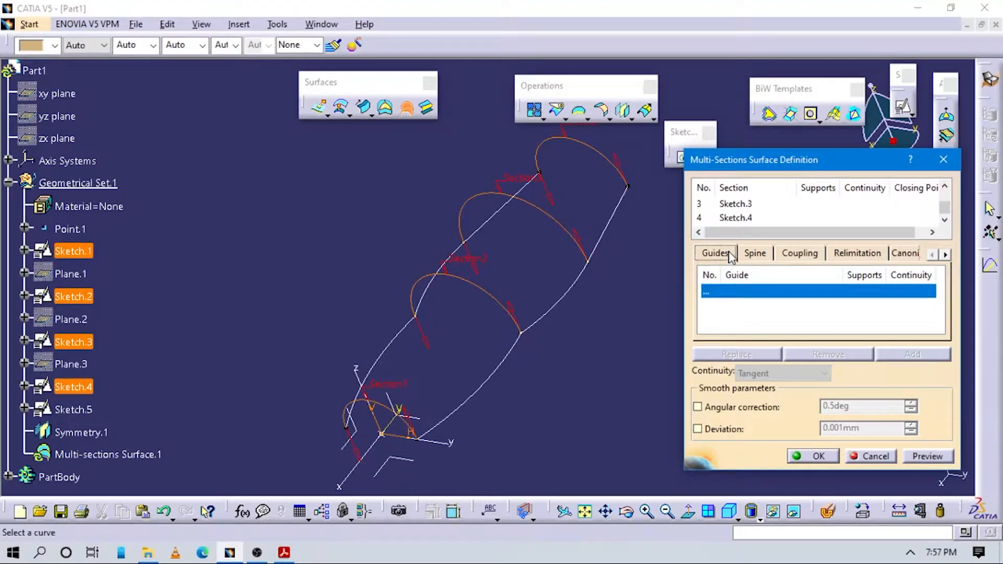
click(389, 346)
click(467, 390)
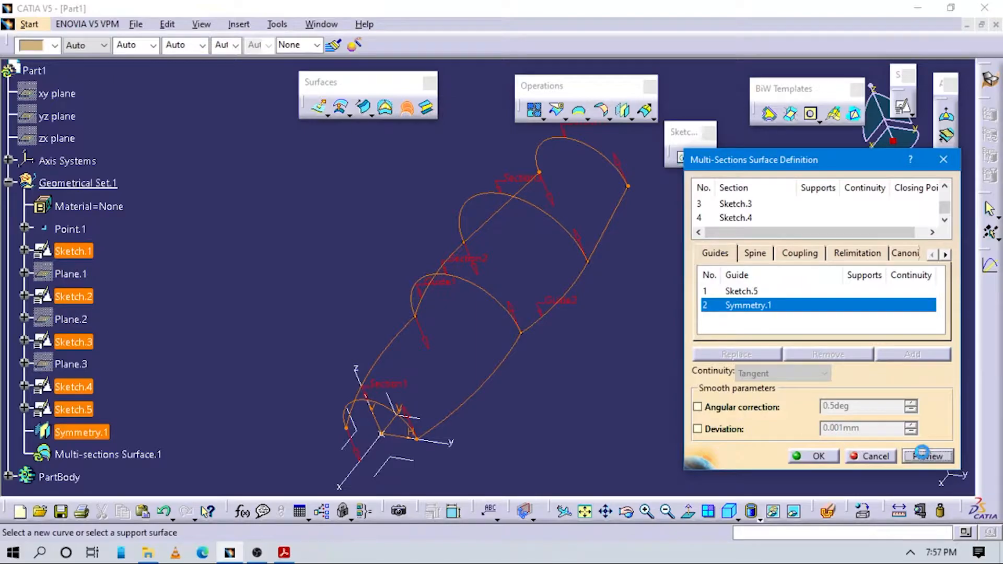
click(813, 456)
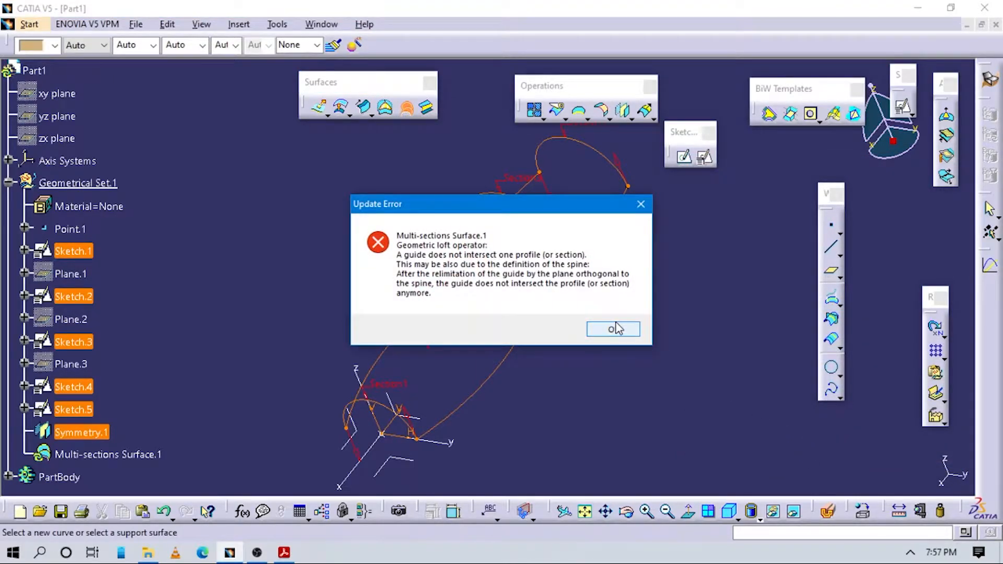
click(614, 328)
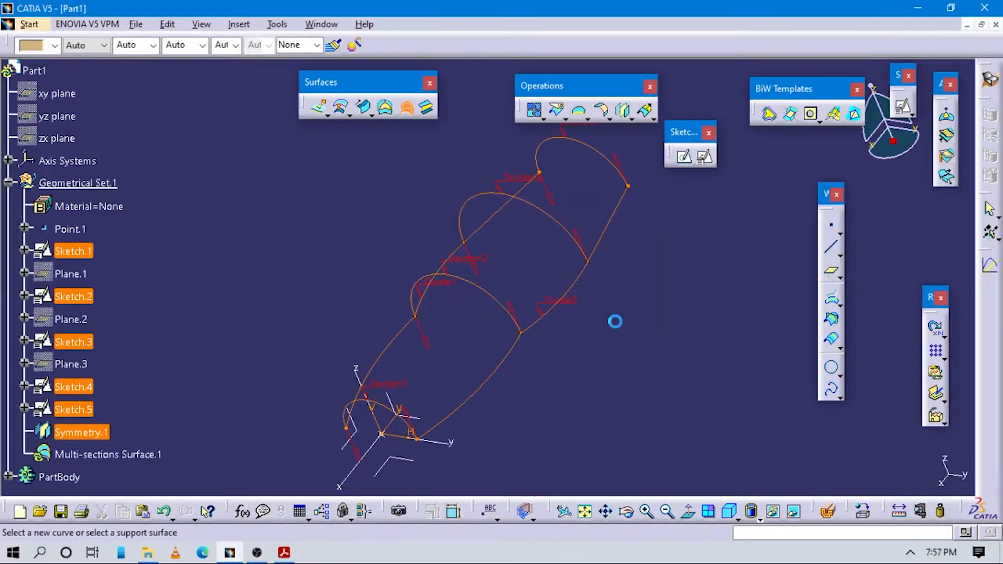
mouse_move(559, 365)
middle_down()
mouse_move(573, 394)
mouse_move(523, 366)
mouse_move(547, 320)
middle_up()
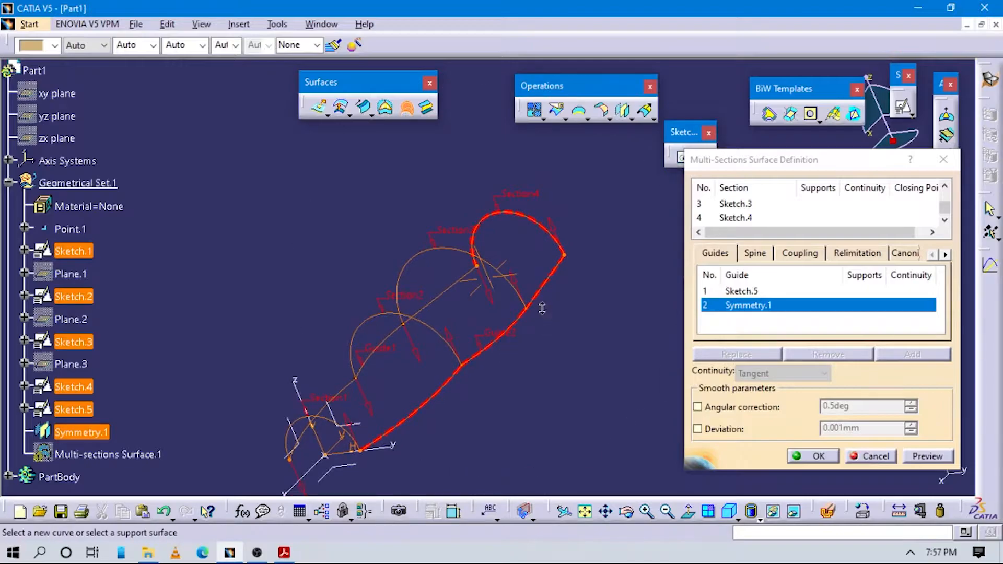
Remove Symmetry.1 from the guides, try to preview the surface with only Sketch.5, and close the multi-sections definition
right_click(756, 306)
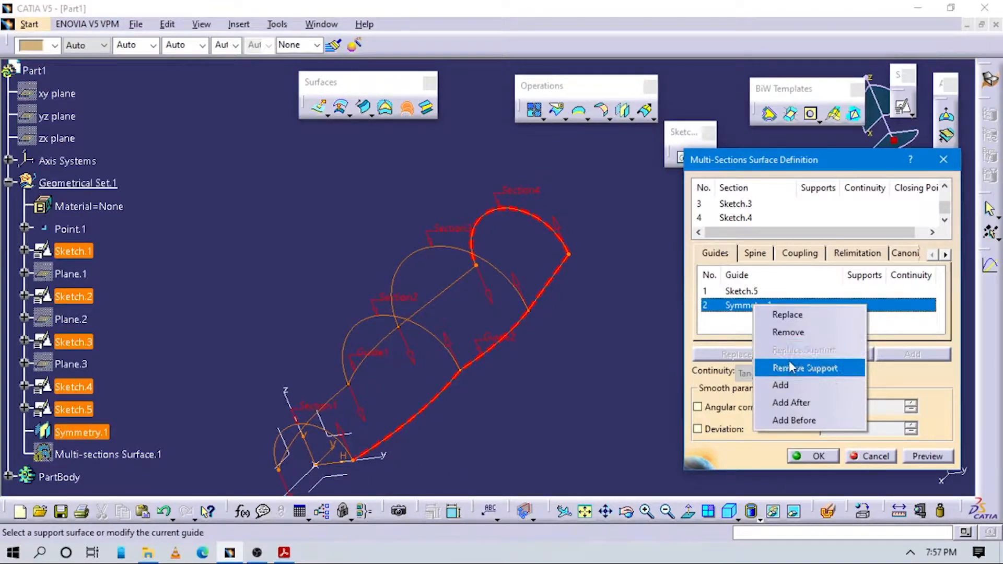
click(789, 332)
click(923, 456)
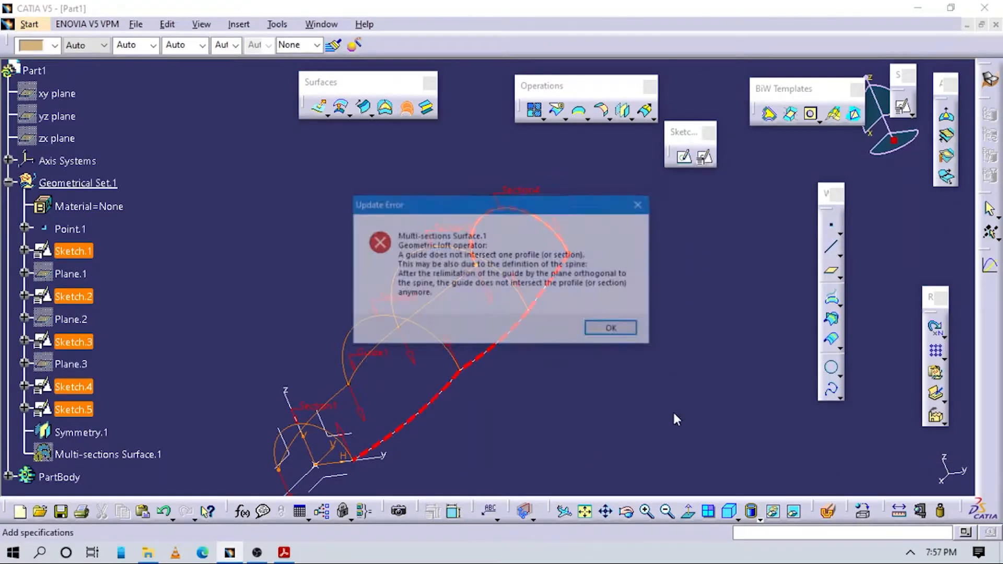
click(609, 327)
middle_drag(530, 378, 494, 443)
middle_drag(531, 322, 378, 200)
middle_drag(402, 300, 300, 319)
click(944, 160)
middle_drag(623, 292, 721, 187)
mouse_move(721, 187)
middle_down()
mouse_move(606, 386)
mouse_move(656, 327)
mouse_move(517, 340)
mouse_move(606, 320)
mouse_move(673, 256)
mouse_move(718, 306)
mouse_move(706, 401)
middle_up()
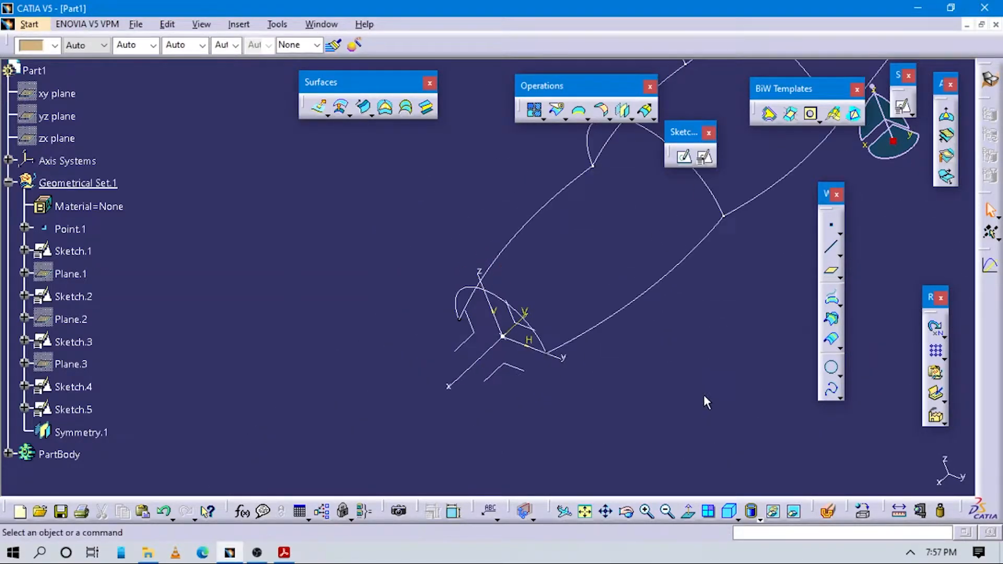
Delete the mirrored guide curve Symmetry.1
right_click(89, 434)
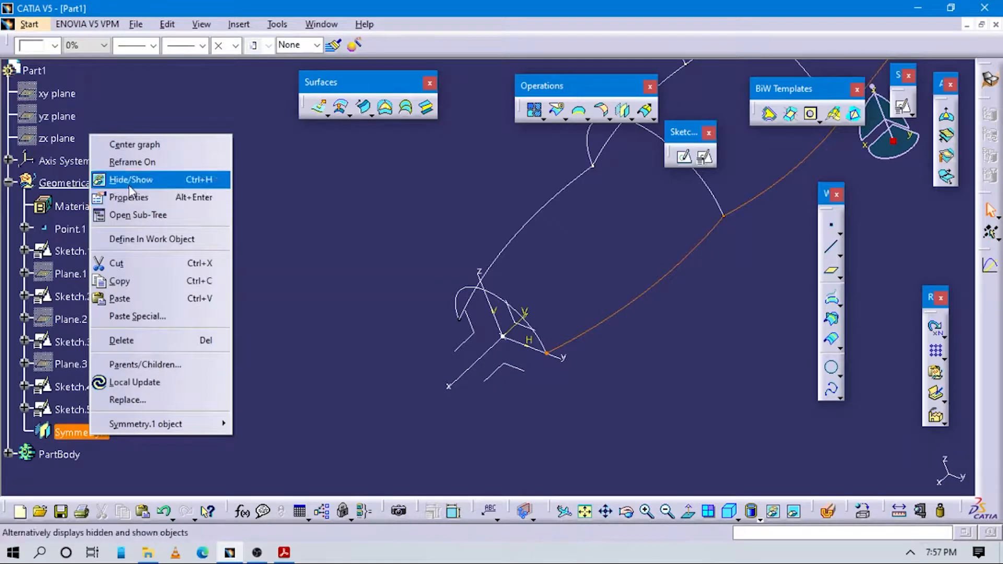
click(136, 340)
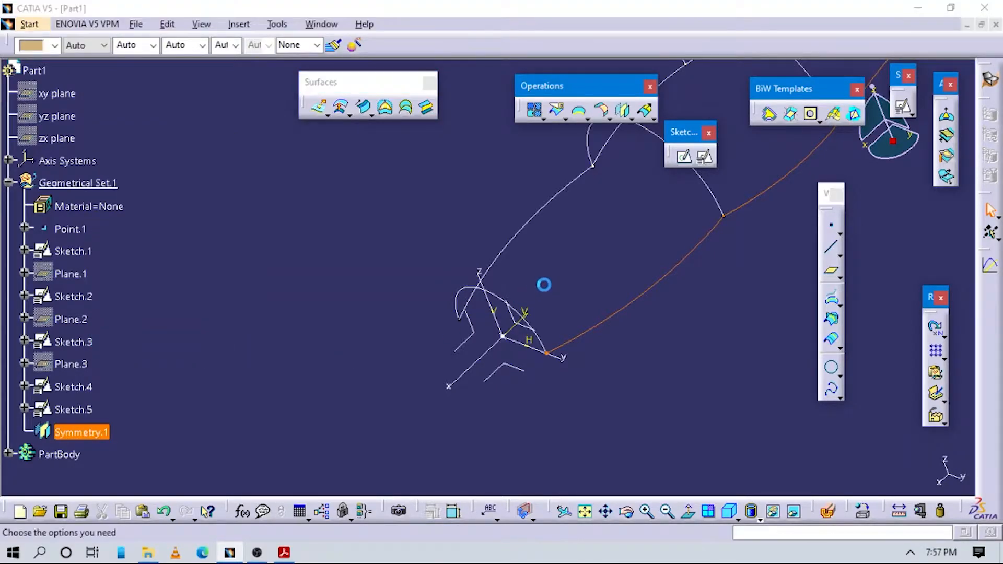
click(491, 329)
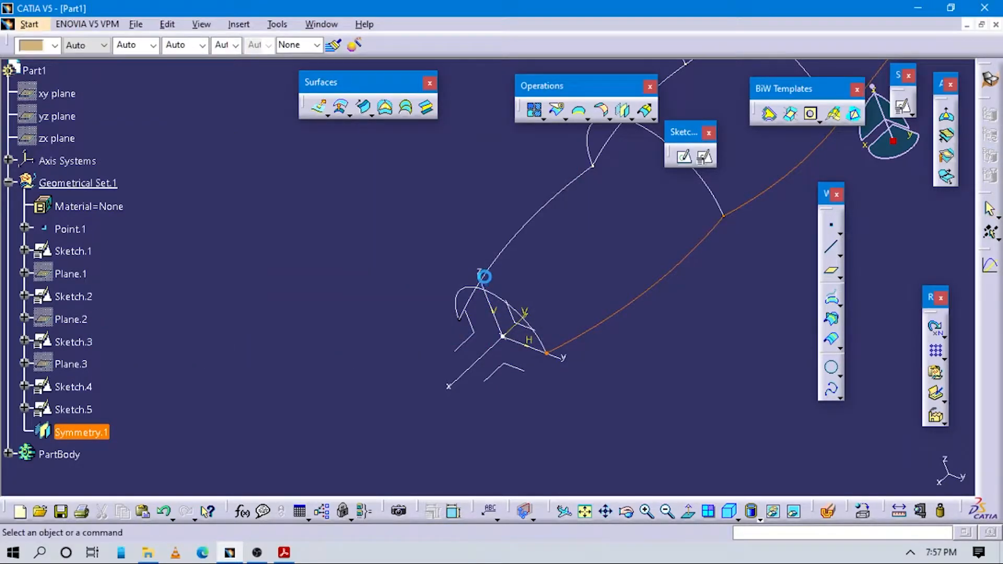
Open Sketch.5 for editing and check the upper line's end point against the end section
click(489, 263)
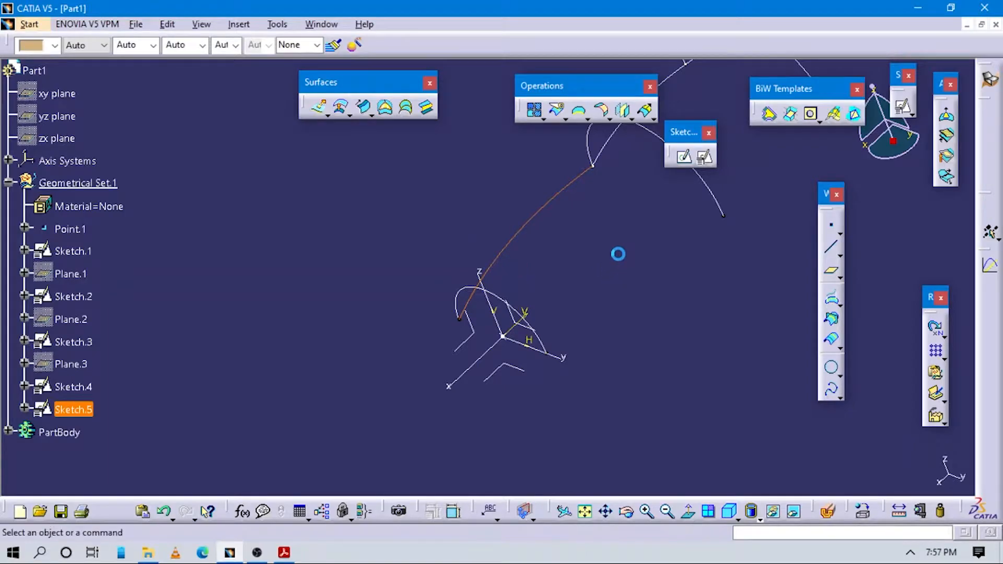
mouse_move(596, 241)
middle_down()
mouse_move(566, 336)
mouse_move(564, 246)
middle_up()
mouse_move(564, 358)
middle_down()
mouse_move(569, 209)
mouse_move(652, 314)
mouse_move(442, 407)
middle_up()
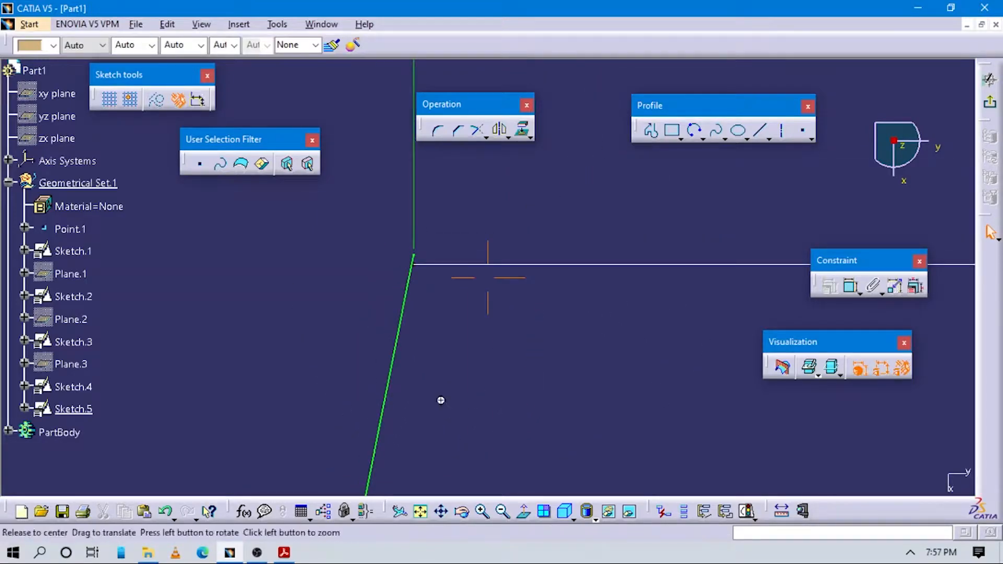
click(411, 263)
mouse_move(482, 315)
middle_down()
mouse_move(524, 419)
mouse_move(709, 354)
middle_up()
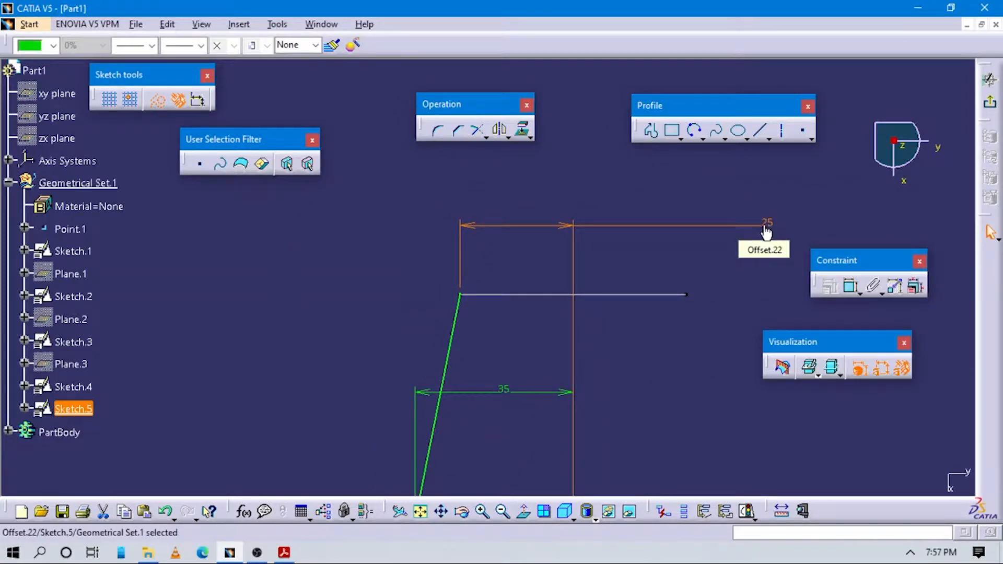
Delete the upper line and the R 86 arc of the guide sketch and undo that deletion
middle_drag(510, 403, 571, 225)
click(561, 318)
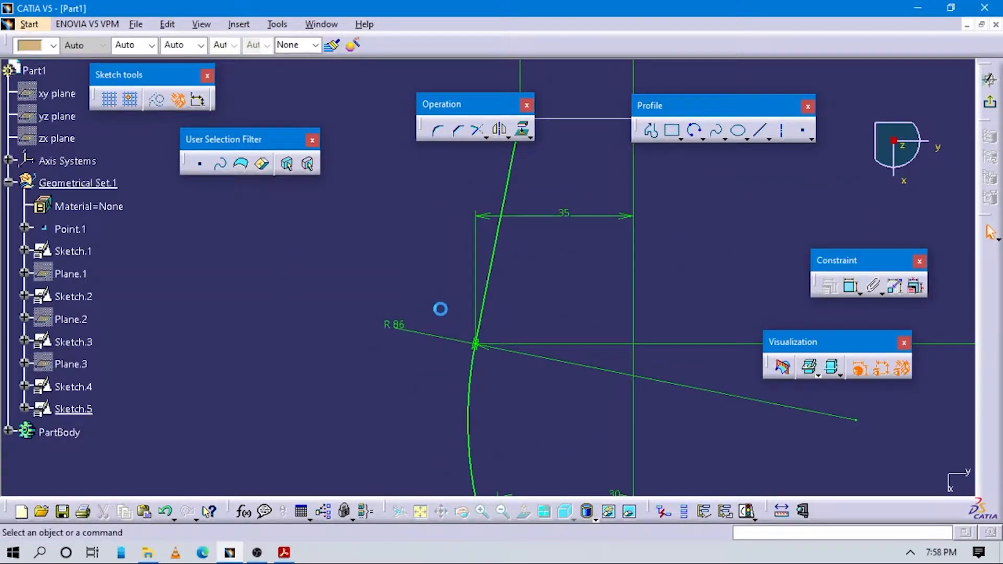
key(Delete)
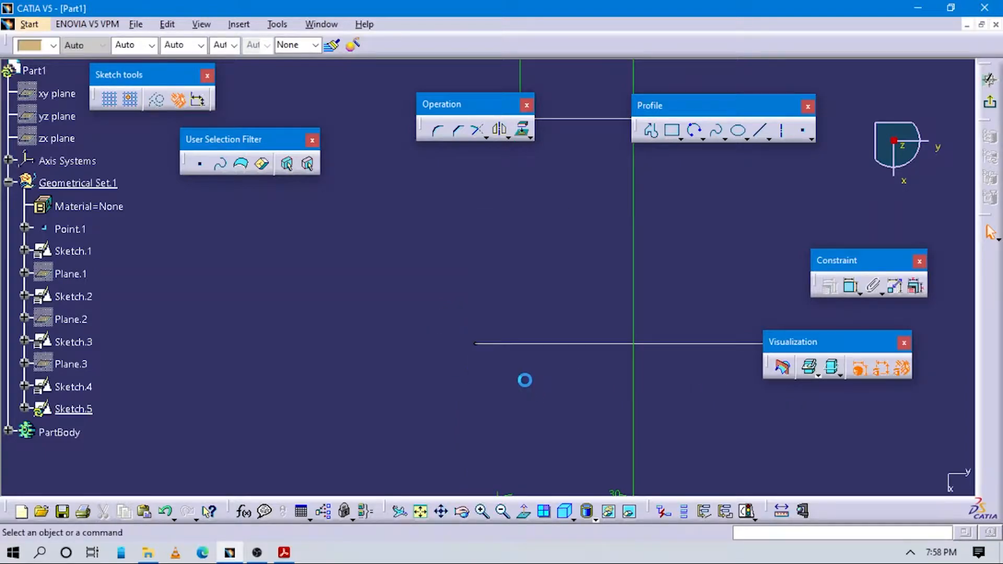
ctrl+middle_drag(484, 312, 650, 379)
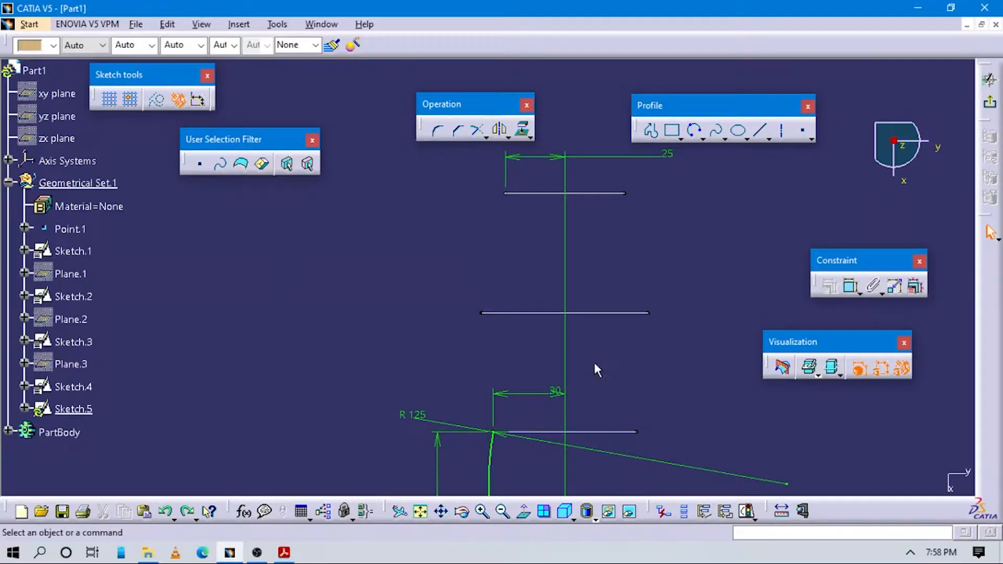
mouse_move(600, 365)
ctrl+middle_down()
mouse_move(611, 367)
mouse_move(585, 308)
ctrl+middle_up()
mouse_move(475, 413)
middle_down()
mouse_move(545, 356)
mouse_move(570, 261)
middle_up()
mouse_move(643, 311)
middle_down()
mouse_move(649, 317)
mouse_move(450, 337)
middle_up()
ctrl+middle_drag(449, 337, 414, 278)
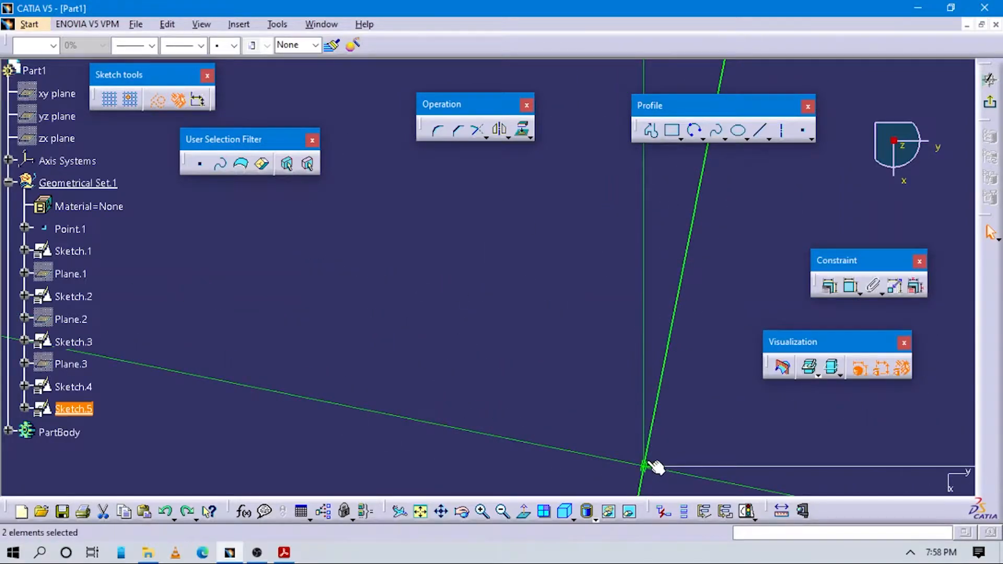
Delete the tangency constraint where the upper line meets the R 86 arc
click(648, 465)
middle_drag(700, 469, 622, 328)
mouse_move(622, 328)
ctrl+middle_down()
mouse_move(588, 264)
mouse_move(588, 219)
ctrl+middle_up()
click(675, 436)
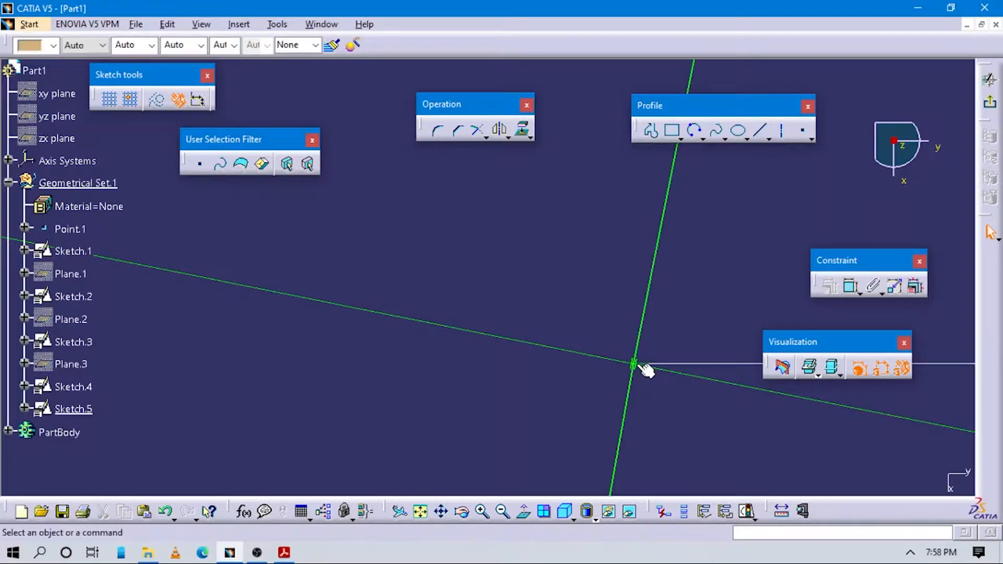
click(635, 364)
middle_drag(588, 409, 522, 412)
ctrl+middle_drag(523, 412, 588, 381)
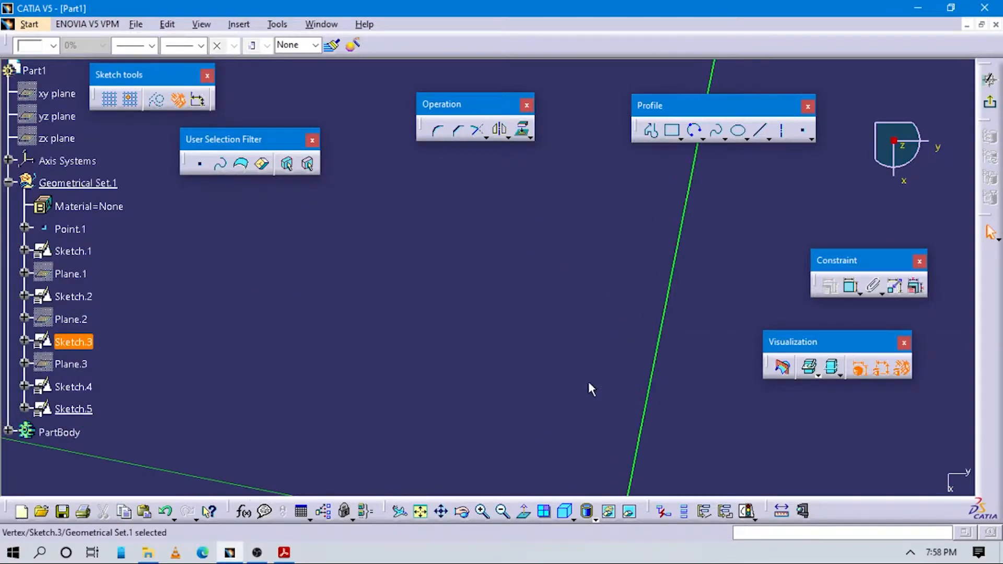
click(667, 434)
middle_drag(600, 273, 564, 368)
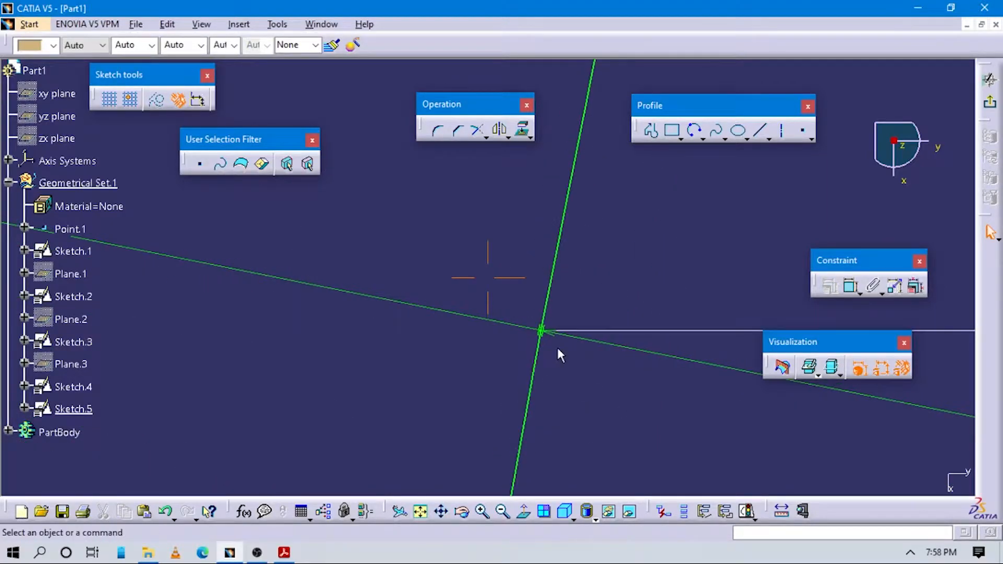
click(539, 329)
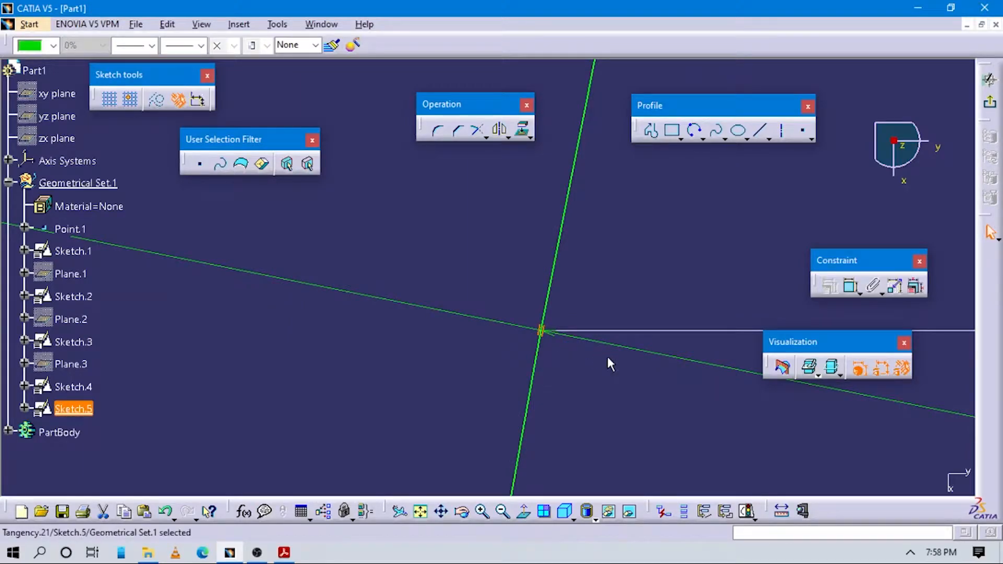
key(Delete)
Try to dimension the vertical distance from the horizontal axis to the end point of the Sketch.4 section
middle_drag(607, 297, 623, 335)
mouse_move(635, 211)
middle_down()
mouse_move(639, 481)
mouse_move(649, 316)
mouse_move(708, 346)
middle_up()
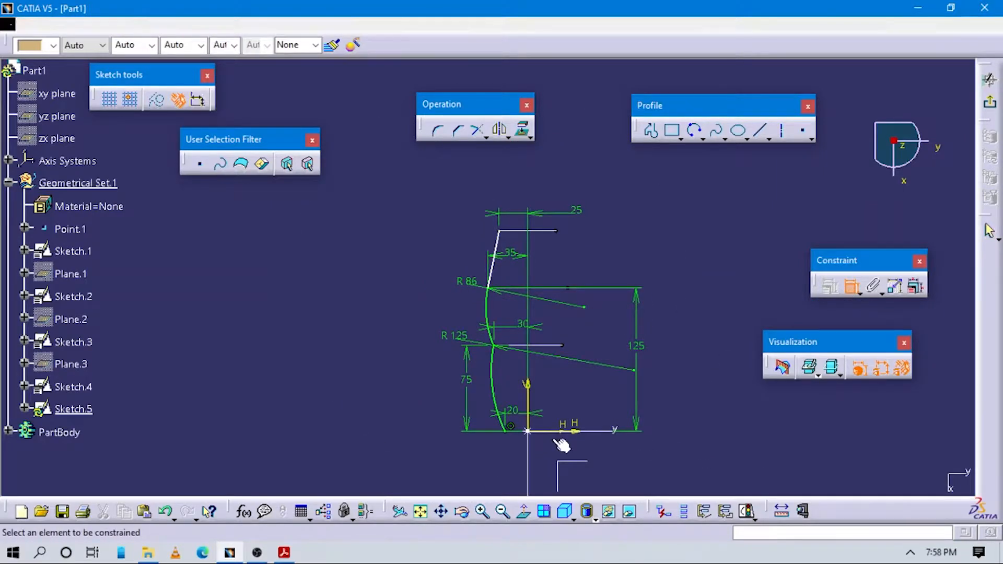
click(502, 254)
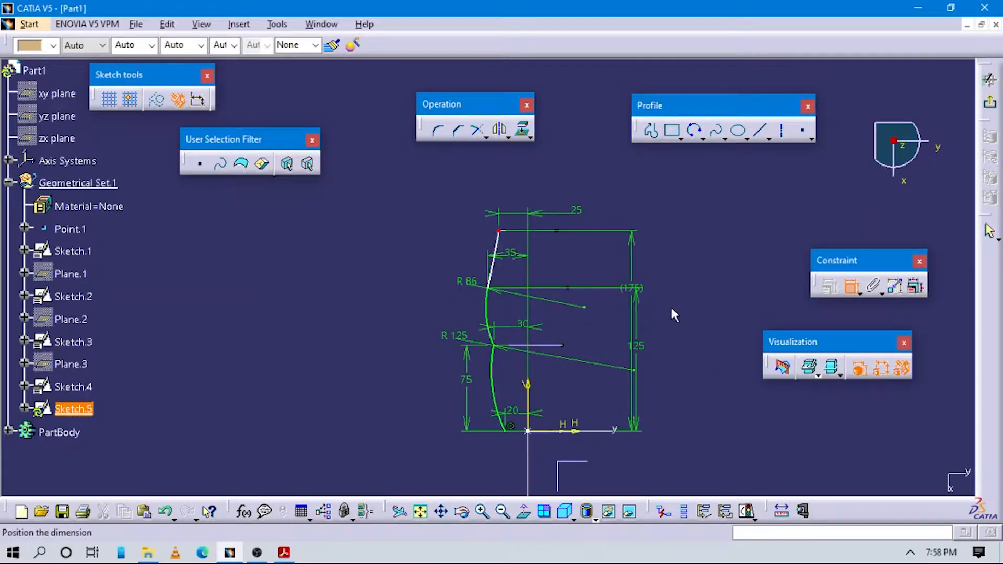
mouse_move(613, 324)
middle_down()
mouse_move(532, 164)
mouse_move(535, 144)
middle_up()
mouse_move(557, 311)
middle_down()
mouse_move(513, 448)
mouse_move(407, 199)
mouse_move(405, 170)
middle_up()
mouse_move(343, 390)
middle_down()
mouse_move(470, 224)
mouse_move(475, 198)
middle_up()
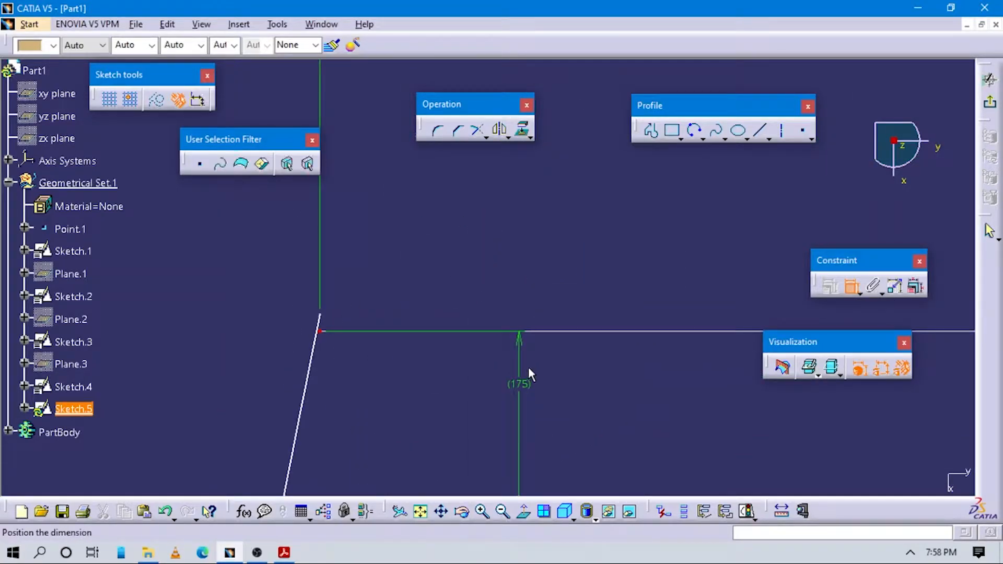
click(553, 363)
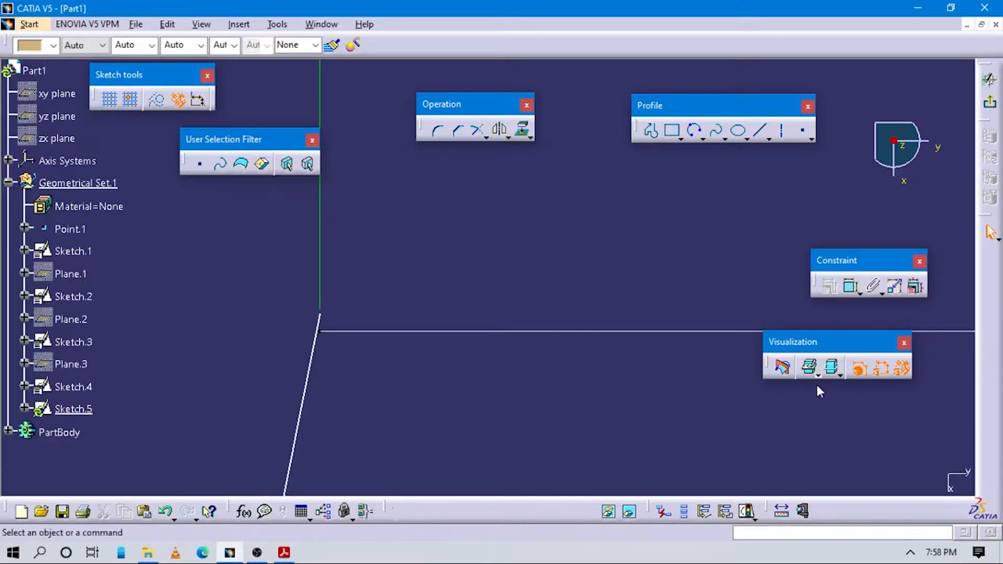
Dimension the upper line's free end from the horizontal axis and set the distance to 50+50+75
click(320, 312)
middle_drag(462, 320, 587, 510)
mouse_move(590, 448)
middle_down()
mouse_move(681, 559)
mouse_move(649, 354)
mouse_move(552, 421)
middle_up()
click(717, 313)
double_click(734, 314)
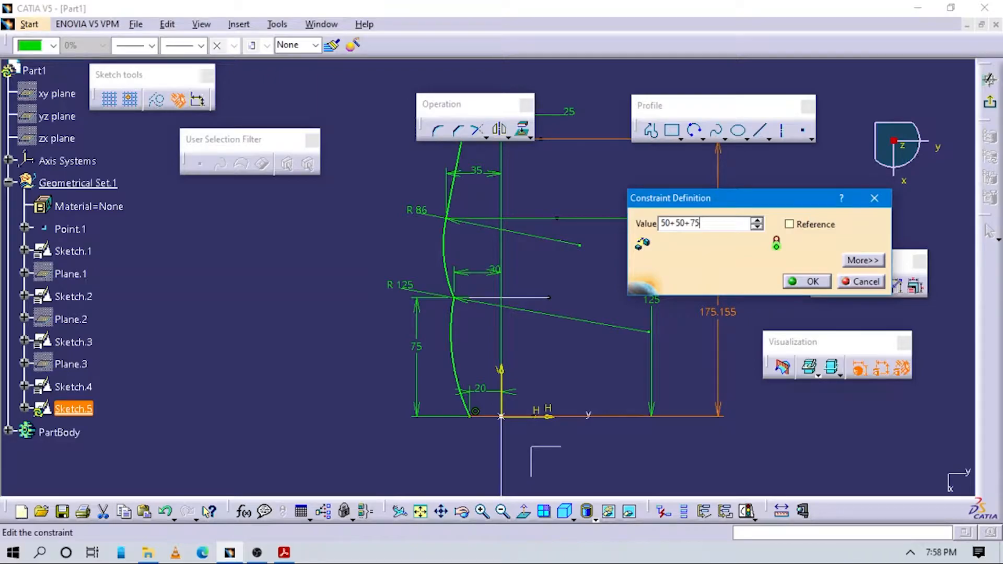
key(Return)
Try to add a tangency constraint between the upper line and the R 86 arc
middle_drag(540, 272, 639, 381)
click(639, 381)
middle_drag(639, 381, 622, 309)
click(669, 466)
mouse_move(669, 466)
middle_down()
mouse_move(657, 410)
mouse_move(617, 335)
middle_up()
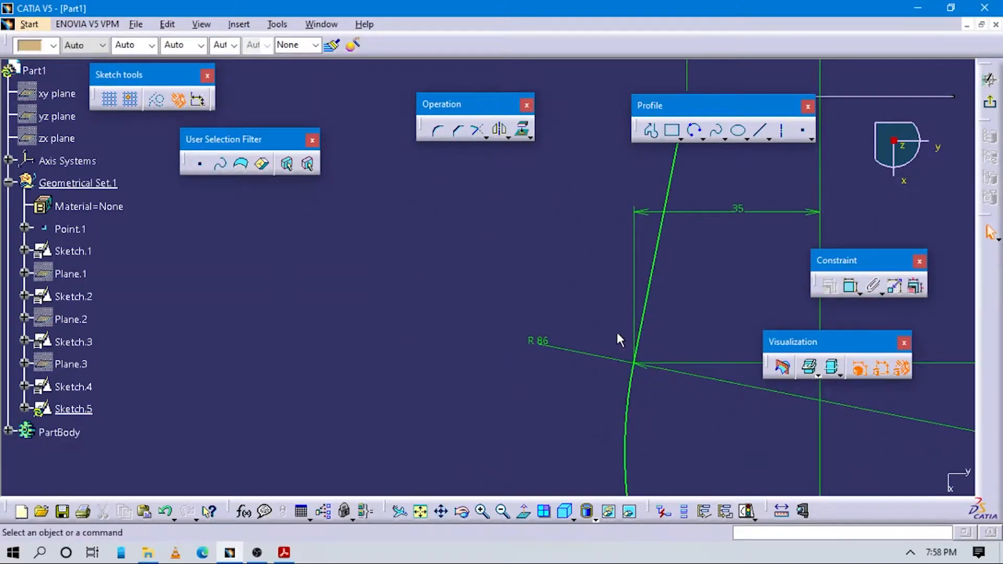
click(644, 312)
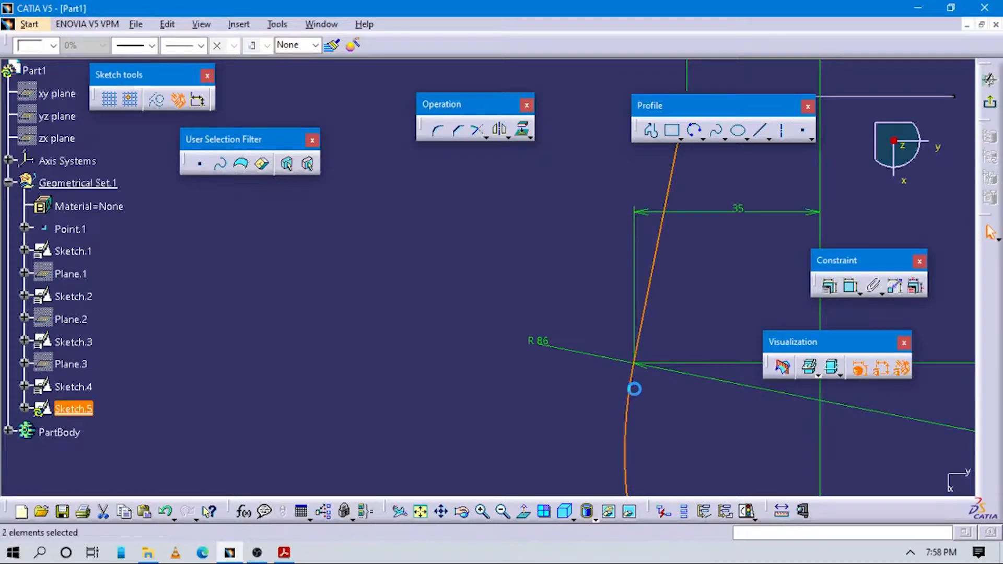
click(836, 288)
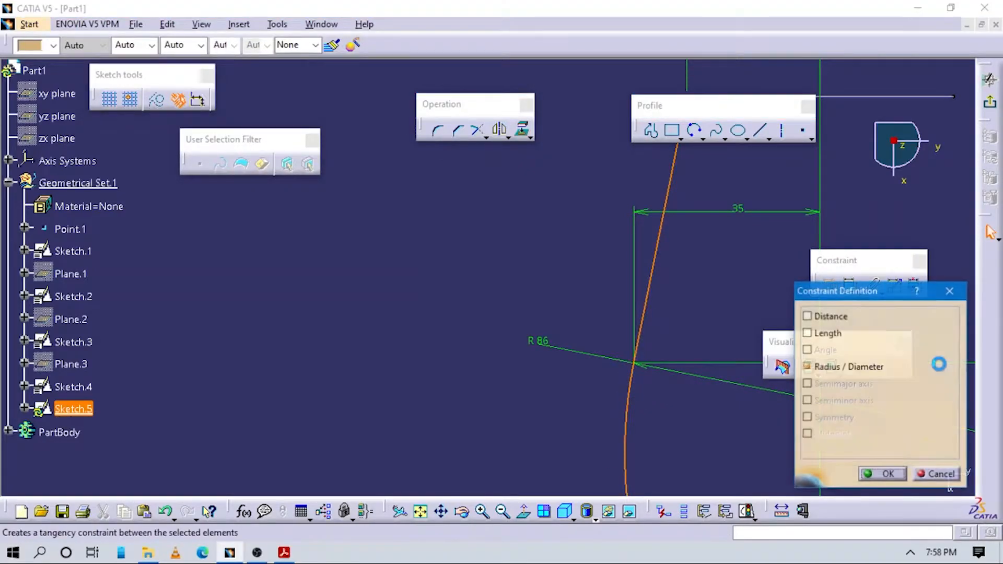
click(914, 368)
click(950, 291)
Exit the side guide curve sketch and deselect it in the 3D view
middle_drag(725, 330, 740, 397)
middle_drag(756, 466, 747, 502)
middle_drag(686, 413, 661, 389)
double_click(627, 274)
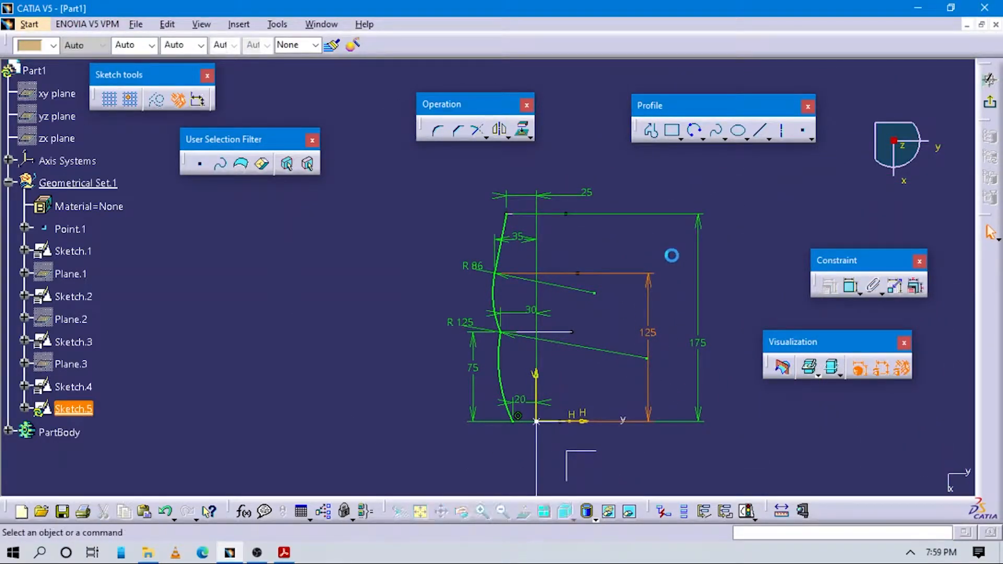
middle_drag(620, 428, 620, 429)
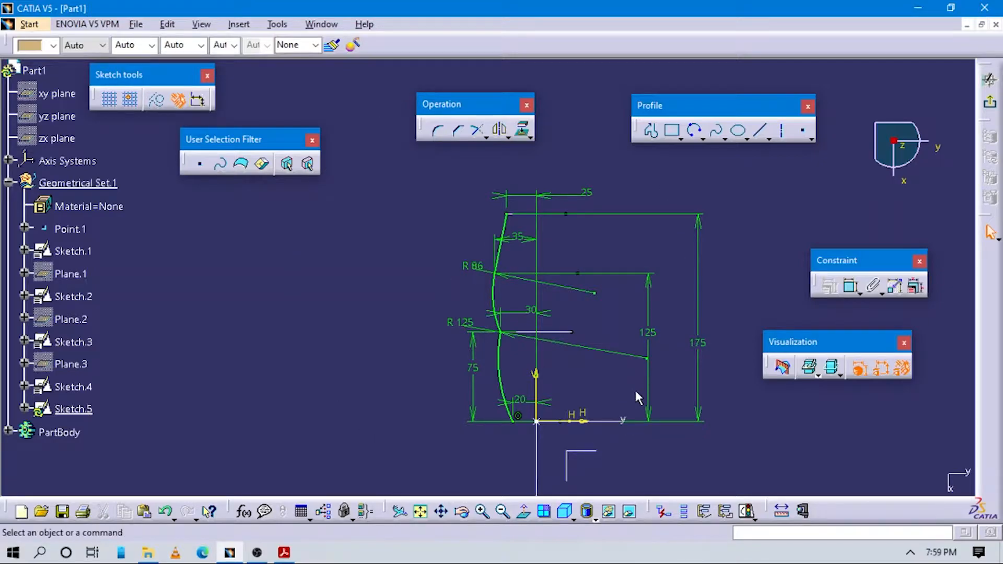
middle_drag(583, 316, 575, 234)
click(989, 102)
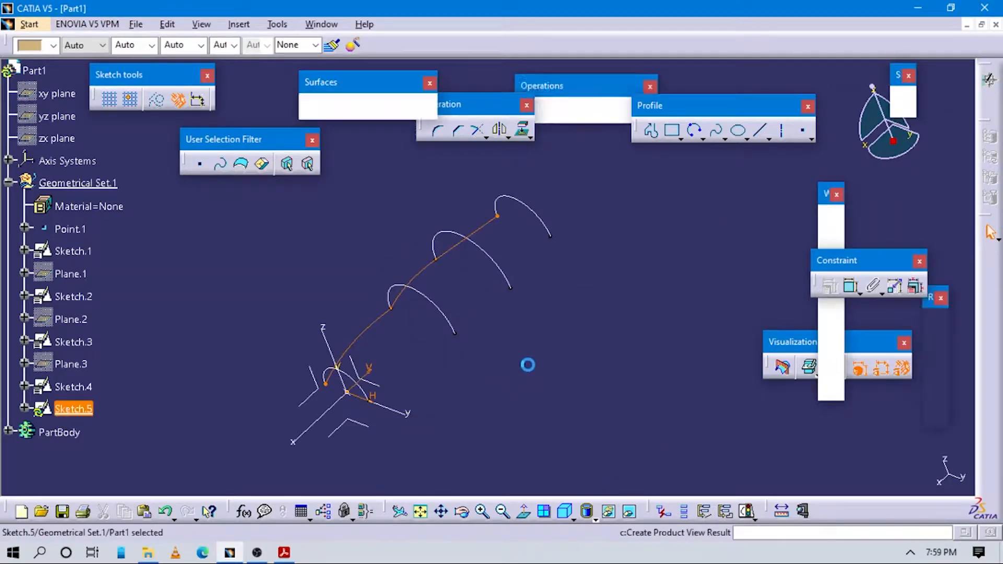
click(377, 318)
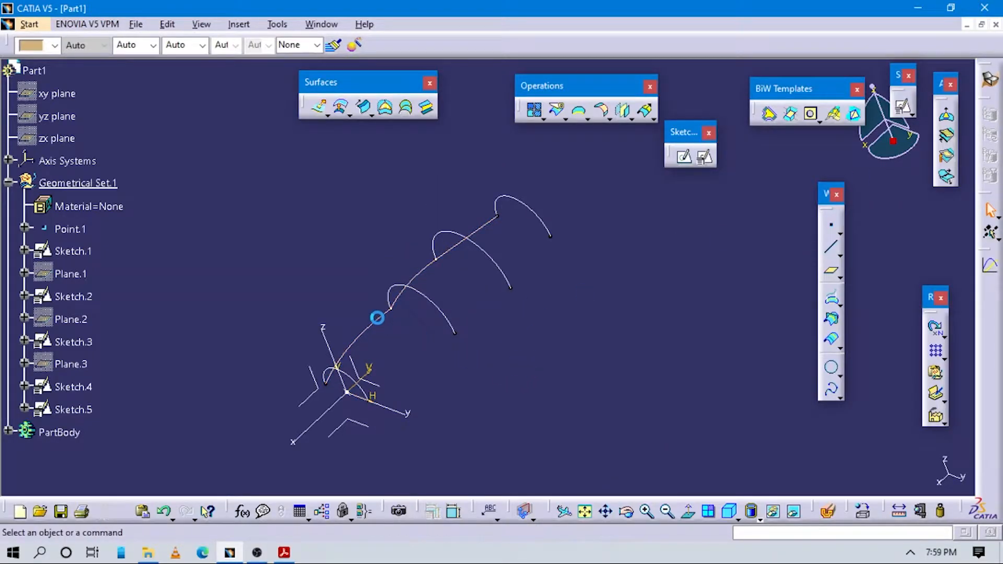
click(386, 325)
click(473, 349)
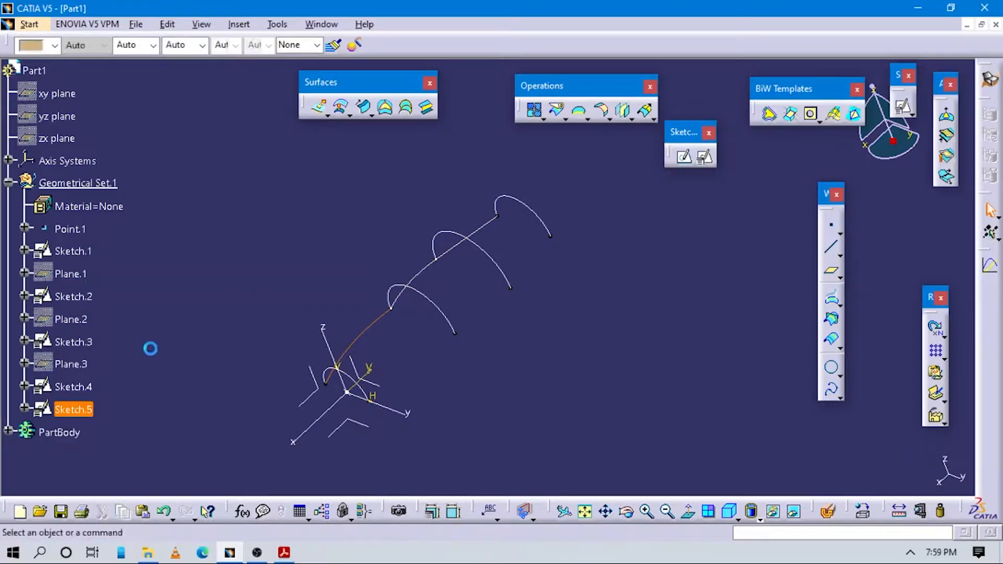
Mirror the corrected Sketch.5 guide curve about the zx plane with Symmetry
click(77, 409)
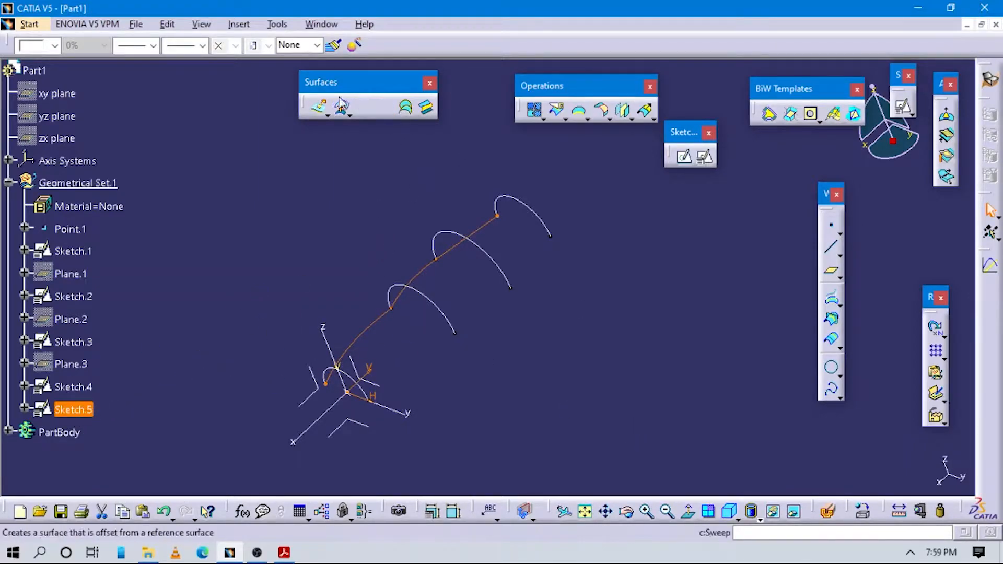
click(241, 25)
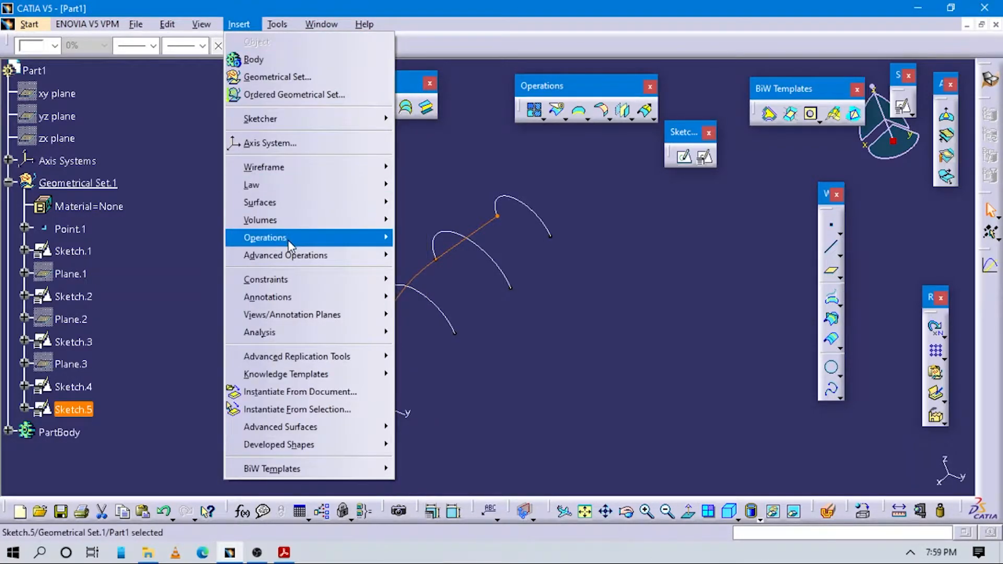
mouse_move(287, 240)
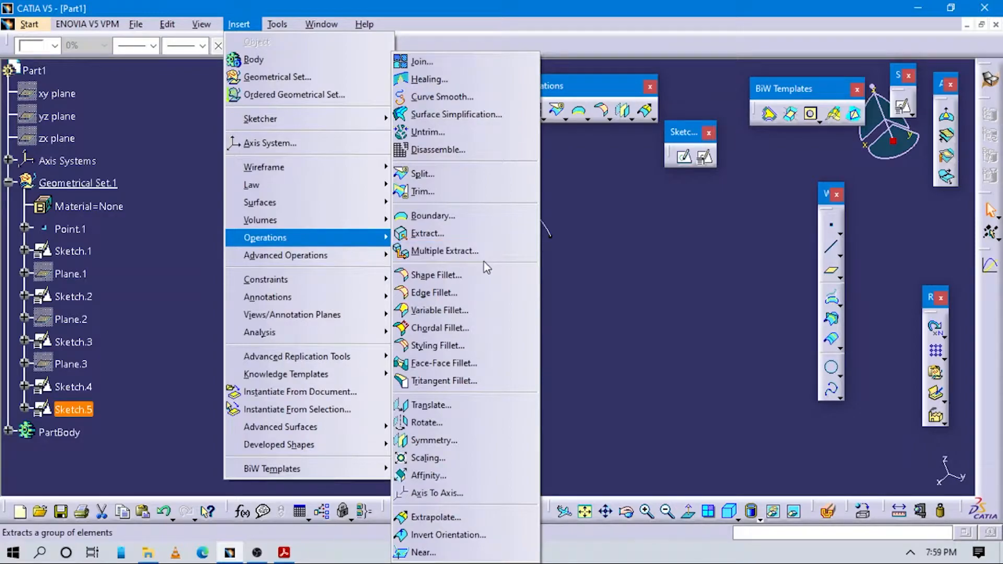
click(450, 441)
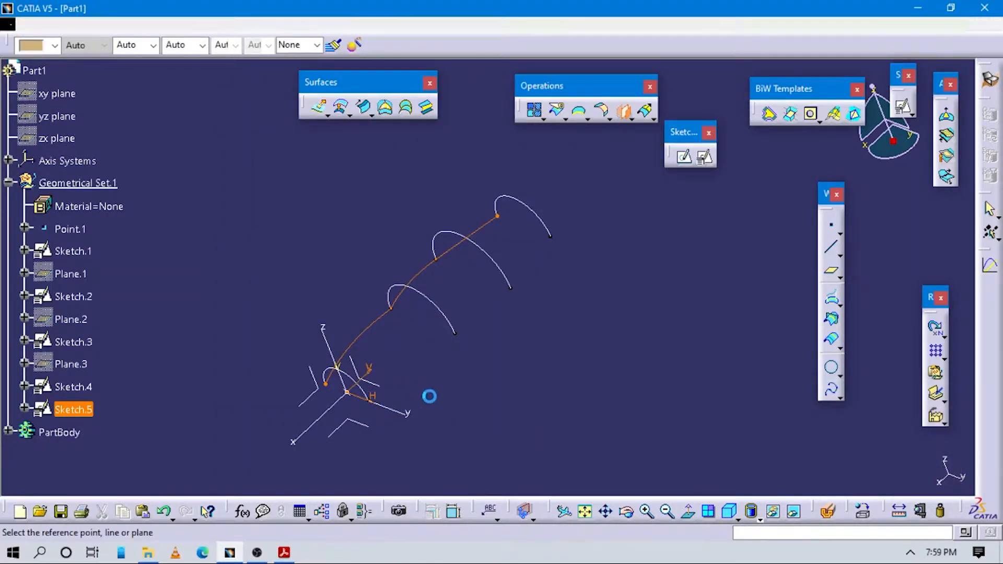
click(314, 394)
click(809, 473)
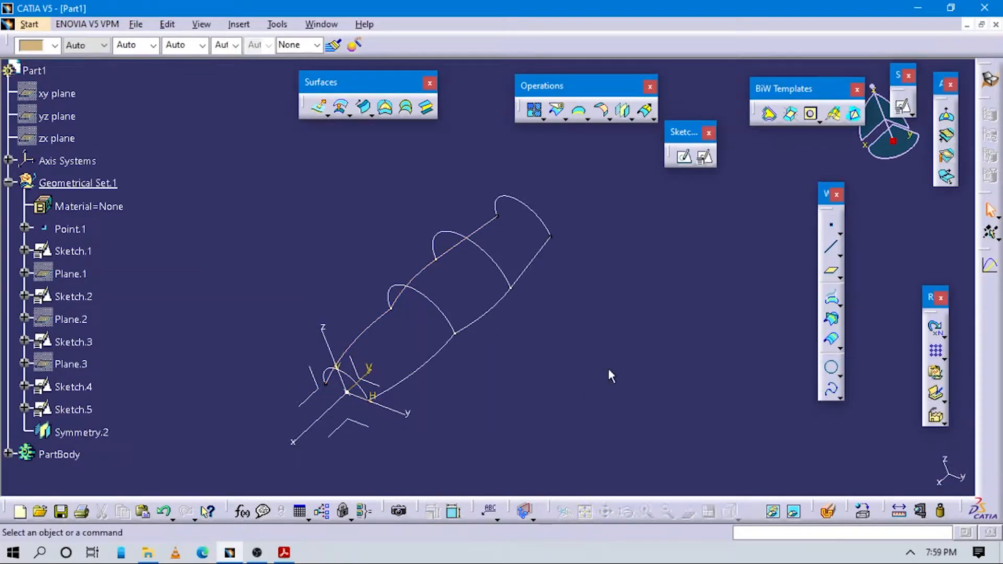
Start a multi-sections surface, remove the mistakenly picked axis, and add Sketch.1, Sketch.2, Sketch.3 and Sketch.4 as its sections
click(641, 350)
middle_drag(539, 390, 595, 387)
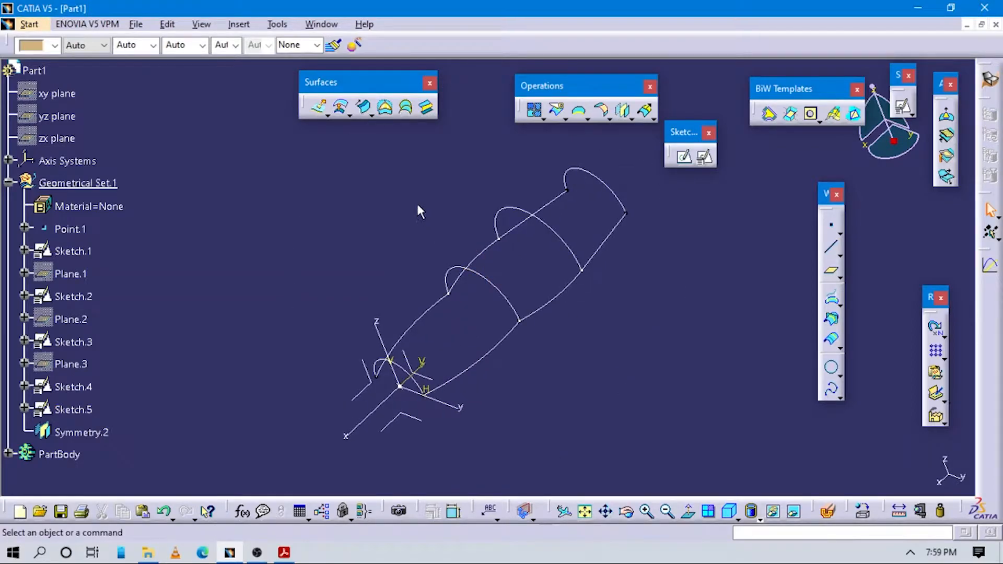
click(406, 109)
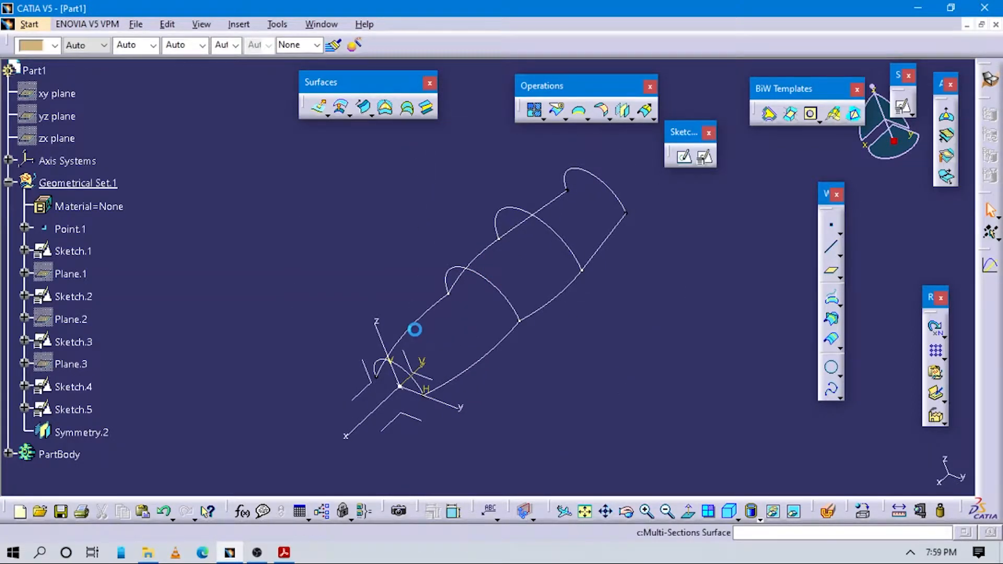
click(395, 368)
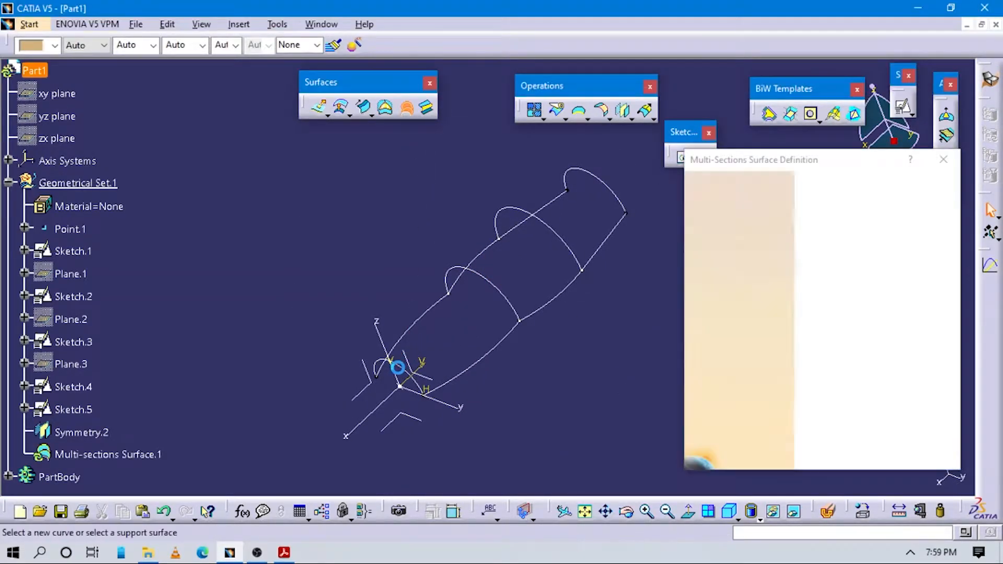
middle_drag(508, 419, 444, 307)
right_click(762, 206)
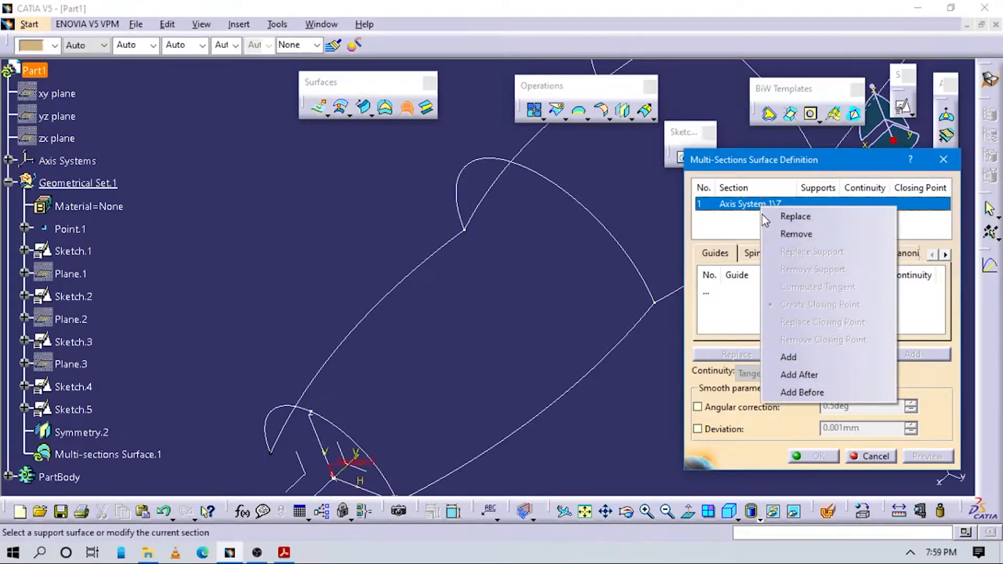
click(796, 234)
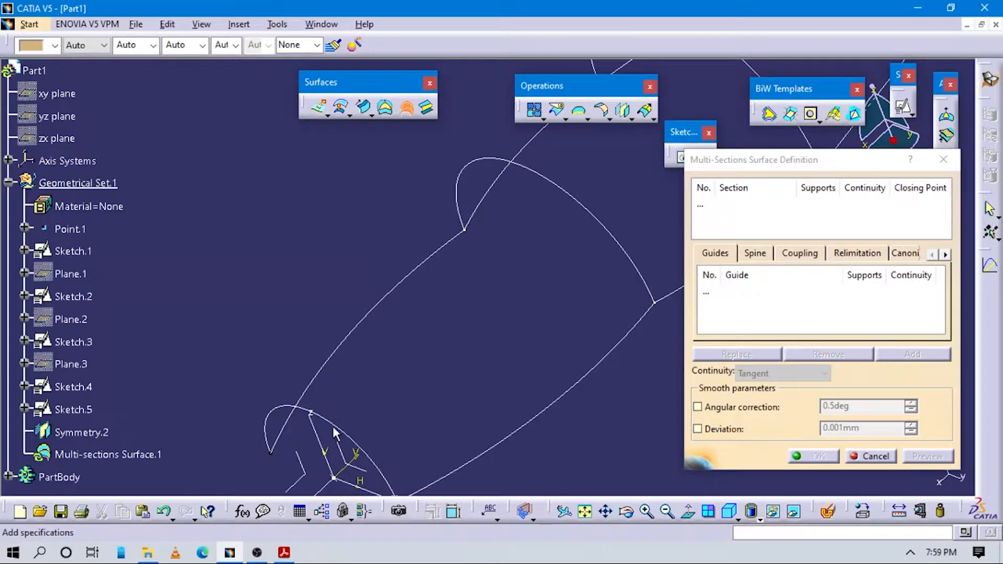
click(710, 205)
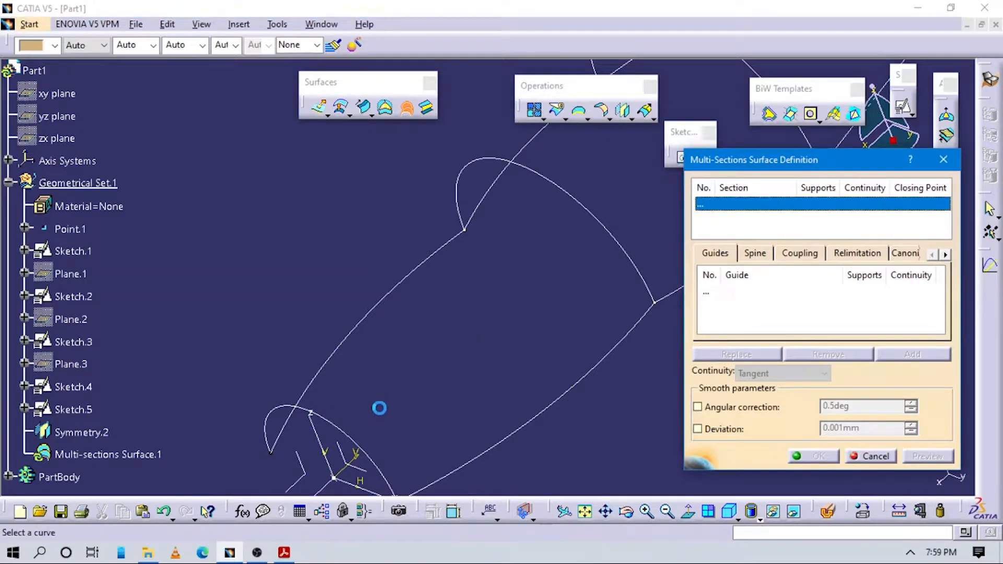
click(343, 429)
click(550, 192)
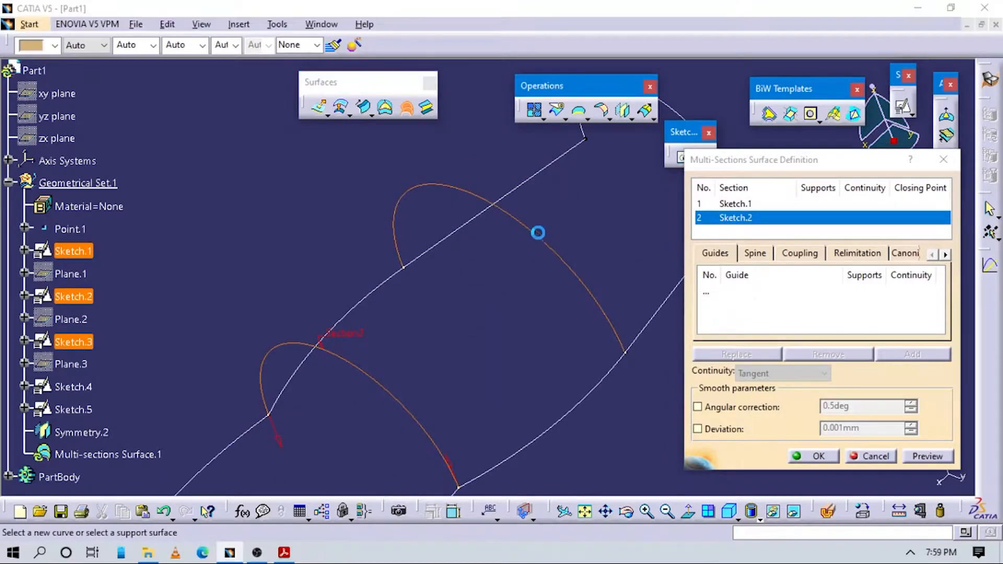
click(540, 236)
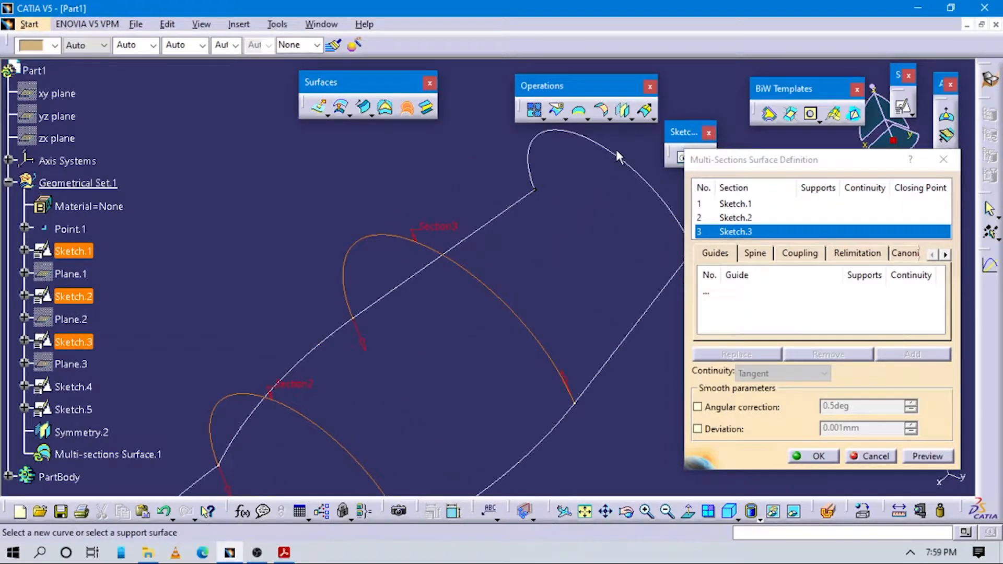
click(616, 155)
Add Sketch.5 and Symmetry.2 as guides and create the multi-sections surface
click(710, 293)
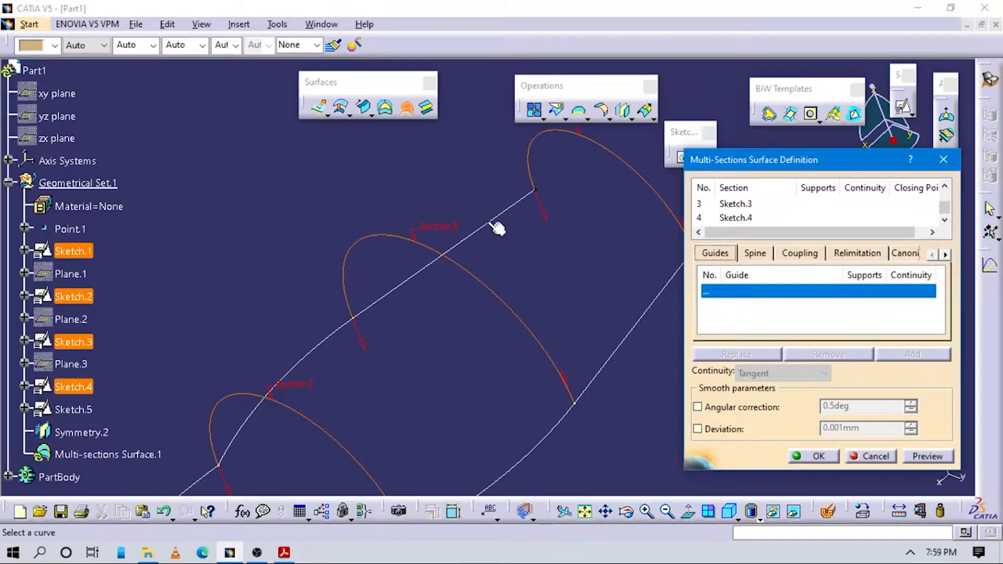
click(497, 228)
click(635, 326)
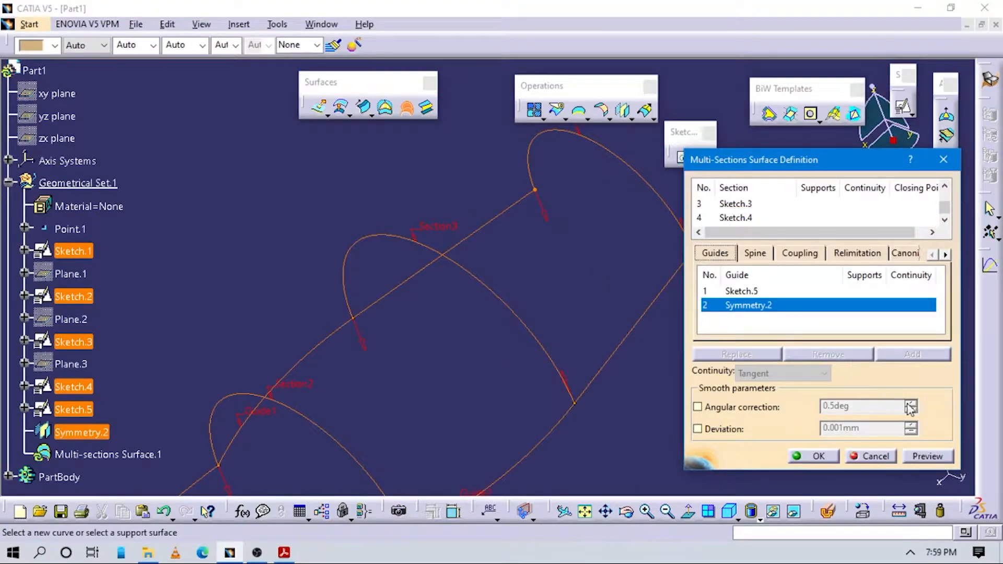
click(933, 457)
click(817, 456)
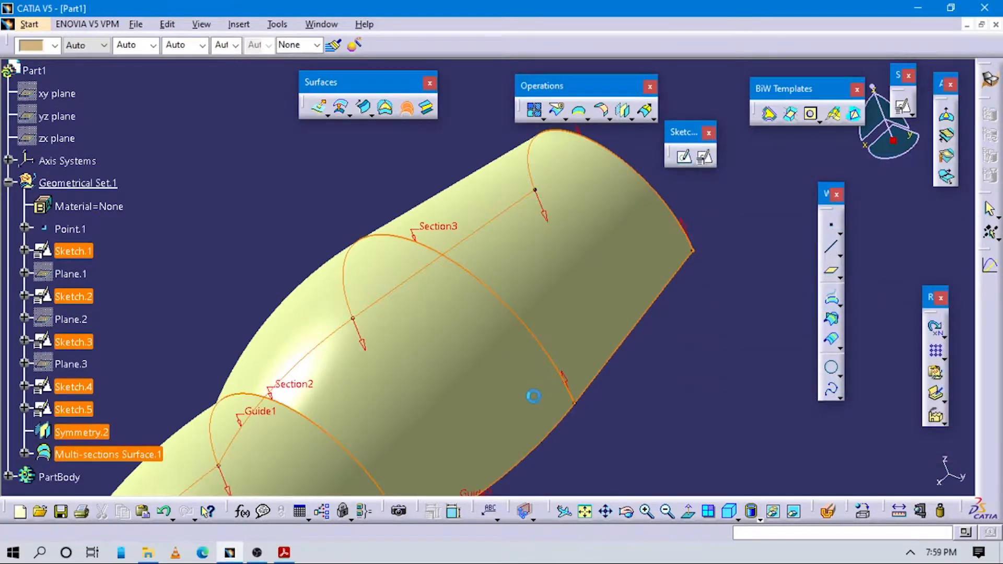
middle_drag(531, 353, 496, 371)
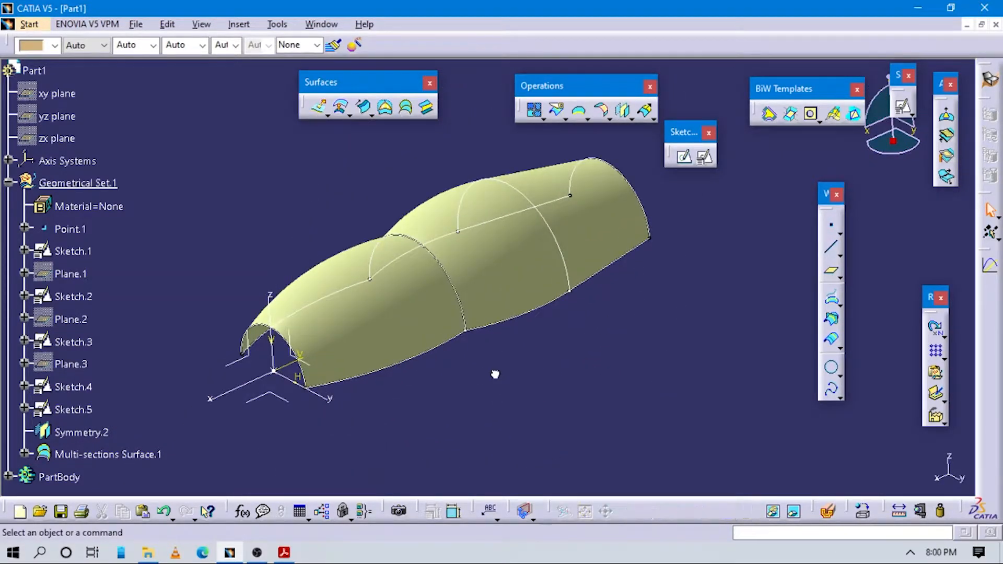
Hide Sketch.1 through Sketch.5 and the Symmetry.2 curve so only the surface is displayed
click(92, 409)
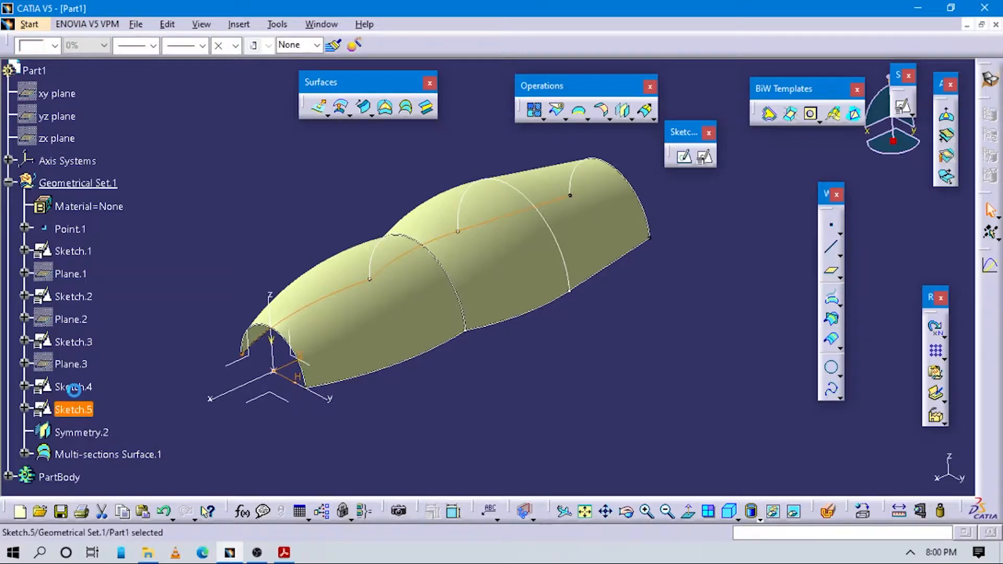
ctrl+click(82, 386)
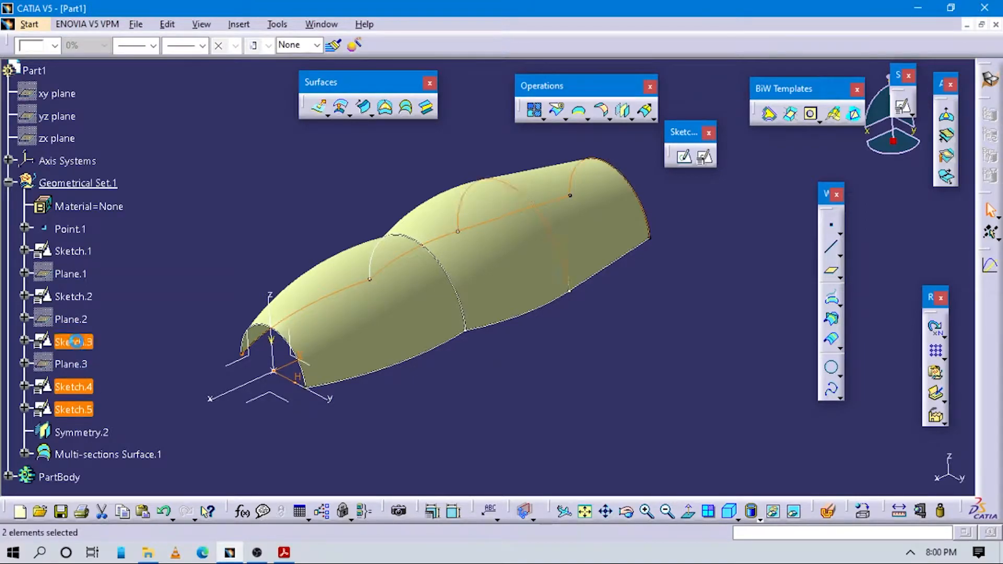
key(space)
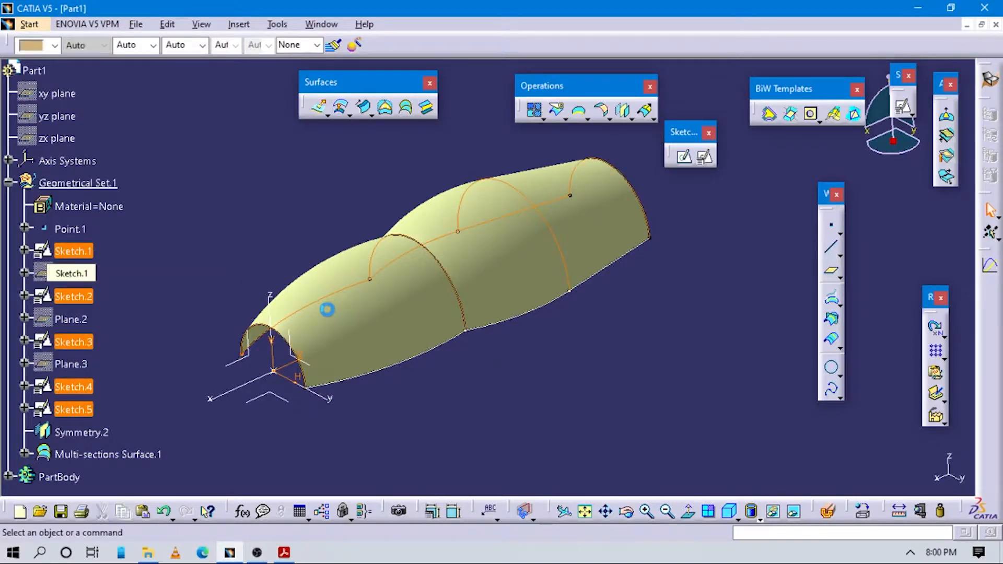
click(397, 361)
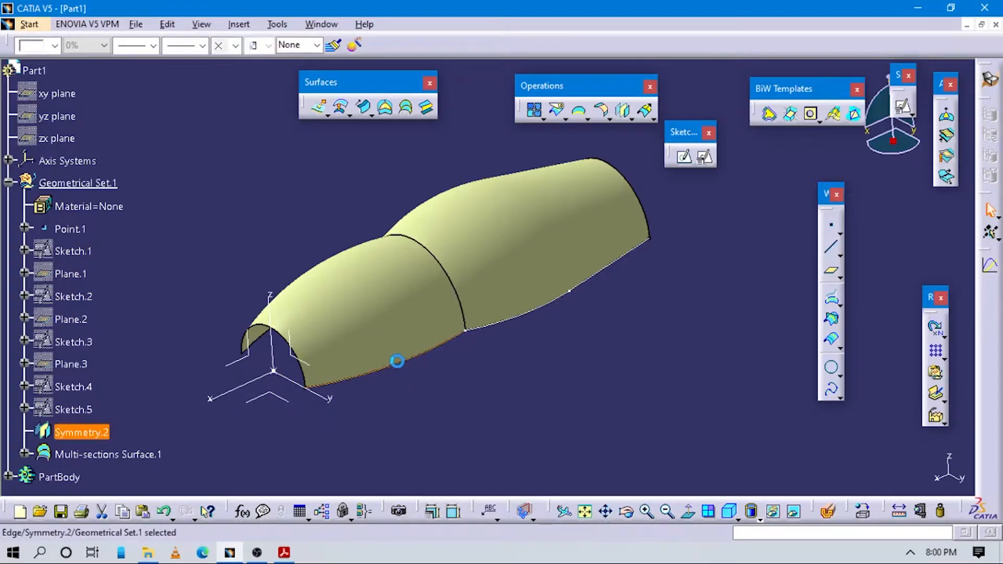
key(space)
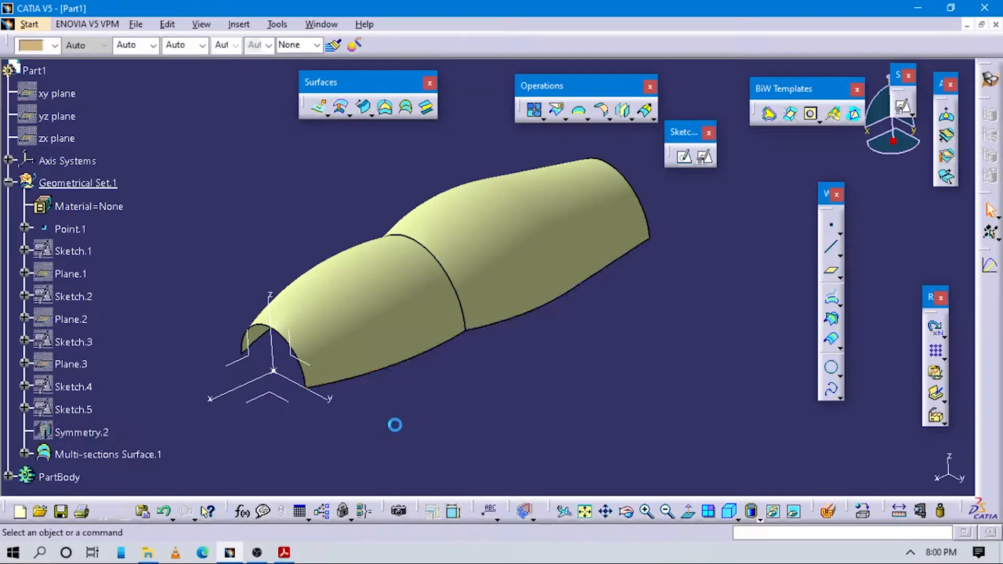
Check the handle in the PDF drawing and create a positioned sketch on the axis system's XY plane, with origin projected from Point.1 and H parallel to the Y axis
key(alt+Tab)
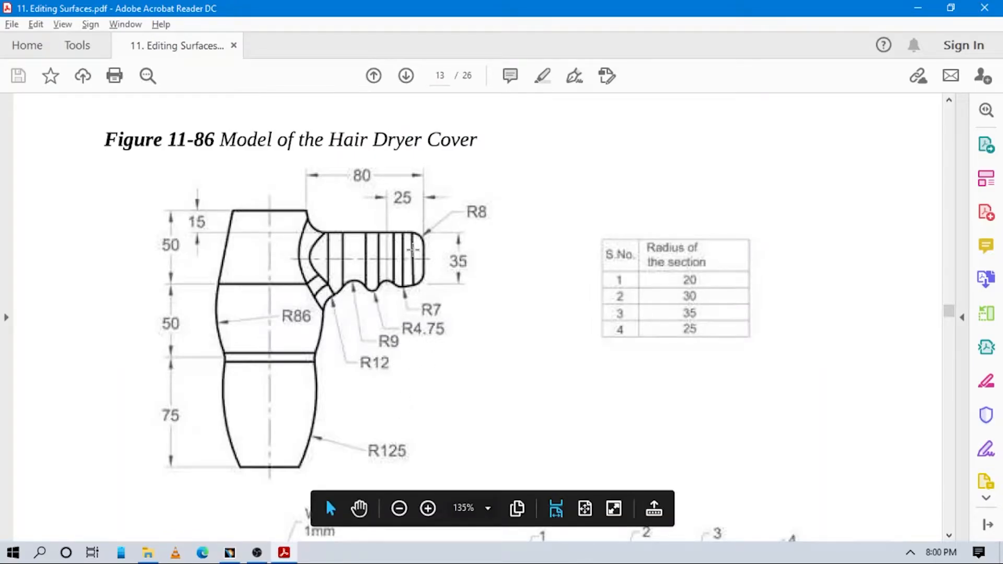
key(alt+Tab)
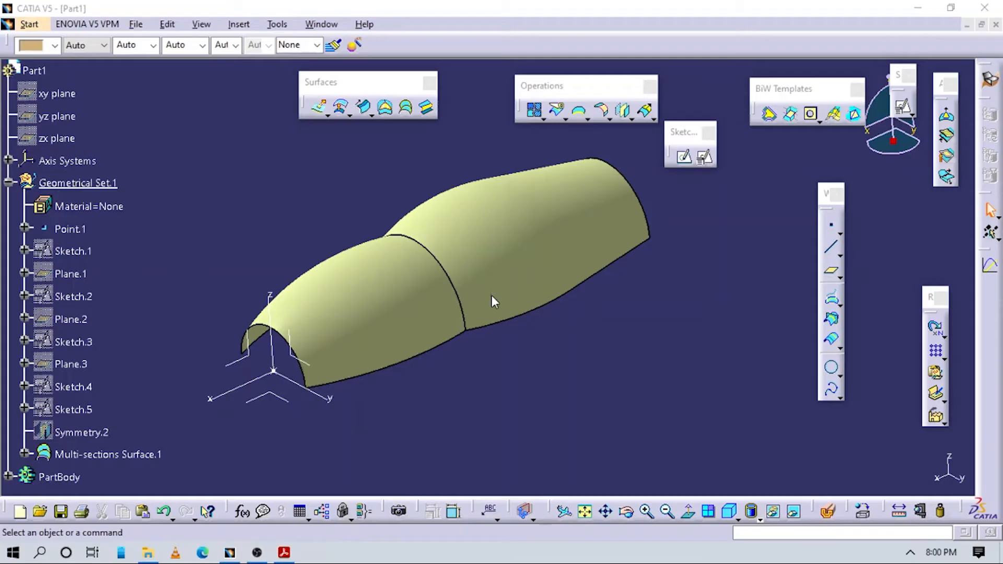
click(705, 166)
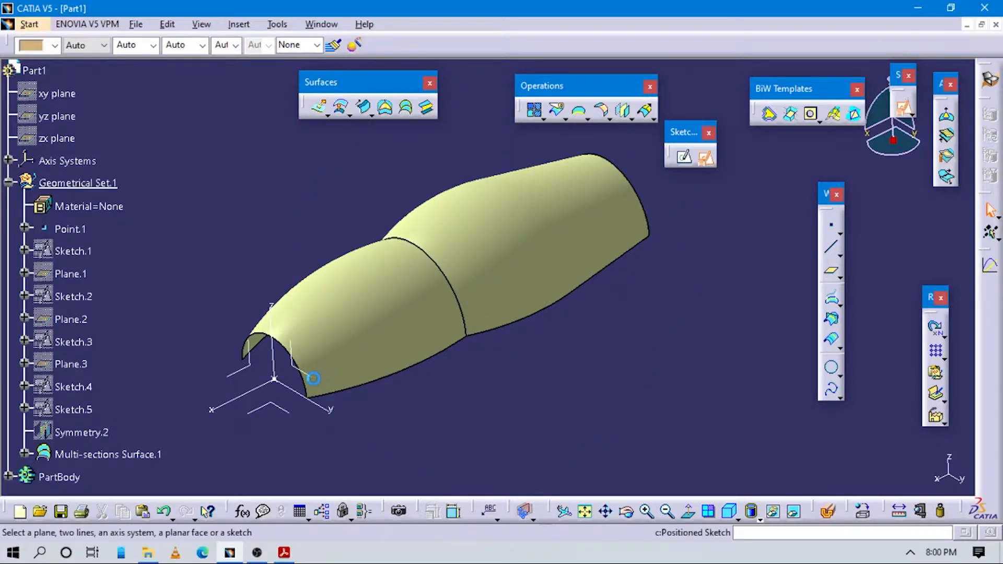
click(269, 409)
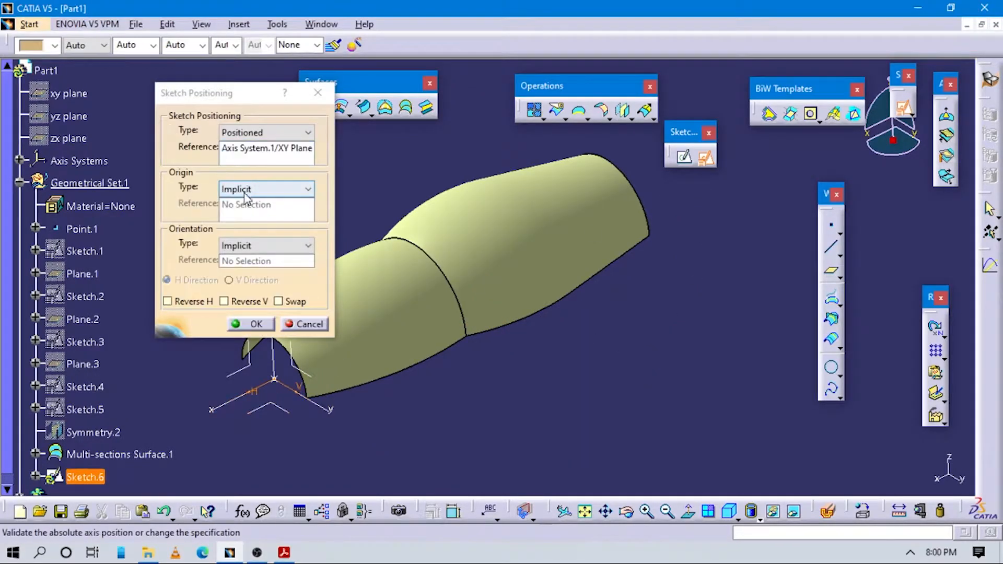
click(256, 191)
click(245, 220)
click(100, 228)
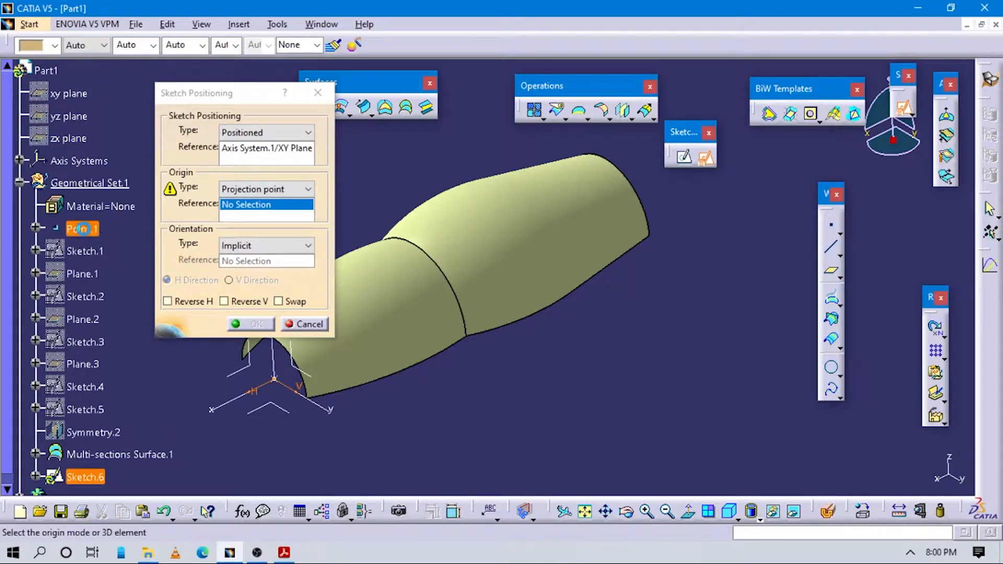
click(266, 246)
click(249, 326)
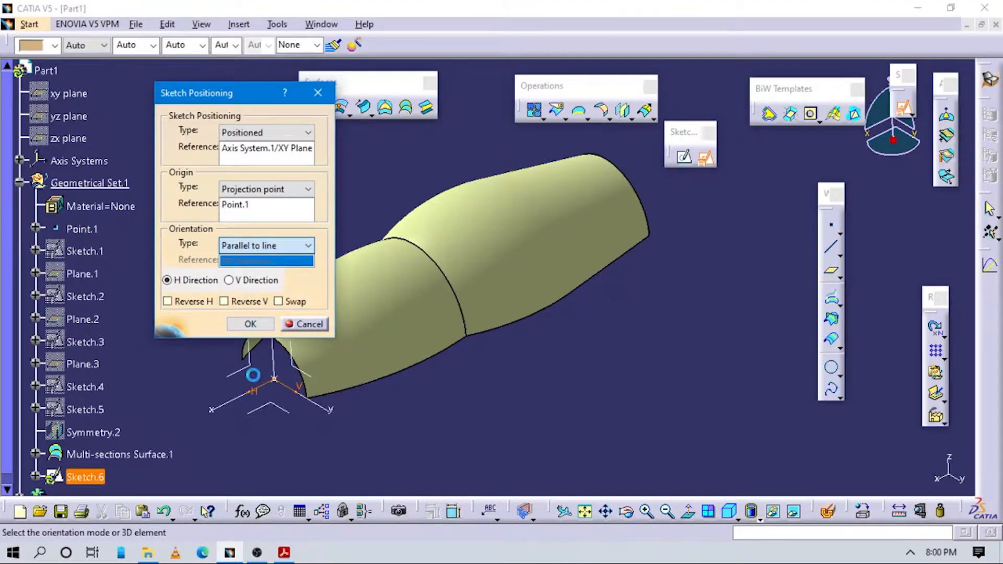
click(331, 410)
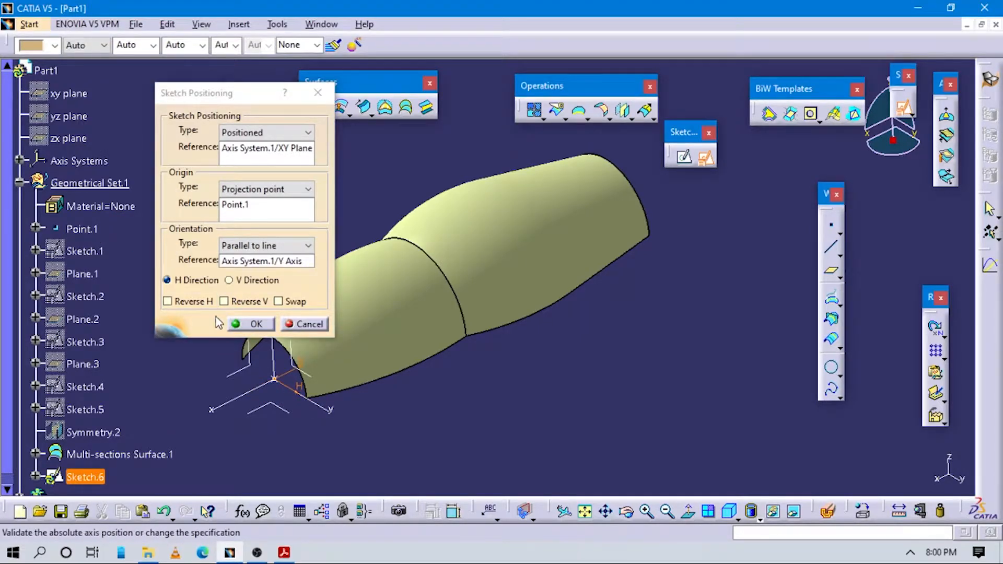
click(250, 324)
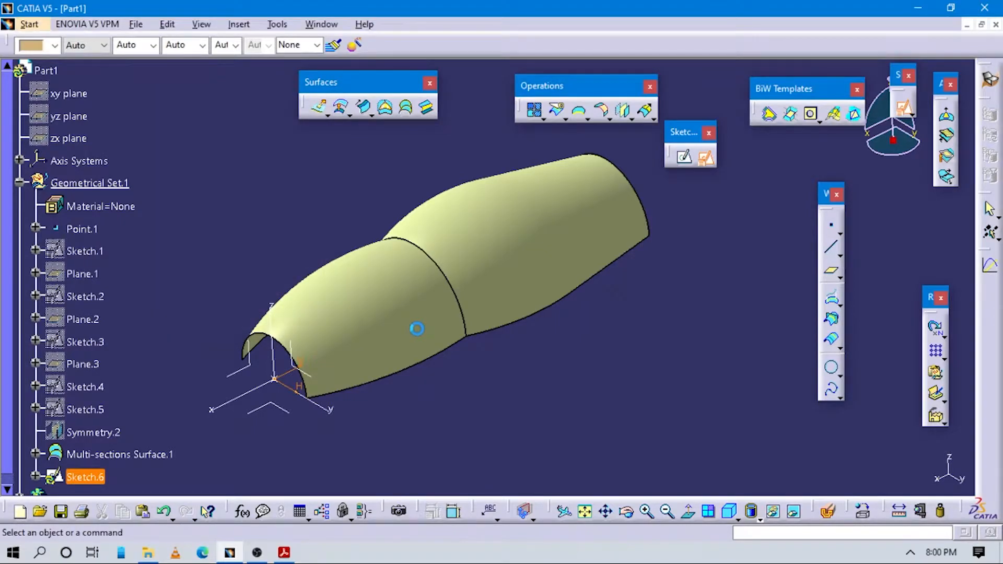
Sketch a horizontal line about 102 mm long from inside the surface's narrow upper end outward for the handle
mouse_move(537, 251)
middle_down()
mouse_move(474, 402)
mouse_move(510, 372)
middle_up()
middle_drag(575, 405, 603, 492)
middle_drag(581, 448, 650, 269)
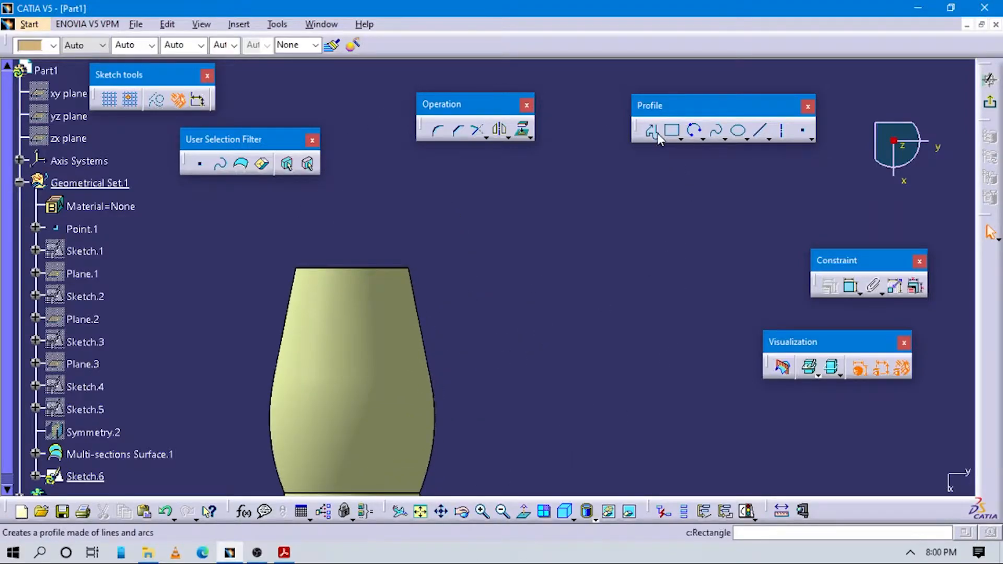
click(390, 305)
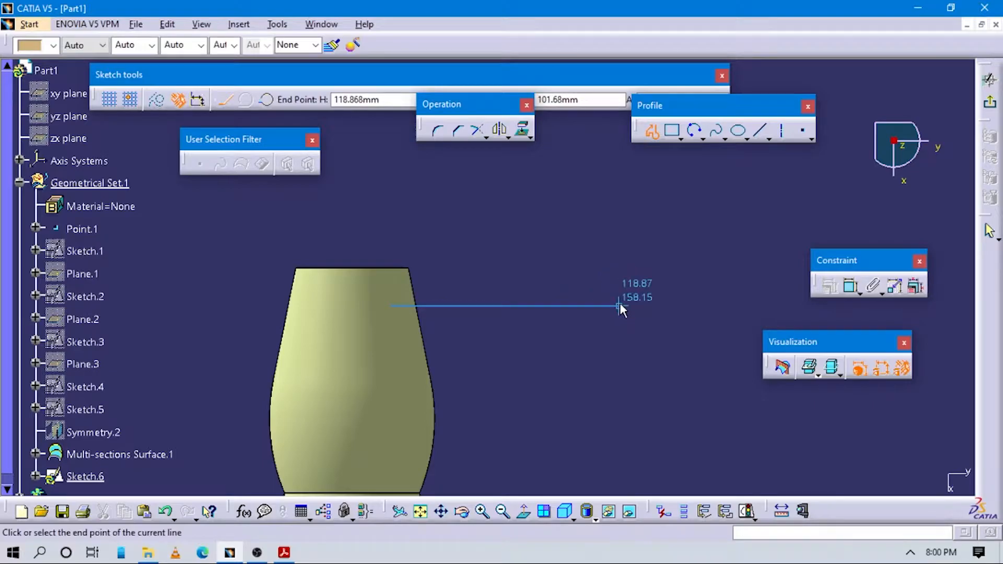
key(alt+Tab)
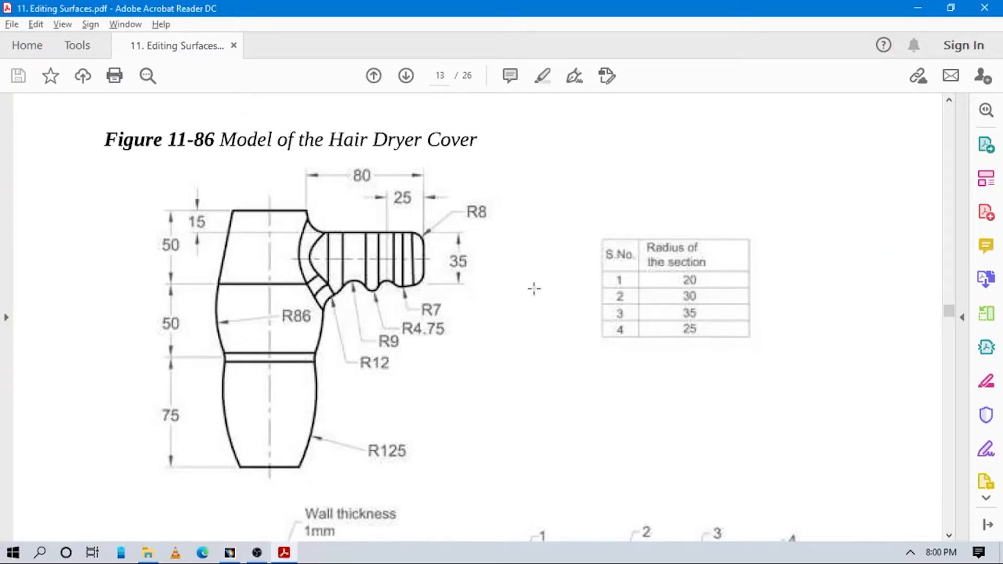
key(alt+Tab)
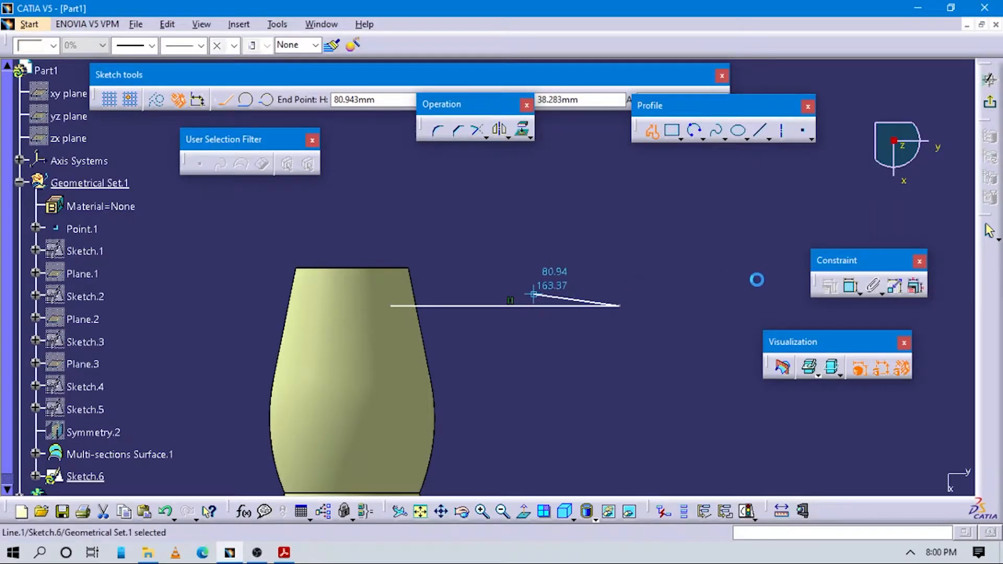
click(621, 302)
click(574, 332)
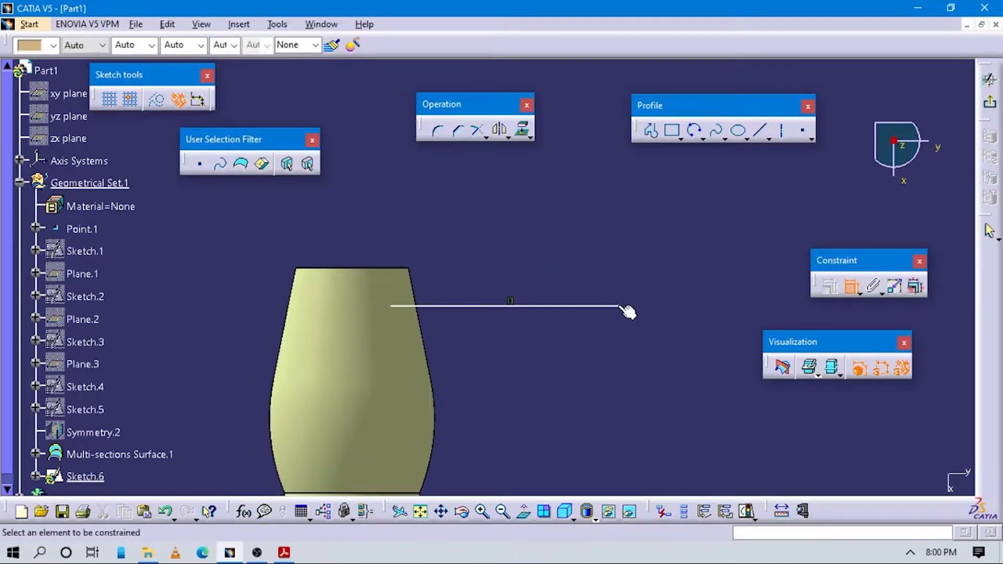
Try to dimension the distance between the horizontal line and the surface's upper end edge
click(411, 270)
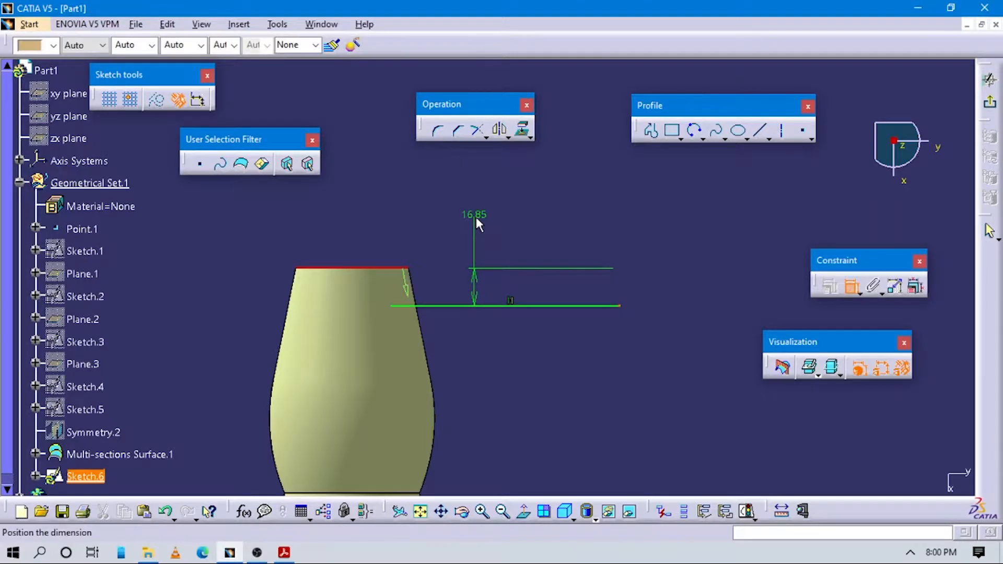
key(alt+Tab)
key(alt+Tab)
right_click(478, 220)
click(517, 257)
middle_drag(479, 377, 487, 348)
click(851, 287)
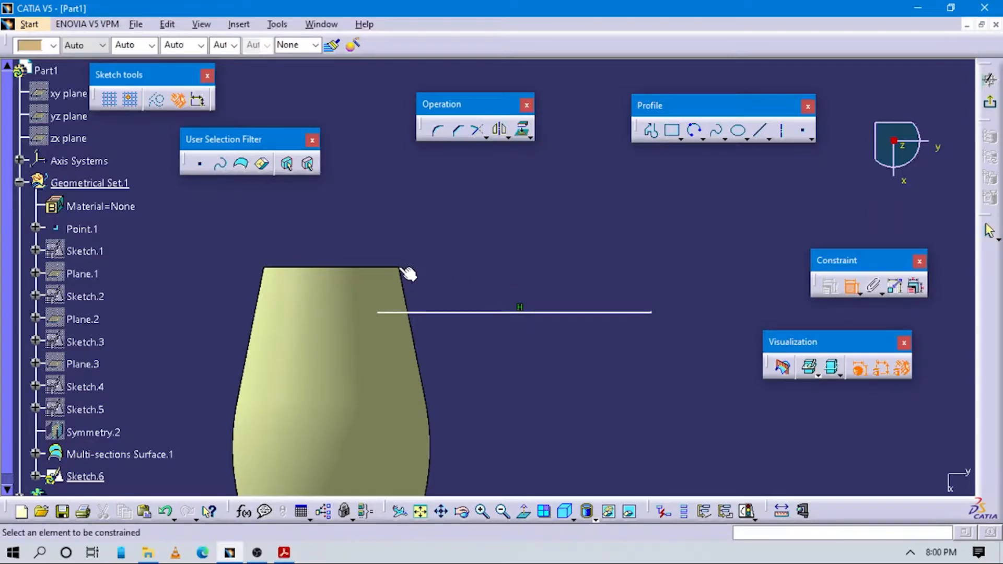
key(Escape)
Dimension the horizontal distance from the outer vertex of the surface's narrow end edge to the handle line's outer endpoint
middle_drag(451, 339, 440, 320)
click(387, 266)
middle_drag(407, 272, 422, 253)
click(424, 249)
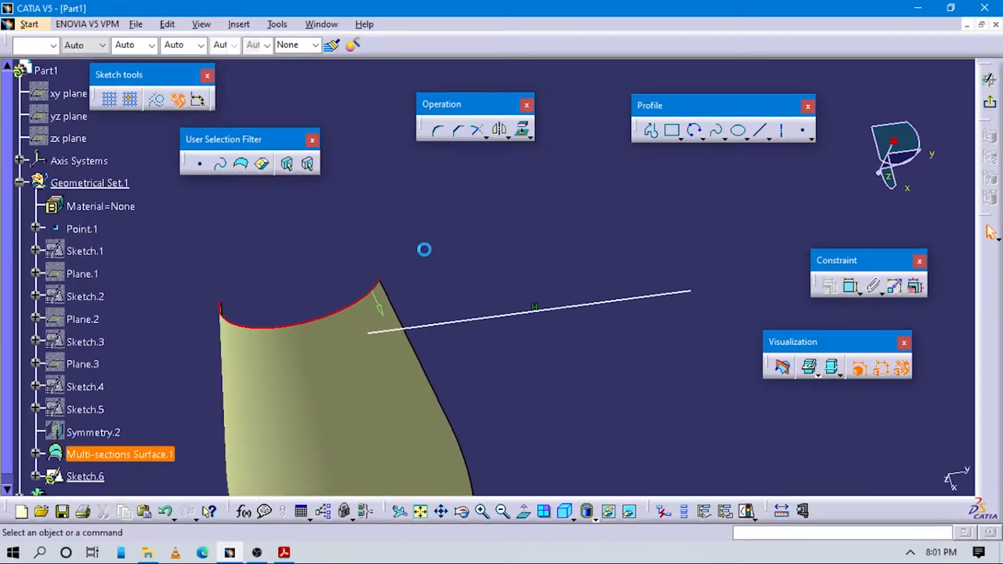
click(385, 285)
mouse_move(403, 286)
middle_down()
mouse_move(481, 280)
mouse_move(415, 299)
middle_up()
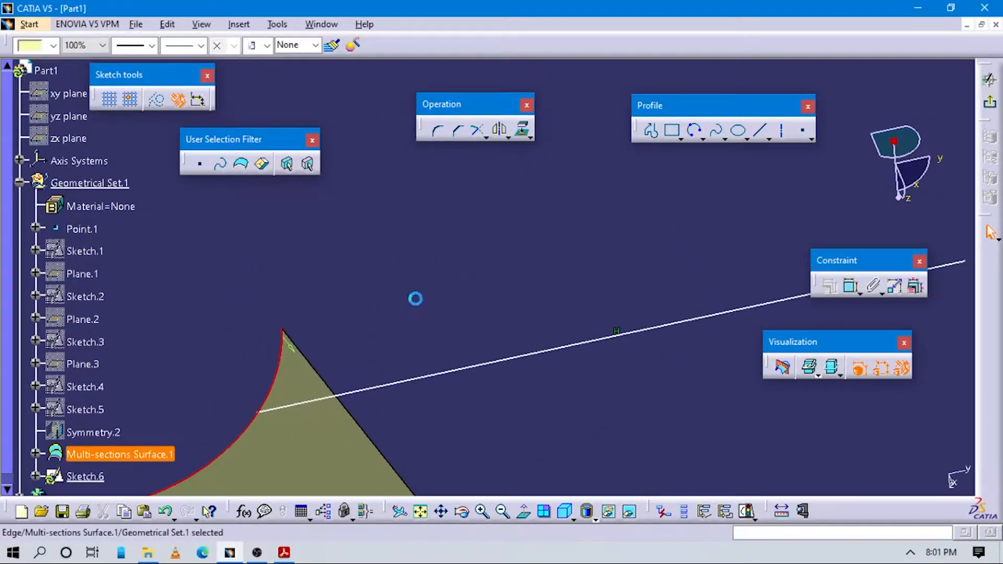
click(415, 298)
click(282, 329)
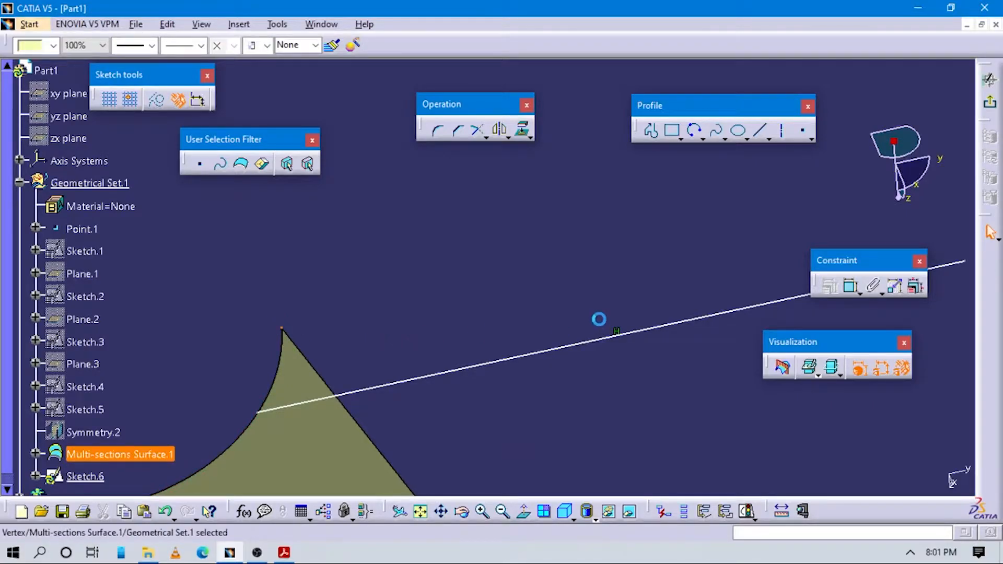
click(850, 287)
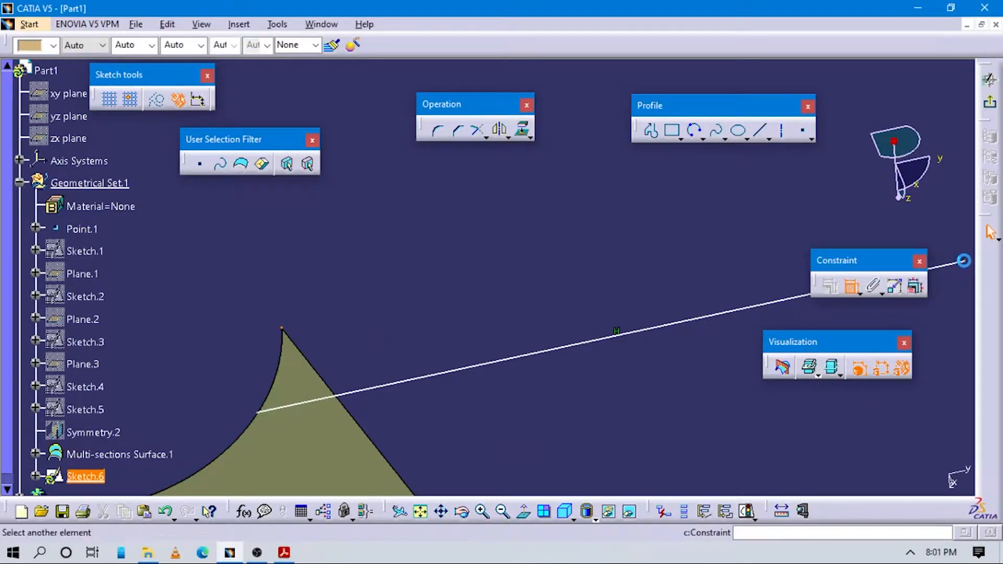
click(934, 261)
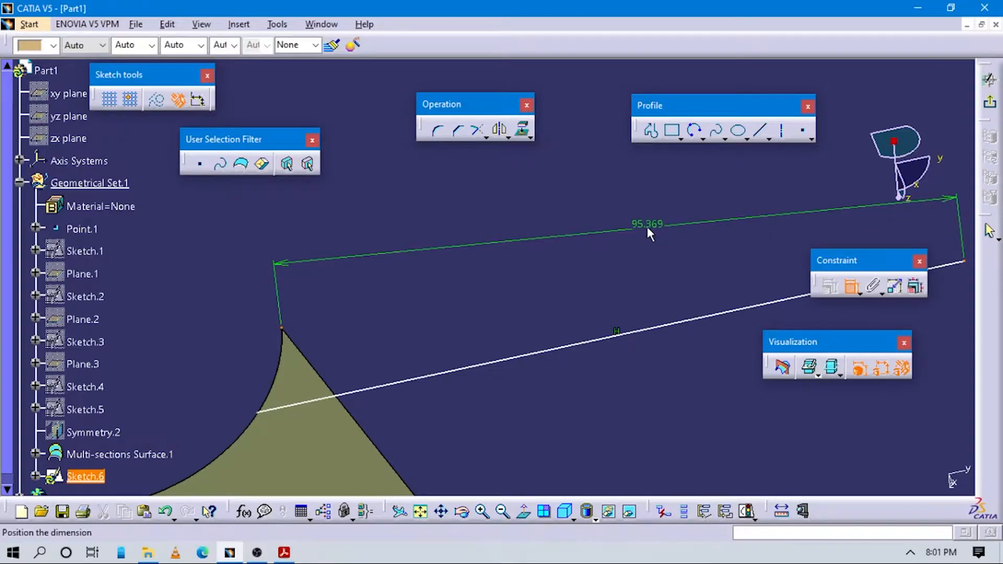
right_click(647, 228)
click(688, 288)
click(604, 227)
Check the handle length in the PDF drawing and set the line endpoint's horizontal distance to 80 mm
key(alt+Tab)
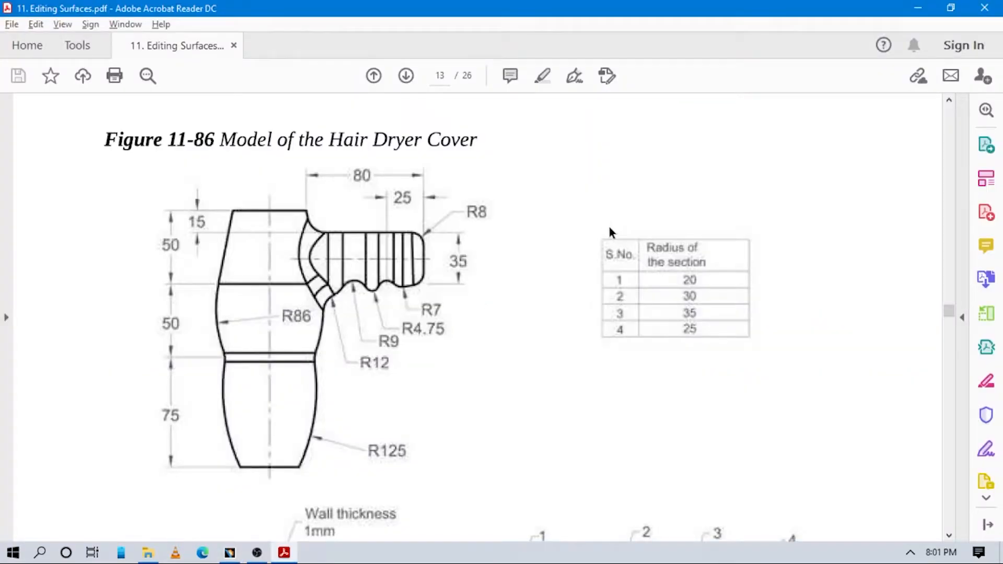
key(alt+Tab)
double_click(608, 234)
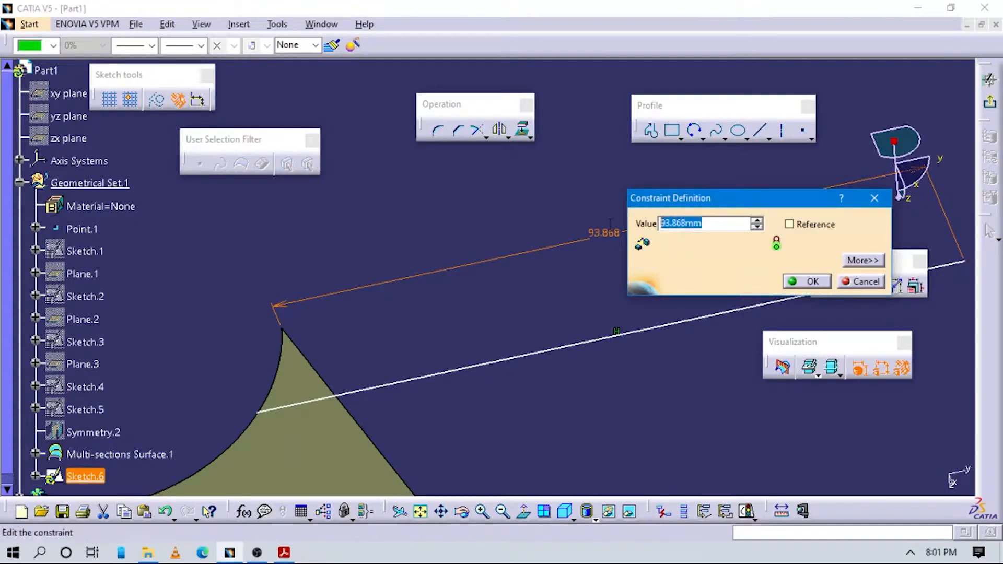
text(80)
key(Return)
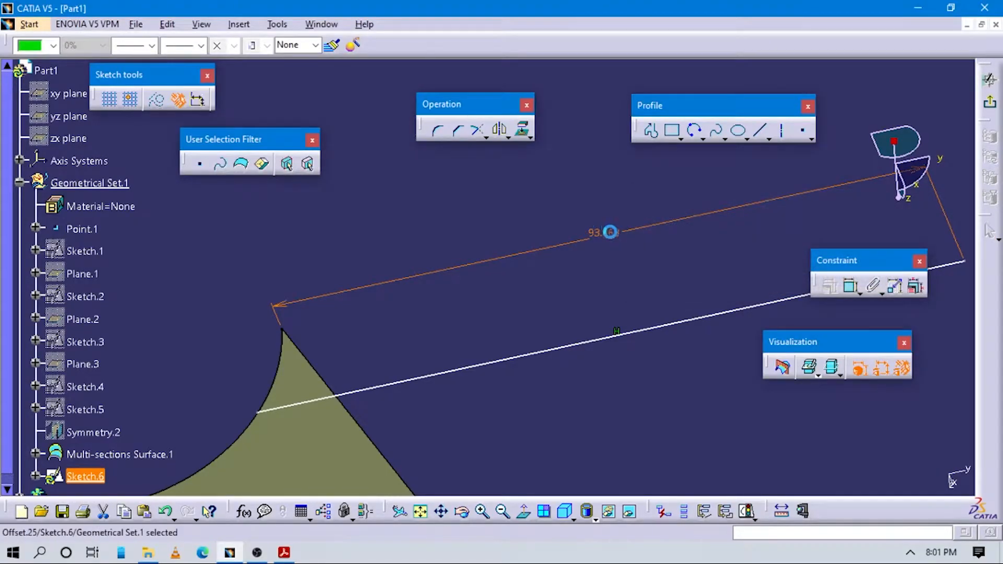
click(523, 511)
Dimension the offset between the handle line and the surface's narrow end edge and set it to 15 mm
key(alt+Tab)
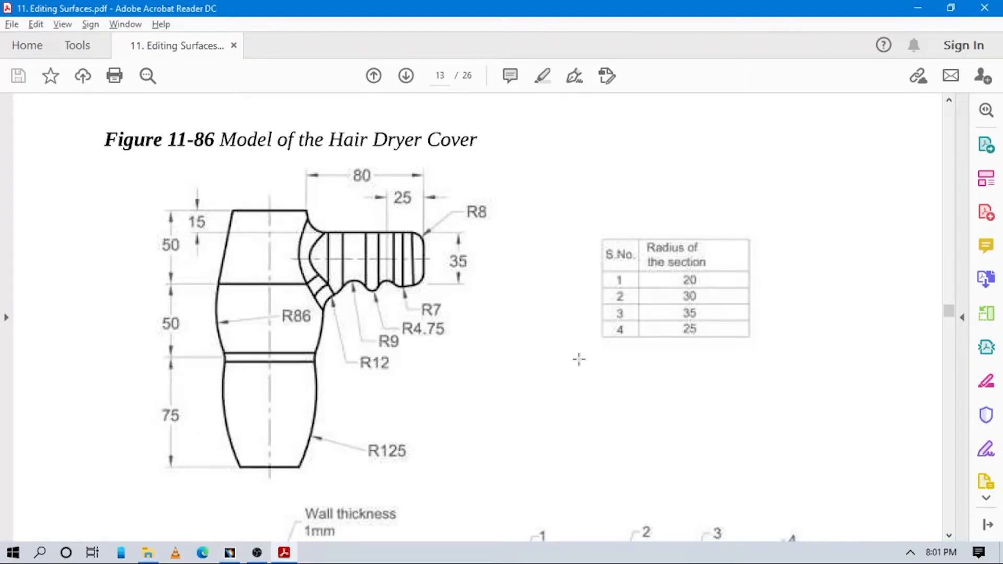
key(alt+Tab)
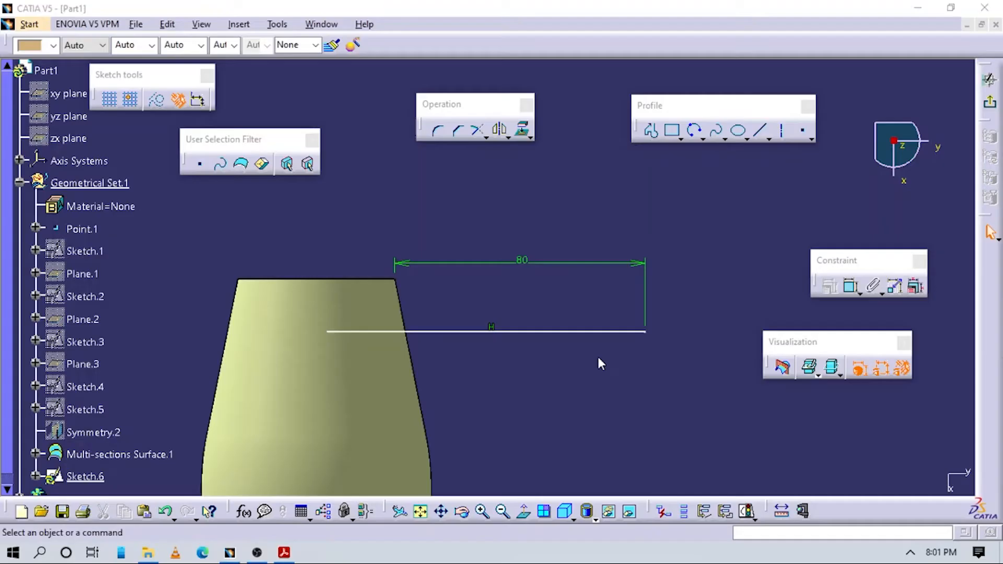
middle_drag(687, 448, 733, 444)
click(850, 286)
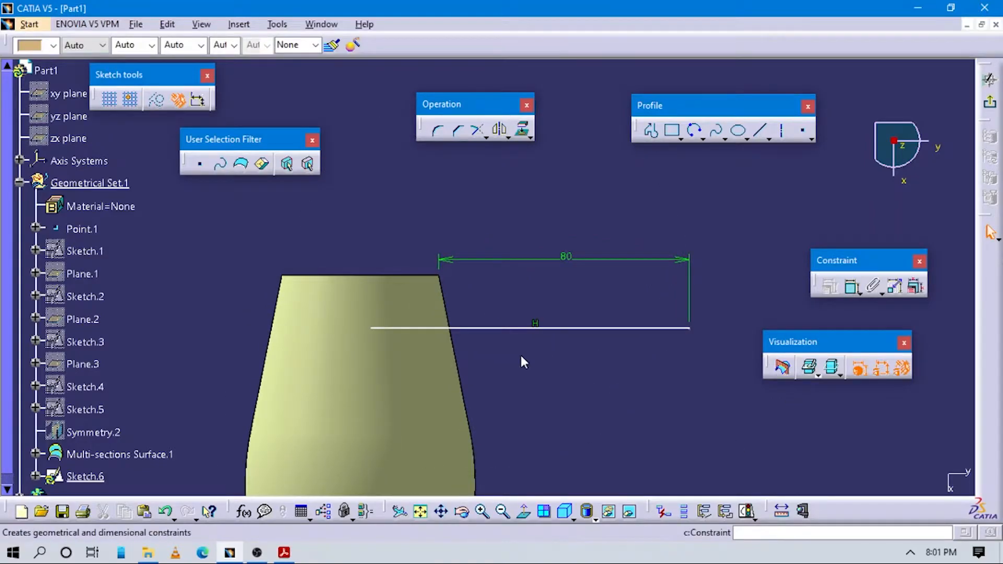
click(488, 328)
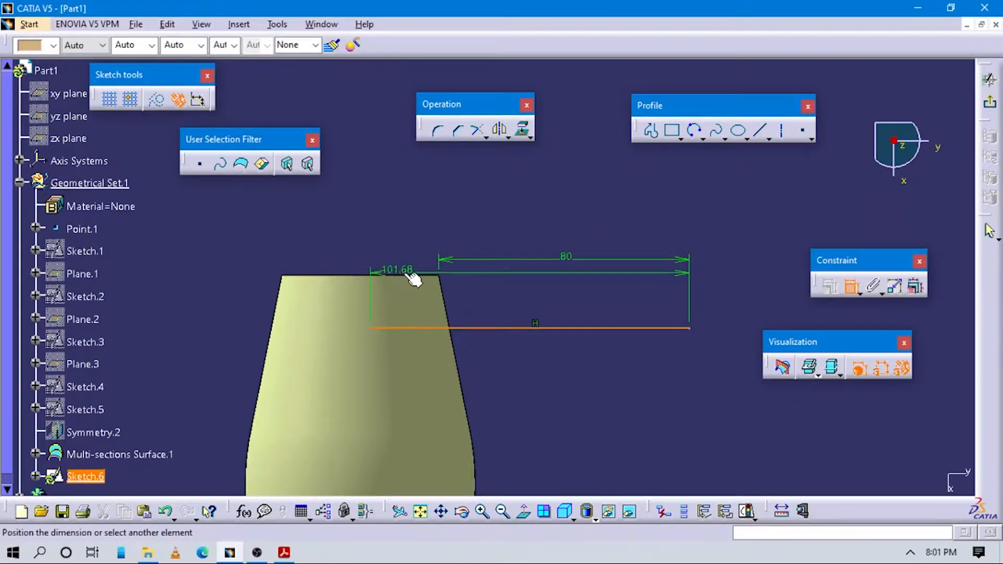
click(388, 277)
click(266, 294)
double_click(279, 291)
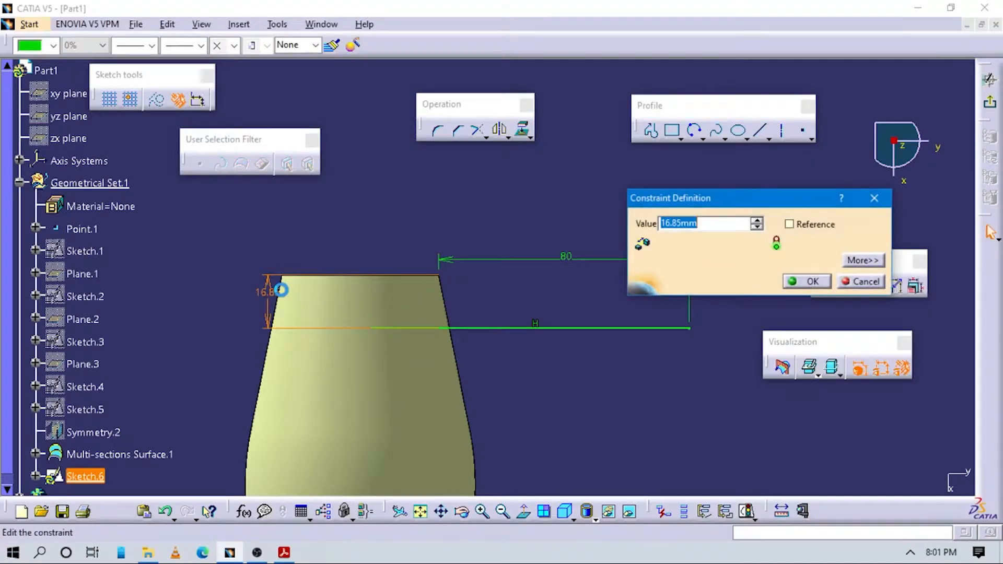
text(1)
Check the lower orthographic views in the PDF for the handle's reach from the body centerline
key(alt+Tab)
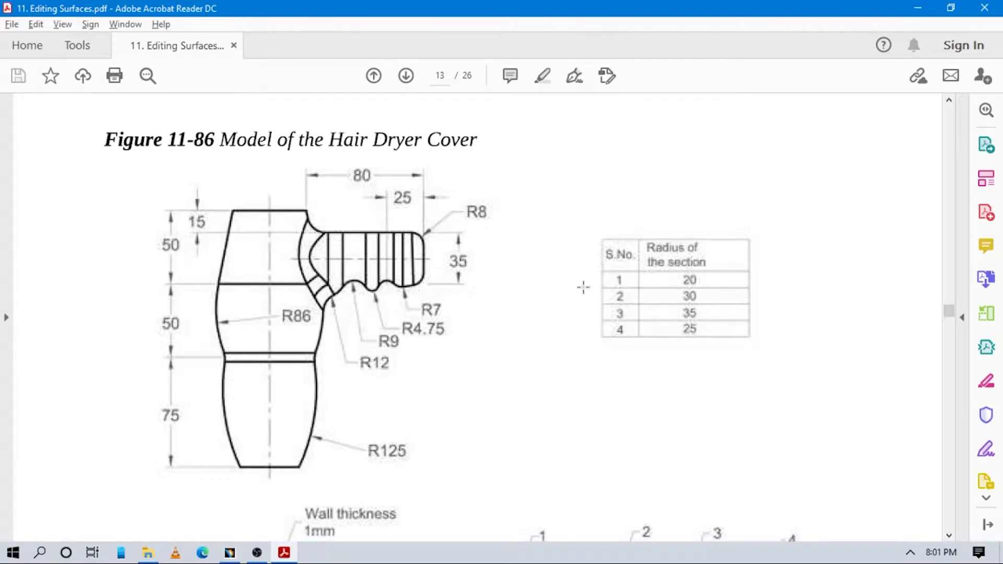
scroll(539, 277, down, 5)
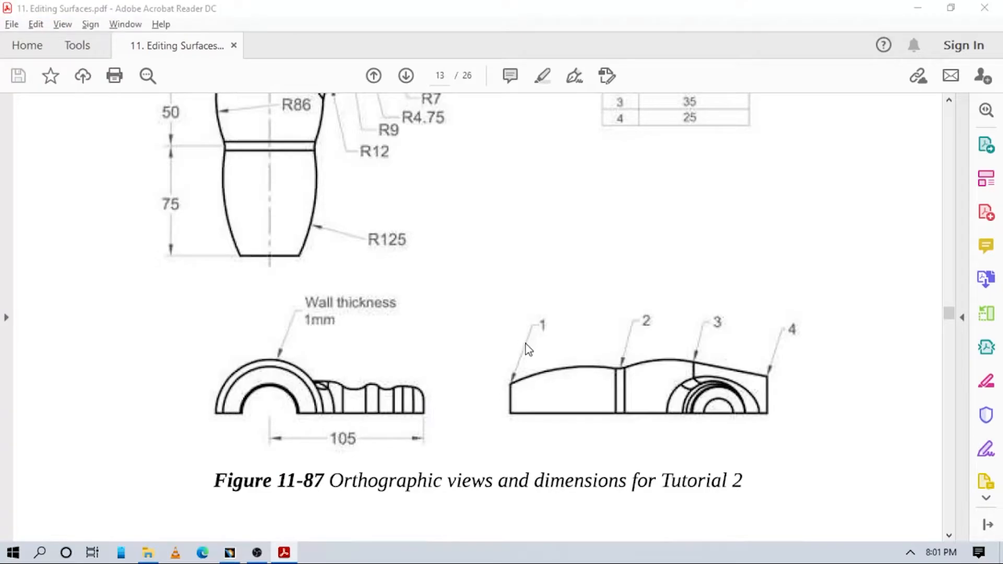
key(alt+Tab)
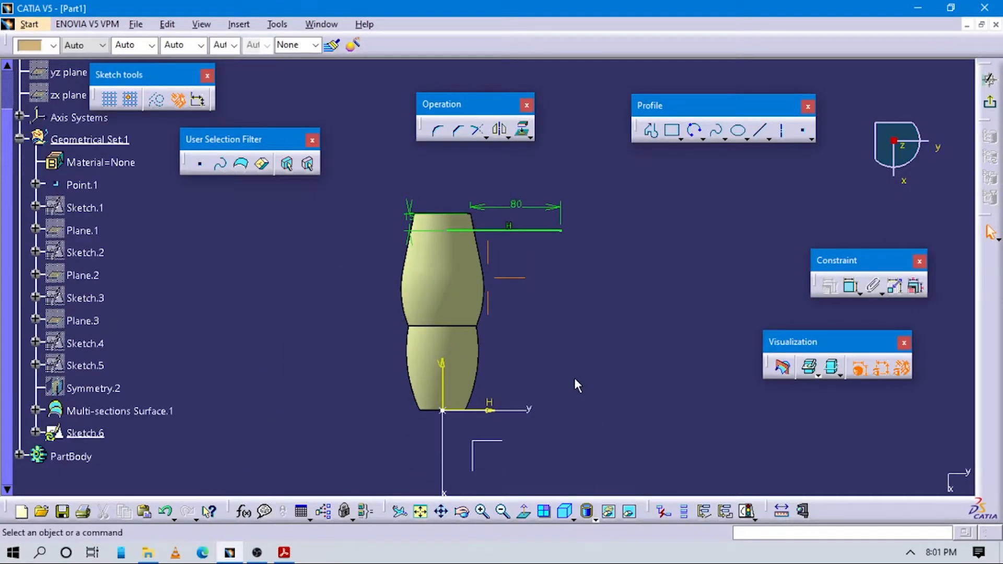
click(852, 286)
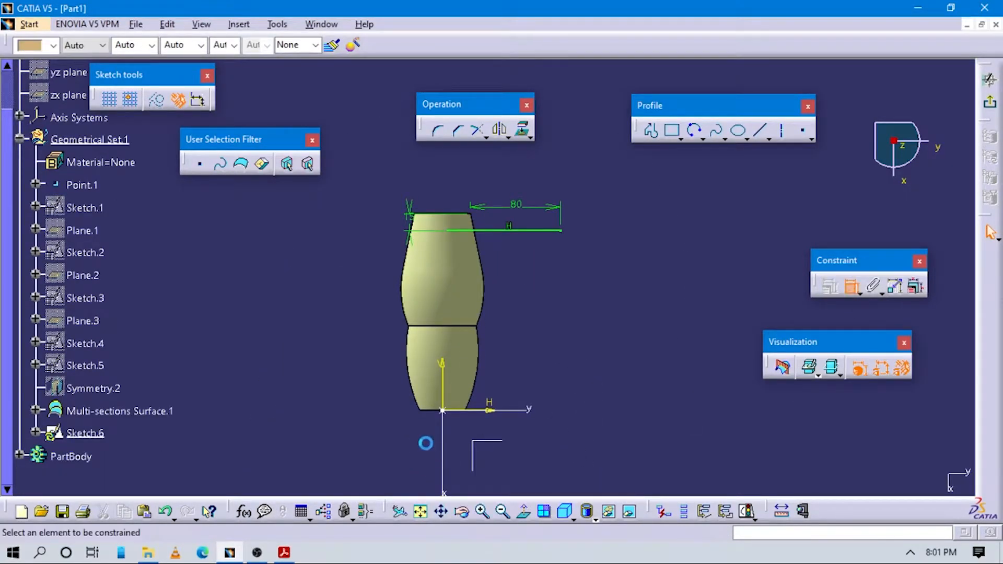
click(445, 396)
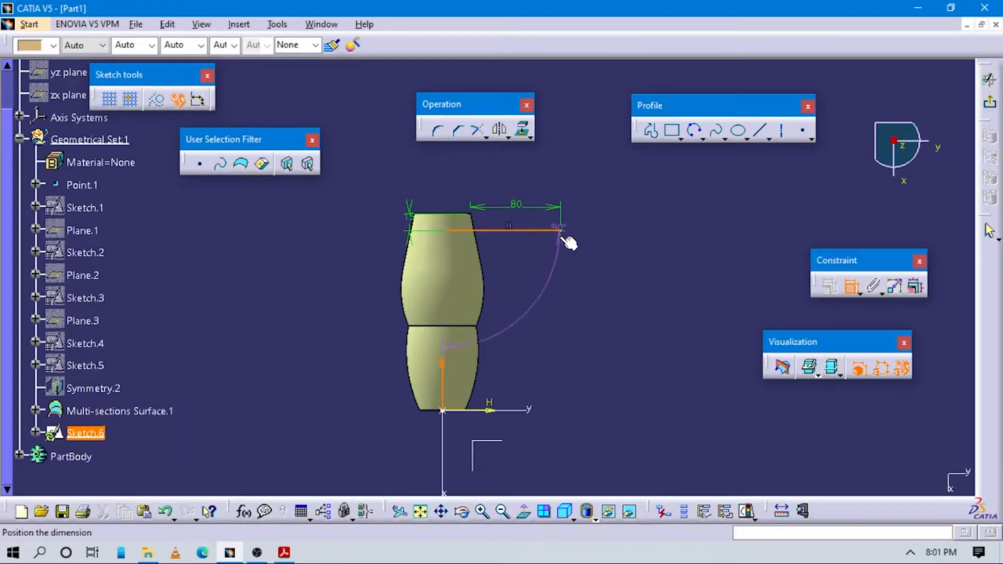
key(Escape)
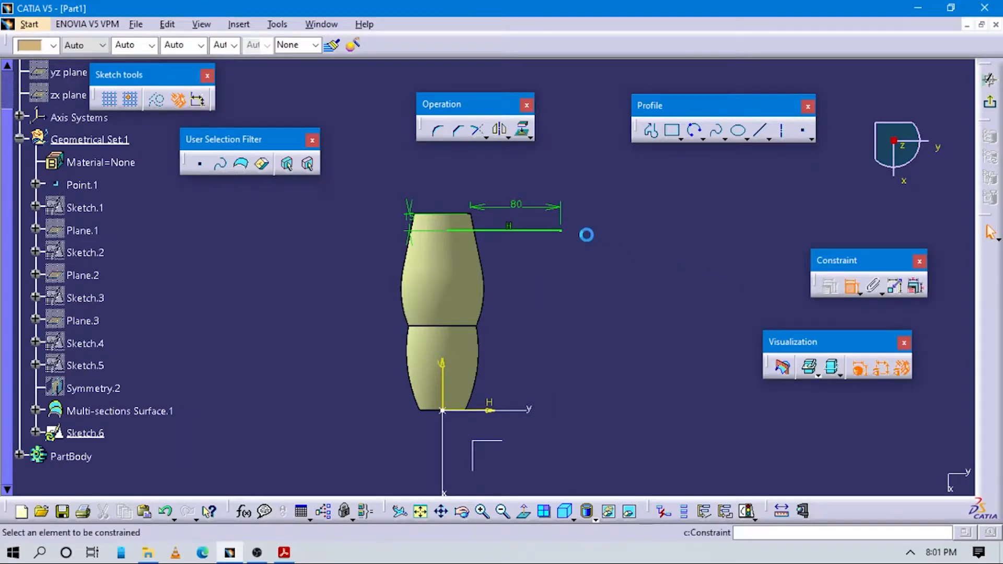
click(561, 231)
click(446, 379)
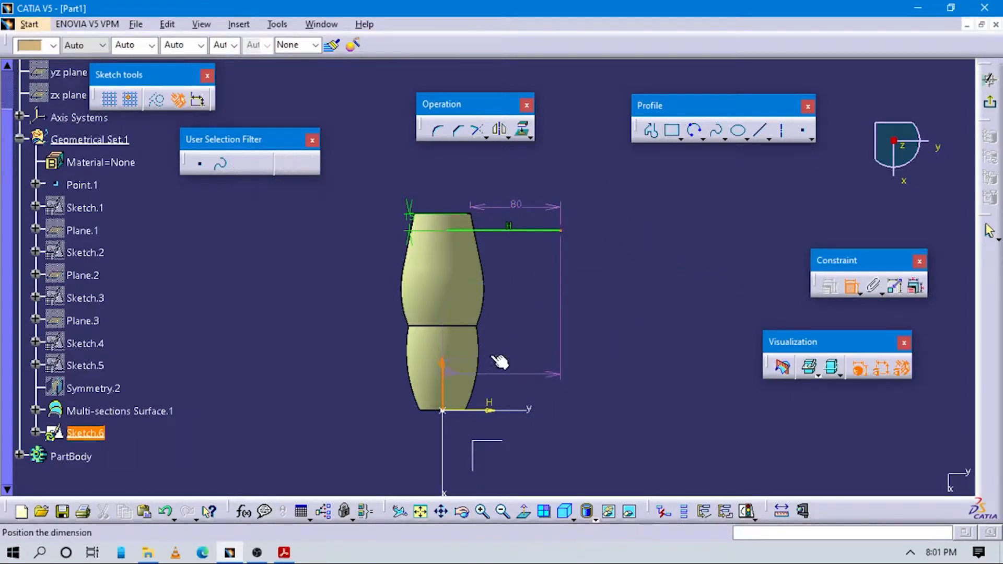
key(Escape)
middle_drag(539, 357, 541, 323)
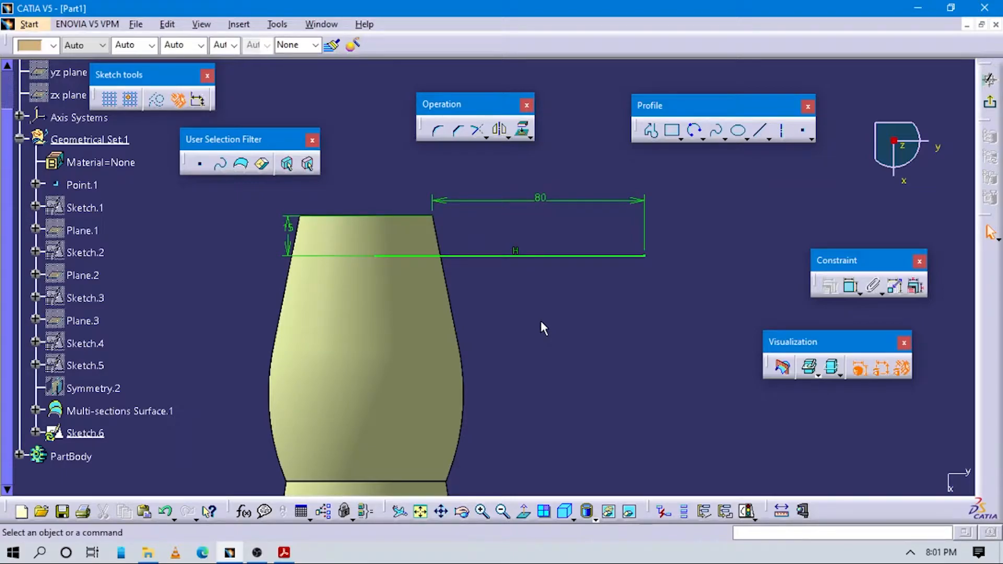
Exit the sketch and create a positioned sketch on the axis system's XY plane, origin projected from Point.1 and H parallel to the Y axis
click(992, 100)
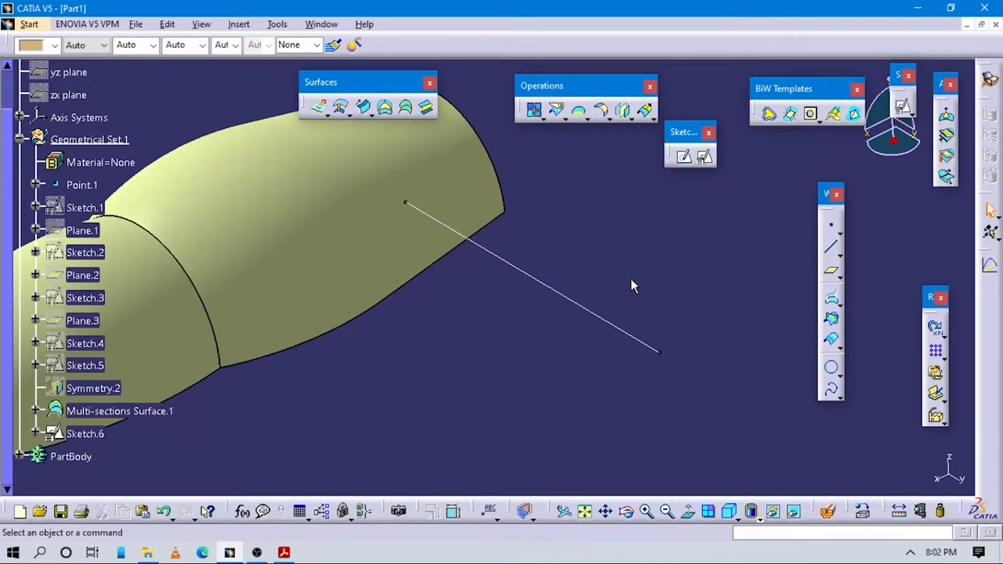
click(704, 157)
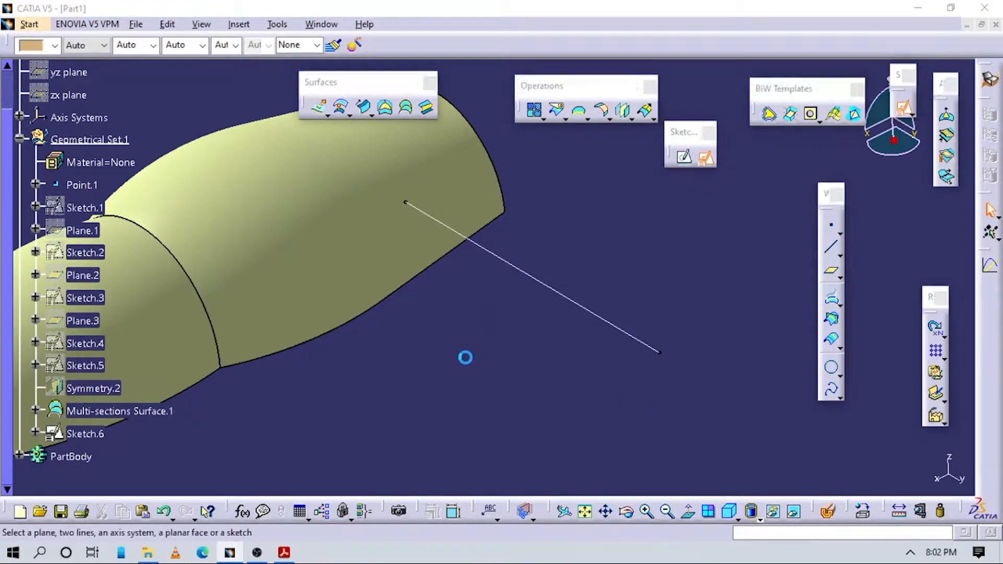
mouse_move(425, 377)
middle_down()
mouse_move(522, 314)
mouse_move(687, 377)
middle_up()
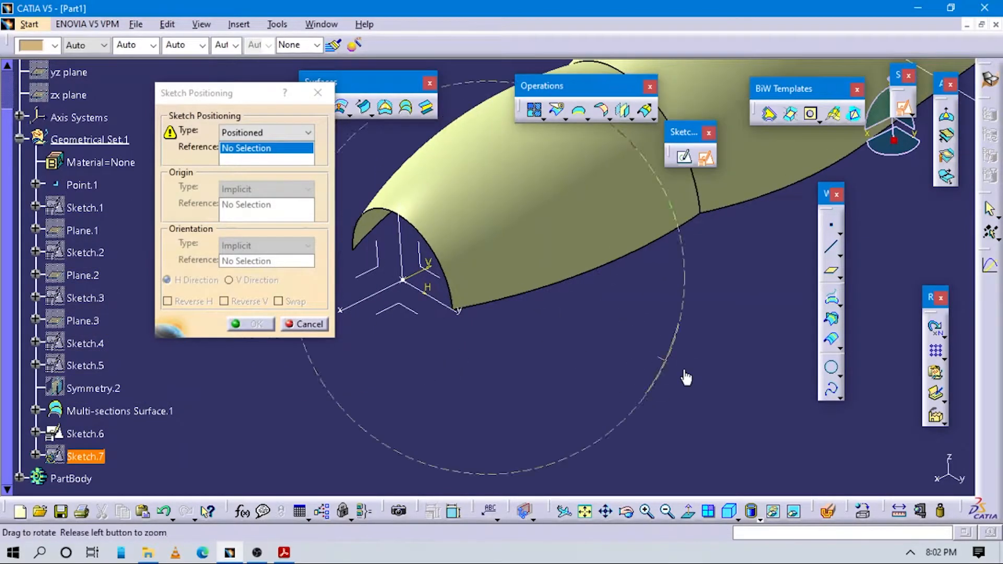
click(403, 311)
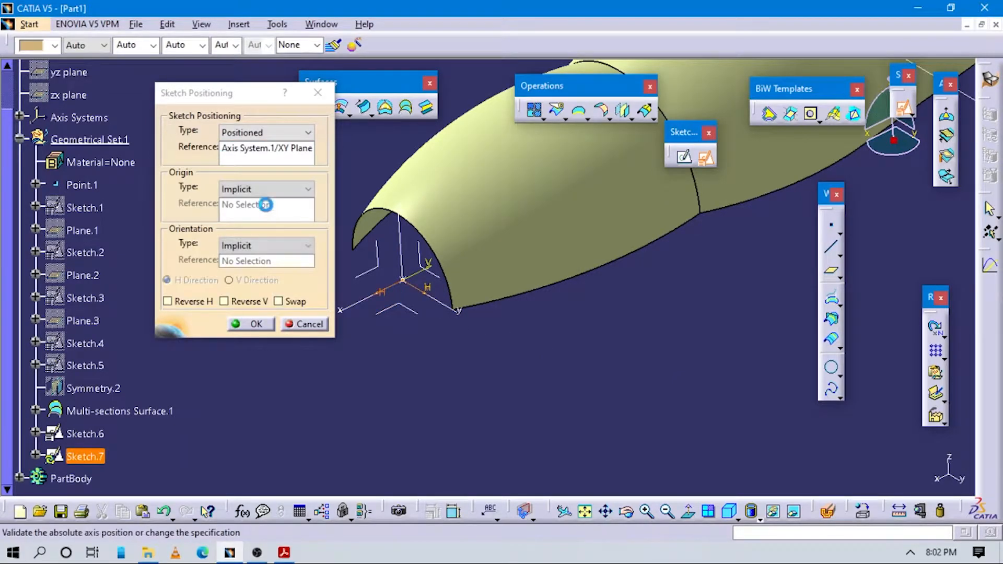
click(264, 189)
click(255, 215)
click(256, 189)
click(252, 226)
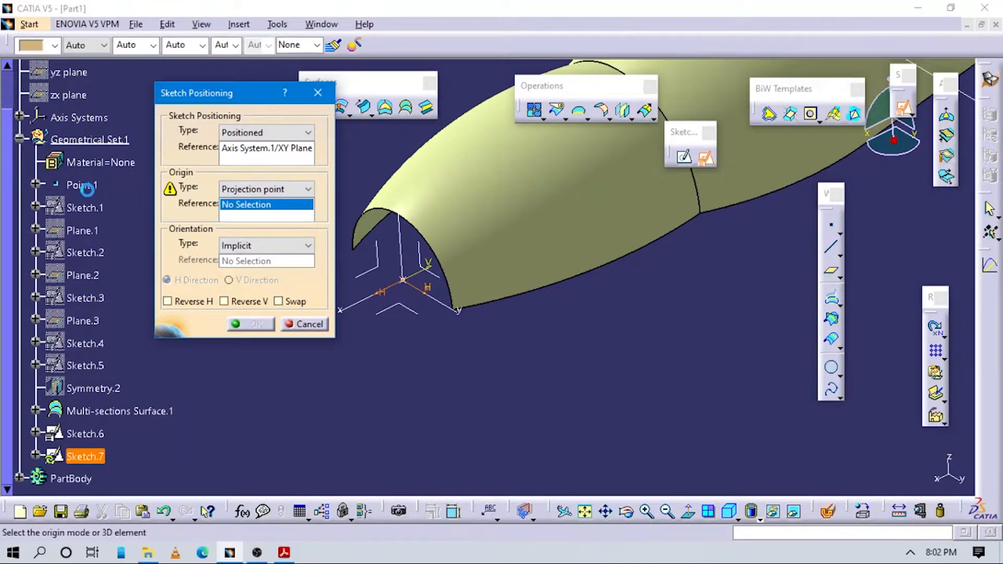
click(264, 245)
click(251, 324)
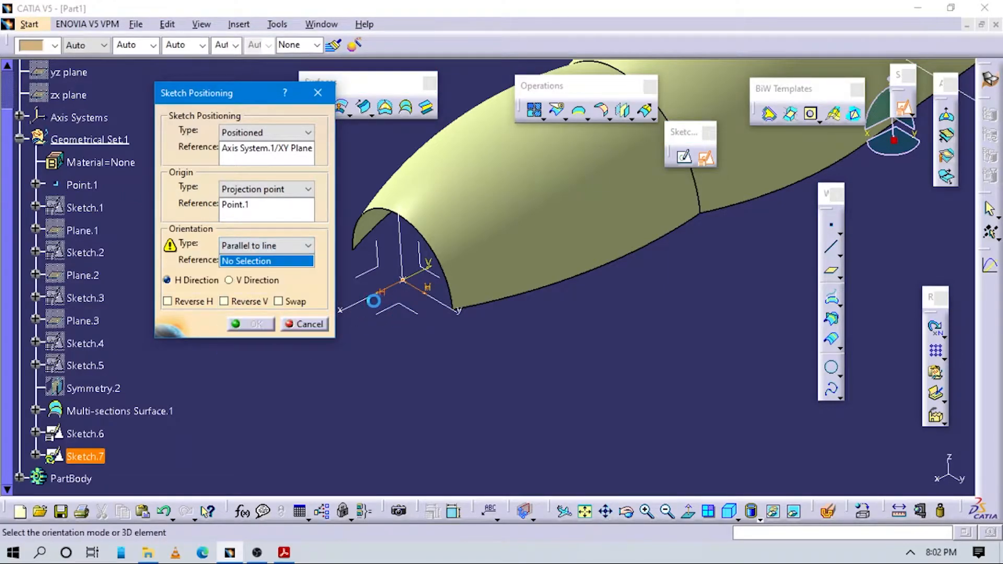
click(433, 296)
click(252, 324)
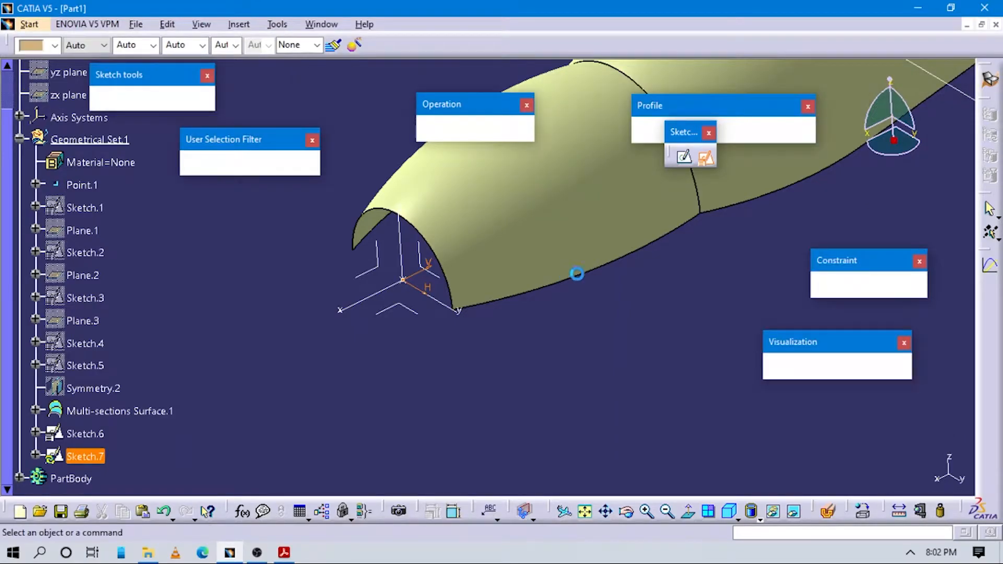
Examine the new sketch's view and check the handle's dimensions in the PDF's main view
middle_drag(590, 413, 594, 457)
mouse_move(603, 309)
middle_down()
mouse_move(542, 381)
mouse_move(533, 410)
mouse_move(515, 387)
middle_up()
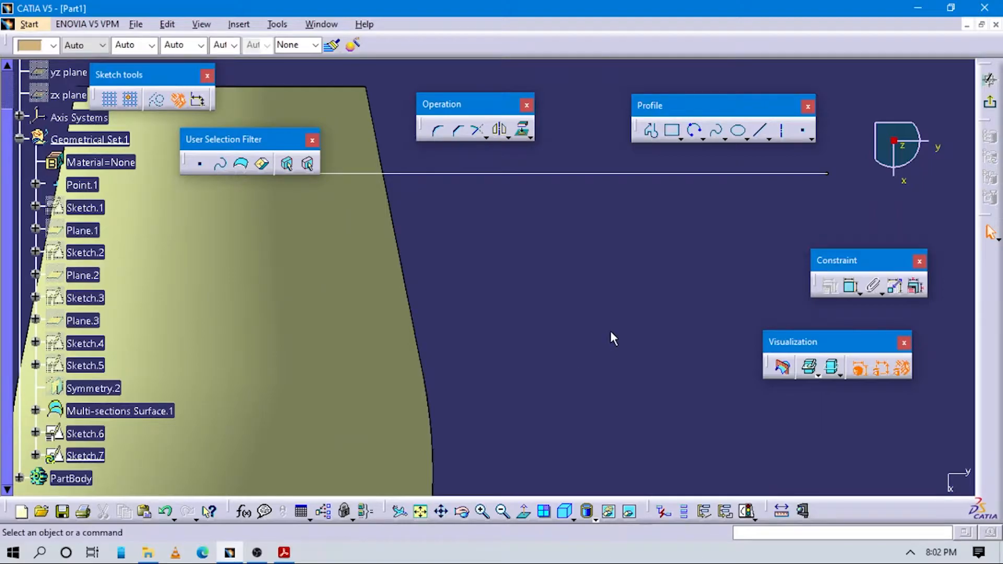
key(alt+Tab)
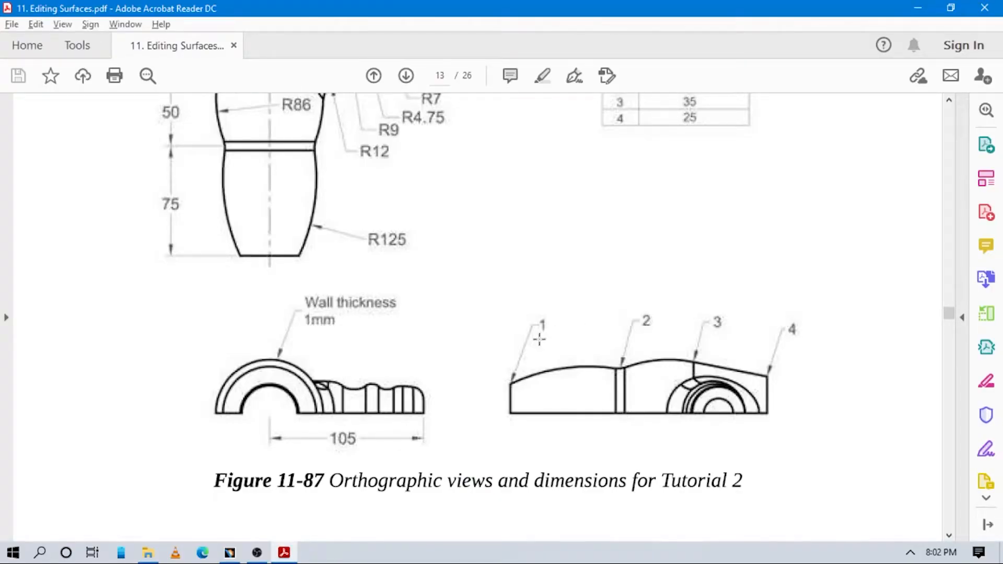
scroll(541, 334, up, 5)
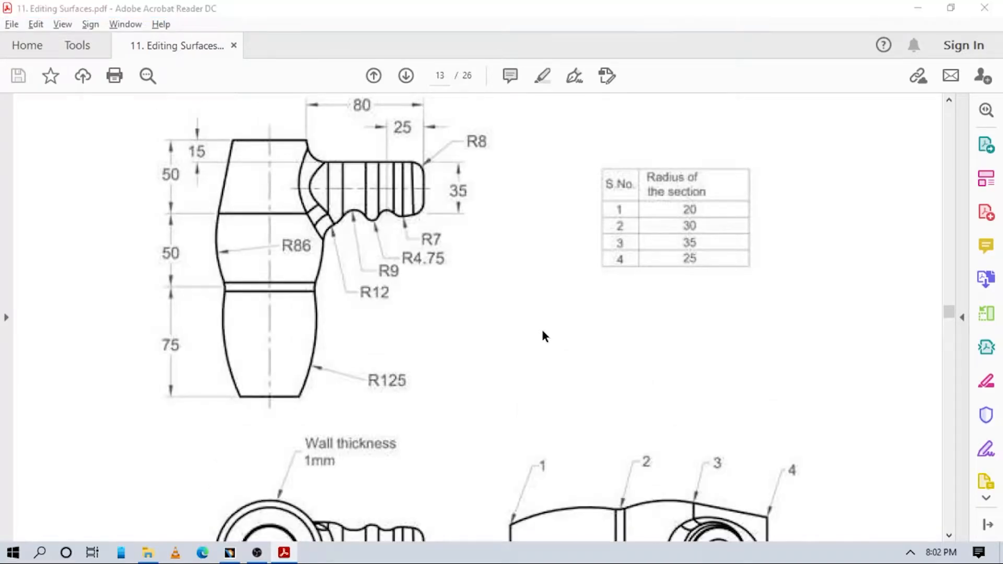
key(alt+Tab)
Switch back to CATIA and start an axis beside the body, below the handle line's free end, at about H 106 mm, V 134 mm
middle_drag(555, 316, 580, 389)
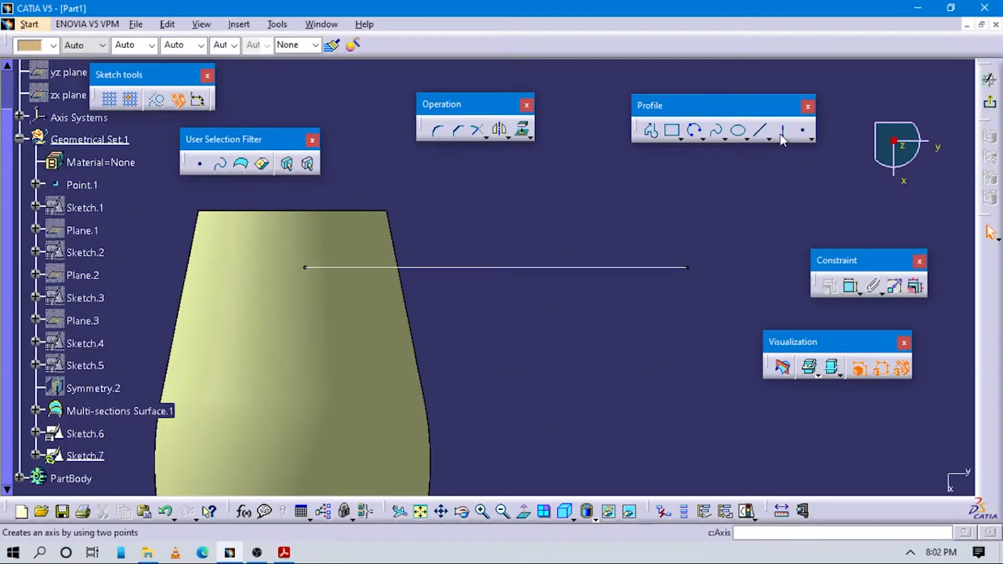
key(Return)
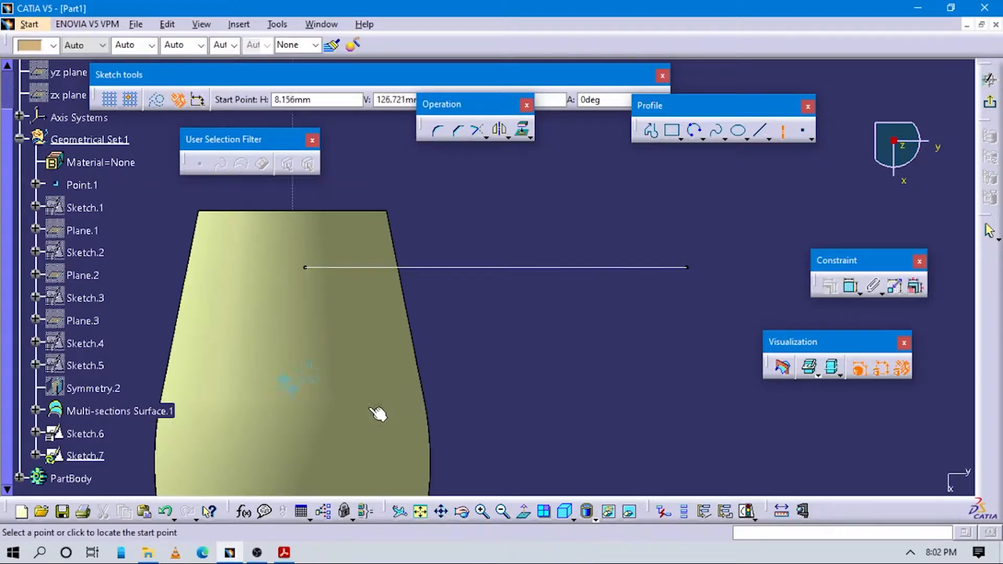
click(692, 366)
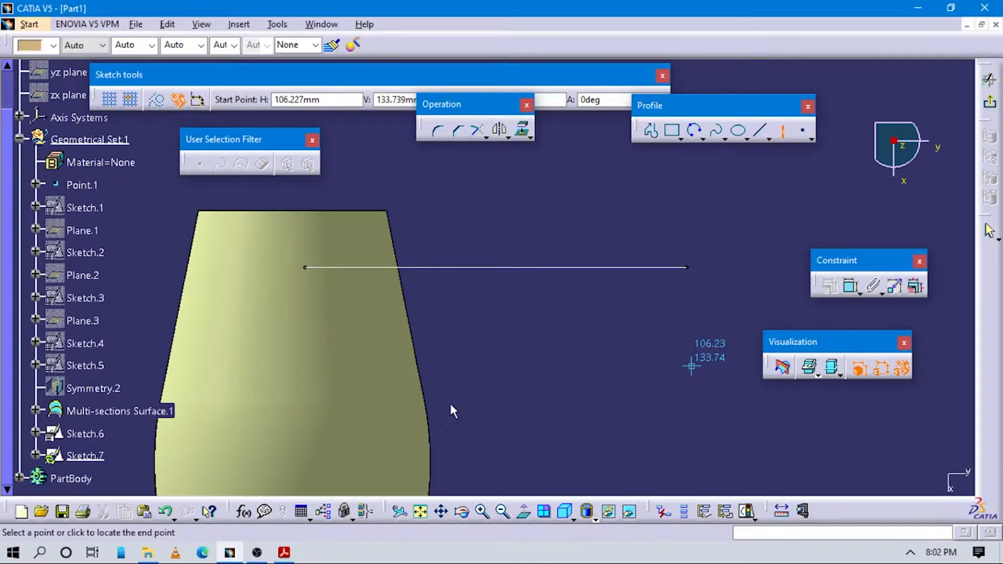
Look through the PDF tutorial's pages and orthographic views for the dimensions of the handle's grooved lower profile
key(alt+Tab)
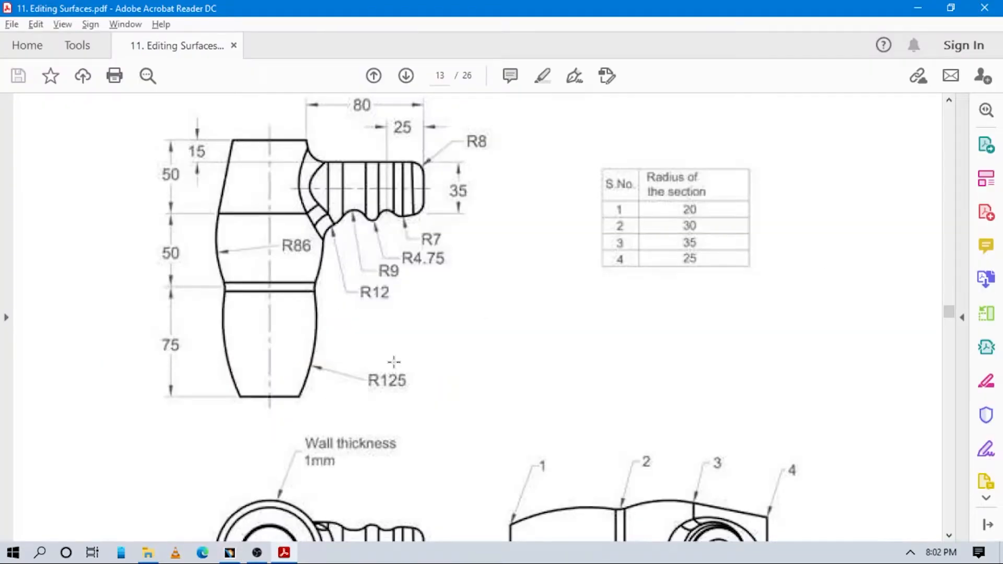
scroll(473, 346, down, 4)
scroll(505, 341, up, 4)
scroll(504, 340, down, 20)
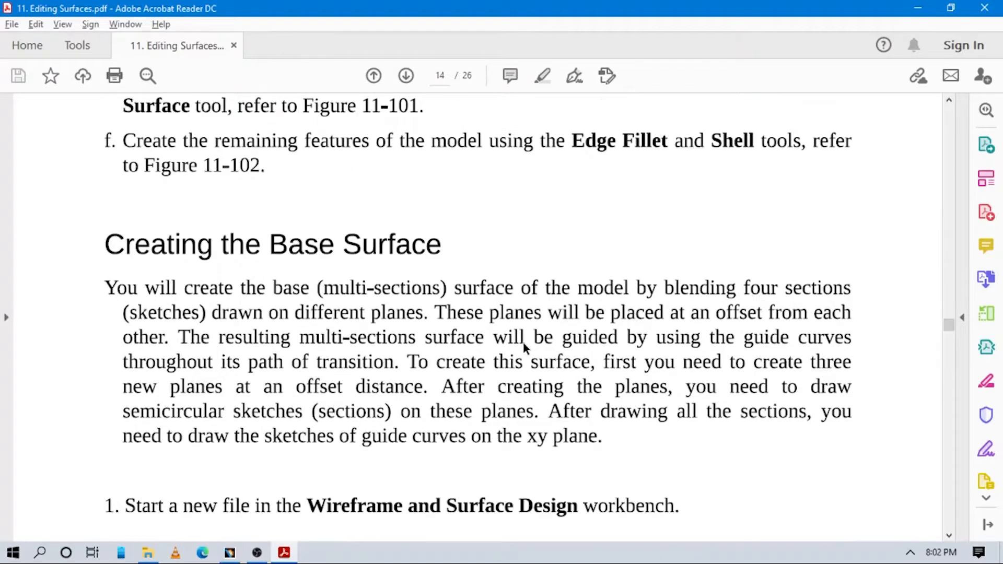
scroll(525, 364, down, 20)
scroll(525, 364, up, 6)
scroll(525, 365, up, 2)
key(alt+Tab)
key(alt+Tab)
scroll(527, 303, up, 15)
scroll(528, 303, up, 15)
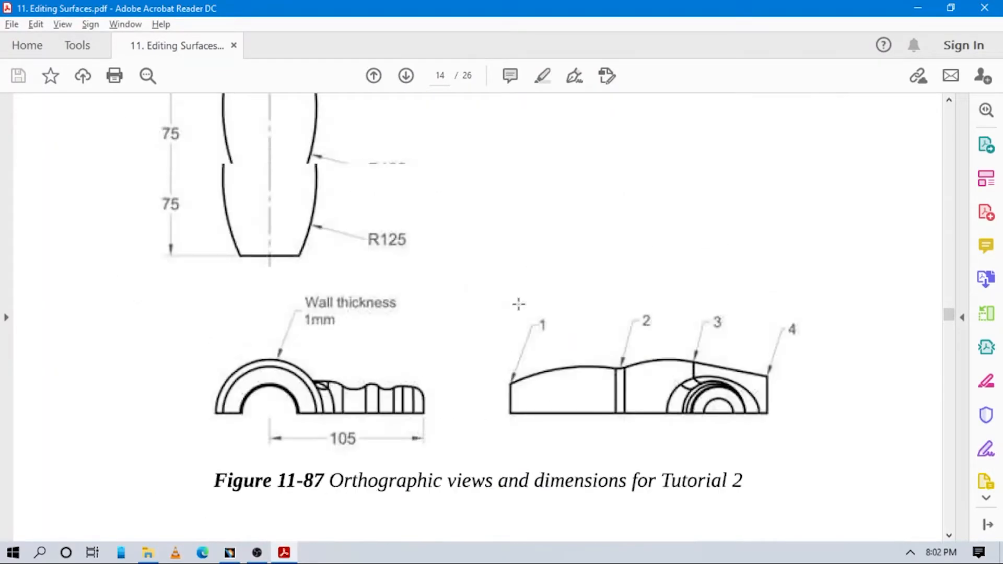
scroll(518, 305, down, 3)
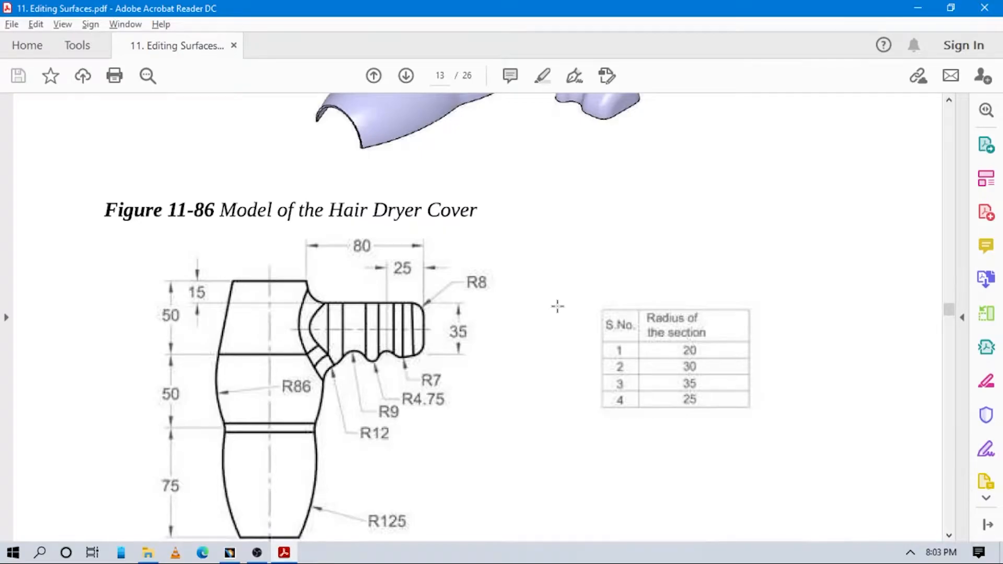
Return to CATIA and finish the slanted axis with its other end inside the body surface
key(alt+Tab)
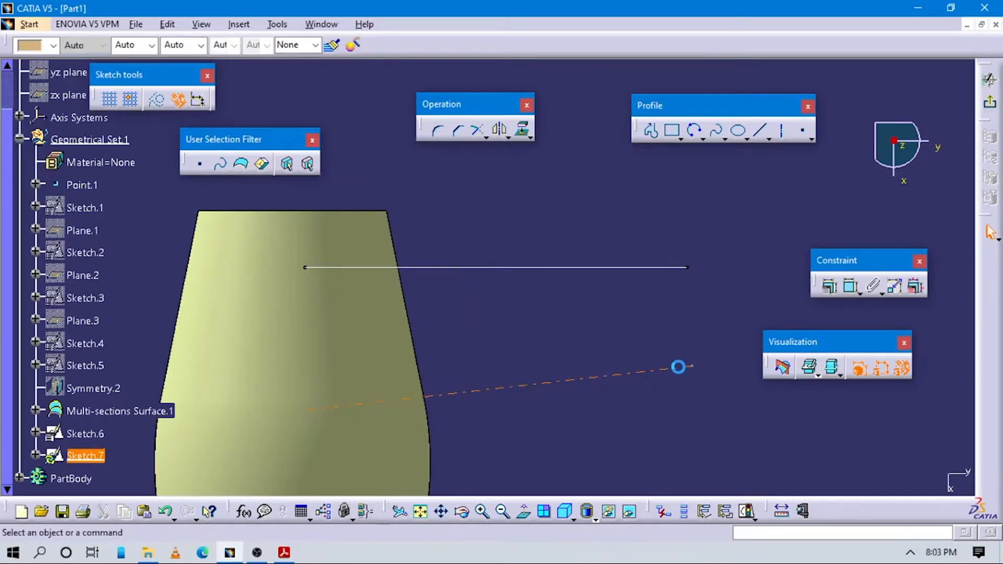
middle_drag(520, 287, 456, 245)
click(851, 286)
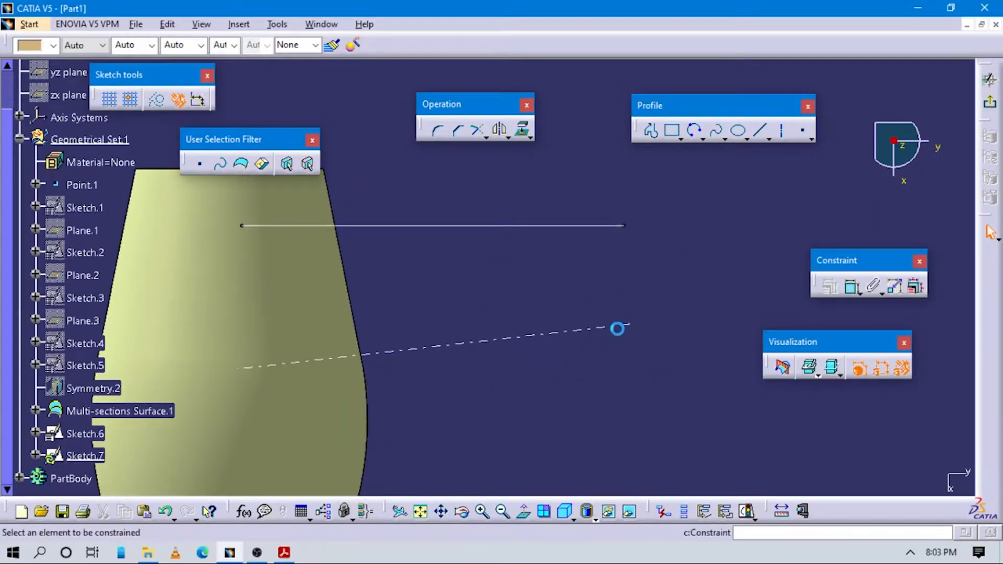
key(Escape)
Sketch a vertical axis from the handle line's free end down past the slanted axis
click(766, 139)
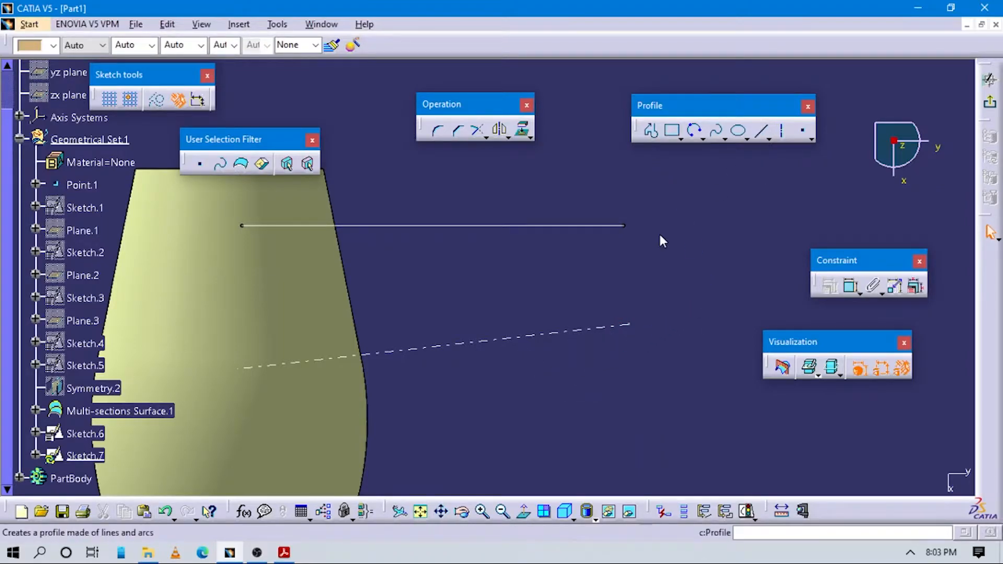
click(784, 137)
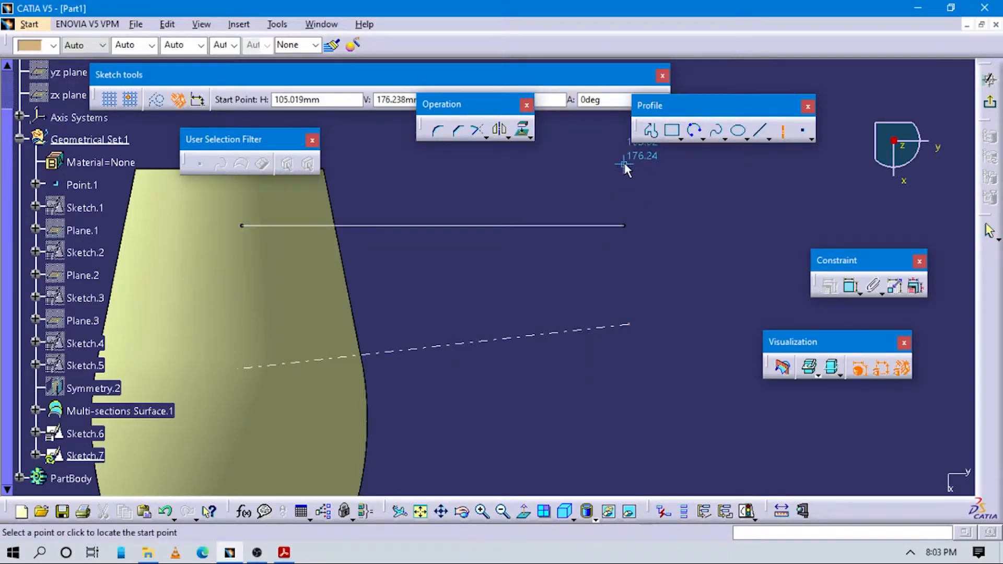
click(624, 226)
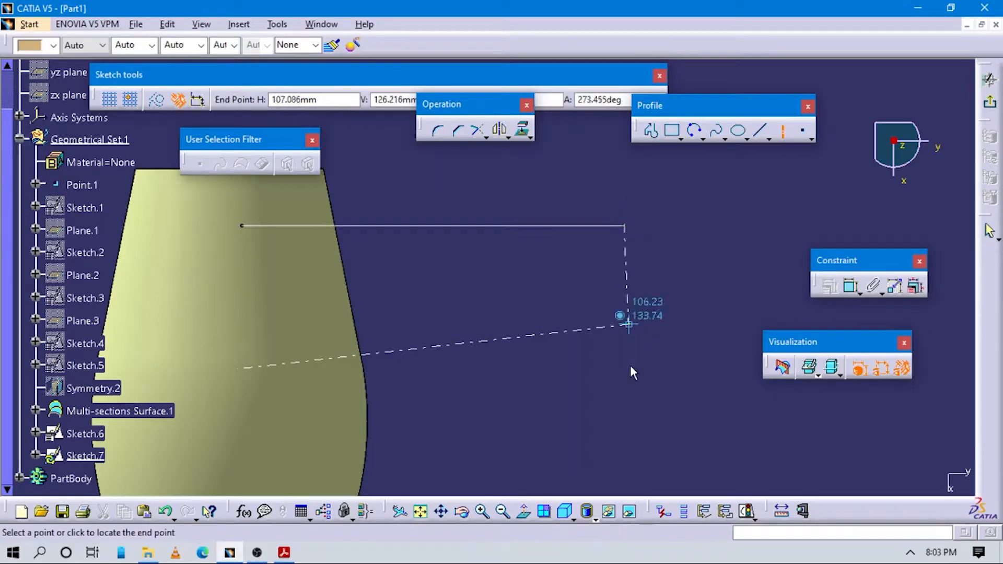
click(625, 402)
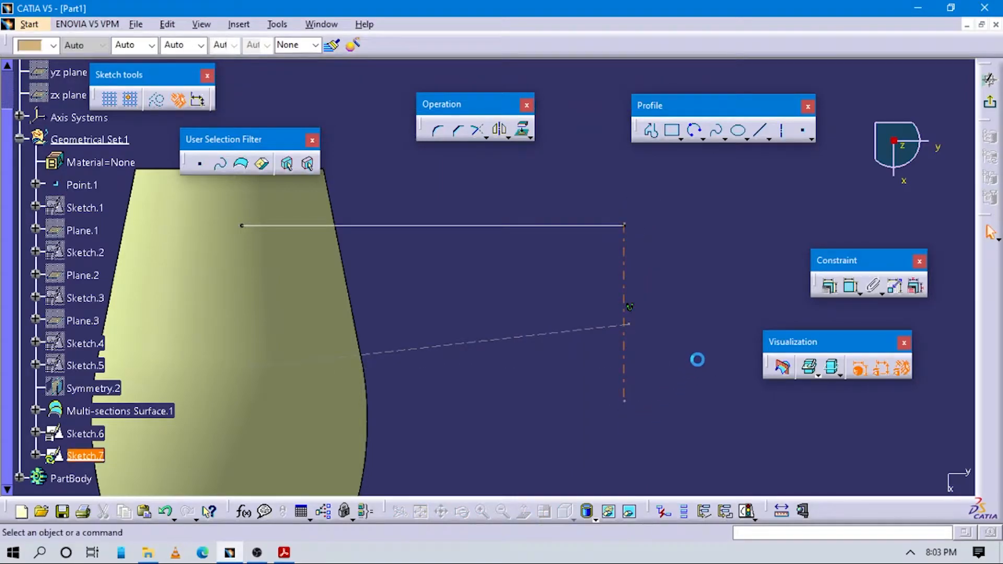
Dimension the angle between the vertical axis and the slanted axis and set it to 98 degrees
click(852, 286)
click(626, 282)
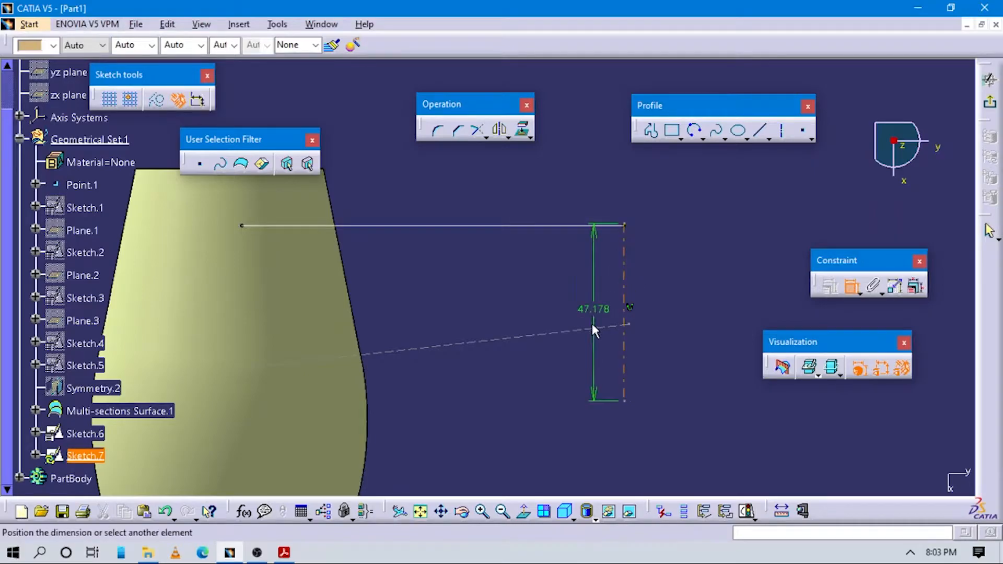
click(601, 327)
click(577, 315)
double_click(575, 306)
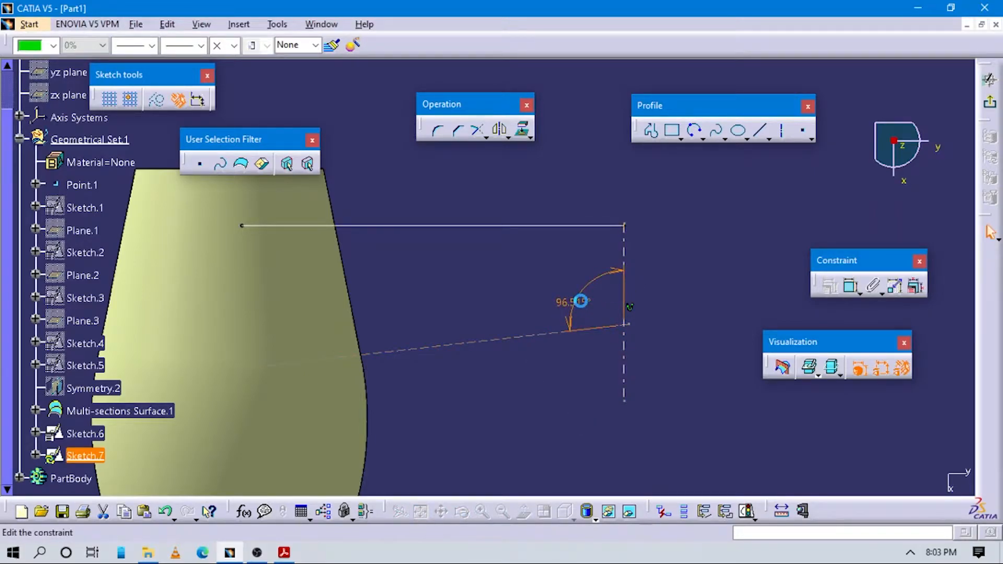
key(Return)
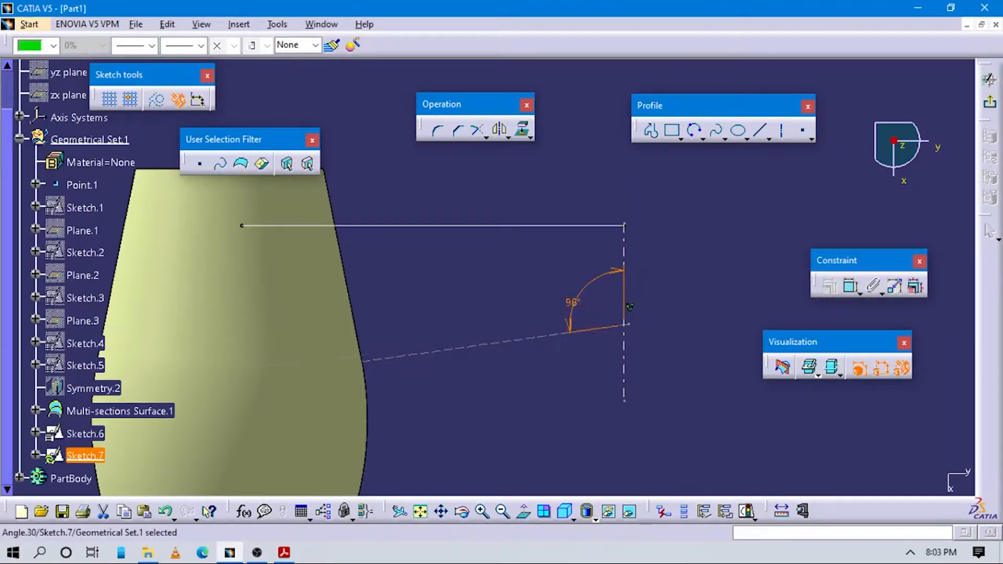
mouse_move(460, 351)
middle_down()
mouse_move(511, 319)
mouse_move(513, 305)
middle_up()
click(514, 362)
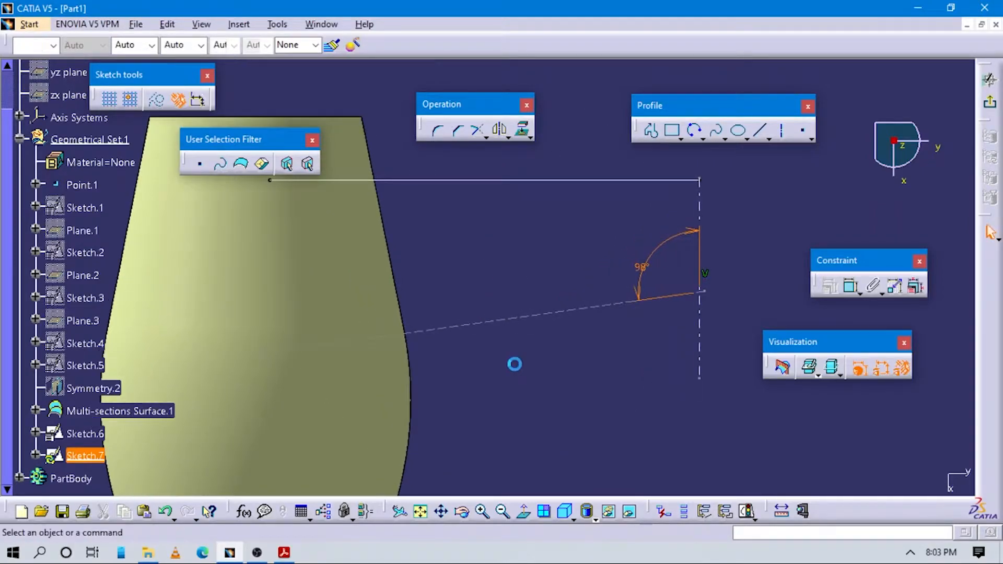
Check the groove radii in the PDF, draw a circle crossing the slanted axis, and move it slightly toward the body
key(alt+Tab)
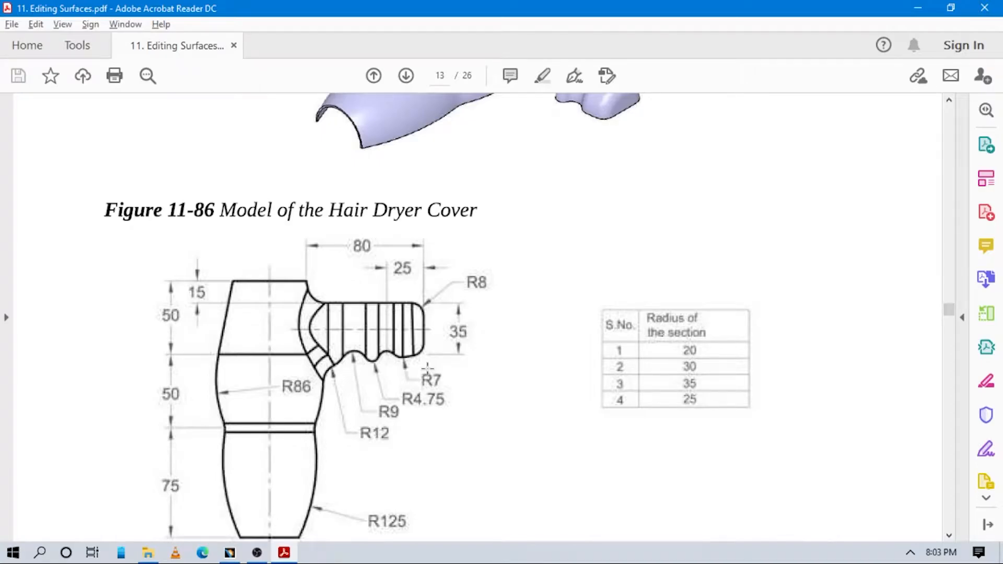
key(alt+Tab)
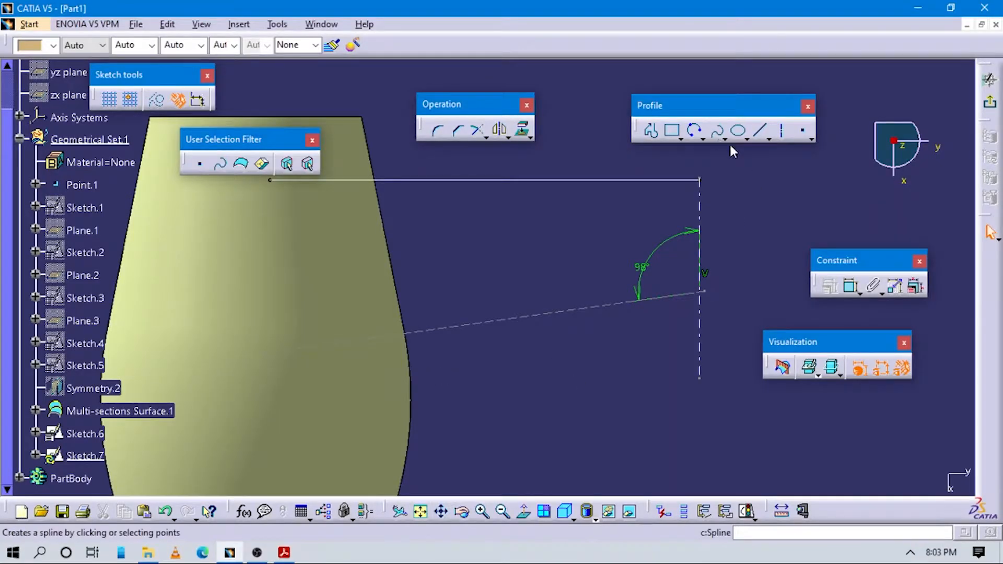
click(700, 136)
click(724, 156)
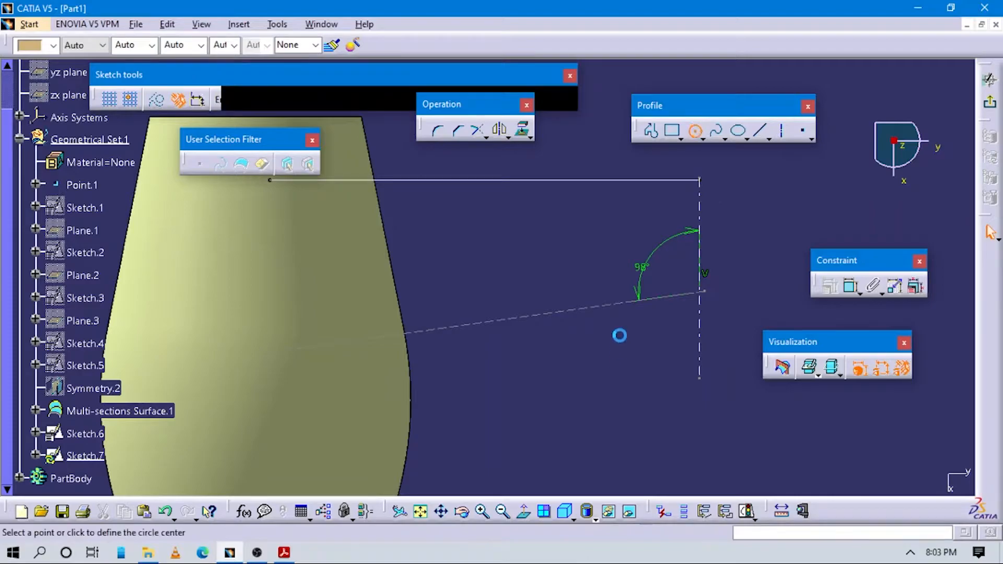
click(620, 327)
key(alt+Tab)
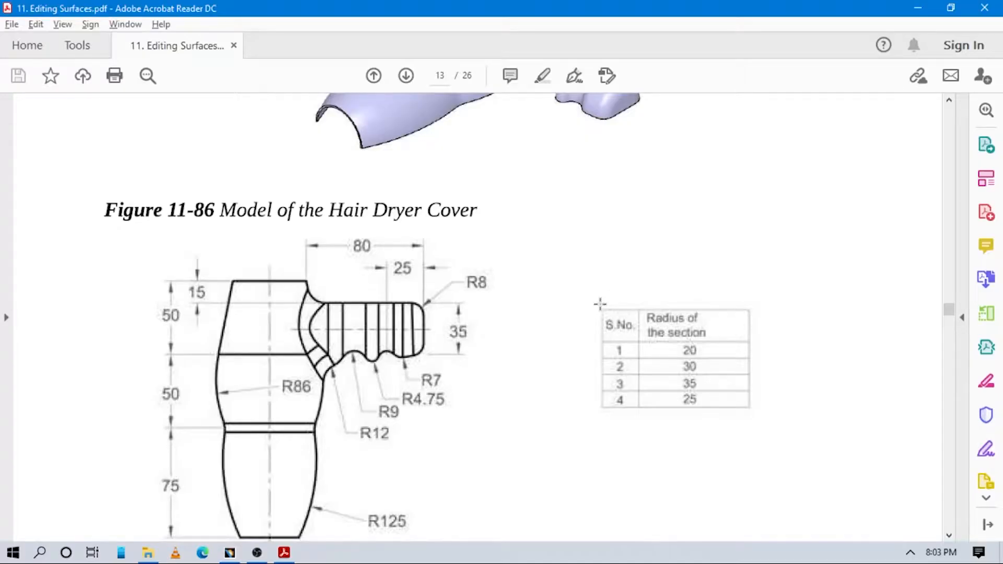
key(alt+Tab)
click(651, 348)
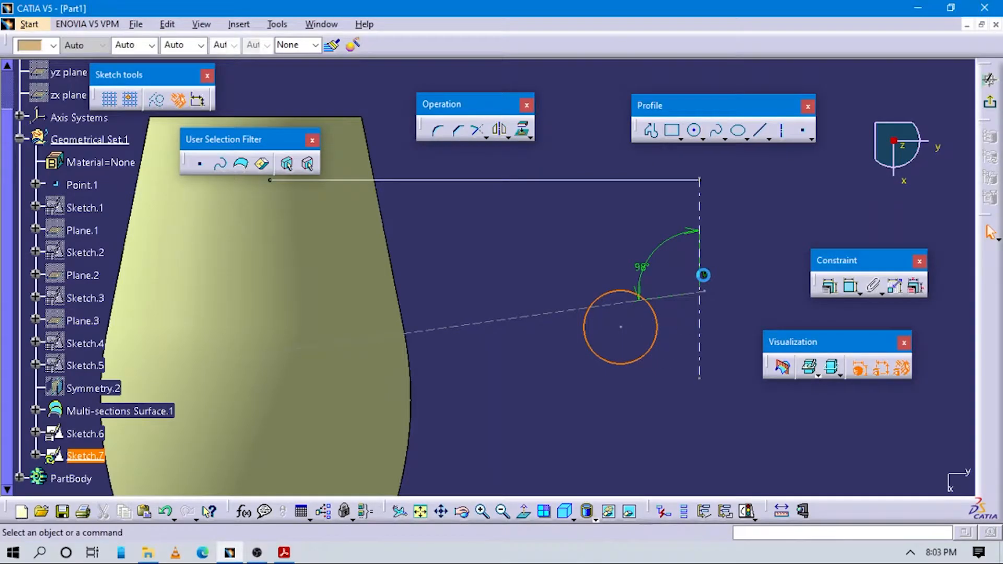
mouse_move(622, 328)
mouse_down()
mouse_move(587, 250)
mouse_move(595, 328)
mouse_up()
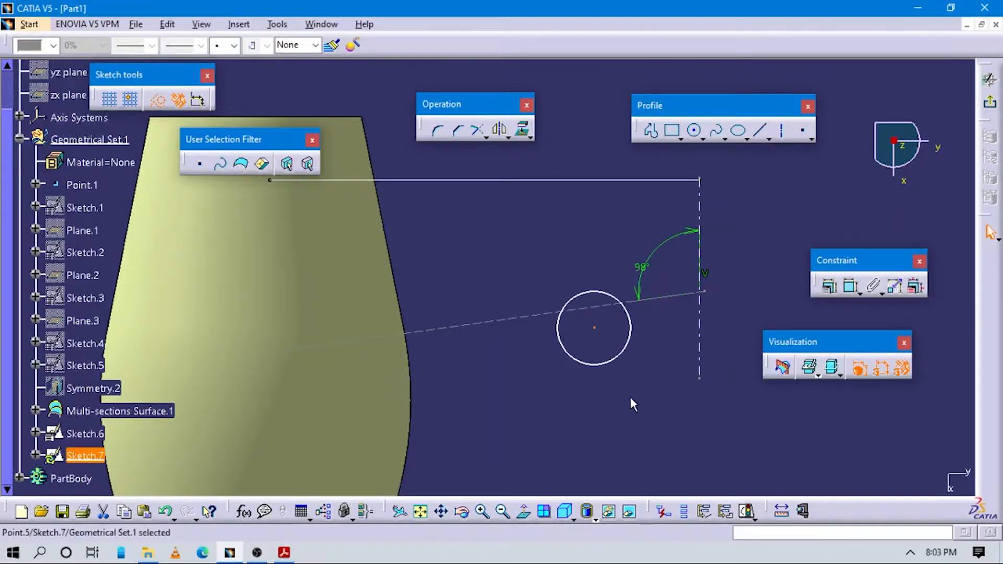
Find the second guide curve sketch in the PDF's handle instructions and examine its groove arcs and dimensions
key(alt+Tab)
scroll(459, 383, down, 15)
scroll(462, 397, down, 20)
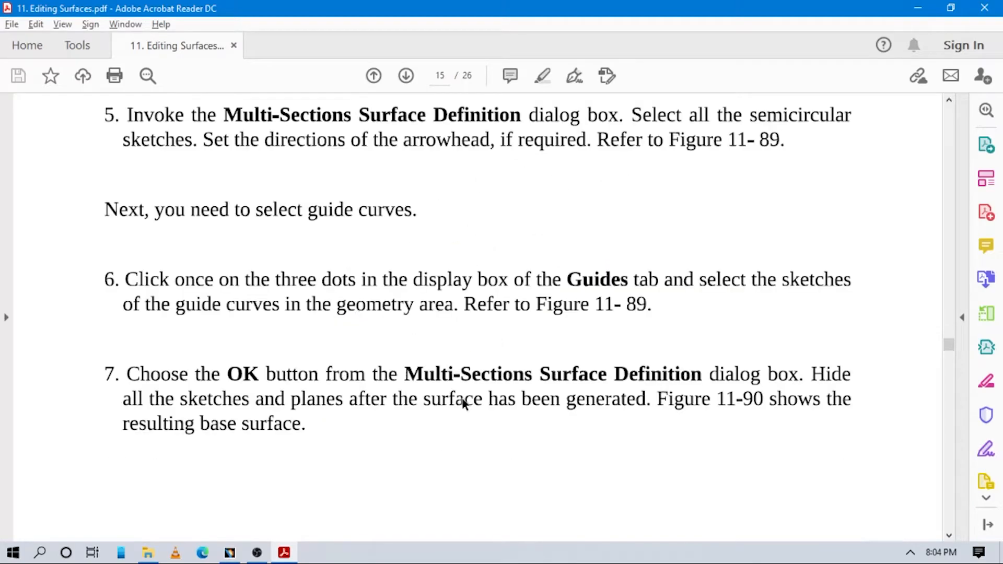
scroll(517, 383, down, 10)
scroll(516, 383, up, 5)
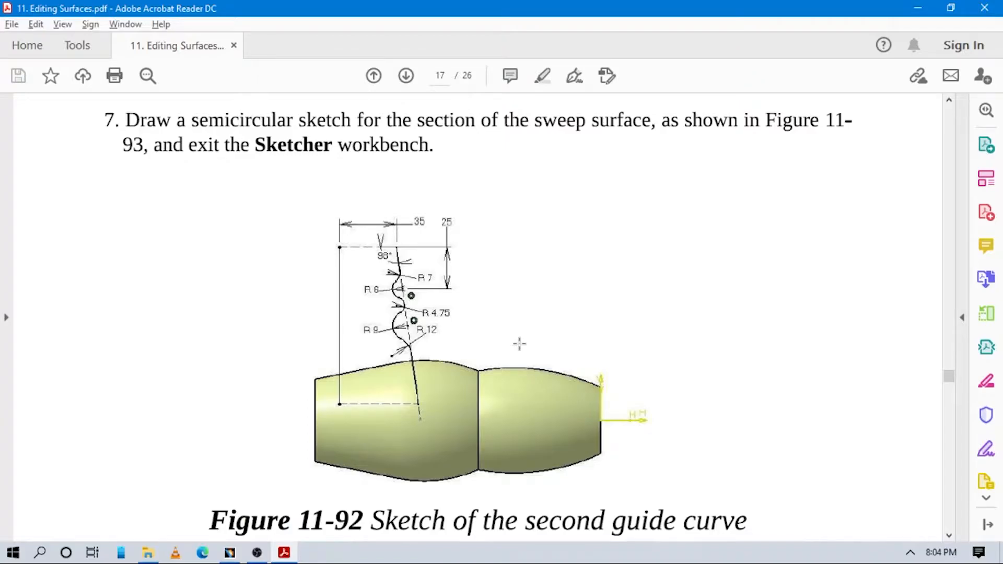
Switch to CATIA and dimension the distance from the horizontal line's end to the inclined line's outer end, setting it to 35 mm
key(alt+Tab)
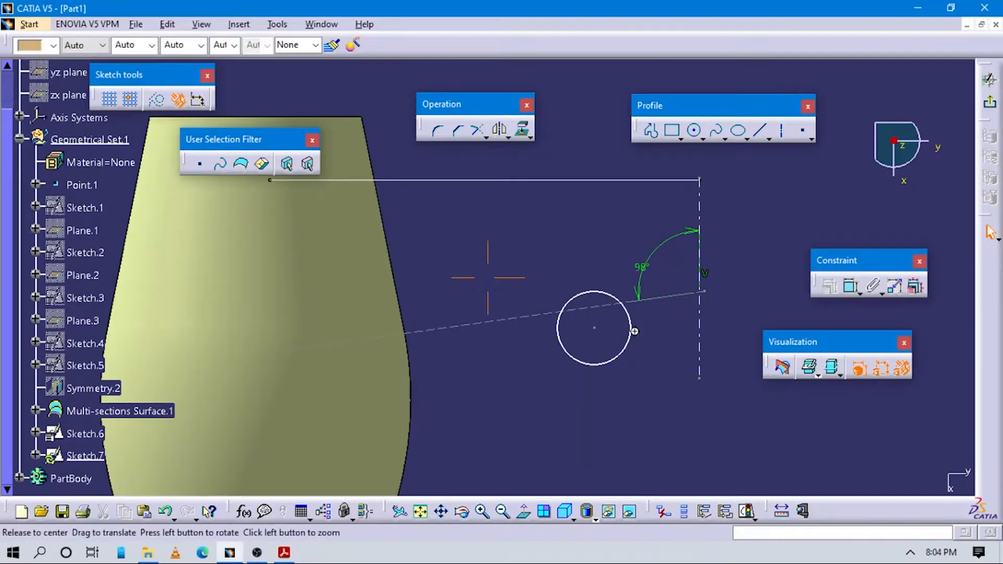
middle_drag(634, 329, 586, 353)
click(851, 286)
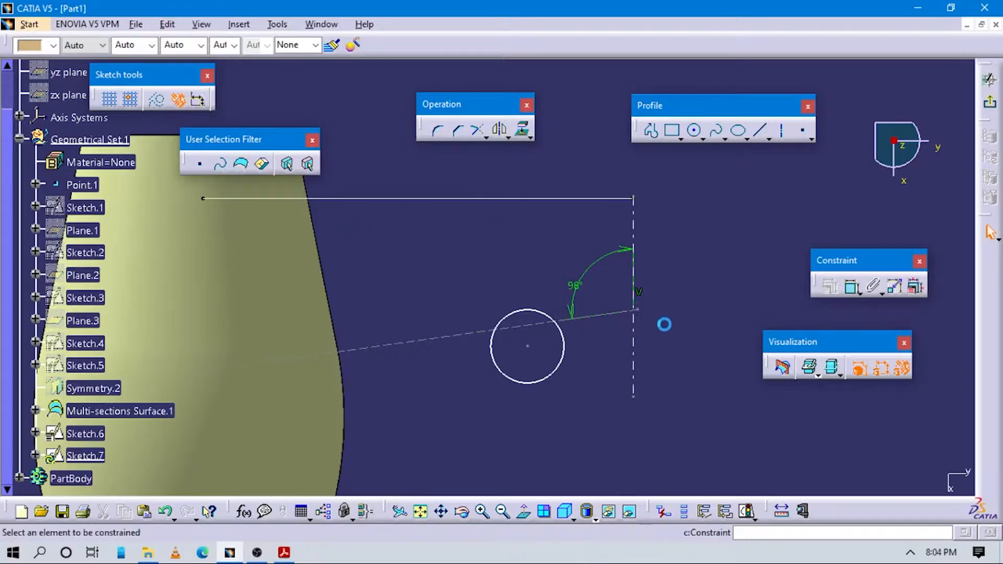
click(634, 200)
click(672, 246)
double_click(672, 243)
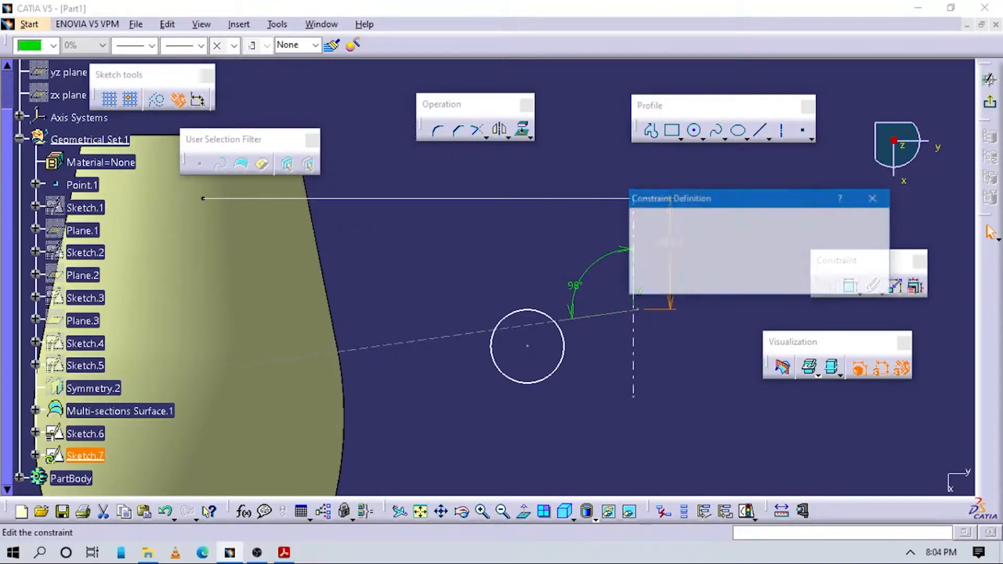
text(35)
key(Return)
Add a horizontal-direction offset between the inclined line's outer end and the upper end of the vertical construction line and set it to 0
mouse_move(594, 419)
middle_down()
mouse_move(612, 374)
mouse_move(565, 318)
middle_up()
click(563, 320)
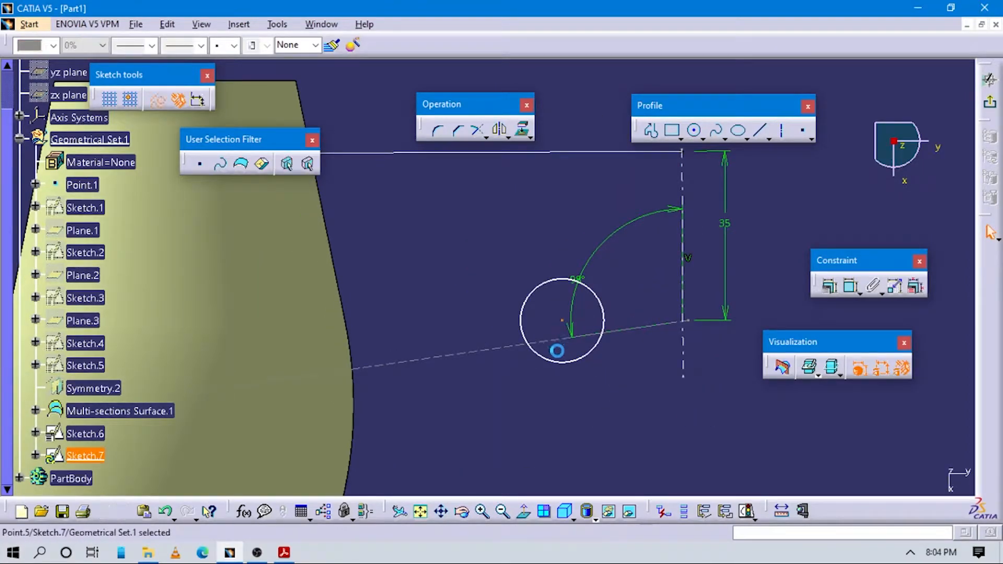
click(700, 407)
click(851, 286)
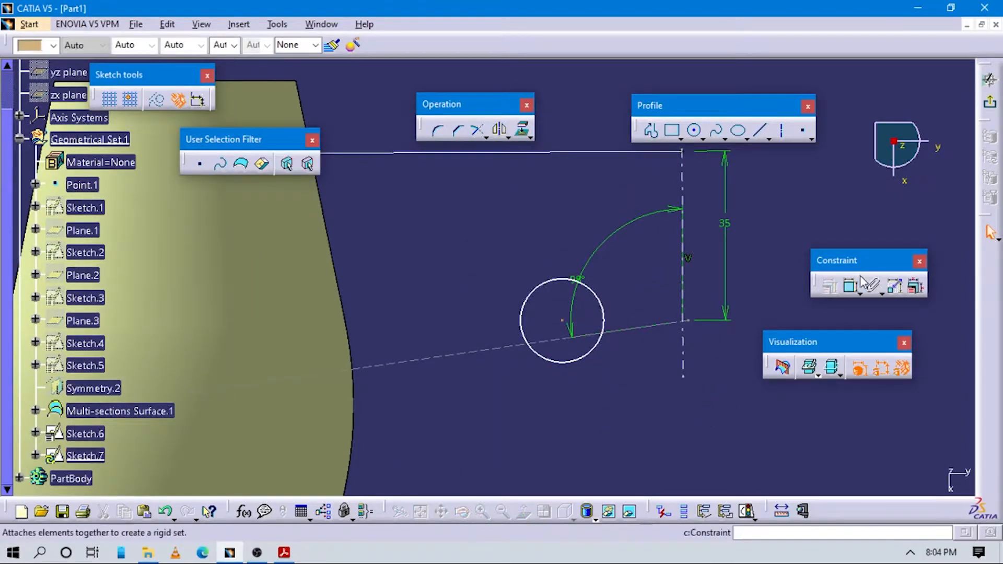
click(696, 325)
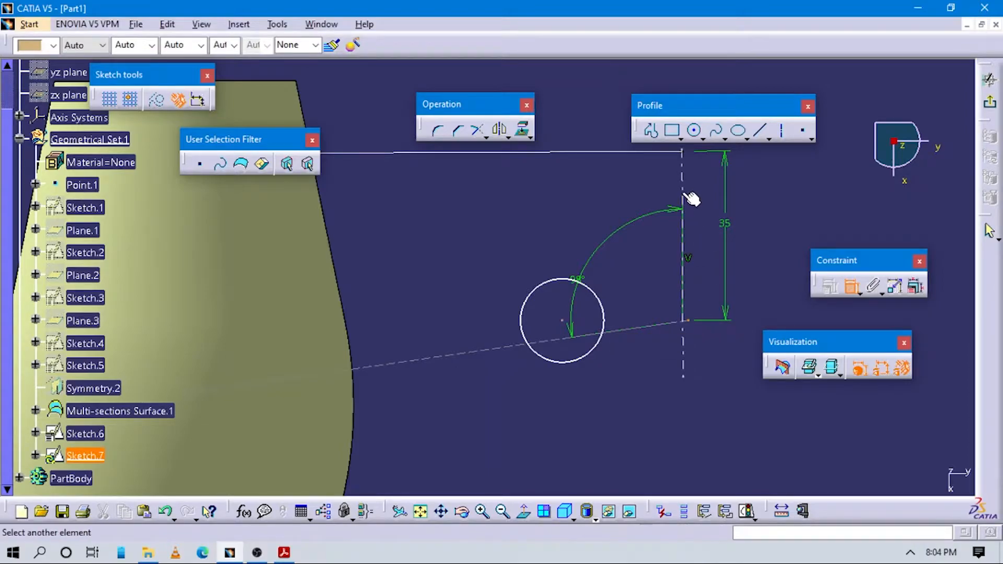
click(690, 157)
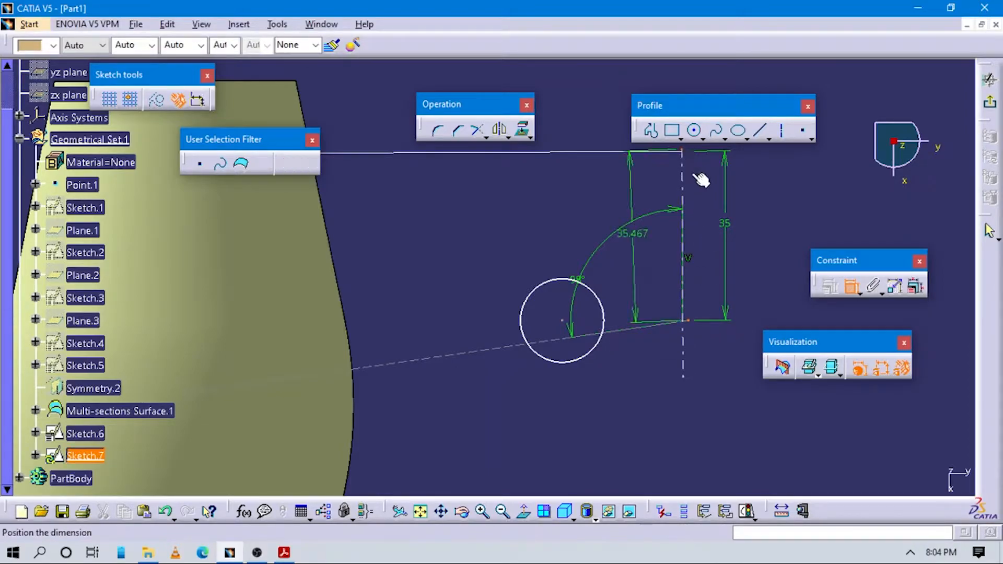
right_click(697, 208)
click(746, 270)
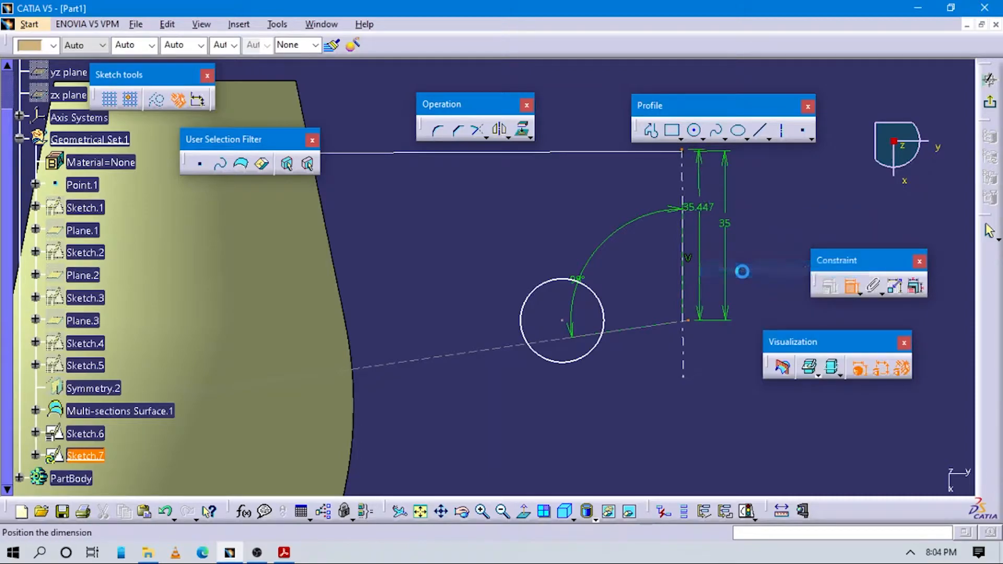
right_click(711, 255)
click(751, 294)
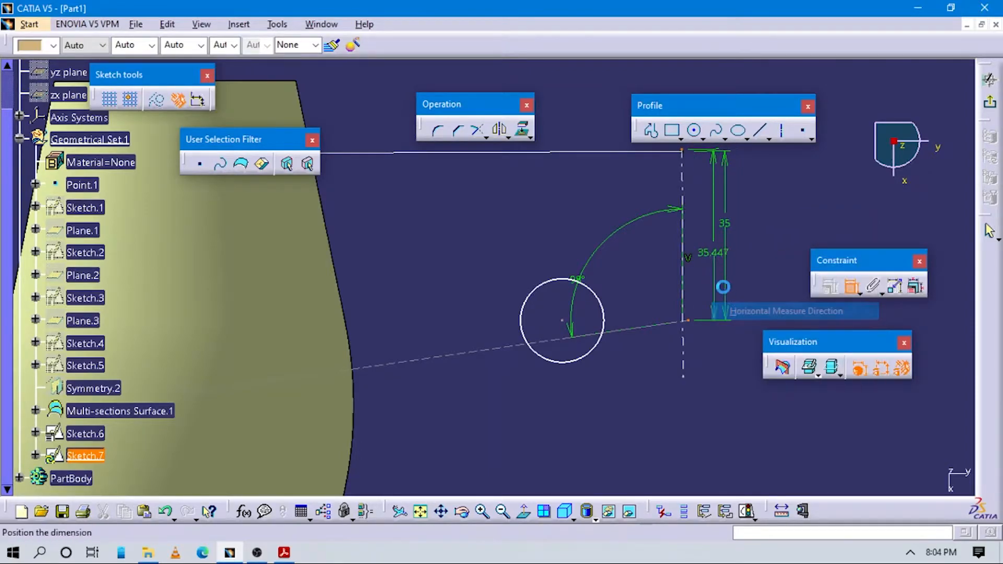
right_click(709, 247)
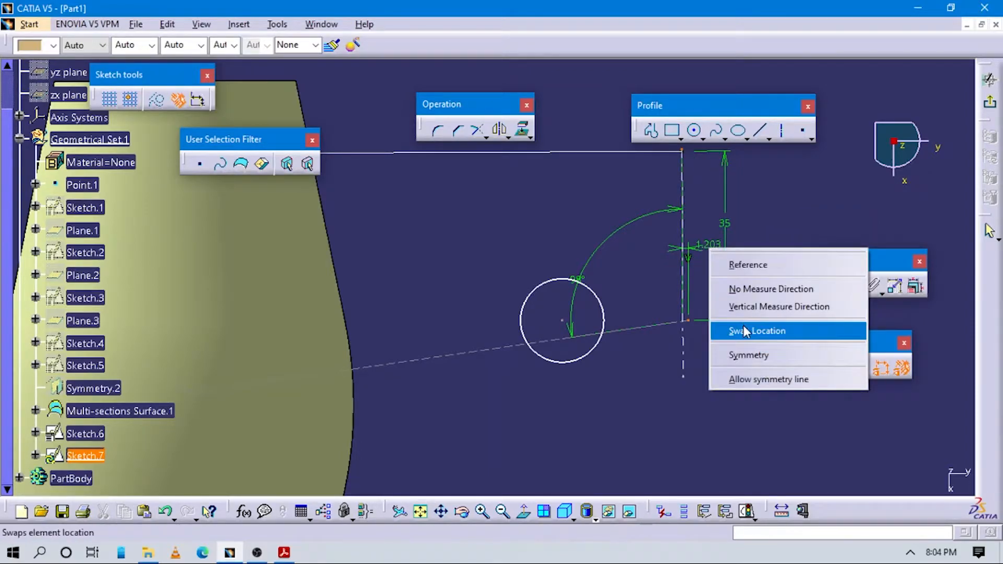
click(707, 236)
click(706, 233)
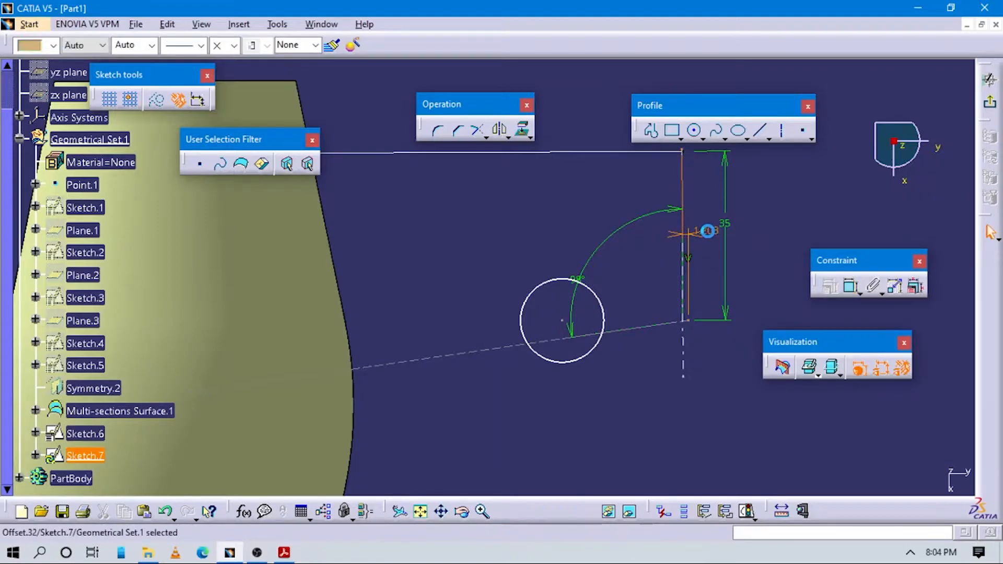
double_click(708, 230)
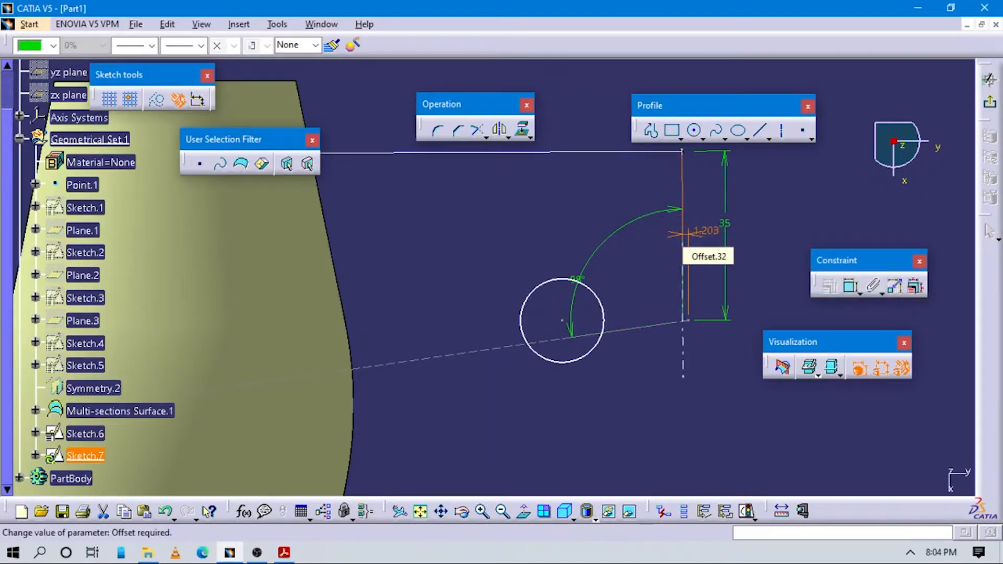
Make the horizontal line's endpoint coincident with the vertical construction line
mouse_move(556, 220)
middle_down()
mouse_move(517, 237)
mouse_move(522, 183)
mouse_move(447, 254)
mouse_move(452, 209)
middle_up()
click(852, 285)
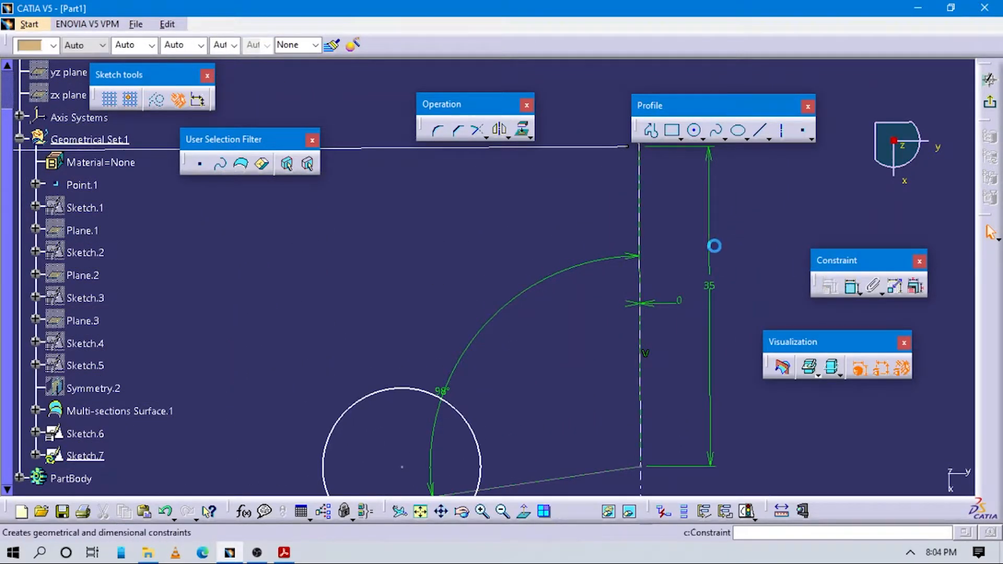
click(637, 162)
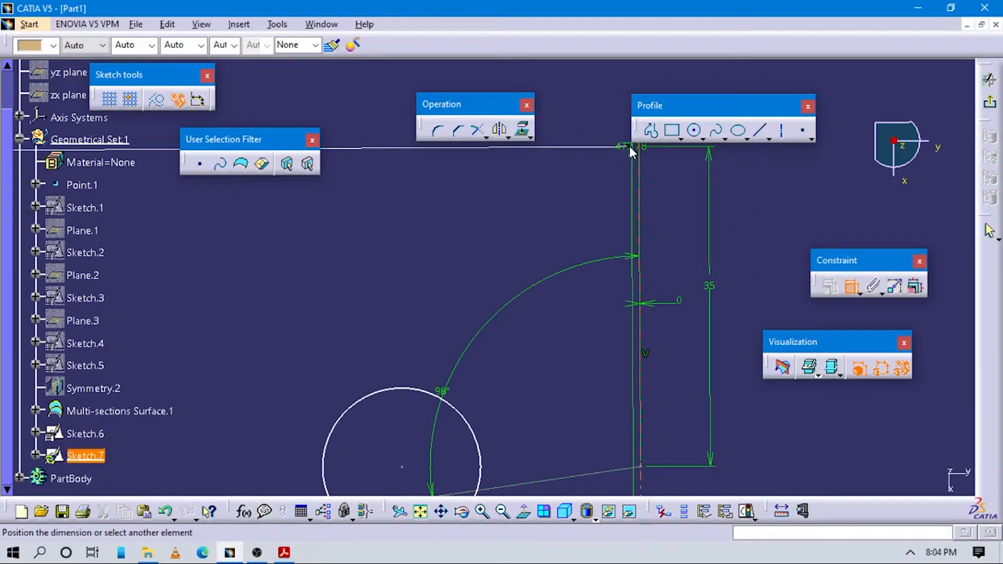
mouse_move(604, 180)
middle_down()
mouse_move(575, 232)
mouse_move(577, 224)
middle_up()
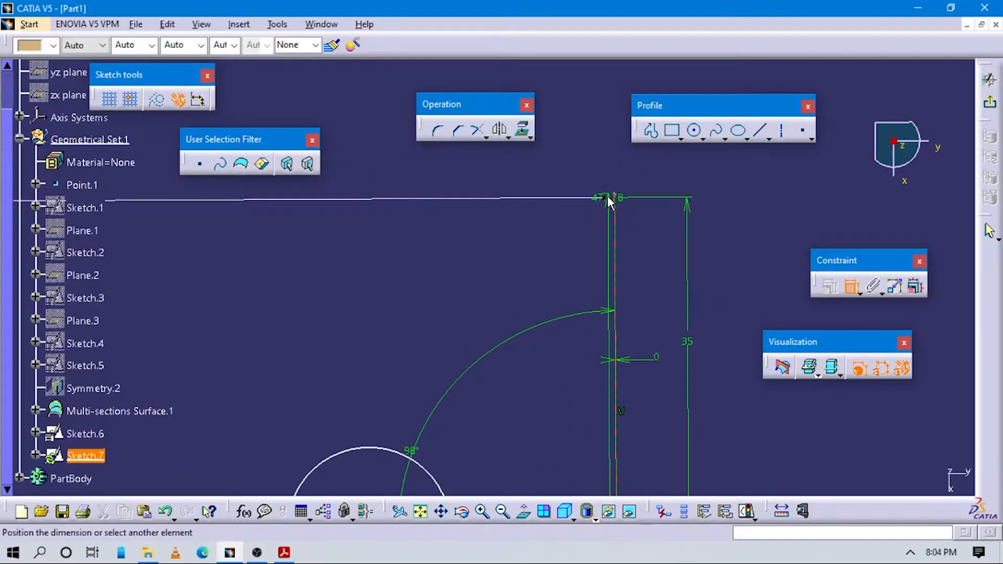
click(608, 198)
right_click(621, 269)
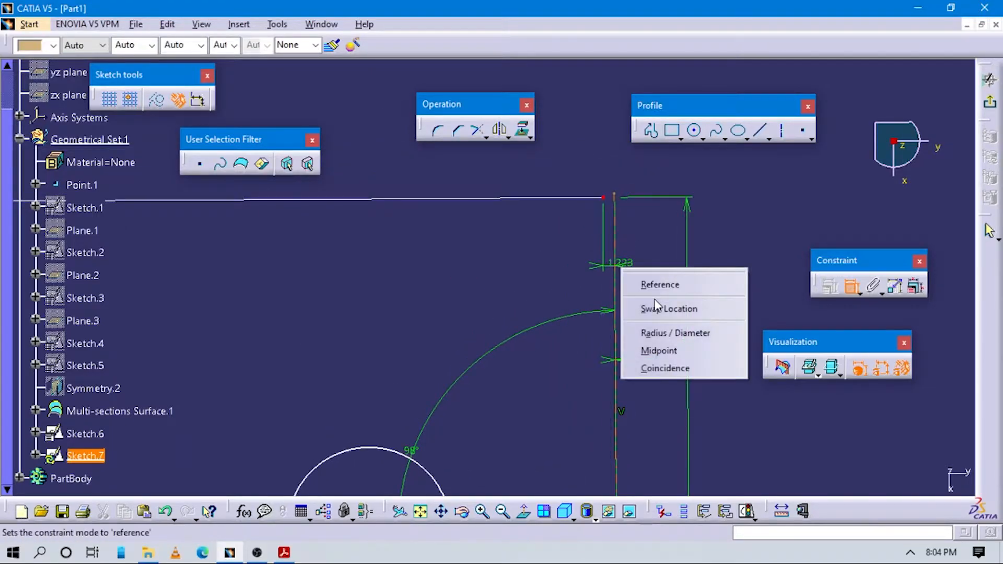
click(662, 350)
middle_drag(655, 368, 638, 397)
mouse_move(625, 341)
middle_down()
mouse_move(620, 324)
mouse_move(651, 238)
middle_up()
Dimension the distance between the circle's centre and the inclined line's outer end and set it to 25 mm
click(852, 289)
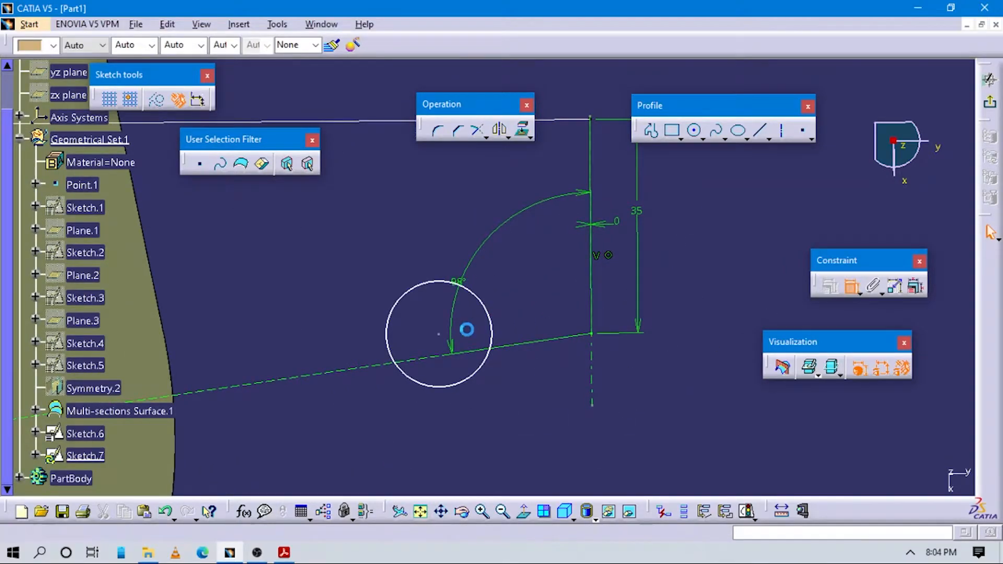
click(591, 333)
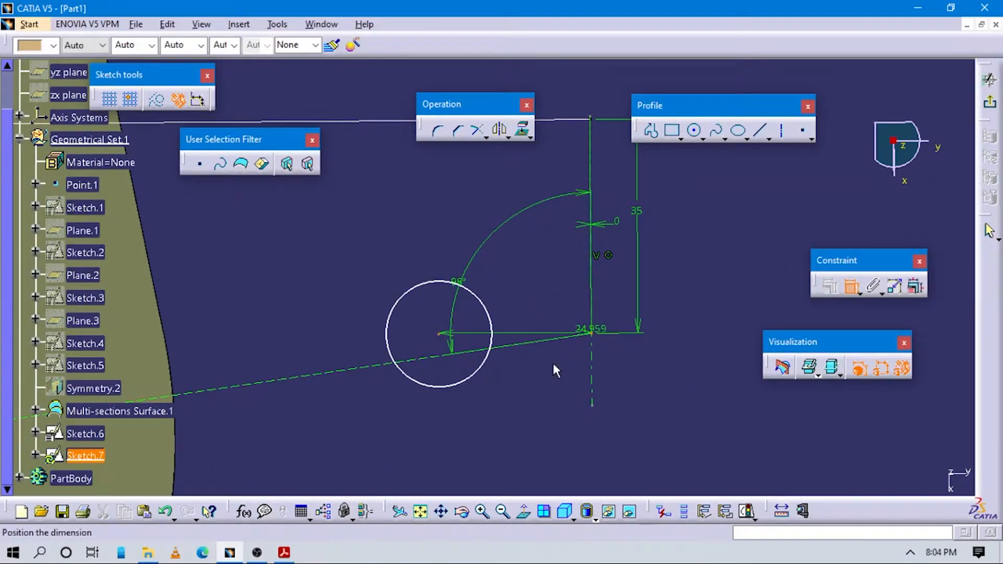
click(528, 392)
double_click(532, 390)
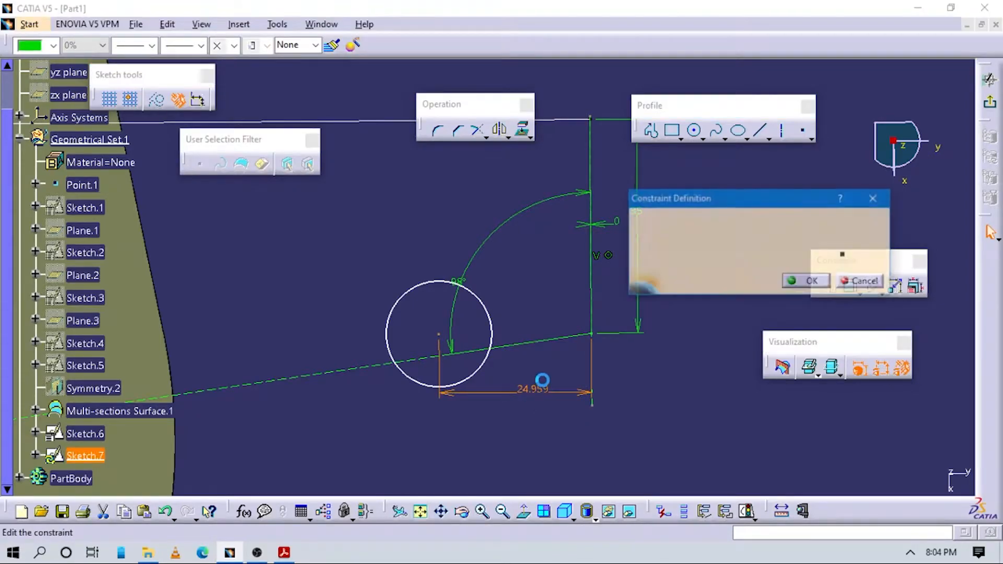
text(25)
key(Return)
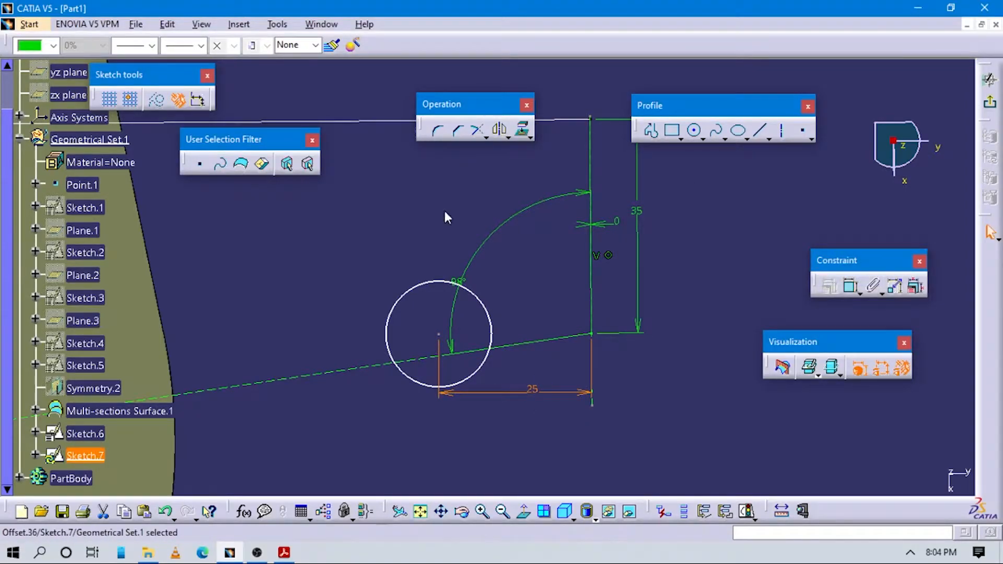
Dimension the circle as a radius and set it to 6 mm
click(693, 322)
click(852, 285)
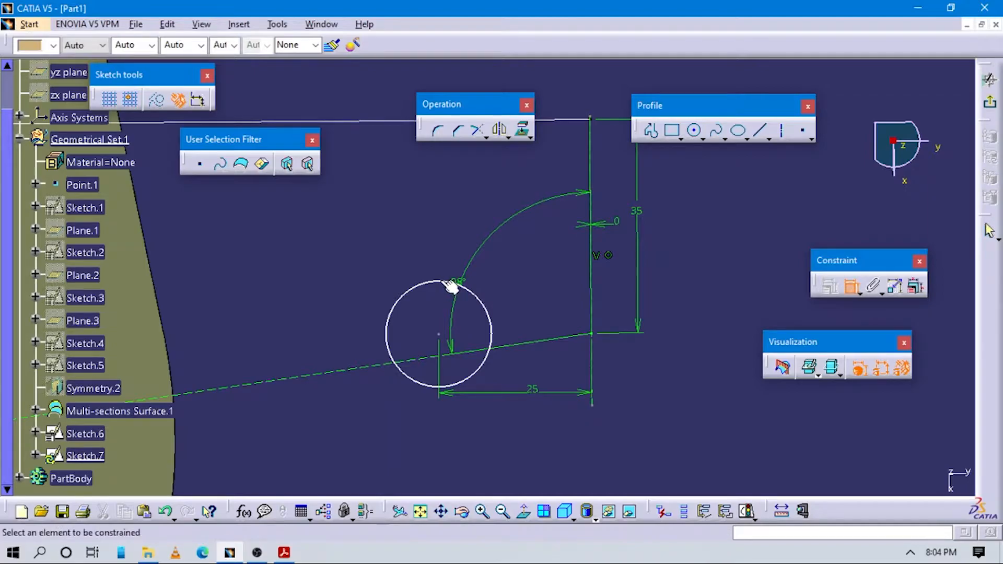
click(451, 287)
click(459, 240)
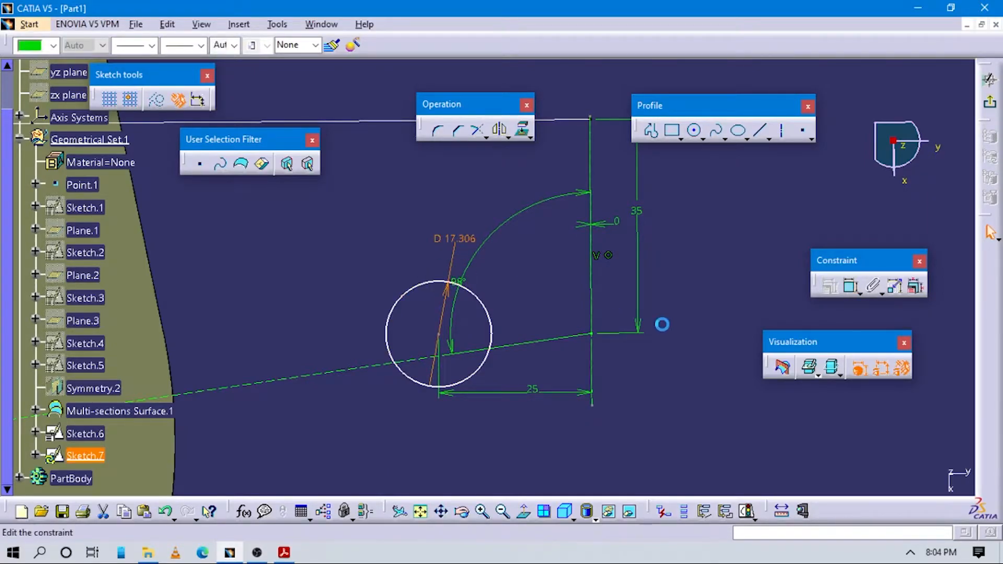
click(726, 260)
click(711, 286)
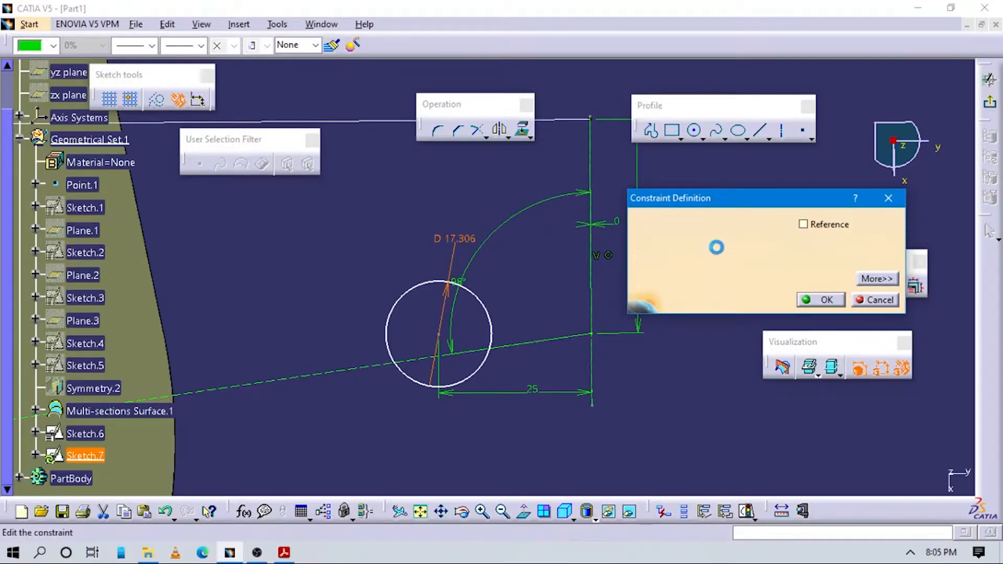
text(6mm)
key(Return)
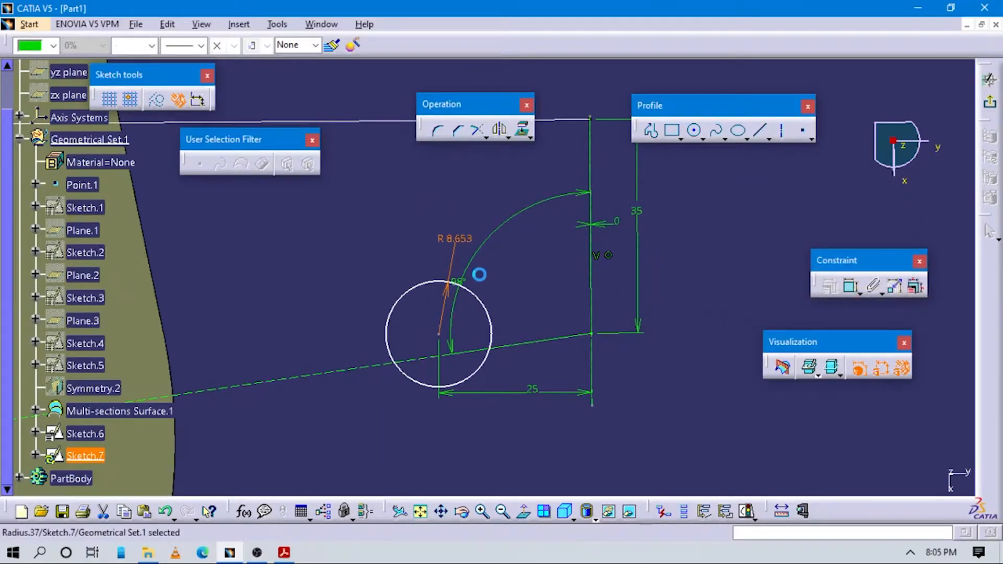
Shift the circle's centre slightly and make it coincident with the inclined line
mouse_move(443, 345)
mouse_down()
mouse_move(442, 376)
mouse_move(434, 348)
mouse_up()
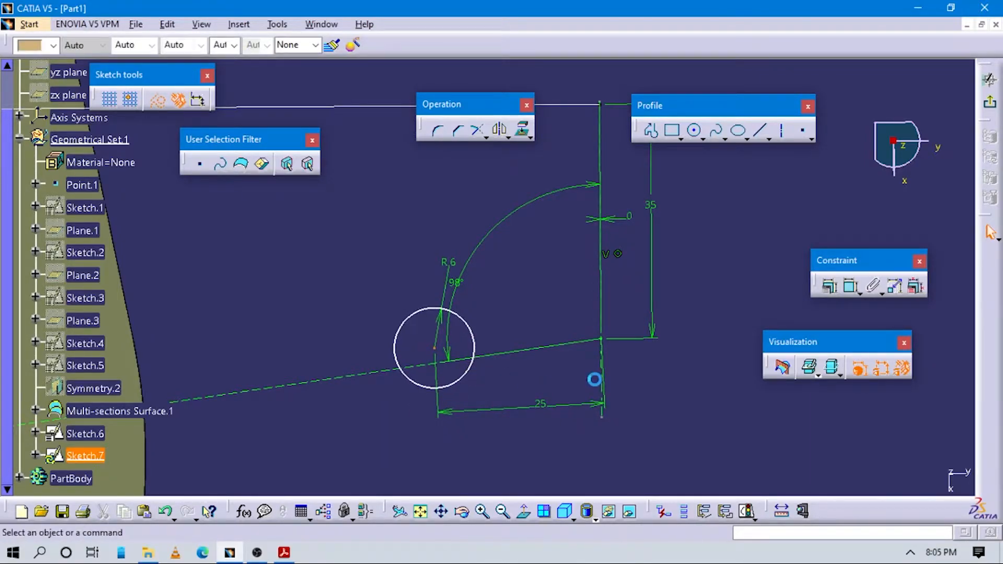
click(829, 286)
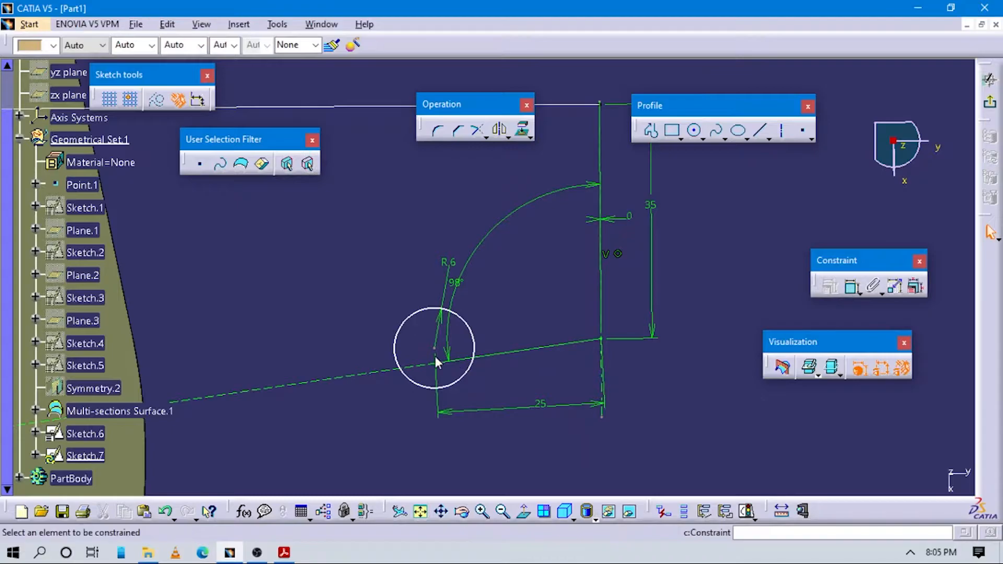
click(474, 371)
click(488, 354)
right_click(494, 316)
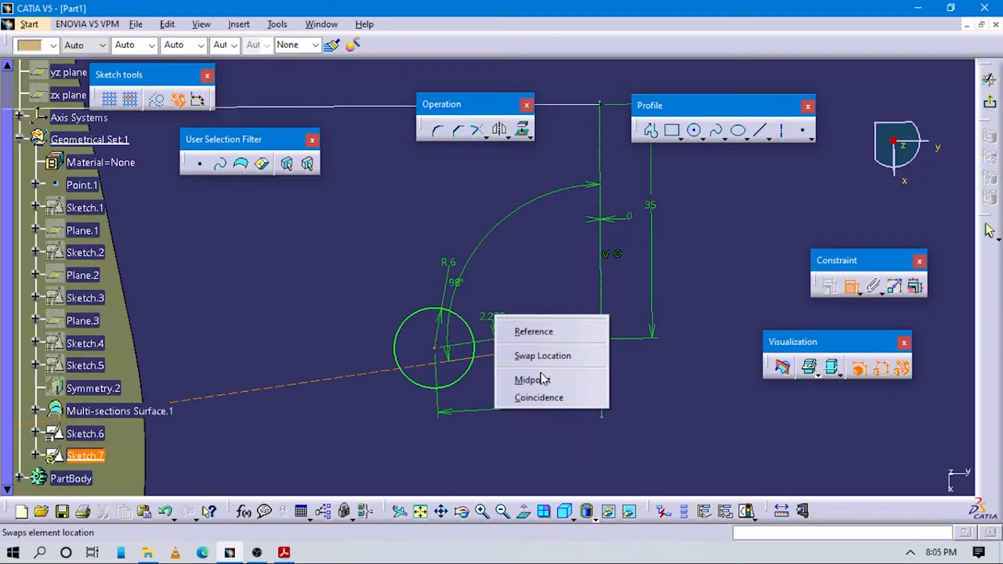
click(525, 397)
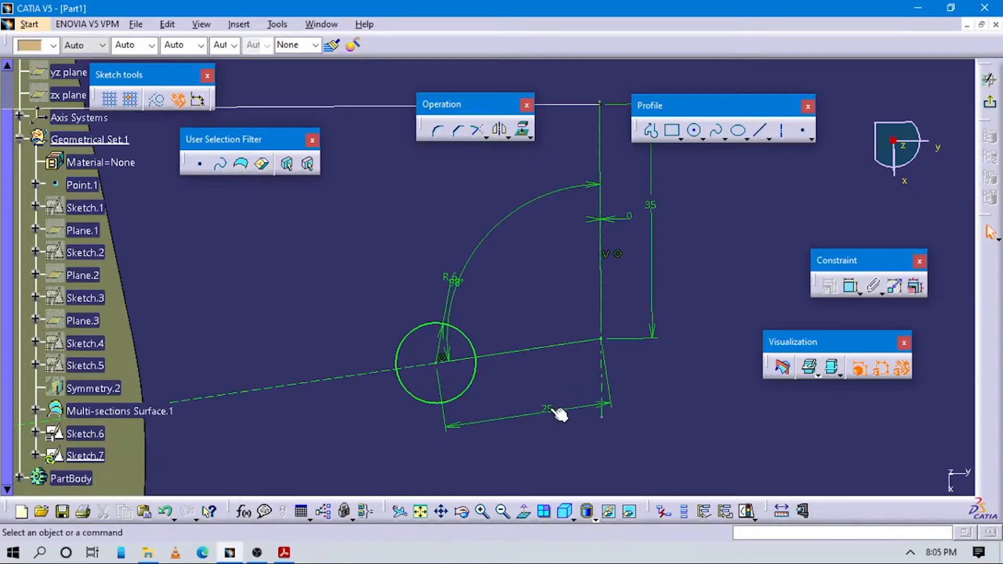
right_click(544, 411)
mouse_move(662, 406)
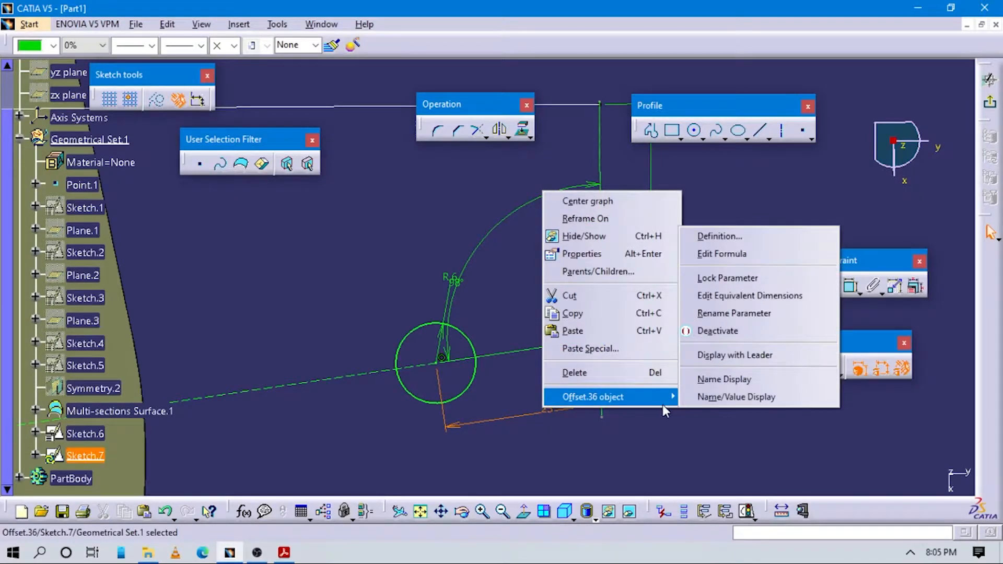
click(695, 398)
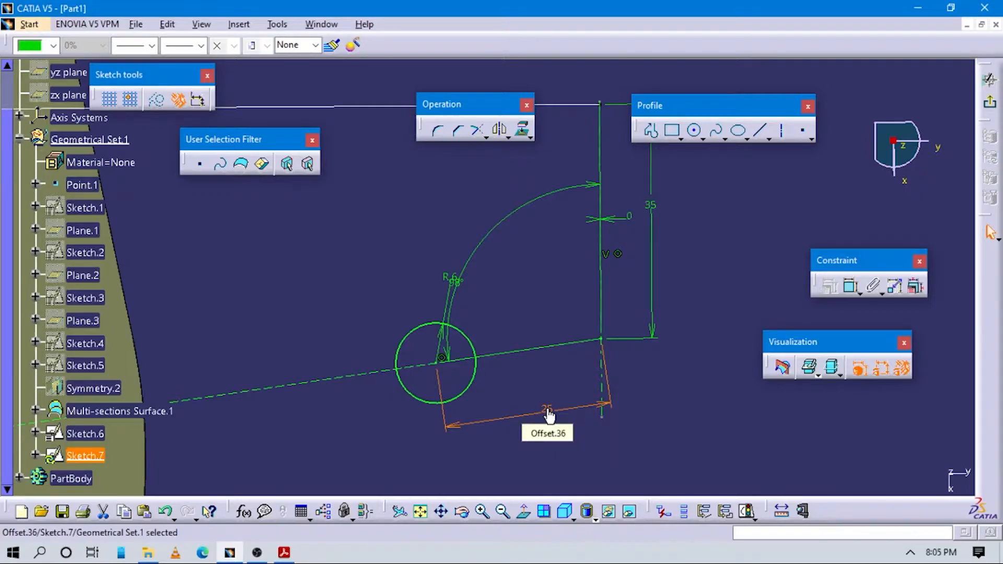
click(682, 405)
Switch to the PDF in Acrobat Reader and check the Hair Dryer Cover drawing's dimensions and the guide curve figures
key(alt+Tab)
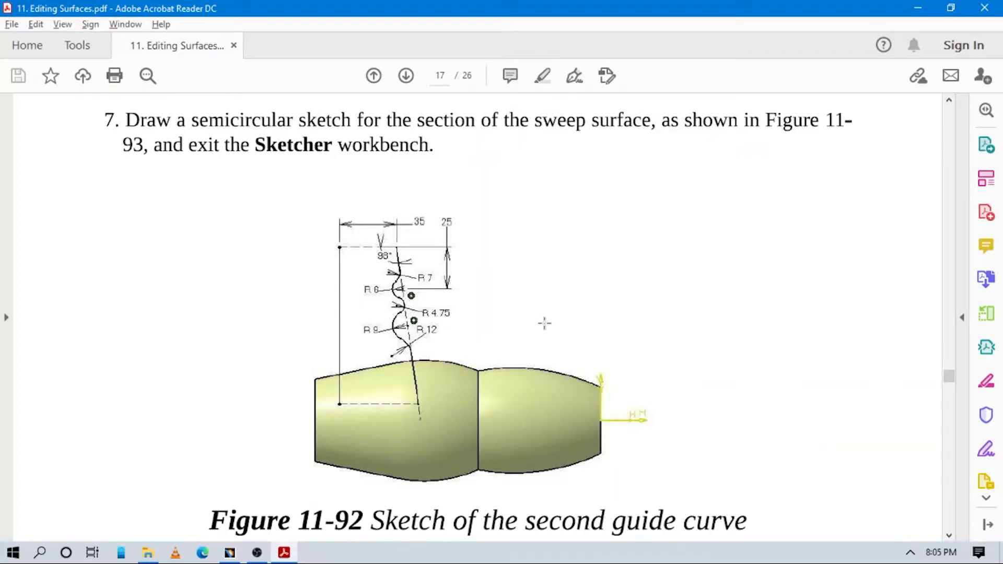
scroll(544, 323, up, 20)
scroll(513, 334, up, 10)
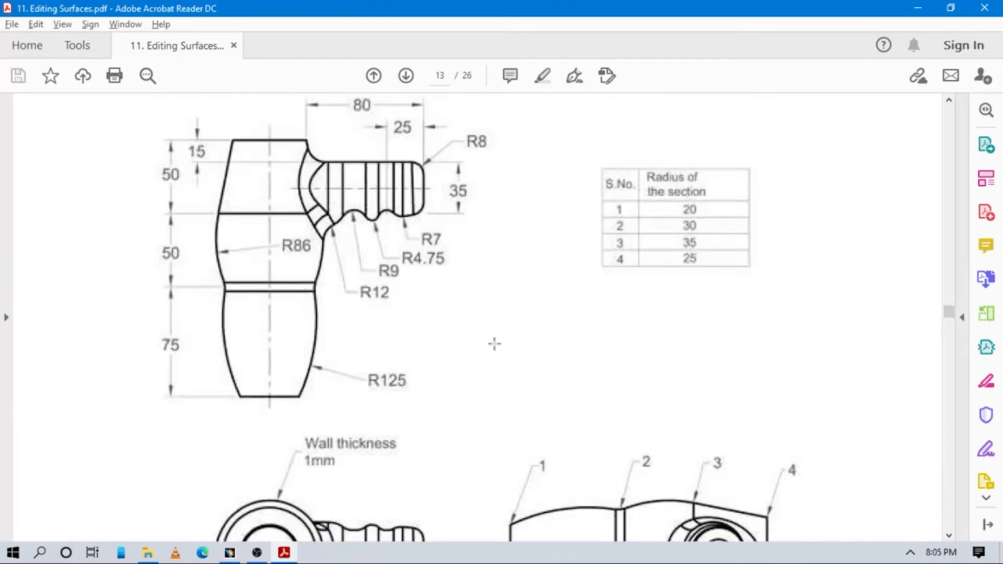
scroll(495, 344, up, 2)
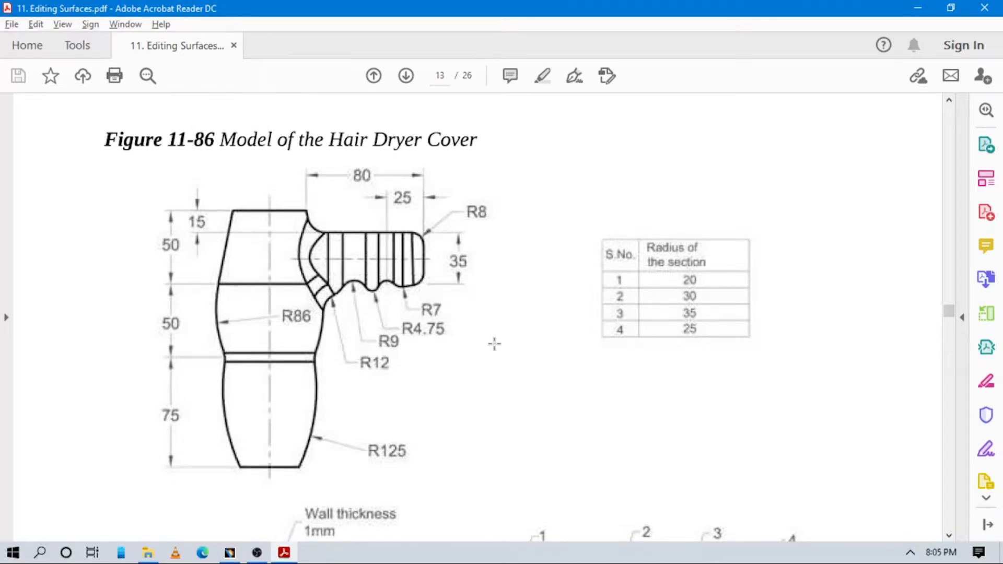
scroll(495, 344, down, 20)
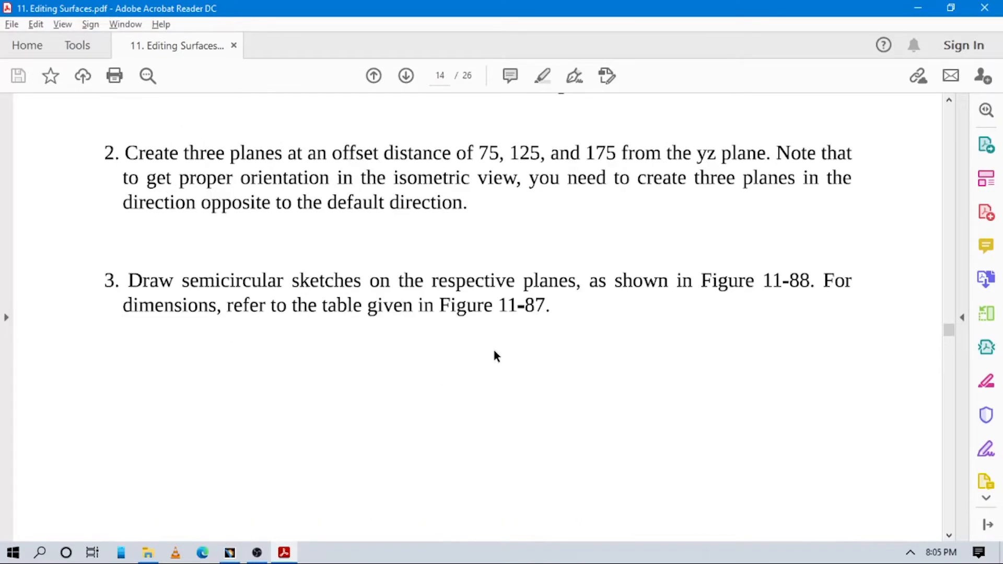
scroll(493, 350, down, 20)
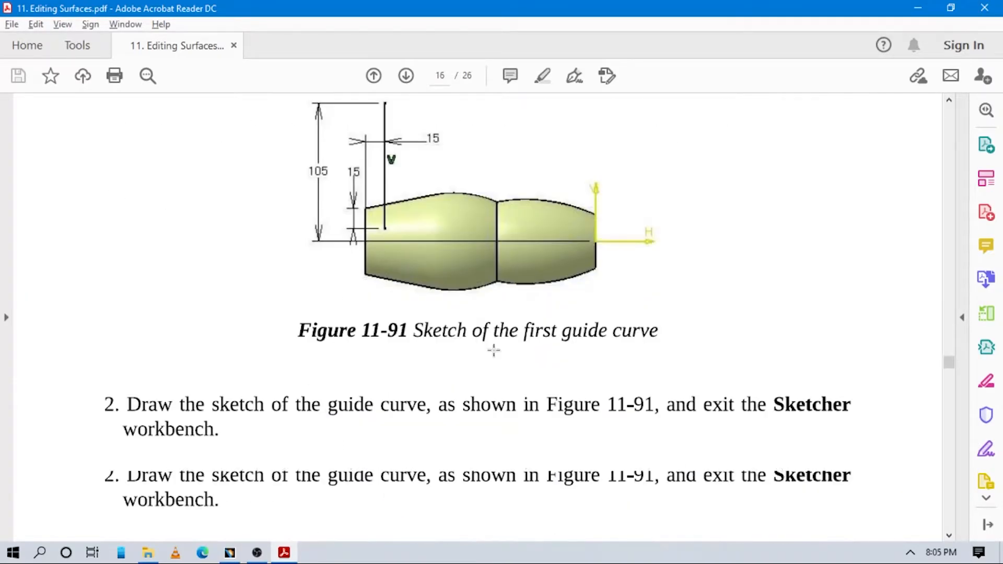
Examine Figure 11-92 in the PDF for the radii and positions of the second guide curve's arcs
scroll(493, 347, up, 8)
scroll(496, 350, down, 8)
scroll(497, 355, up, 4)
scroll(497, 361, up, 5)
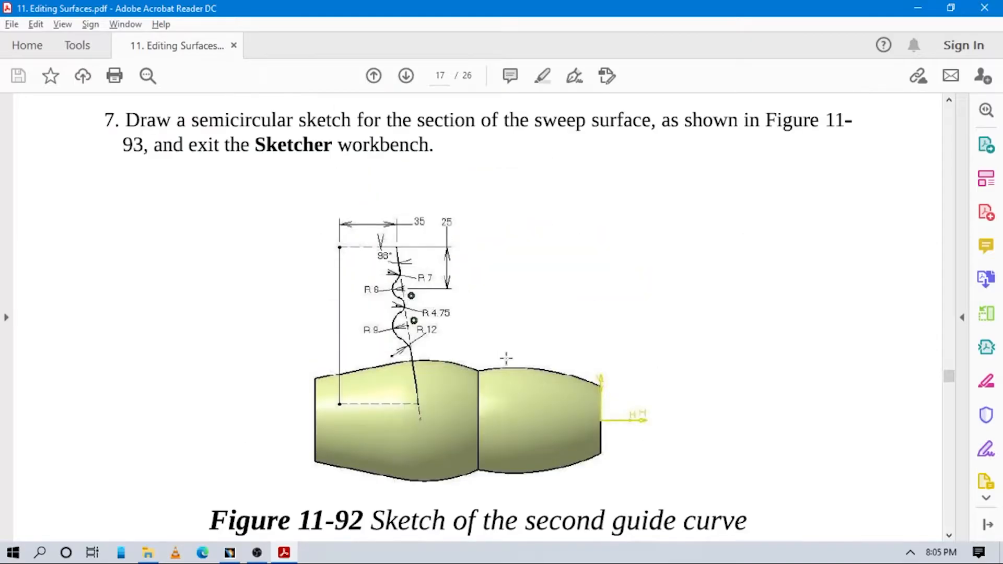
key(alt+Tab)
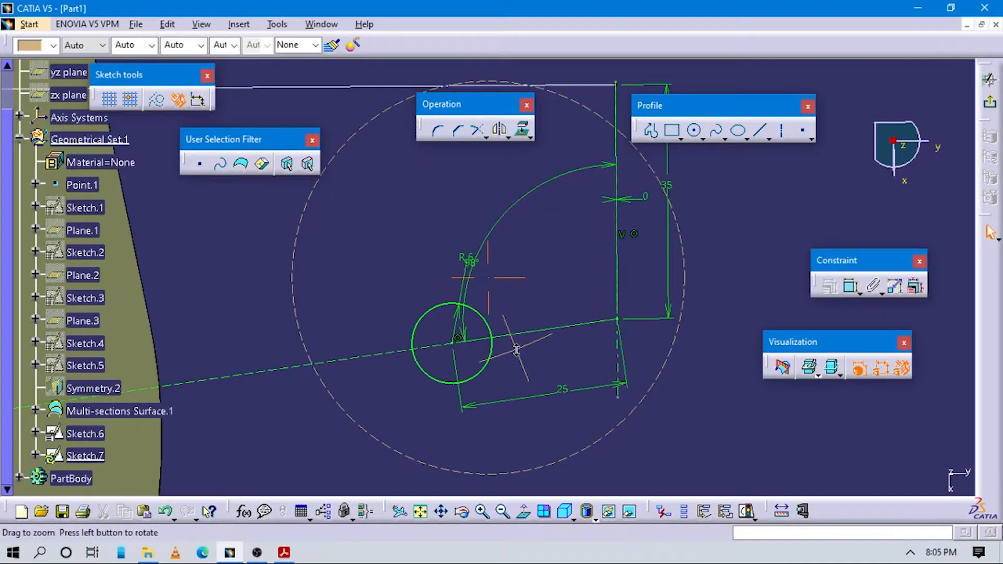
key(alt+Tab)
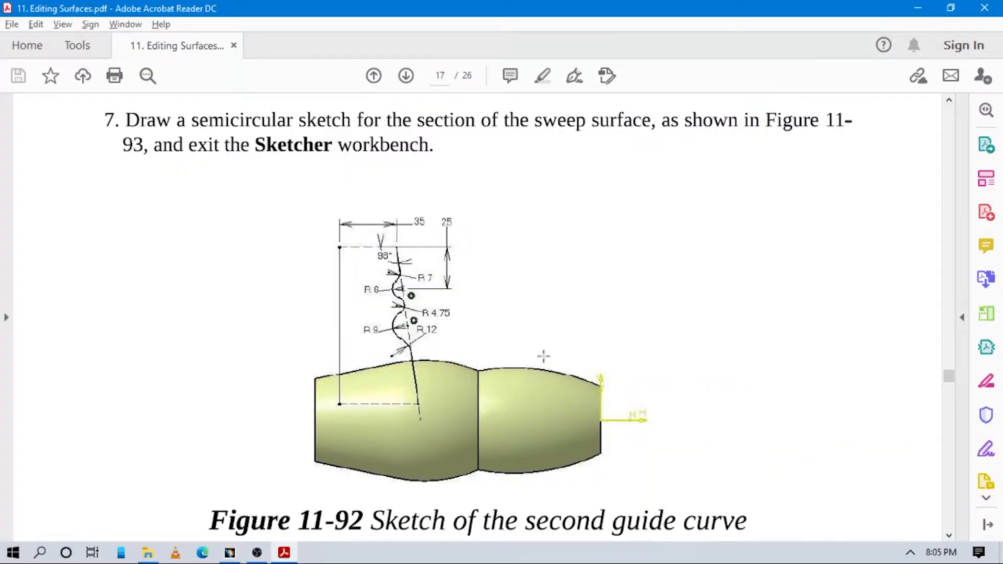
Switch to CATIA and draw a circle of about 5.1 mm radius above the inclined line, beside the 6 mm circle
key(alt+Tab)
click(694, 130)
click(531, 265)
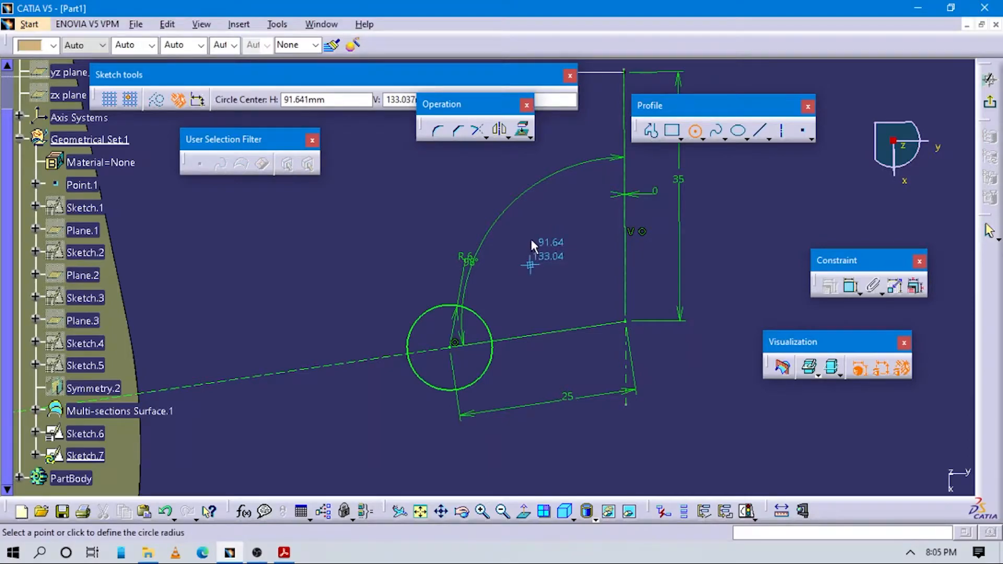
click(536, 228)
Dimension the new circle's radius and set it to 7 mm, checking the value in the PDF figure
click(851, 286)
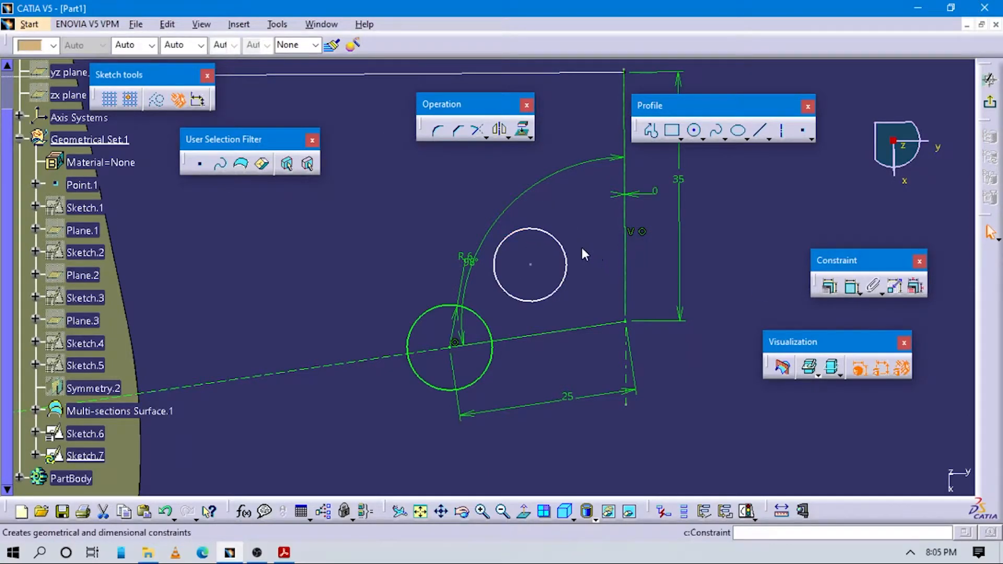
click(556, 236)
double_click(581, 216)
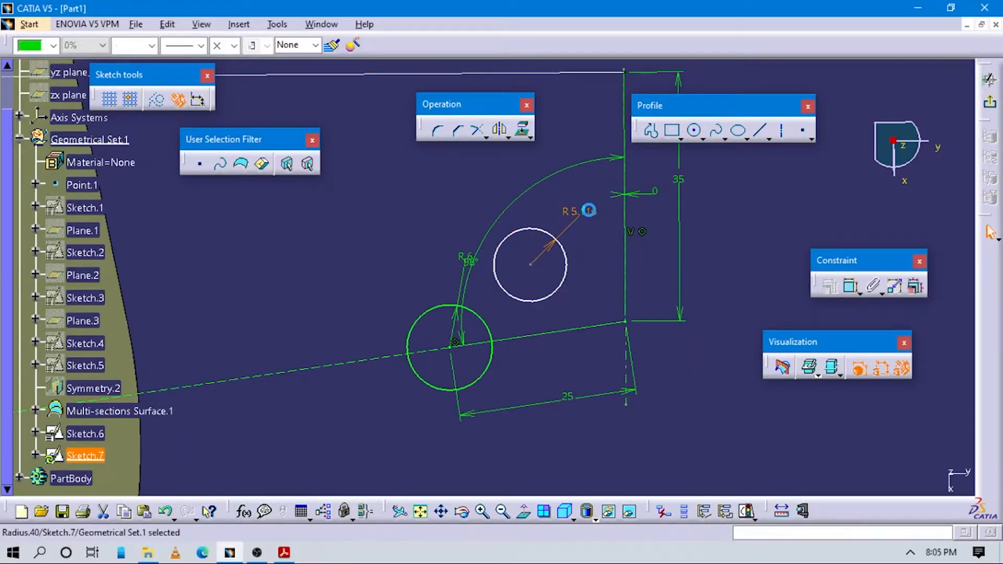
key(Return)
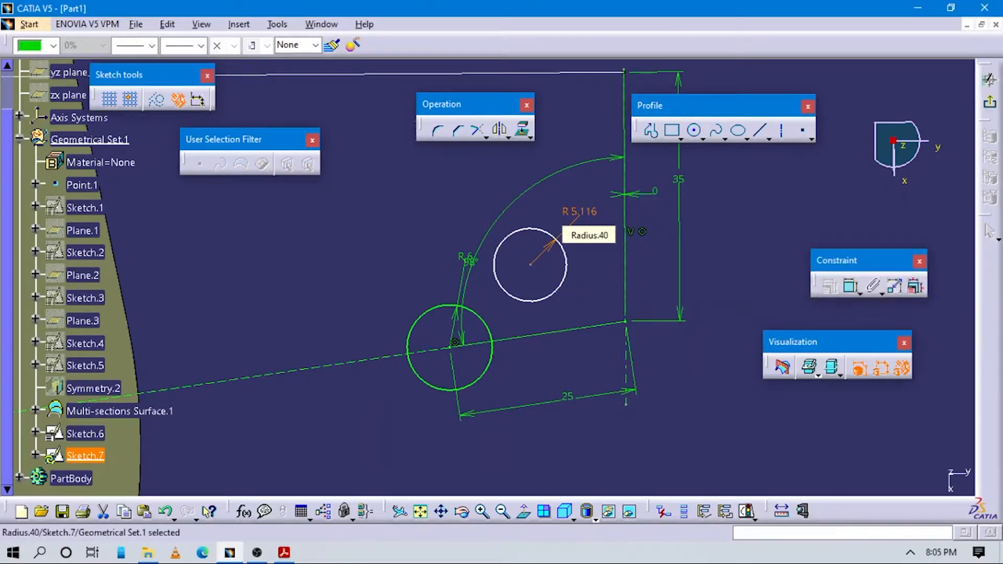
key(alt+Tab)
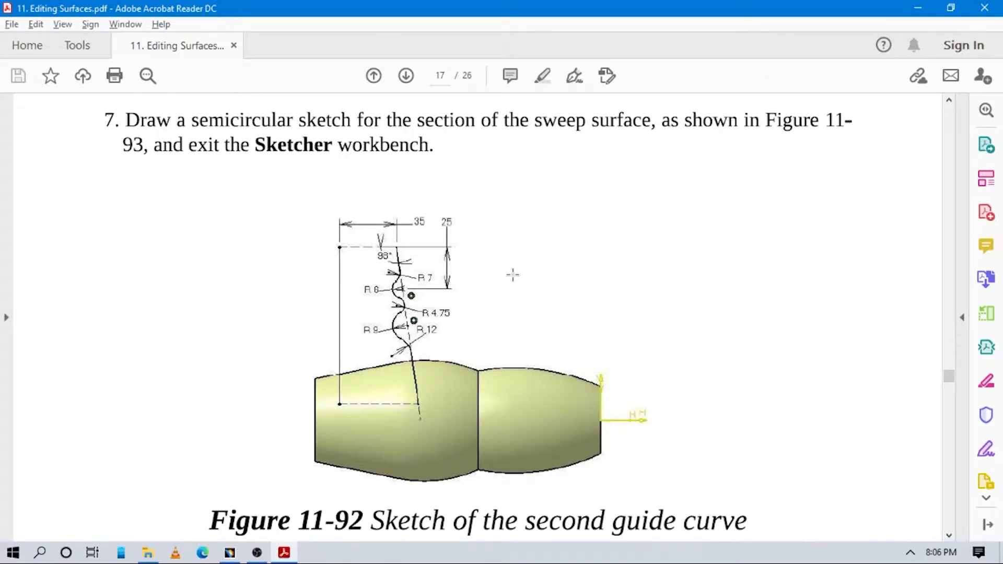
key(alt+Tab)
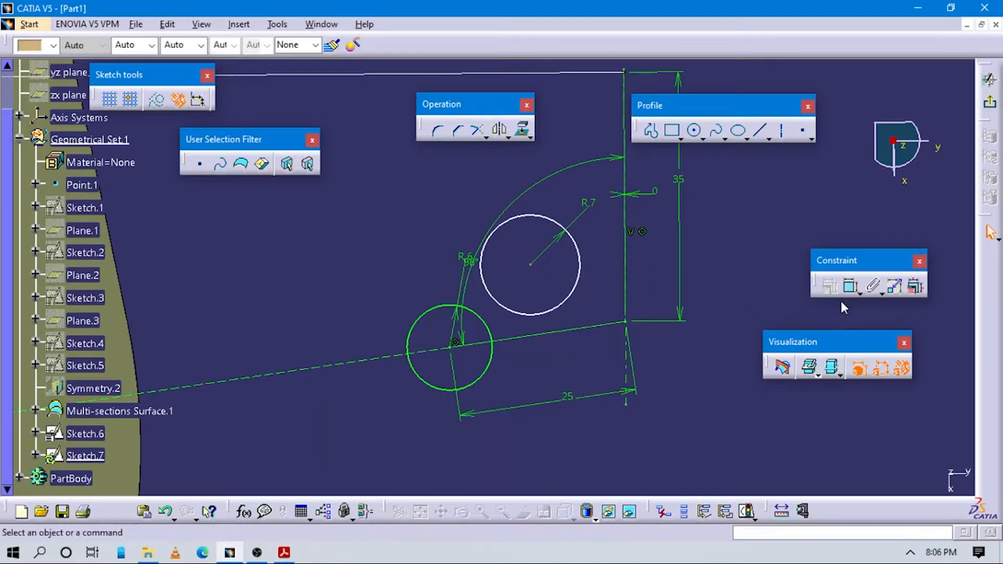
Make the 7 mm circle tangent to the 6 mm circle
click(851, 286)
click(498, 300)
click(481, 320)
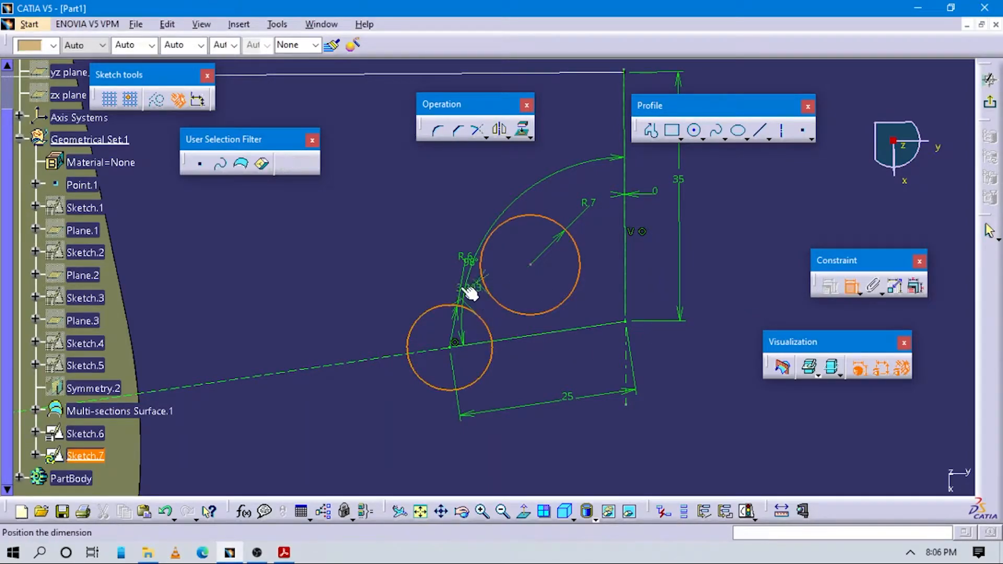
right_click(421, 249)
click(471, 379)
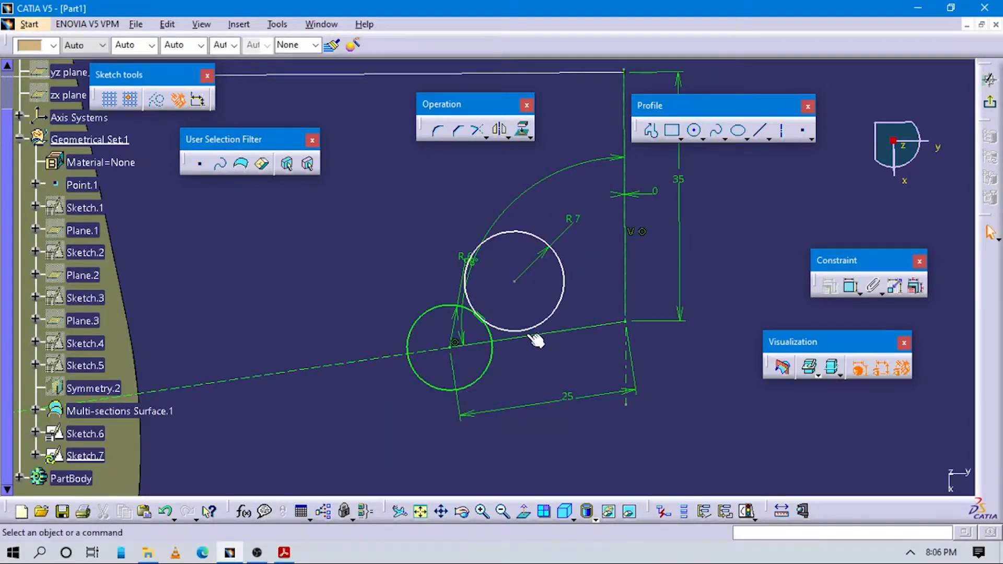
Shift the 7 mm circle's centre slightly and make the circle tangent to the inclined line
drag(516, 284, 516, 293)
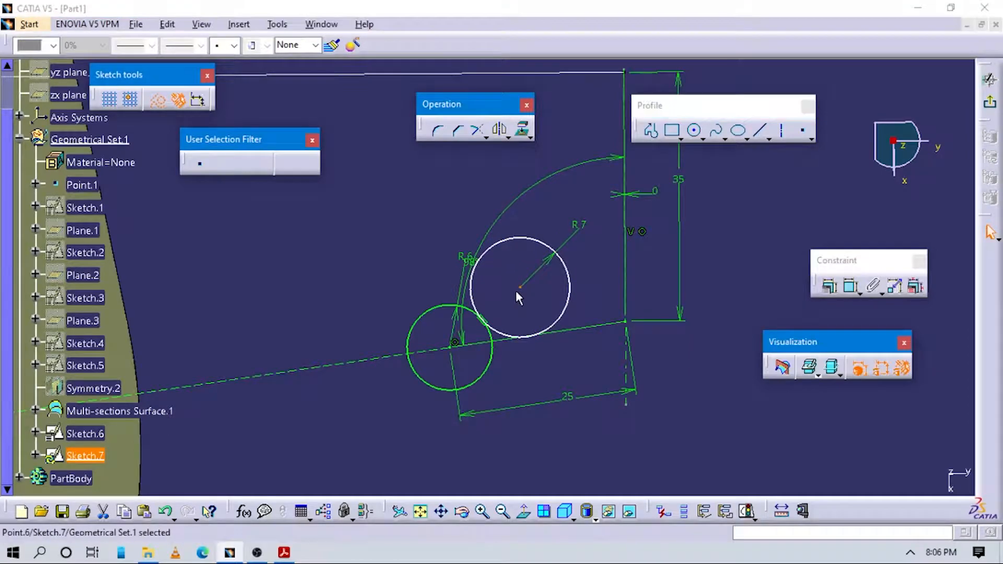
key(alt+Tab)
key(alt+Tab)
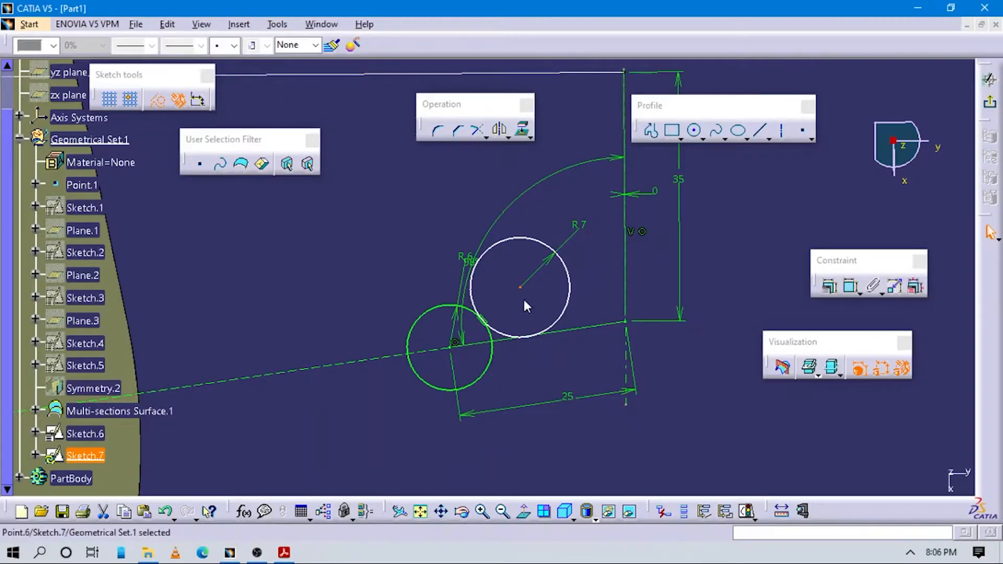
key(alt+Tab)
key(alt+Tab)
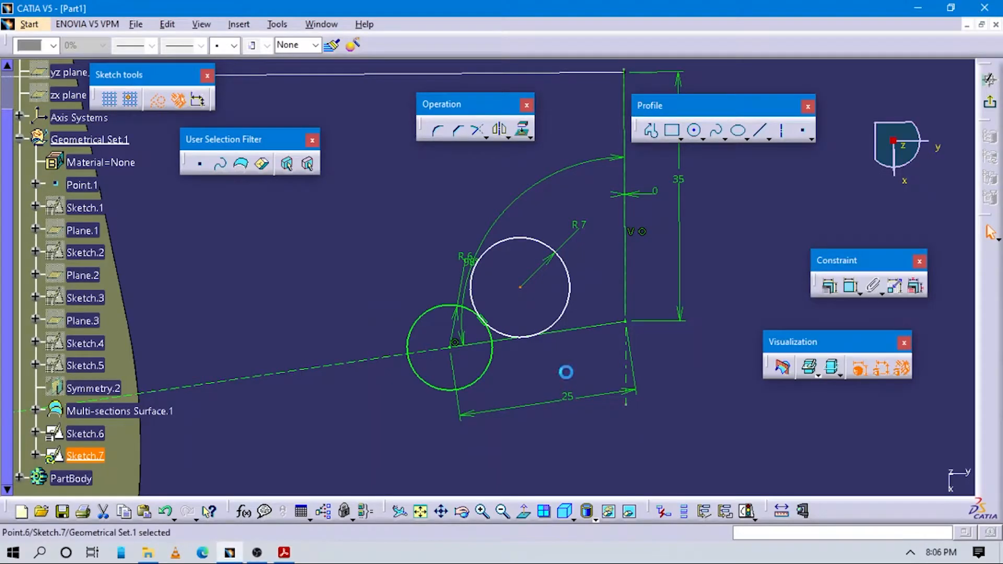
click(533, 337)
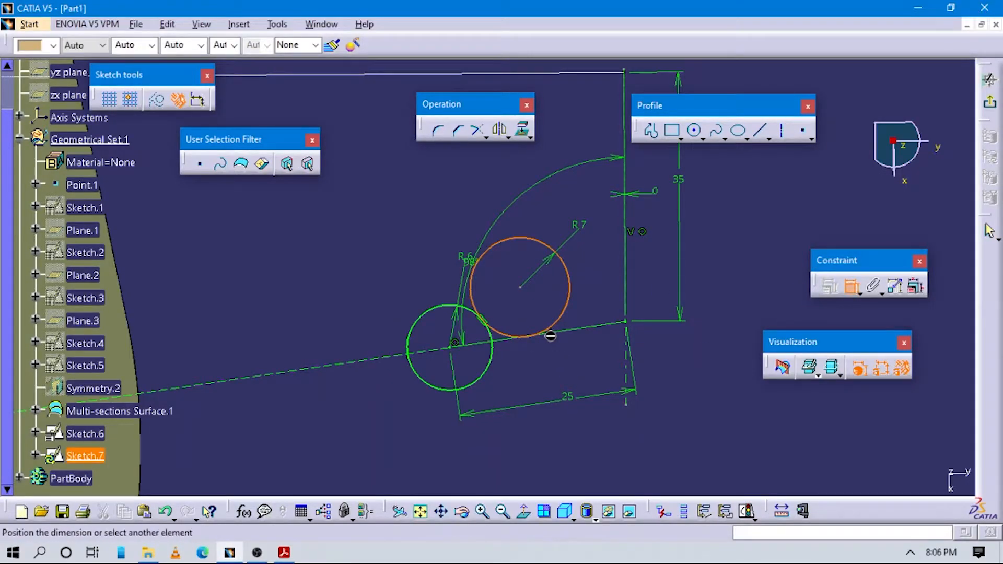
right_click(556, 347)
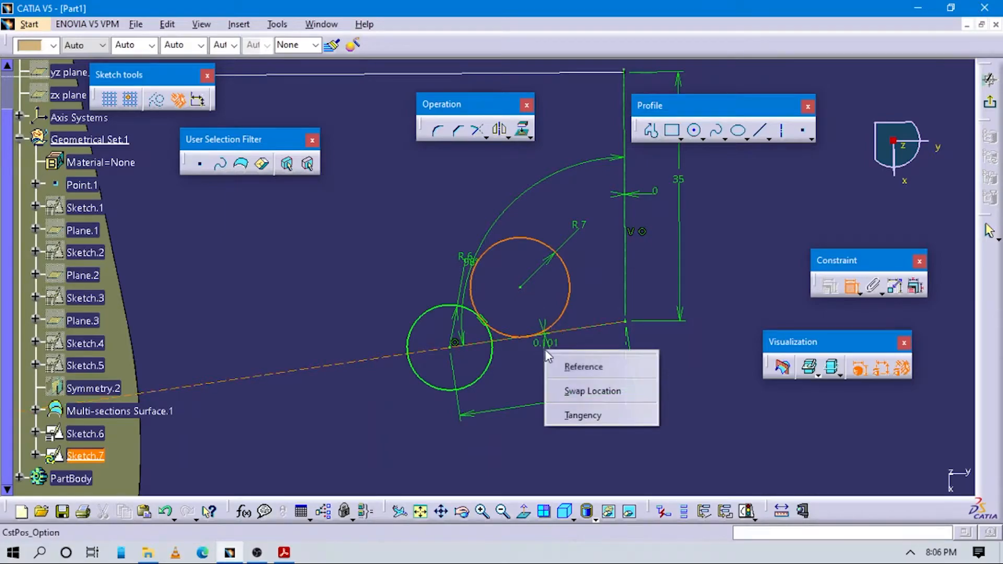
click(575, 414)
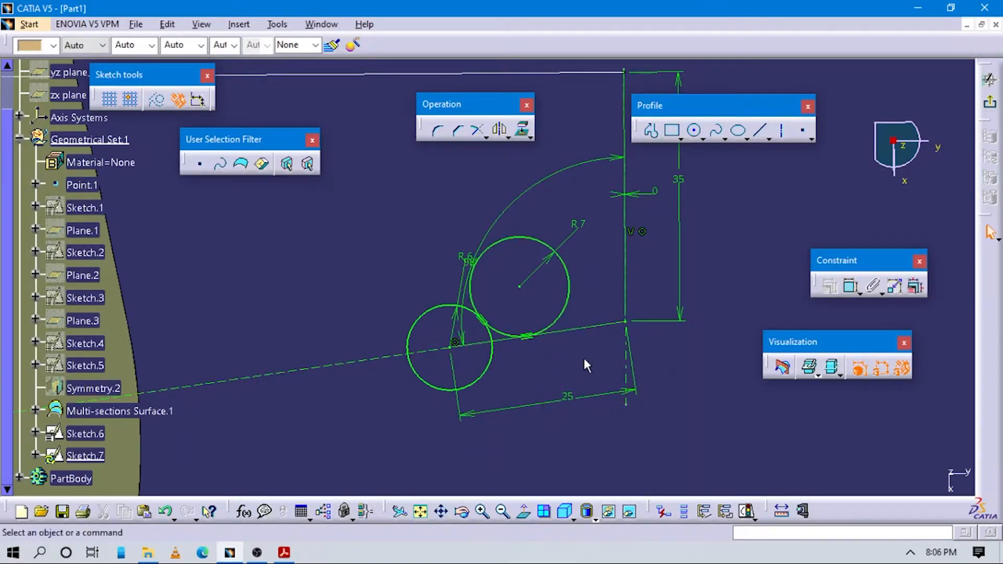
Switch to the PDF in Acrobat Reader and check the written instructions for the second guide curve sketch
key(alt+Tab)
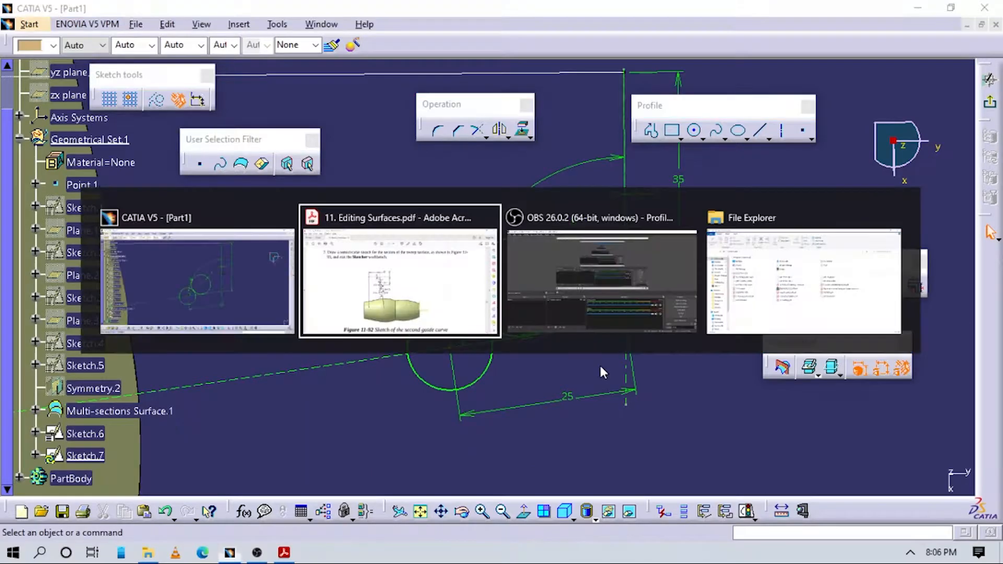
scroll(476, 314, up, 20)
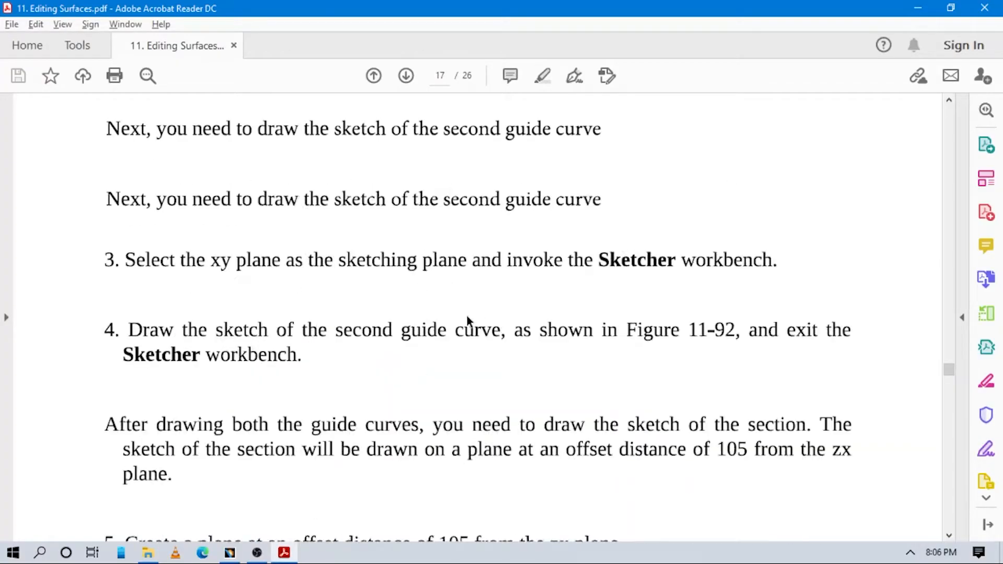
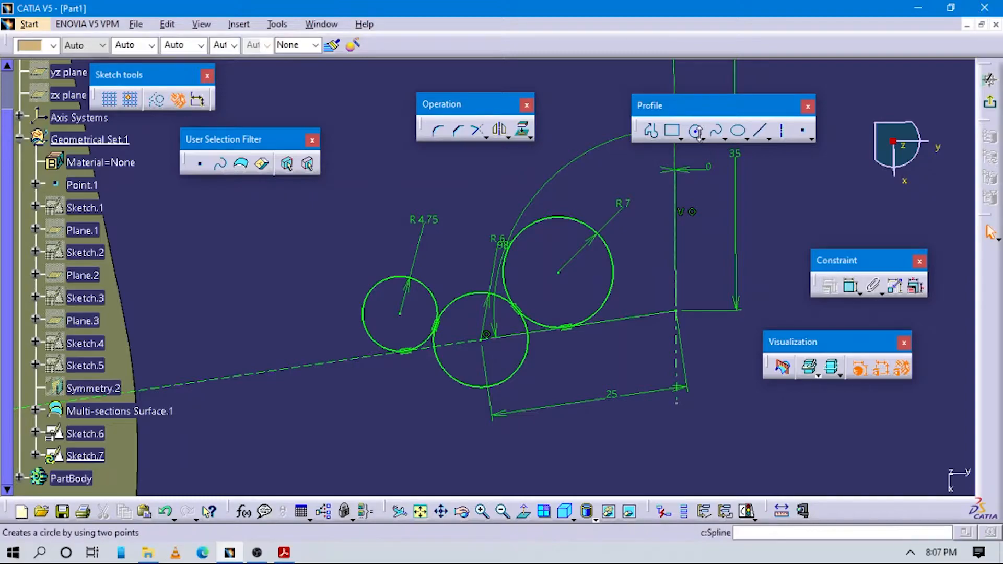
Draw a circle of about 4.6 mm radius above the inclined line, on the far side of the 4.75 mm circle
click(286, 315)
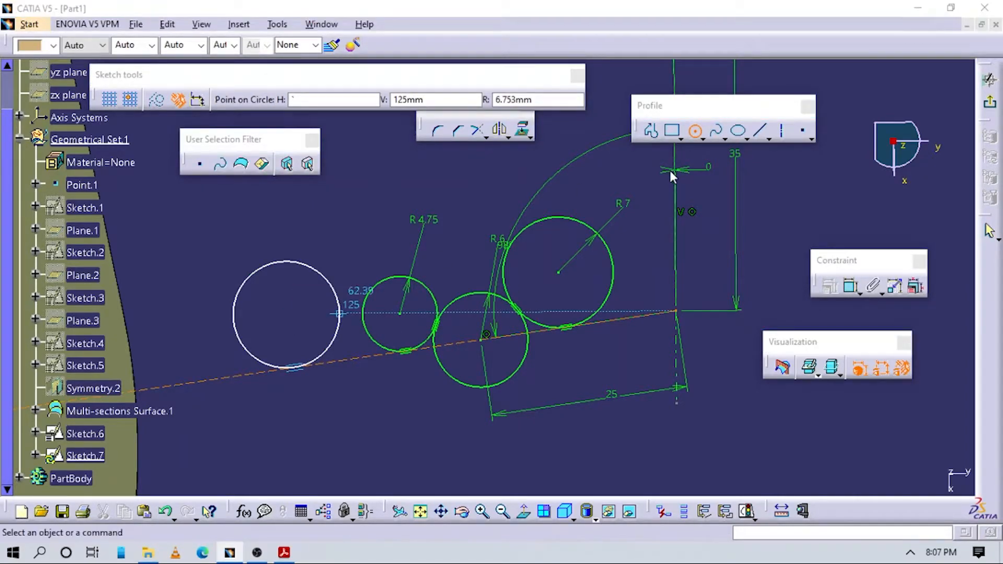
click(716, 130)
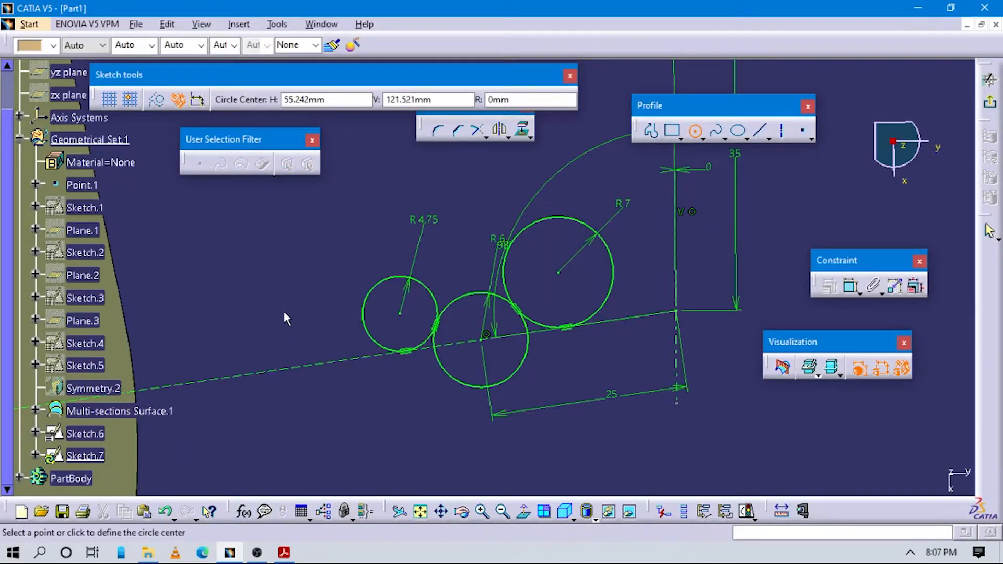
click(289, 283)
click(297, 247)
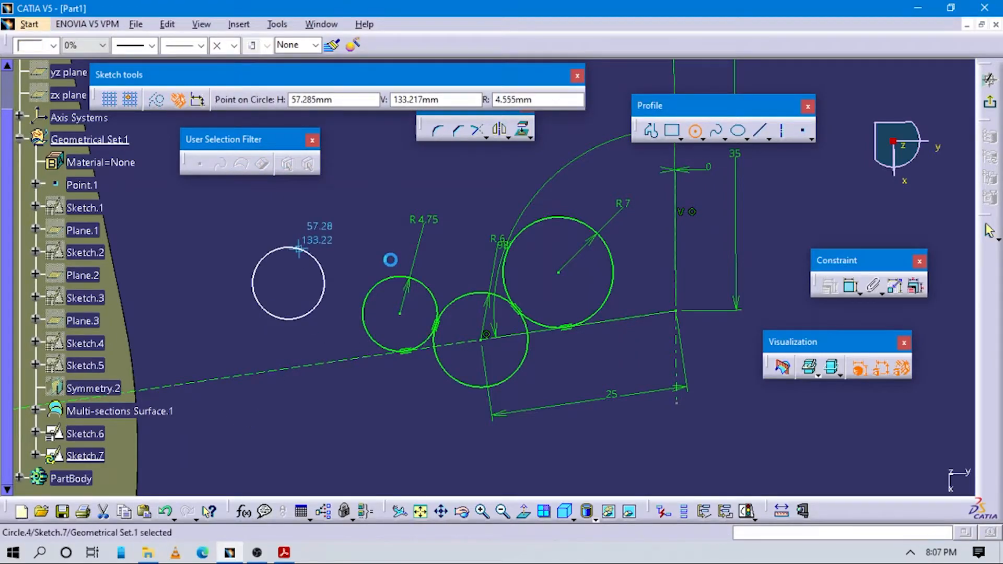
Dimension the new circle's radius, check the PDF figure for its value, and set it to 9 mm
click(850, 287)
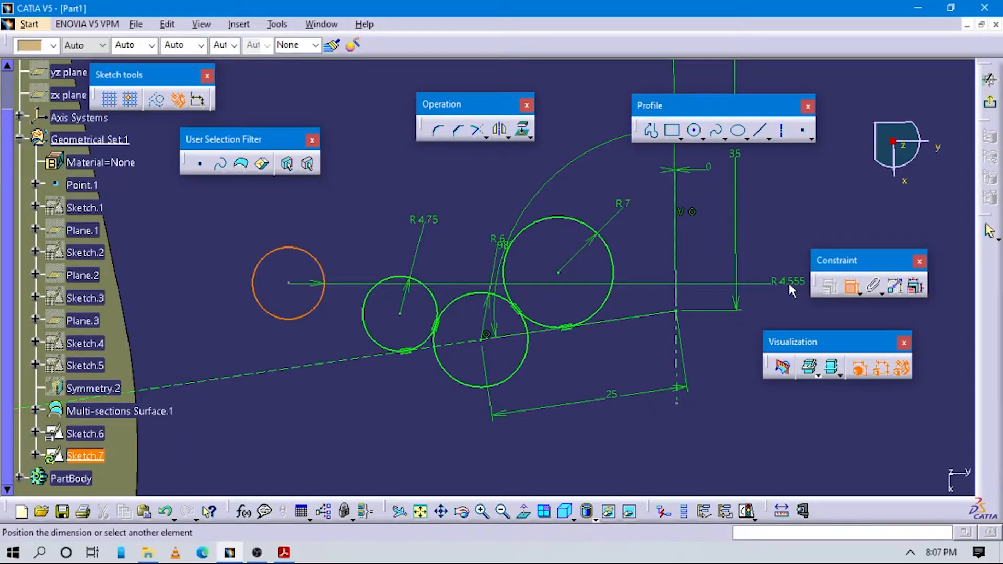
click(356, 253)
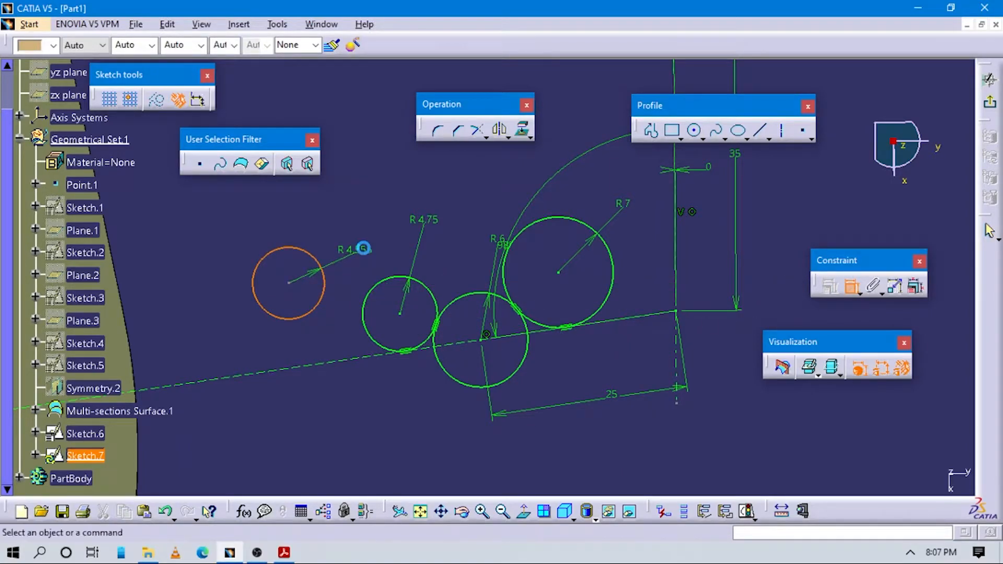
click(285, 553)
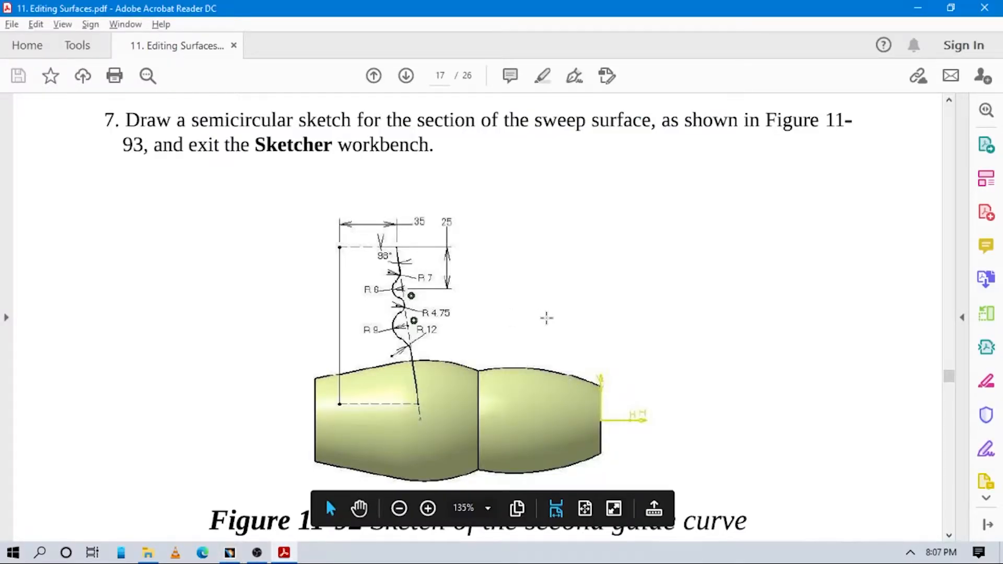
key(alt+Tab)
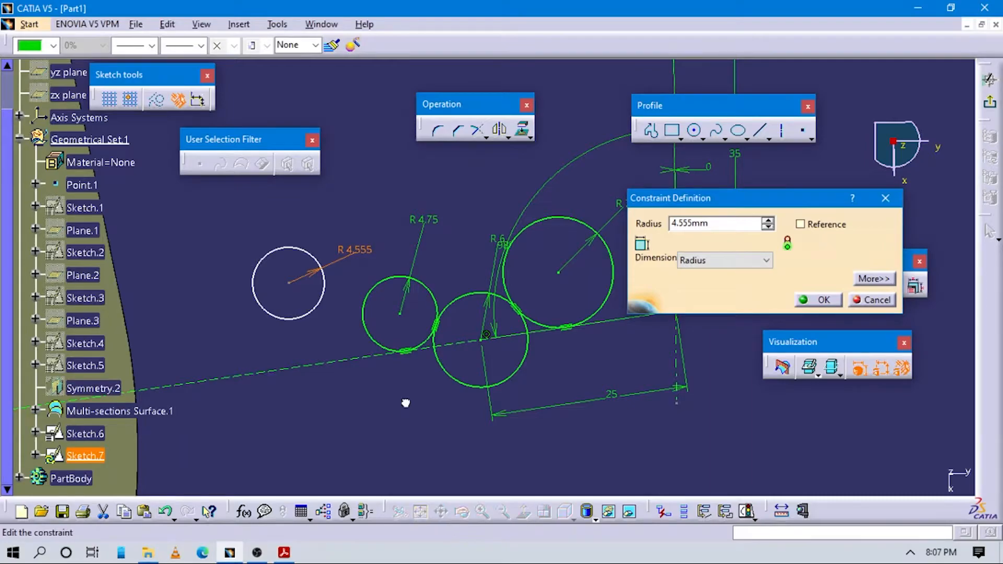
double_click(359, 248)
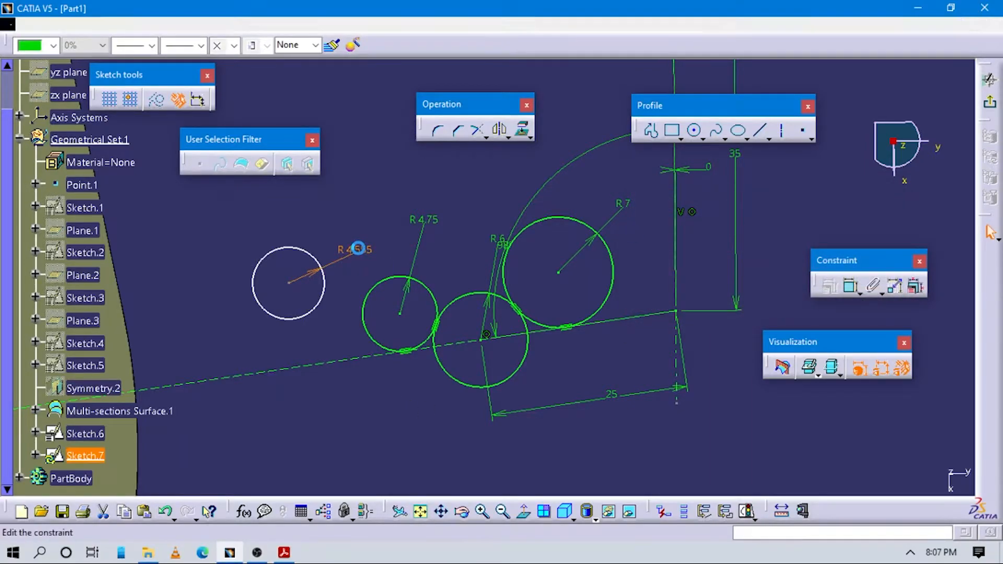
text(9mm)
key(Return)
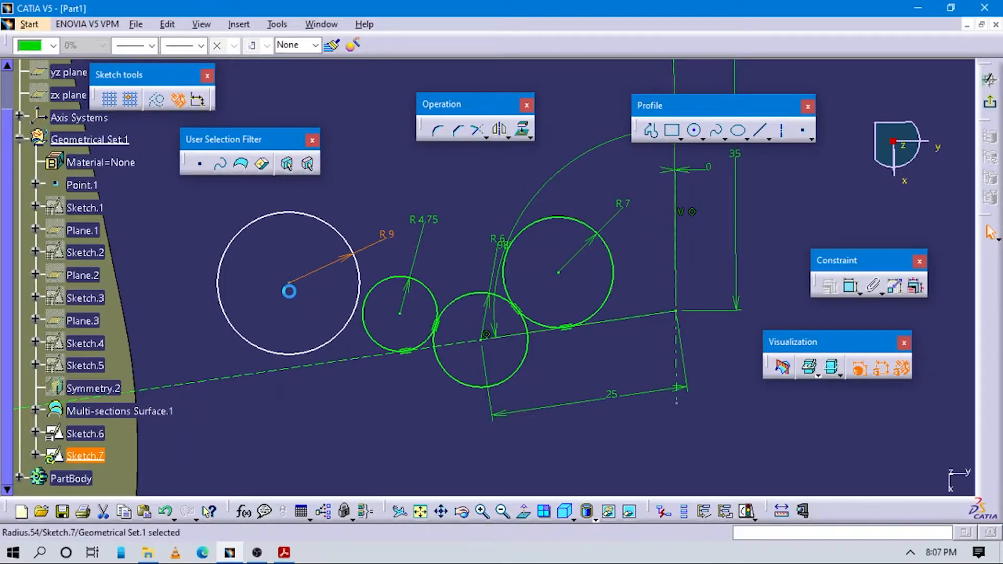
Move the 9 mm circle down onto the inclined line and make its centre coincident with that line
click(321, 371)
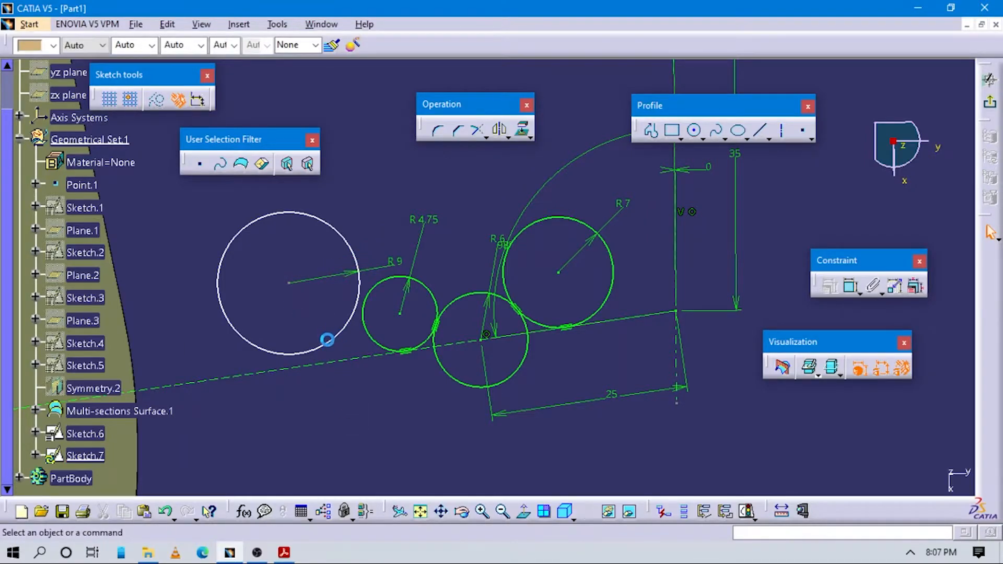
click(329, 340)
drag(334, 376, 336, 412)
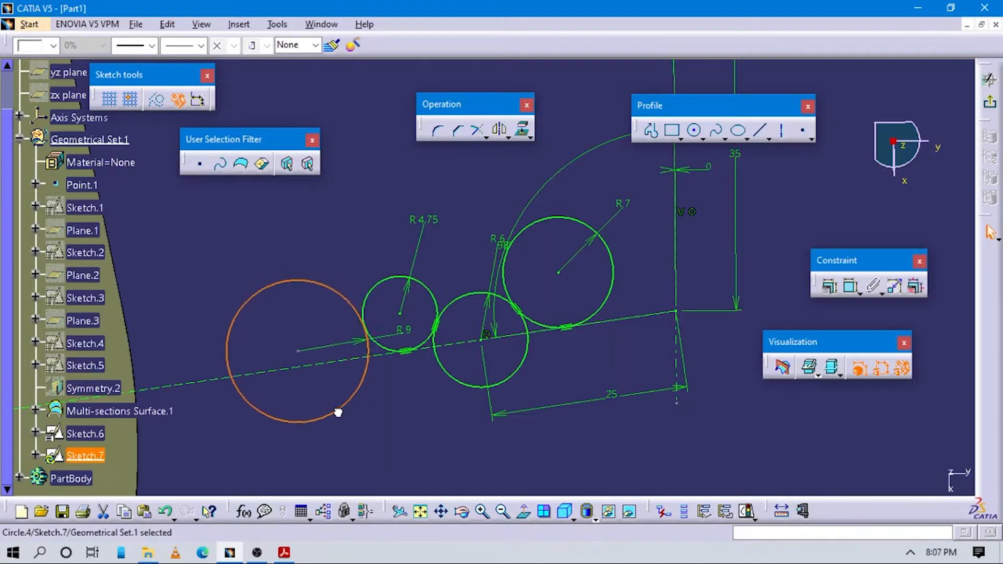
click(853, 290)
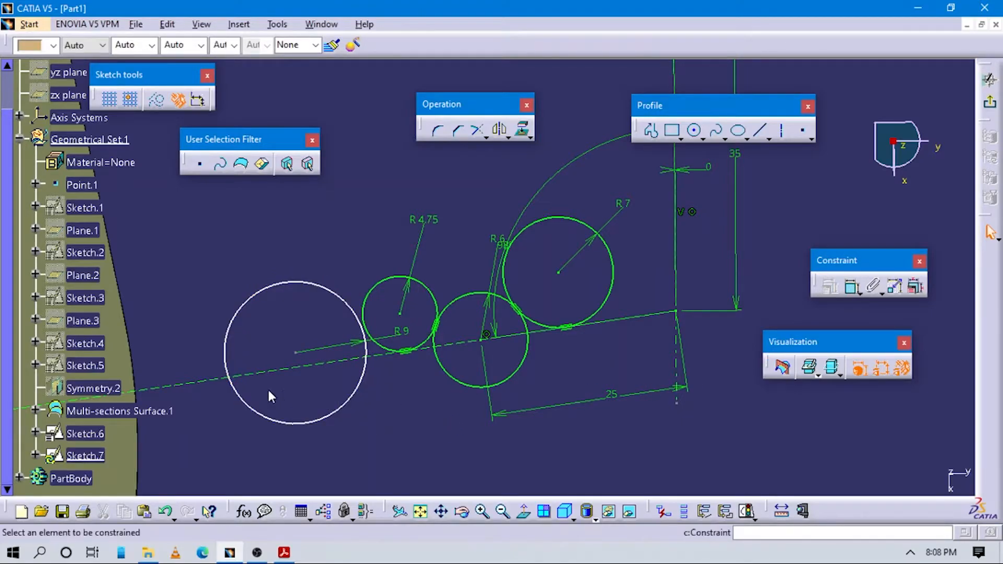
click(322, 364)
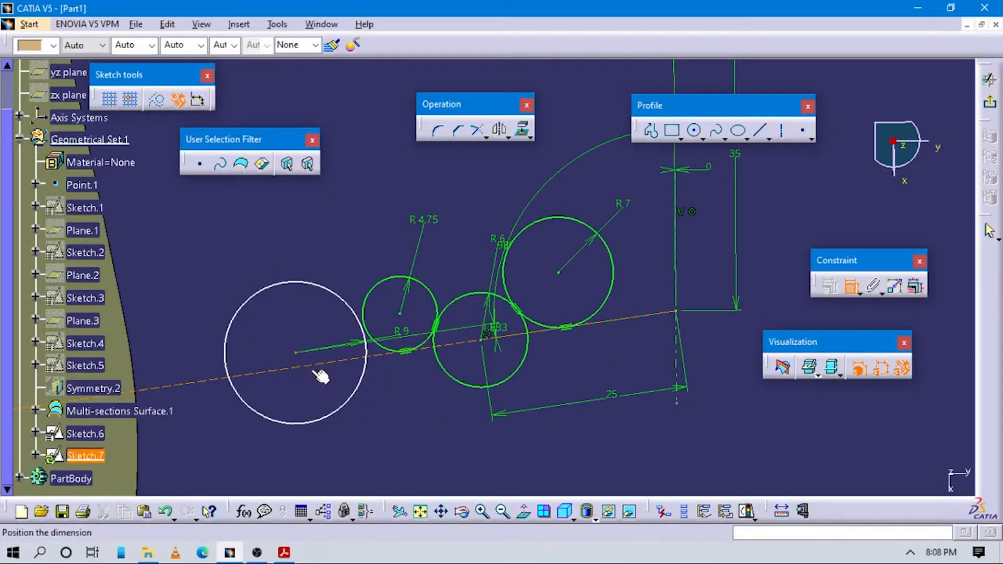
right_click(385, 435)
click(421, 516)
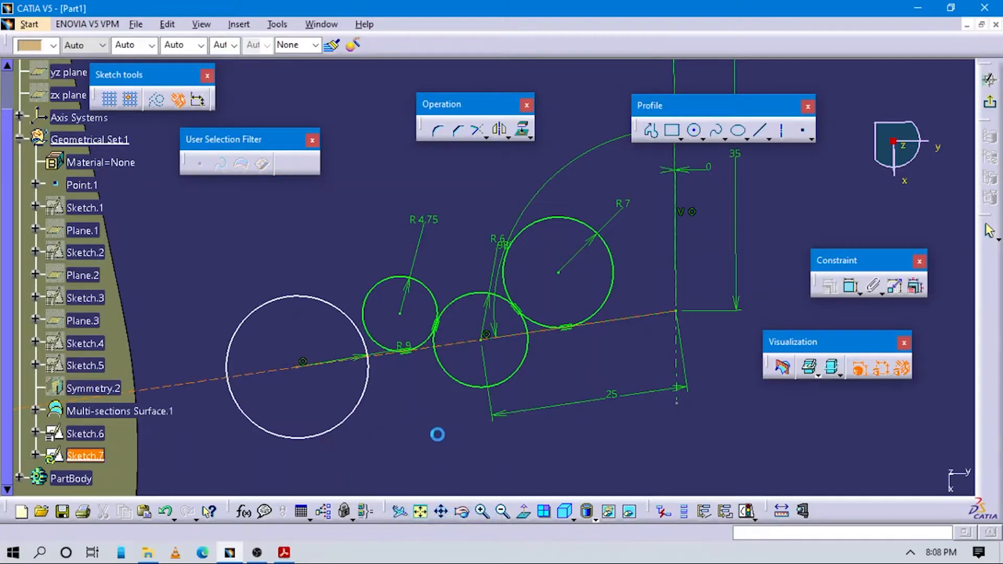
Make the 9 mm circle tangent to the neighbouring 4.75 mm circle
click(851, 286)
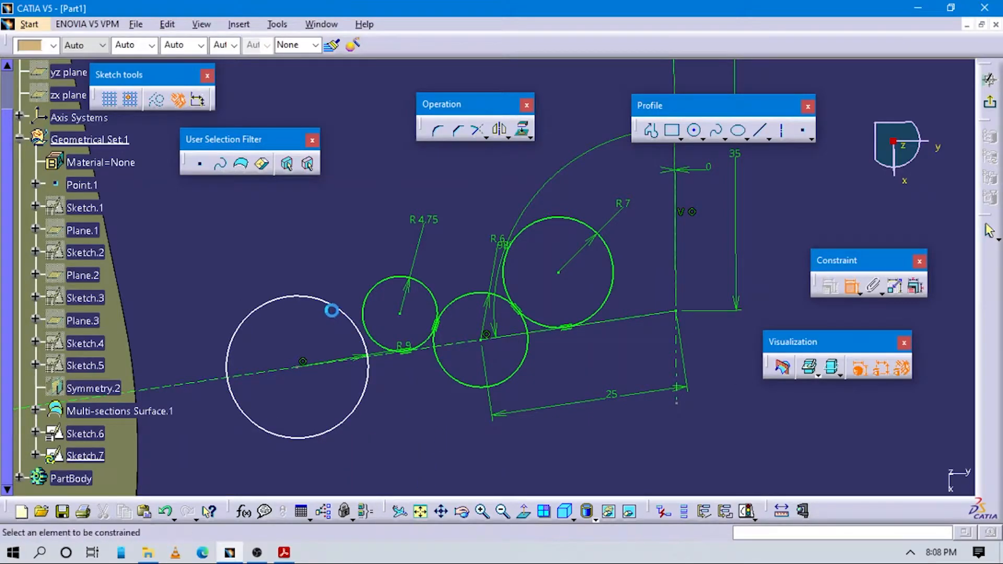
click(363, 304)
click(374, 301)
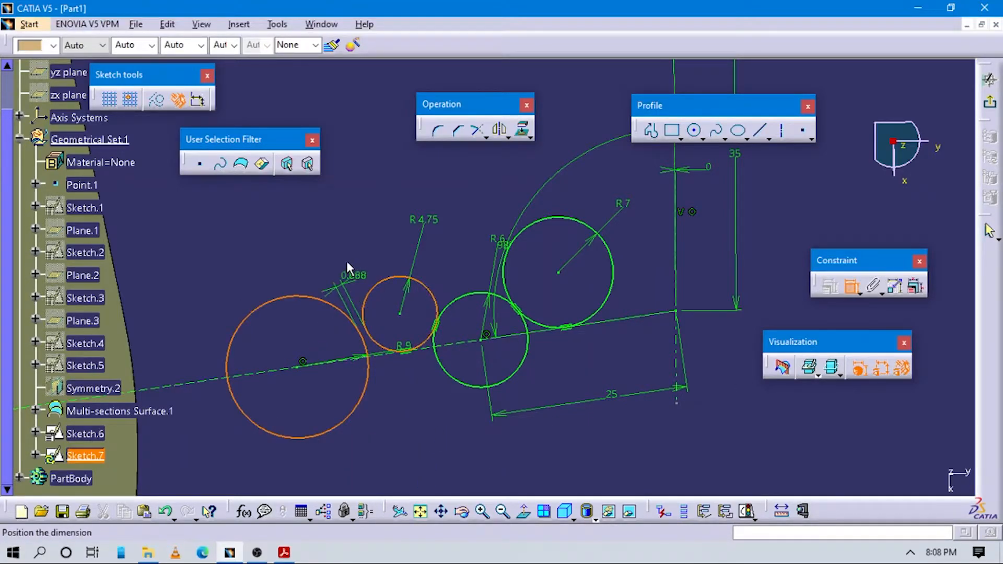
right_click(346, 261)
click(400, 407)
mouse_move(410, 401)
middle_down()
mouse_move(448, 419)
mouse_move(522, 381)
middle_up()
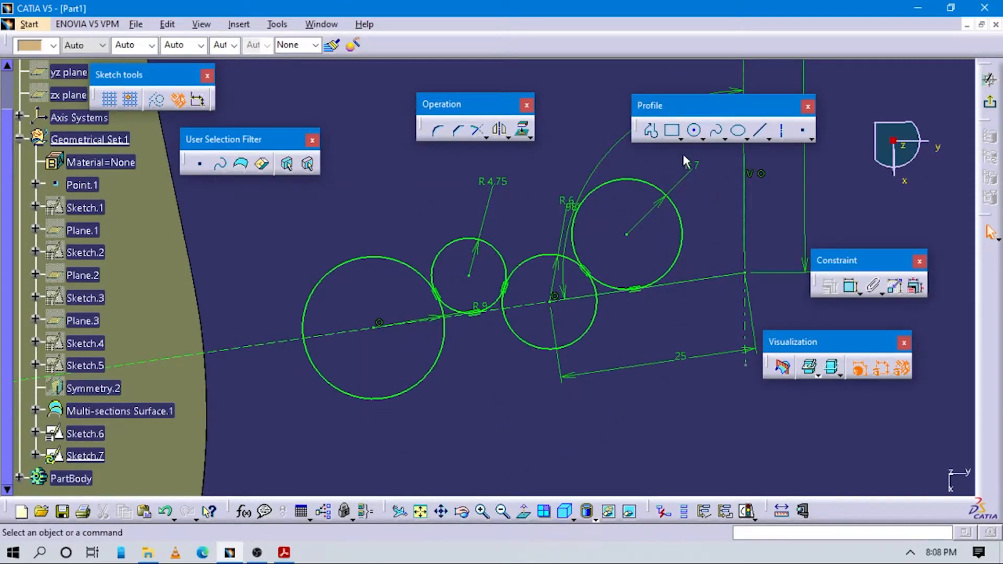
Draw a circle of about 6.3 mm radius beyond the 9 mm circle, dimension its radius, and delete its automatic tangency with the inclined line
click(694, 130)
click(252, 282)
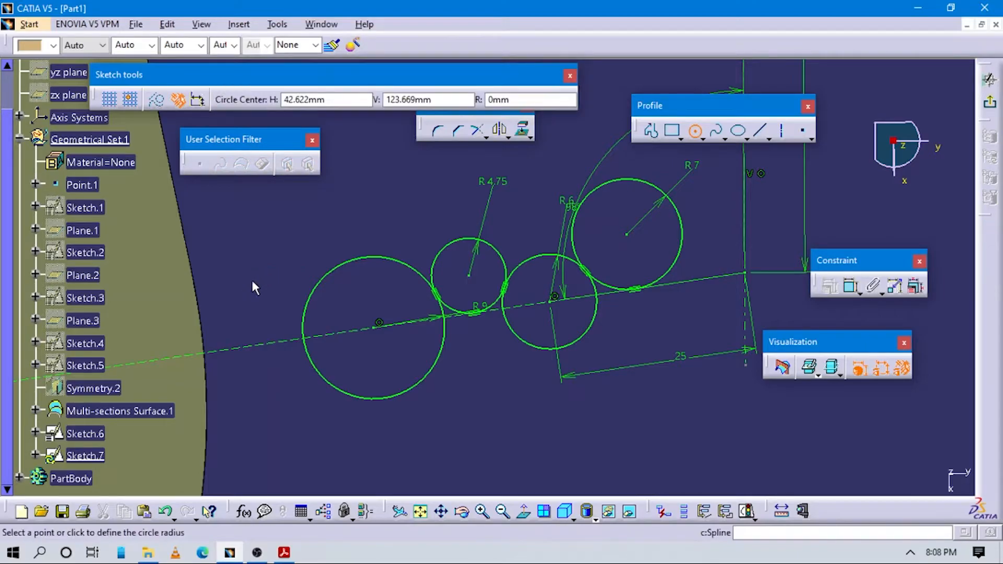
click(276, 254)
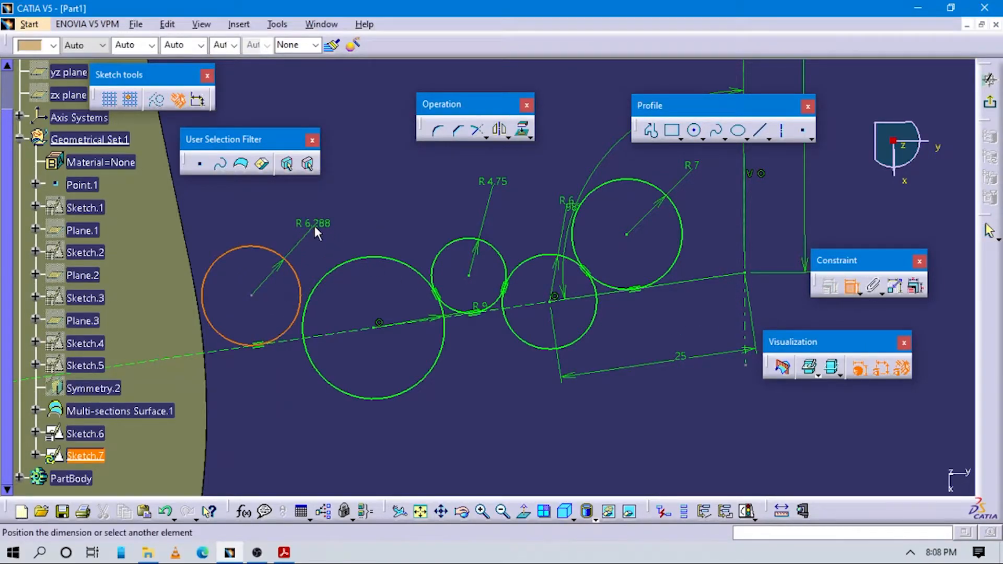
click(314, 224)
drag(239, 316, 271, 363)
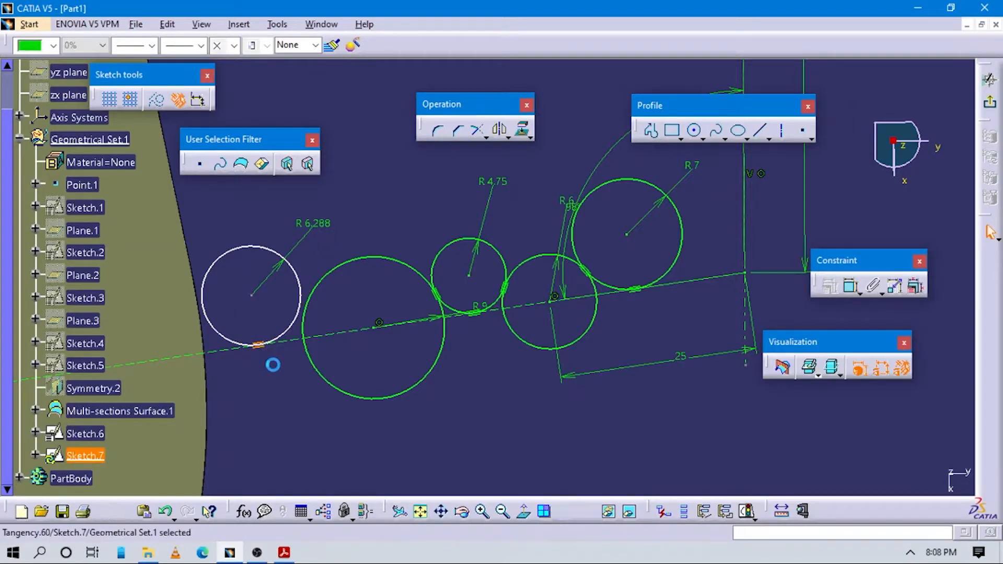
key(Delete)
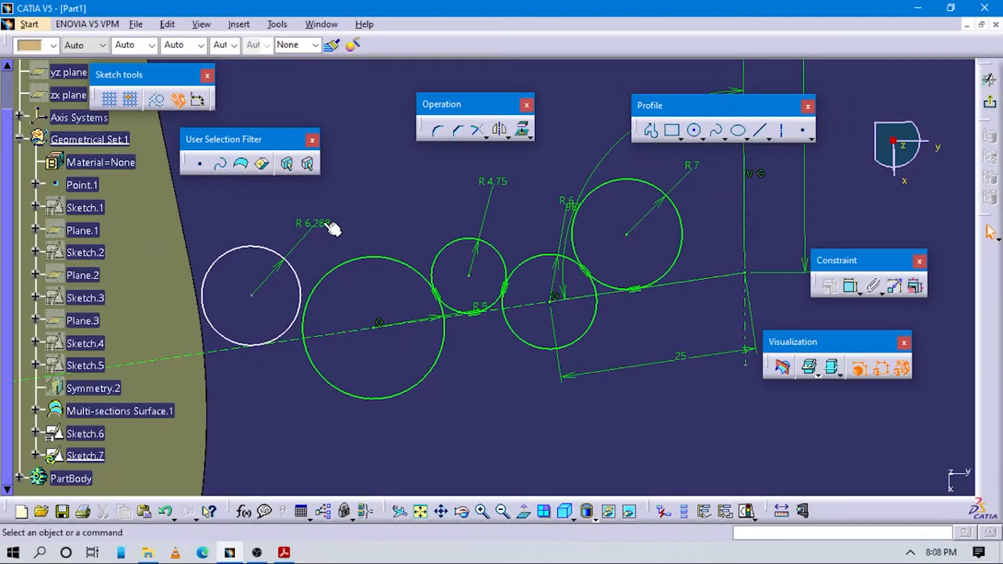
Set the new circle's radius to 12 mm and move the circle clear of the 9 mm circle
double_click(320, 222)
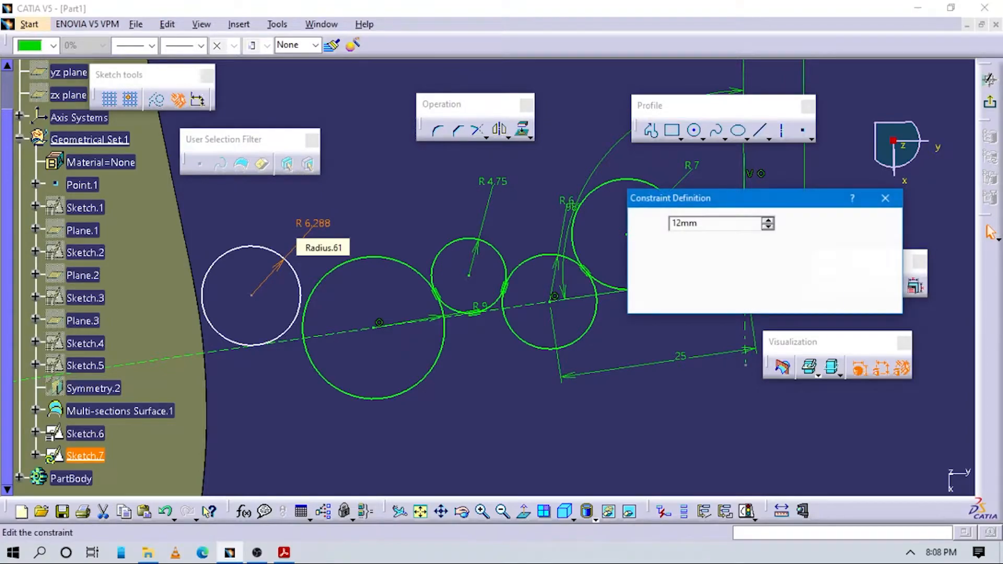
middle_drag(437, 354, 523, 339)
click(546, 426)
drag(409, 220, 356, 222)
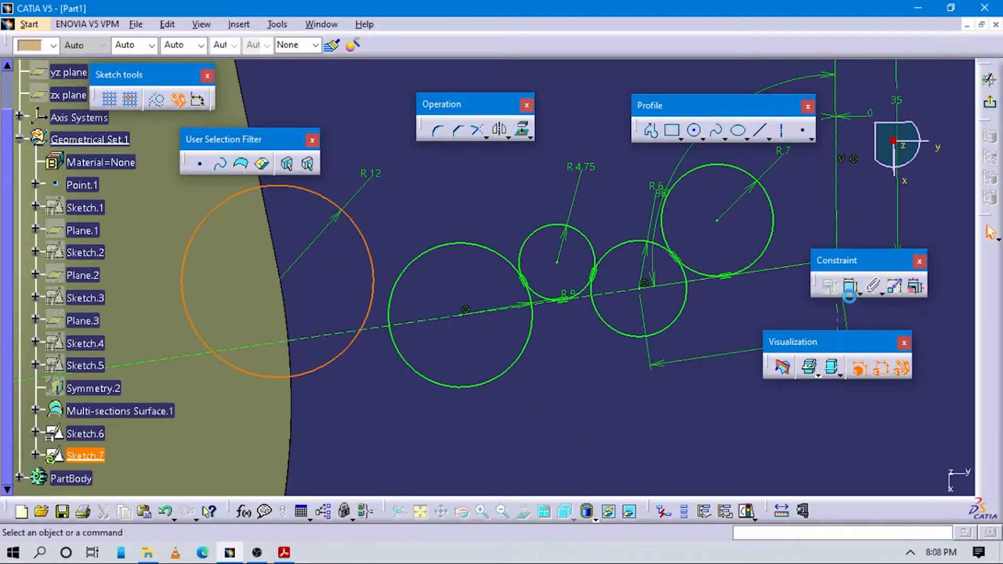
click(849, 286)
click(392, 301)
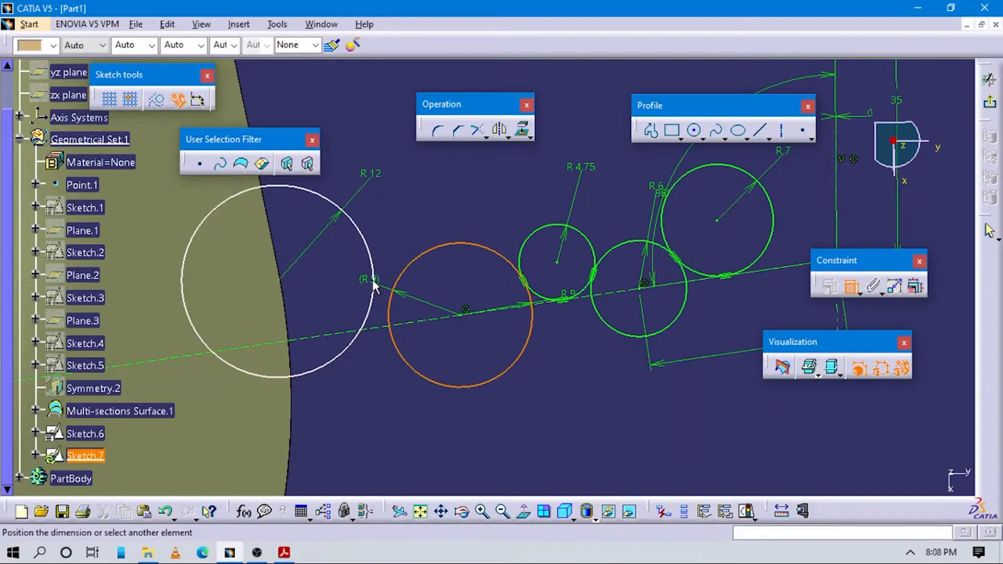
click(372, 279)
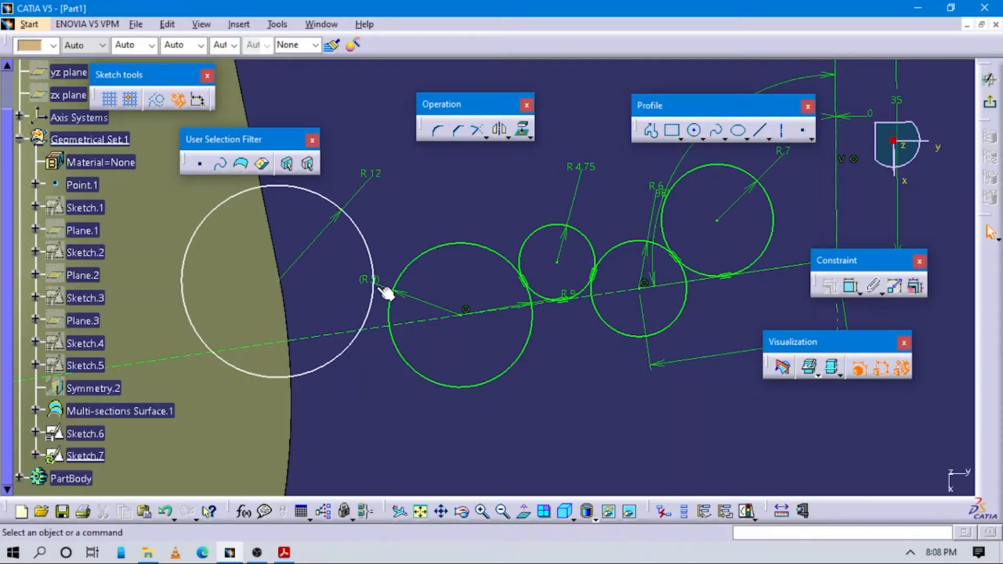
click(378, 281)
right_click(379, 281)
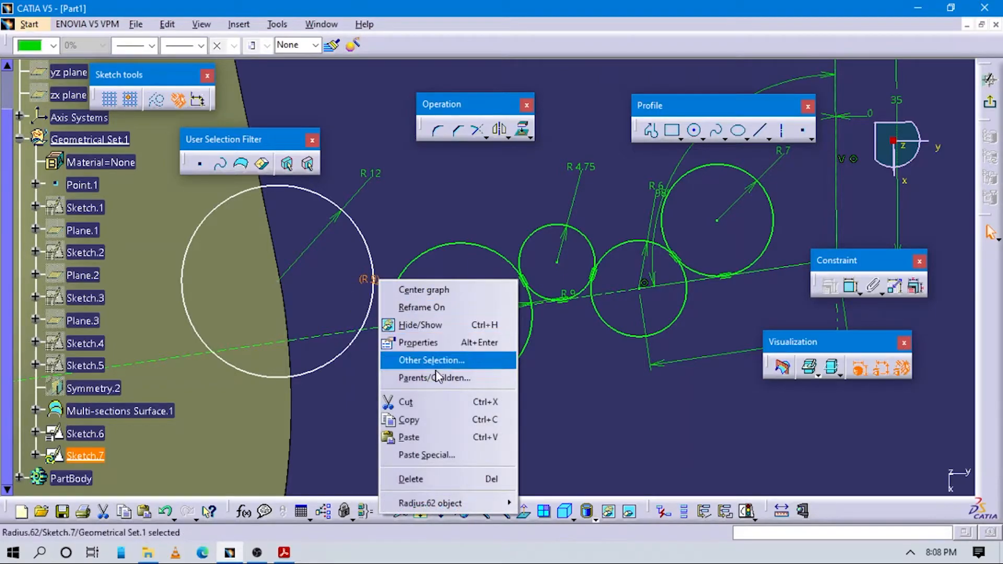
click(436, 481)
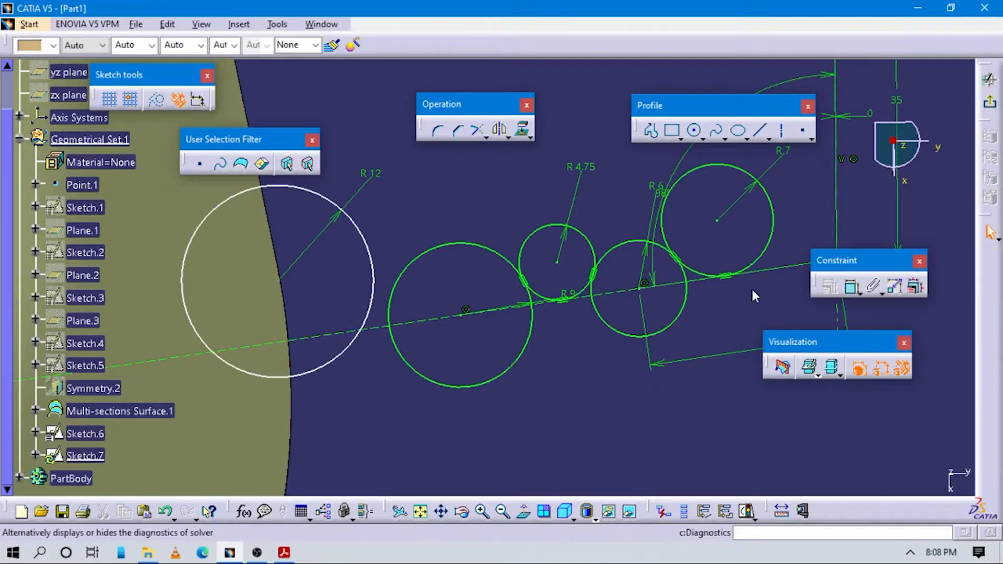
Make the 12 mm circle tangent to the 9 mm circle
click(396, 287)
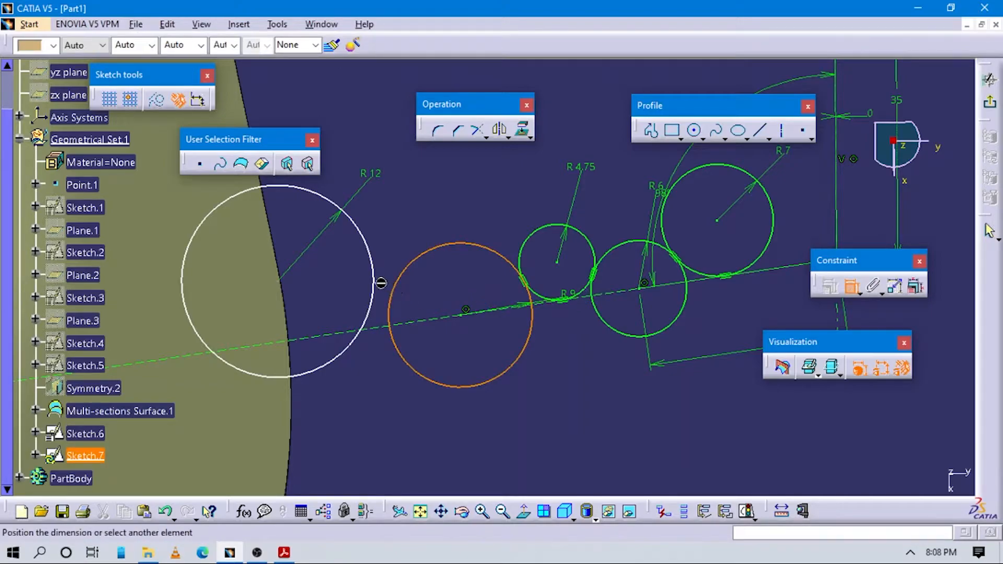
click(379, 285)
right_click(395, 228)
click(427, 372)
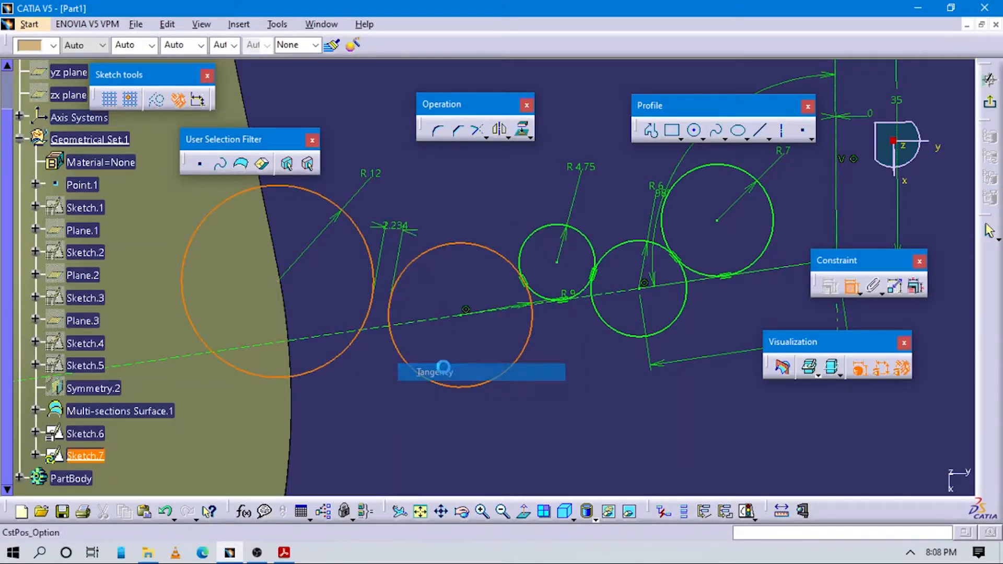
Constrain the 12 mm circle to be tangent to the inclined construction line
click(850, 286)
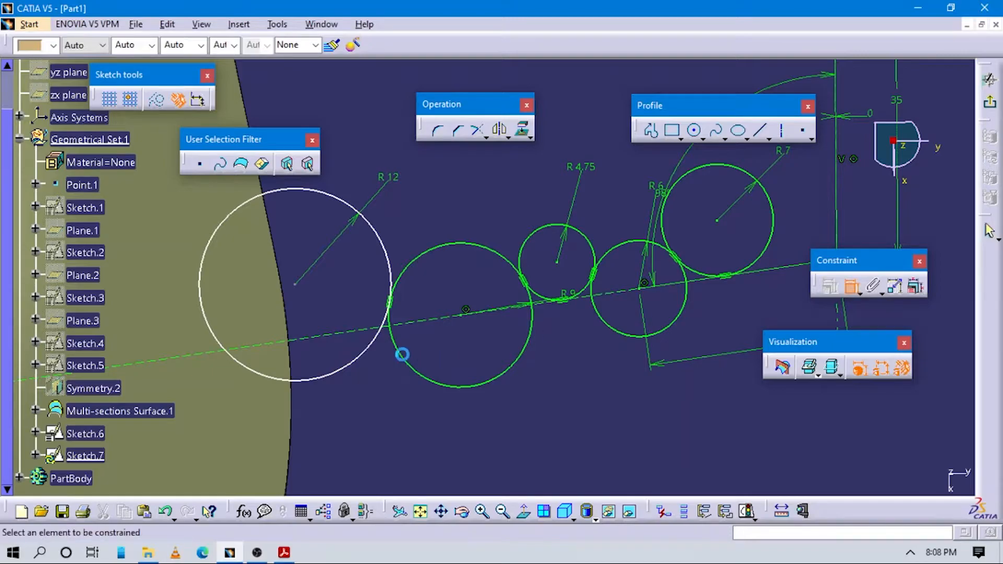
click(344, 372)
click(349, 337)
right_click(346, 283)
click(382, 350)
mouse_move(447, 396)
middle_down()
mouse_move(457, 417)
mouse_move(434, 416)
middle_up()
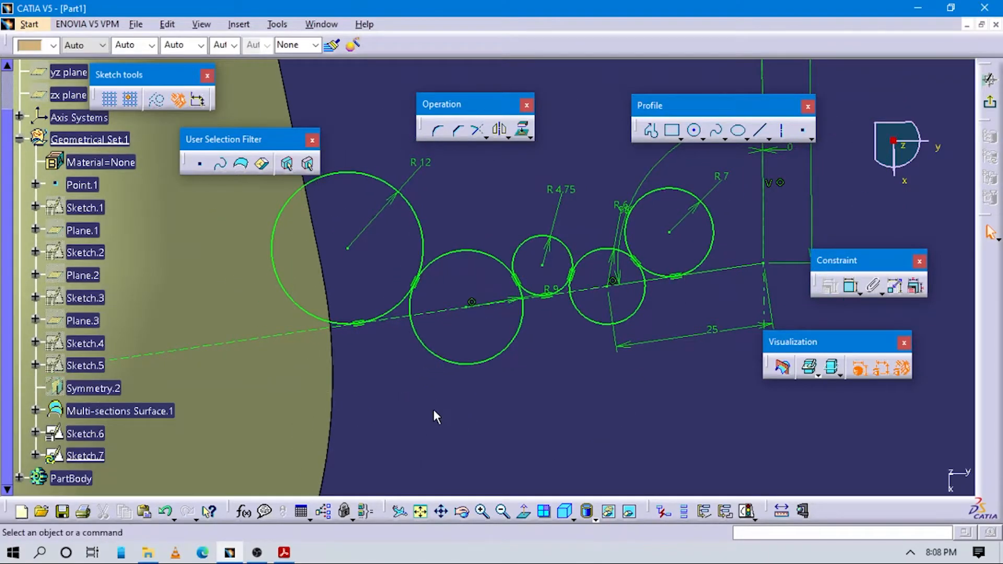
Compare the circle layout and dimensions in the sketch with Figure 11-92 of the tutorial PDF in Acrobat Reader
key(alt+Tab)
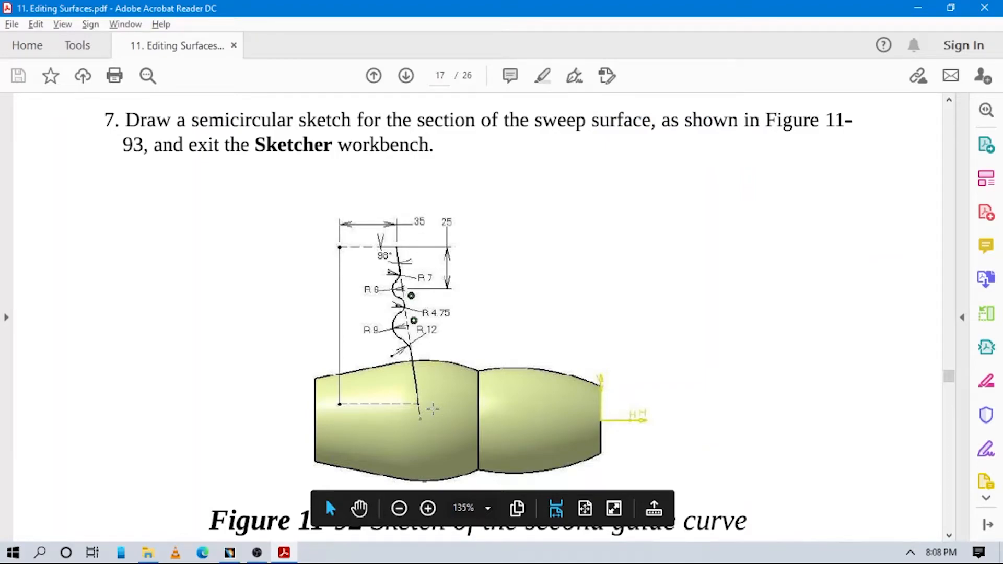
key(alt+Tab)
mouse_move(424, 353)
middle_down()
mouse_move(434, 354)
mouse_move(482, 475)
mouse_move(512, 413)
mouse_move(488, 316)
mouse_move(527, 388)
mouse_move(428, 390)
middle_up()
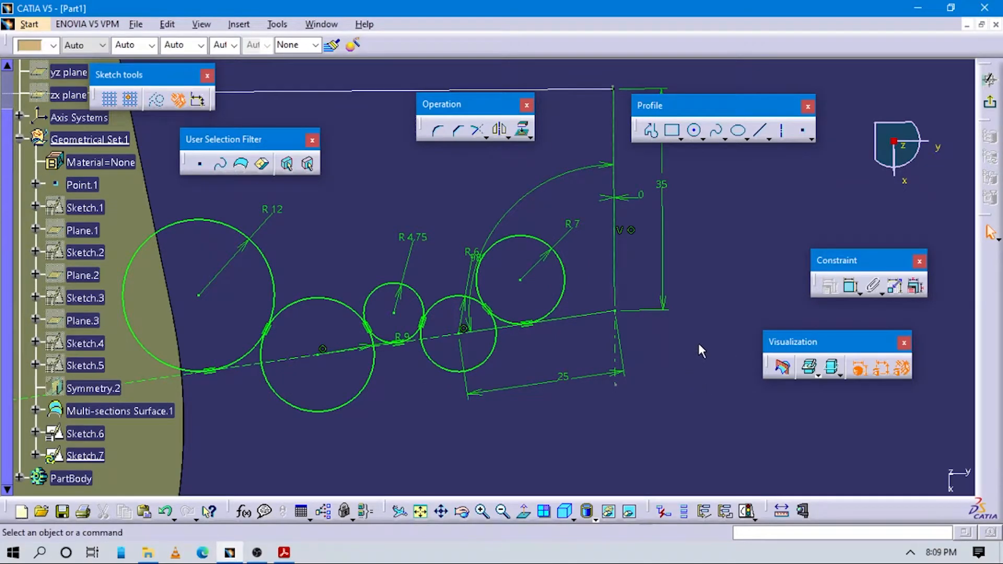
key(alt+Tab)
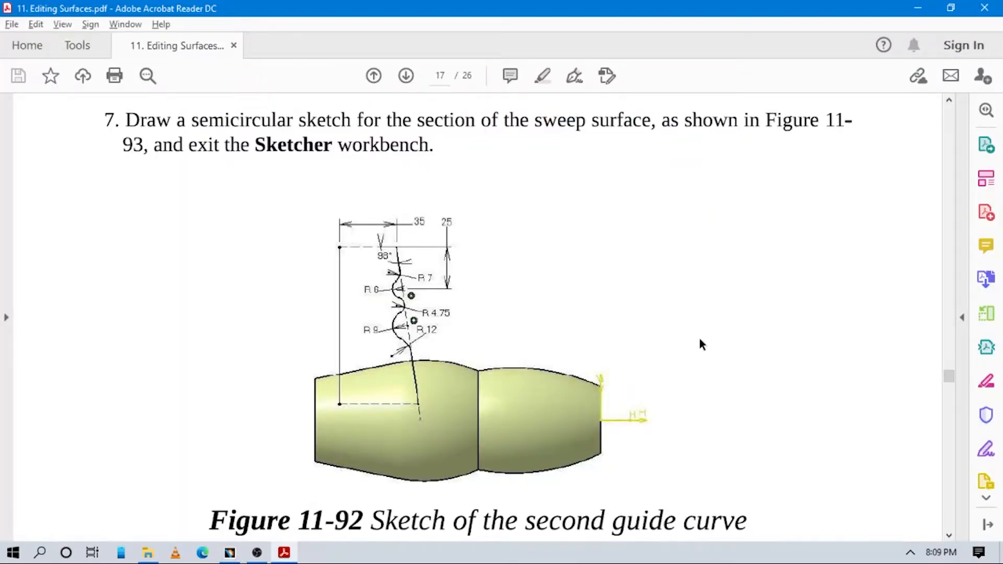
key(alt+Tab)
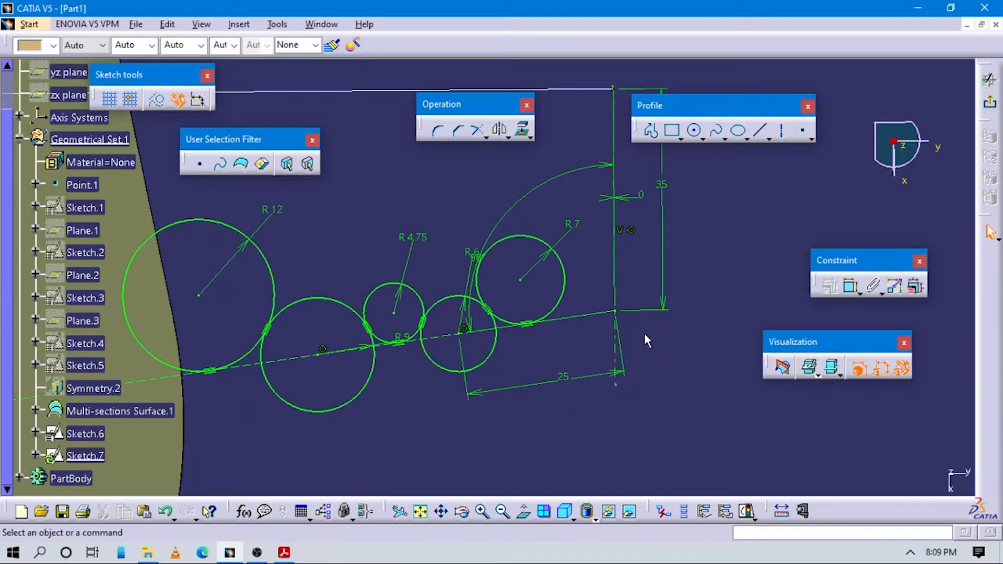
key(alt+Tab)
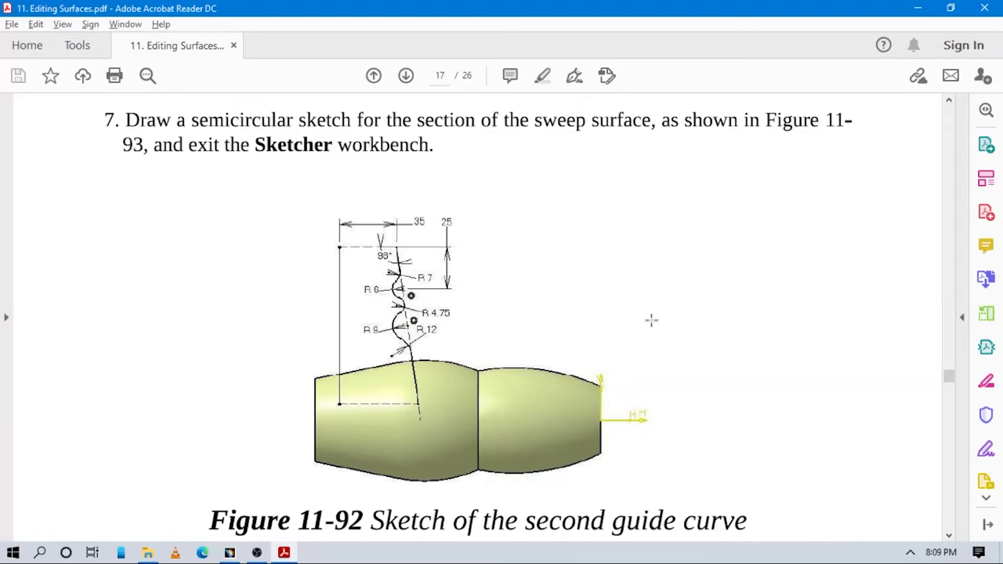
scroll(652, 321, up, 1)
key(alt+Tab)
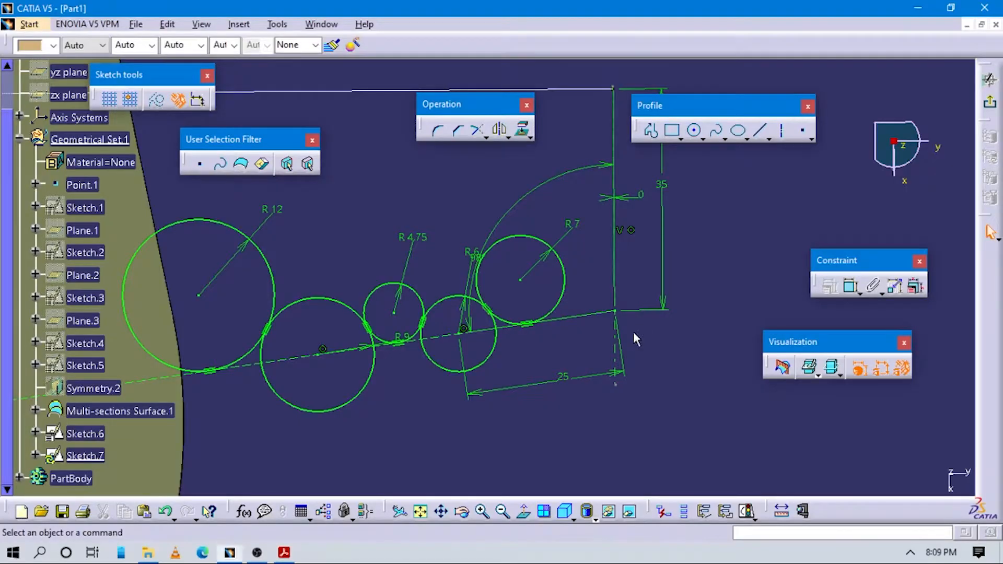
Draw a profile line from the outer end of the inclined line to its tangent point with the 7 mm circle
middle_drag(625, 334, 626, 322)
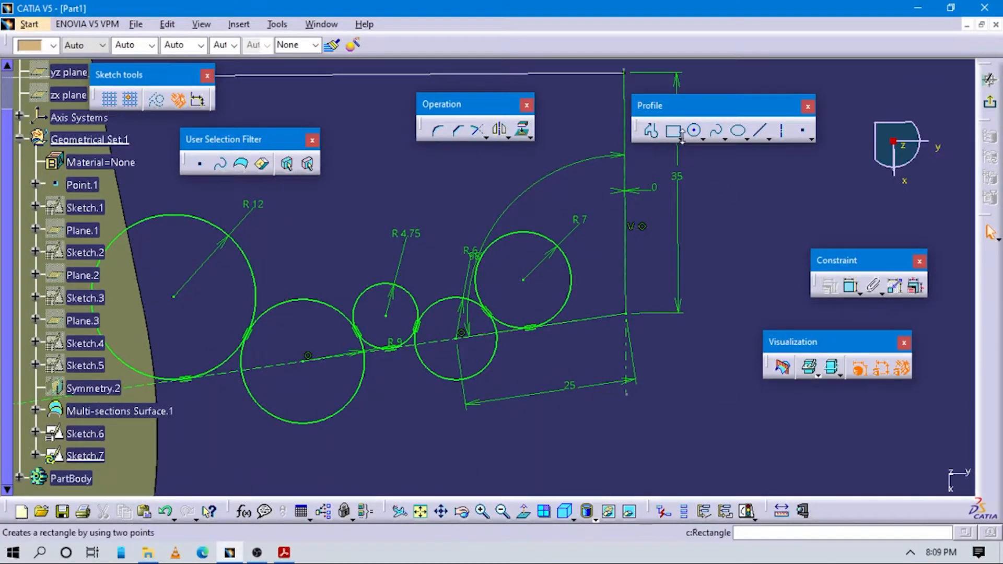
click(653, 132)
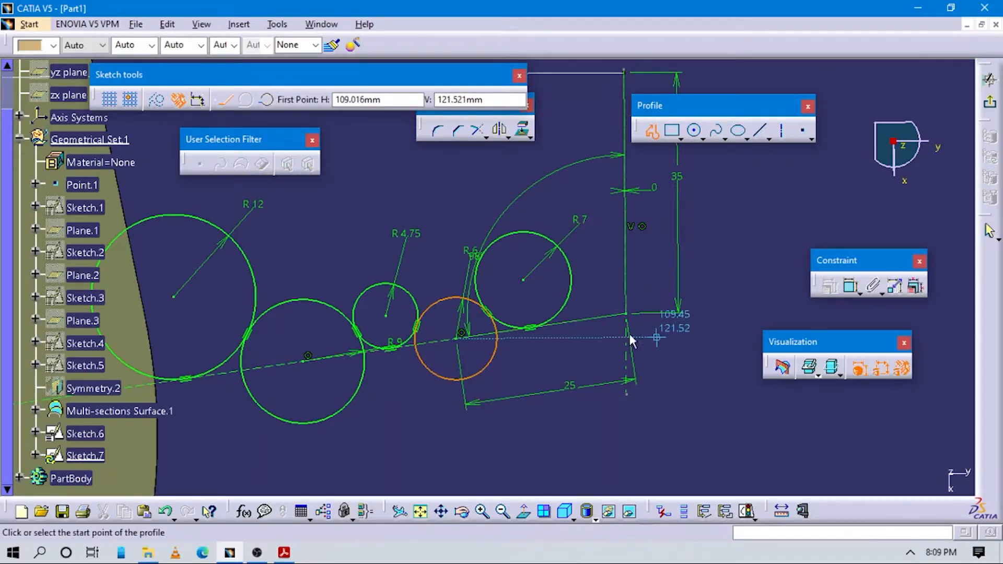
click(657, 325)
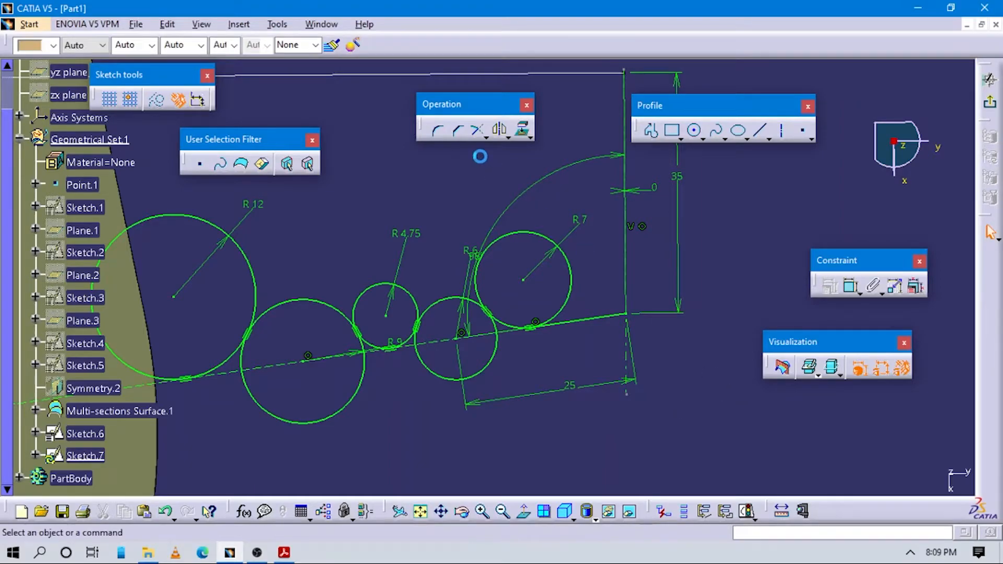
Draw a profile line about 23 mm long from the 12 mm circle's tangent point along the inclined line into the cover body
mouse_move(351, 328)
middle_down()
mouse_move(513, 298)
mouse_move(499, 226)
middle_up()
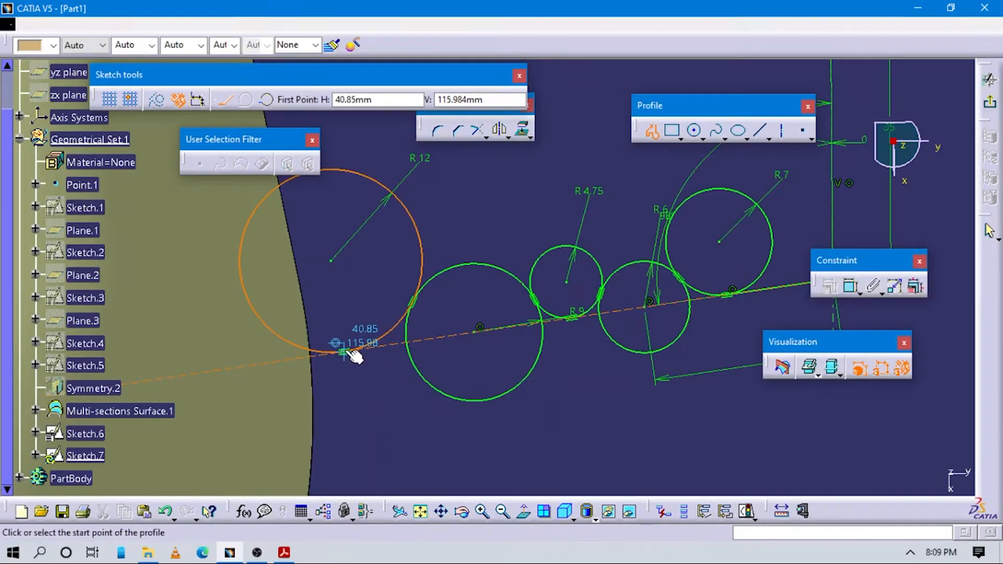
click(349, 353)
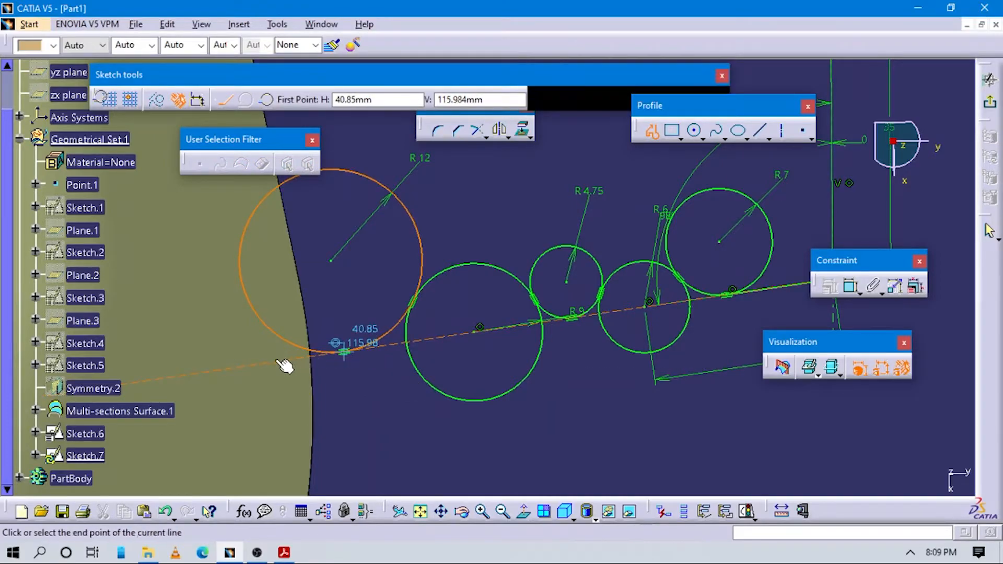
double_click(168, 378)
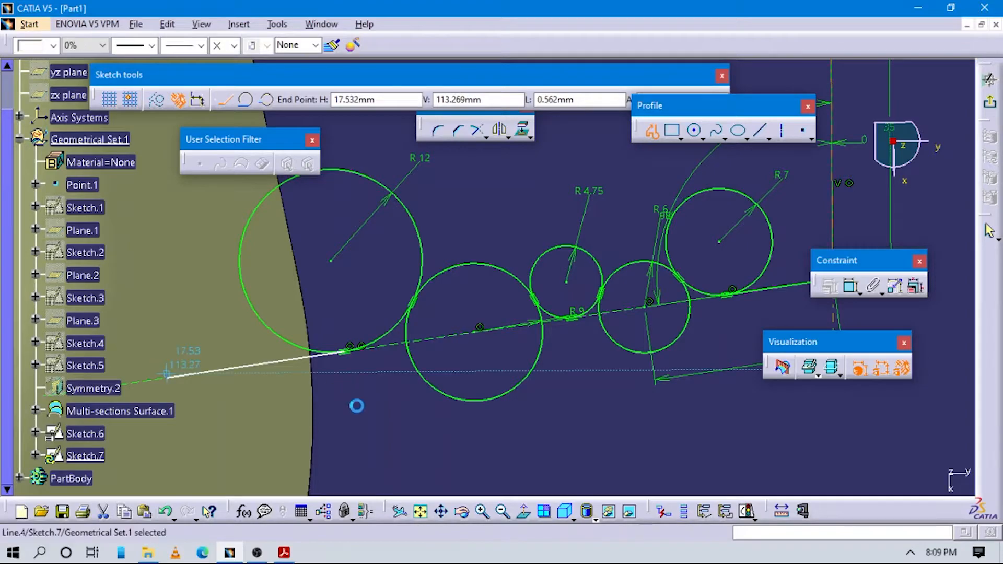
click(413, 418)
middle_drag(413, 418, 521, 425)
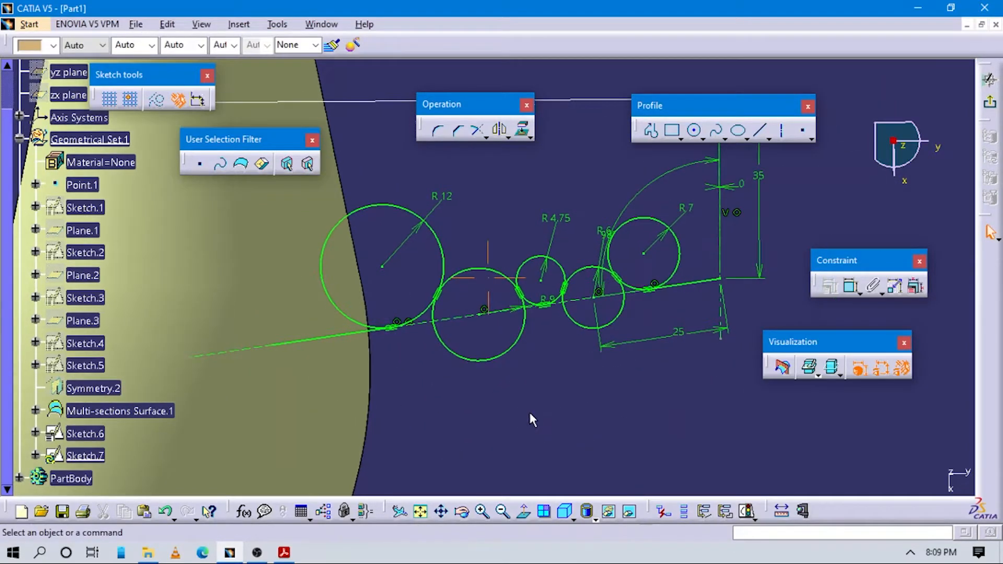
Quick-trim the 7 mm circle to its lower arc and the 6 mm circle to its upper arc between their tangent points
click(487, 137)
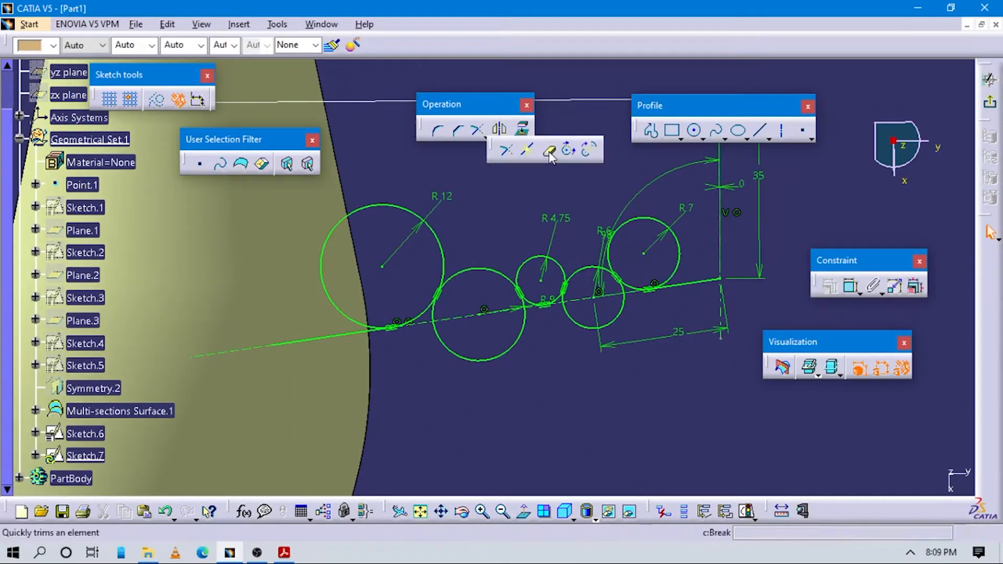
click(548, 150)
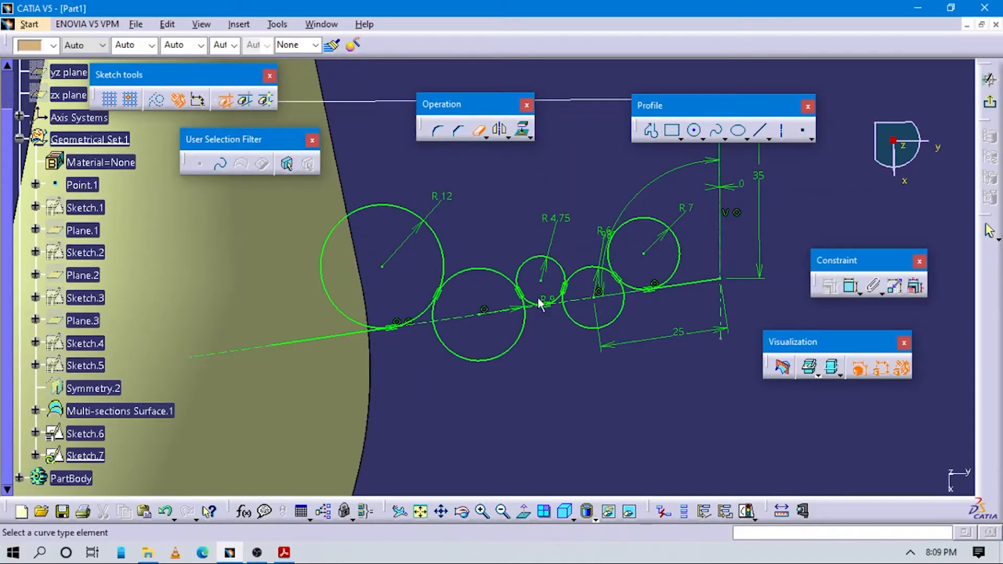
middle_drag(413, 333, 386, 334)
click(539, 249)
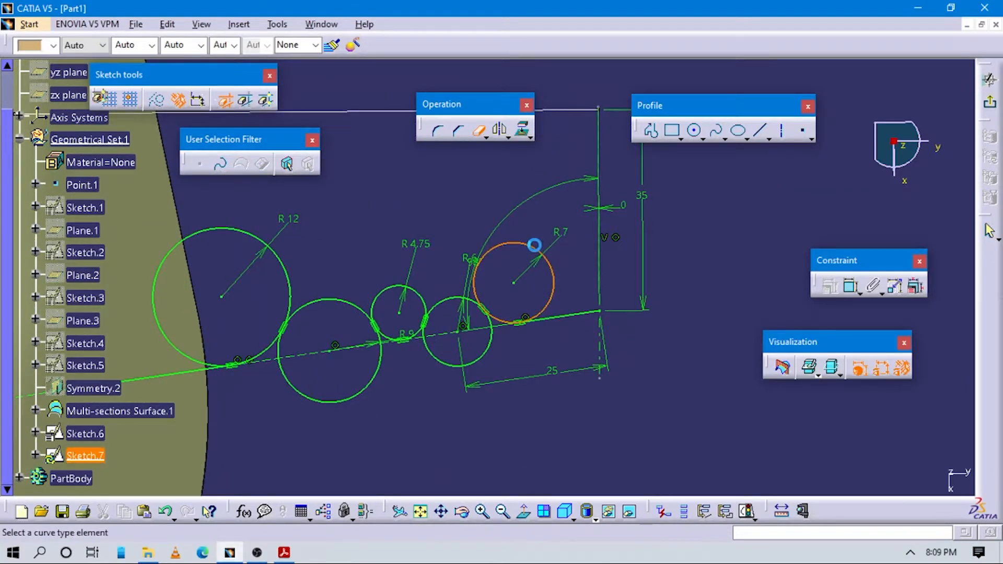
click(481, 346)
click(483, 320)
mouse_move(484, 352)
middle_down()
mouse_move(451, 333)
mouse_move(474, 329)
middle_up()
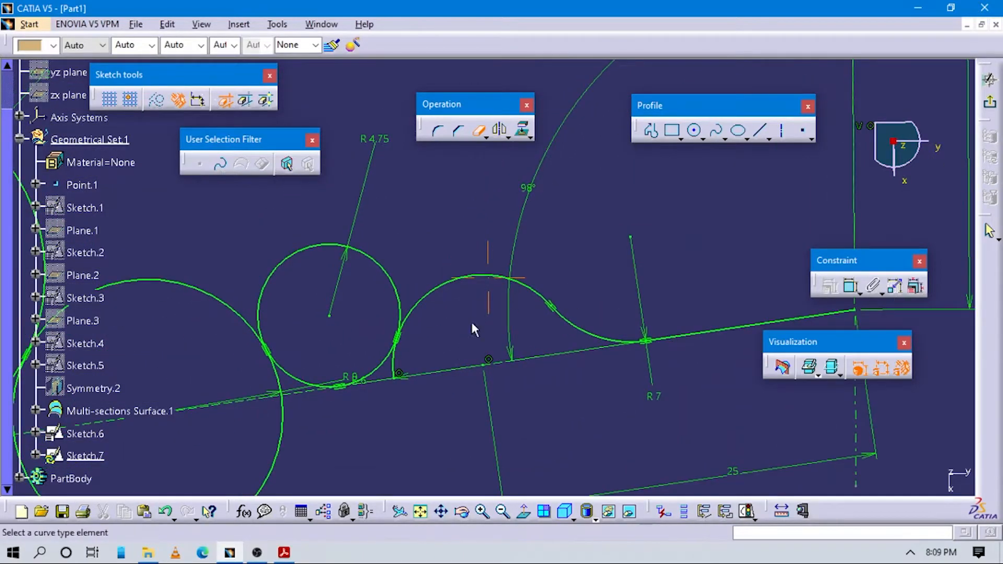
click(390, 359)
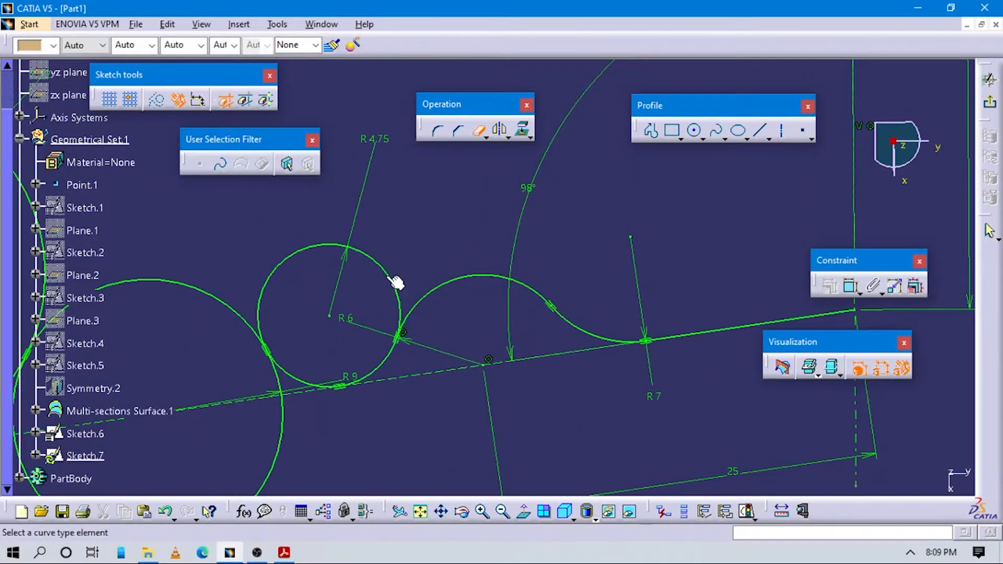
Quick-trim the 4.75 mm circle to its lower arc and the 9 mm circle to its upper arc between their tangent points
click(387, 278)
middle_drag(282, 347, 413, 306)
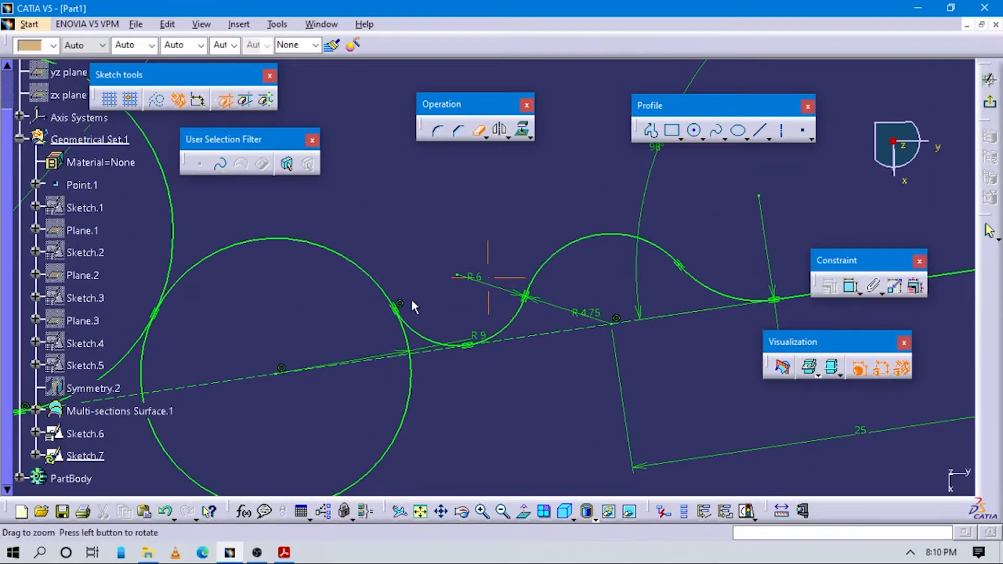
click(410, 376)
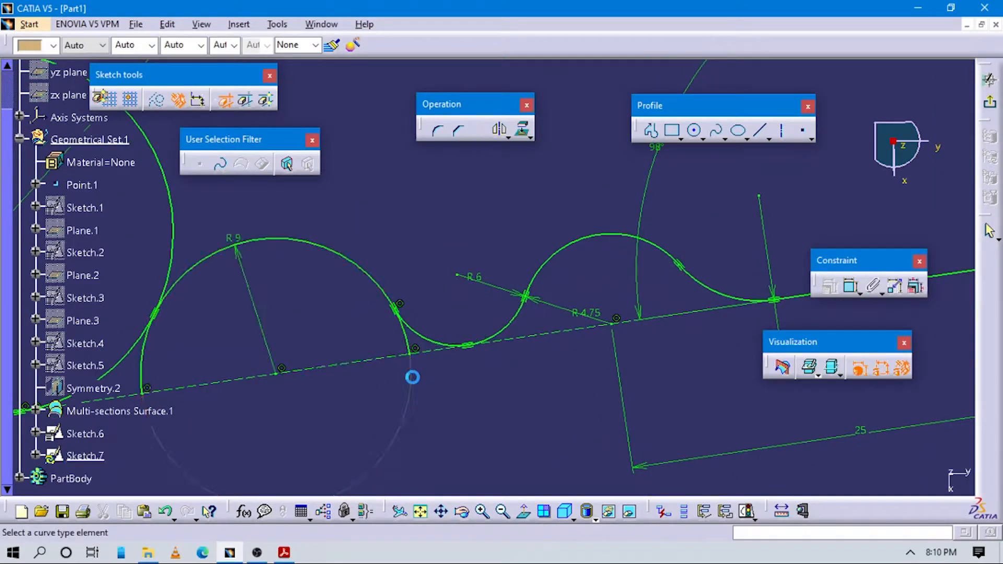
middle_drag(271, 406, 394, 405)
click(526, 339)
click(266, 363)
Quick-trim the 12 mm circle to the arc joining the 9 mm arc and the inclined line, and exit the sketch
middle_drag(285, 398, 441, 454)
click(439, 421)
click(483, 214)
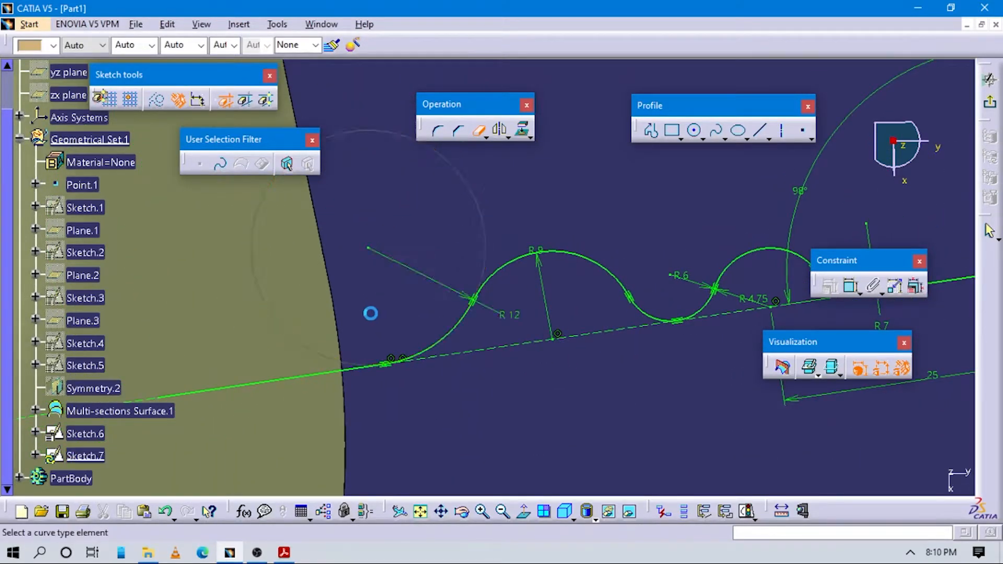
mouse_move(428, 404)
middle_down()
mouse_move(426, 396)
mouse_move(453, 459)
middle_up()
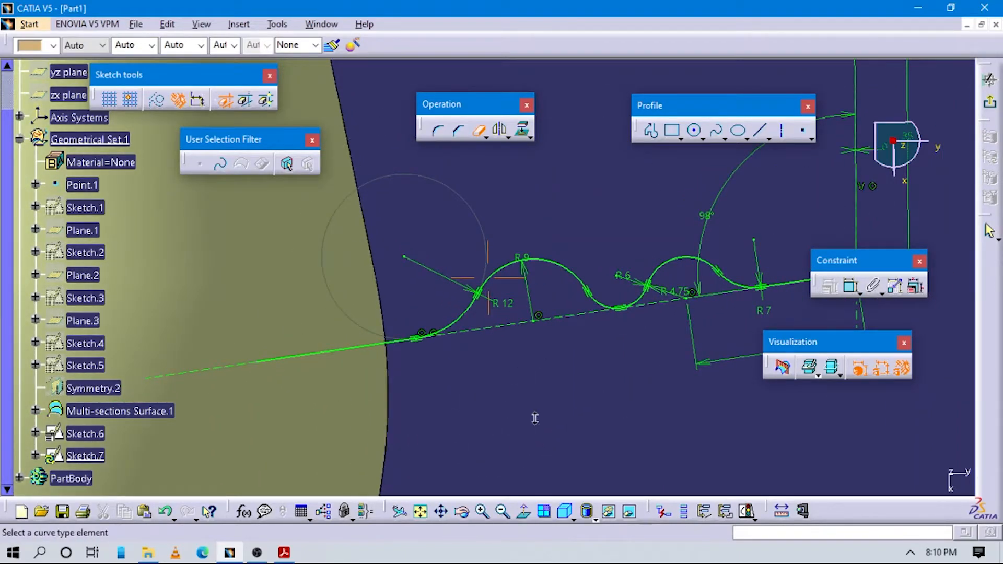
middle_drag(535, 418, 558, 398)
key(Escape)
mouse_move(666, 372)
middle_down()
mouse_move(656, 354)
mouse_move(675, 358)
middle_up()
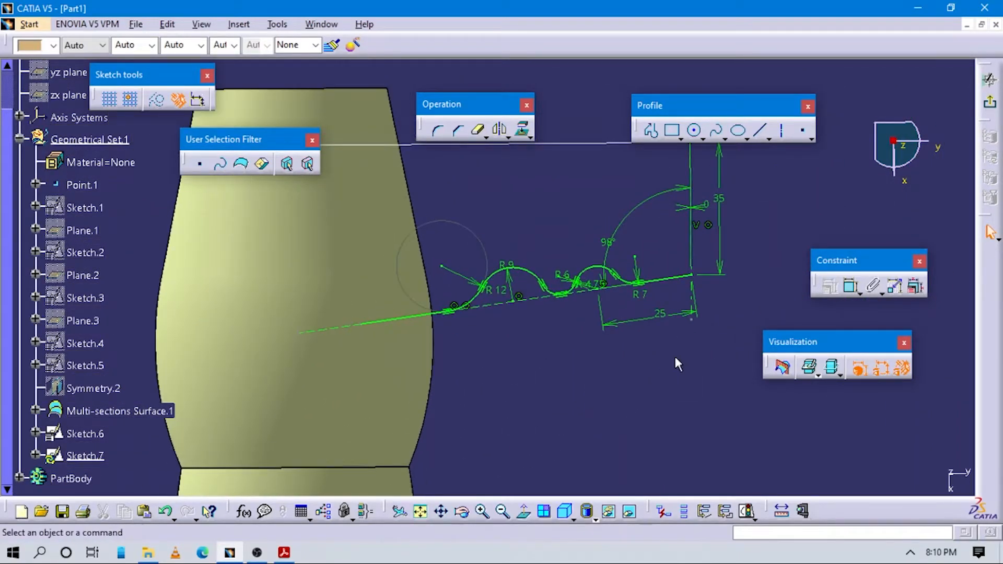
click(989, 102)
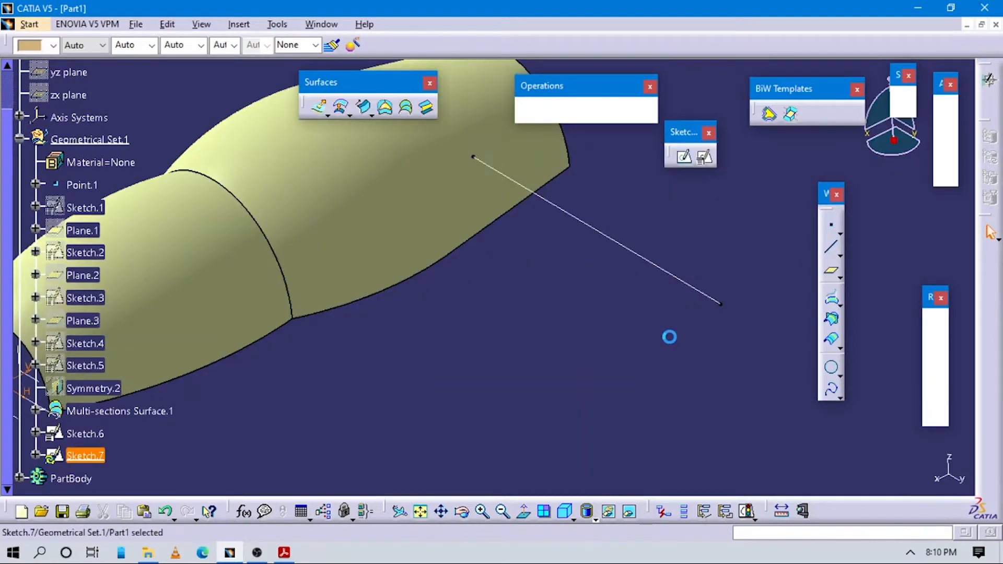
Begin a reference plane offset from the ZX plane of the axis system
mouse_move(580, 362)
middle_down()
mouse_move(601, 391)
mouse_move(623, 333)
mouse_move(672, 268)
mouse_move(517, 340)
mouse_move(576, 431)
mouse_move(568, 328)
mouse_move(511, 385)
mouse_move(510, 365)
middle_up()
click(602, 392)
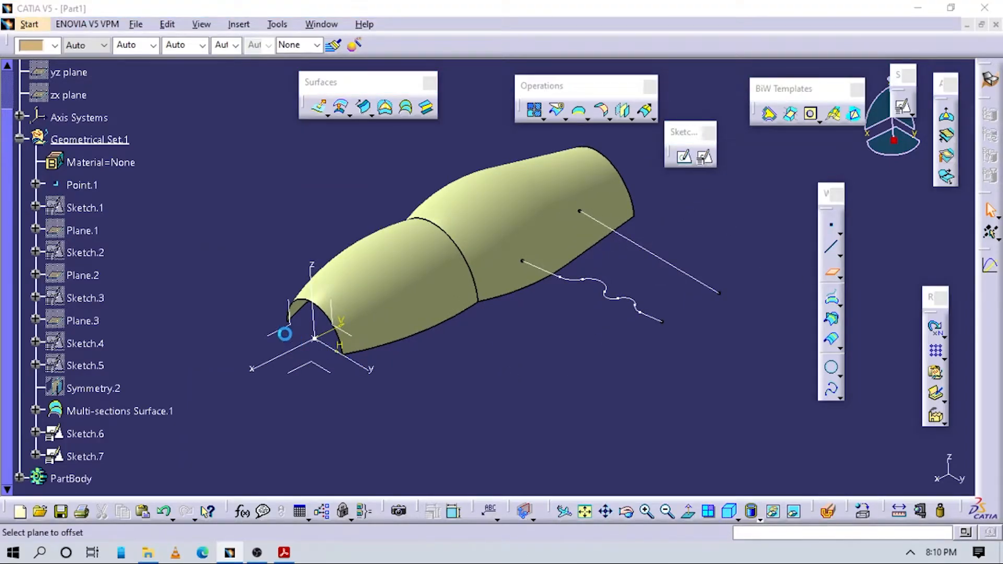
click(698, 233)
click(693, 233)
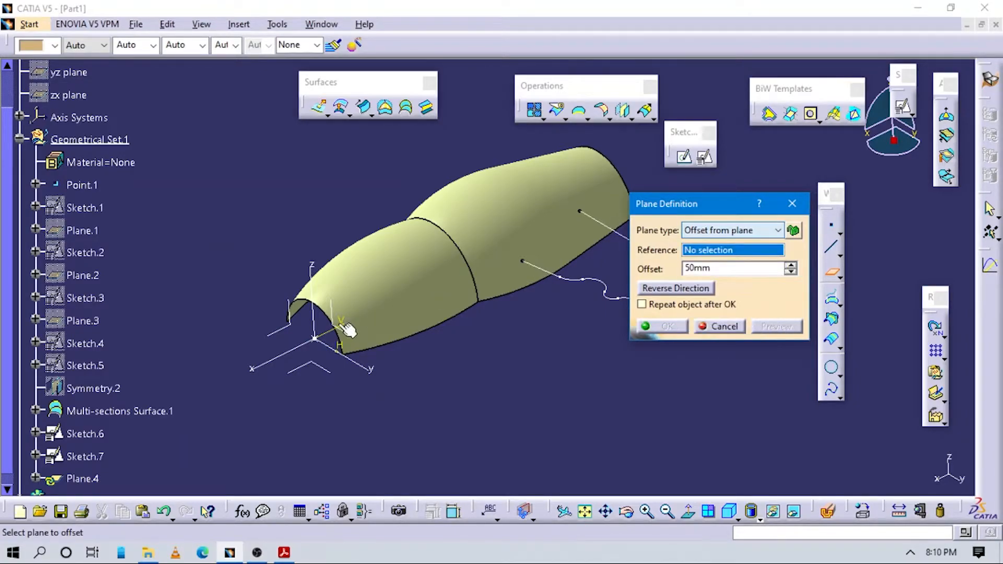
click(328, 329)
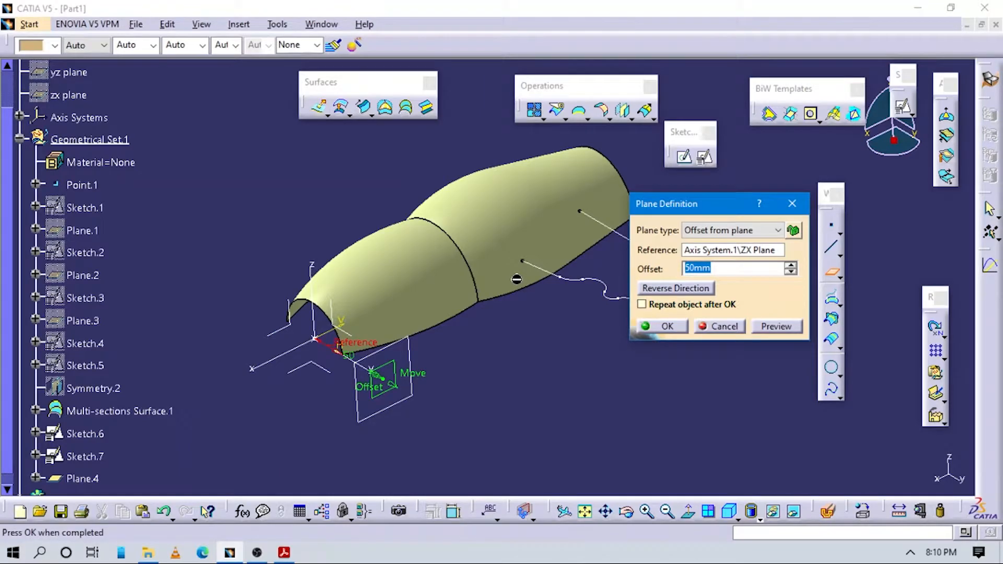
Look up the handle's distance from the centre axis in Figure 11-87 of the tutorial PDF in Acrobat Reader
key(alt+Tab)
scroll(557, 377, down, 4)
drag(949, 375, 918, 152)
scroll(557, 291, down, 15)
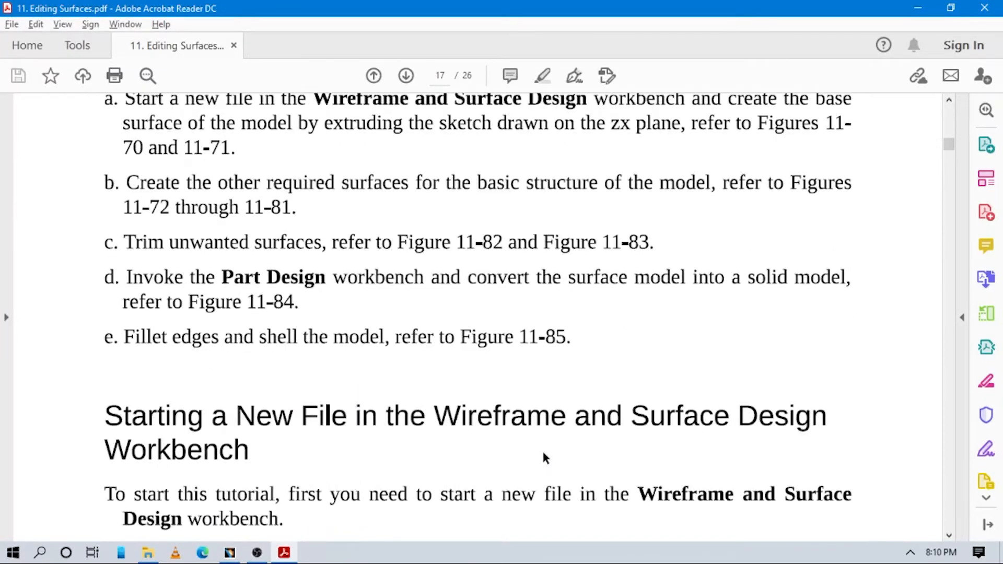
scroll(579, 405, down, 12)
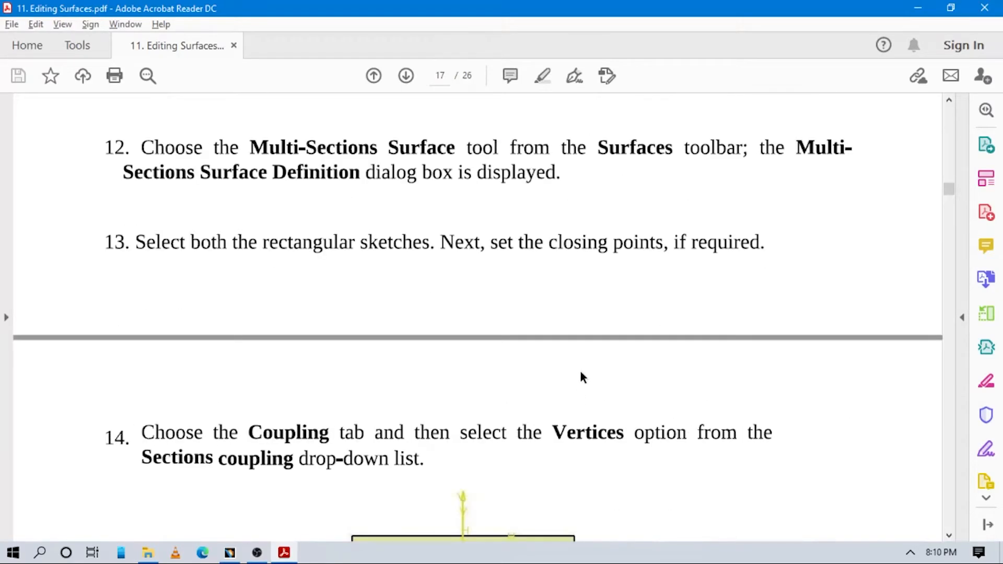
scroll(583, 377, down, 15)
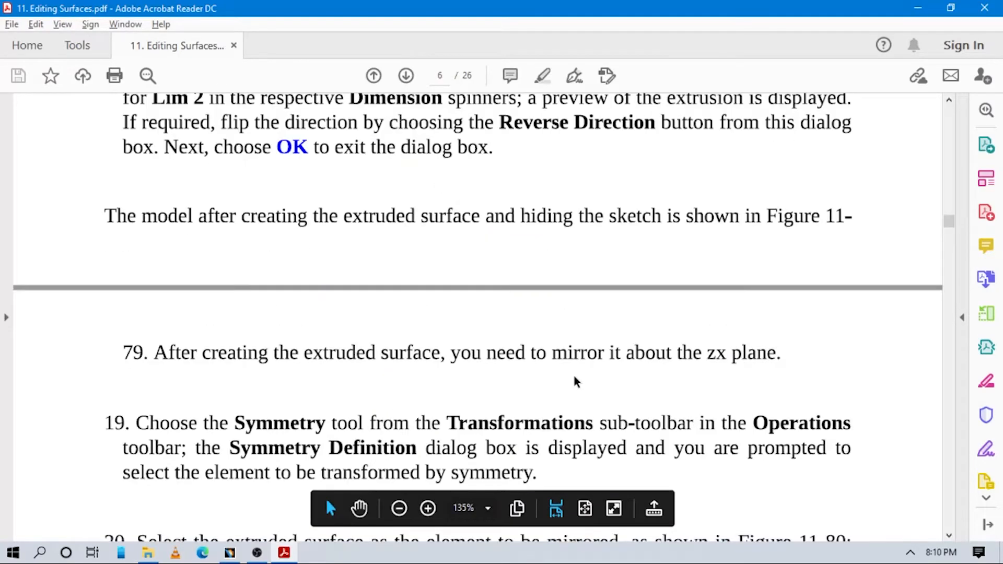
scroll(574, 385, down, 15)
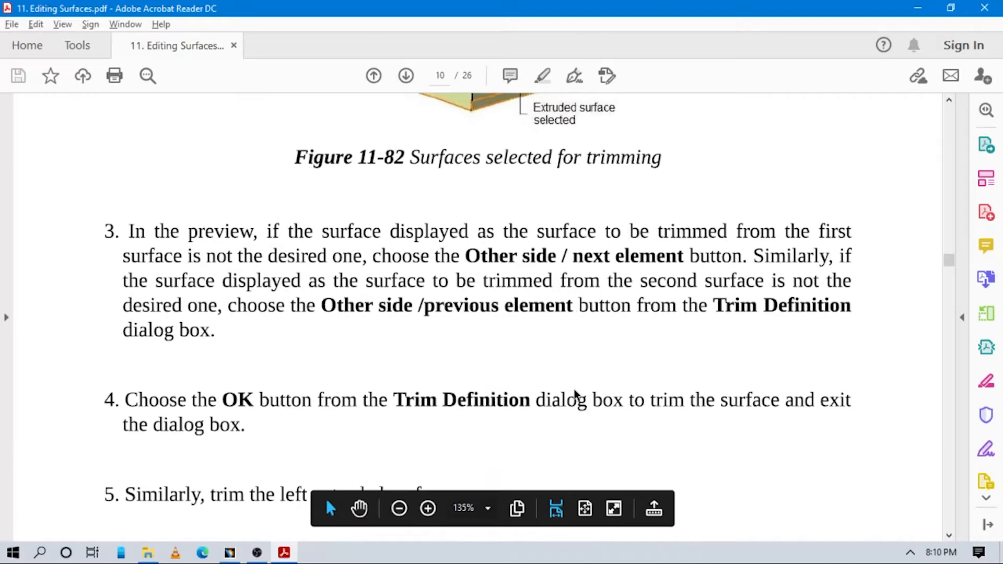
scroll(577, 403, down, 20)
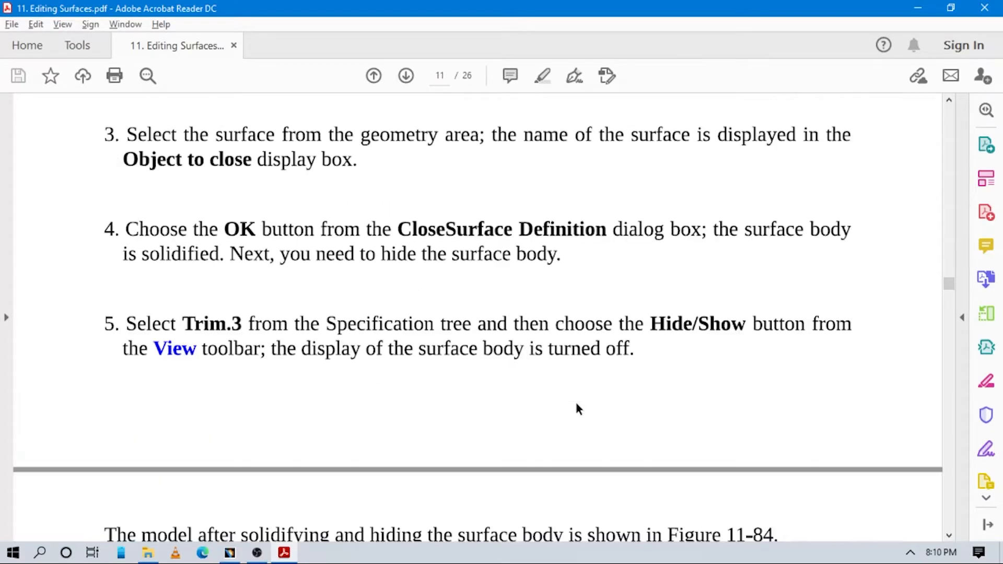
scroll(576, 413, down, 15)
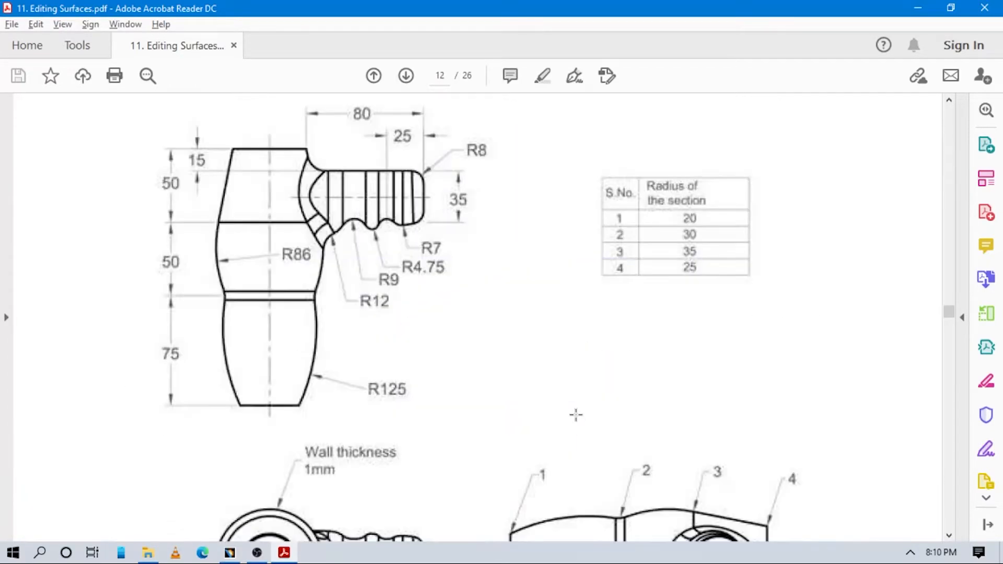
key(alt+Tab)
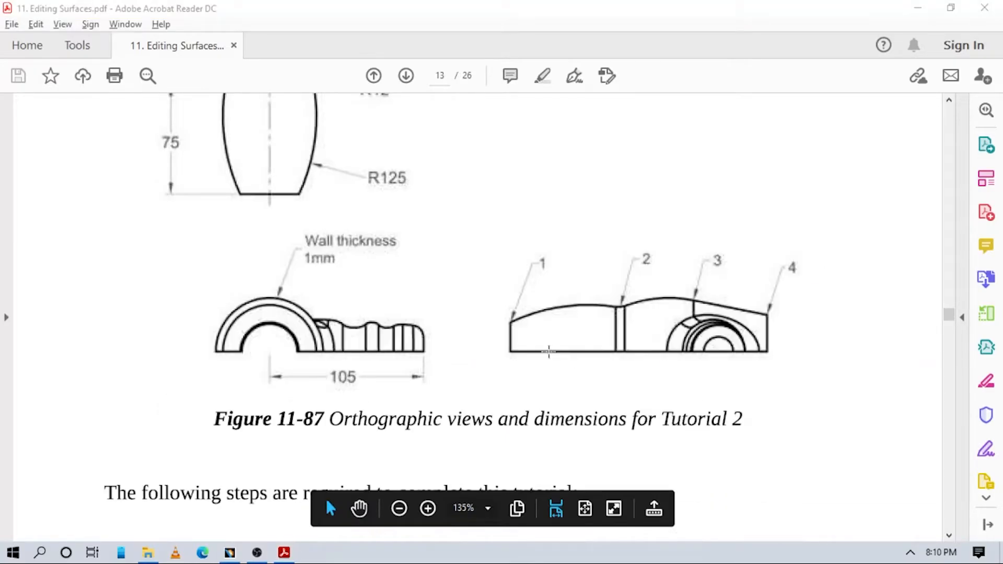
Back in CATIA, set the plane's offset to 105 mm and create it
click(739, 269)
text(105)
click(662, 326)
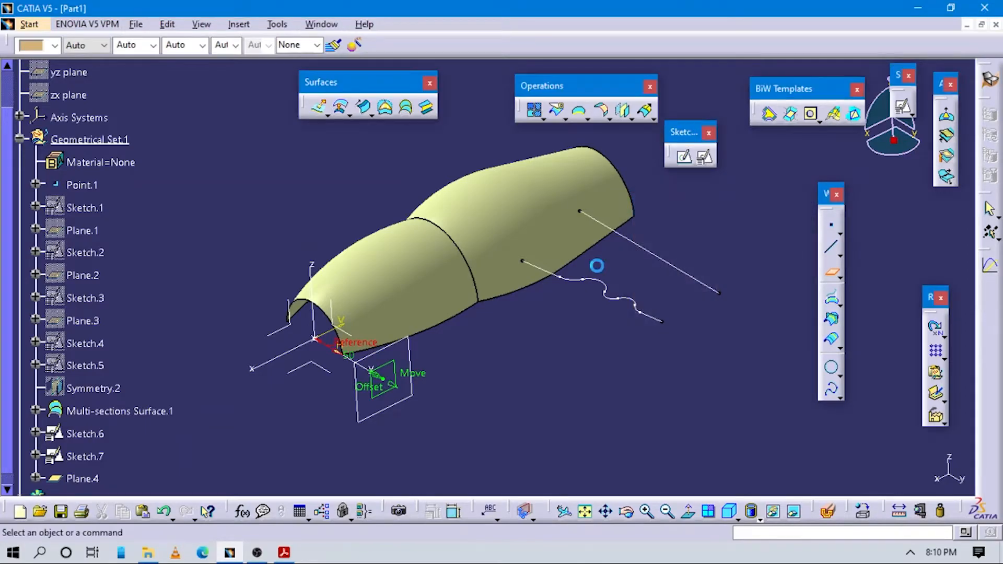
Start a positioned sketch on the new offset plane, with Point.1 as the projection point for its origin
click(472, 402)
click(705, 157)
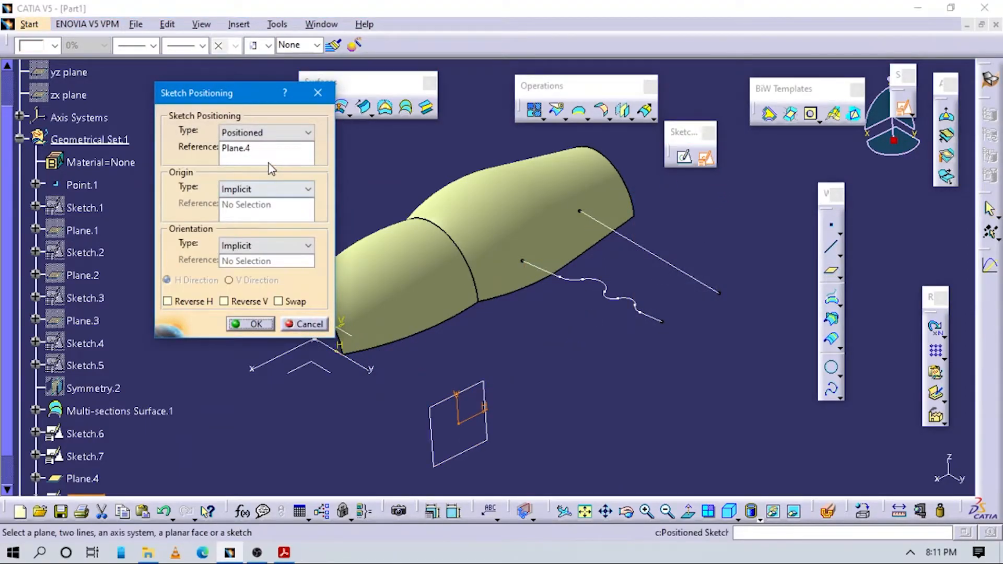
click(246, 190)
click(246, 220)
click(83, 189)
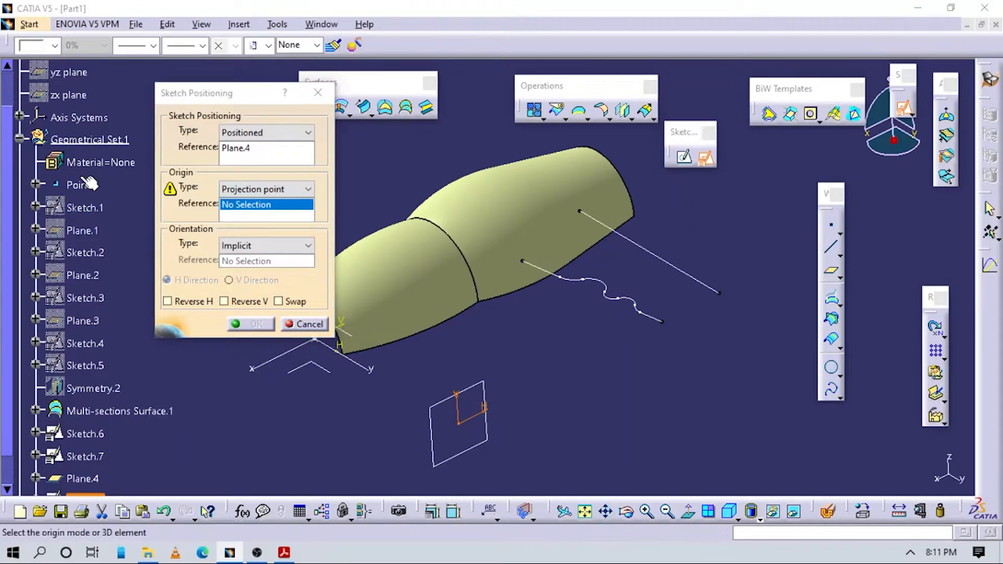
Orient the sketch parallel to the axis system's X axis with the H and V directions reversed, and open it
click(264, 245)
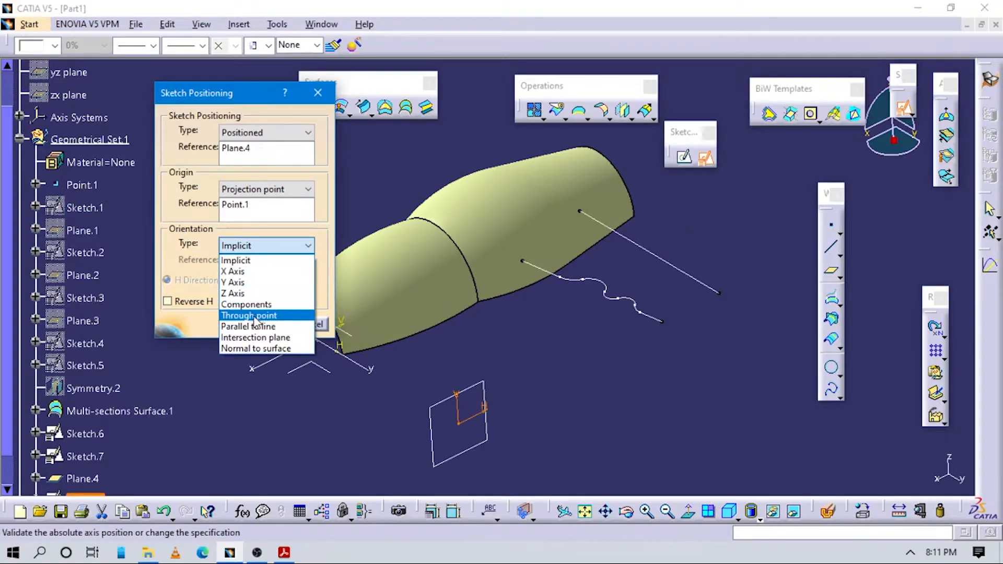
click(249, 315)
click(267, 246)
click(248, 326)
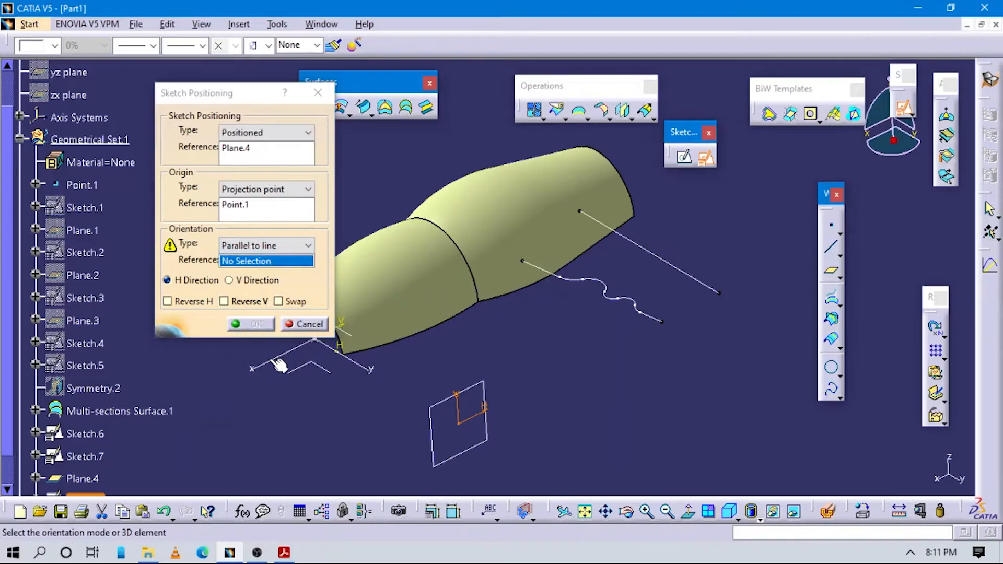
click(316, 371)
click(235, 302)
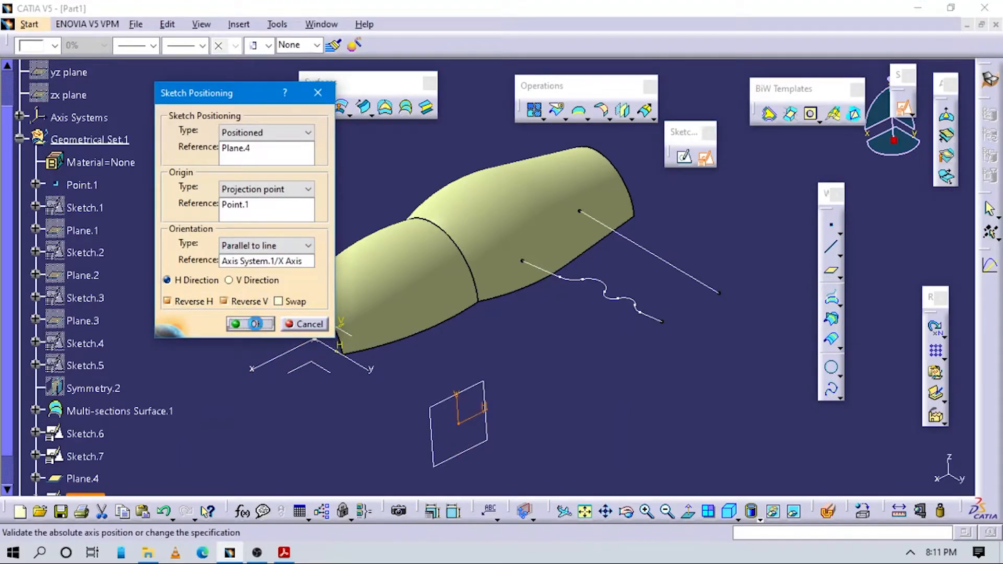
click(254, 324)
Examine the hair dryer cover's drawings and guide curve instructions up to Figure 11-92 in the tutorial PDF for the handle section
key(alt+Tab)
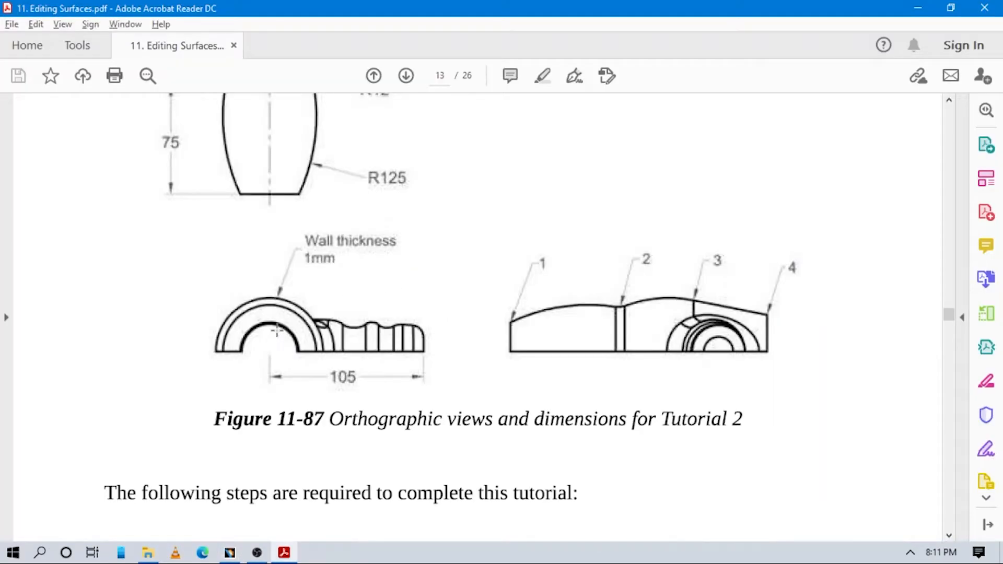
scroll(273, 329, up, 10)
scroll(464, 297, down, 2)
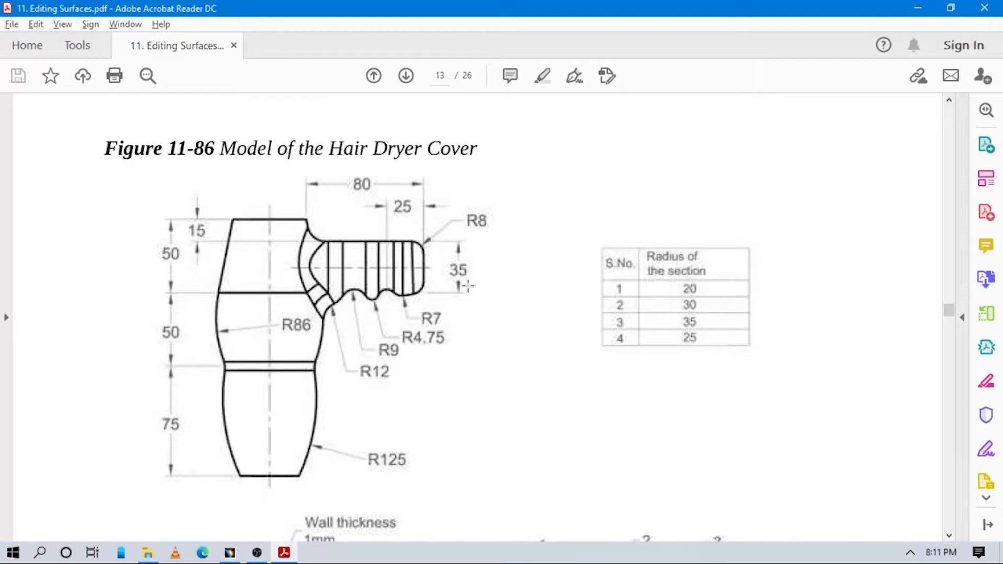
scroll(583, 252, down, 4)
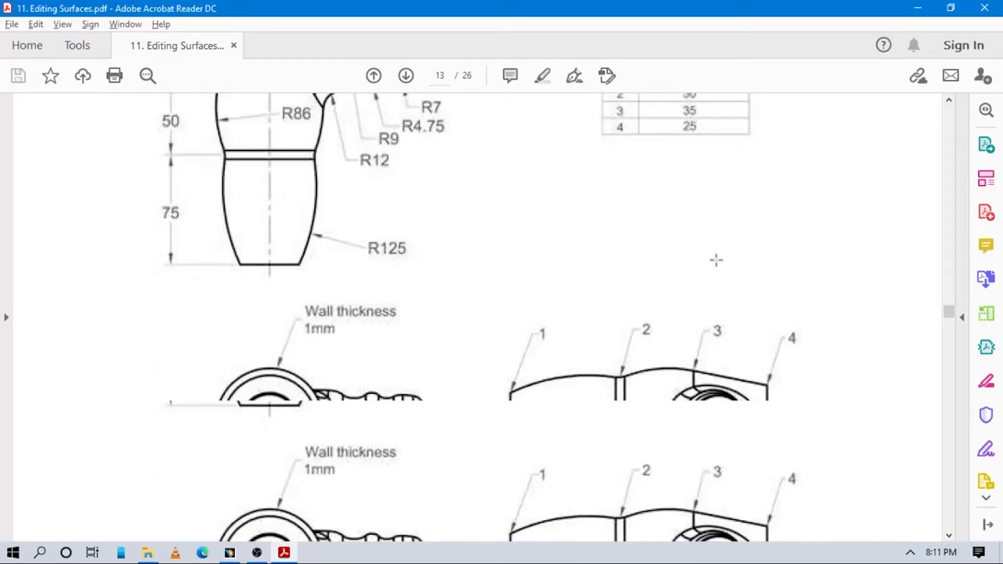
scroll(511, 343, up, 5)
scroll(524, 332, up, 4)
scroll(628, 284, down, 4)
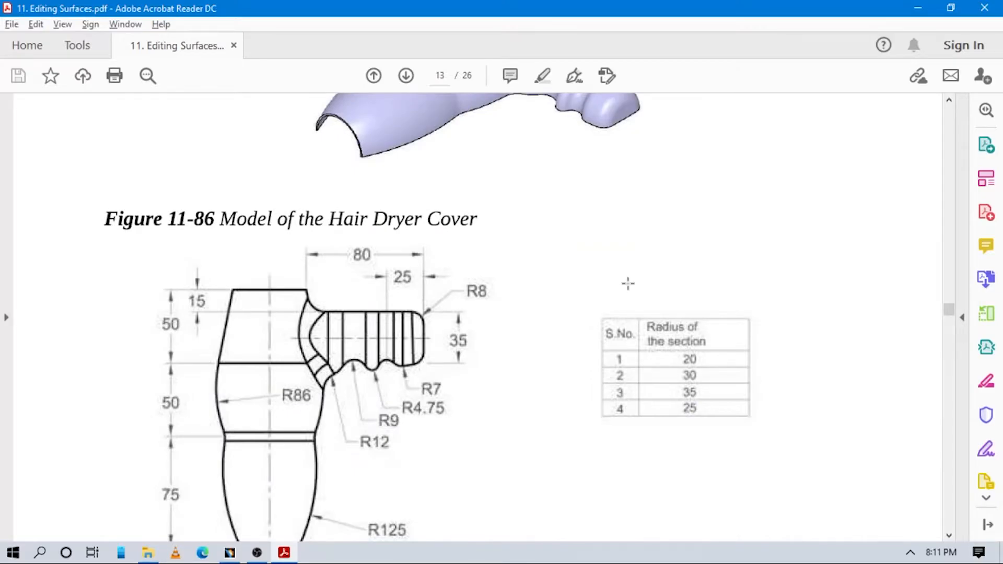
scroll(628, 284, down, 20)
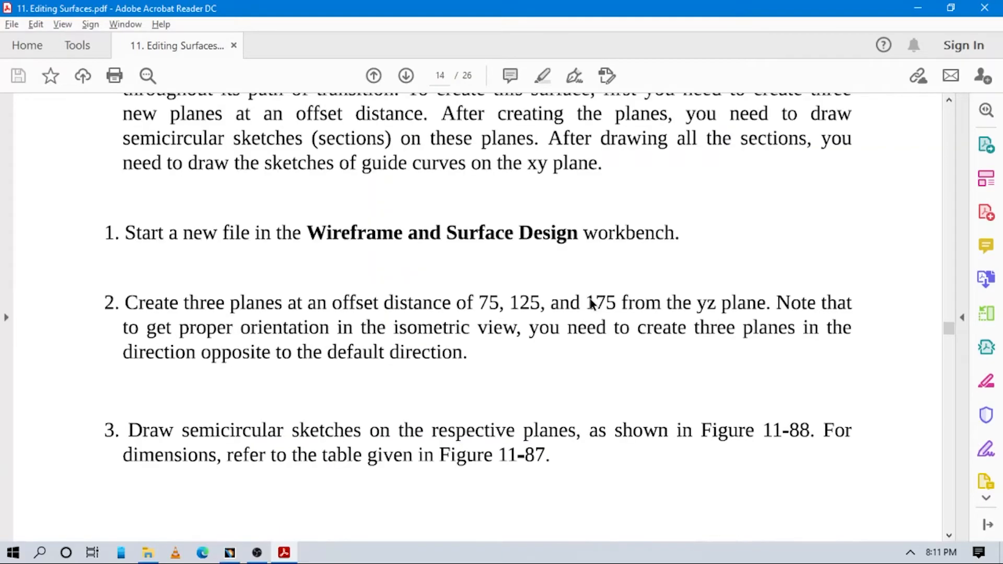
scroll(595, 329, down, 20)
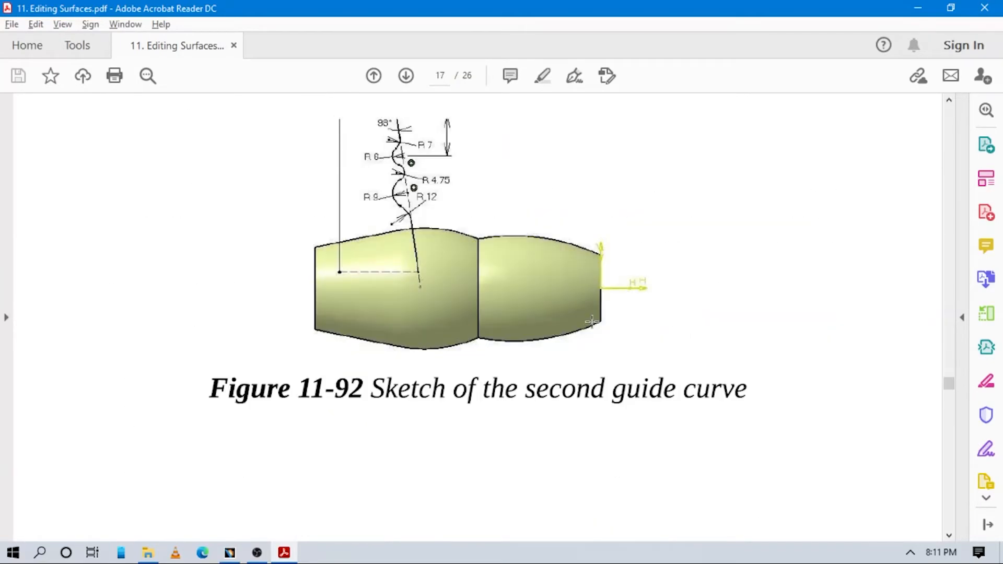
scroll(593, 322, up, 1)
key(alt+Tab)
Draw a three-point arc bulging upward from the wavy guide curve's outer end to the straight guide curve's outer end
middle_drag(601, 277, 477, 280)
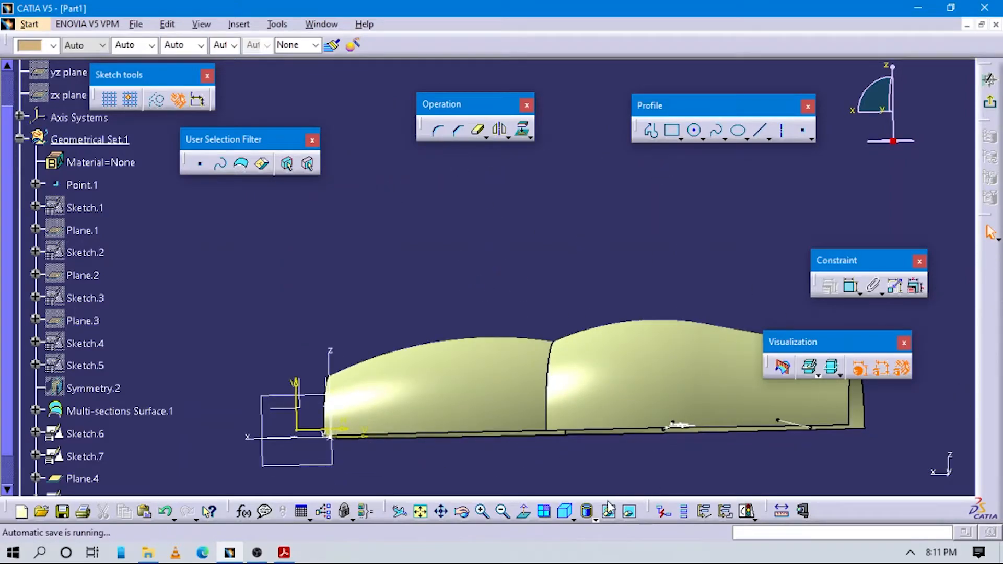
click(524, 511)
middle_drag(641, 434, 551, 406)
click(703, 139)
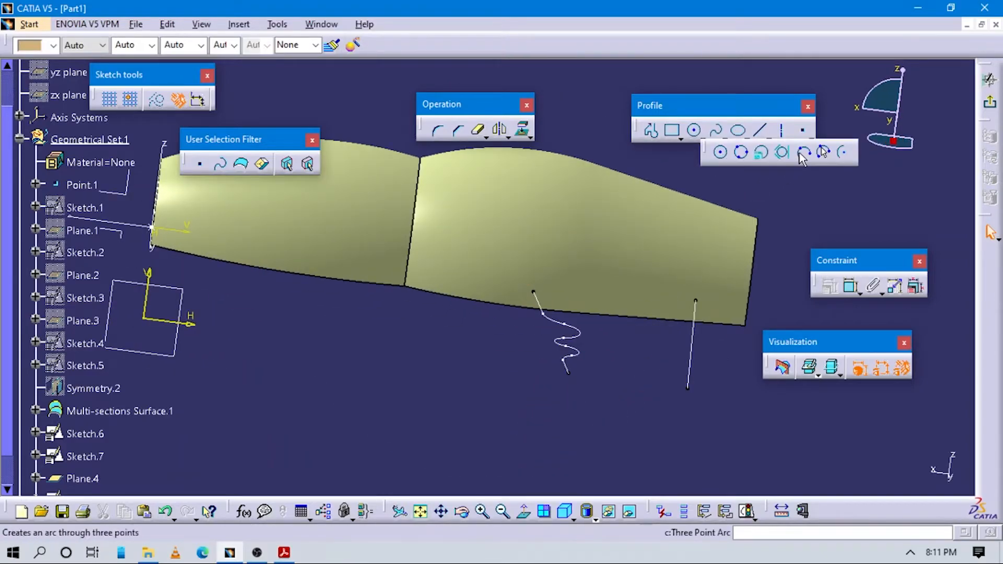
click(569, 372)
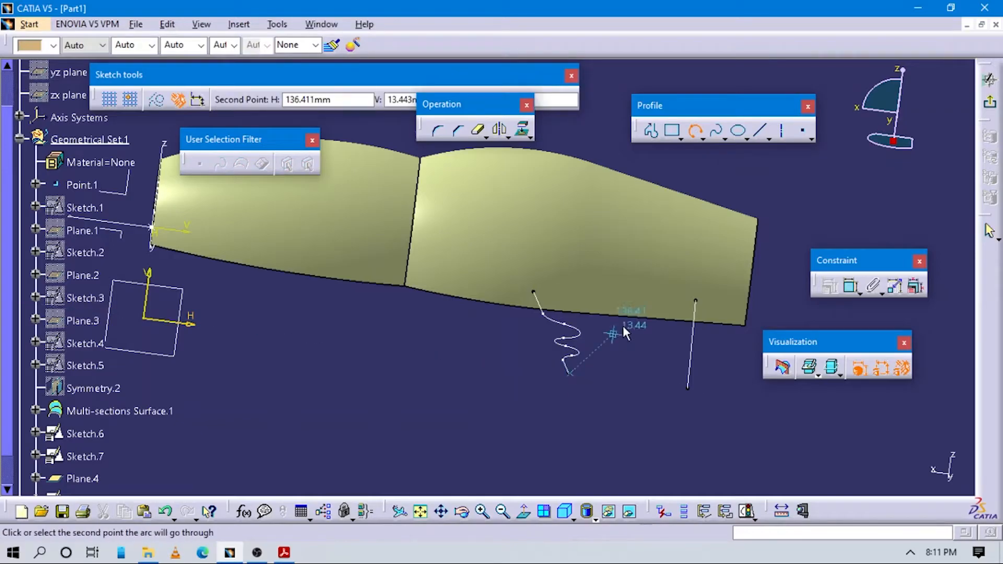
click(628, 352)
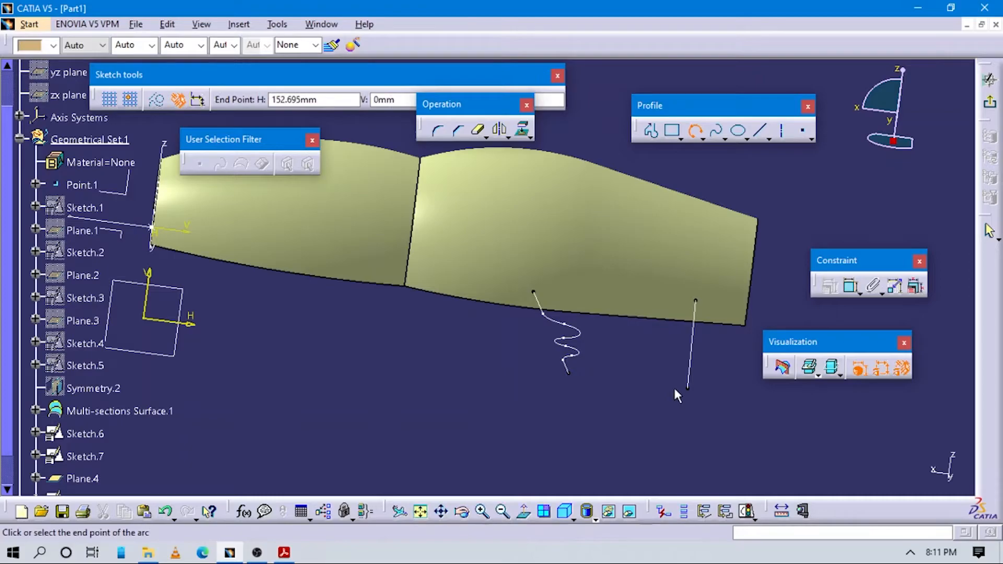
click(689, 388)
Constrain the arc's start point coincident with the outer end of the wavy guide curve
mouse_move(678, 395)
middle_down()
mouse_move(649, 437)
mouse_move(560, 403)
mouse_move(488, 452)
middle_up()
click(850, 286)
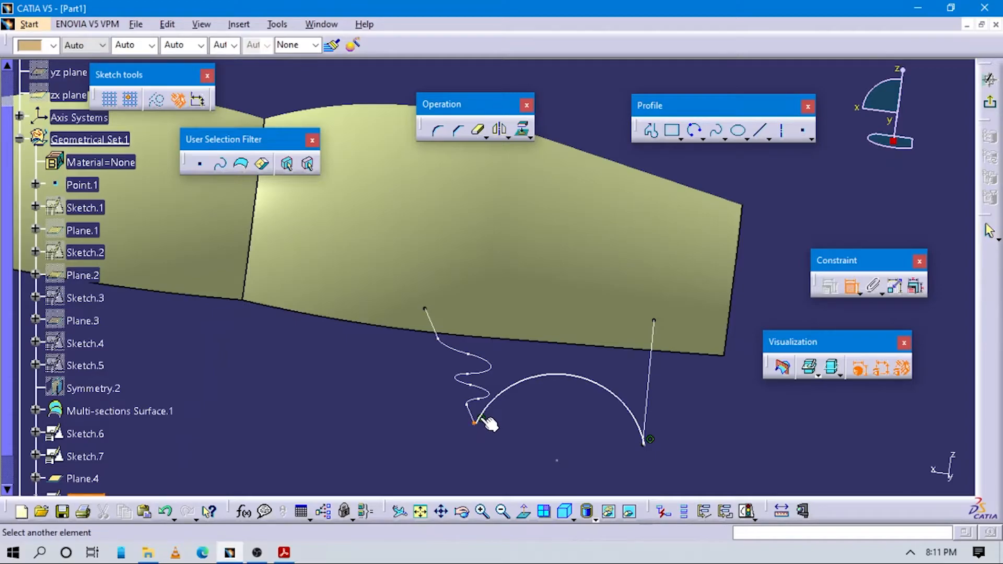
middle_drag(476, 462, 581, 460)
right_click(506, 431)
click(519, 360)
Constrain the arc's other end point coincident with the outer end of the straight guide curve
middle_drag(669, 436, 279, 258)
middle_drag(560, 340, 382, 355)
click(853, 286)
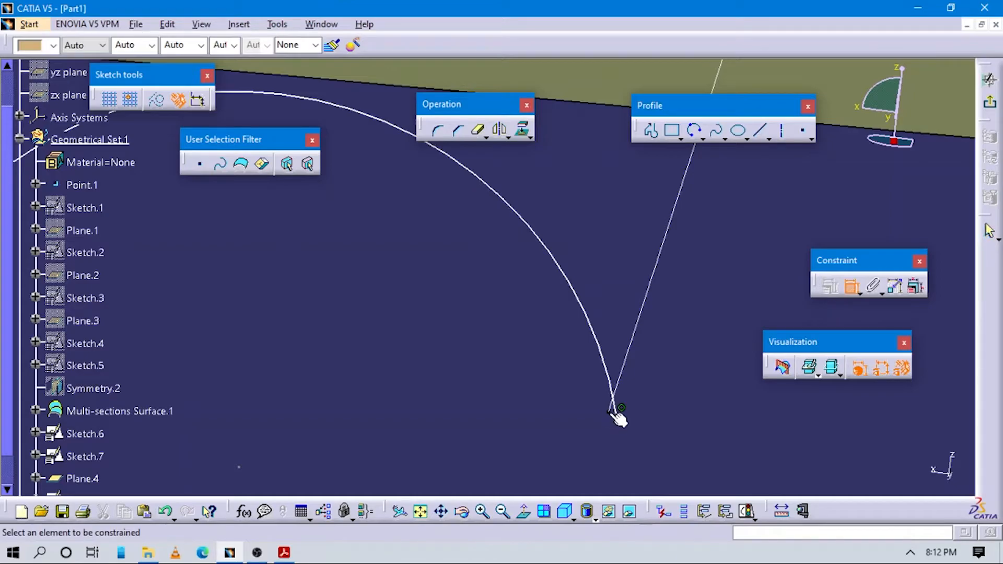
right_click(656, 417)
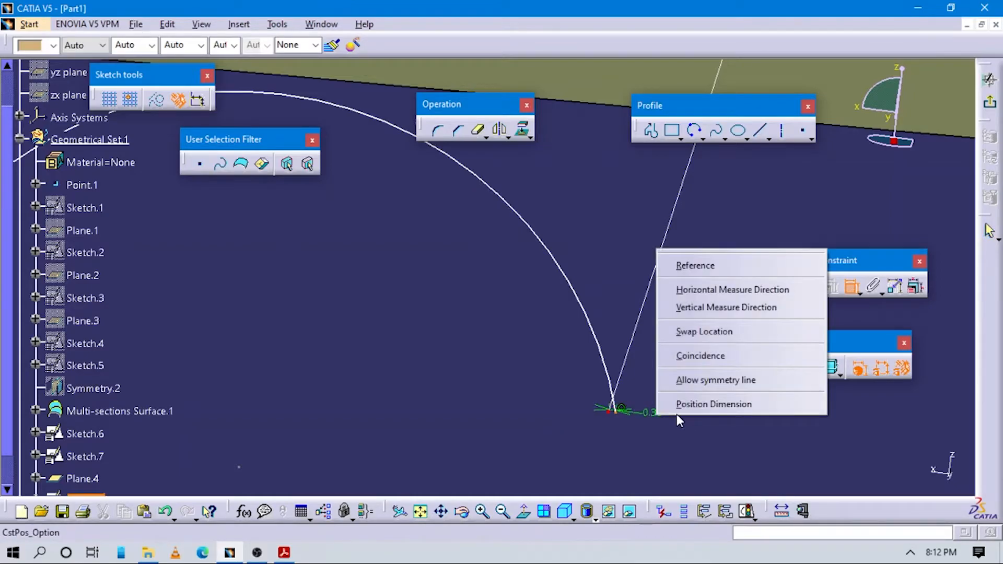
click(676, 354)
middle_drag(606, 395, 649, 424)
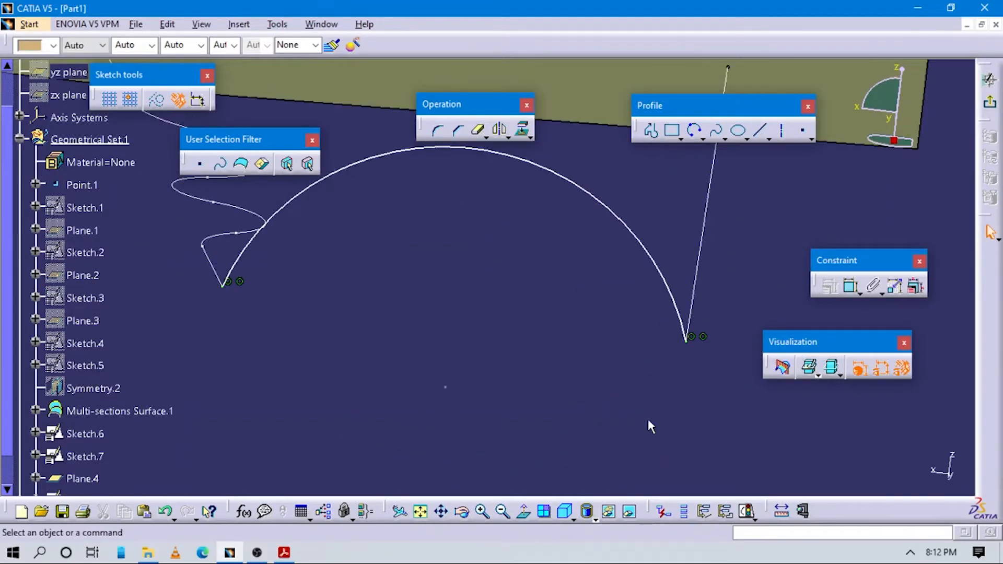
Add a radius dimension to the arc and enter 17.5+17.5 mm as its value
click(604, 206)
click(756, 225)
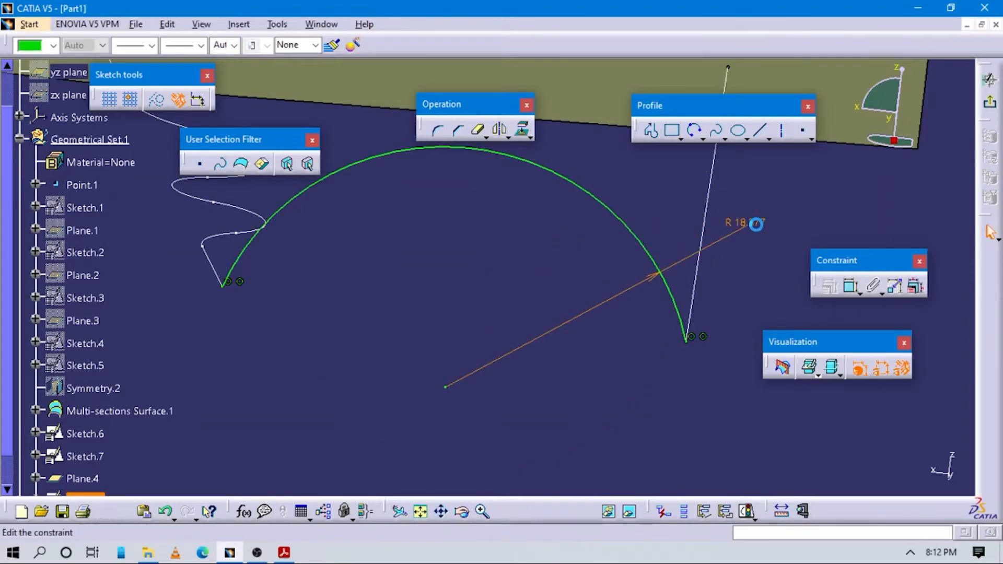
double_click(756, 224)
text(17.5+17)
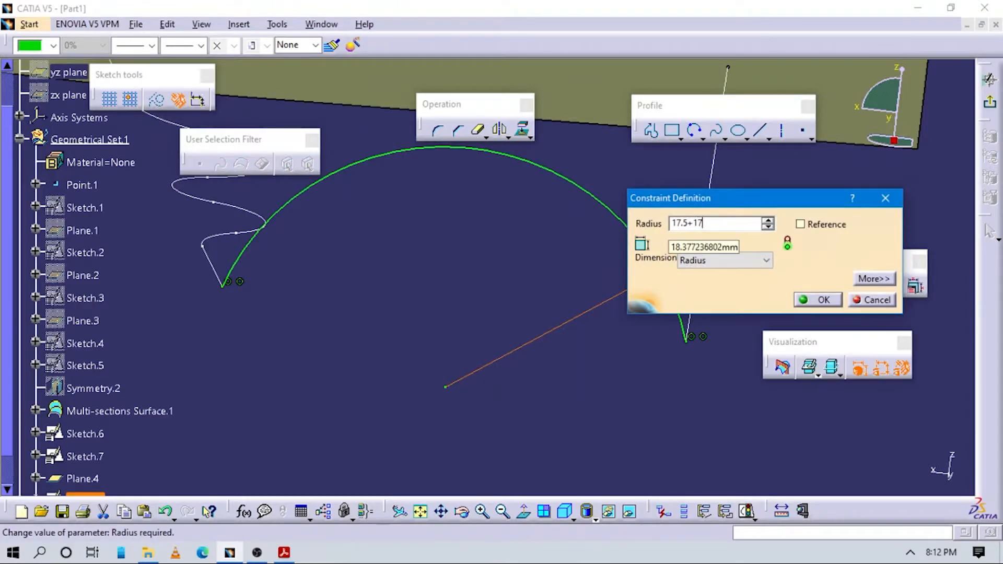
text(.5)
key(Return)
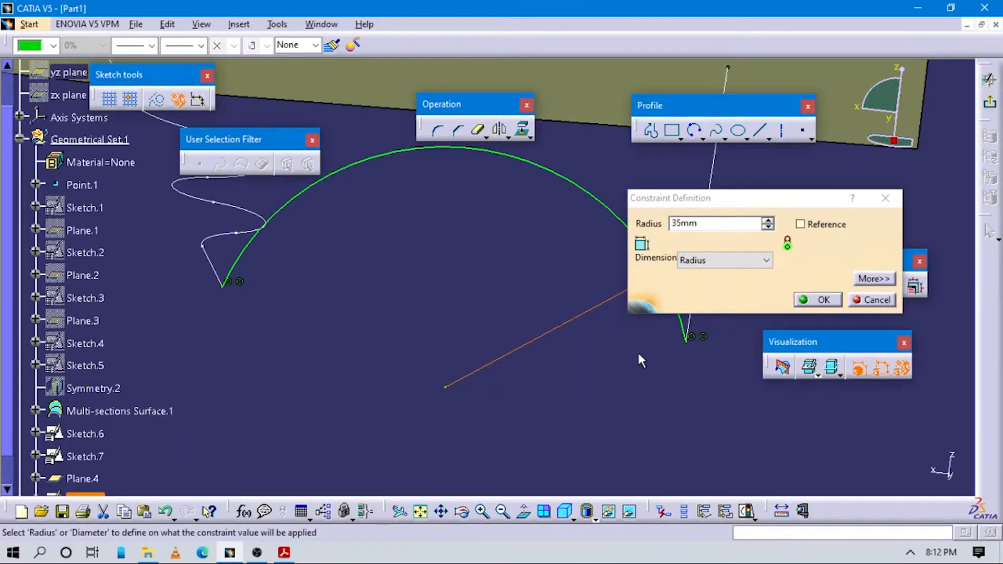
Check the arc radius against the tutorial PDF's figures and set it to 17.5 mm in CATIA
key(alt+Tab)
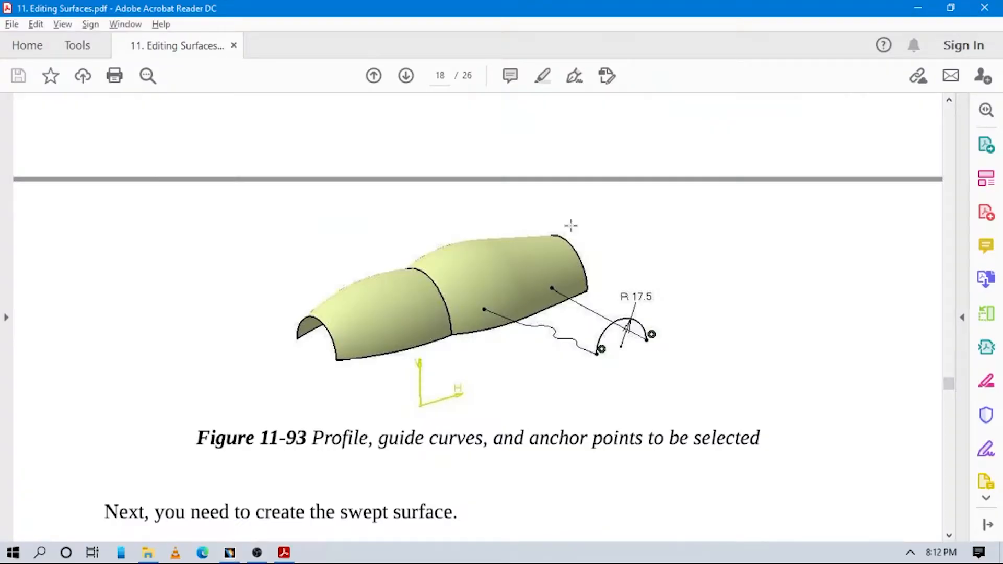
scroll(929, 397, up, 5)
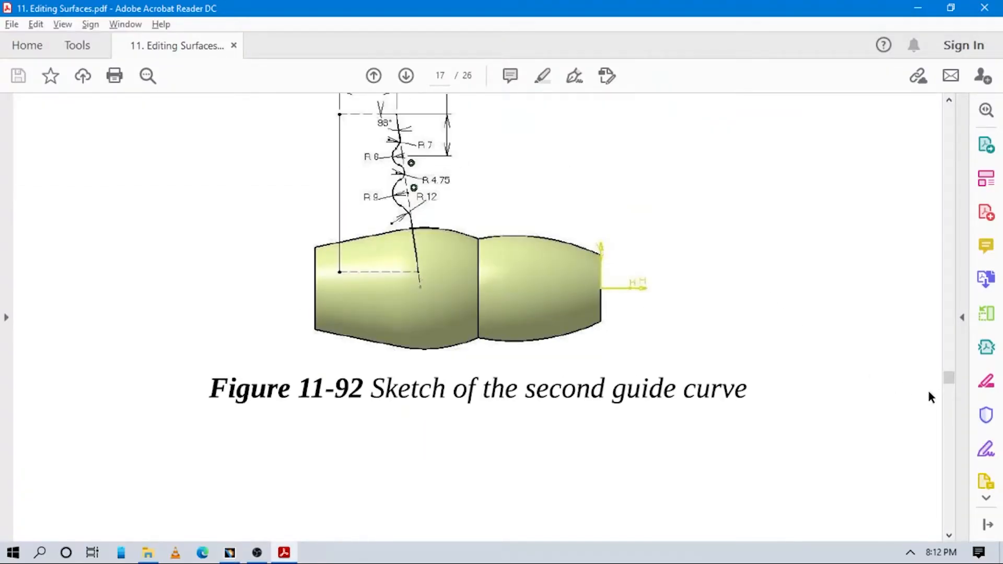
scroll(577, 291, up, 15)
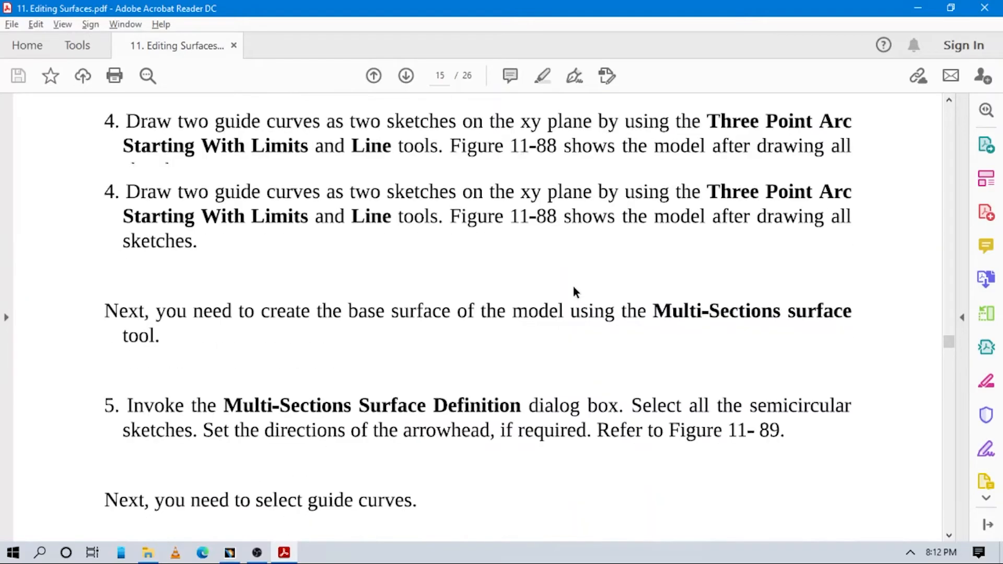
scroll(571, 286, up, 15)
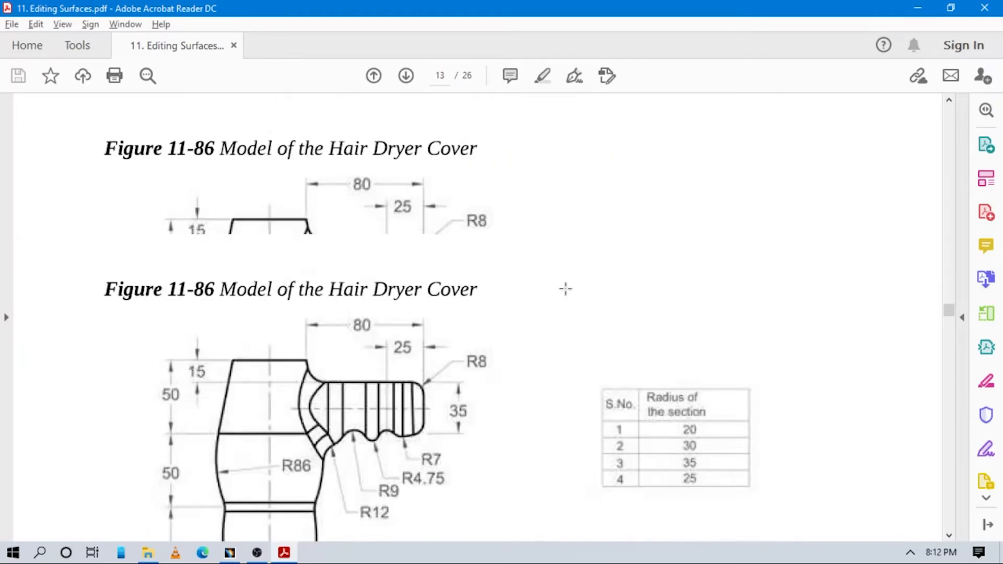
key(alt+Tab)
drag(717, 225, 565, 218)
text(35.5)
key(Return)
mouse_move(582, 313)
middle_down()
mouse_move(595, 324)
mouse_move(557, 356)
mouse_move(571, 325)
mouse_move(577, 347)
mouse_move(507, 331)
mouse_move(509, 343)
mouse_move(531, 338)
mouse_move(523, 324)
mouse_move(524, 349)
middle_up()
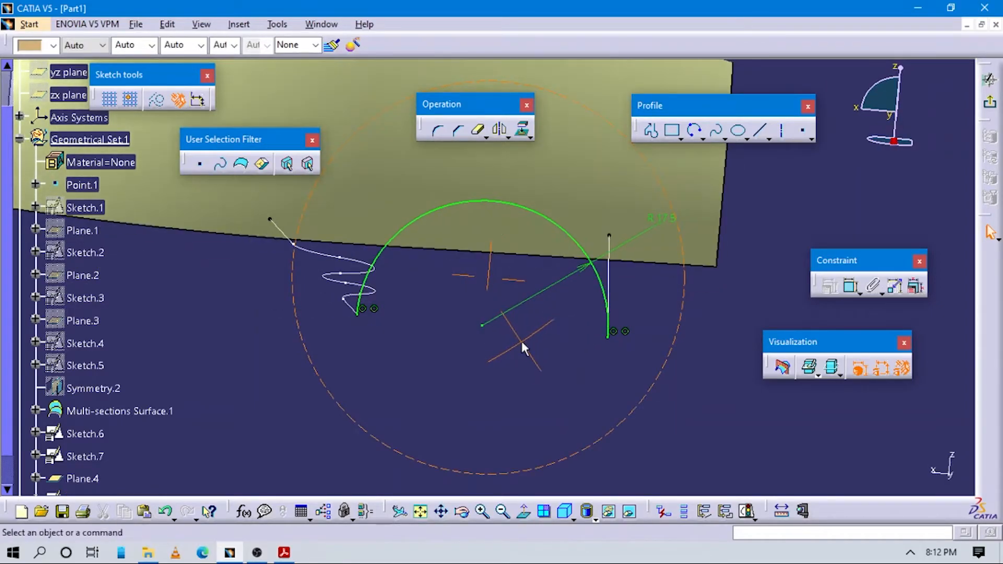
Try to add a vertical distance dimension between the arc's centre and its end point on the straight guide curve
click(482, 326)
click(609, 335)
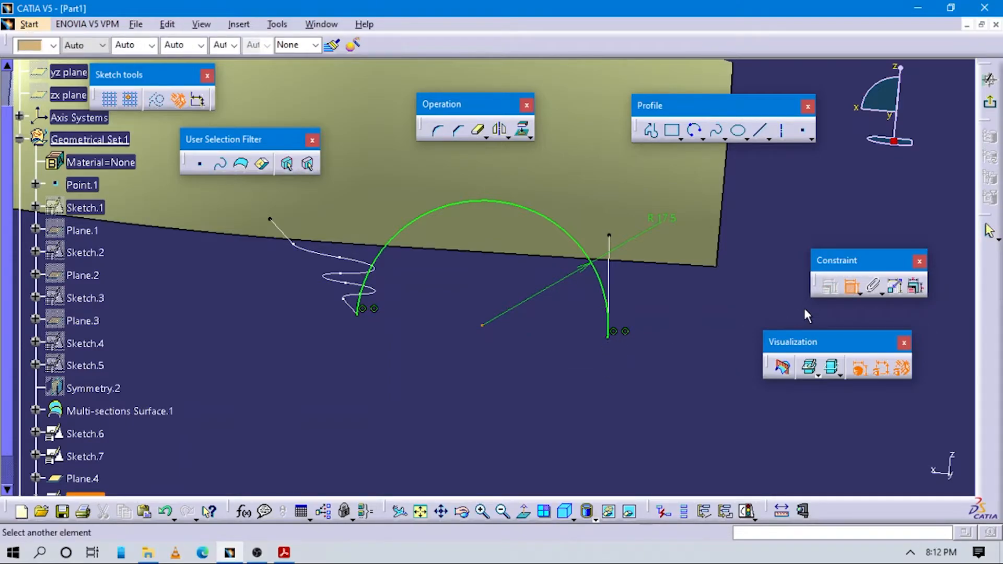
click(609, 337)
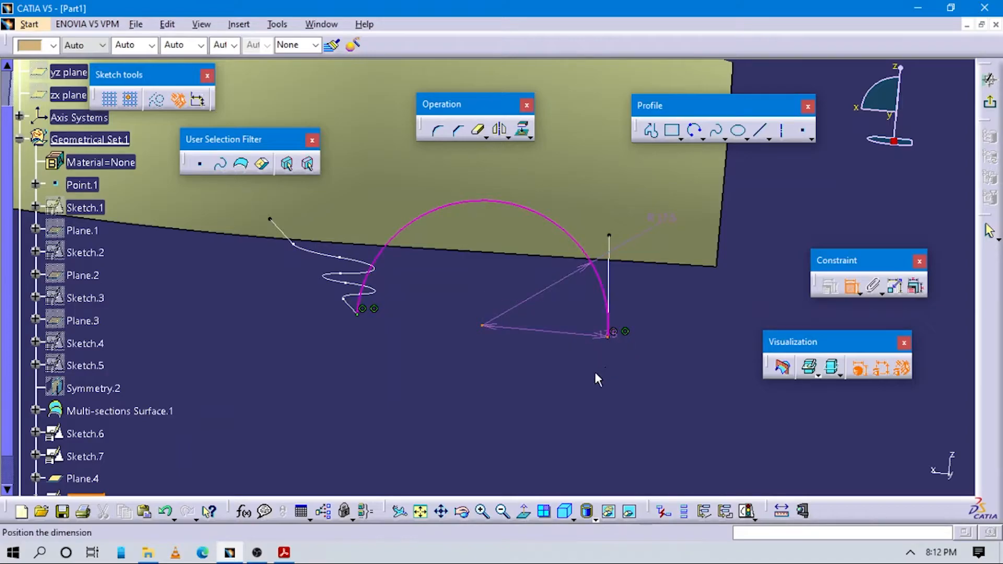
right_click(580, 377)
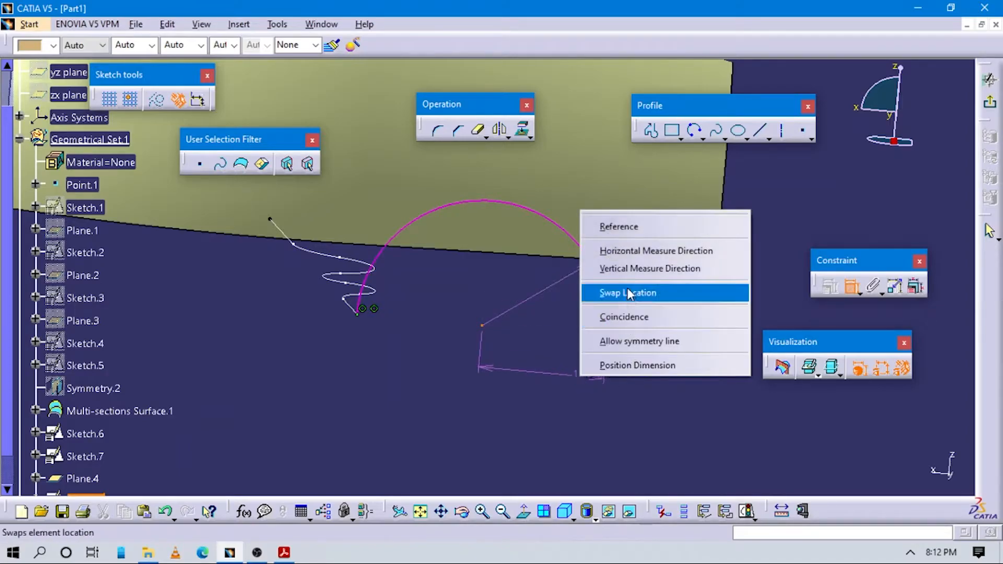
click(626, 268)
click(627, 361)
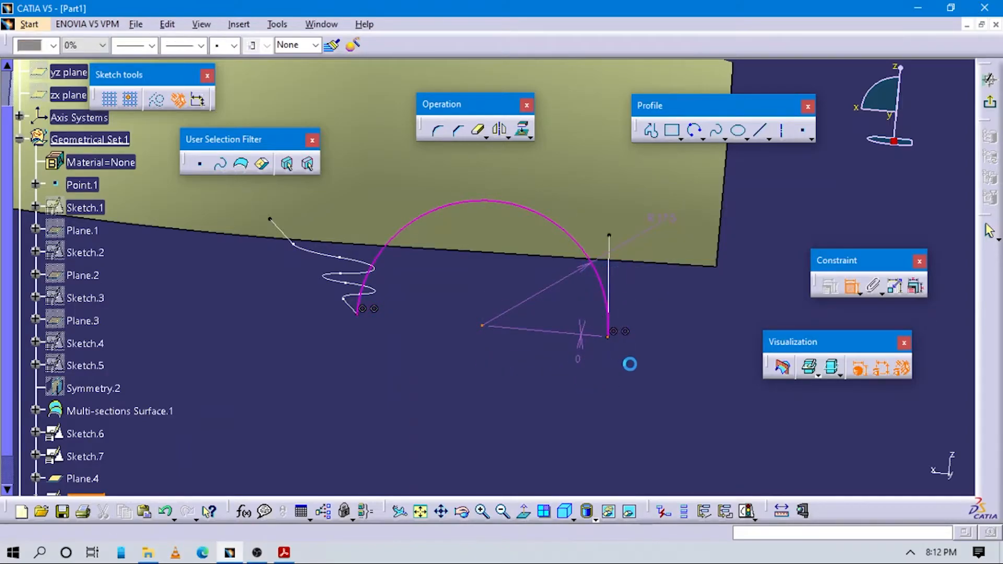
click(675, 397)
Finish the handle's end arc sketch and return to the 3D surface model
ctrl+middle_drag(674, 397, 726, 293)
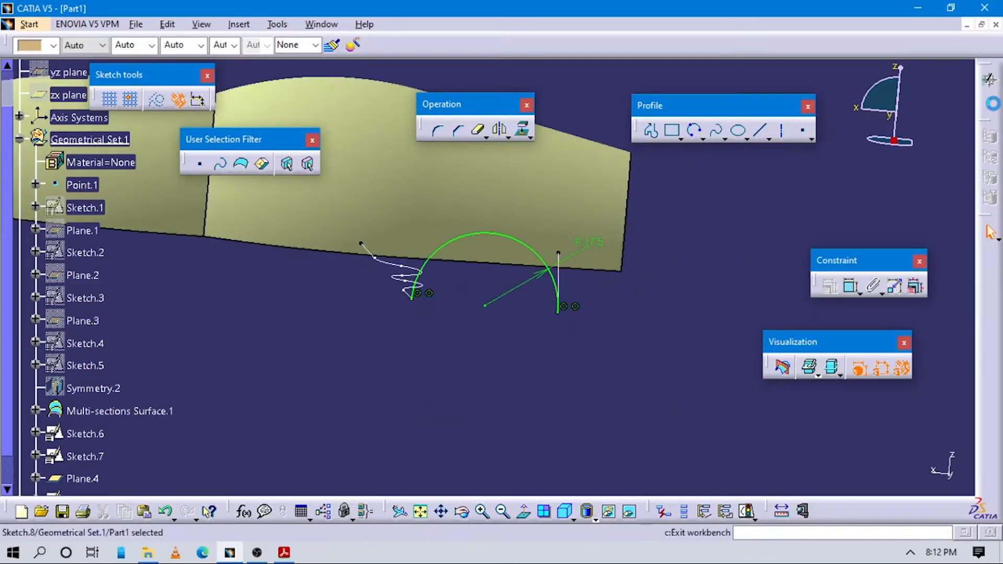
click(989, 80)
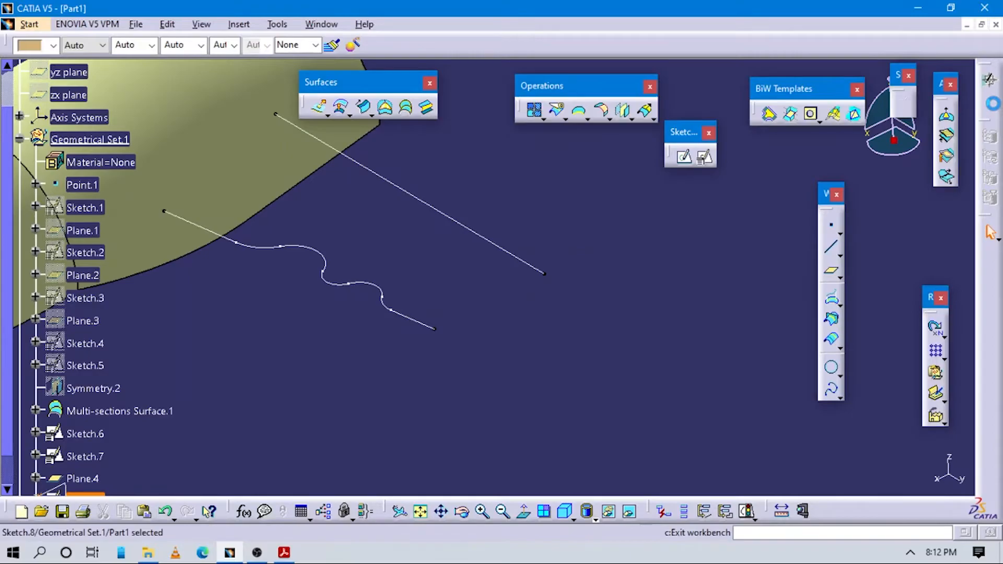
middle_drag(538, 298, 572, 312)
click(572, 312)
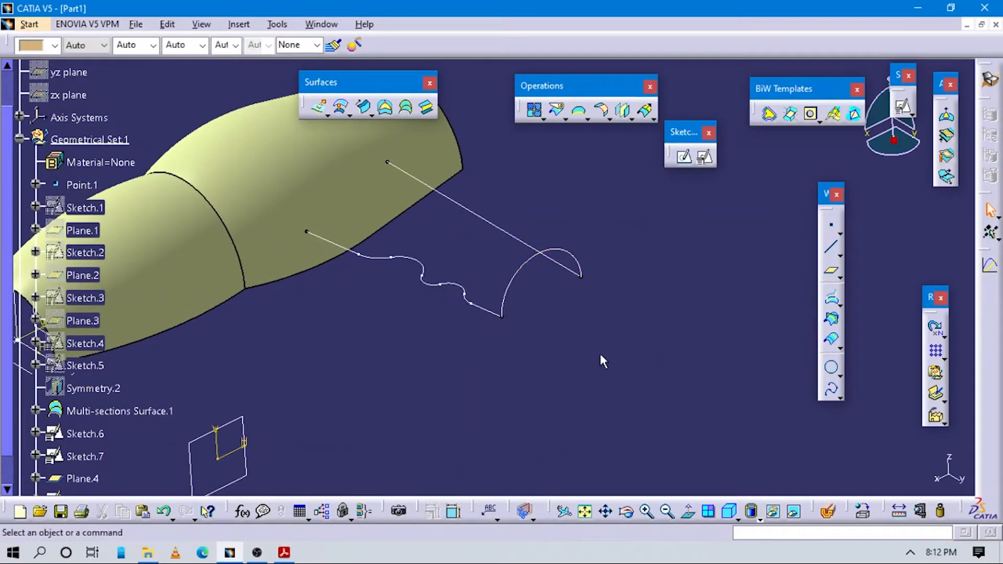
middle_drag(472, 280, 502, 288)
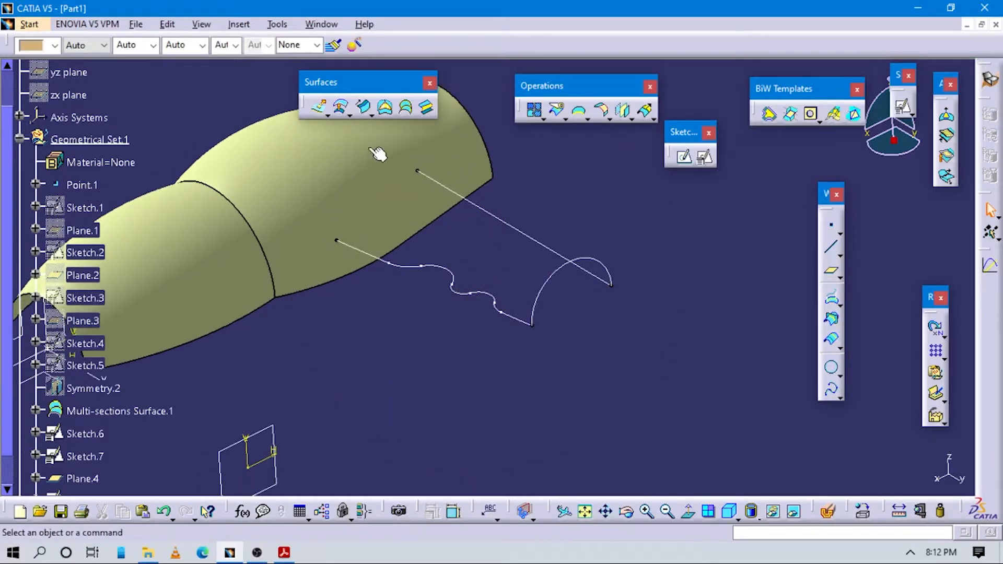
Start a swept surface with an explicit profile and the subtype With two guide curves
click(365, 107)
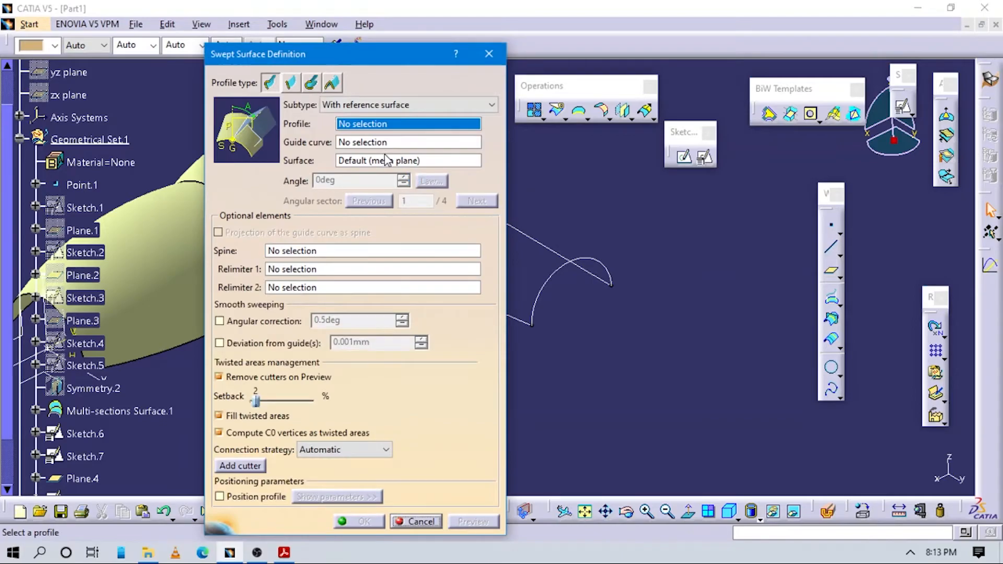
click(357, 108)
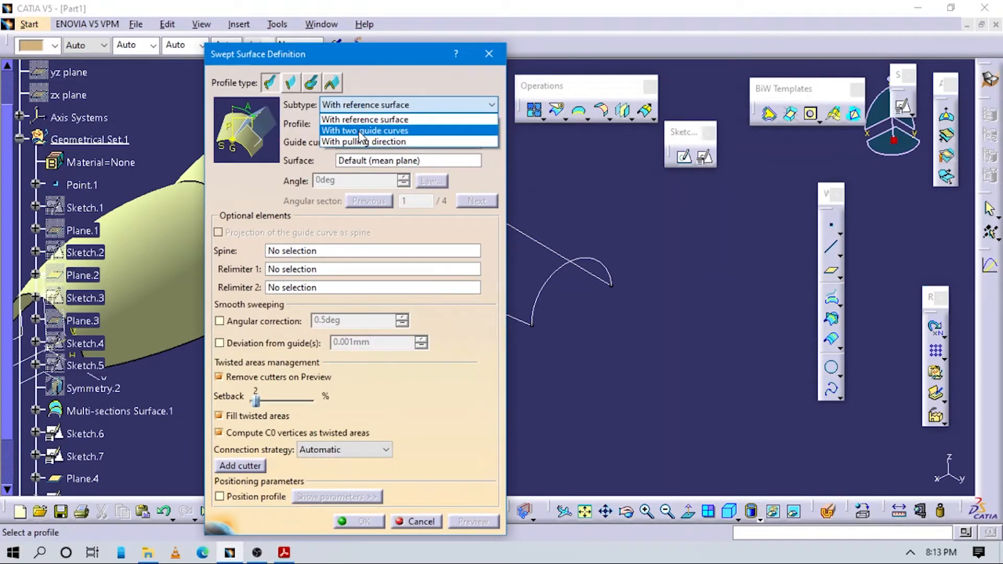
click(270, 87)
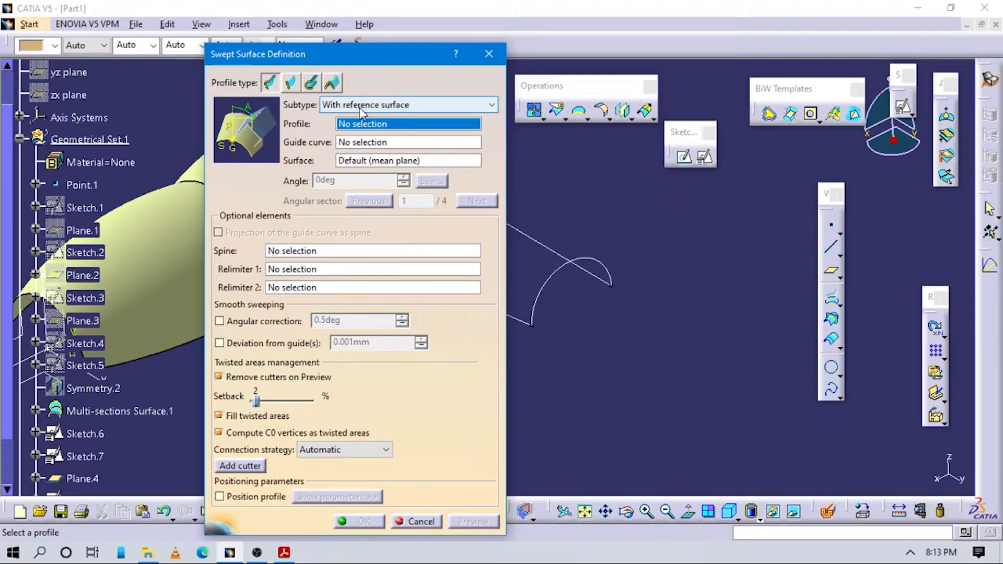
click(407, 105)
click(359, 127)
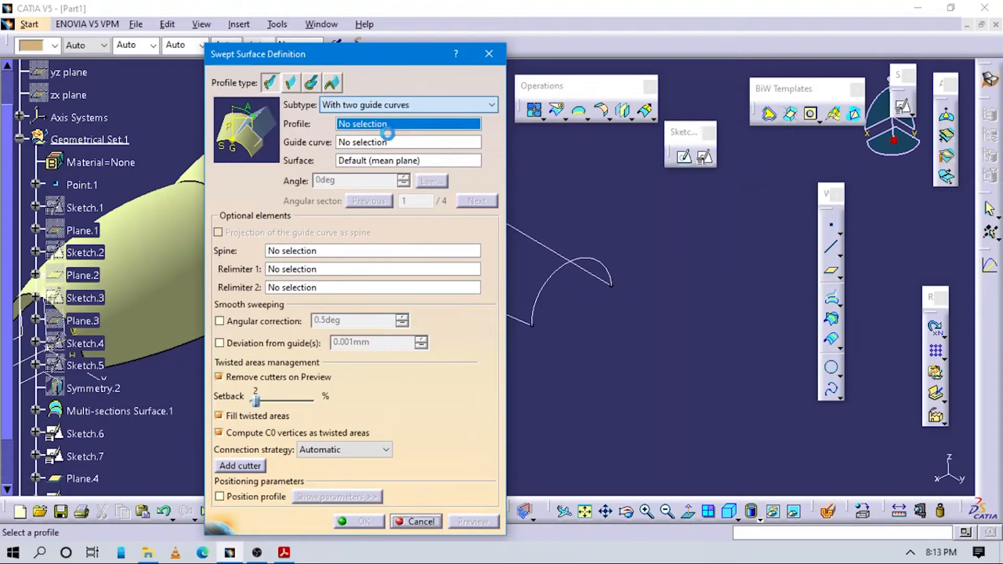
middle_drag(569, 338, 706, 318)
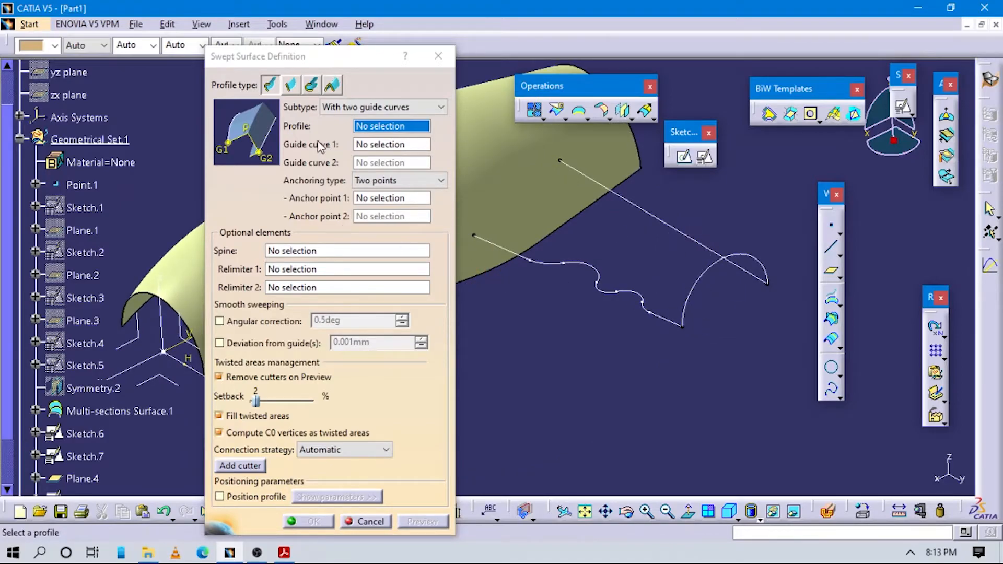
Assign the end arc as profile and the straight and wavy curves as guide curves 1 and 2, and preview the sweep
click(711, 277)
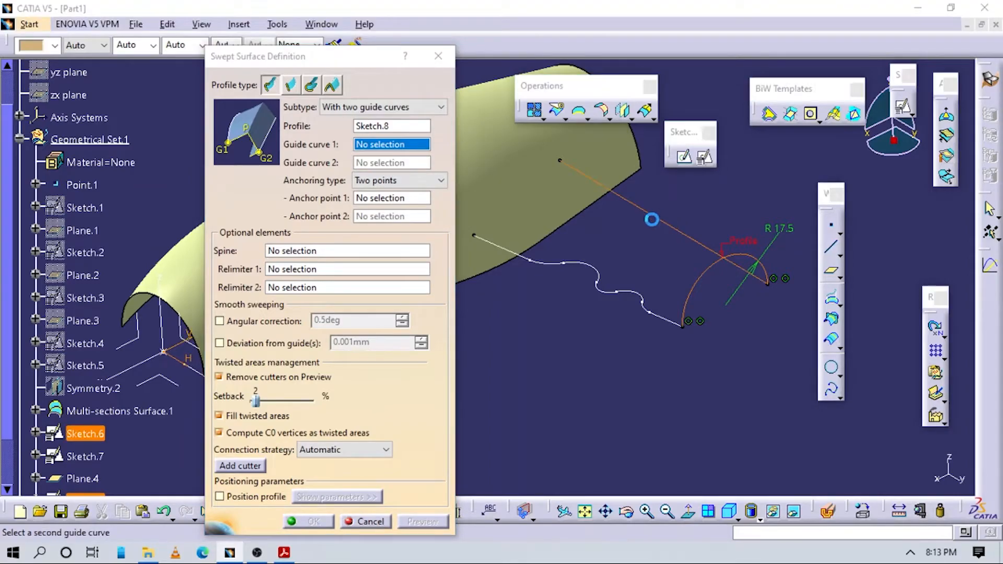
click(650, 214)
click(422, 522)
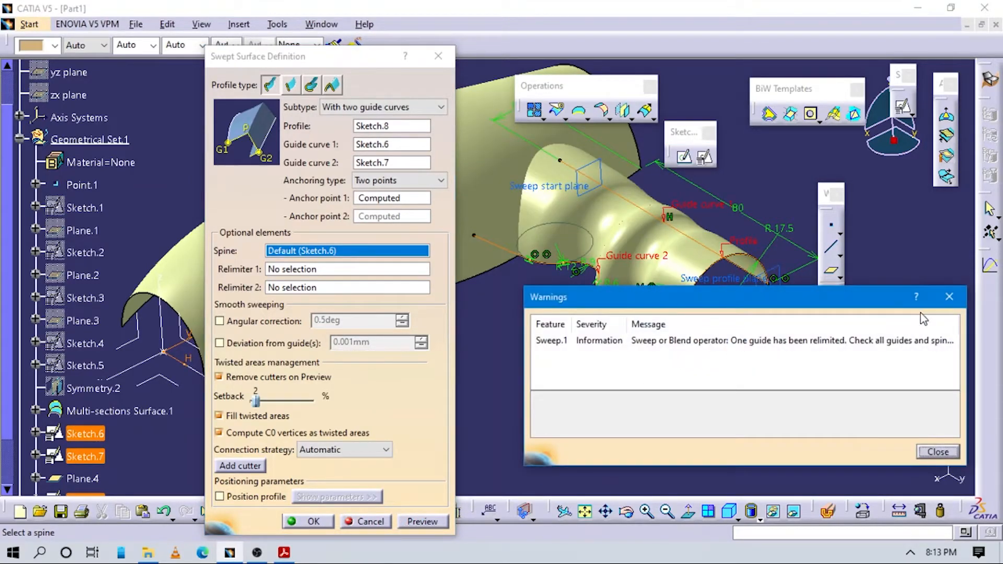
click(949, 296)
Keep the anchoring type Two points with computed anchor points and create the handle's swept surface
middle_drag(644, 368, 606, 352)
middle_drag(590, 293, 405, 203)
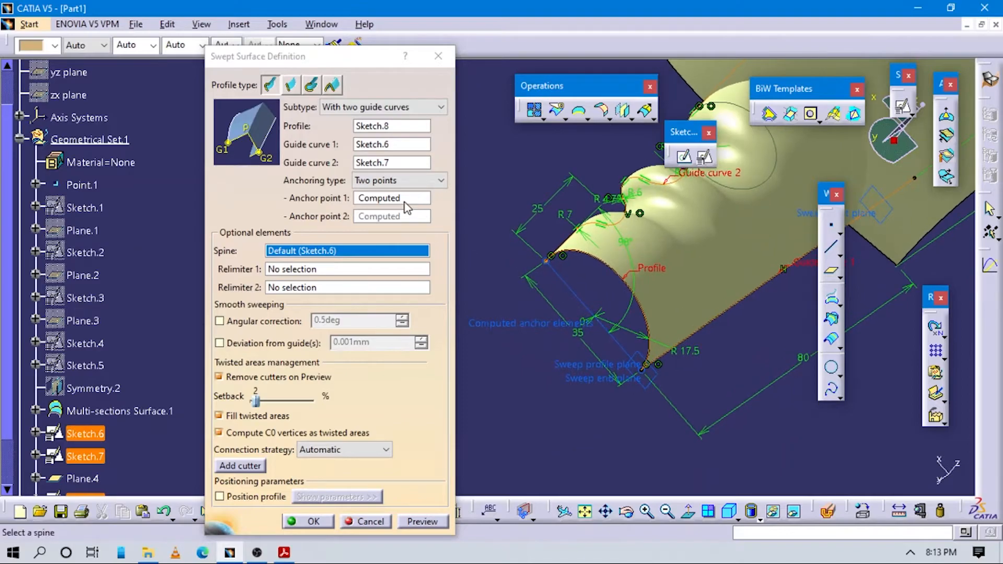
click(404, 199)
click(405, 181)
click(412, 194)
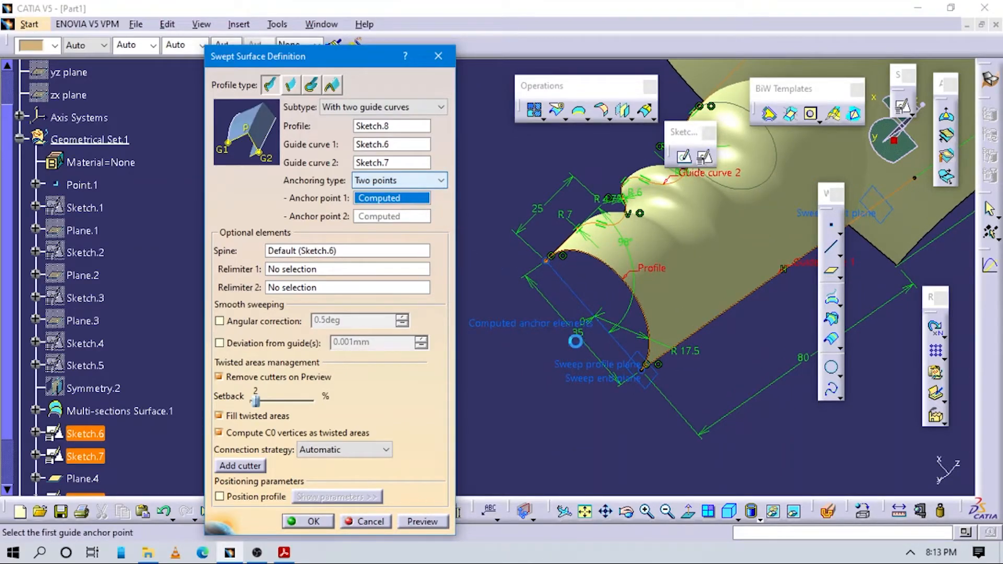
middle_drag(631, 288, 564, 332)
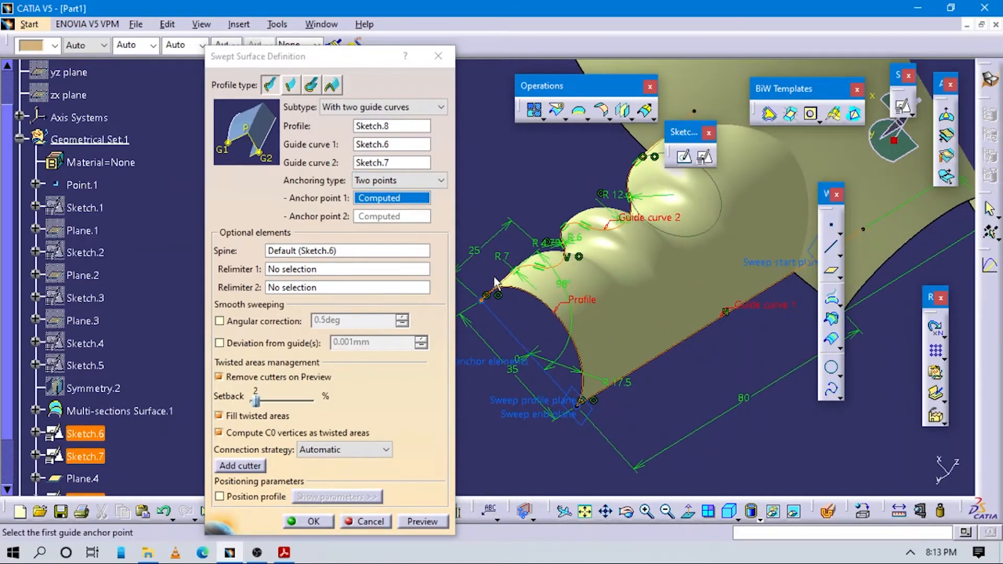
click(307, 523)
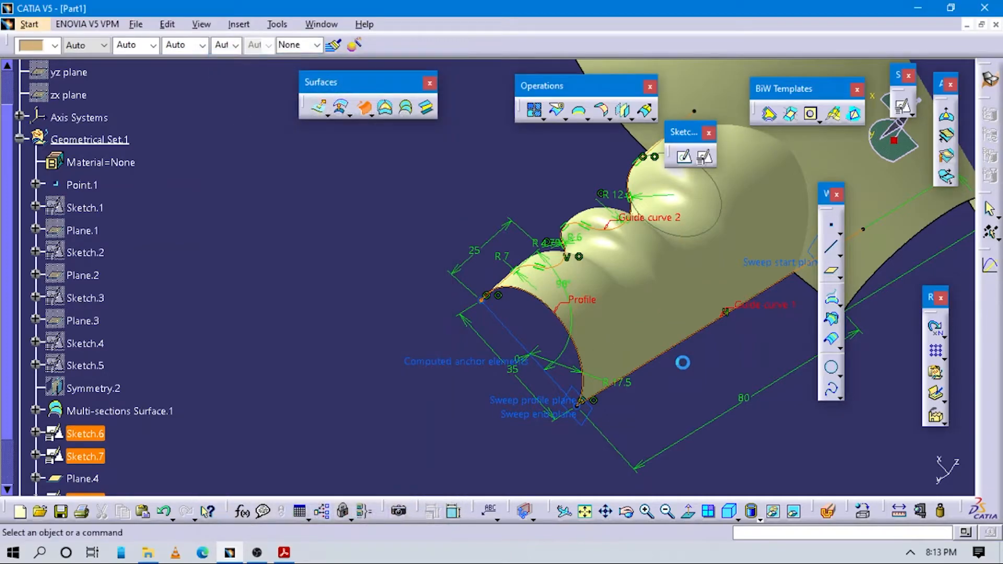
Hide the wavy and straight guide curve sketches on the handle
middle_drag(672, 285, 333, 114)
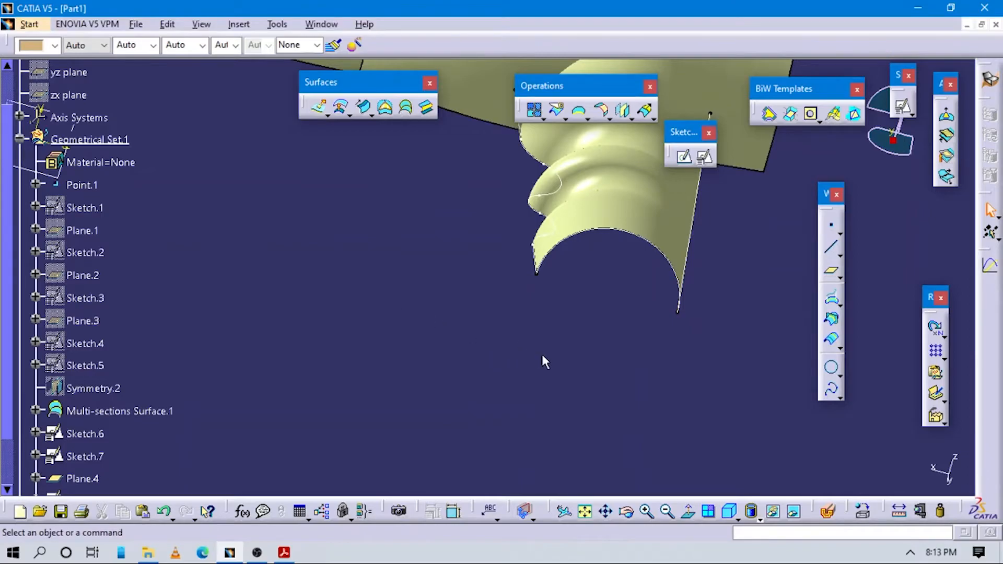
middle_drag(491, 275, 549, 254)
right_click(519, 240)
click(555, 284)
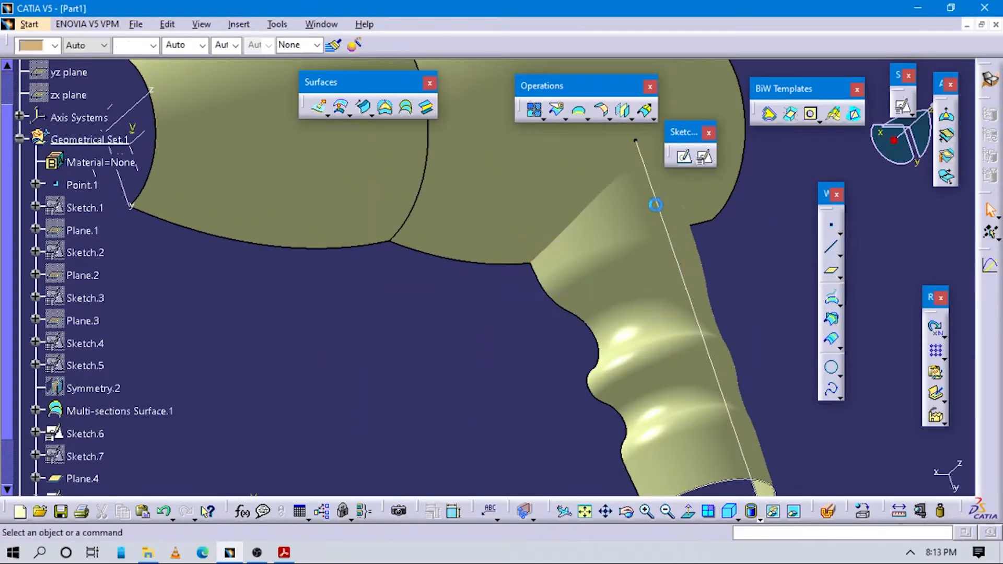
click(656, 199)
right_click(656, 198)
click(691, 244)
Trim the handle's swept surface against the multi-sections body surface, keeping the outer handle portion and the body outside the handle opening
mouse_move(502, 293)
middle_down()
mouse_move(423, 320)
mouse_move(594, 197)
mouse_move(432, 327)
mouse_move(493, 252)
mouse_move(480, 325)
middle_up()
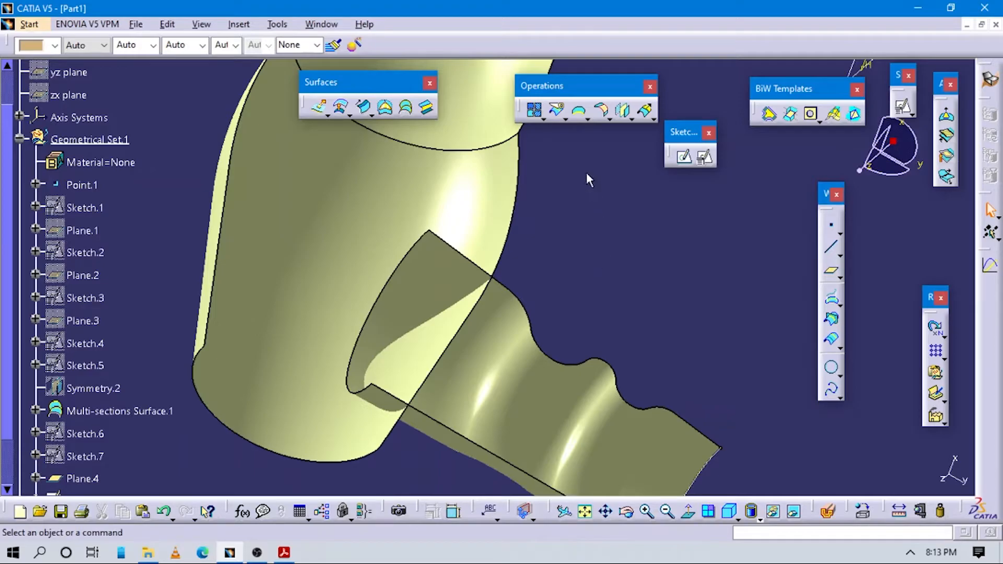
click(566, 118)
click(606, 133)
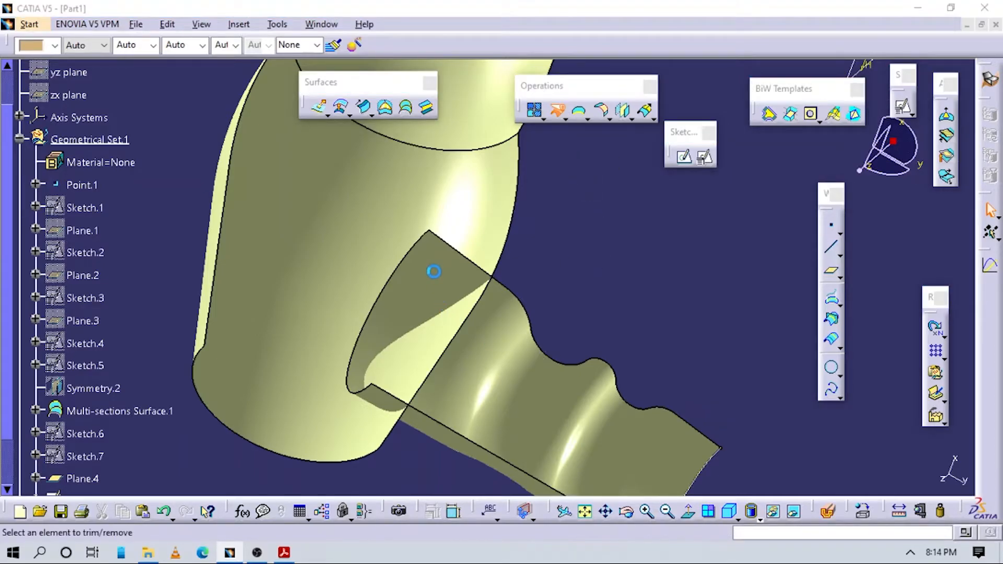
click(416, 330)
click(417, 347)
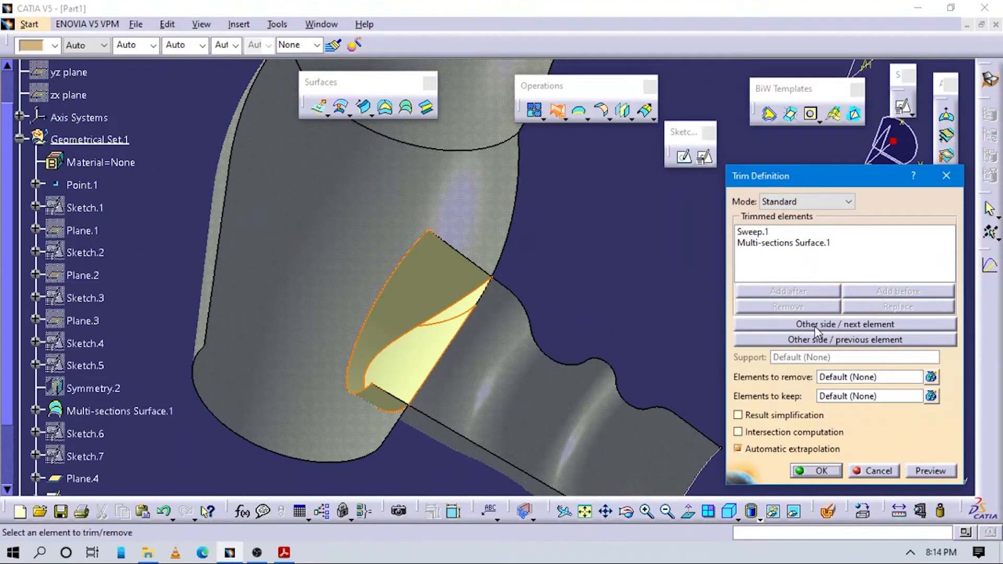
click(815, 325)
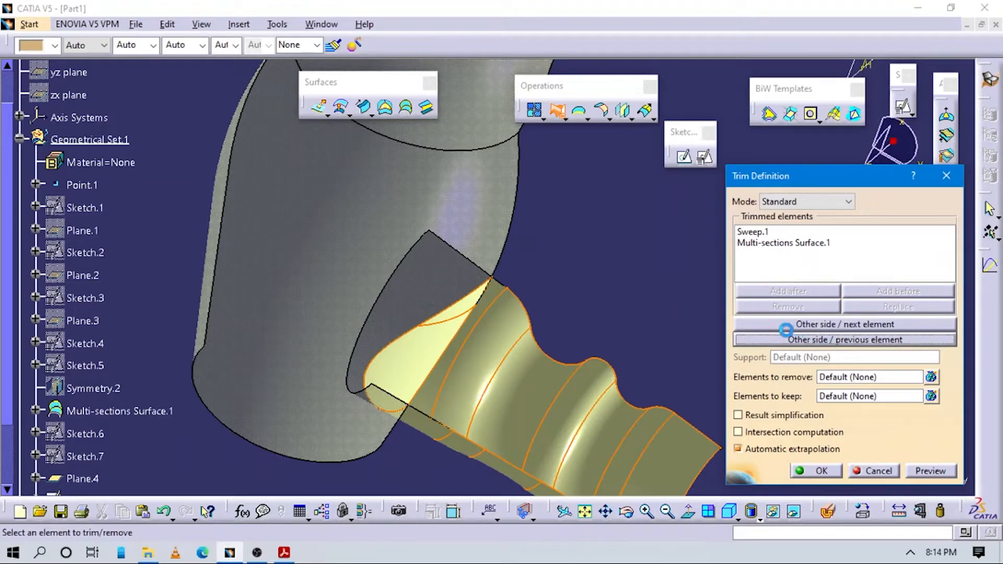
click(768, 327)
middle_drag(413, 347, 391, 454)
middle_drag(471, 371, 428, 314)
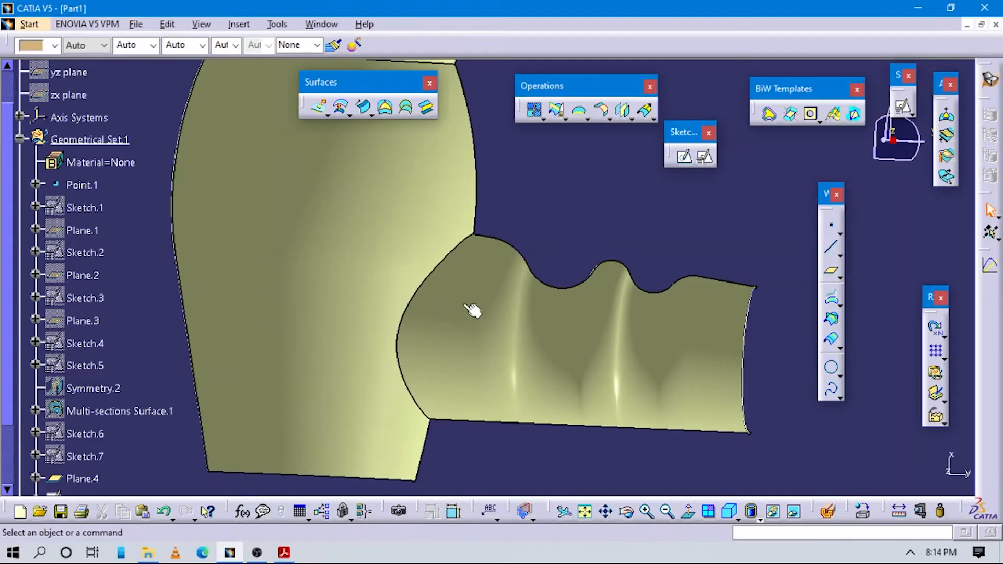
middle_drag(523, 254, 477, 365)
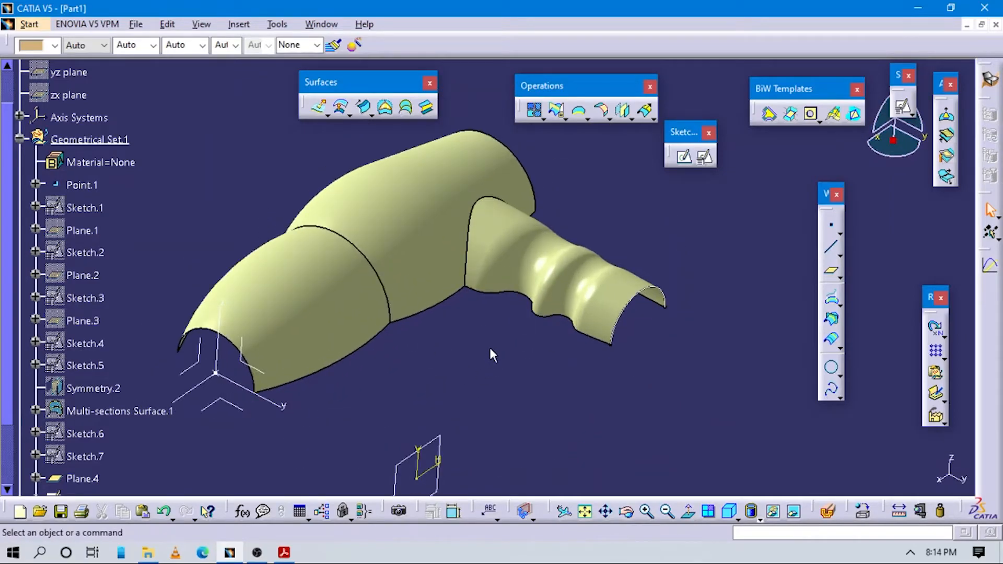
Hide the arc sketch at the handle's end and the reference plane below the body
right_click(632, 304)
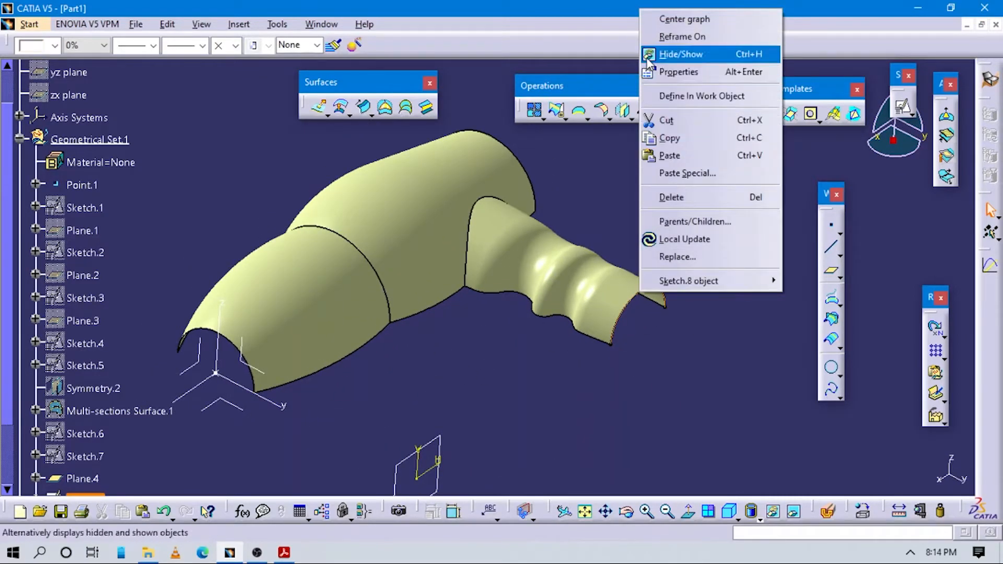
click(679, 55)
mouse_move(498, 398)
middle_down()
mouse_move(549, 361)
mouse_move(503, 397)
middle_up()
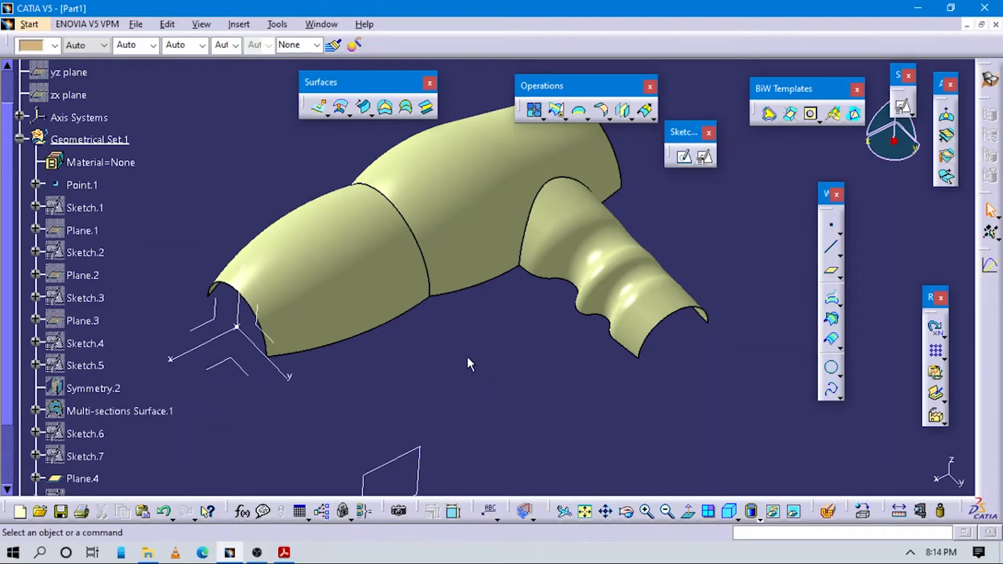
middle_drag(458, 364, 515, 313)
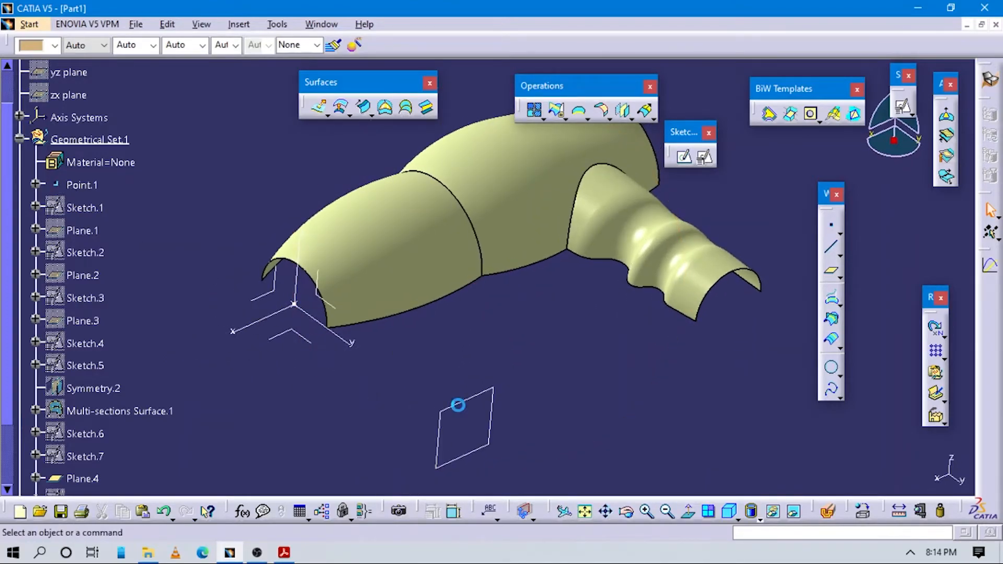
right_click(458, 406)
click(491, 163)
middle_drag(469, 334, 479, 332)
Collapse Geometrical Set.1, define PartBody as the work object and switch to the Part Design workbench
click(20, 139)
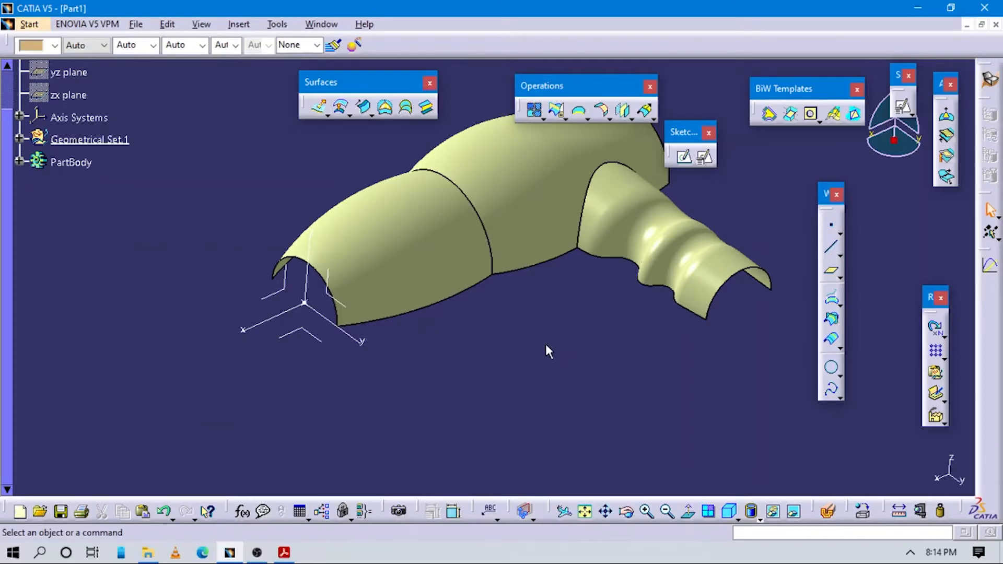
right_click(74, 163)
click(123, 268)
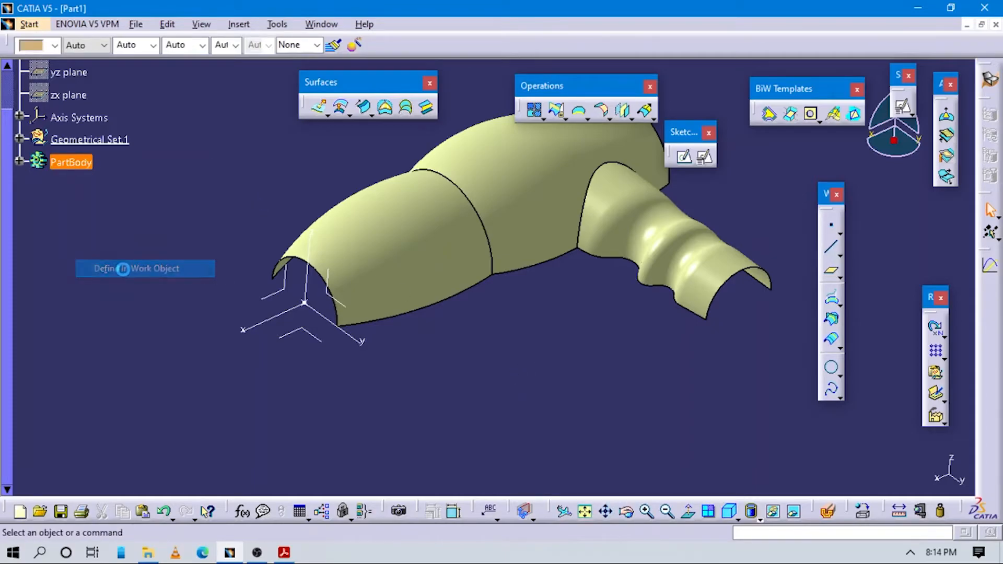
click(29, 25)
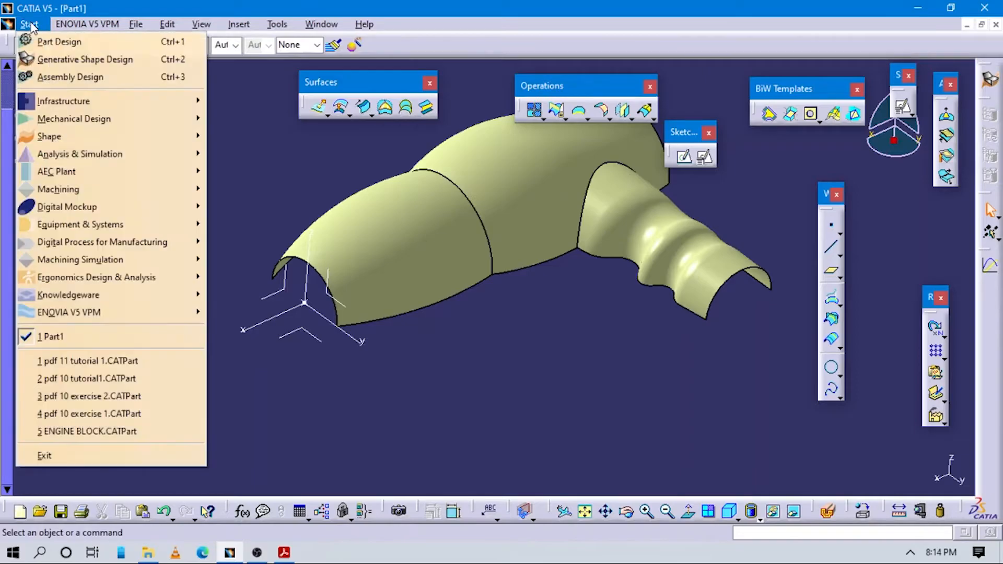
mouse_move(64, 123)
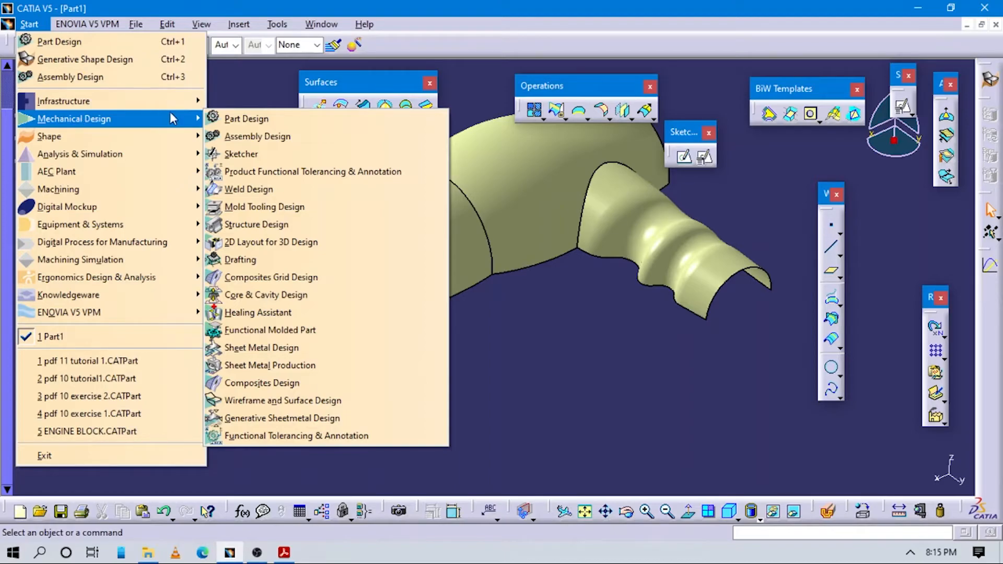
click(246, 119)
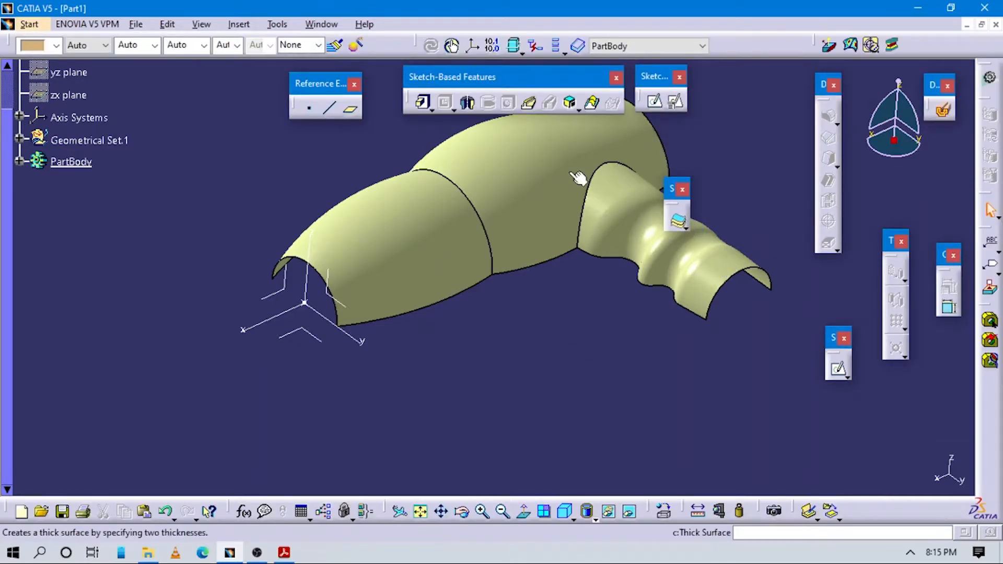
Try to turn the trimmed handle and body surface into a solid with Close Surface
click(239, 24)
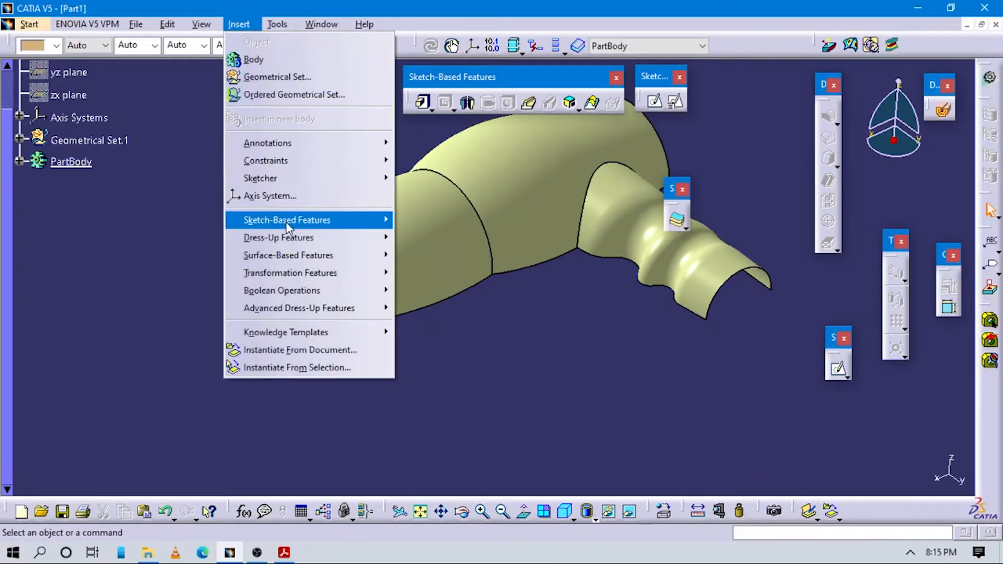
mouse_move(288, 255)
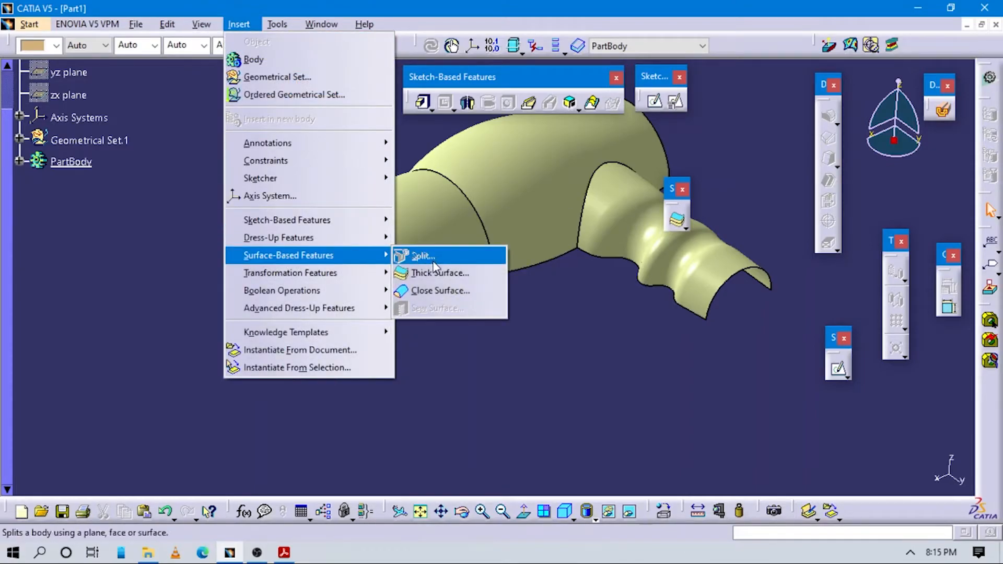
click(438, 291)
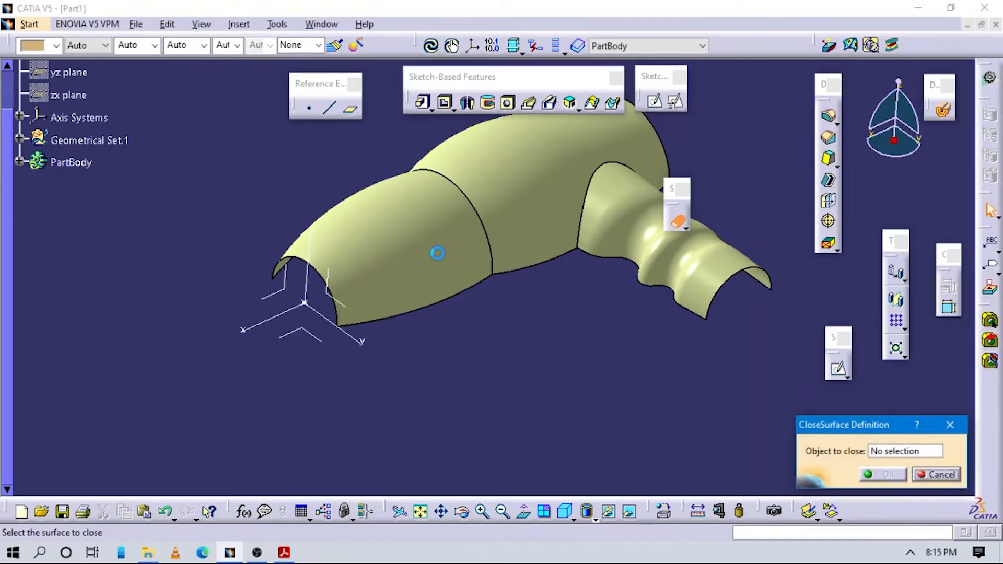
click(459, 249)
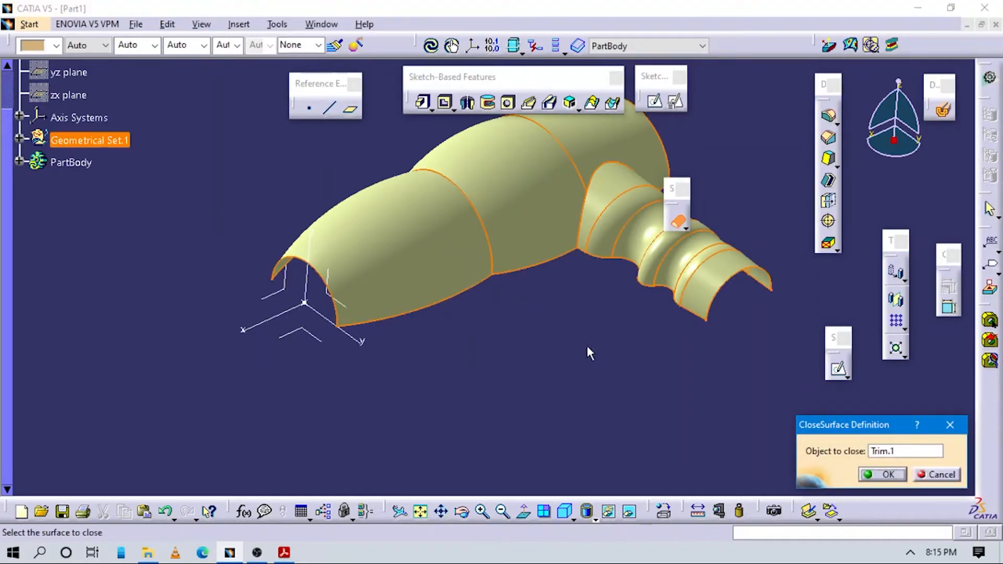
click(888, 475)
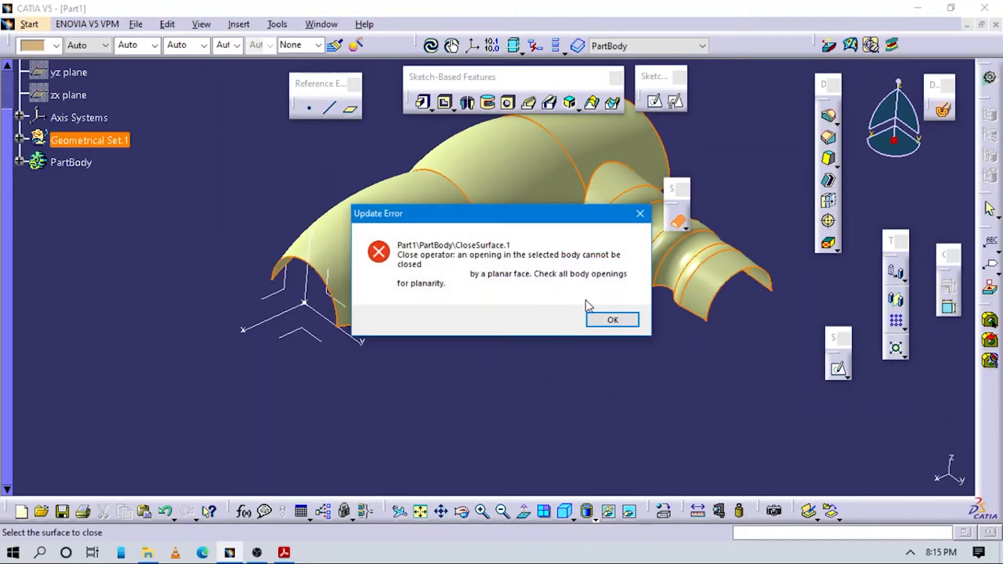
click(632, 217)
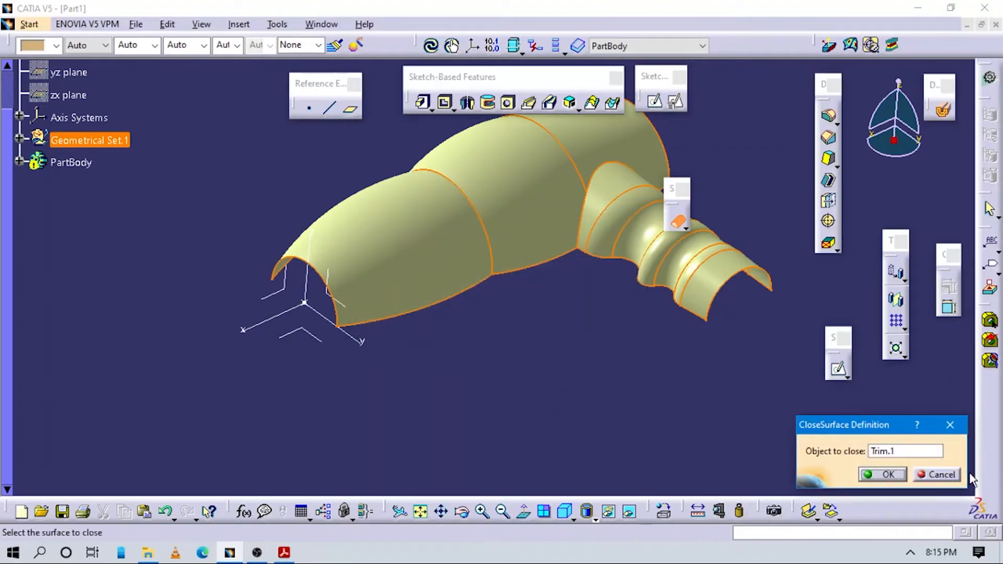
click(950, 425)
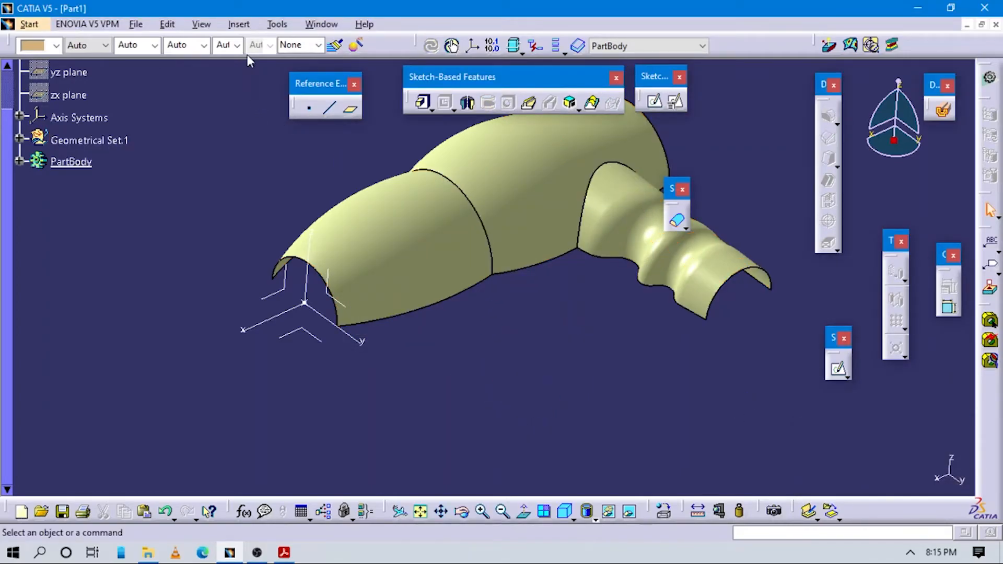
click(236, 25)
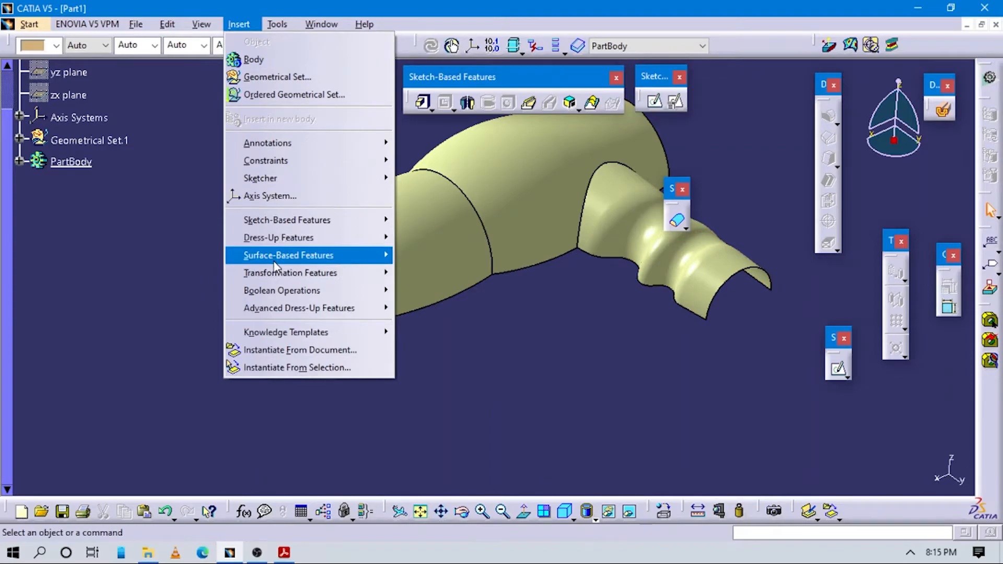
mouse_move(306, 257)
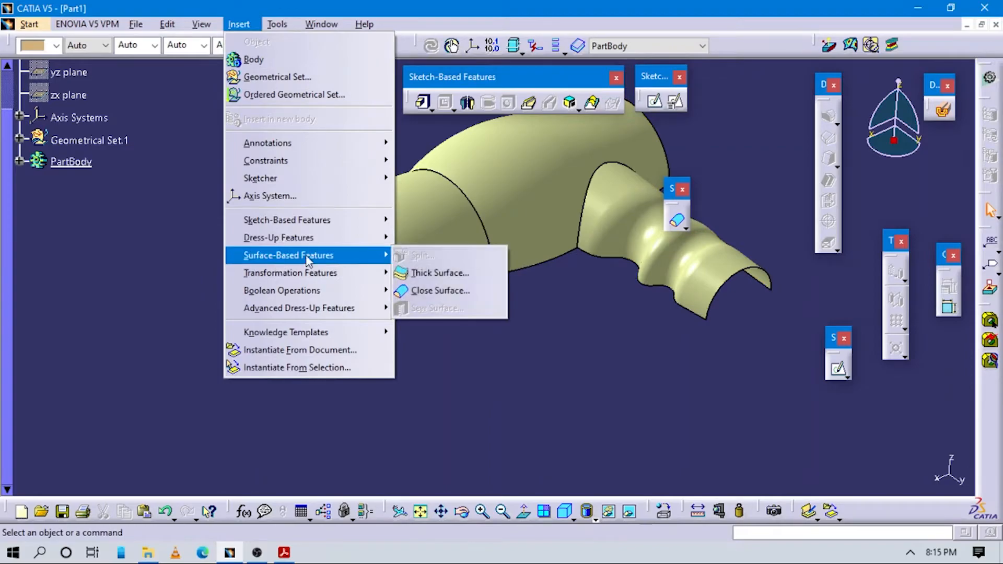
click(427, 273)
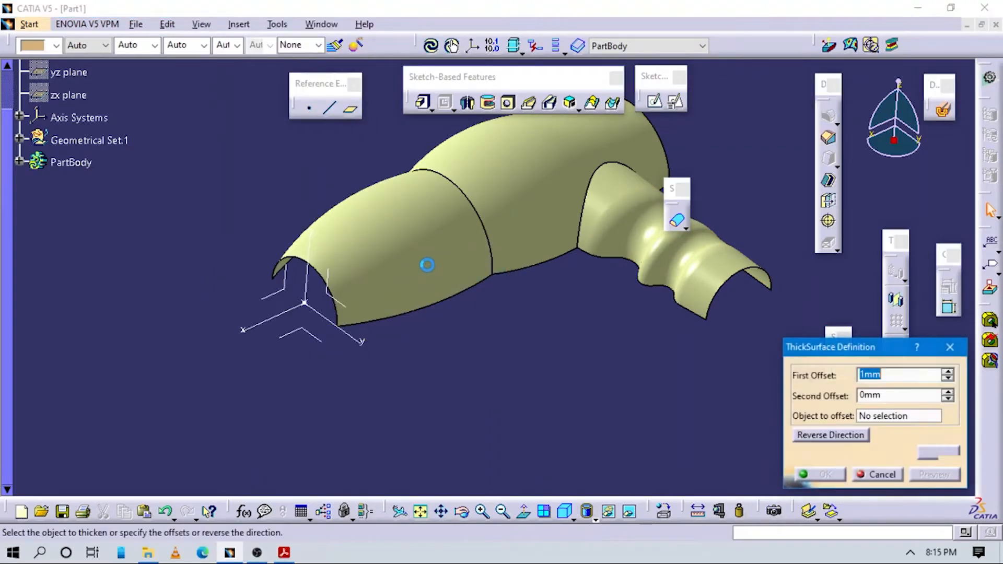
click(440, 234)
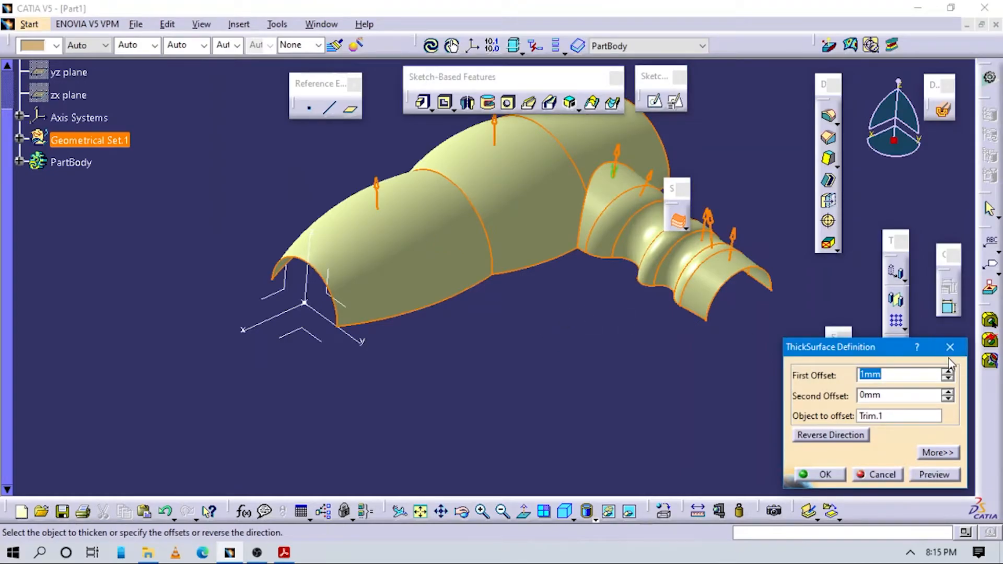
click(495, 344)
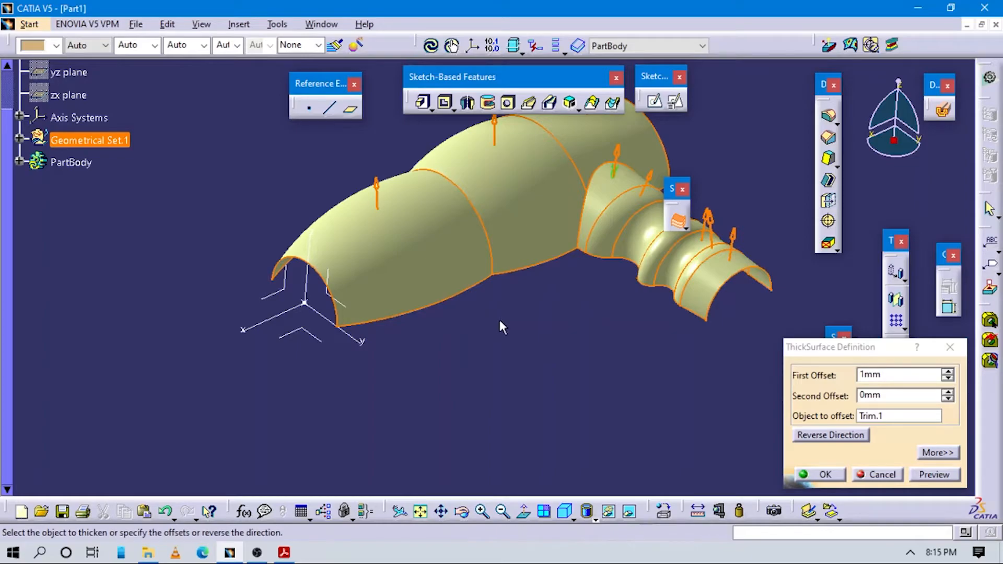
click(950, 349)
middle_drag(491, 379, 499, 309)
middle_drag(311, 212, 421, 361)
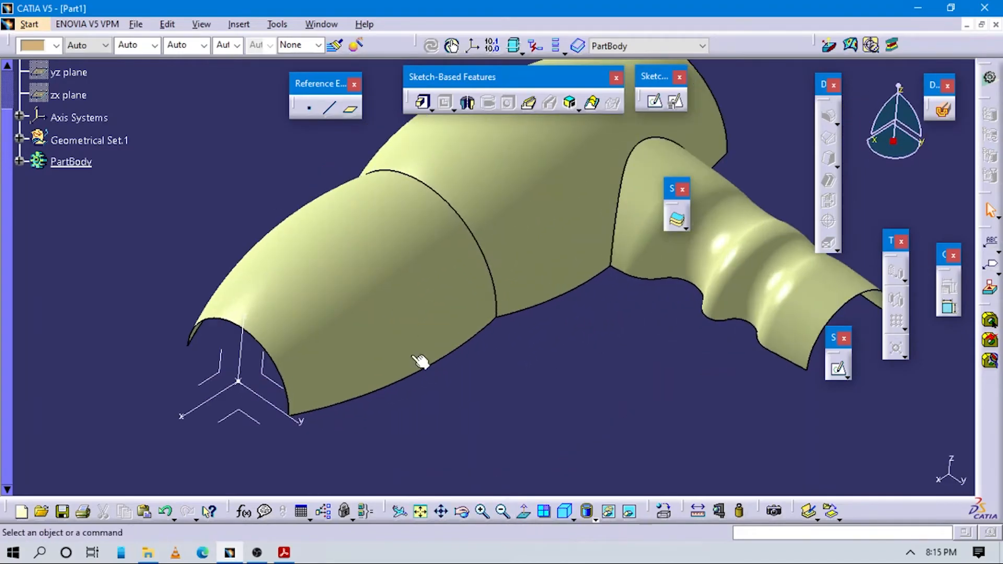
Define Geometrical Set.1 as the work object and return to the Generative Shape Design workbench
right_click(44, 131)
click(112, 241)
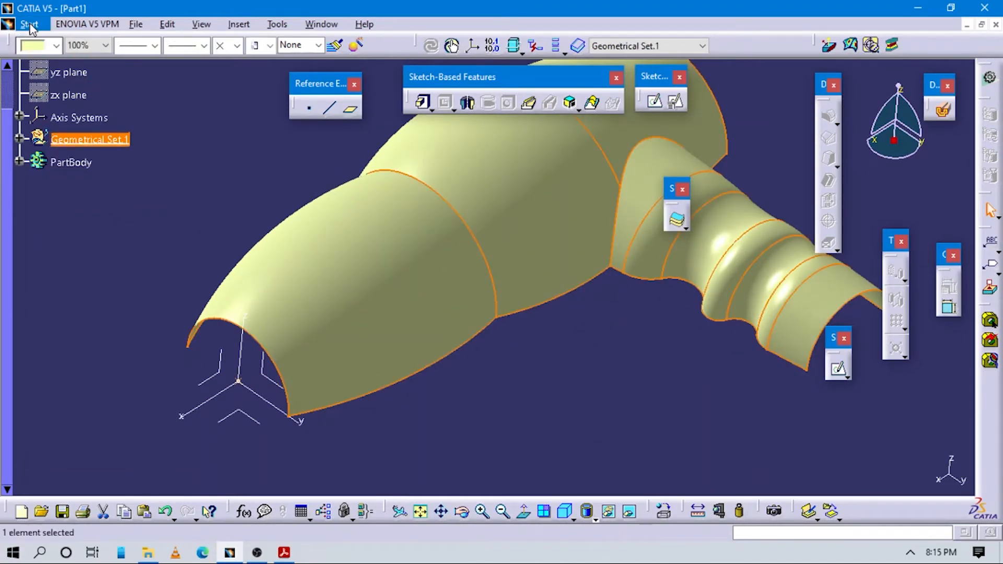
click(27, 24)
click(57, 77)
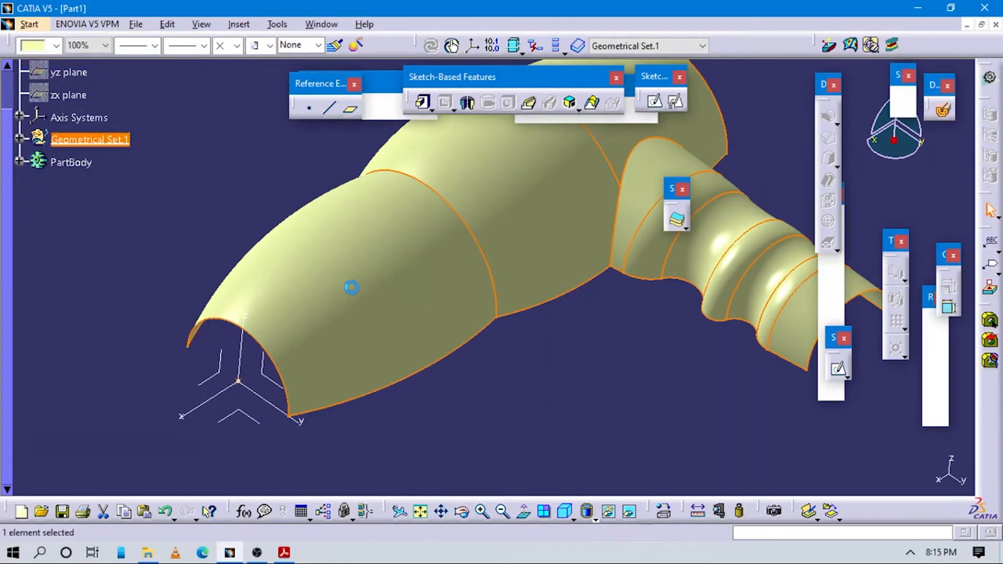
middle_drag(401, 423, 403, 262)
click(477, 360)
middle_drag(573, 365, 491, 336)
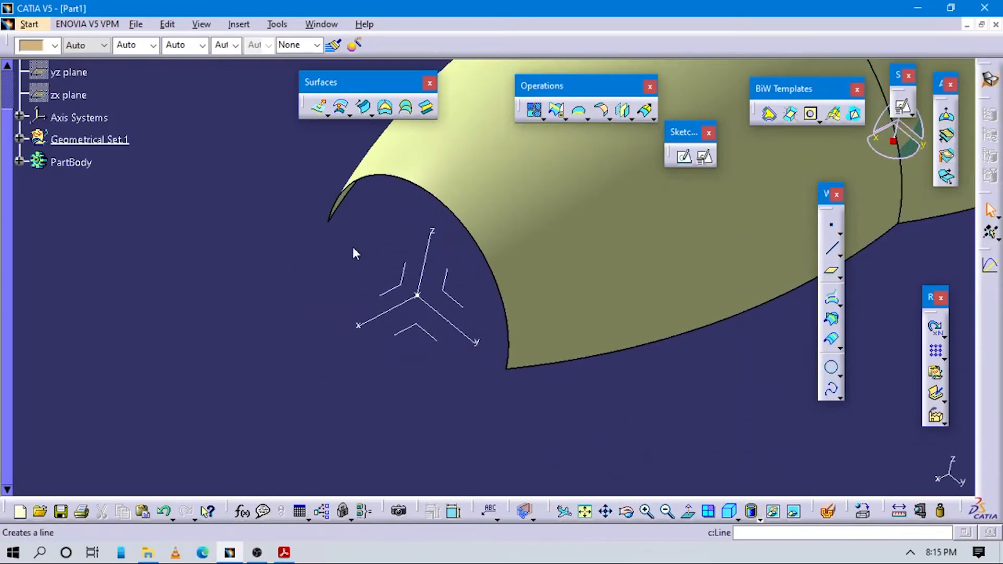
key(Return)
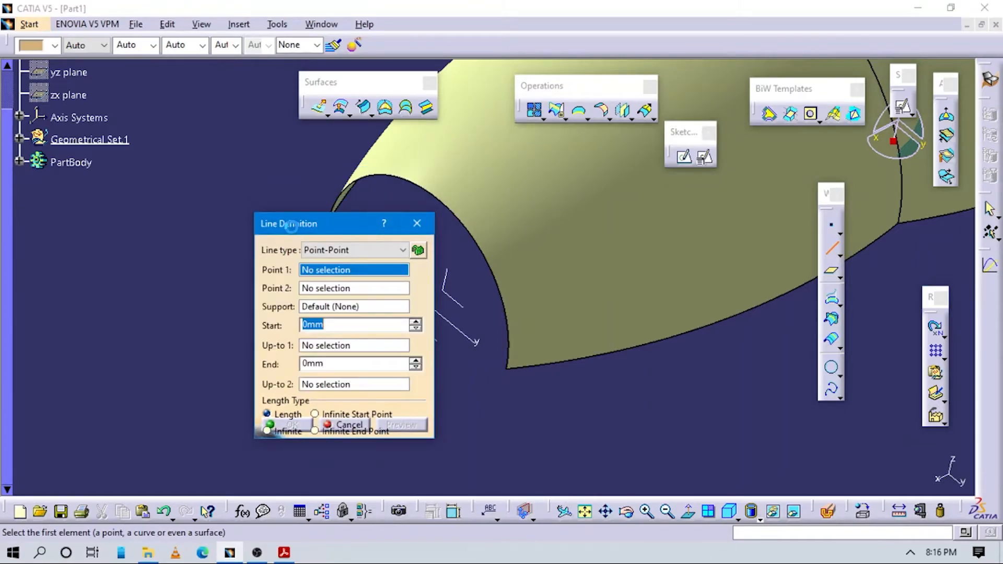
click(333, 224)
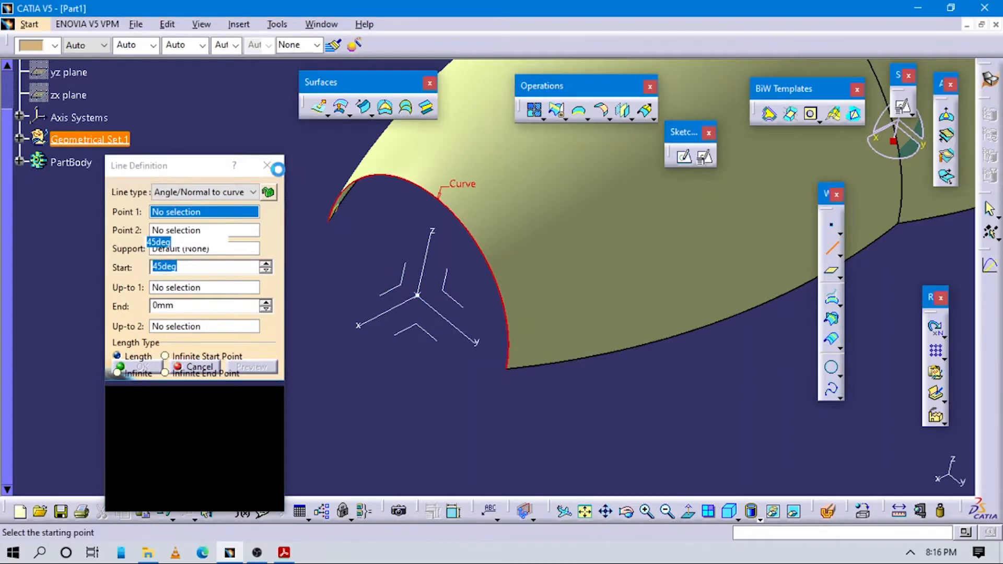
key(Escape)
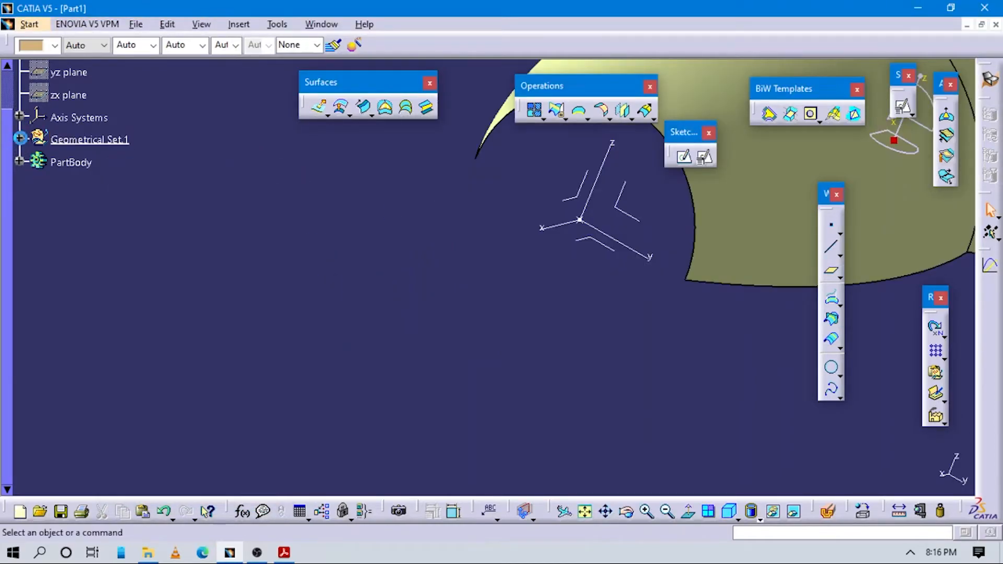
Expand Geometrical Set.1 and show the hidden Sketch.1 arc at the body's front opening
click(20, 138)
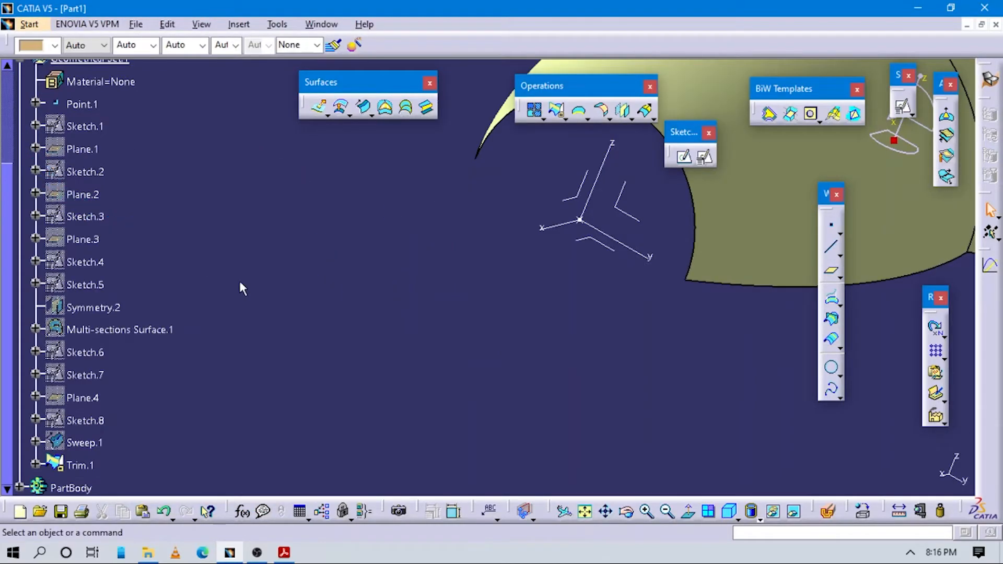
click(89, 128)
right_click(89, 127)
click(131, 174)
middle_drag(450, 267, 285, 292)
mouse_move(467, 283)
middle_down()
mouse_move(282, 346)
mouse_move(275, 359)
middle_up()
scroll(108, 247, up, 2)
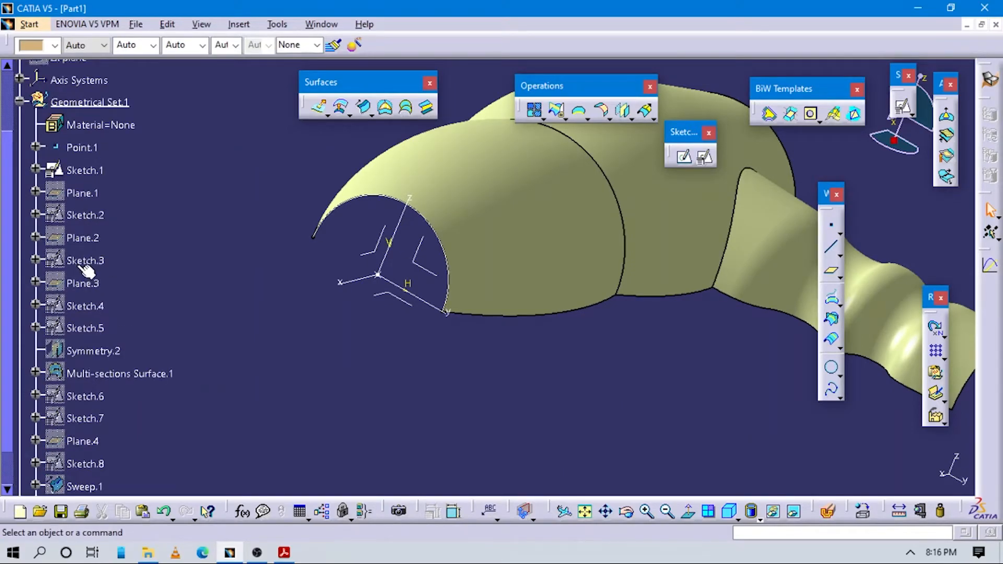
right_click(97, 330)
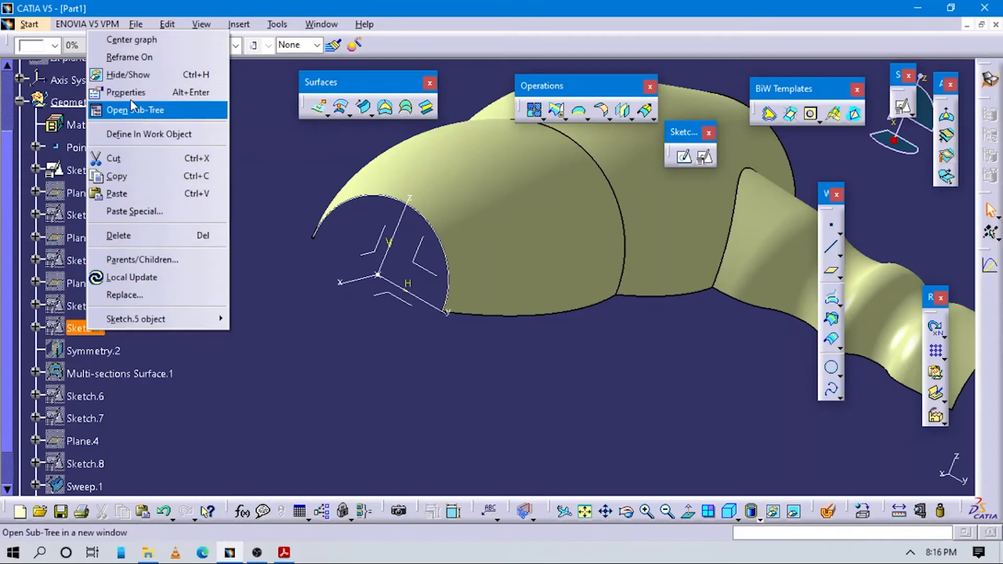
click(120, 77)
middle_drag(536, 238, 512, 246)
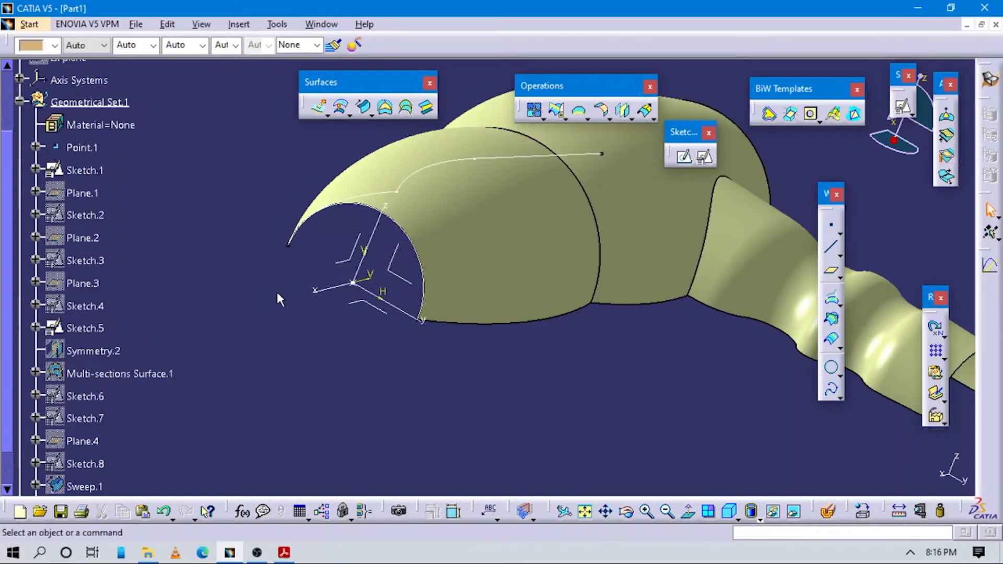
right_click(86, 329)
click(144, 59)
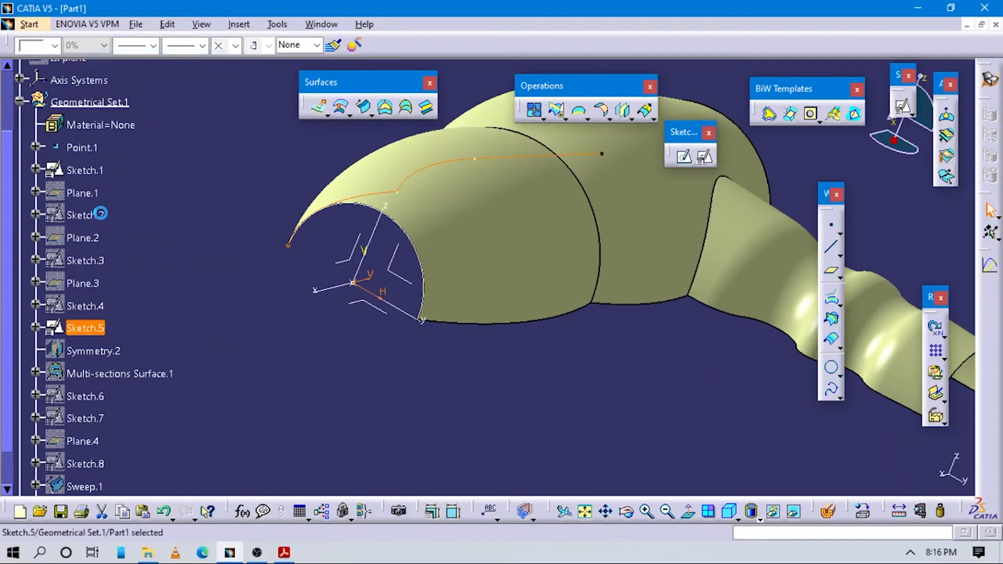
mouse_move(211, 293)
middle_down()
mouse_move(167, 364)
mouse_move(136, 362)
middle_up()
double_click(86, 330)
key(ctrl+h)
Show the hidden Sketch.4 arc at the body's rear opening
click(87, 307)
key(ctrl+h)
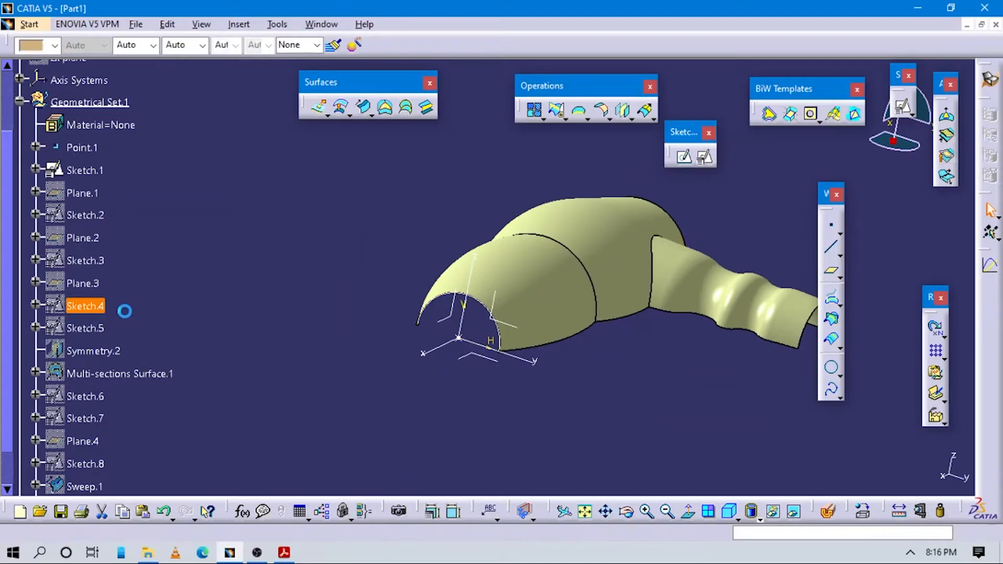
mouse_move(564, 280)
middle_down()
mouse_move(520, 305)
mouse_move(510, 323)
mouse_move(632, 327)
middle_up()
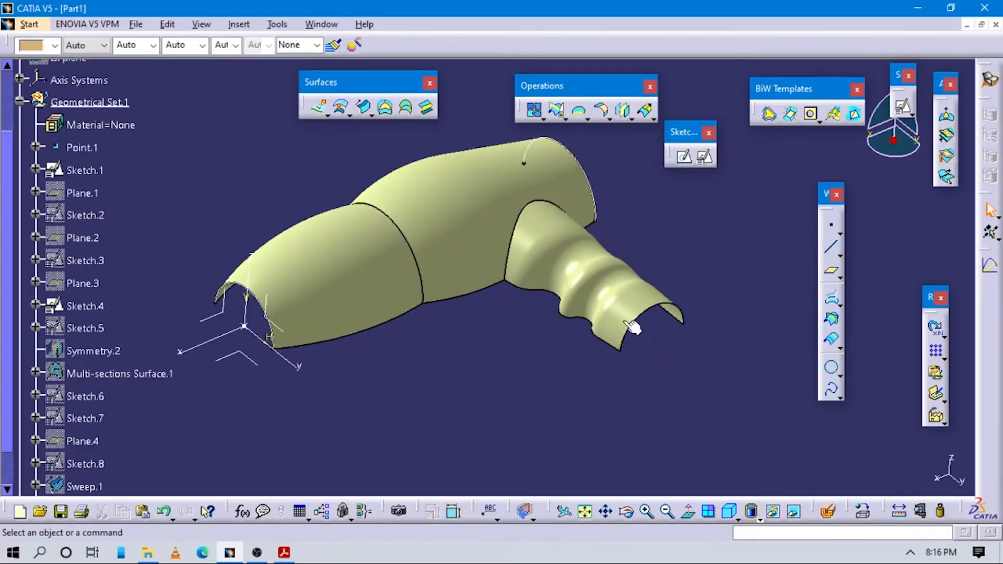
click(646, 309)
click(185, 431)
click(80, 417)
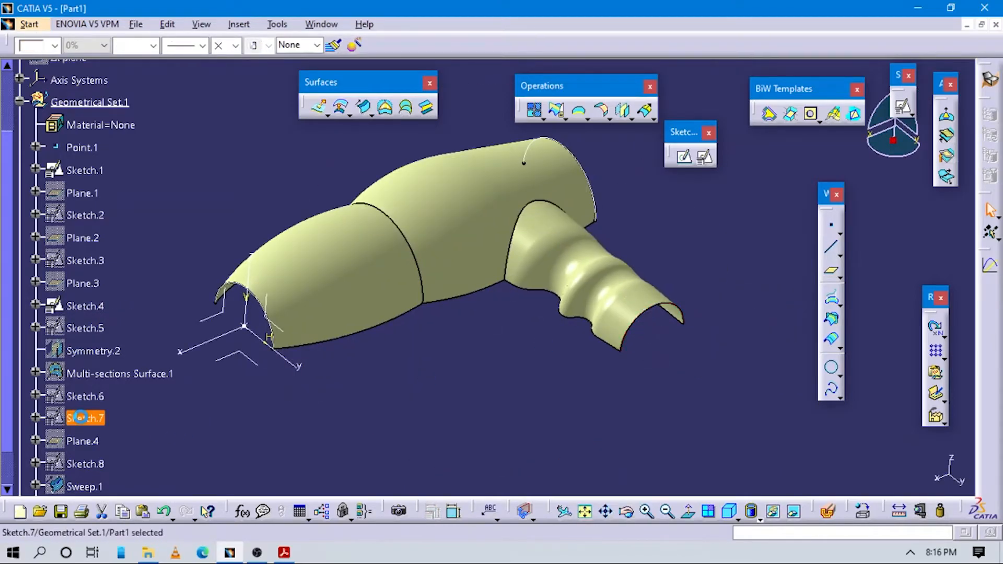
key(space)
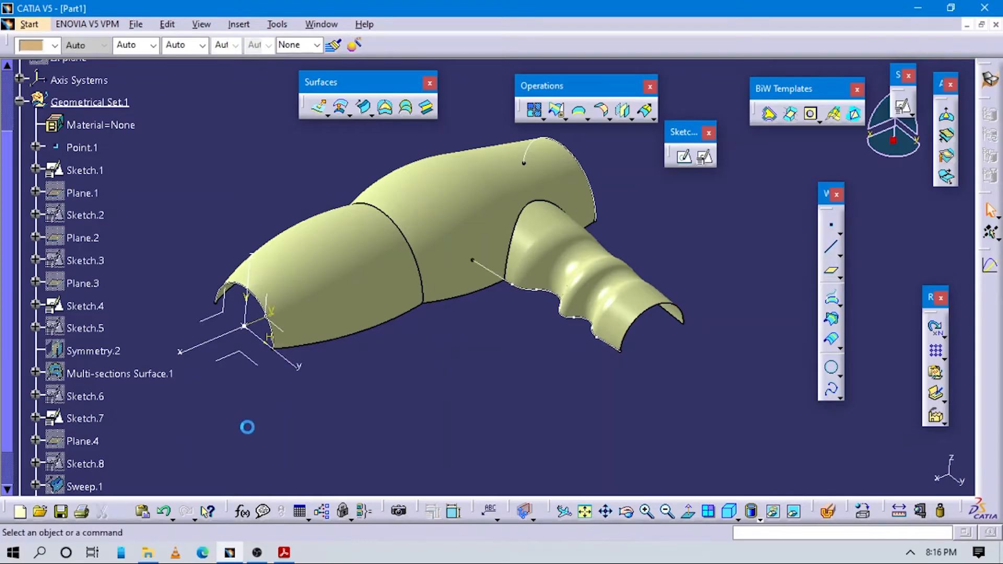
click(87, 416)
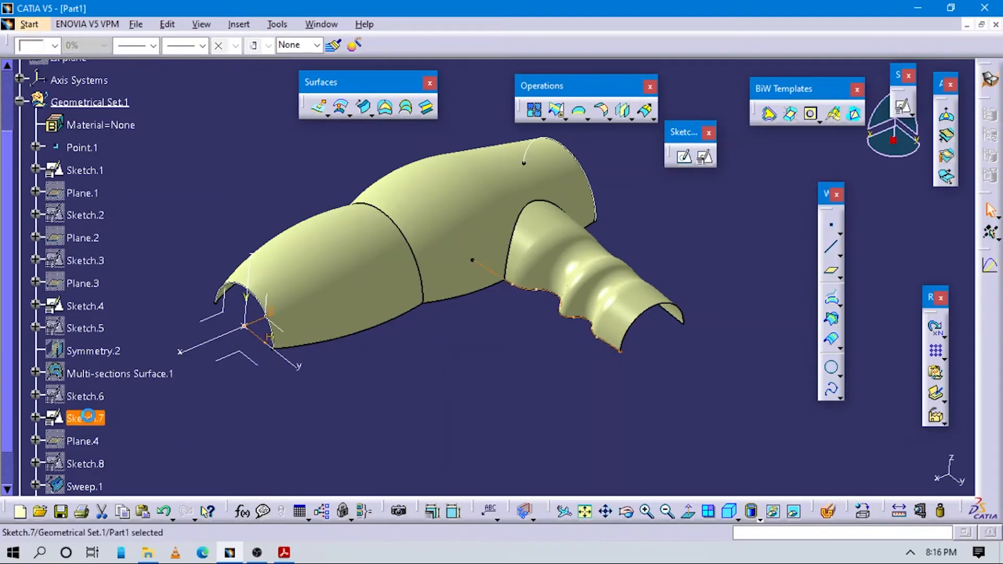
key(space)
Show the hidden Sketch.8 arc at the open end of the handle
click(102, 464)
key(space)
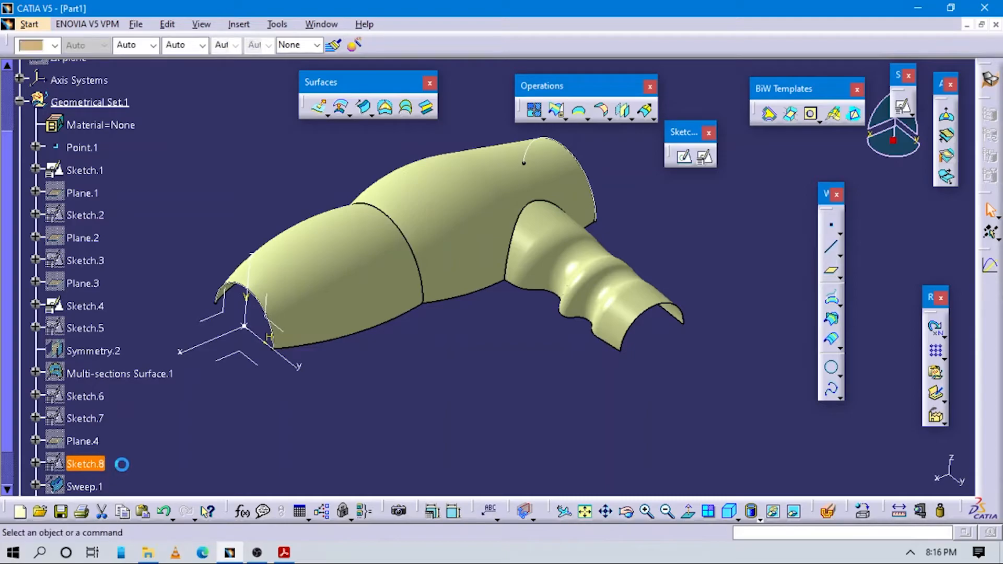
middle_drag(433, 396, 425, 392)
Create a Point-Point line joining the two end vertices of the Sketch.1 arc across the body's front opening
middle_drag(373, 373, 517, 295)
middle_drag(404, 352, 574, 284)
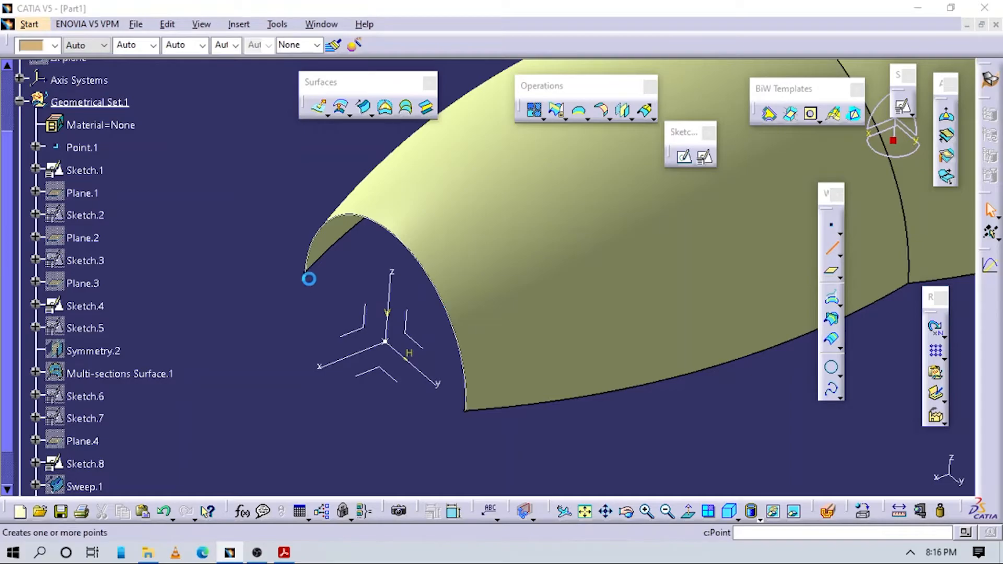
click(304, 270)
click(469, 413)
click(150, 412)
Create a Point-Point line joining the two end vertices of the Sketch.8 arc across the handle's open end
middle_drag(569, 333, 619, 303)
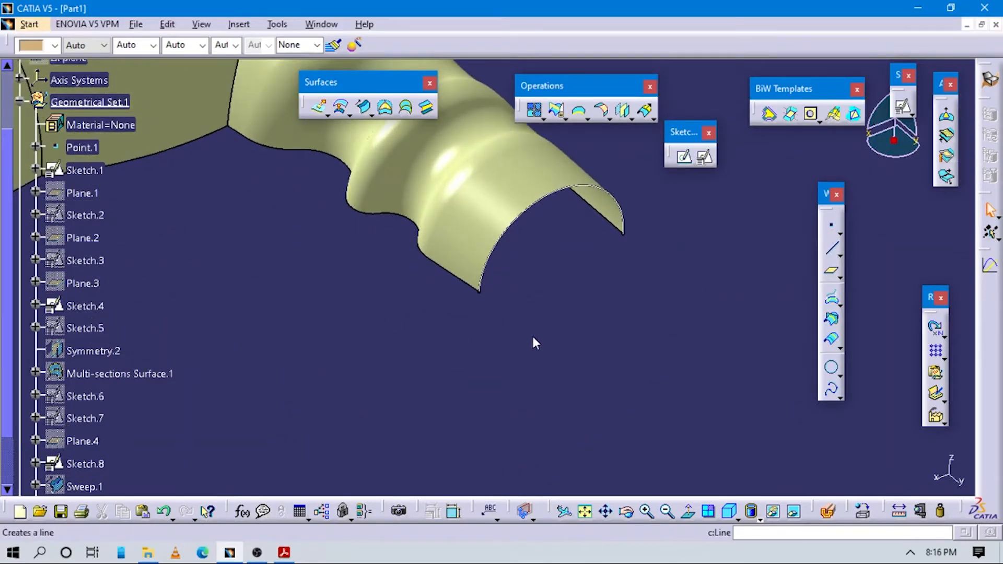
click(624, 233)
click(624, 233)
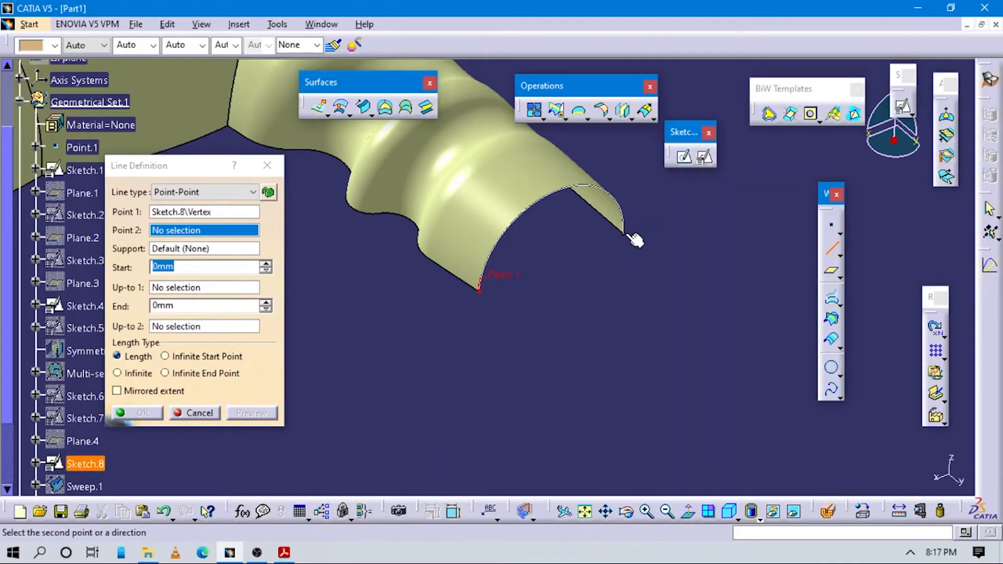
click(140, 412)
Create a Point-Point line joining the two end vertices of the Sketch.4 arc across the body's rear opening
middle_drag(583, 293, 647, 225)
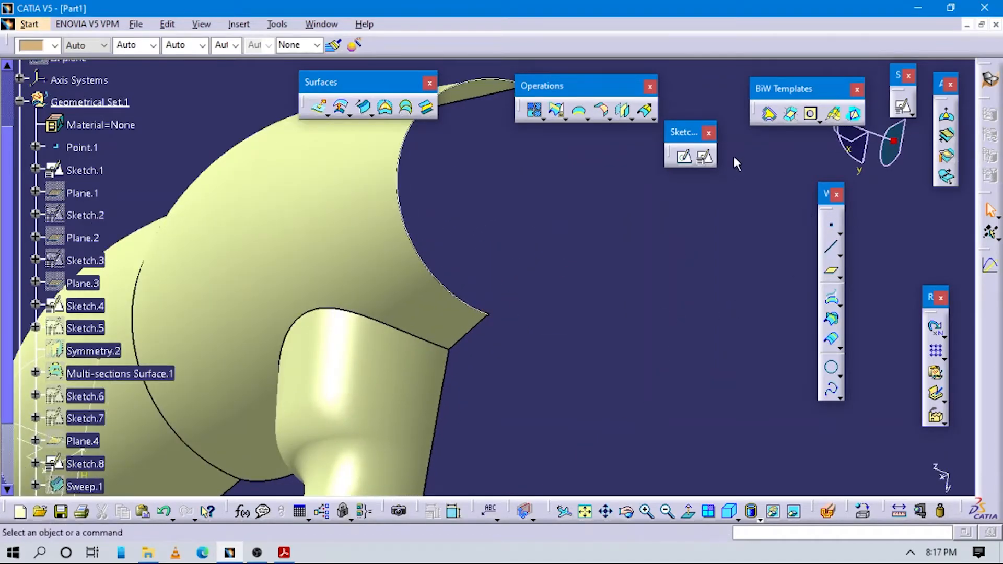
click(826, 248)
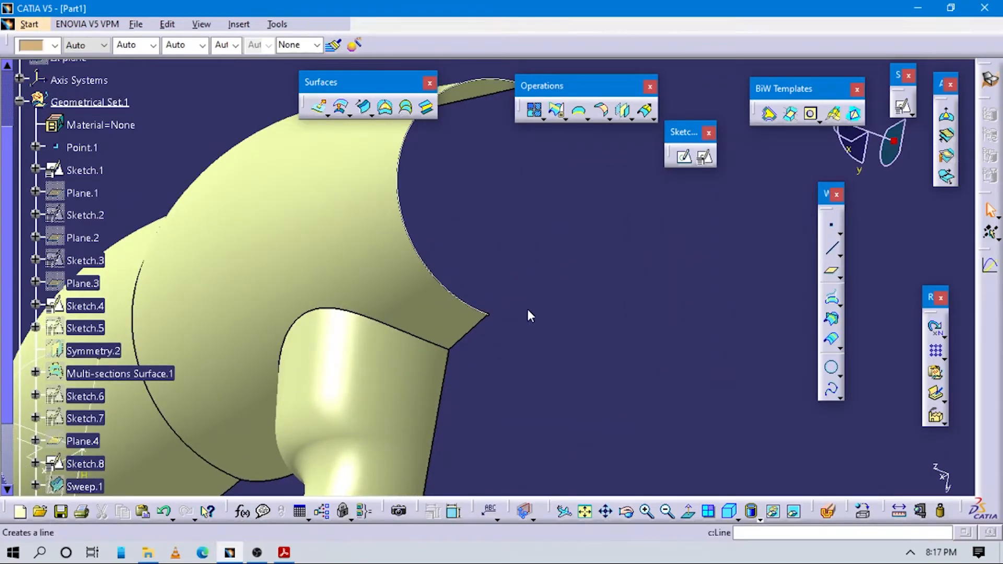
click(488, 314)
middle_click(542, 186)
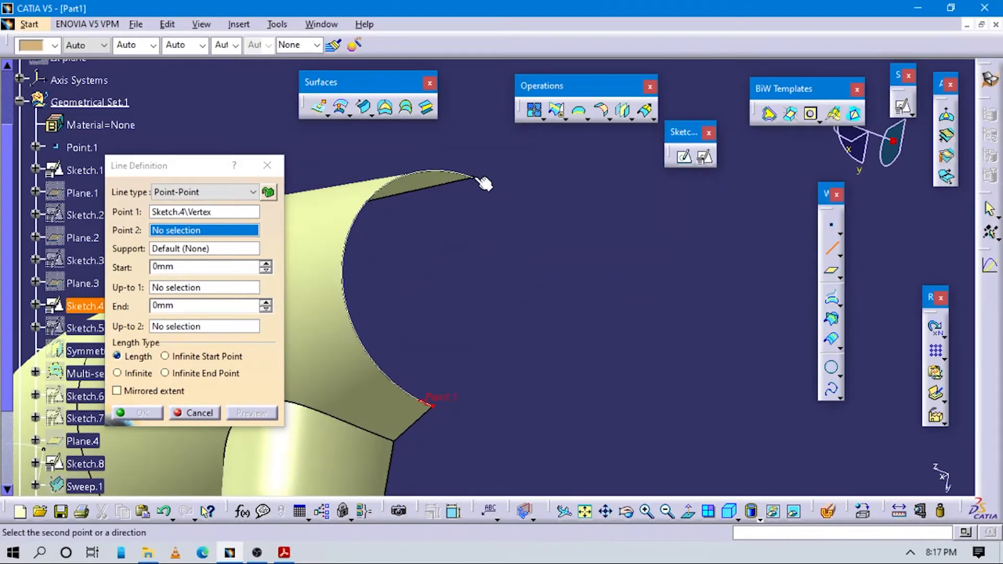
click(479, 179)
click(142, 413)
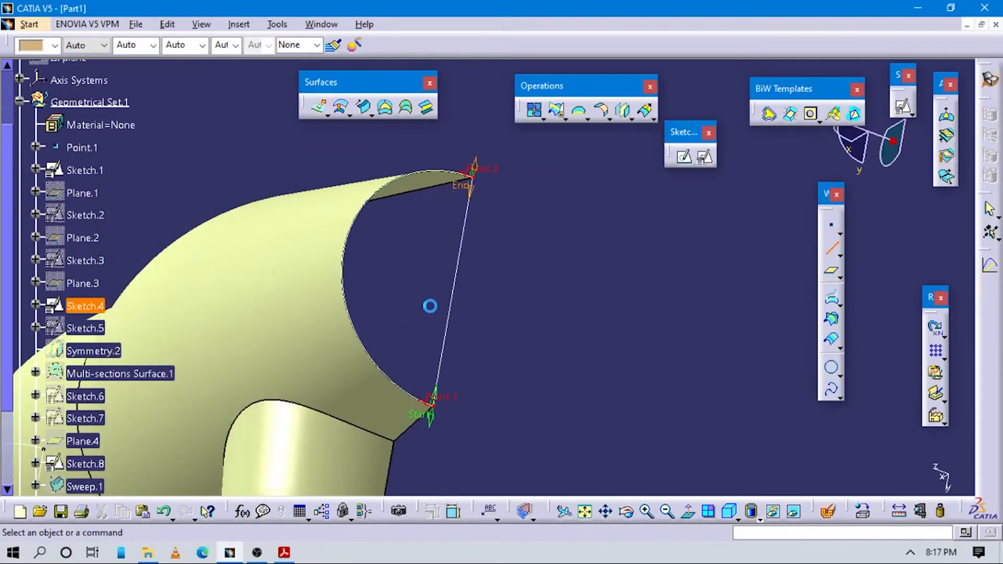
Create a Fill surface over the body's front opening, bounded by Sketch.1 and the Y Axis of Axis System.1
middle_drag(432, 304, 458, 372)
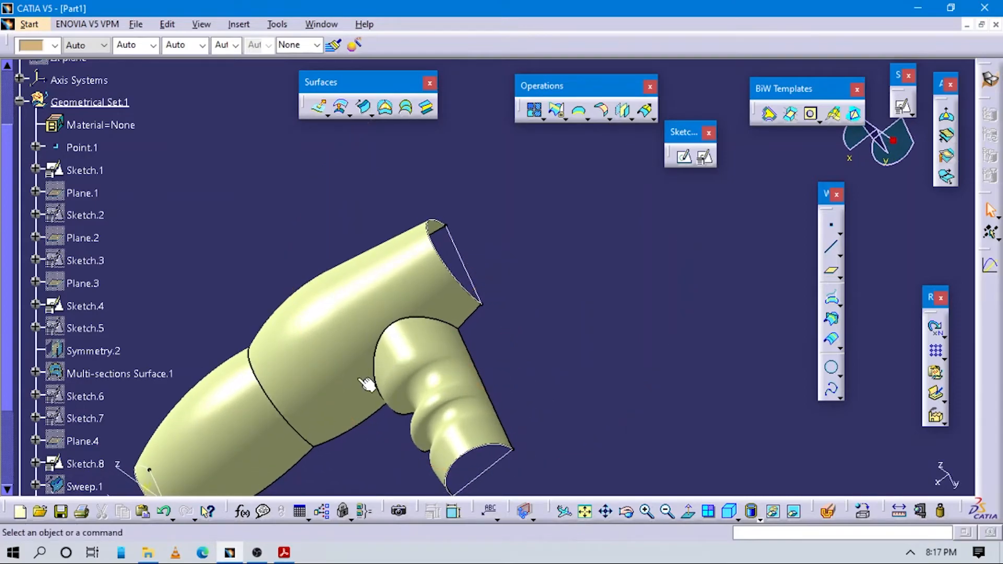
middle_drag(337, 443, 476, 163)
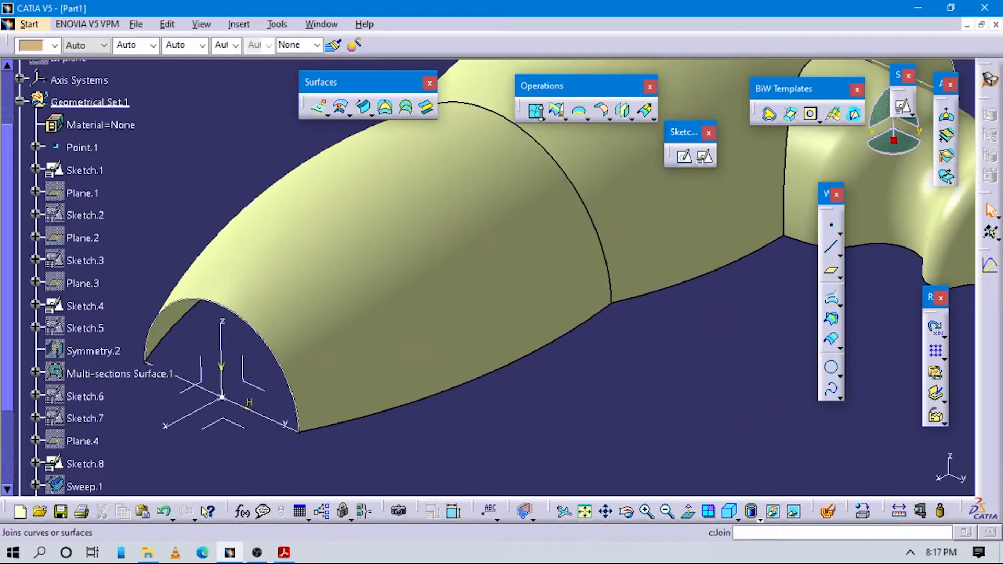
click(211, 302)
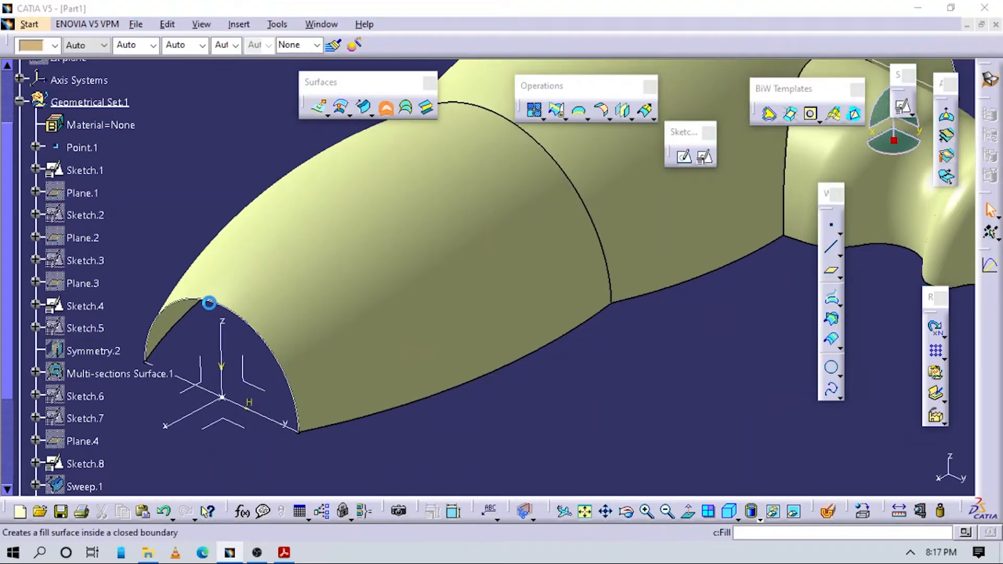
click(272, 418)
middle_drag(550, 367, 507, 369)
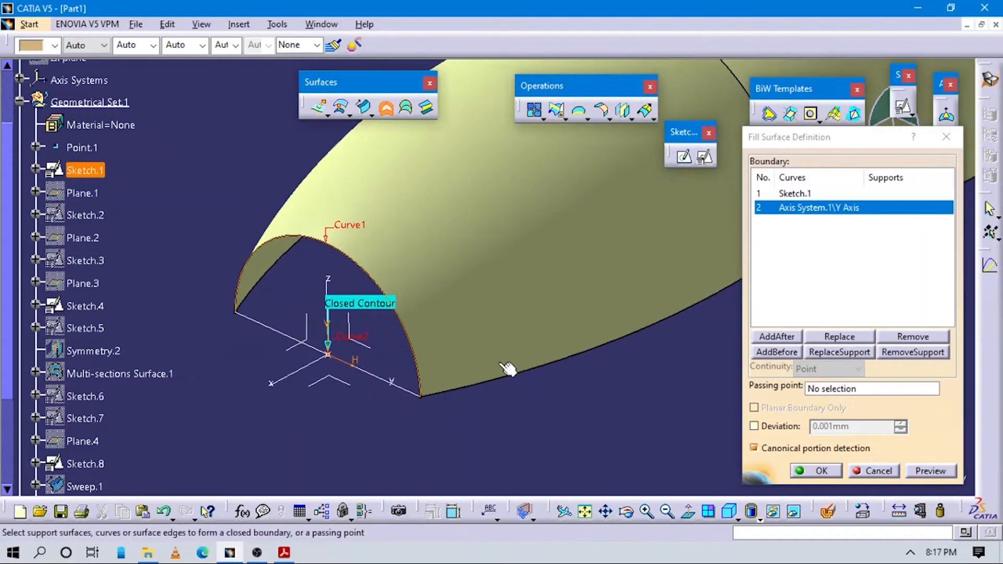
click(811, 471)
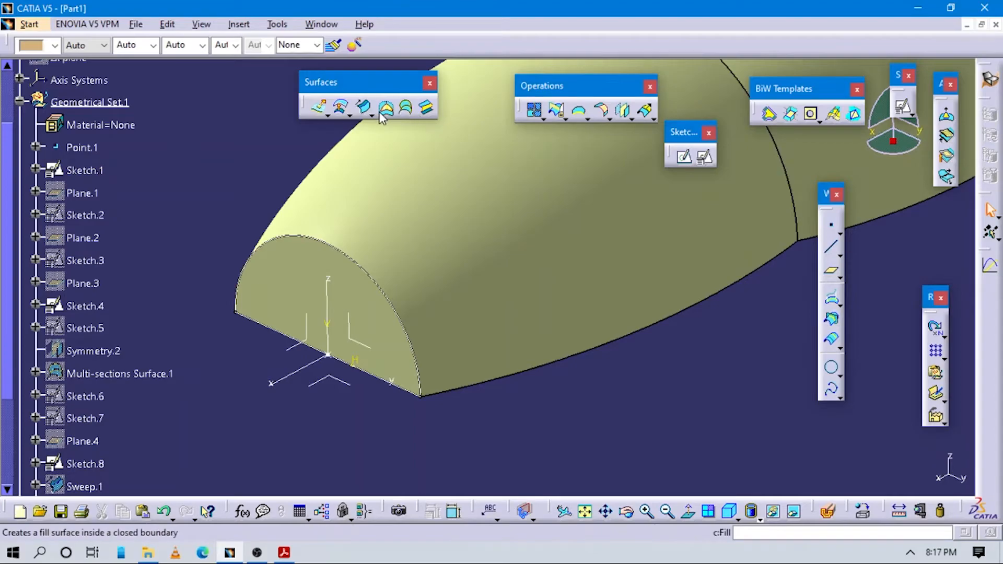
Create a Fill surface over the handle's open end, bounded by Sketch.8 and its closing line
middle_drag(546, 362, 209, 251)
middle_drag(653, 180, 257, 441)
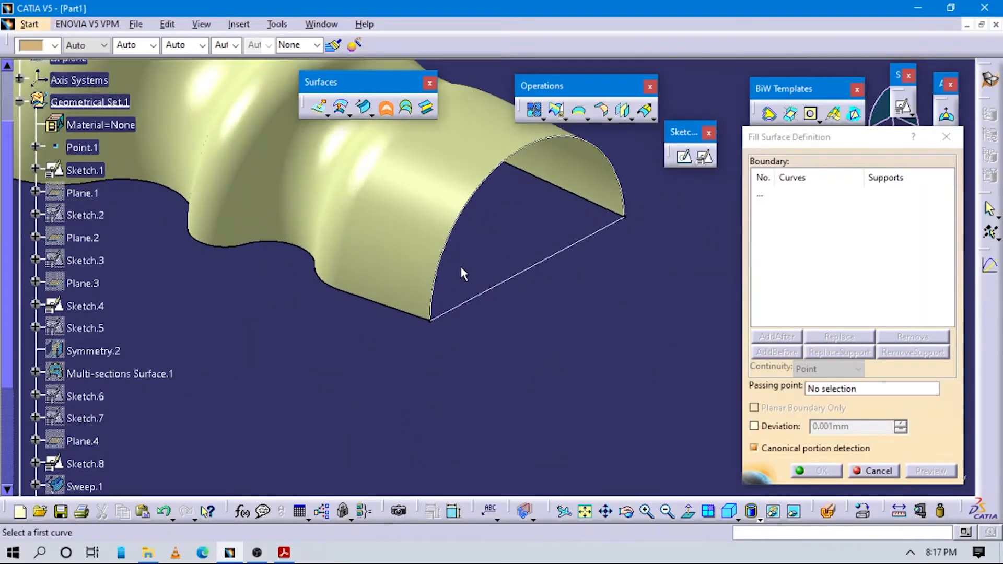
click(454, 245)
click(491, 286)
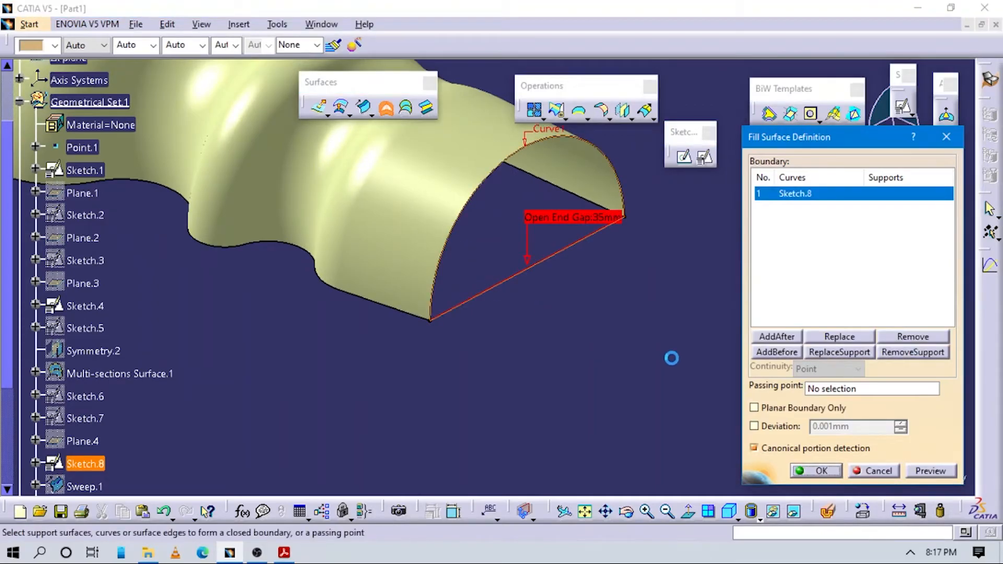
click(822, 470)
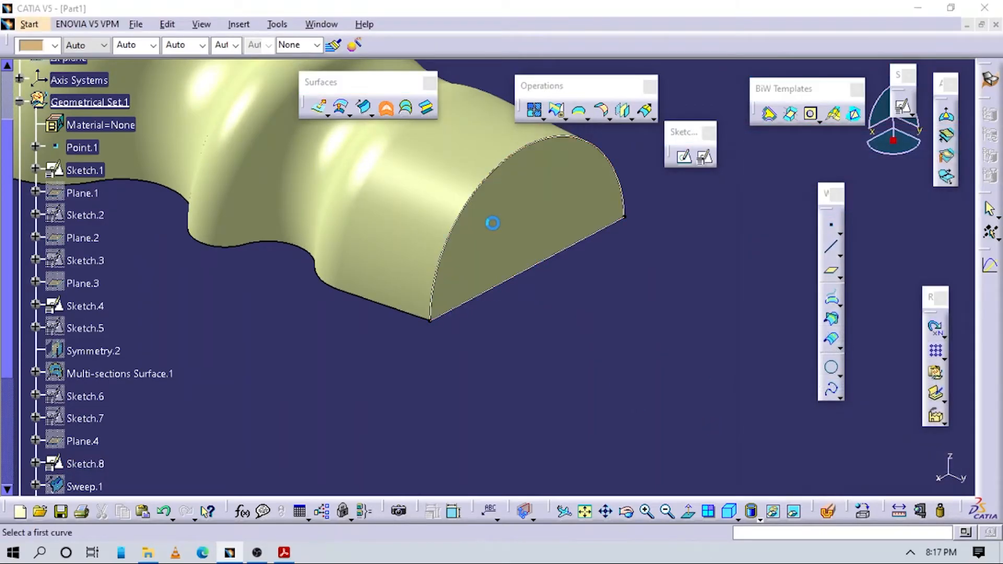
Create a Fill surface over the body's rear opening, bounded by Sketch.4 and its closing line
middle_drag(485, 249, 579, 317)
click(530, 301)
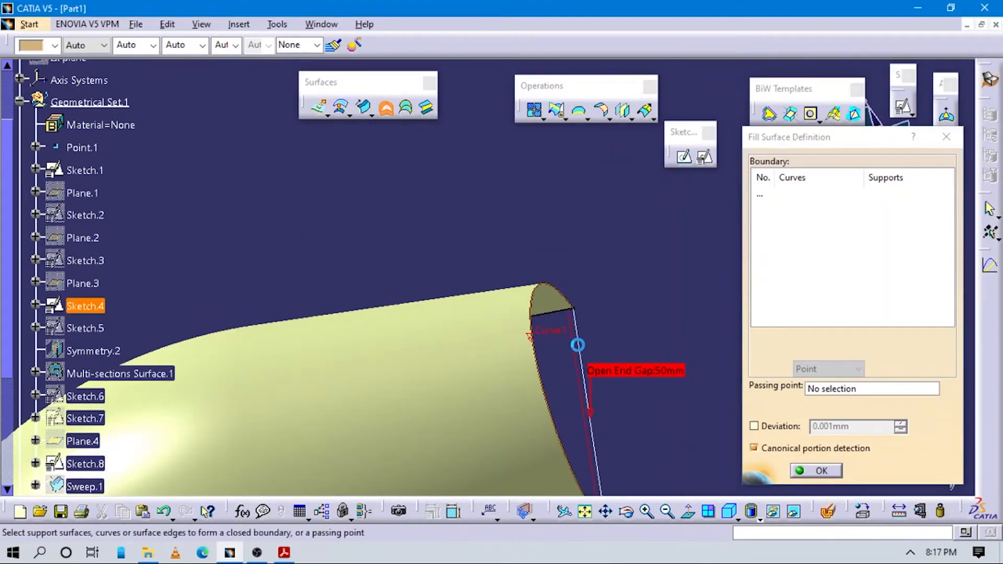
click(578, 343)
click(815, 470)
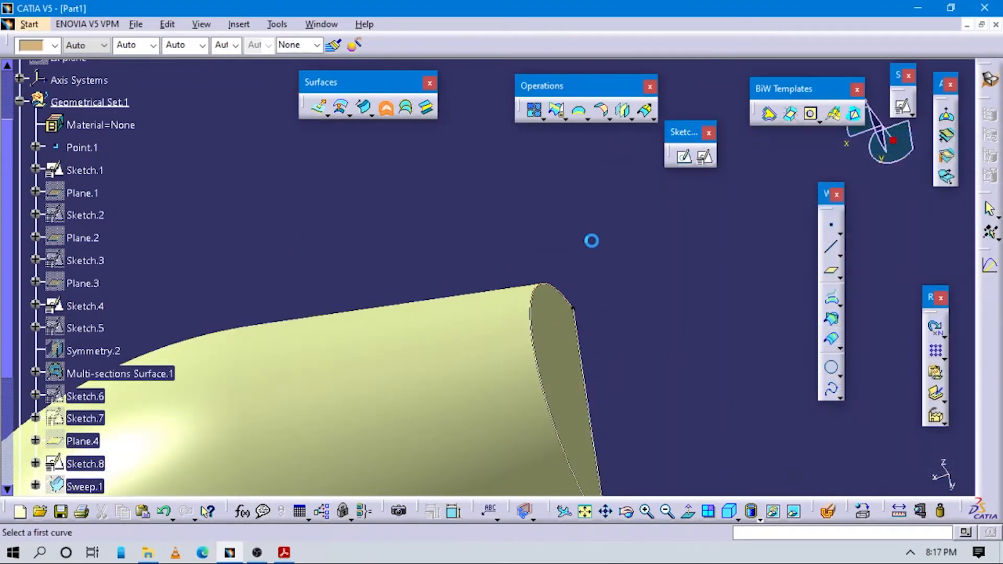
Switch to the PDF in Adobe Acrobat Reader, examine the hair dryer cover figure and drawing, and return to CATIA
mouse_move(554, 324)
middle_down()
mouse_move(649, 325)
mouse_move(659, 366)
middle_up()
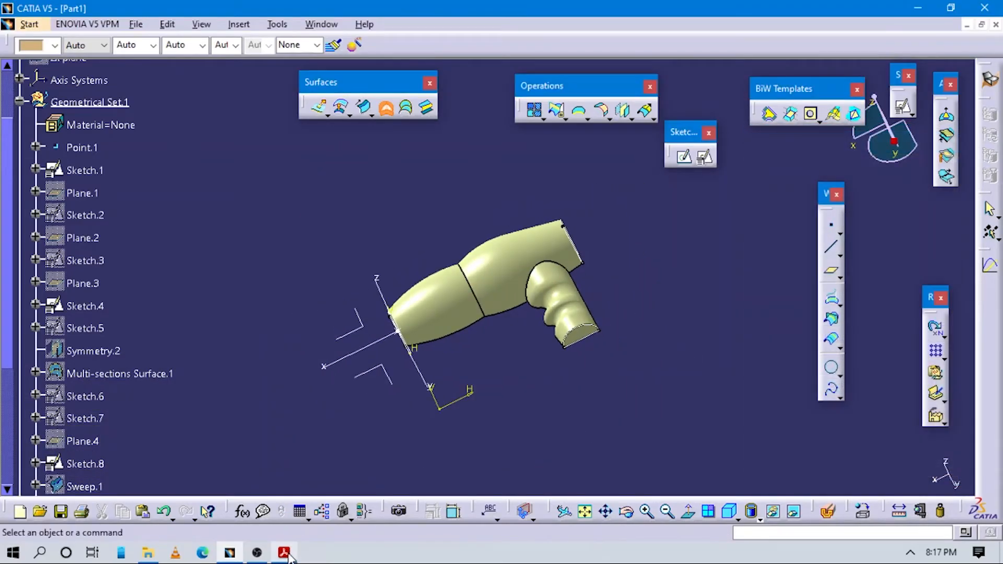
click(285, 553)
scroll(392, 363, up, 10)
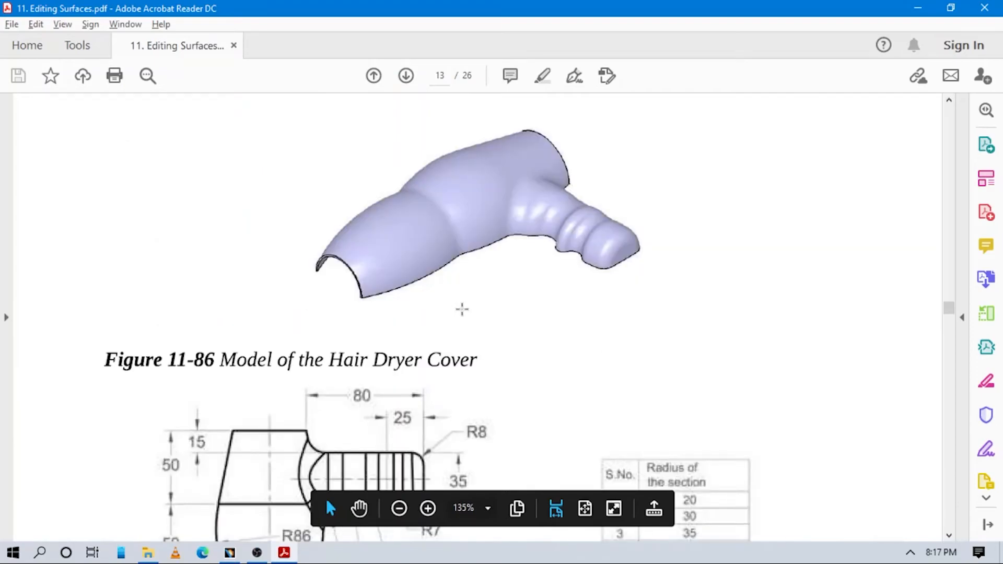
scroll(475, 325, down, 5)
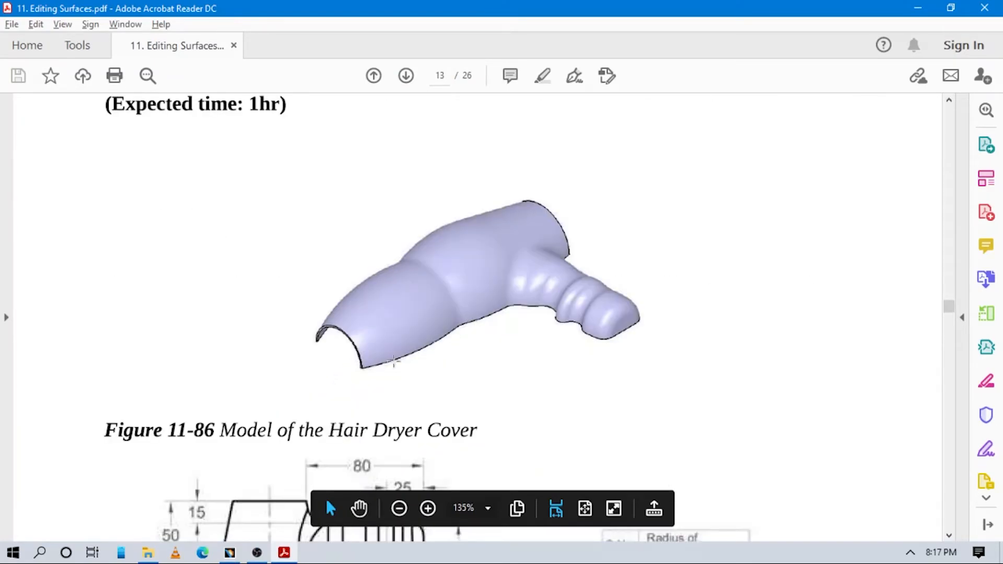
scroll(425, 354, down, 3)
scroll(429, 360, down, 5)
scroll(400, 366, down, 1)
scroll(397, 376, up, 1)
click(230, 554)
Hide the Sketch.1, Sketch.4 and Sketch.8 arcs and the closing lines at the filled openings
middle_drag(636, 288, 631, 260)
click(569, 238)
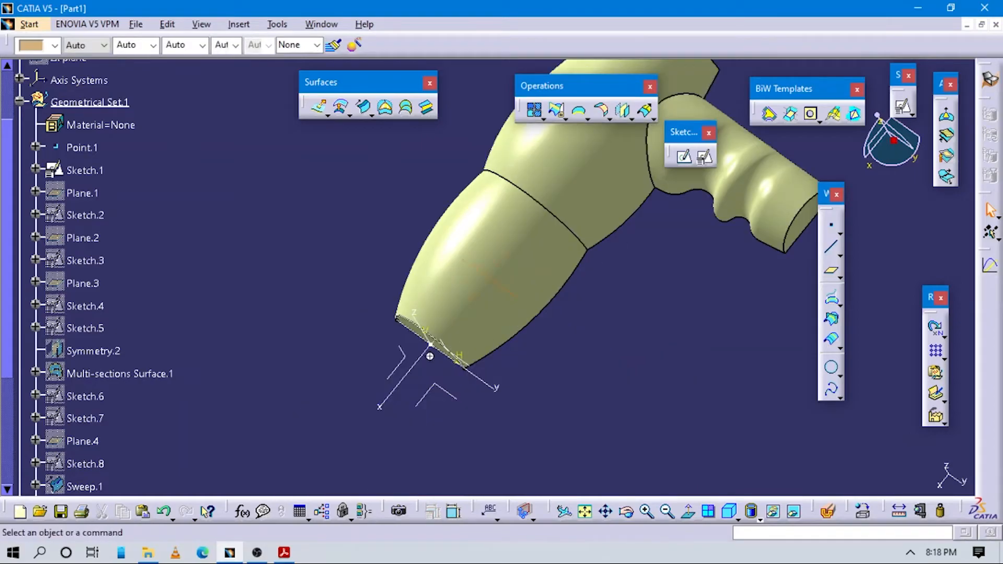
middle_drag(429, 355, 454, 201)
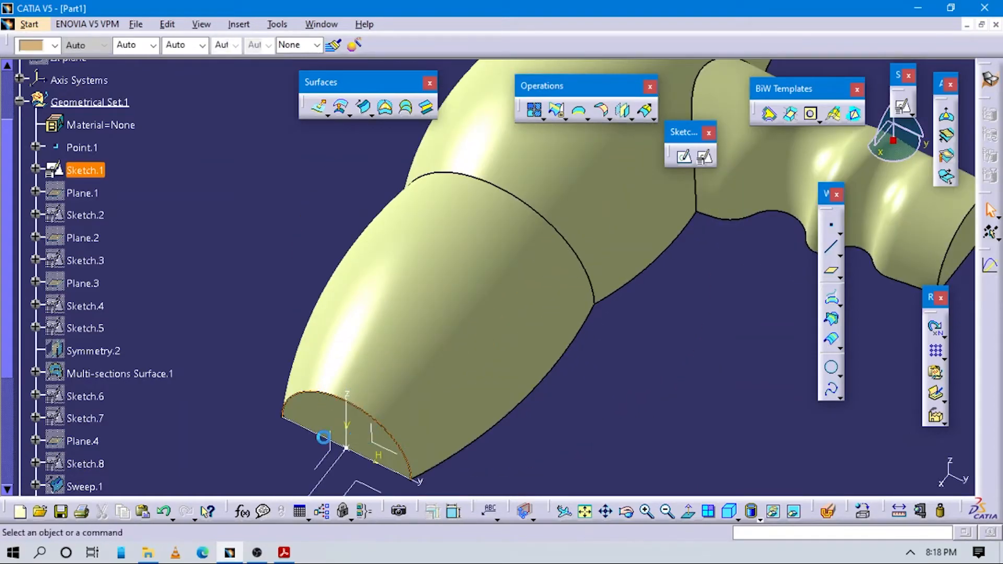
middle_drag(510, 434, 510, 354)
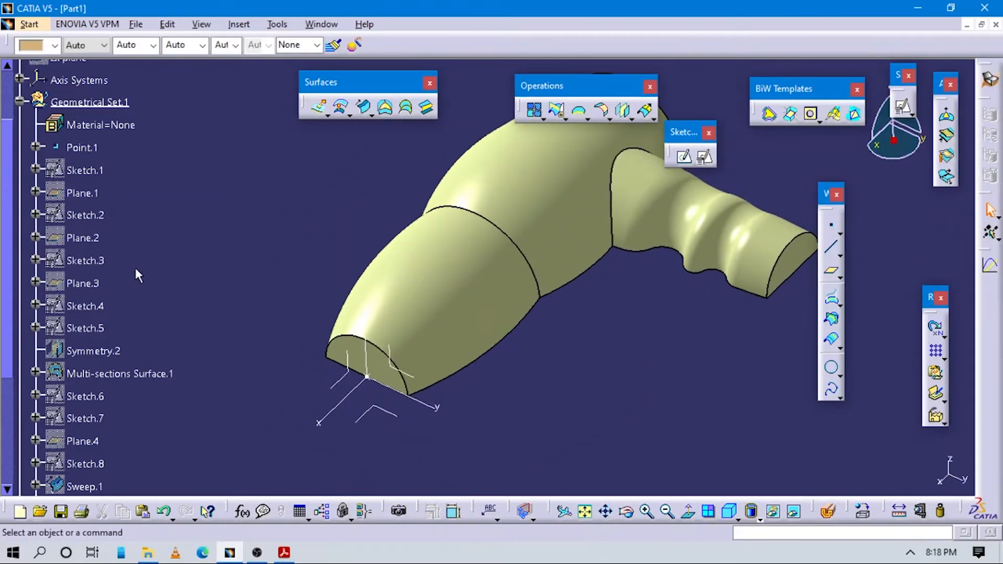
Collapse Geometrical Set.1, set PartBody as the work object and open the Part Design workbench
click(21, 102)
right_click(72, 125)
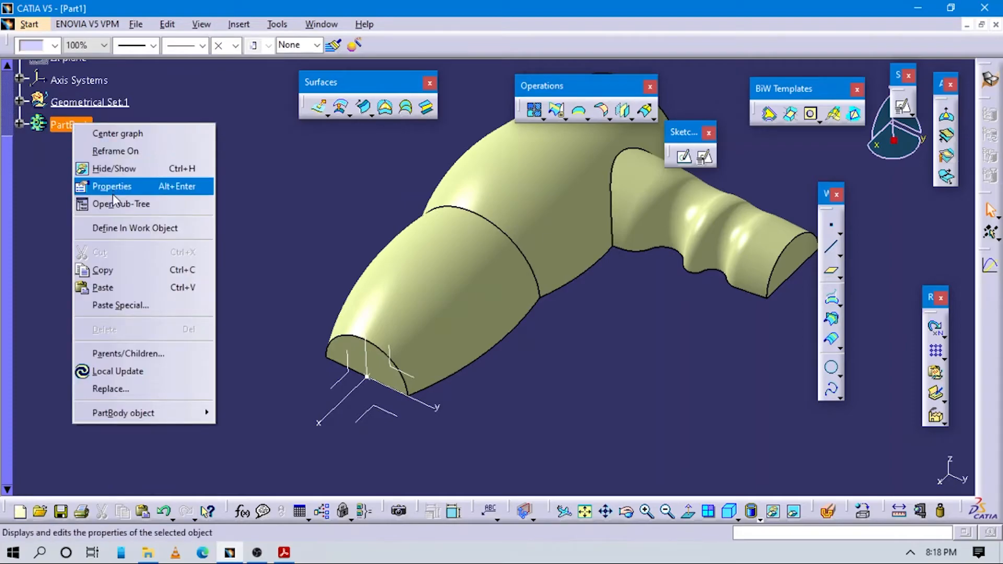
click(115, 231)
click(29, 24)
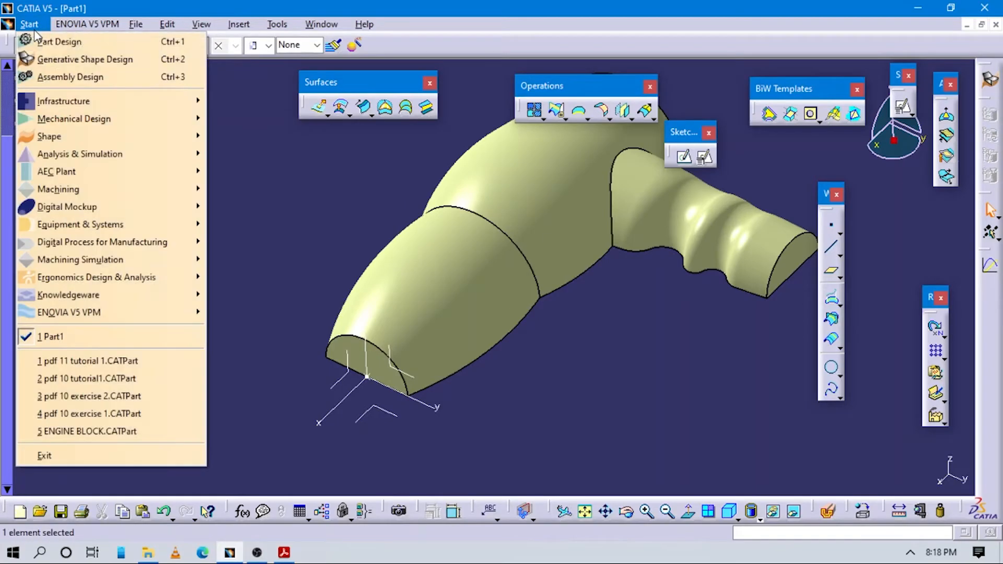
click(58, 43)
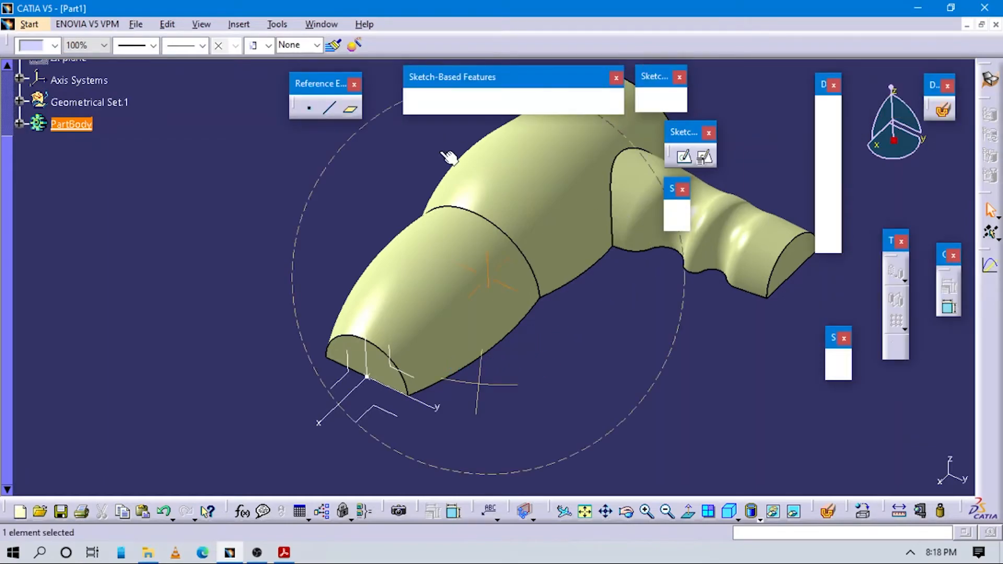
click(677, 220)
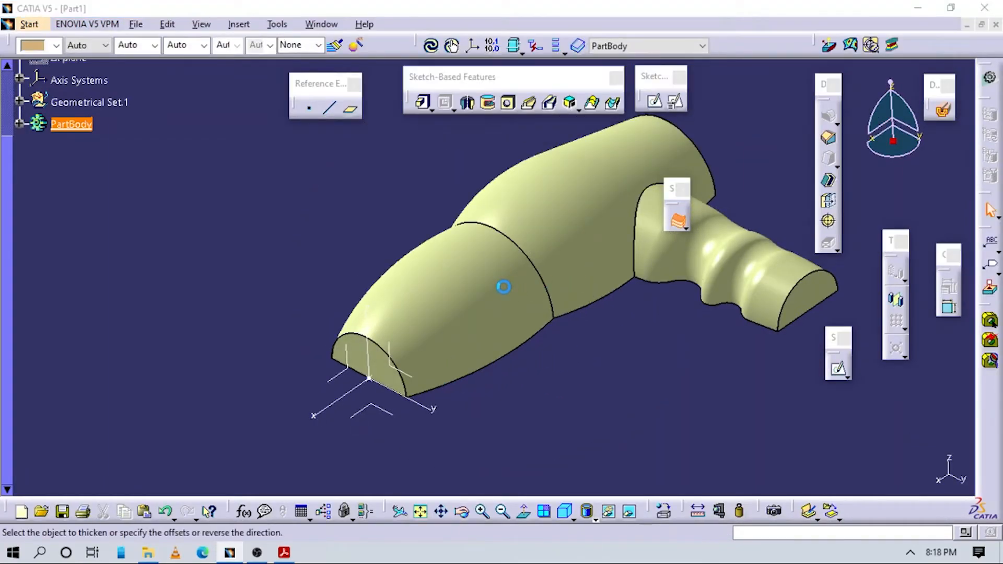
click(515, 305)
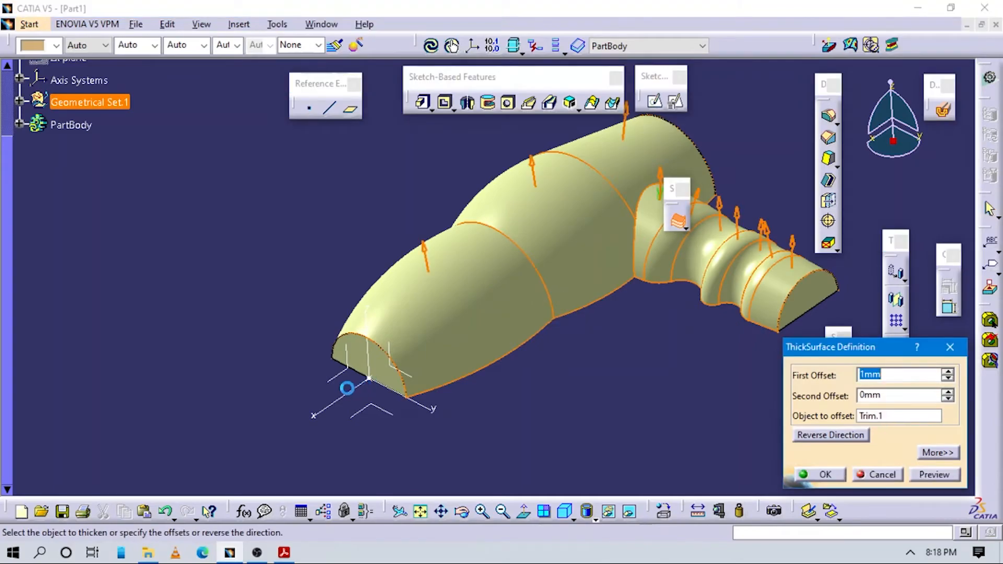
click(387, 369)
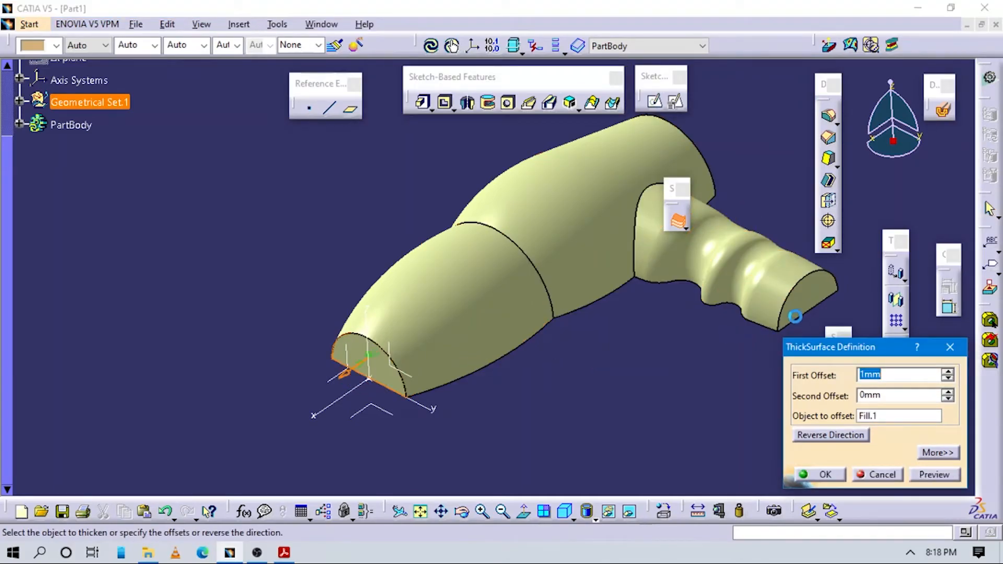
key(Return)
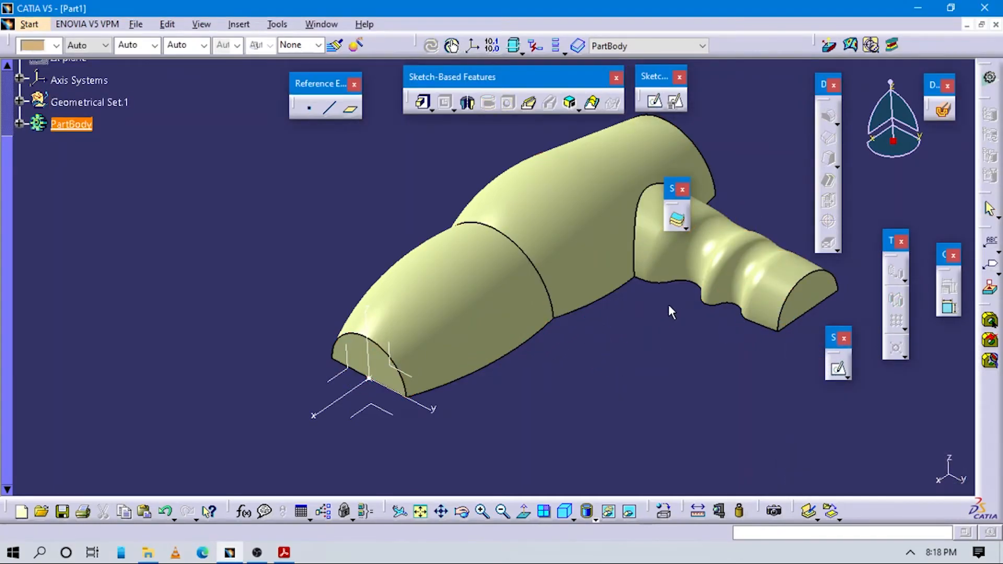
click(677, 222)
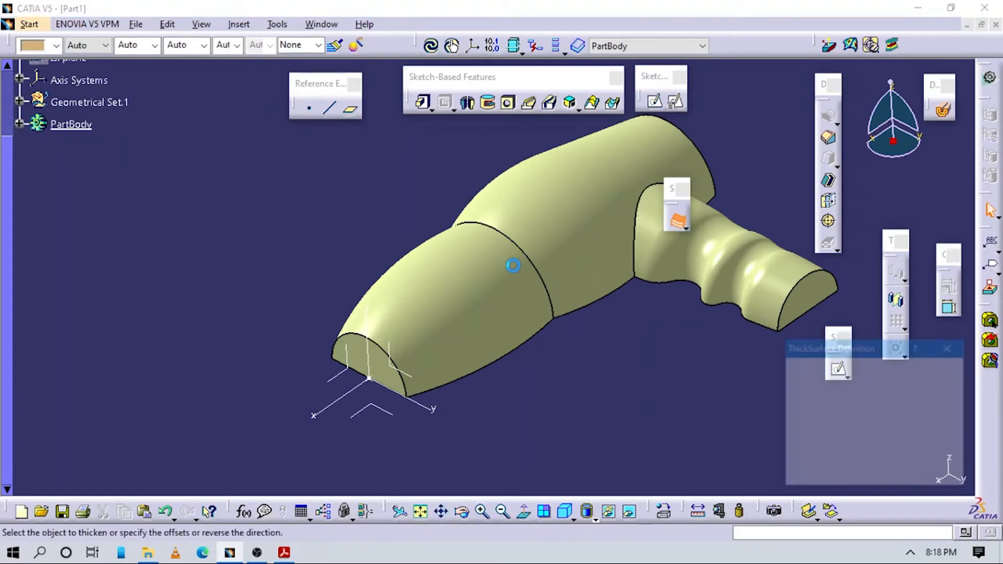
click(450, 287)
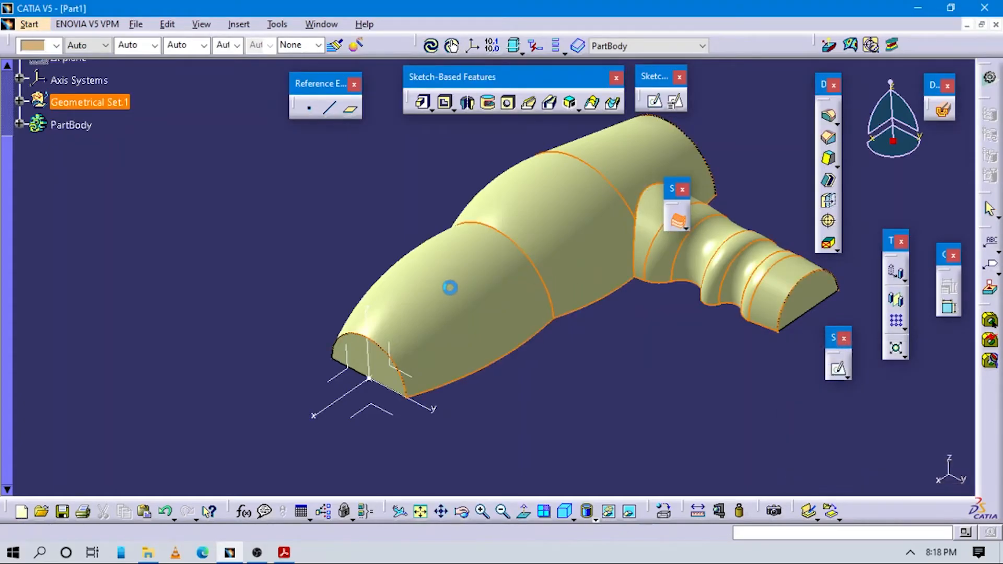
Define Geometrical Set.1 as the work object and switch to the Generative Shape Design workbench
right_click(79, 99)
click(139, 204)
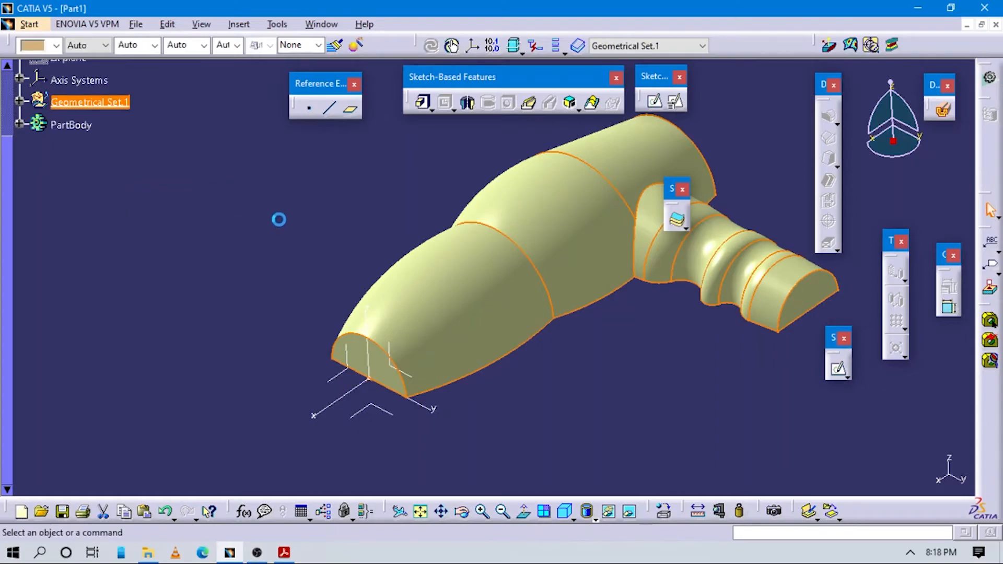
click(37, 25)
click(79, 59)
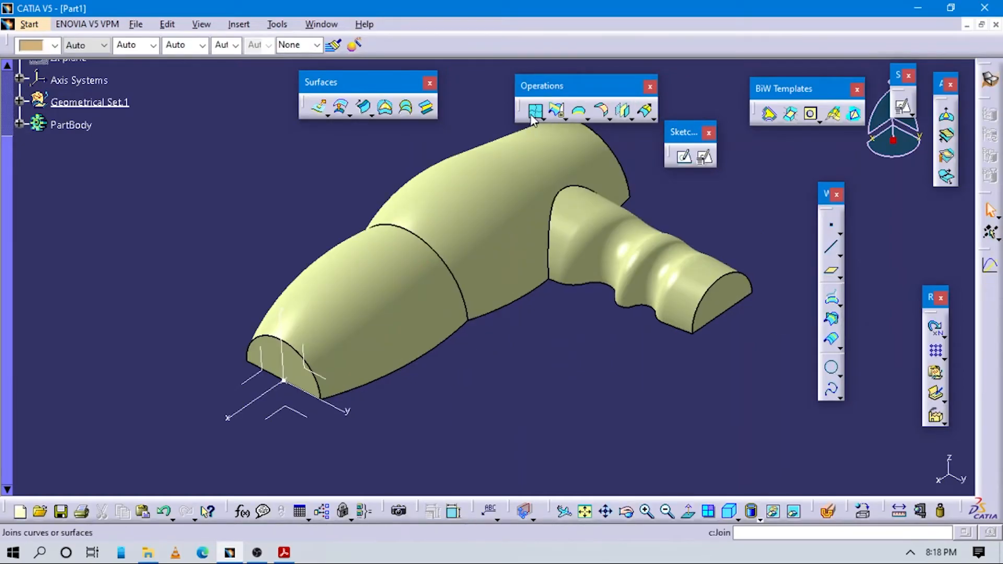
Join the trimmed body and handle surface with the fills at the front, handle-end and rear openings
click(290, 363)
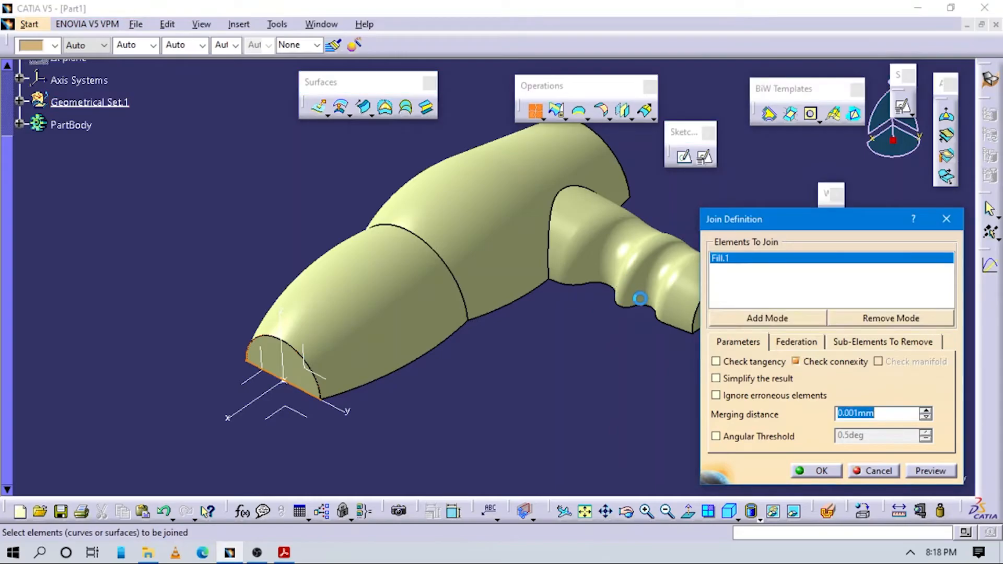
click(409, 300)
middle_drag(557, 352, 653, 355)
click(654, 355)
mouse_move(589, 213)
middle_down()
mouse_move(342, 340)
mouse_move(398, 343)
mouse_move(587, 196)
middle_up()
click(820, 471)
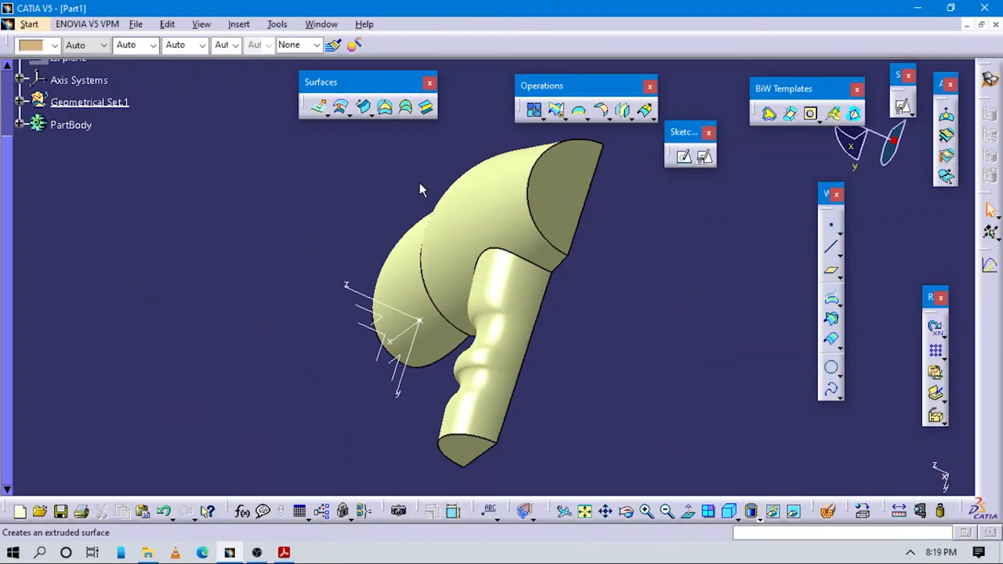
Switch to the Part Design workbench and define PartBody as the work object
click(29, 25)
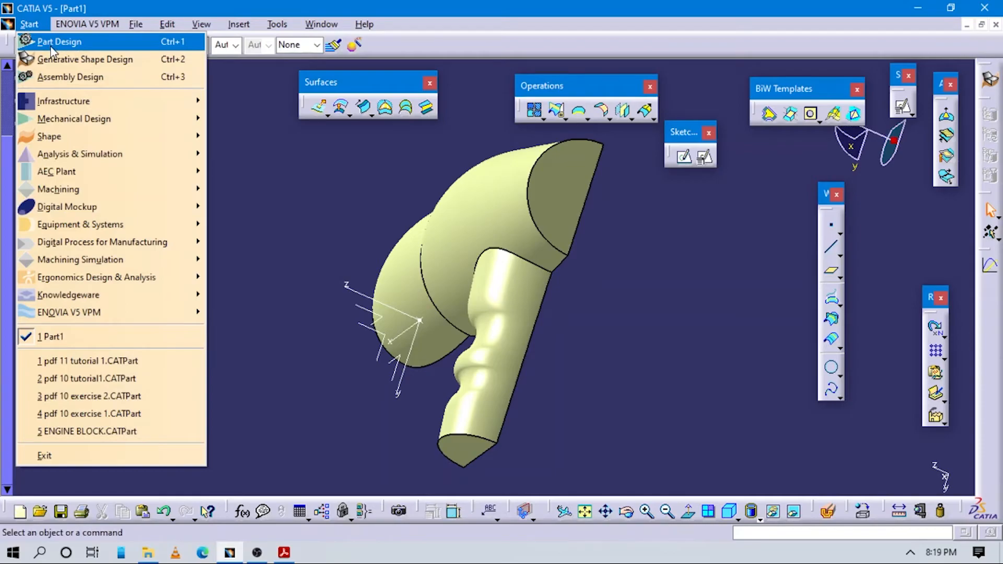
click(53, 42)
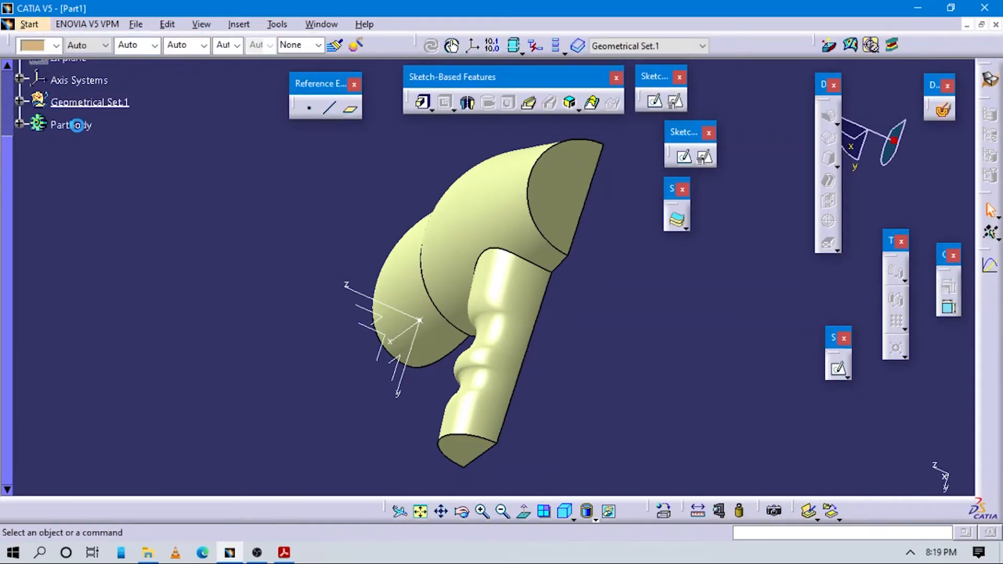
right_click(77, 125)
click(77, 126)
right_click(72, 280)
click(131, 347)
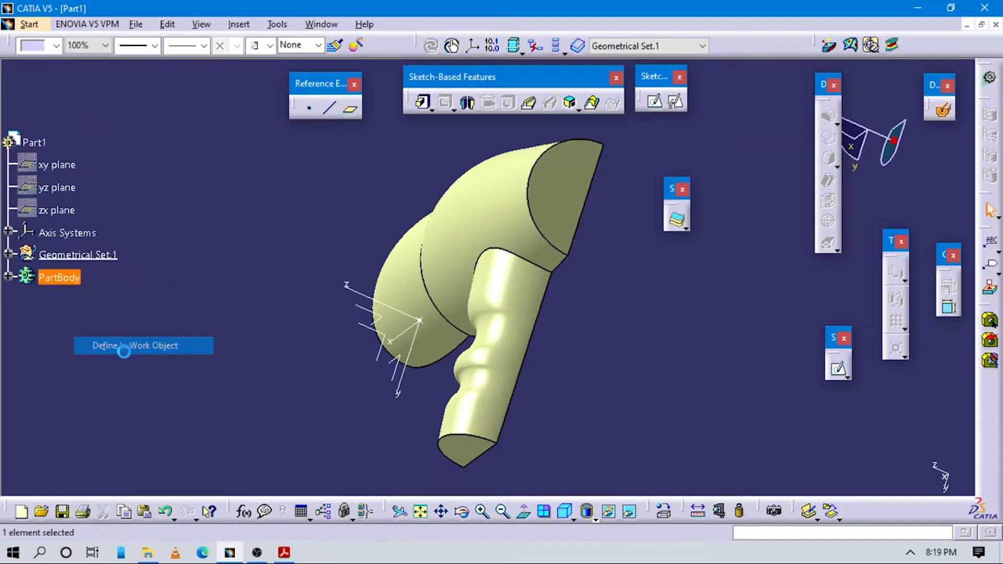
Thicken Join.1 outward with a 1 mm first offset and 0 mm second offset, checking the hair dryer cover figure in Adobe Acrobat Reader
click(565, 511)
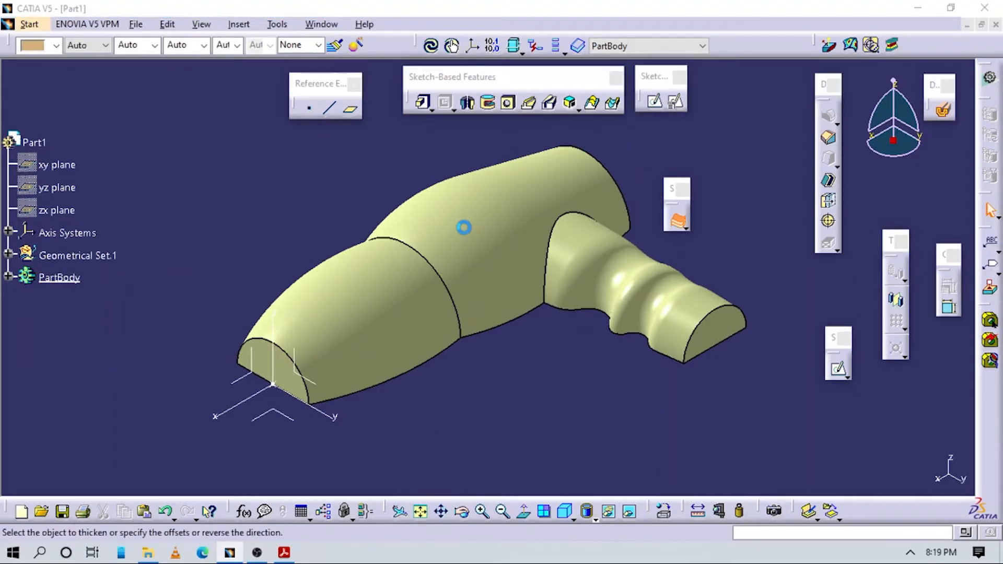
click(472, 231)
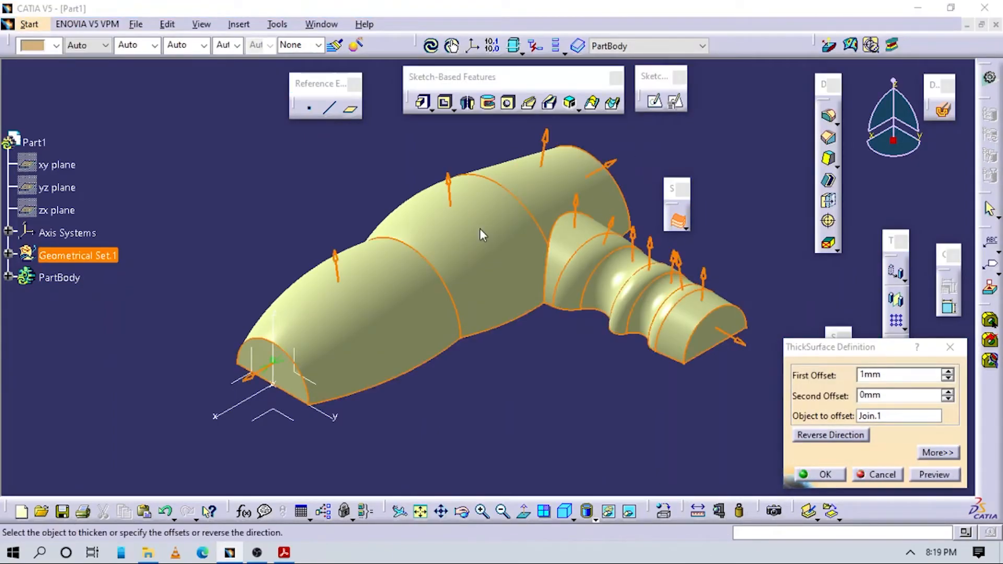
key(alt+Tab)
scroll(476, 262, up, 5)
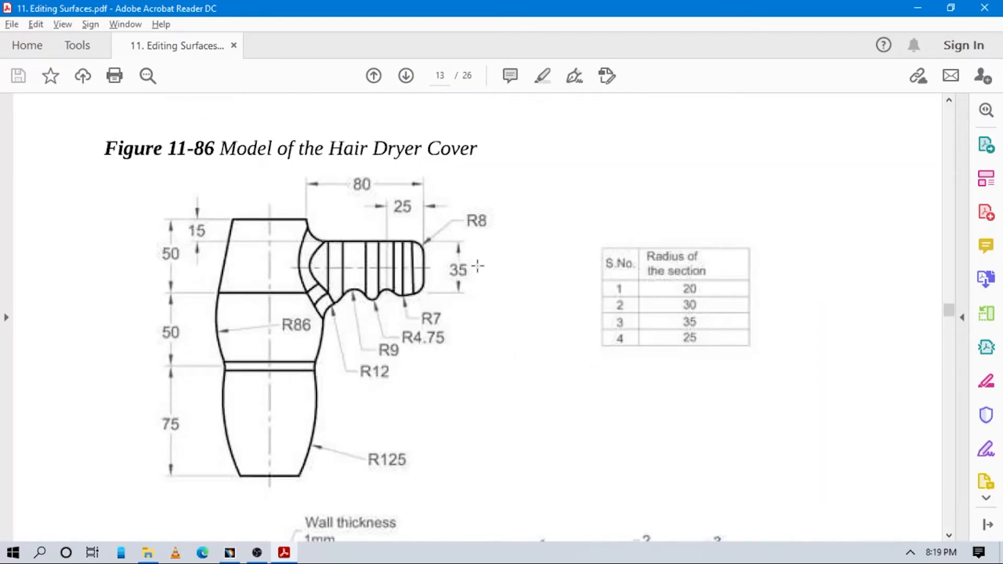
scroll(478, 266, up, 3)
scroll(486, 283, up, 10)
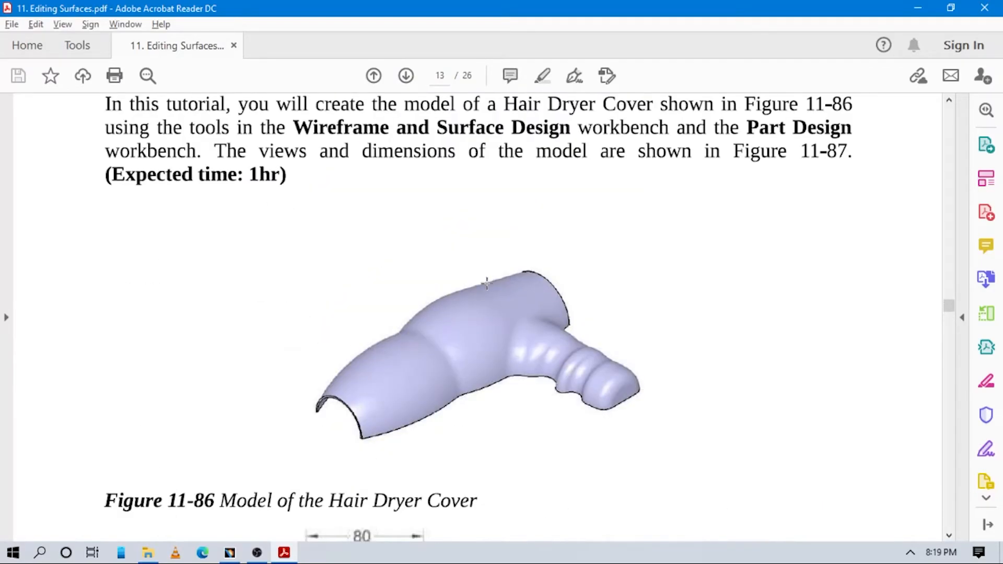
scroll(487, 284, down, 3)
scroll(487, 284, down, 12)
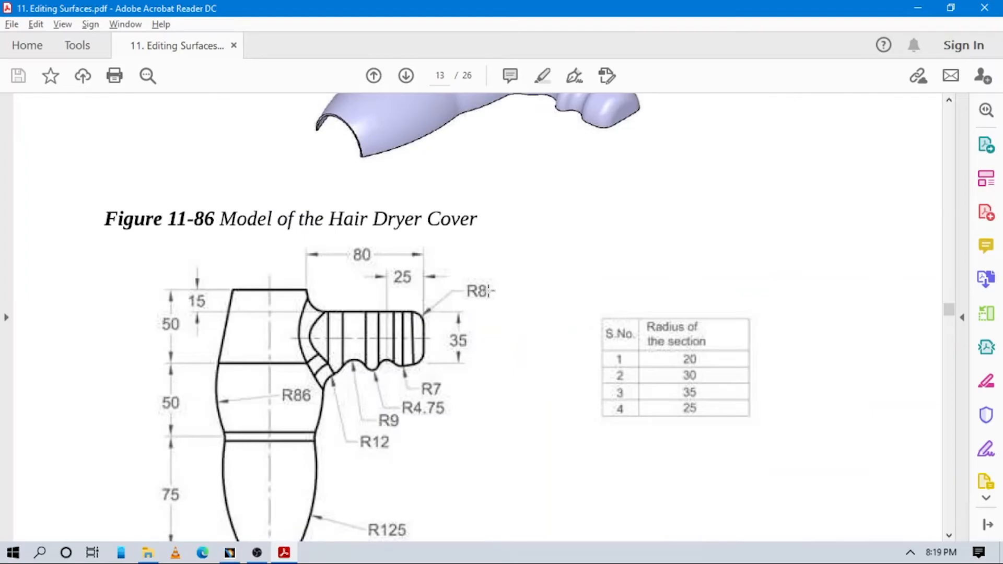
key(alt+Tab)
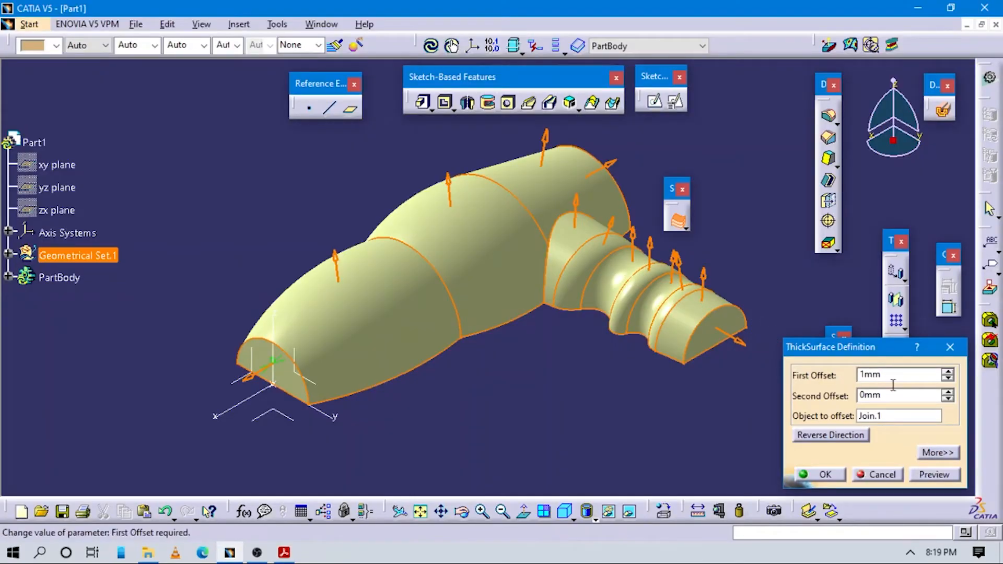
click(919, 477)
click(827, 474)
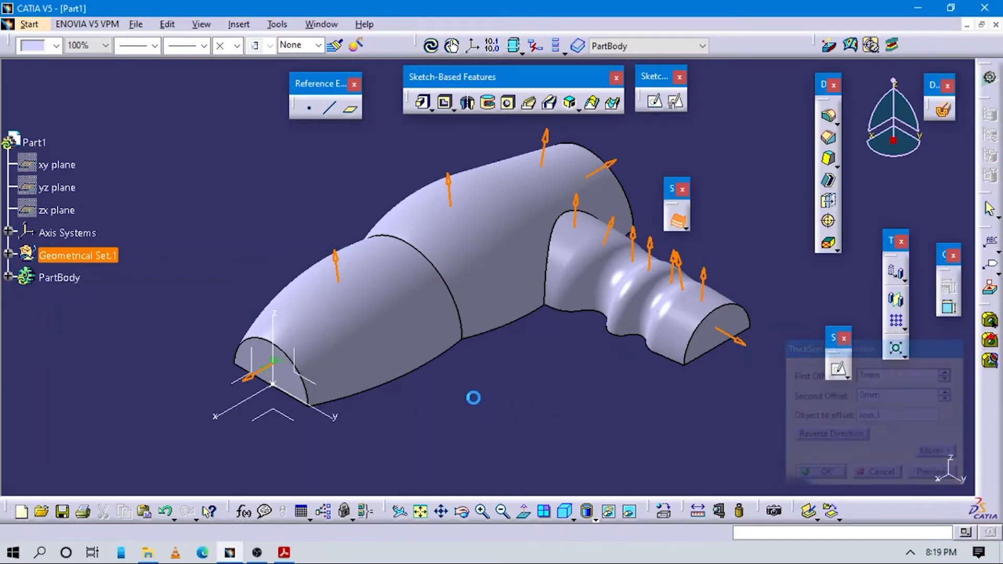
Hide all surfaces so that only the thickened solid is displayed
click(351, 242)
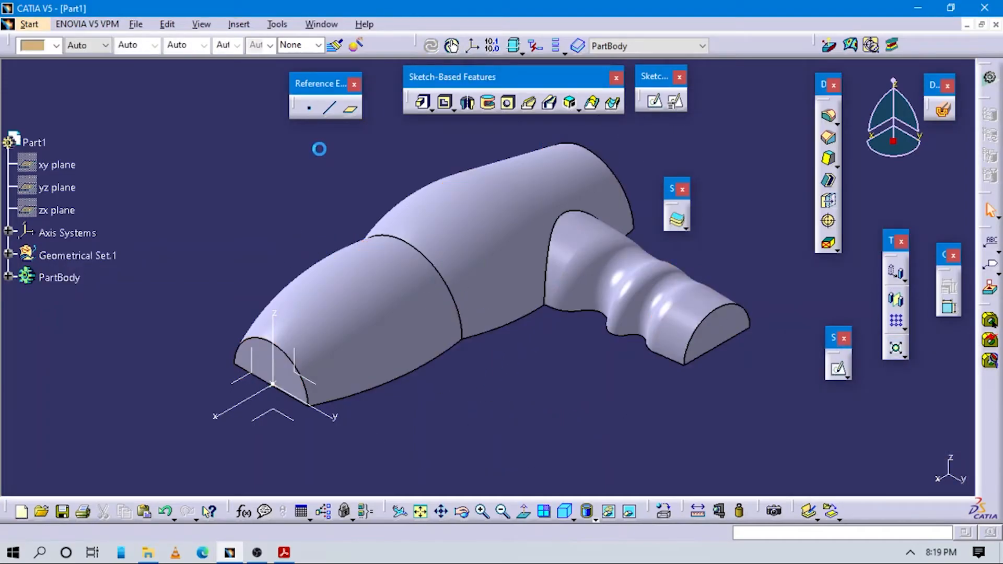
click(238, 24)
mouse_move(277, 24)
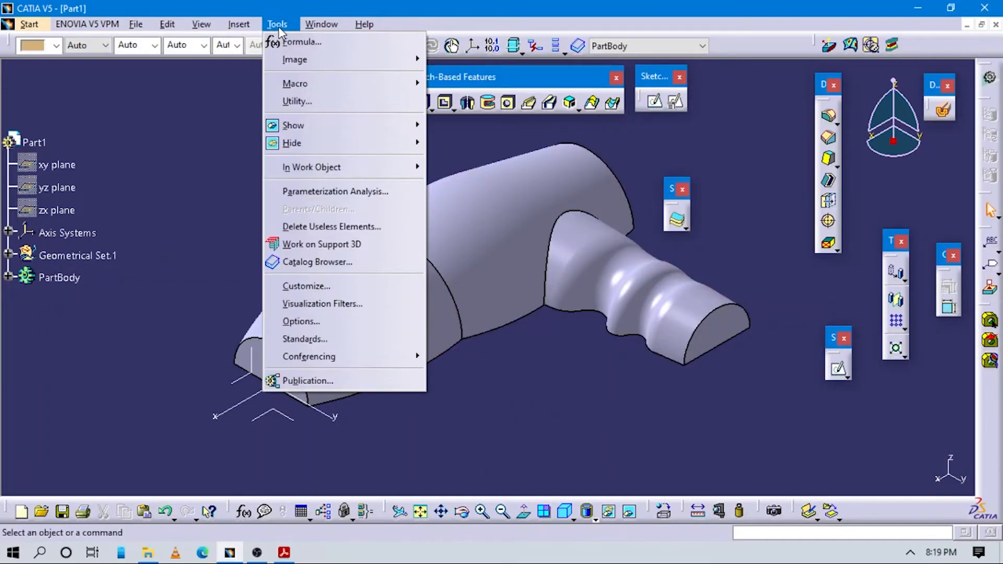
mouse_move(309, 144)
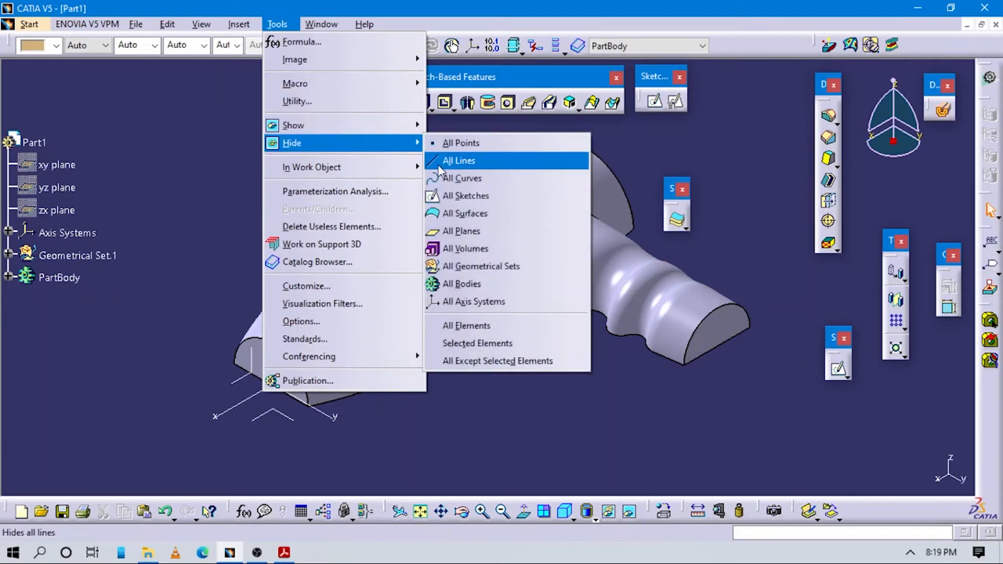
click(463, 212)
middle_drag(476, 396, 539, 343)
Examine the hair dryer cover's dimensioned views and fillet radii in the Adobe Acrobat Reader PDF and return to CATIA
key(alt+Tab)
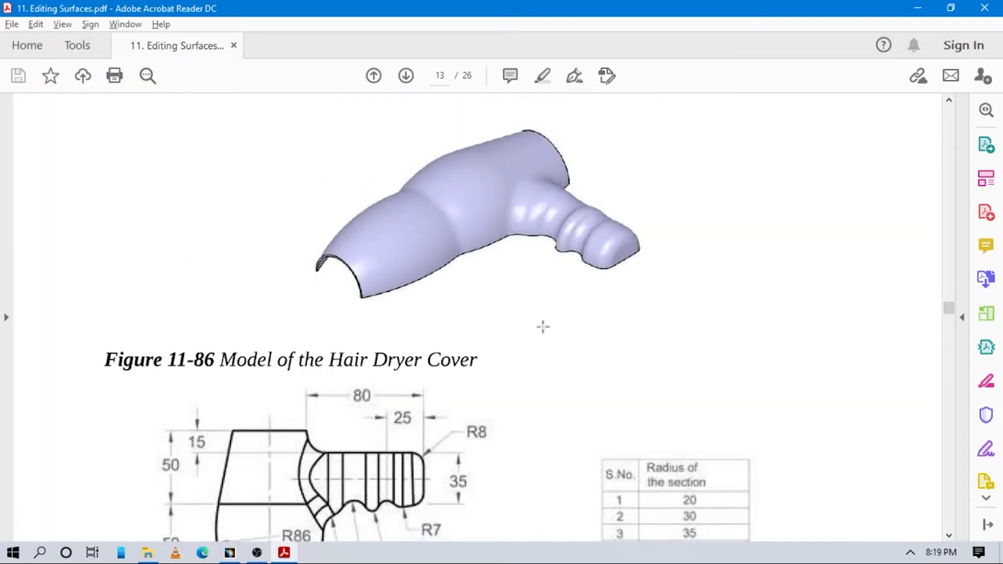
scroll(542, 327, down, 3)
scroll(443, 353, down, 5)
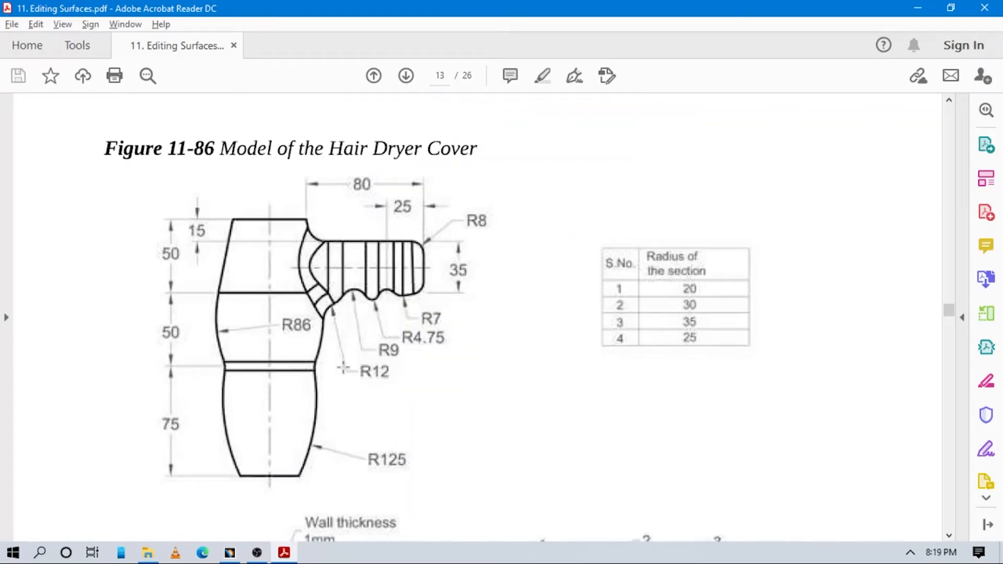
scroll(380, 389, down, 5)
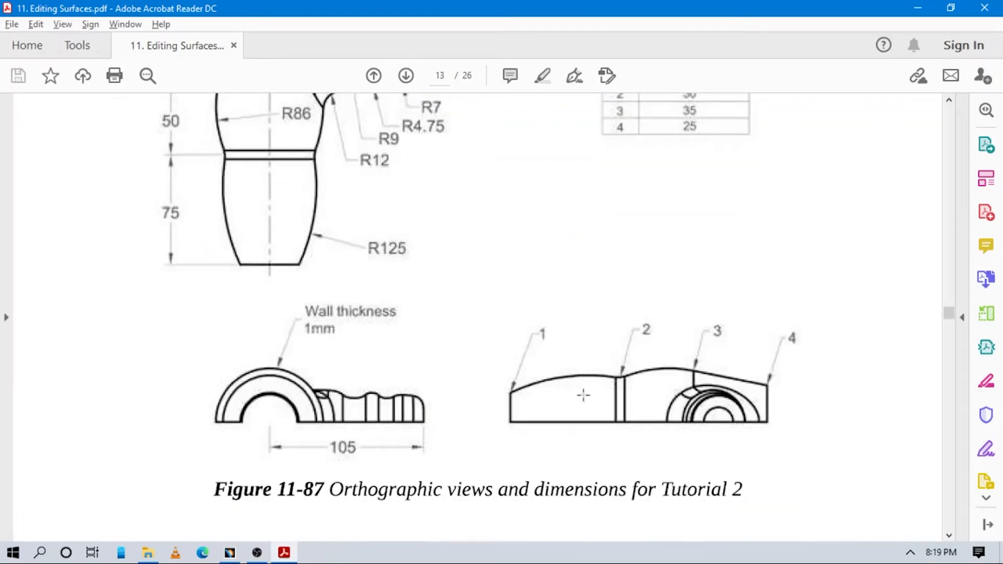
scroll(583, 395, up, 3)
scroll(653, 369, down, 1)
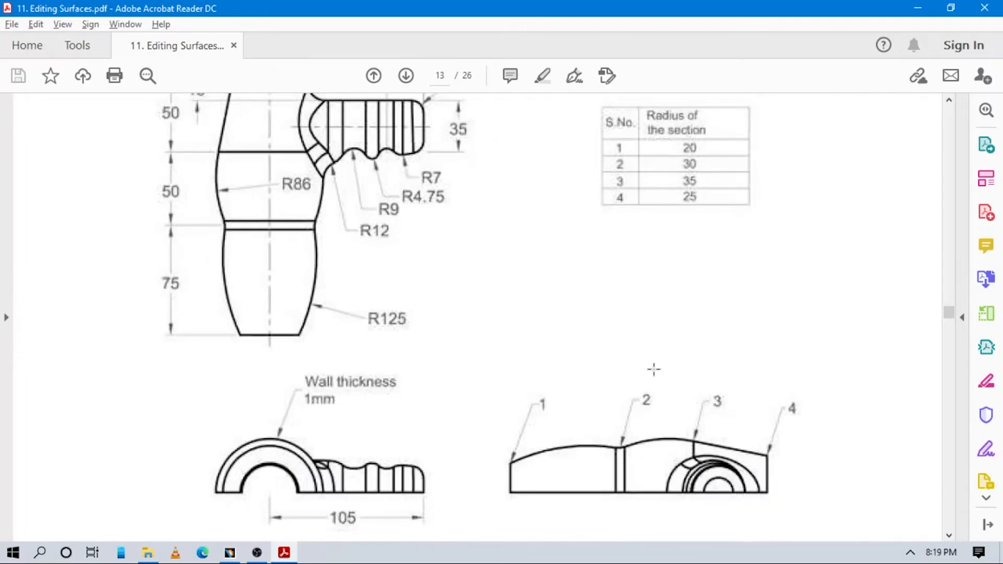
scroll(475, 409, up, 2)
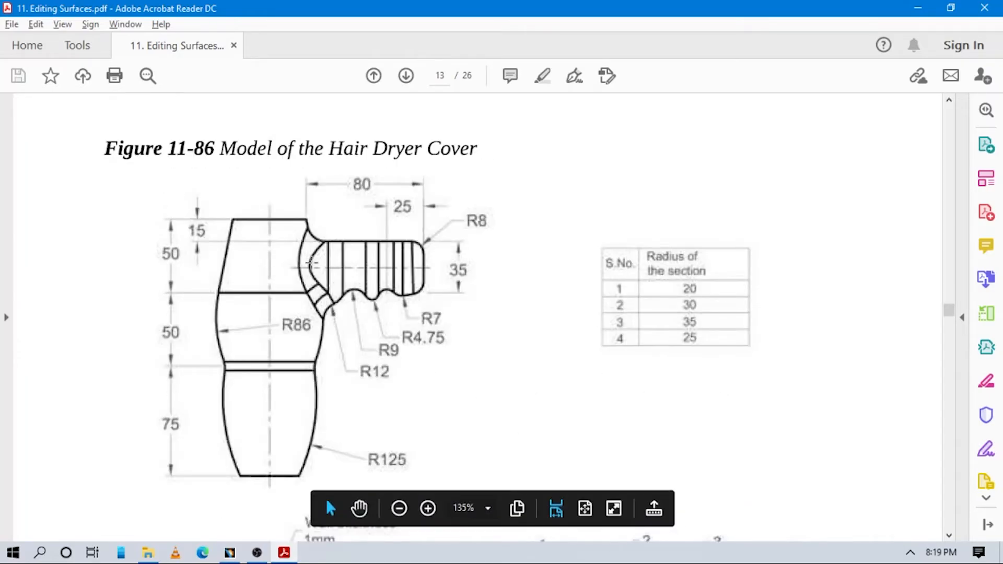
key(alt+Tab)
key(alt+Tab)
key(alt+Tab)
Apply a 12 mm Edge Fillet to the edge where the handle meets the body
middle_drag(528, 306, 396, 314)
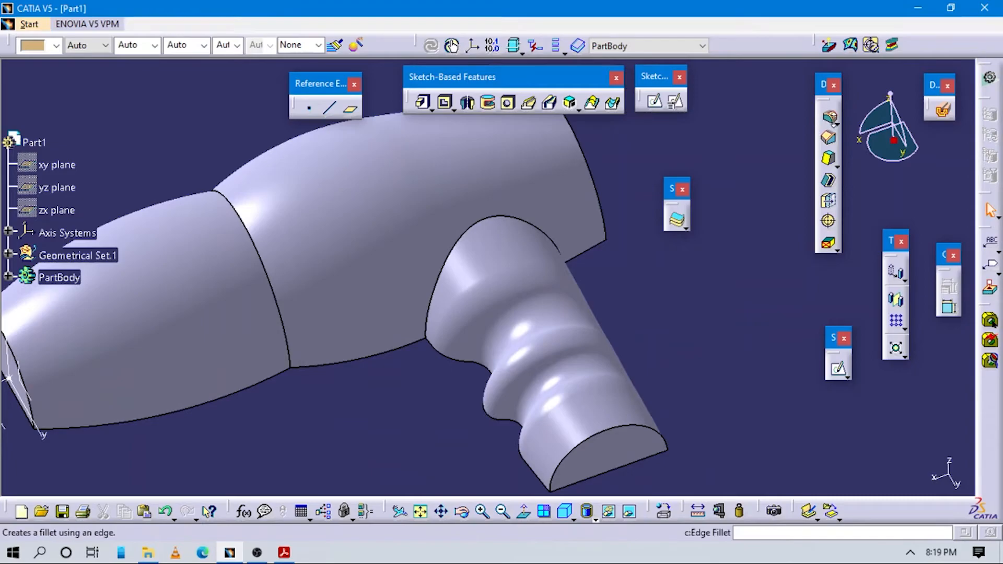
click(837, 125)
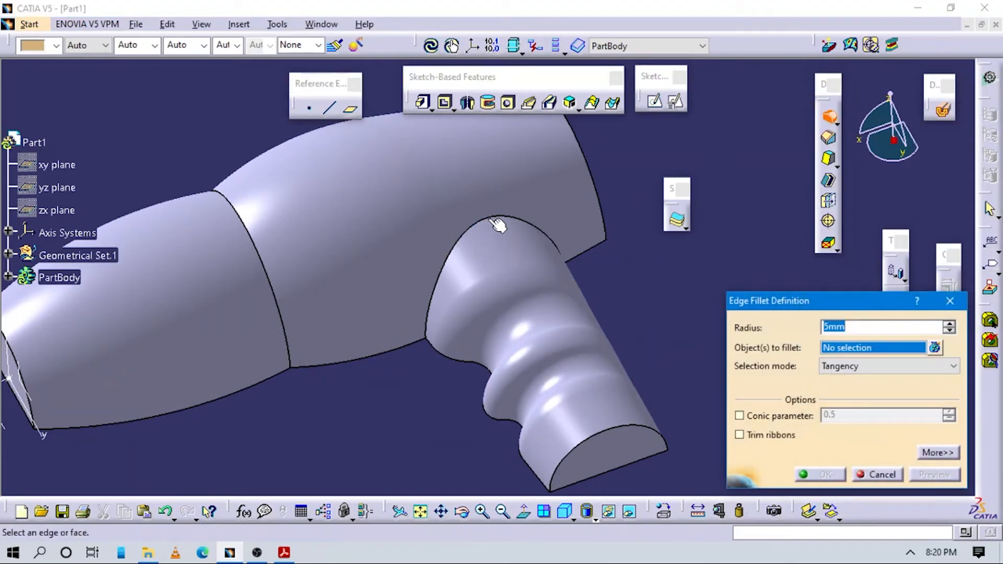
click(494, 219)
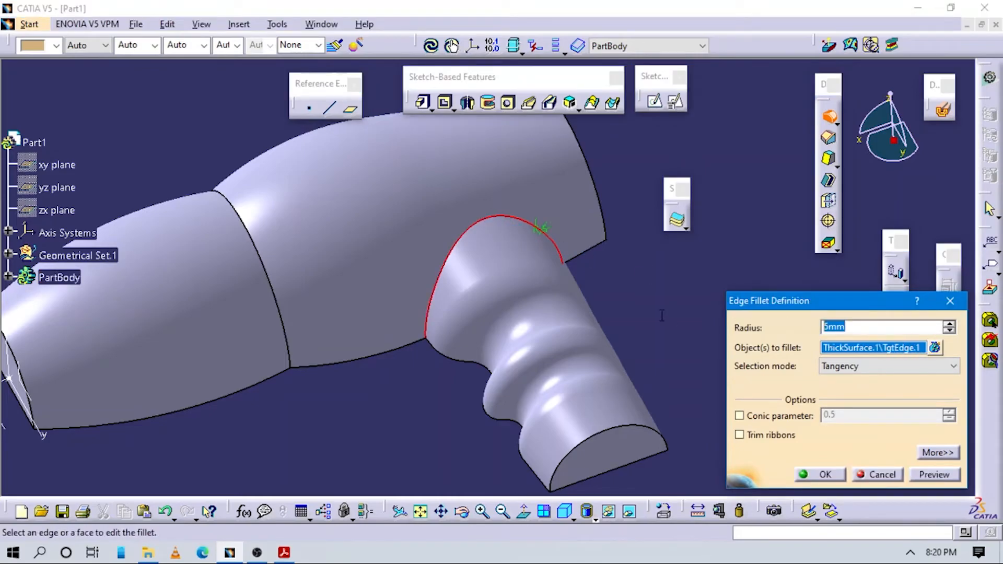
key(Return)
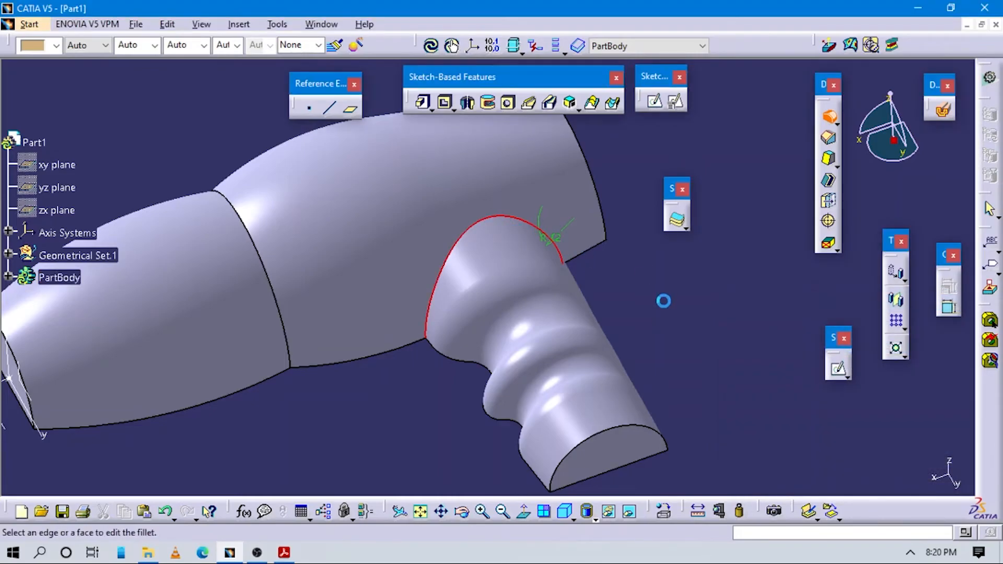
middle_drag(405, 389, 472, 345)
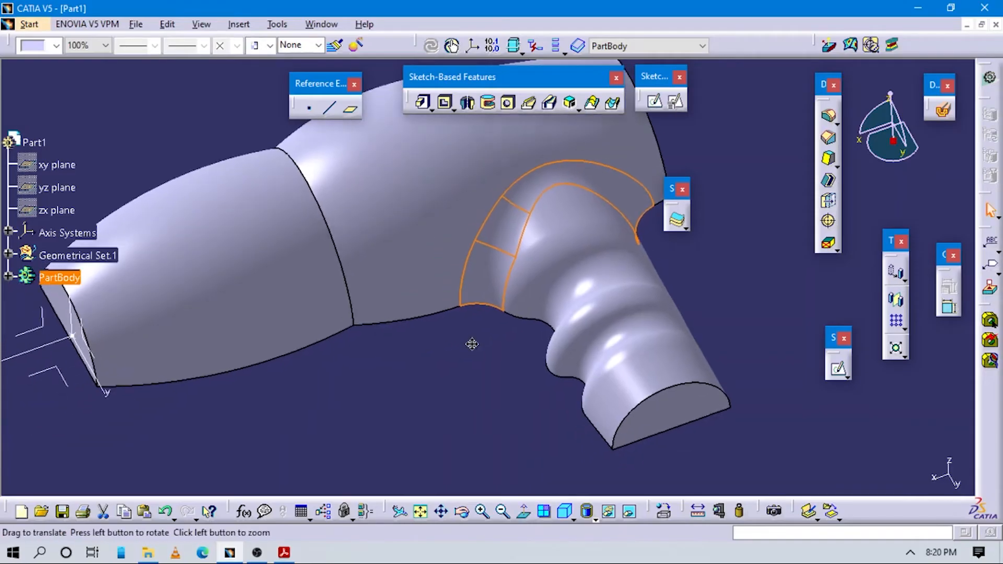
Check the end radius in the PDF drawing, try an 8 mm Edge Fillet on the curved edge at the handle's end, and undo it
key(alt+Tab)
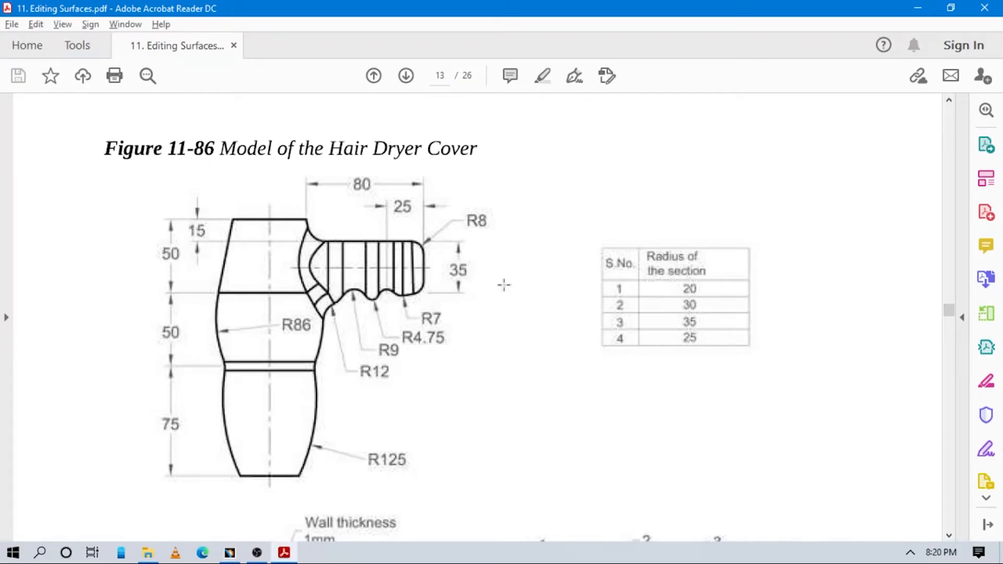
key(alt+Tab)
click(829, 115)
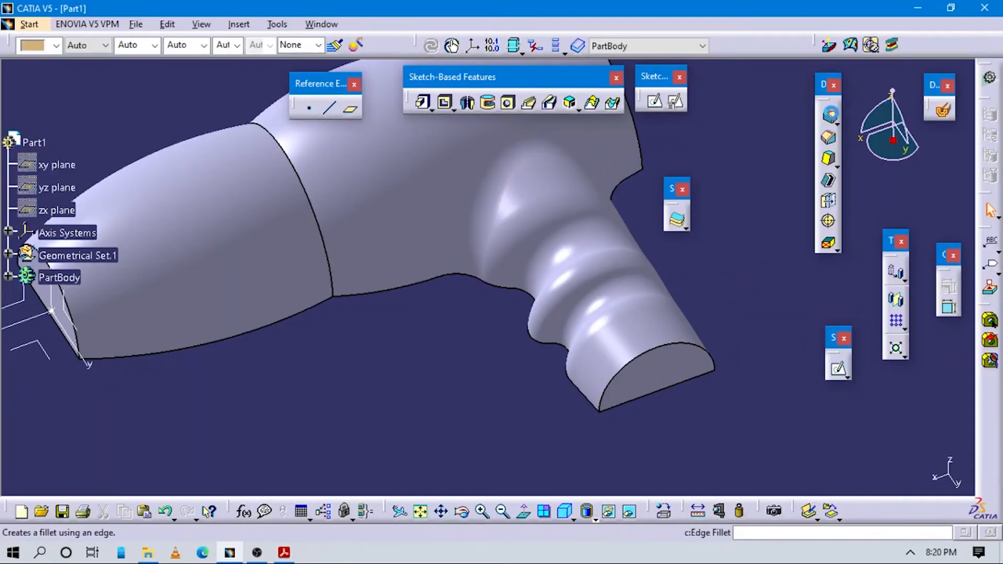
click(661, 347)
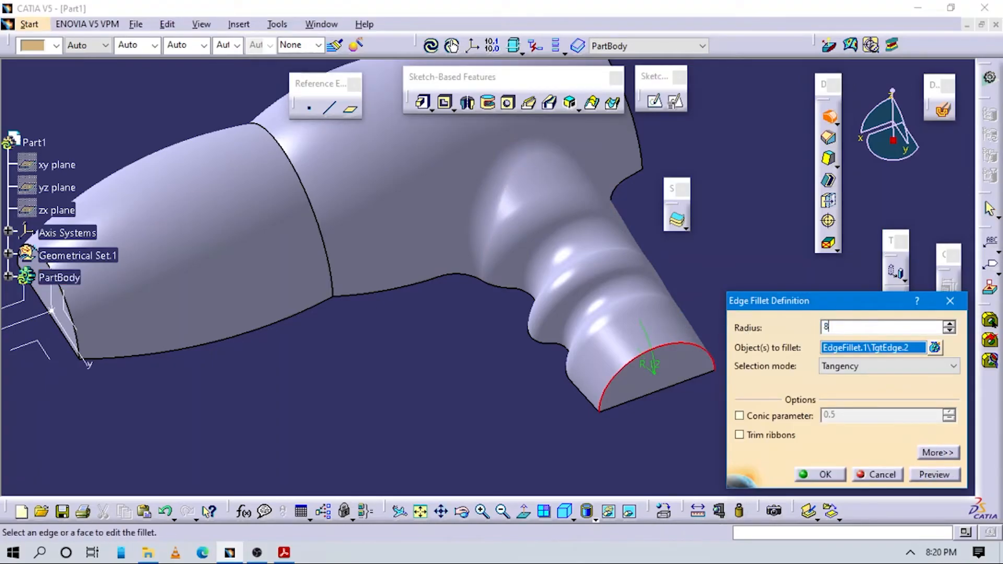
key(Return)
middle_drag(616, 390, 555, 385)
key(ctrl+z)
middle_drag(483, 365, 661, 390)
middle_drag(519, 342, 431, 340)
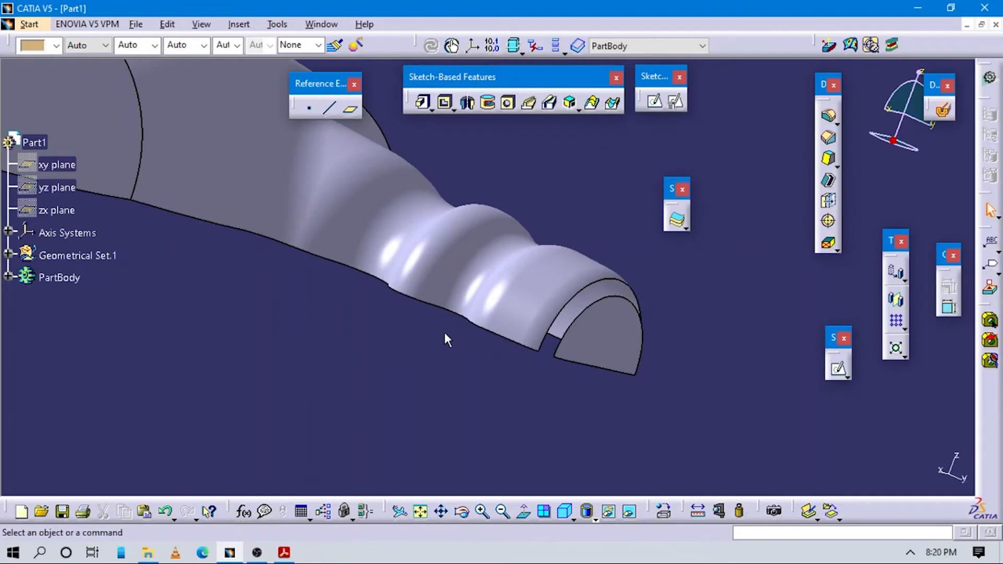
mouse_move(376, 228)
middle_down()
mouse_move(413, 331)
mouse_move(533, 299)
mouse_move(433, 281)
mouse_move(470, 190)
mouse_move(425, 331)
mouse_move(476, 212)
middle_up()
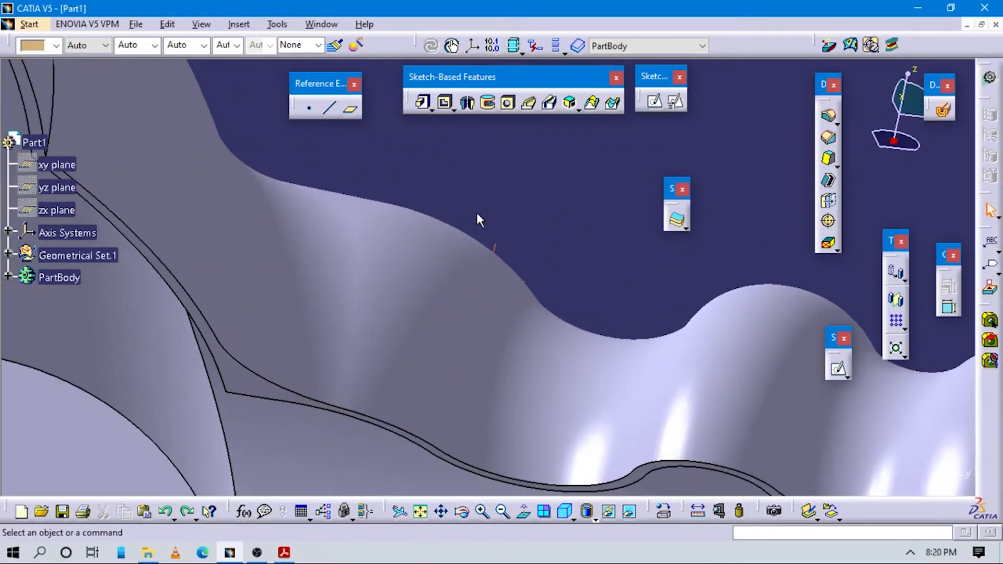
middle_drag(266, 299, 321, 392)
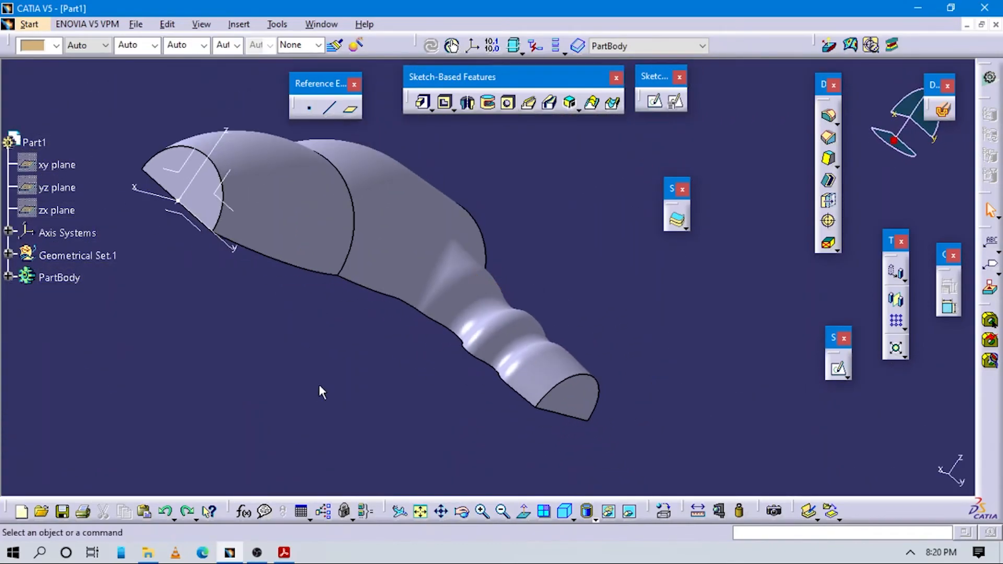
Deactivate the ThickSurface.1 feature in PartBody
click(78, 323)
right_click(78, 323)
click(100, 372)
right_click(75, 321)
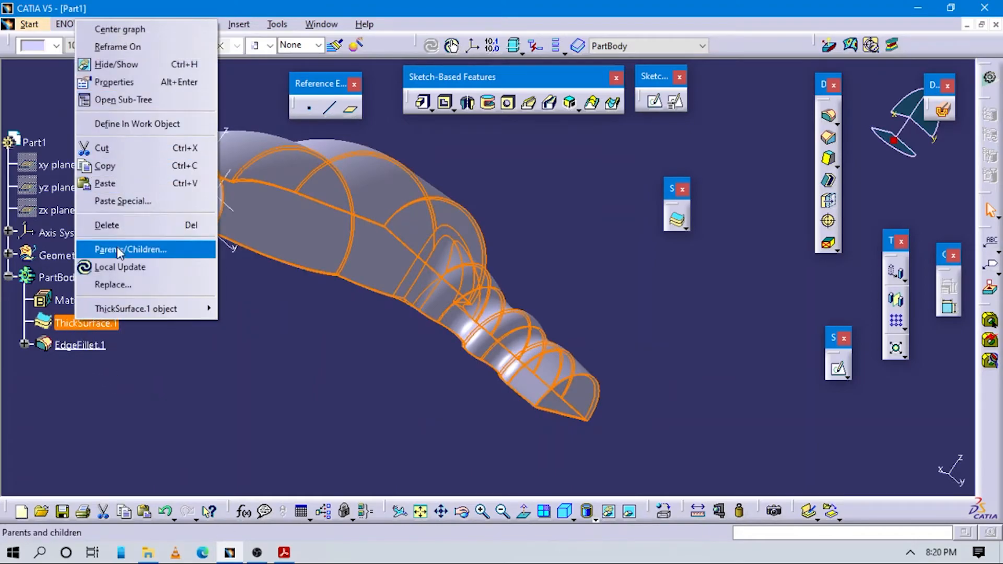
click(147, 308)
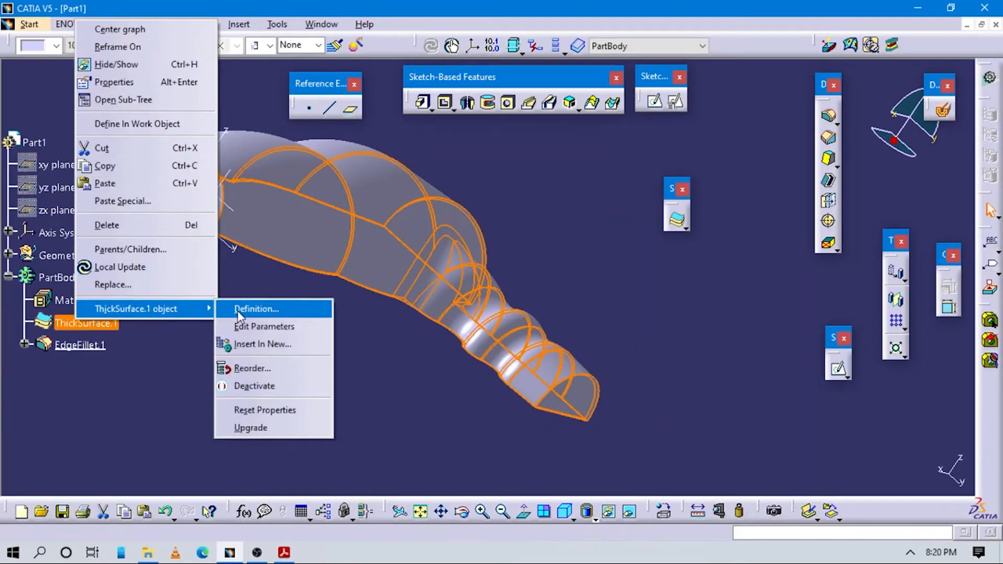
click(256, 385)
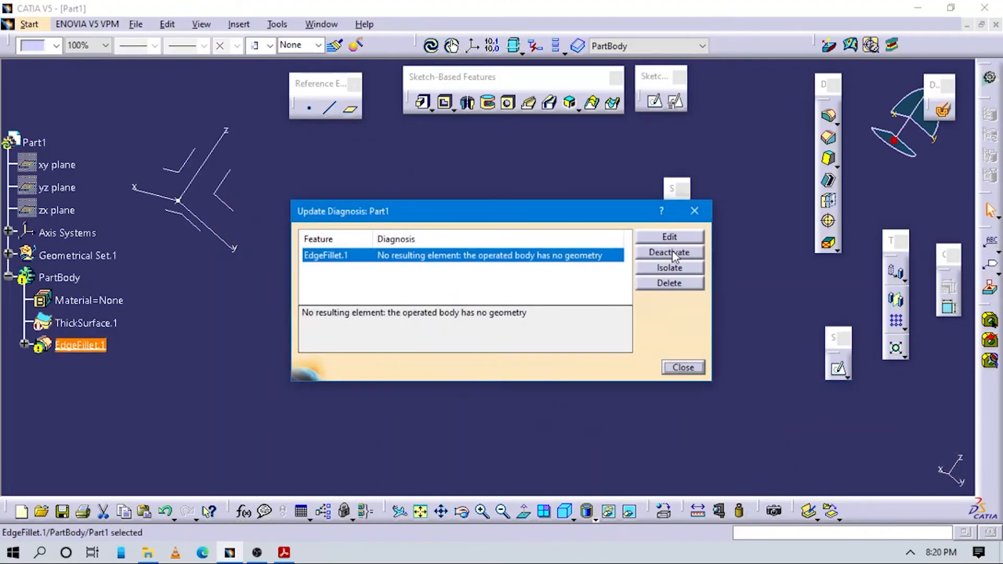
Delete EdgeFillet.1 and the deactivated ThickSurface.1, and undo these changes to restore the solid
click(673, 284)
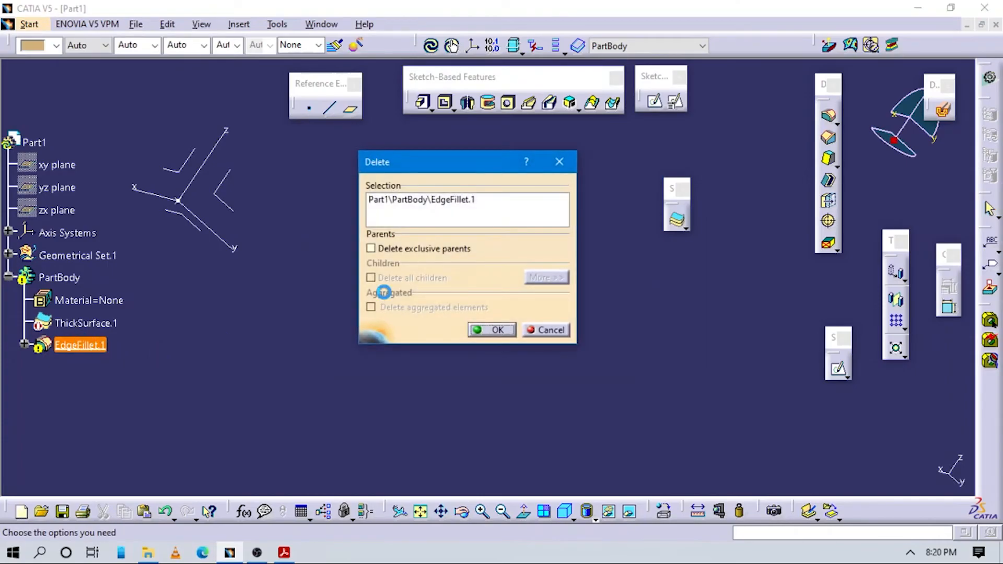
click(490, 330)
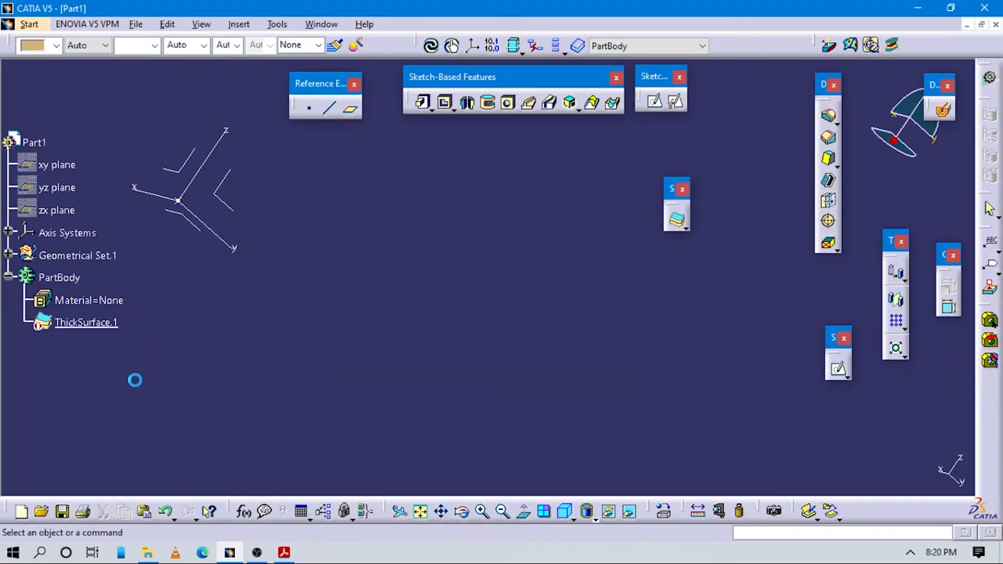
click(86, 324)
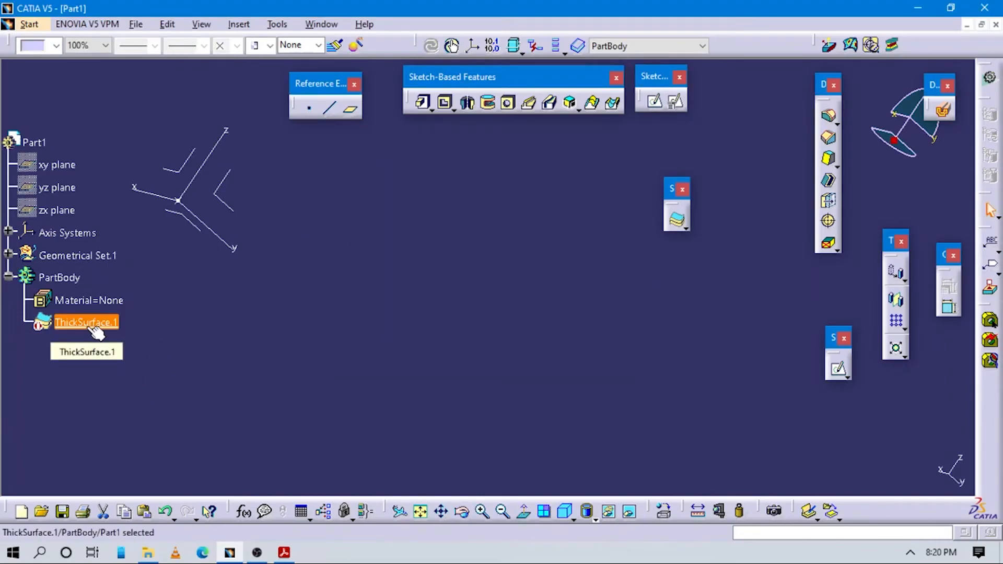
key(Delete)
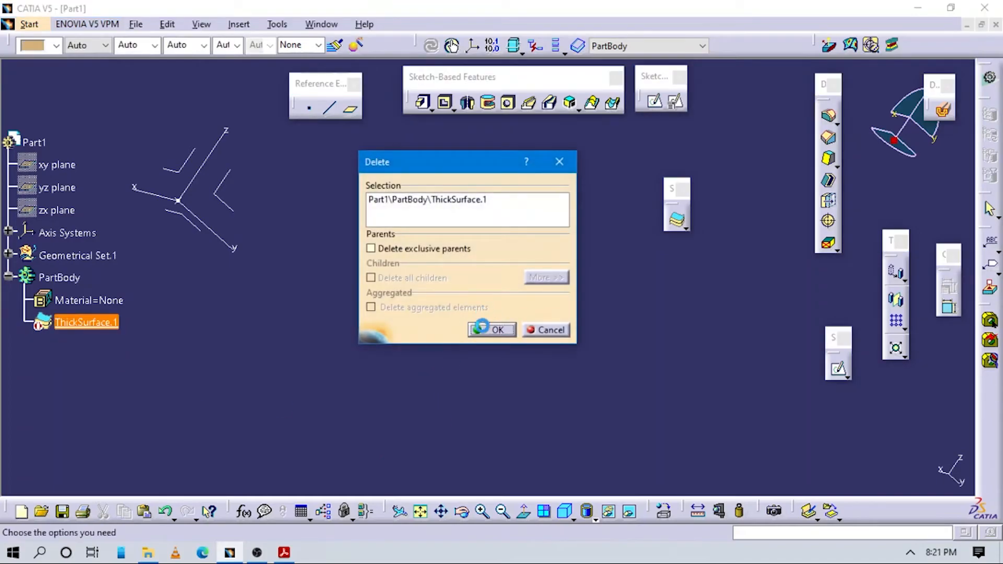
click(490, 329)
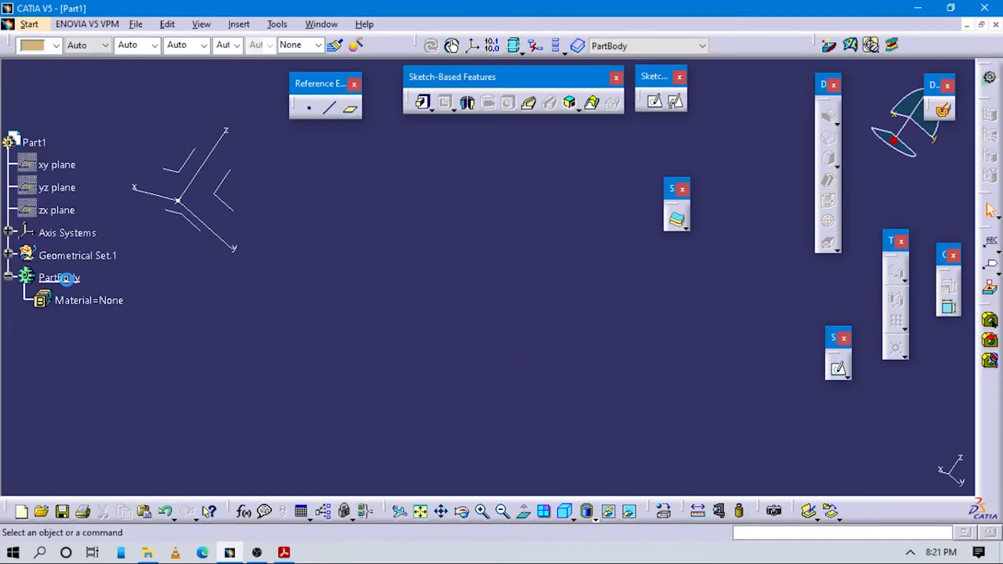
click(420, 511)
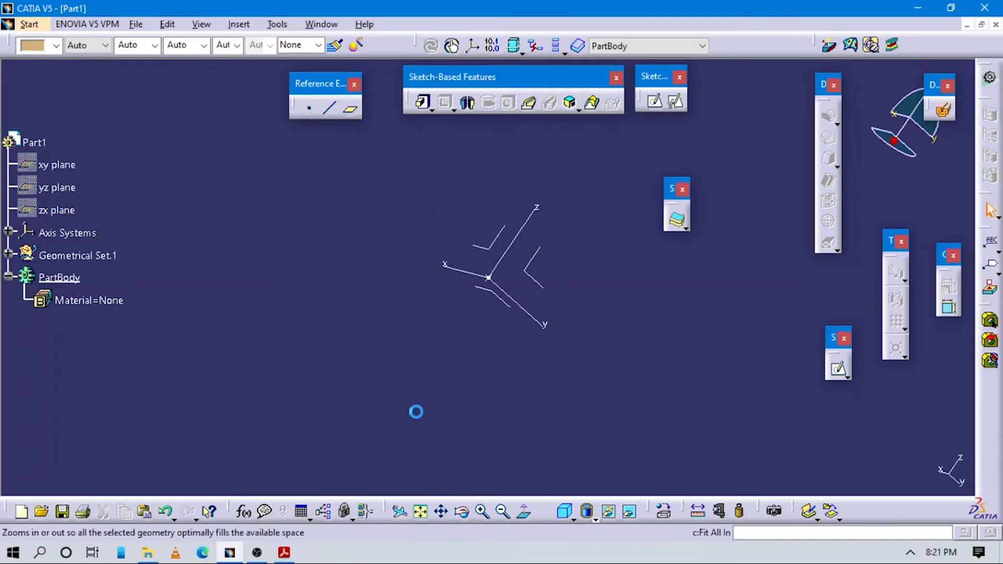
key(ctrl+z)
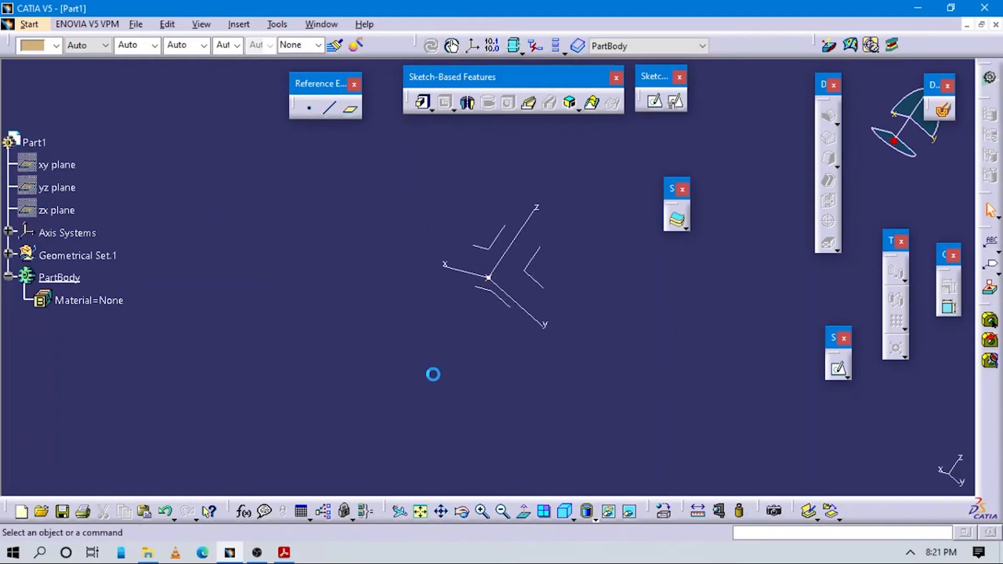
key(ctrl+y)
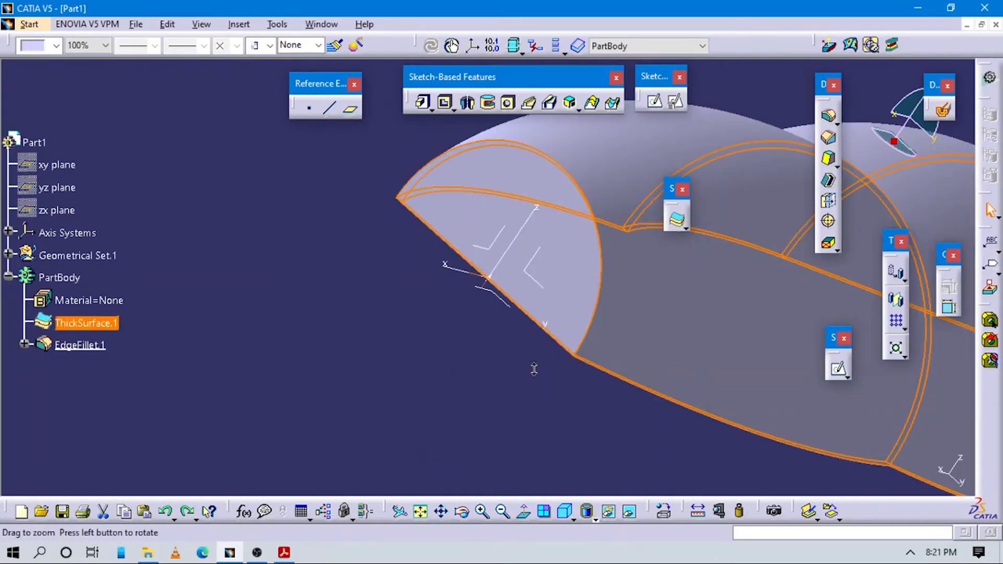
Delete EdgeFillet.1 and ThickSurface.1 from PartBody and set the view to isometric
click(96, 347)
key(Delete)
click(508, 323)
click(89, 322)
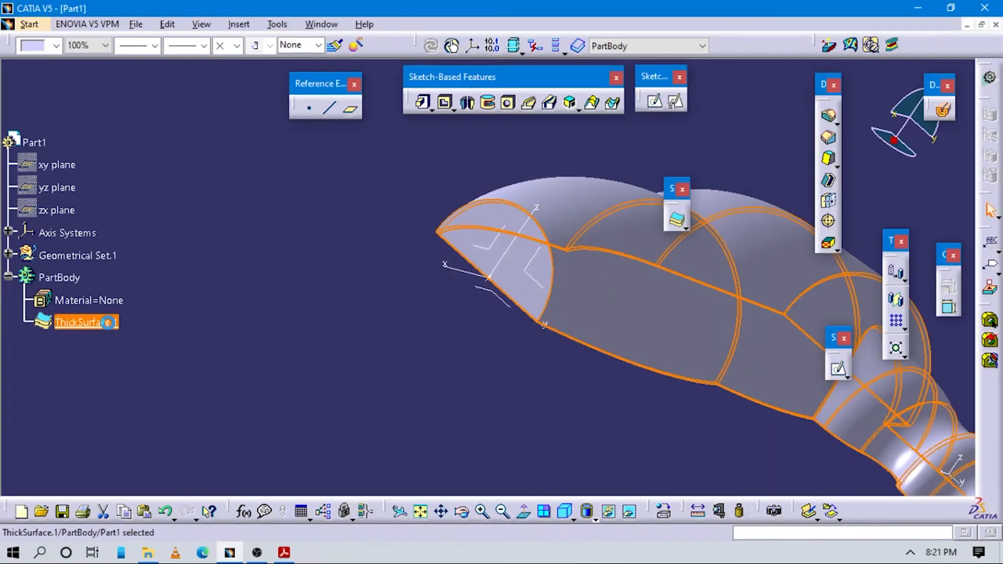
key(Delete)
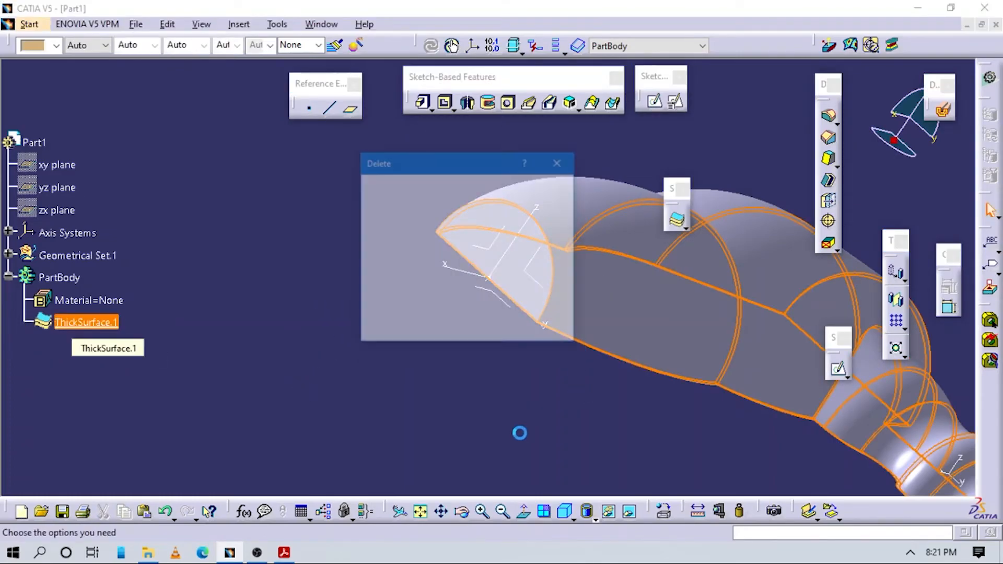
click(492, 333)
middle_drag(656, 378, 408, 293)
click(565, 511)
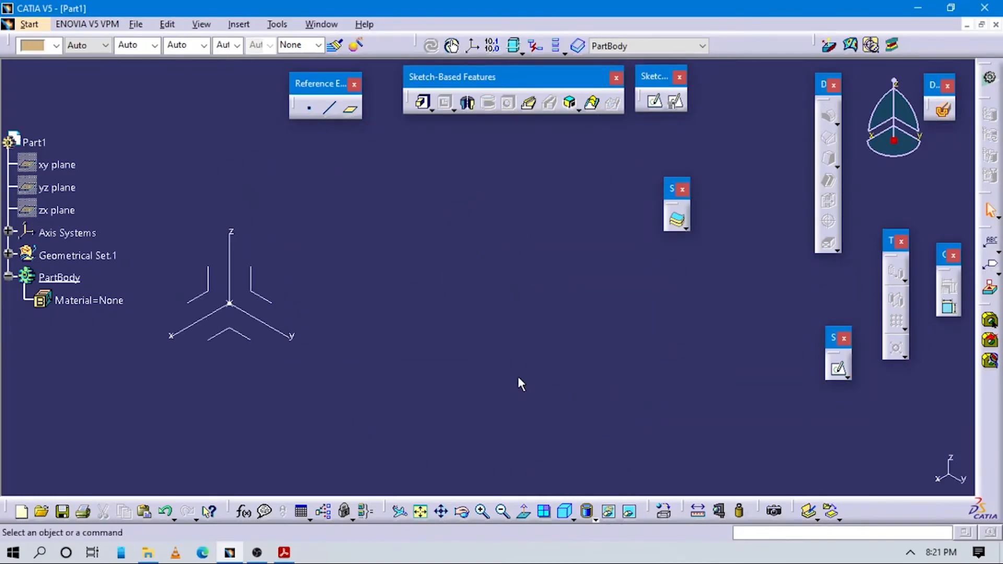
Define Geometrical Set.1 as the work object and show the hidden Join.1 surface
right_click(89, 259)
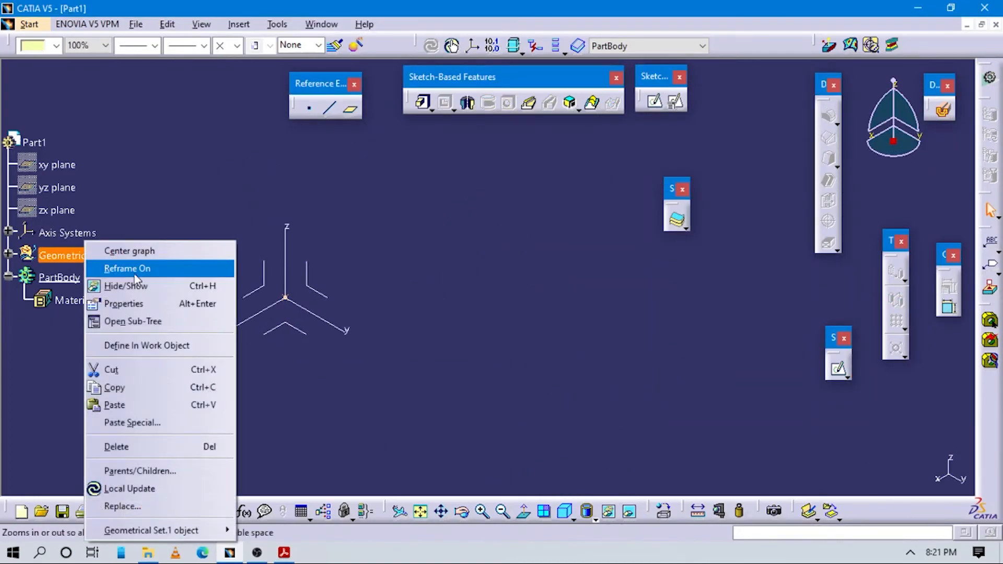
click(173, 345)
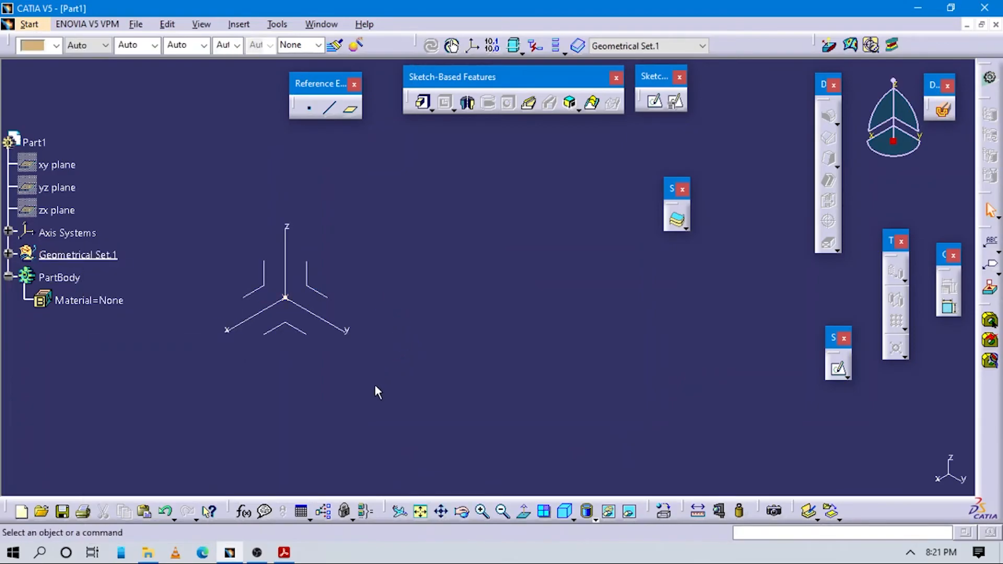
middle_drag(381, 359, 582, 333)
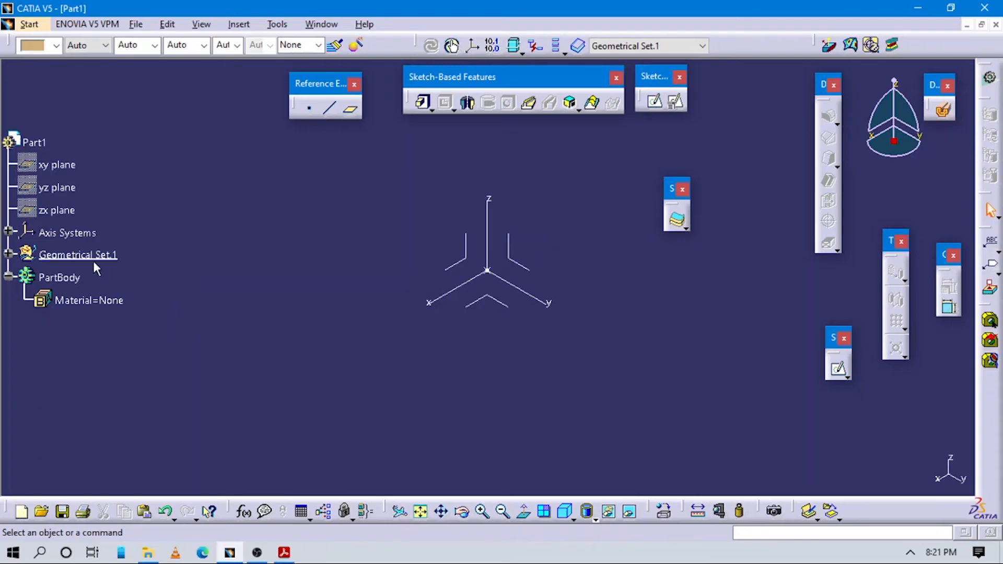
click(9, 254)
scroll(102, 320, down, 6)
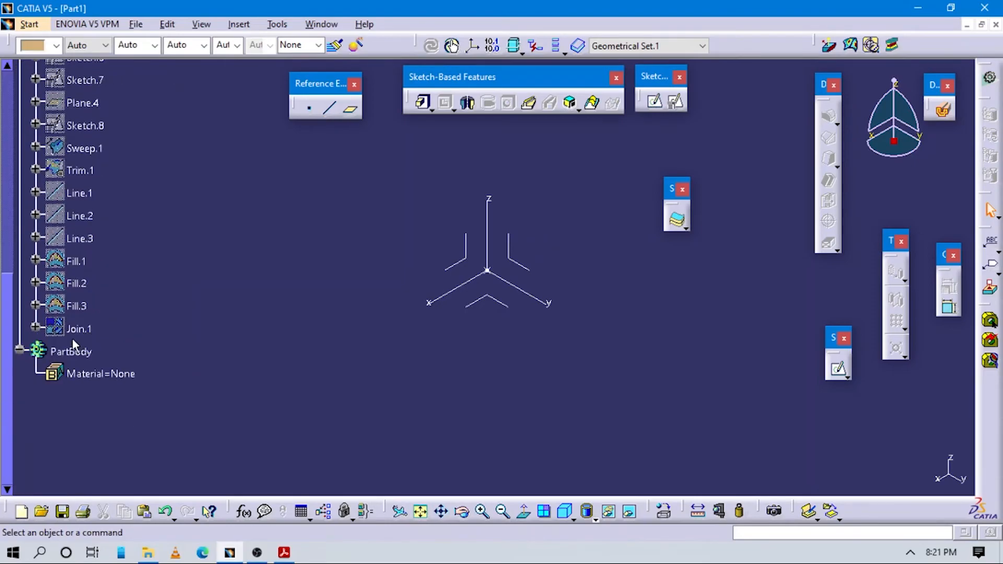
right_click(87, 329)
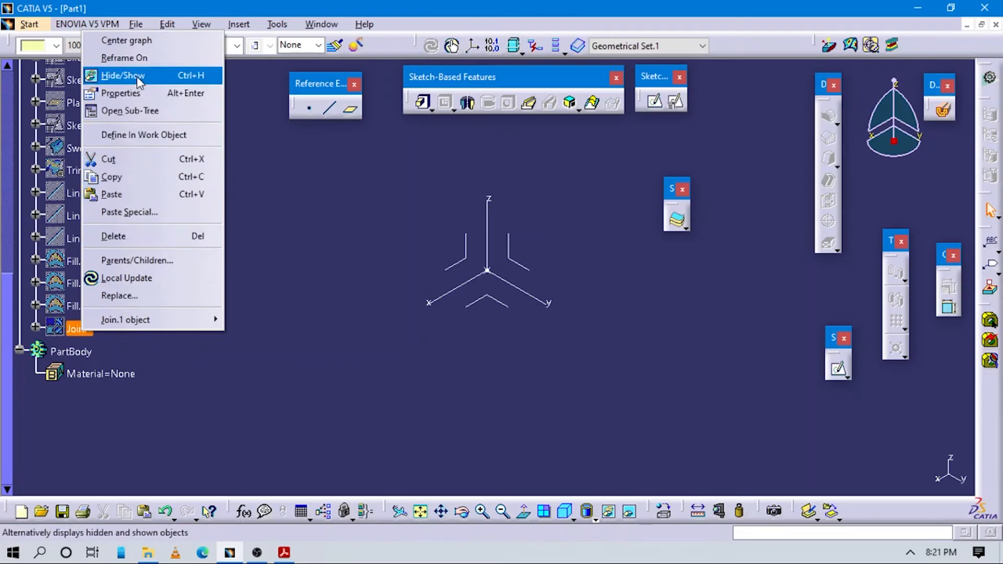
click(121, 76)
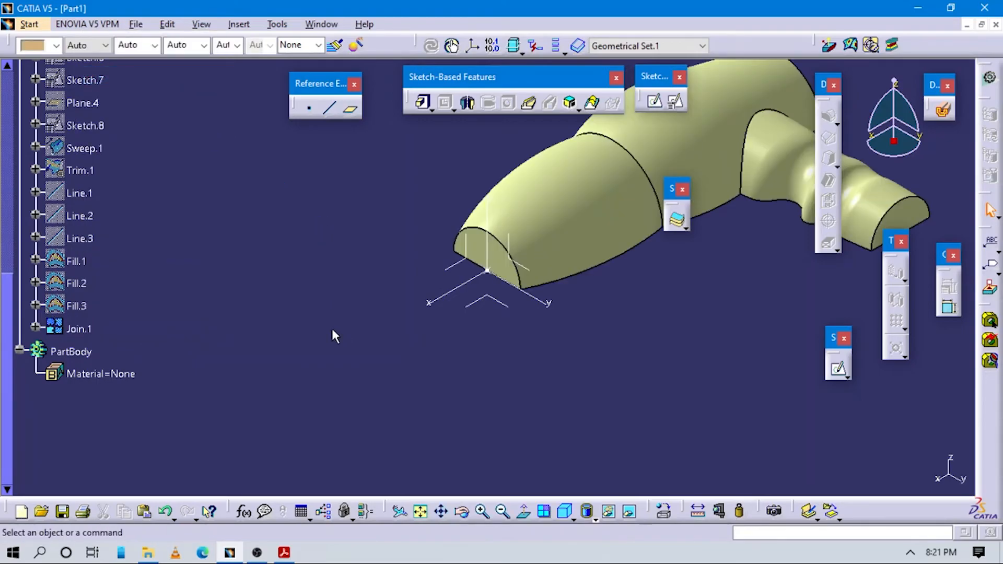
Switch to the Generative Shape Design workbench and inspect the joined surface from above and below
click(29, 24)
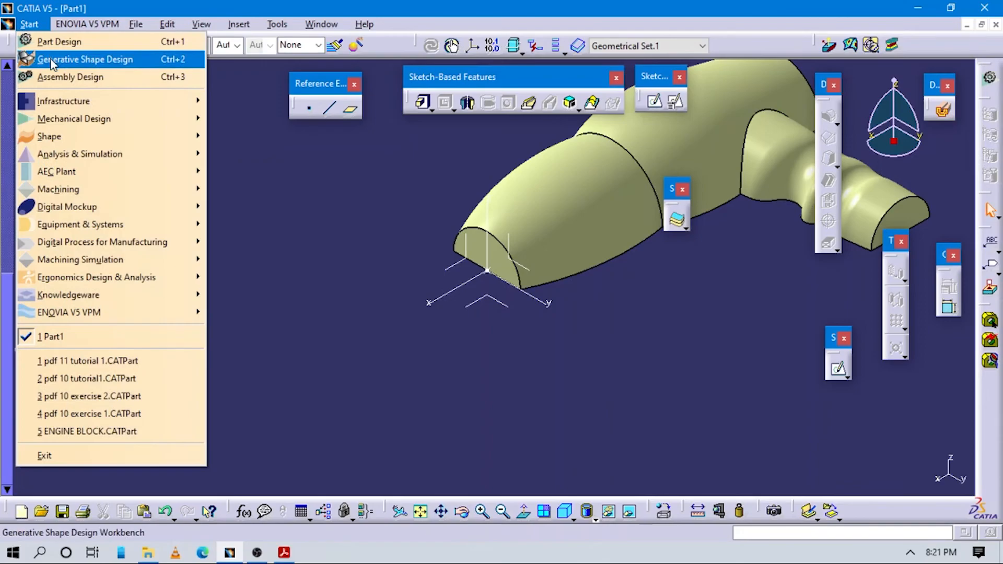
click(78, 58)
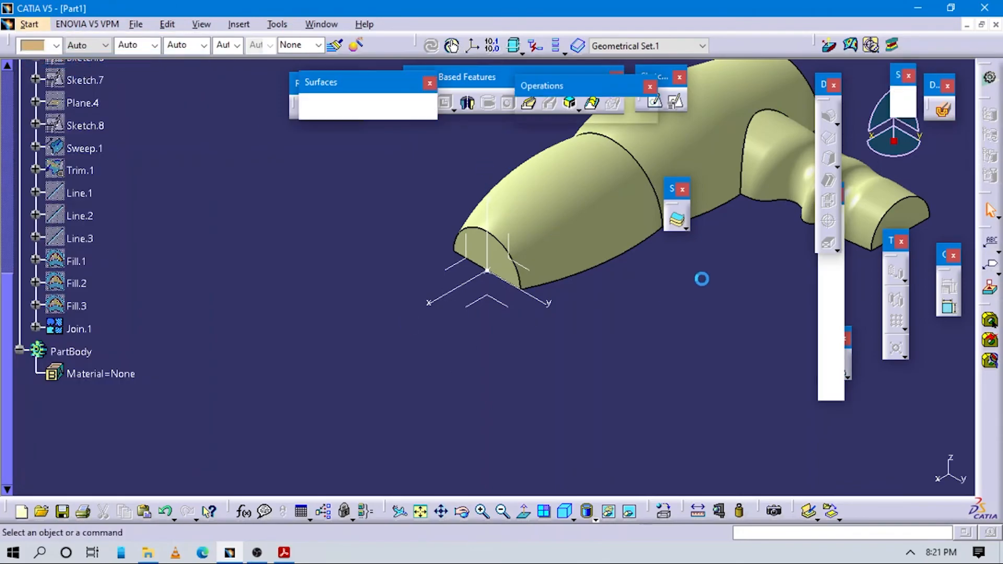
middle_drag(721, 272, 577, 386)
middle_drag(632, 325, 521, 325)
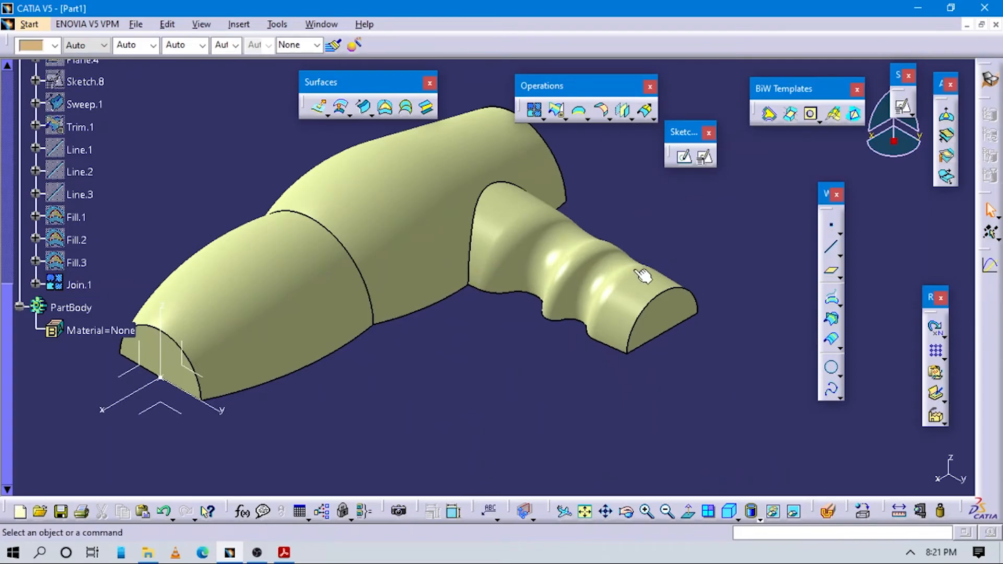
middle_drag(433, 351, 329, 205)
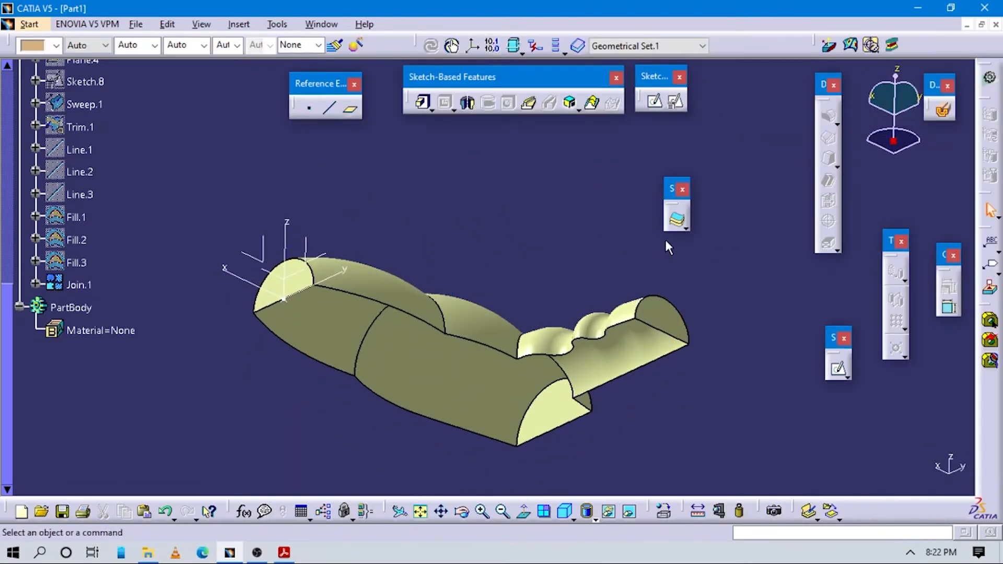
Create a solid from Join.1 with the Close Surface command
click(684, 228)
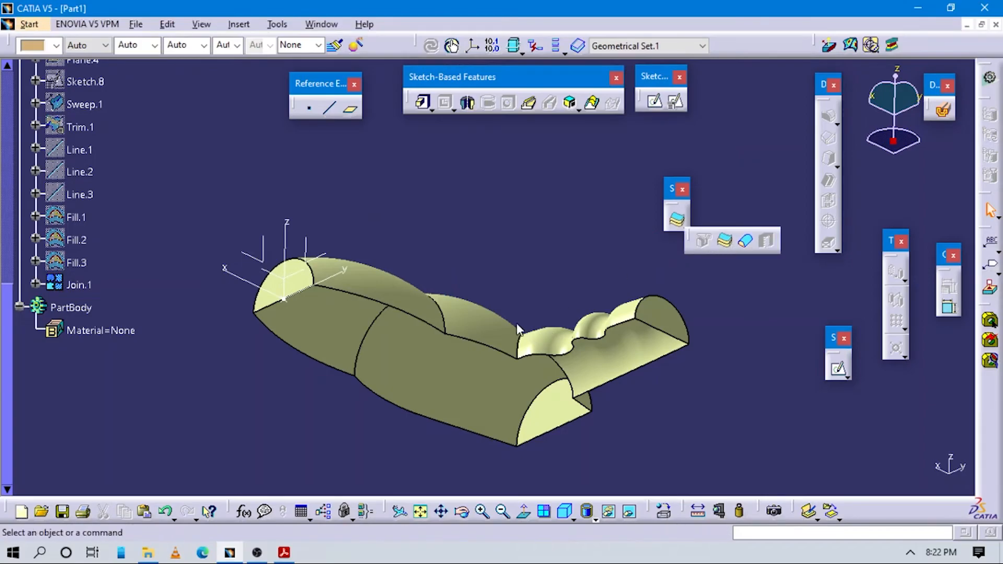
click(610, 309)
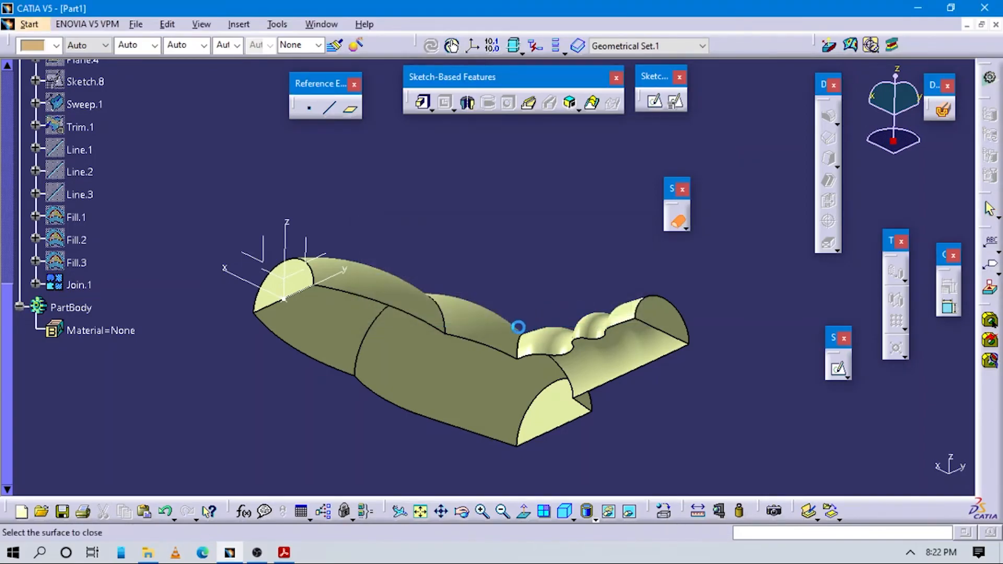
click(530, 346)
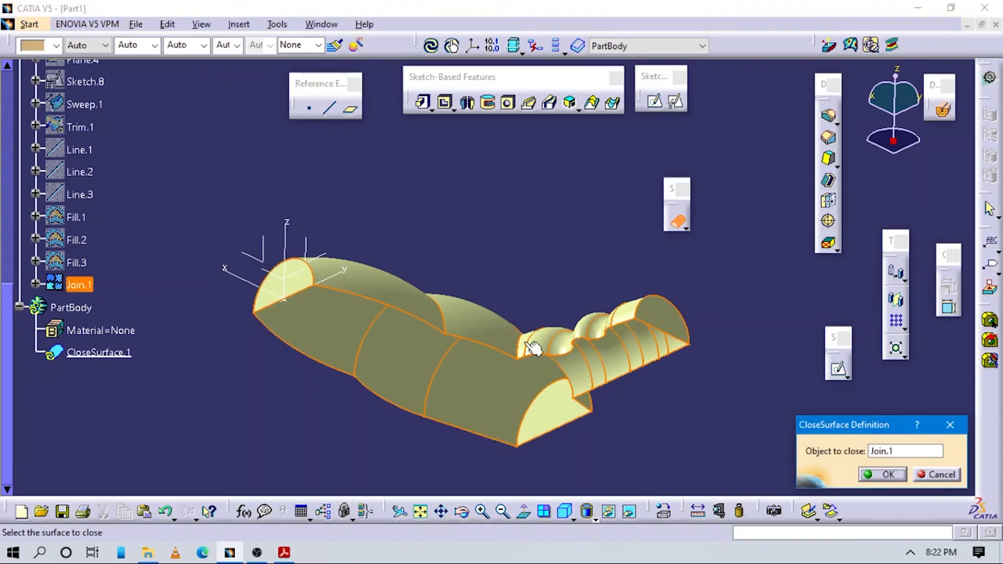
click(891, 473)
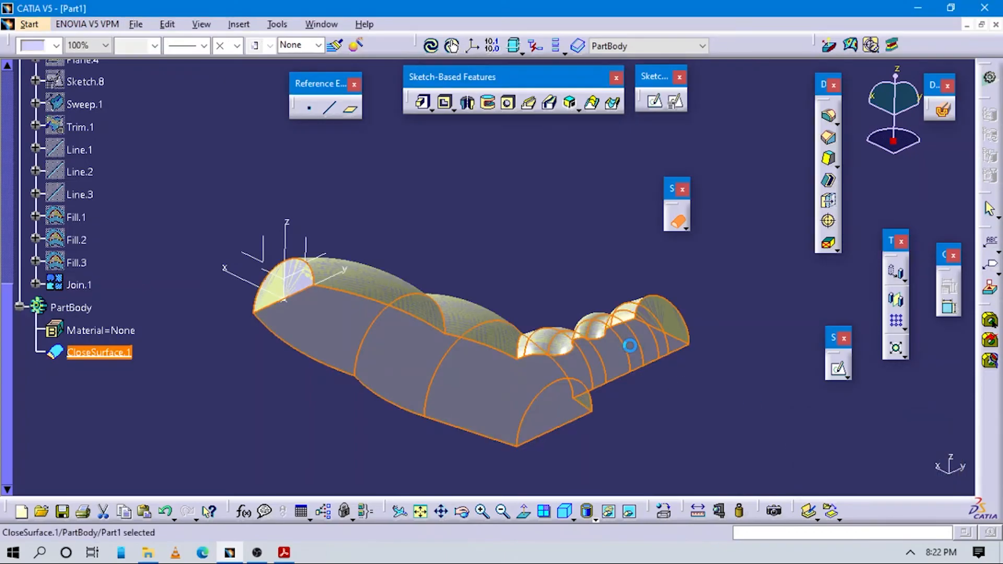
middle_drag(510, 265, 435, 412)
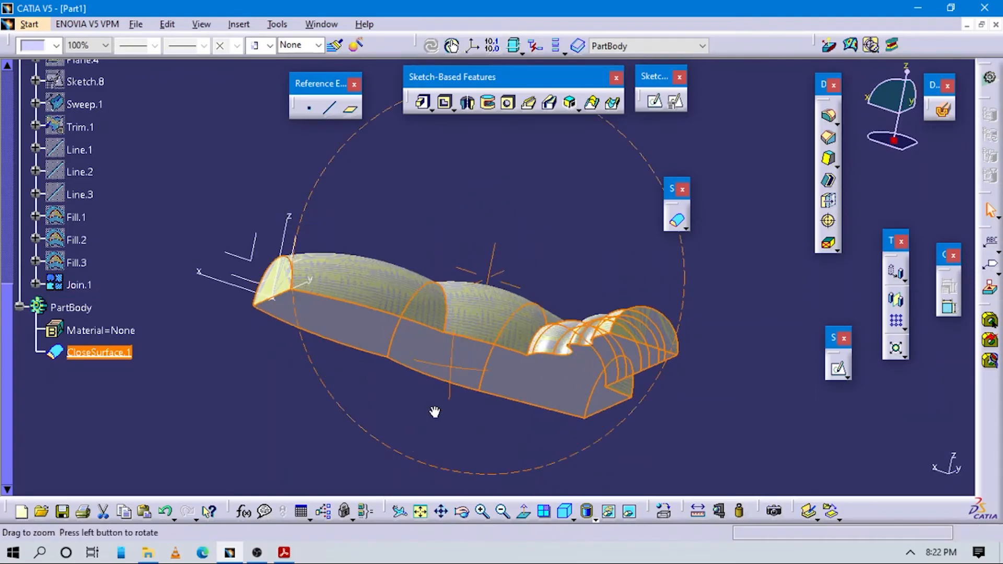
Hide all surfaces so that only the closed solid of the hair dryer cover is displayed
click(473, 193)
click(314, 24)
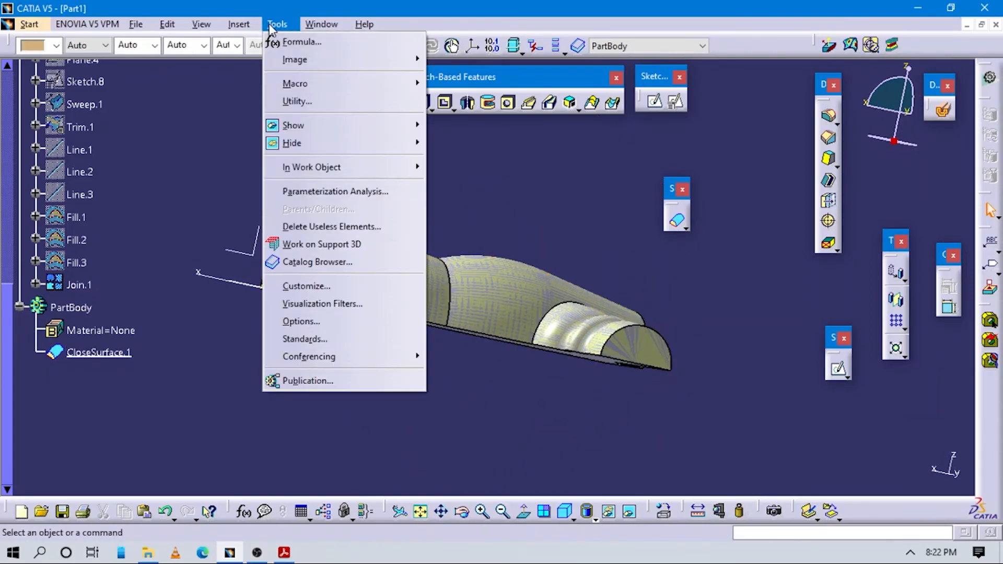
mouse_move(238, 24)
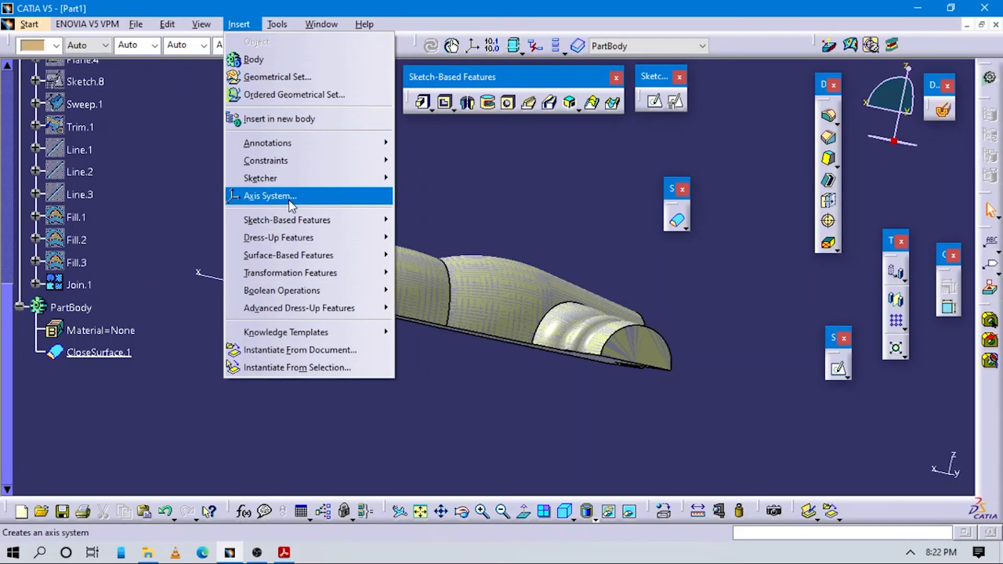
mouse_move(277, 24)
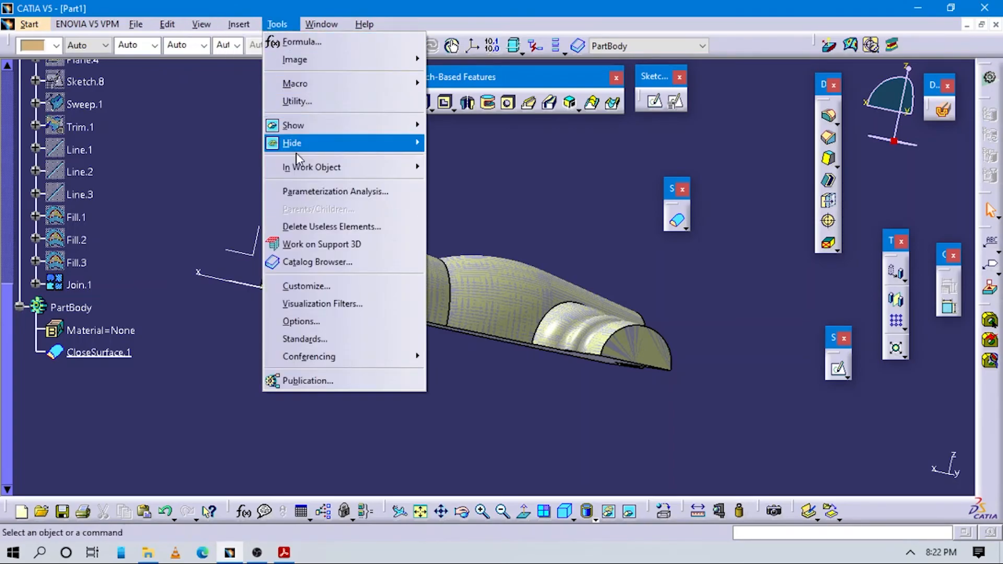
mouse_move(339, 143)
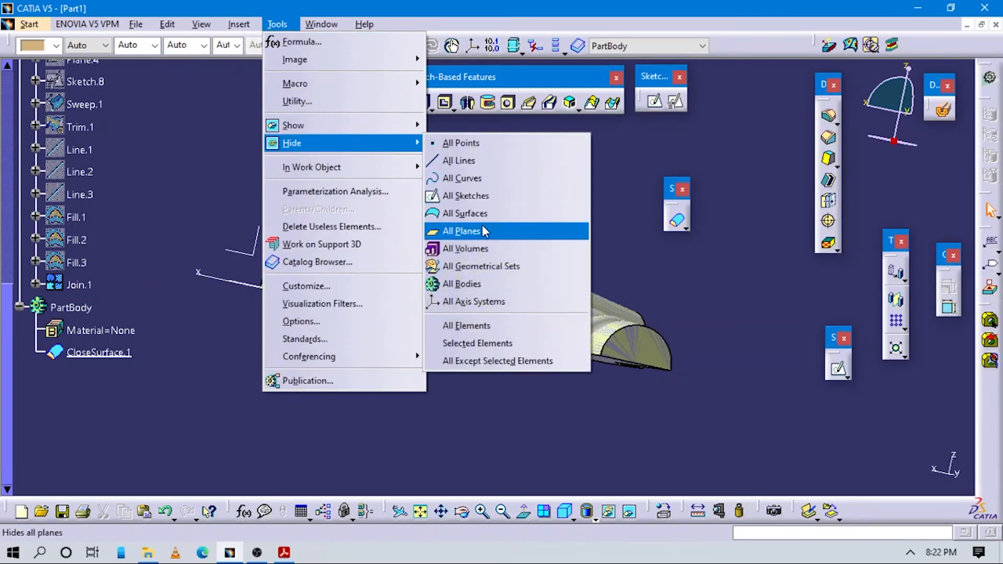
click(460, 213)
mouse_move(428, 218)
middle_down()
mouse_move(415, 266)
mouse_move(447, 348)
mouse_move(502, 380)
middle_up()
scroll(70, 151, up, 2)
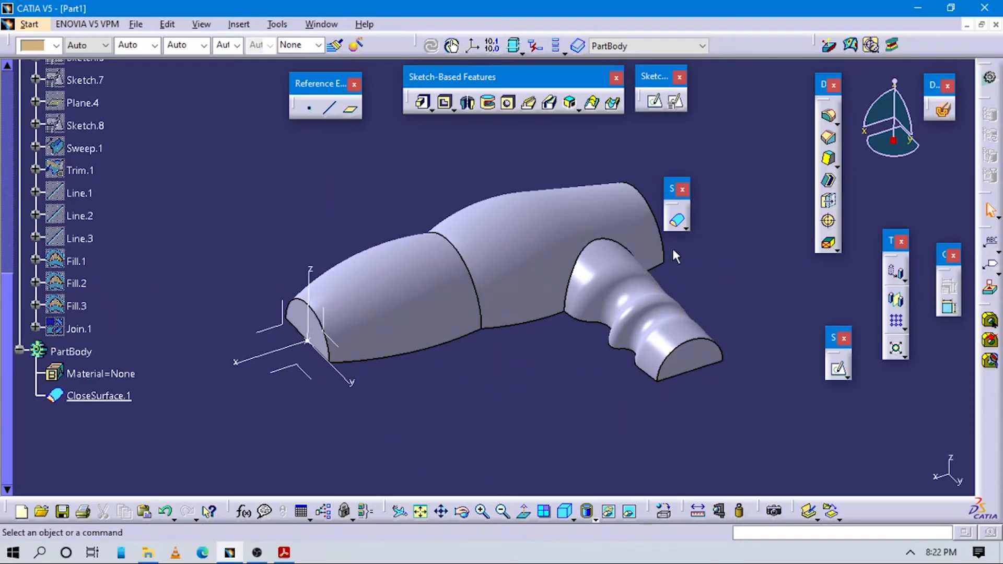
Fillet the edge where the handle meets the main body with a 12 mm radius
drag(733, 107, 733, 107)
click(829, 116)
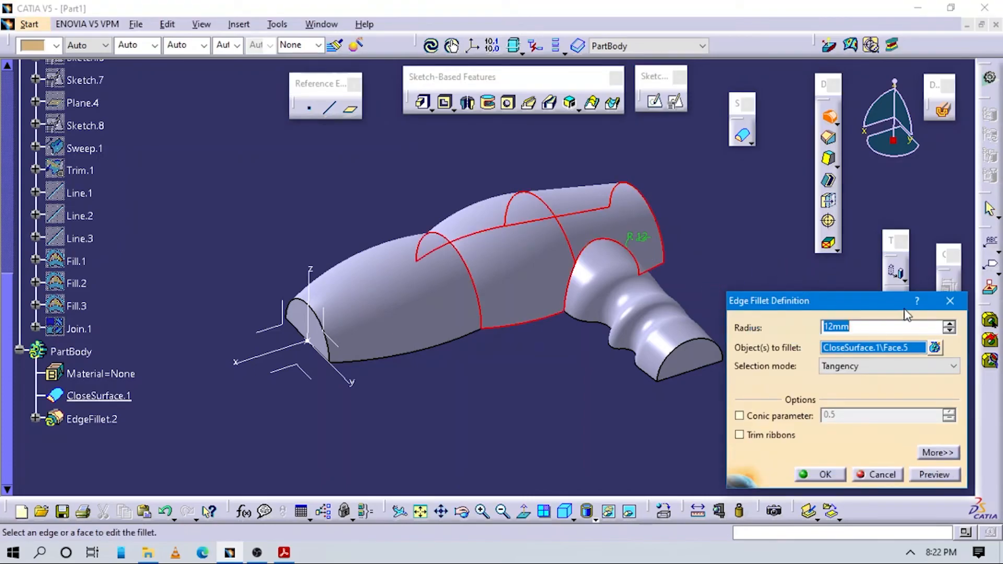
ctrl+middle_drag(787, 220, 788, 168)
click(828, 137)
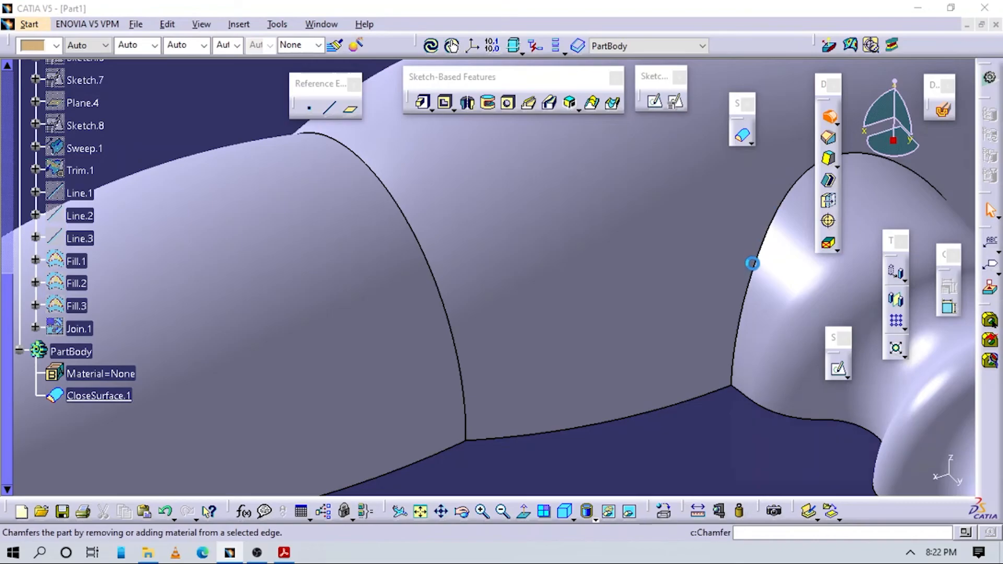
click(764, 259)
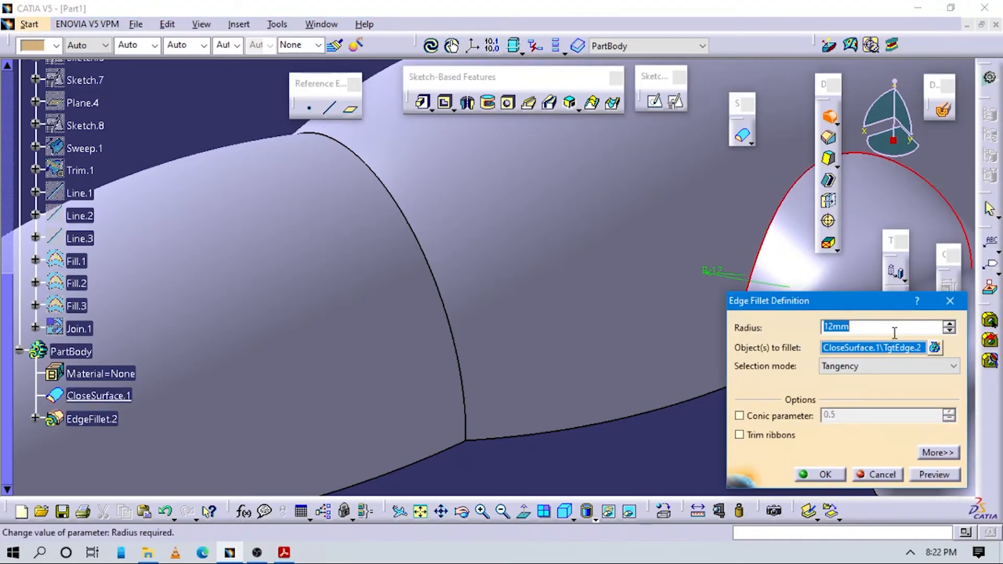
click(824, 475)
Fillet the curved edge at the free end of the handle with an 8 mm radius
mouse_move(745, 439)
middle_down()
mouse_move(663, 388)
mouse_move(473, 349)
mouse_move(638, 410)
middle_up()
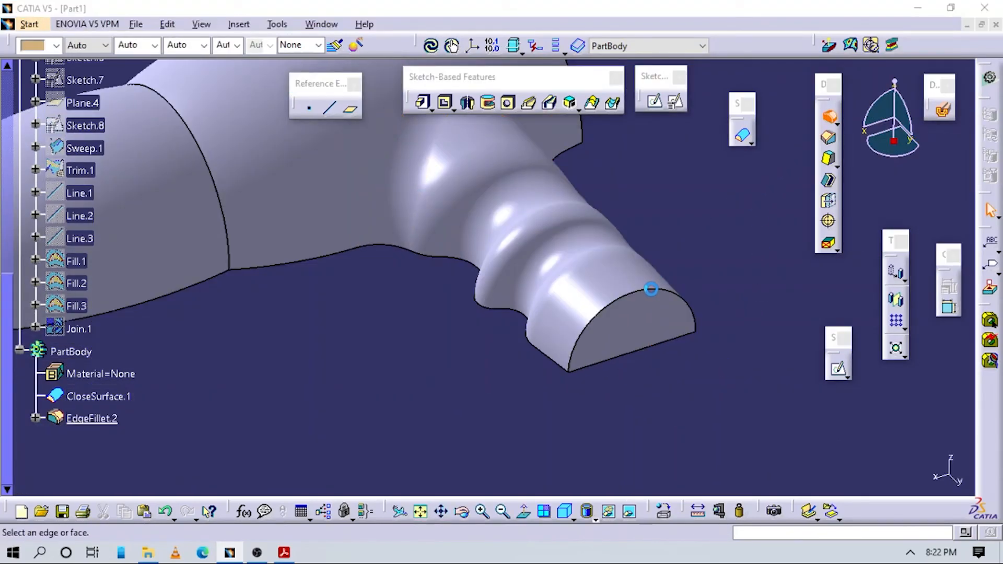
click(659, 289)
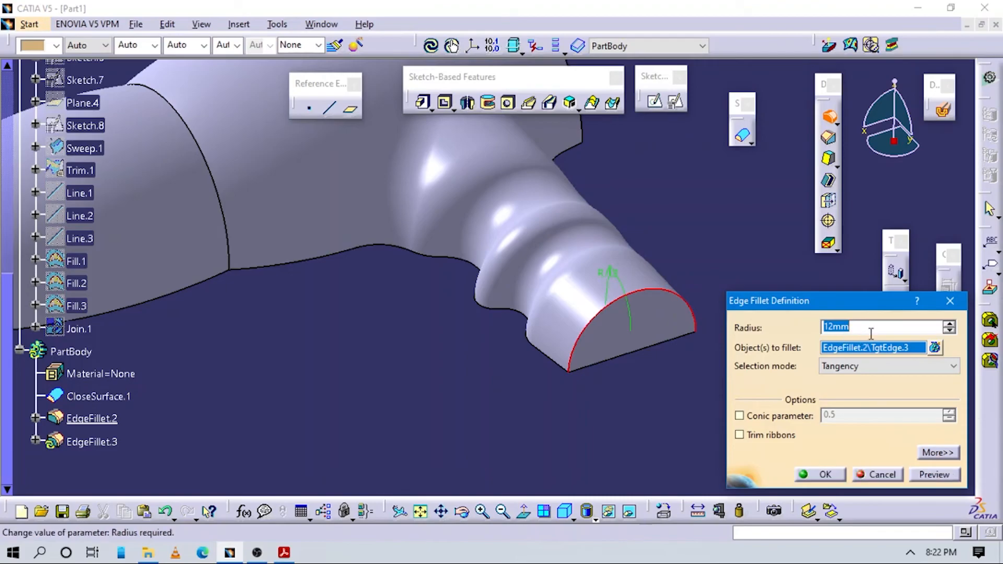
key(Return)
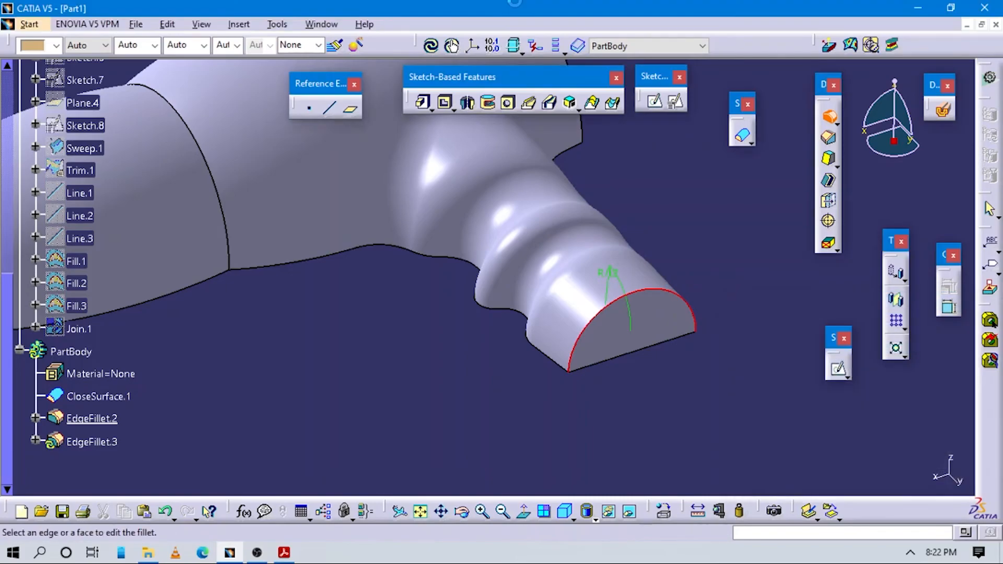
Check the PDF drawing and fillet the seam edge between the front and middle body sections with a 2 mm radius
middle_drag(593, 303, 685, 298)
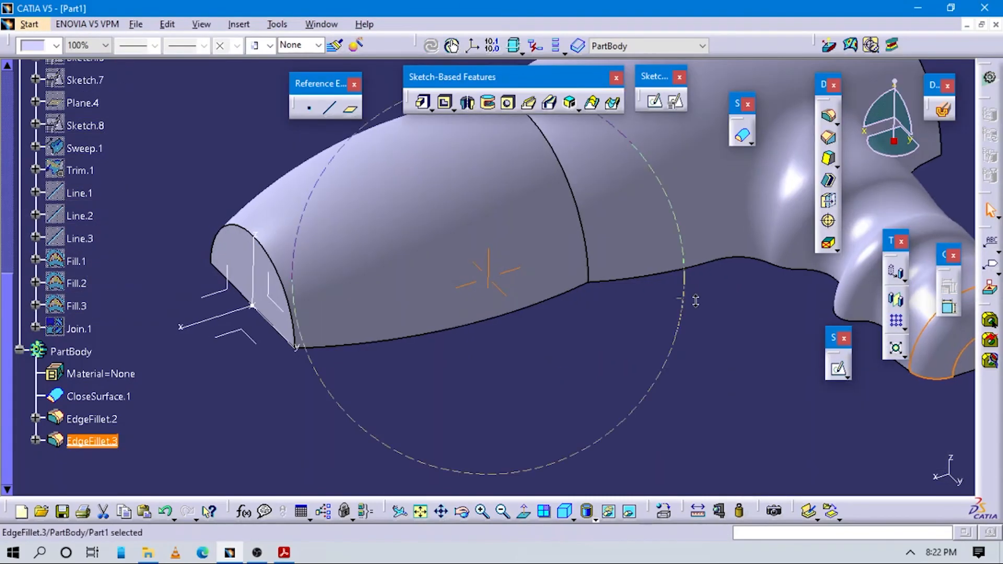
middle_drag(618, 351, 560, 417)
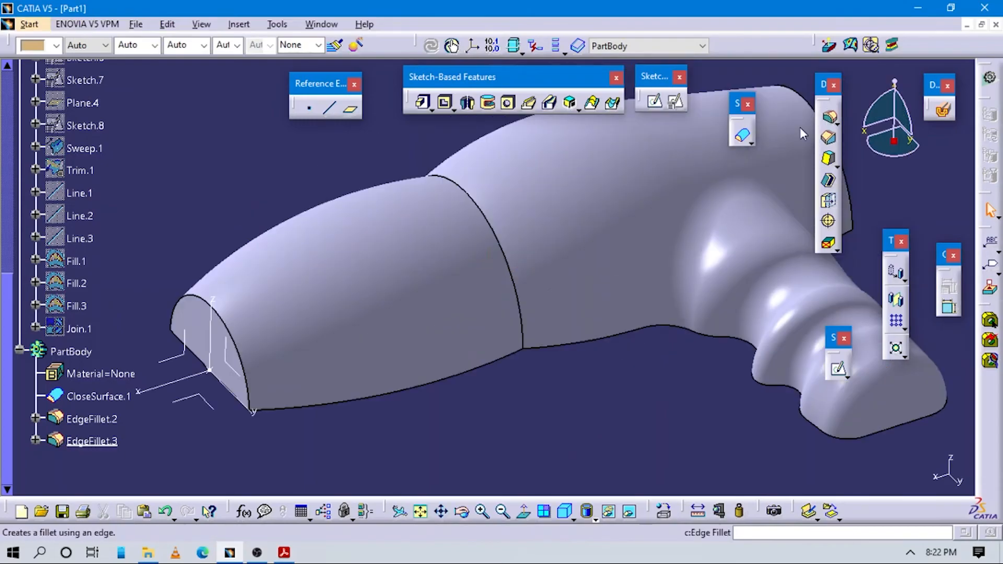
click(488, 220)
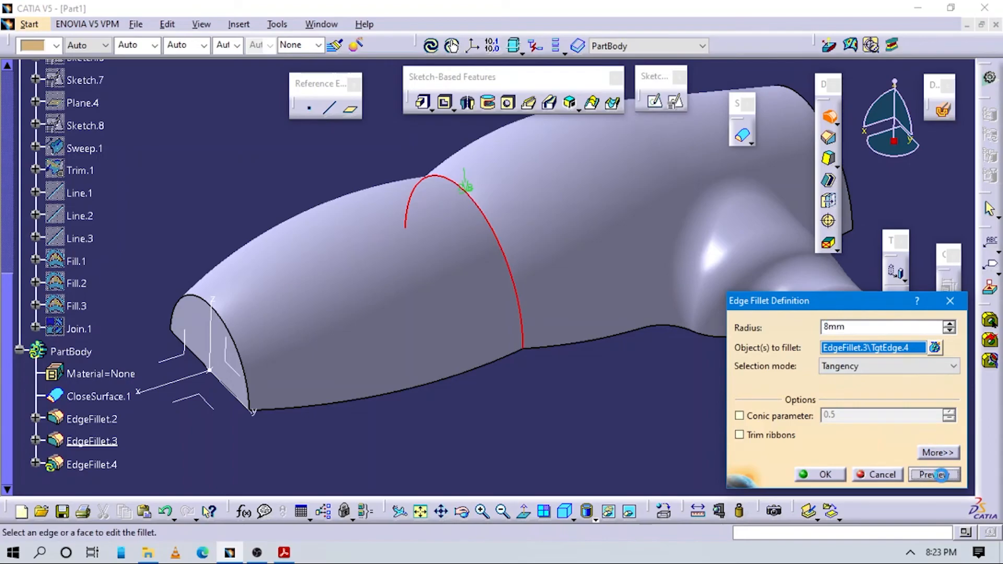
click(941, 474)
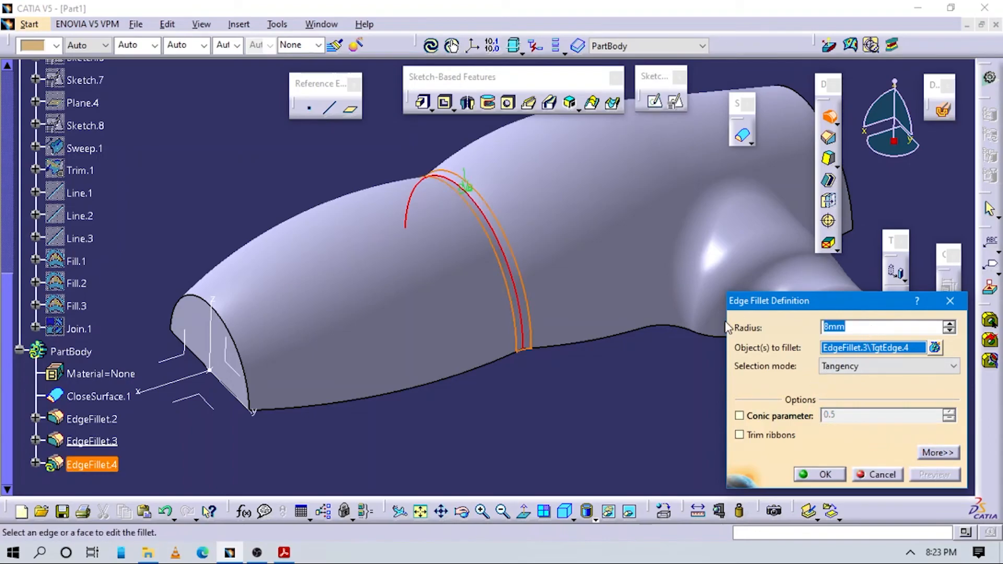
key(alt+Tab)
scroll(711, 371, down, 5)
scroll(712, 374, up, 3)
key(alt+Tab)
click(682, 381)
click(886, 377)
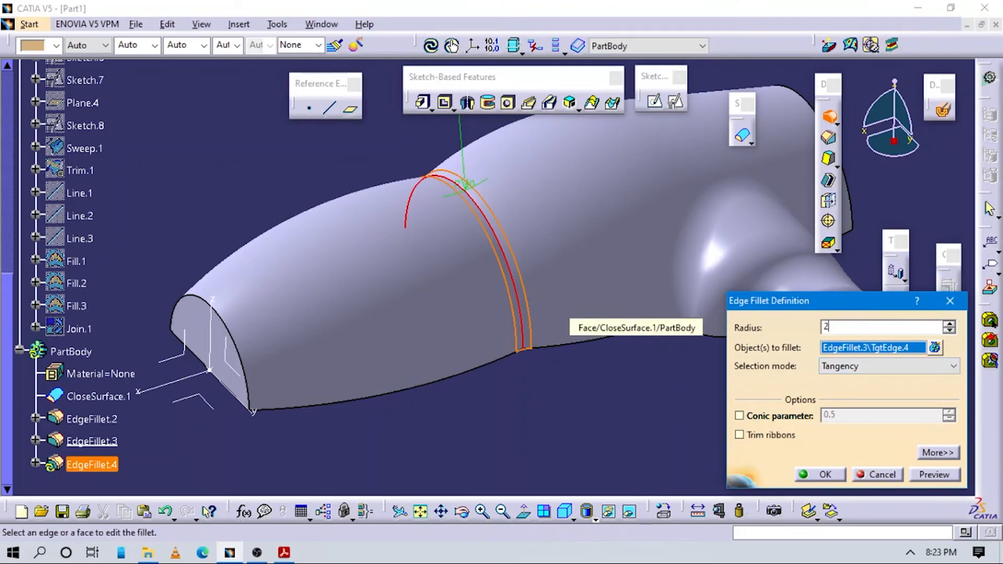
text(2)
click(818, 474)
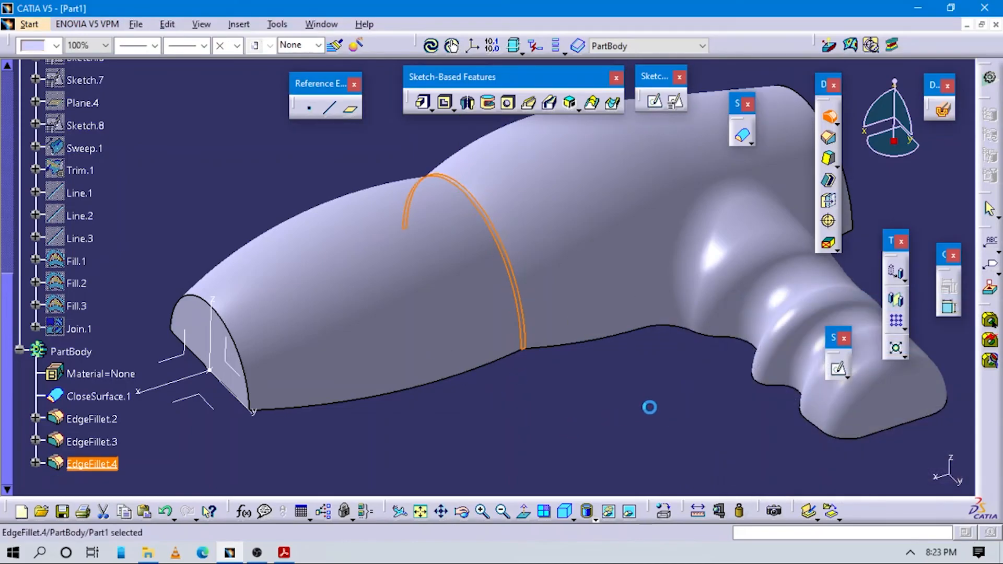
Examine the PDF drawing for the wall thickness and fillets and compare its views with the solid
key(alt+Tab)
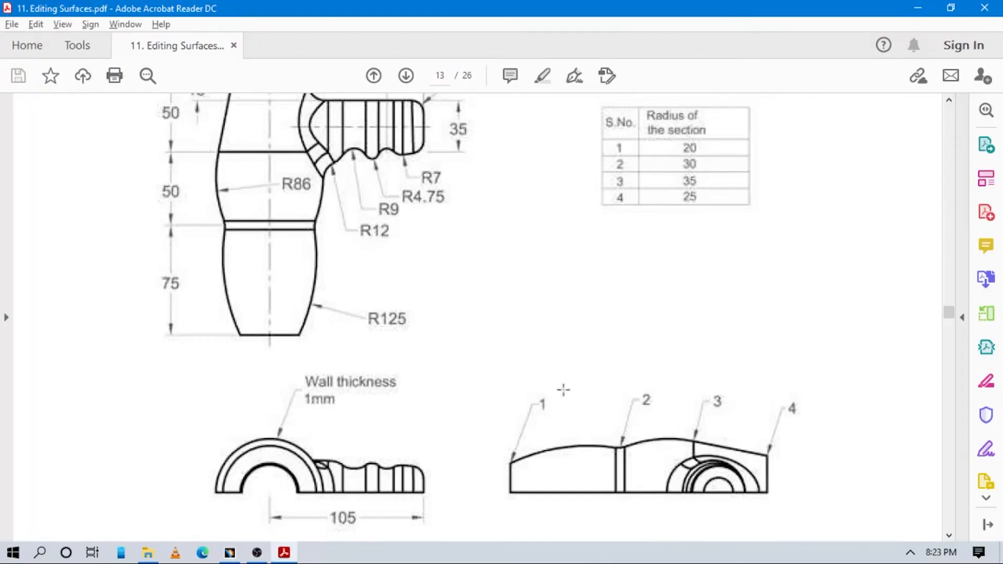
scroll(554, 388, up, 2)
scroll(555, 389, down, 2)
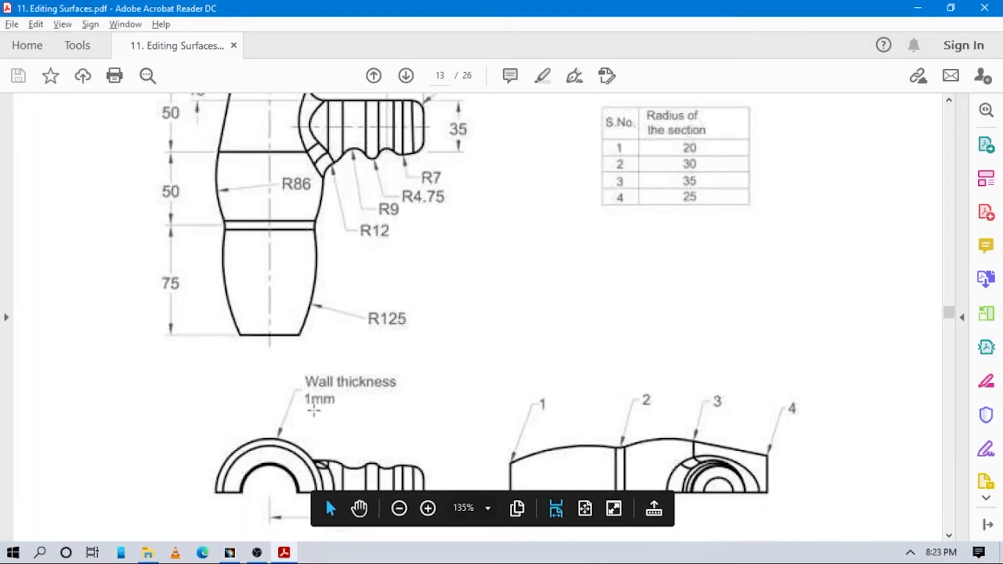
key(alt+Tab)
middle_drag(545, 352, 512, 422)
key(alt+Tab)
scroll(520, 398, up, 2)
scroll(521, 403, down, 2)
scroll(520, 402, down, 2)
scroll(520, 404, up, 2)
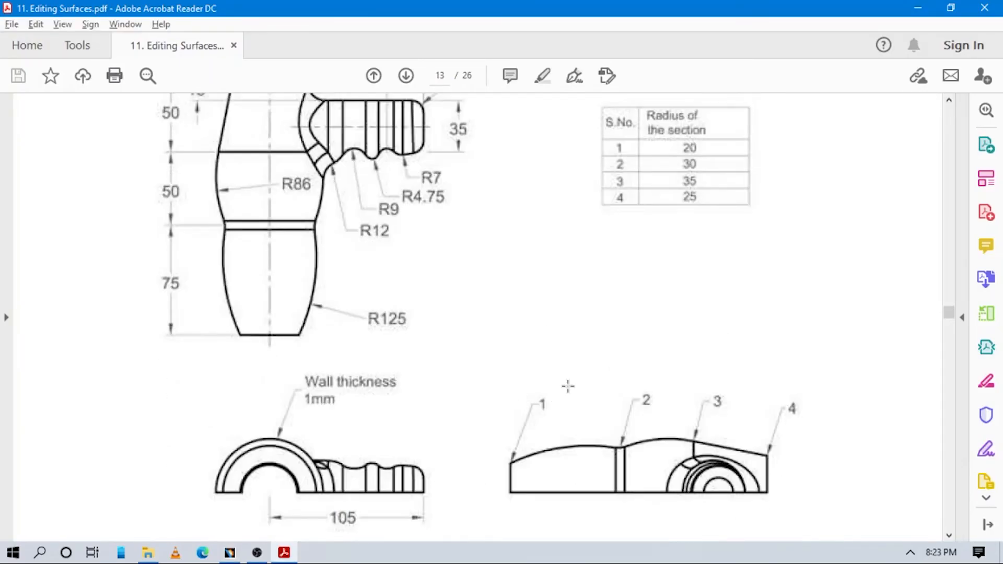
key(alt+Tab)
mouse_move(561, 375)
middle_down()
mouse_move(538, 383)
mouse_move(564, 375)
middle_up()
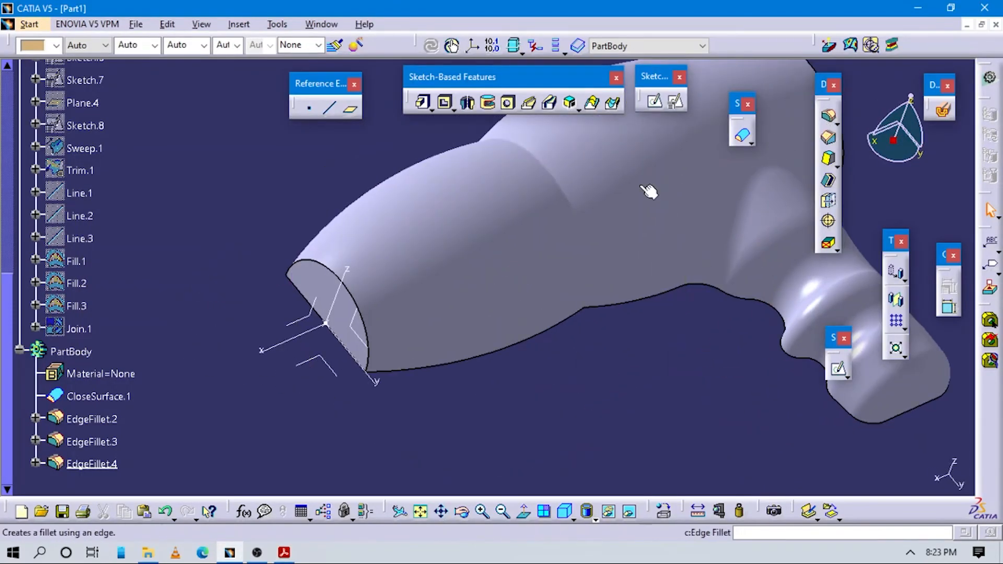
Edit the 2 mm EdgeFillet.4 to include the curved edges at both open ends of the main body
double_click(92, 463)
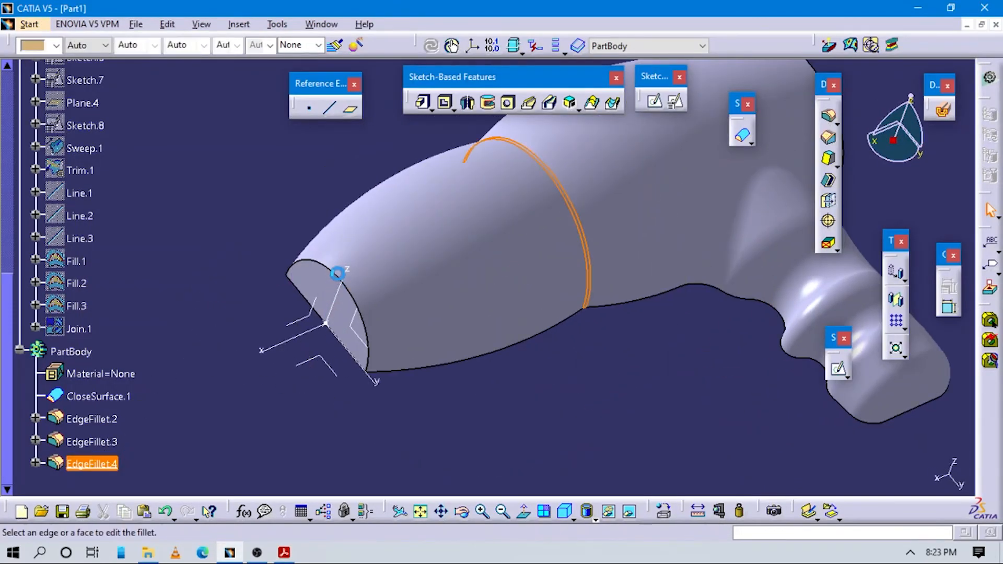
click(336, 270)
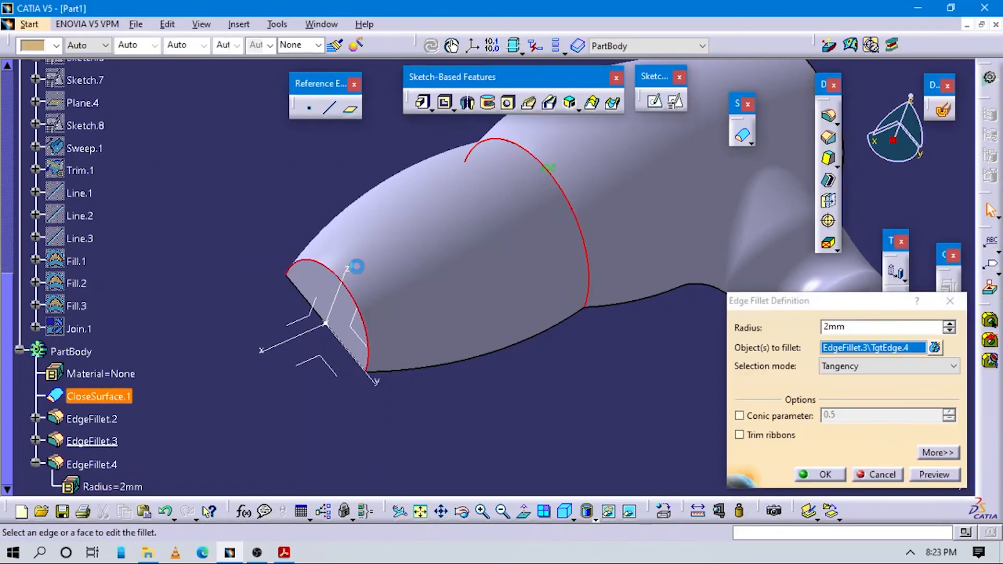
middle_click(685, 115)
middle_drag(538, 222, 722, 198)
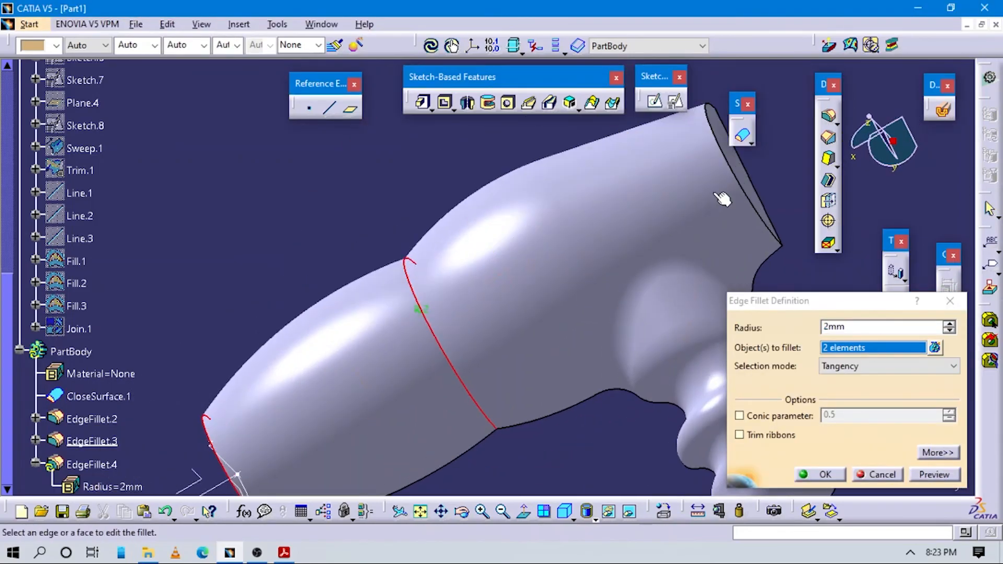
click(744, 190)
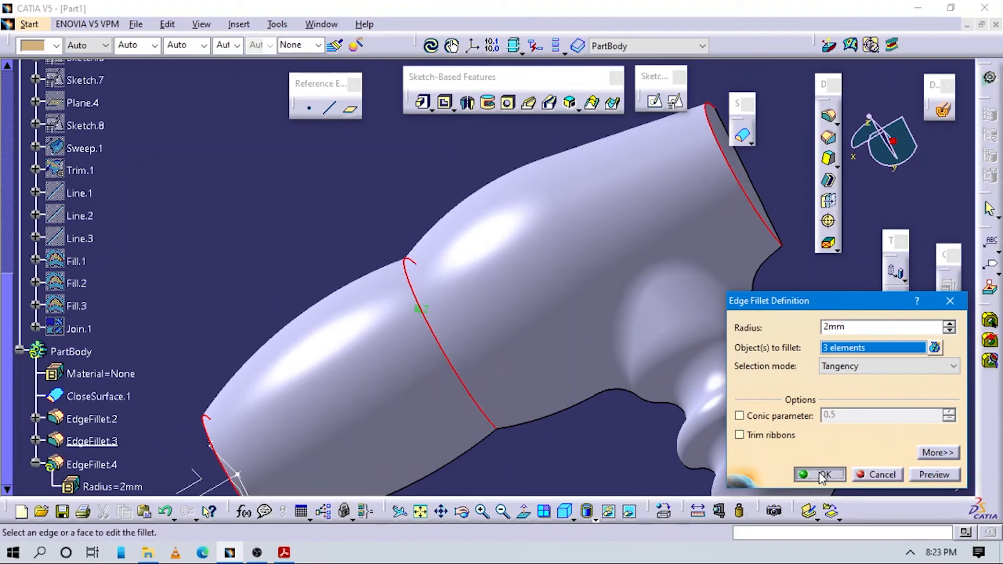
click(823, 475)
Shell the solid with a 1 mm inside thickness, removing the flat underside face
middle_drag(543, 358, 607, 381)
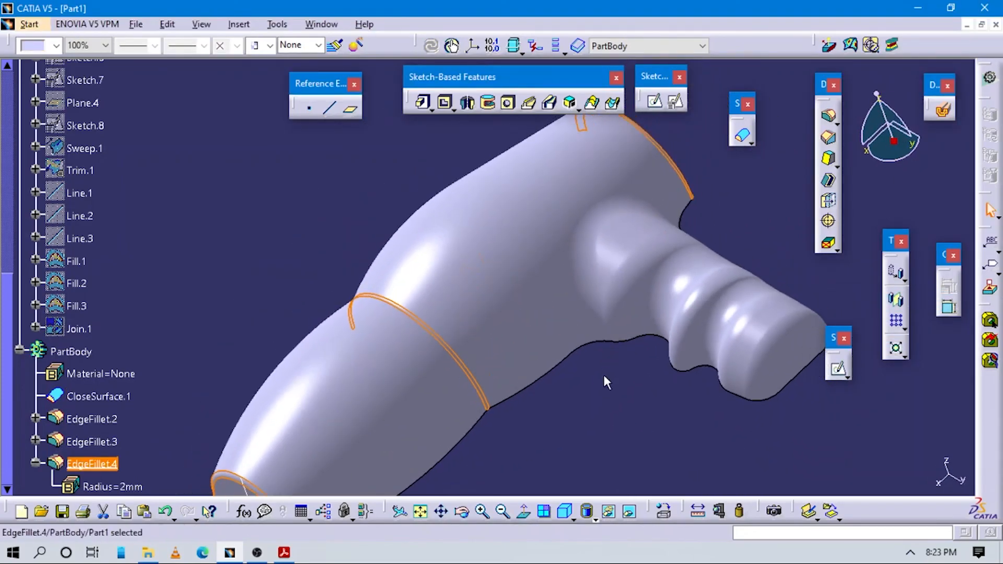
click(656, 463)
click(565, 511)
middle_drag(575, 432, 593, 401)
middle_drag(477, 352, 500, 224)
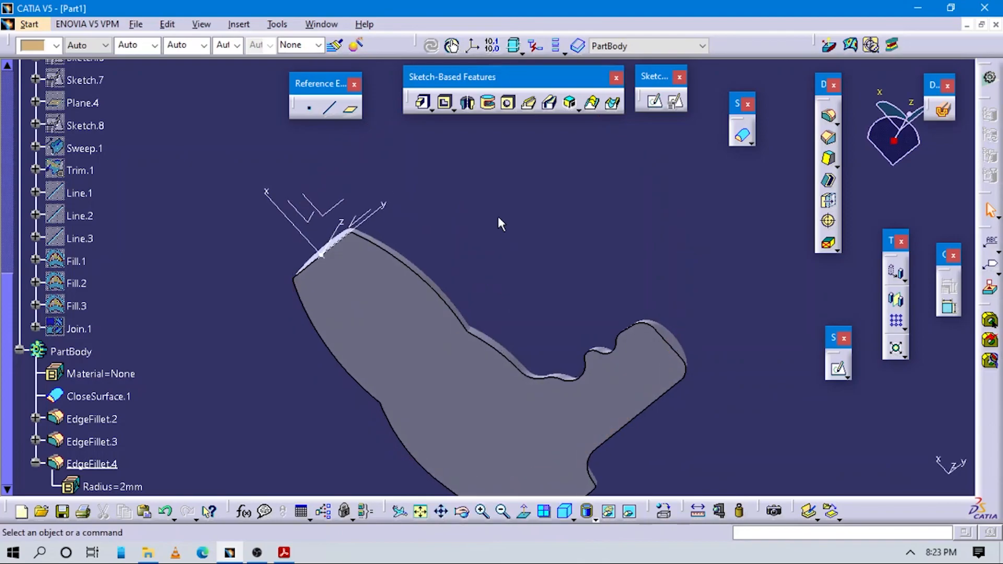
click(744, 137)
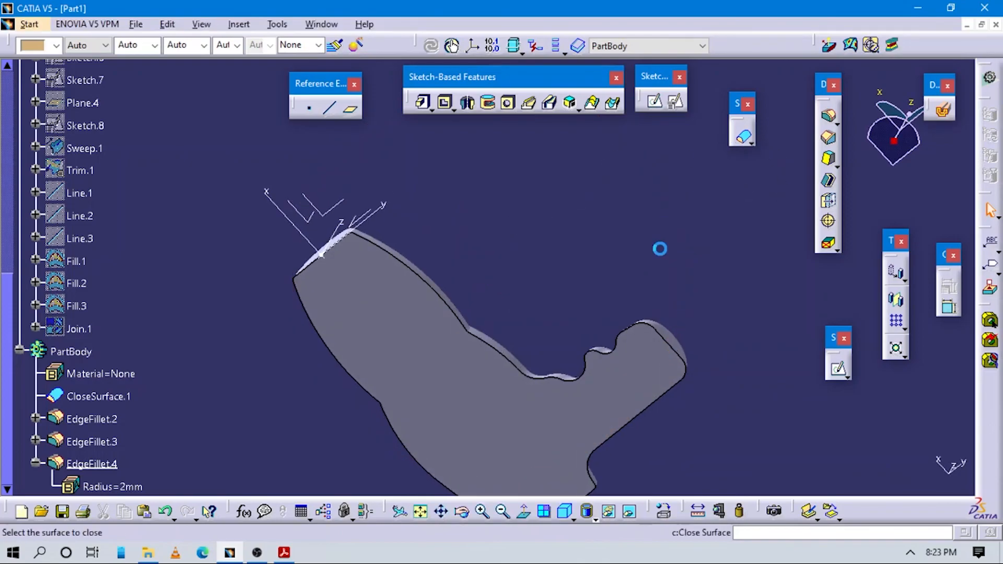
click(830, 183)
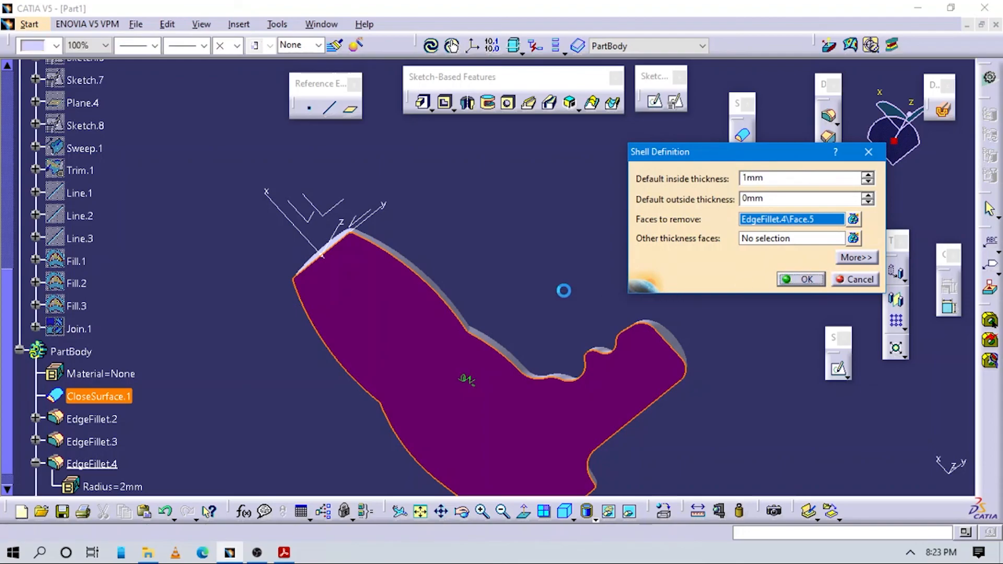
key(Return)
Inspect the shelled hair dryer cover and compare it with the model figure and dimensioned views in the PDF
mouse_move(503, 334)
middle_down()
mouse_move(512, 337)
mouse_move(525, 297)
mouse_move(539, 410)
middle_up()
middle_drag(571, 212, 378, 318)
middle_drag(516, 273, 514, 282)
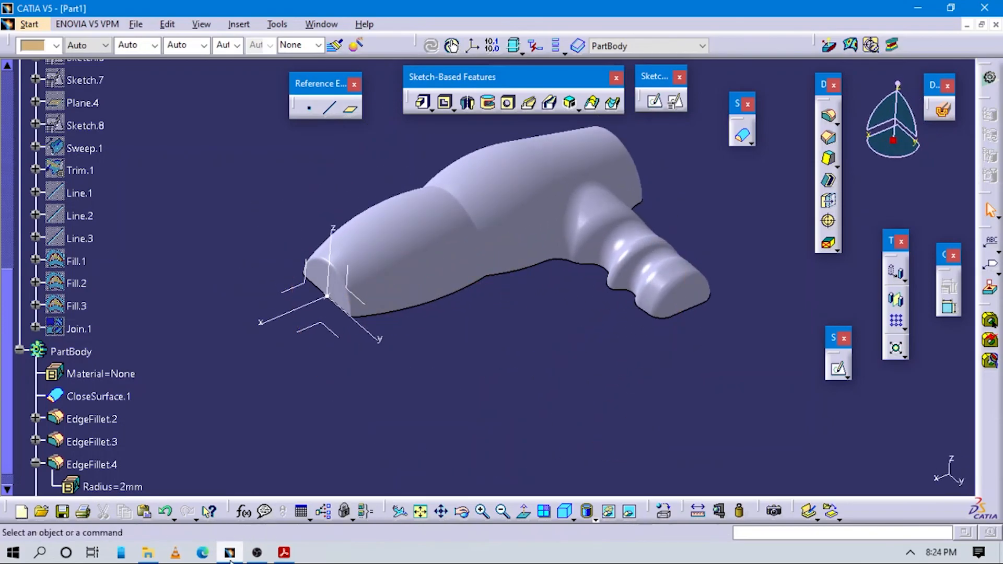
click(284, 553)
ctrl+scroll(619, 329, up, 2)
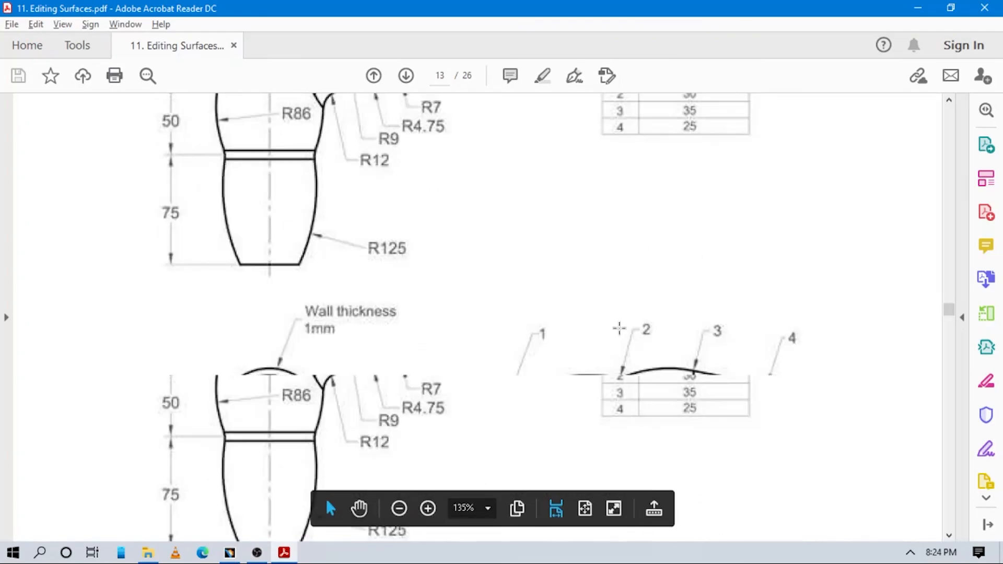
scroll(619, 328, up, 4)
scroll(619, 328, down, 1)
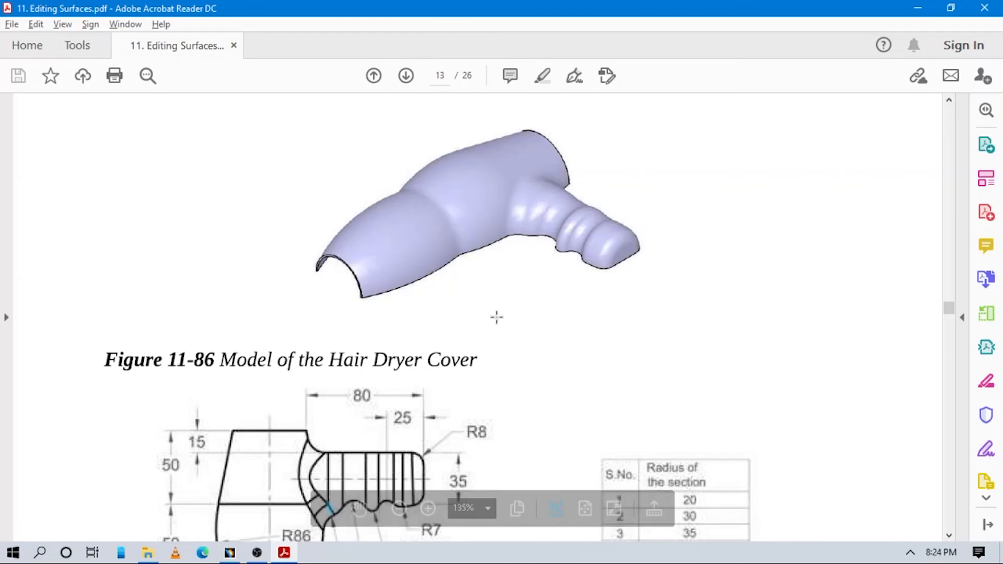
scroll(493, 319, up, 3)
scroll(493, 318, up, 2)
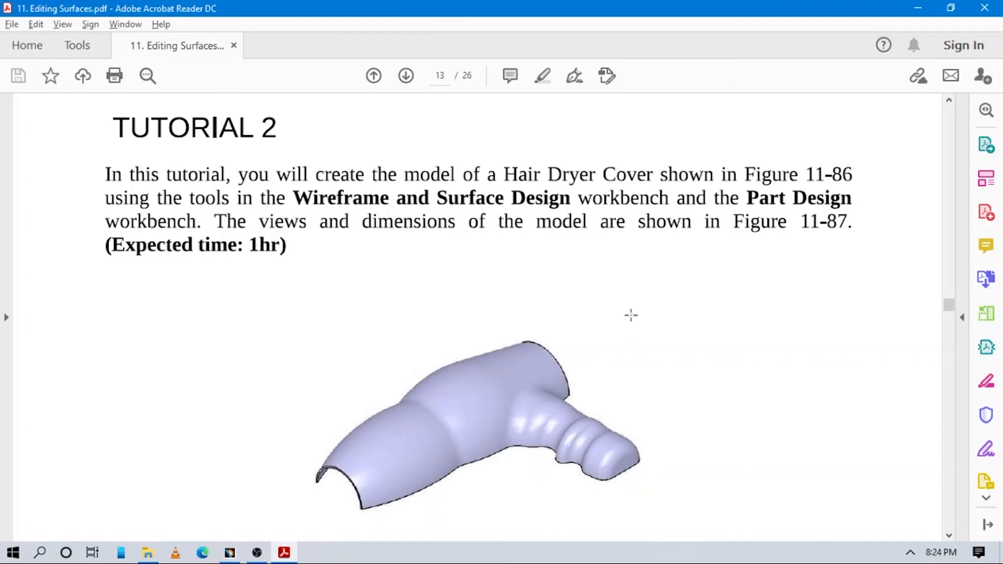
scroll(631, 315, down, 5)
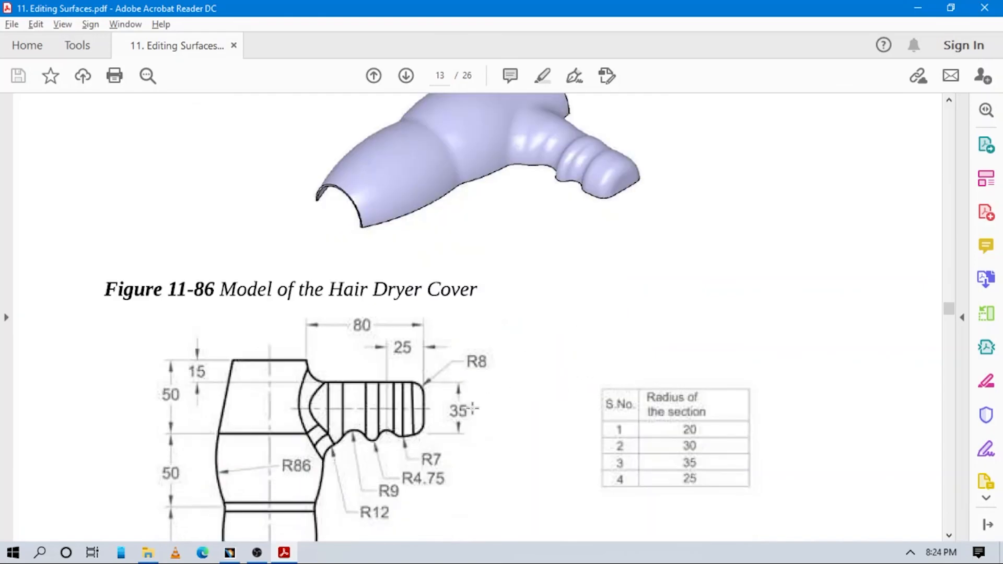
click(229, 552)
middle_drag(483, 363, 522, 376)
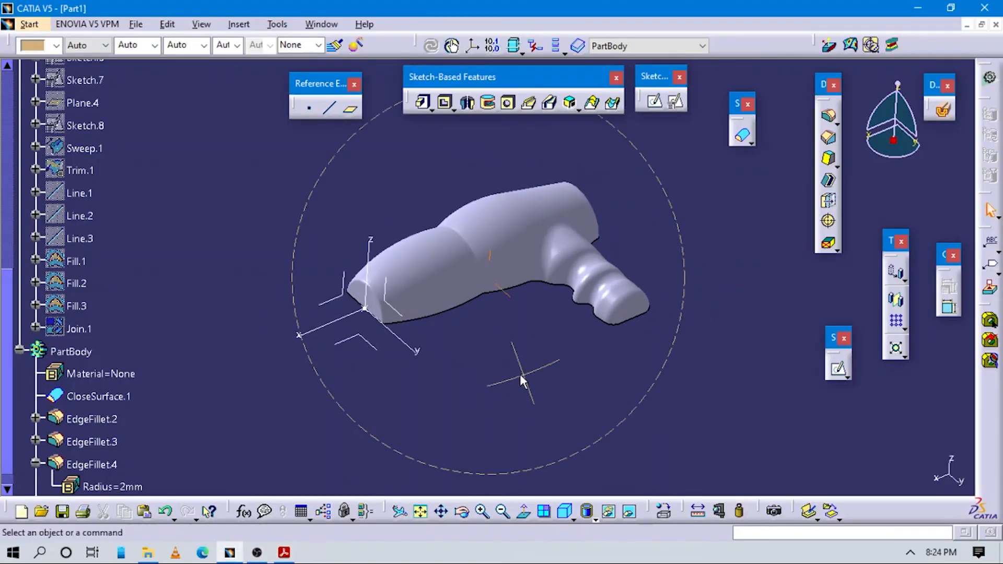
click(284, 552)
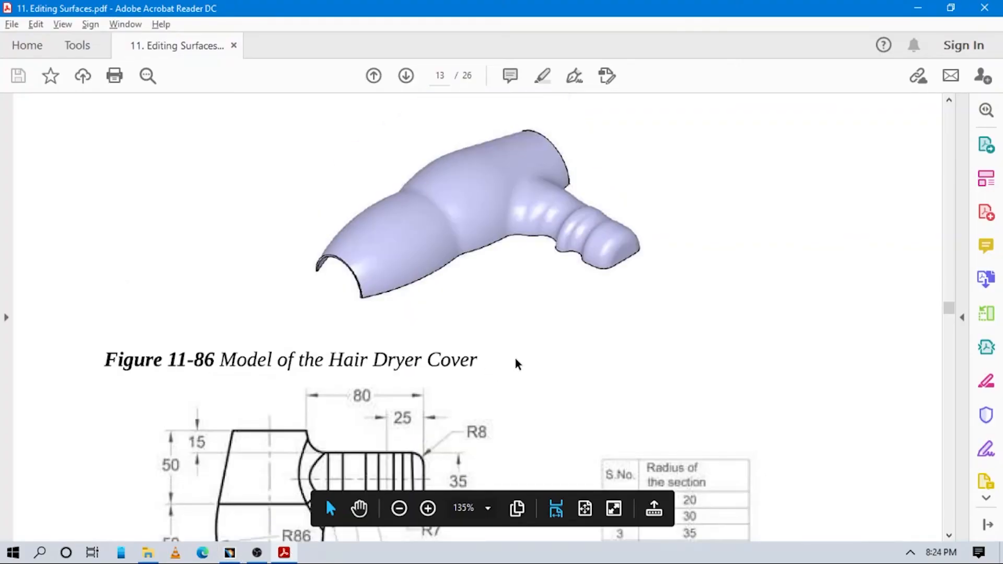
click(230, 553)
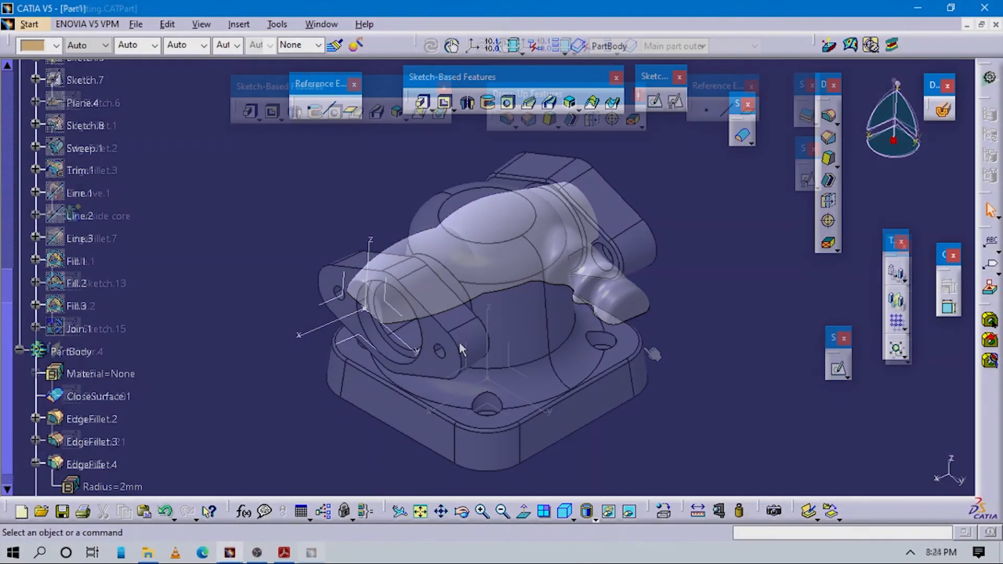